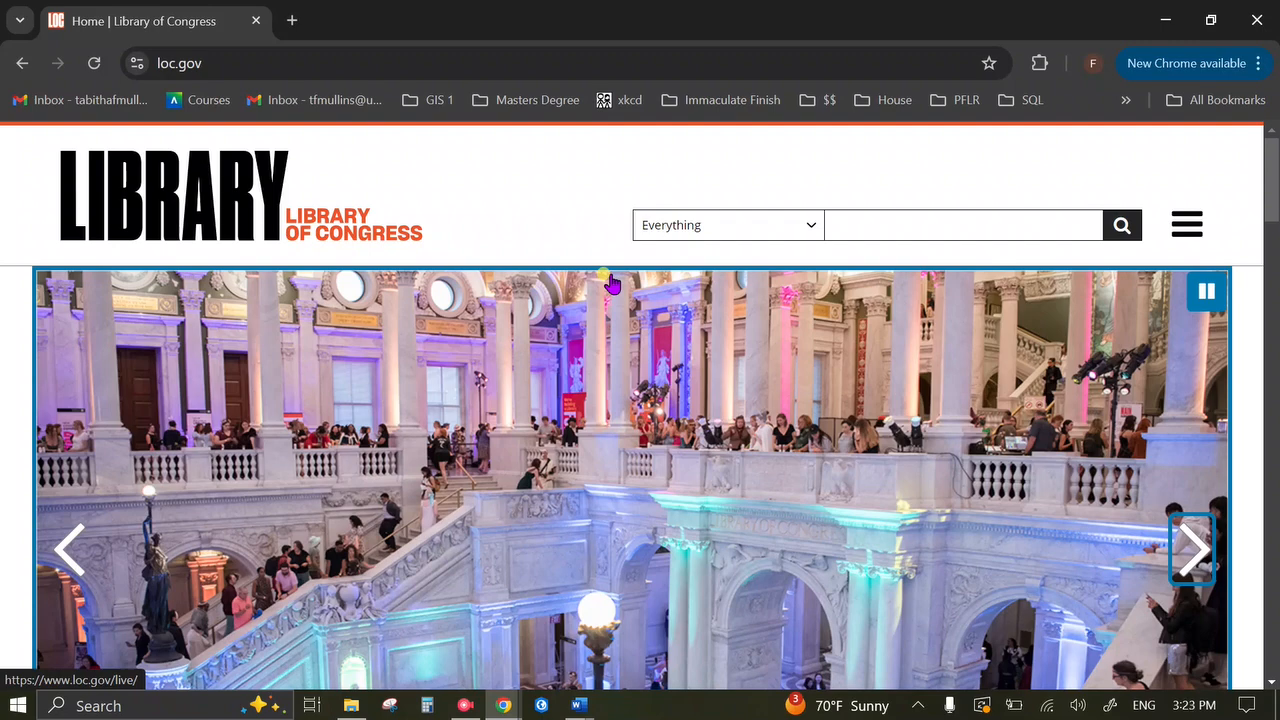
# Go from the loc.gov home page to the Digital Collections listing of 534 online results.
pyautogui.scroll(-3, 548, 246)
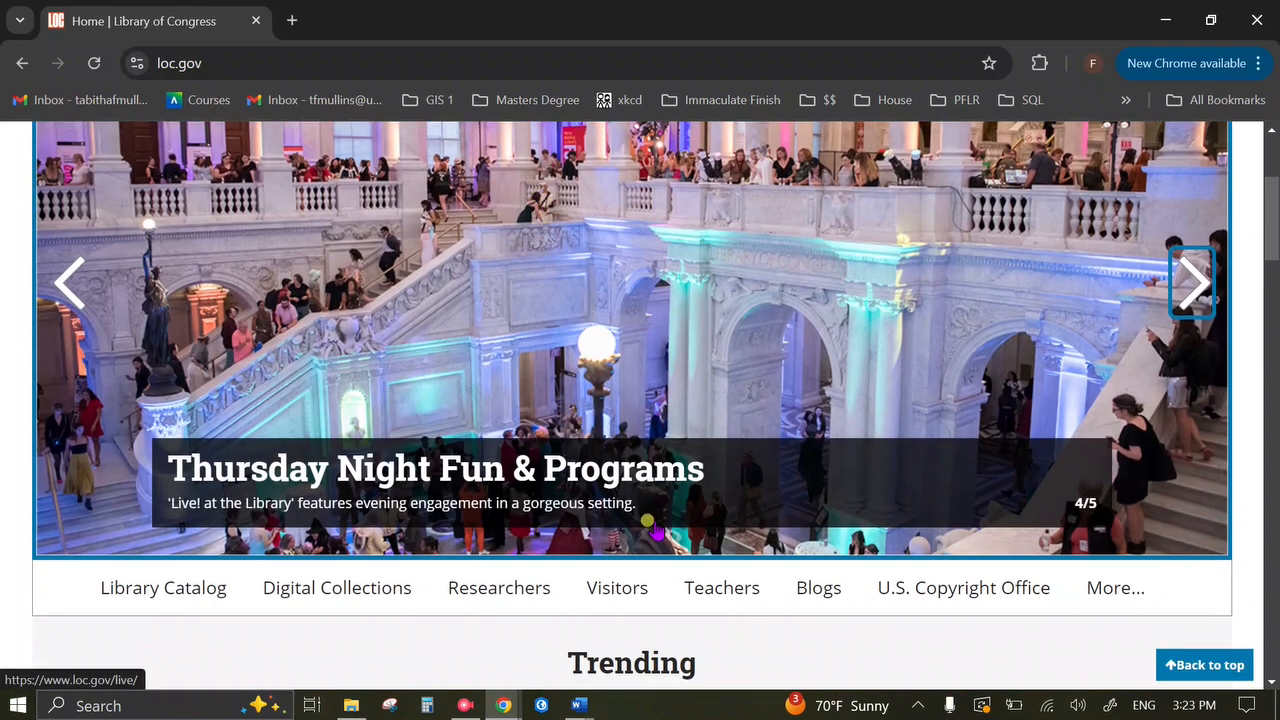
pyautogui.click(368, 590)
pyautogui.scroll(-4, 410, 495)
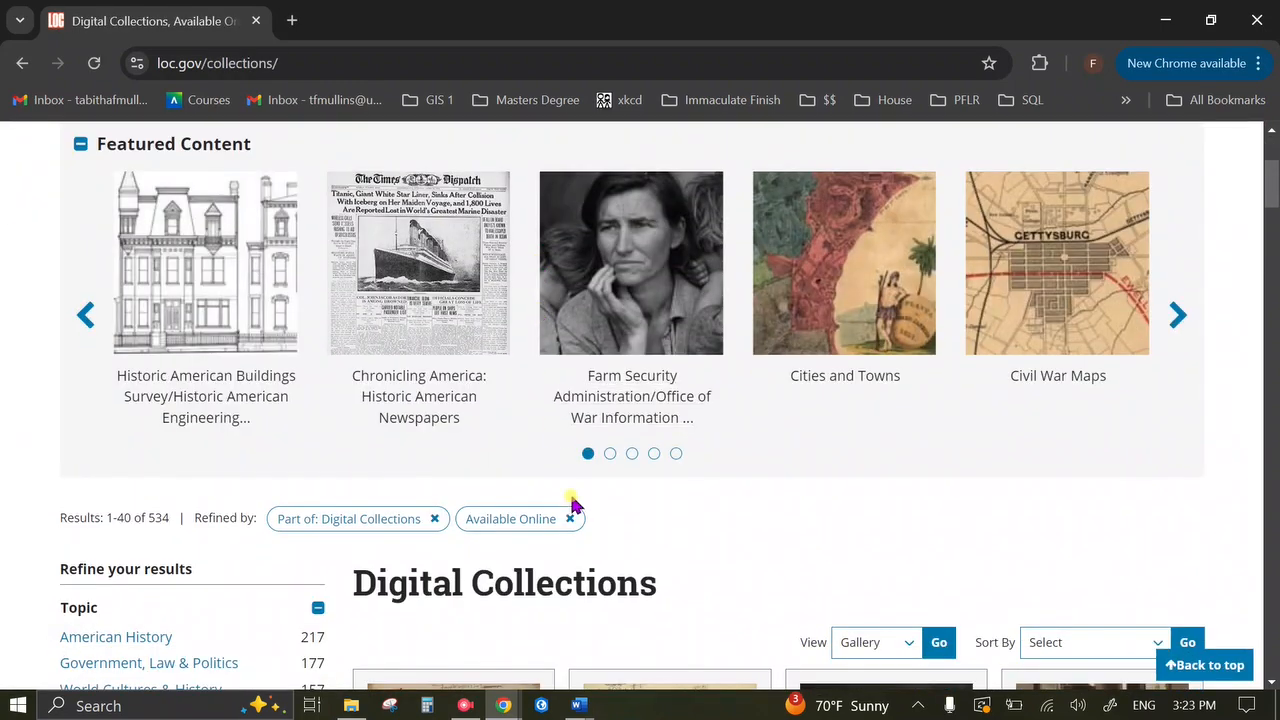
pyautogui.scroll(-1, 573, 505)
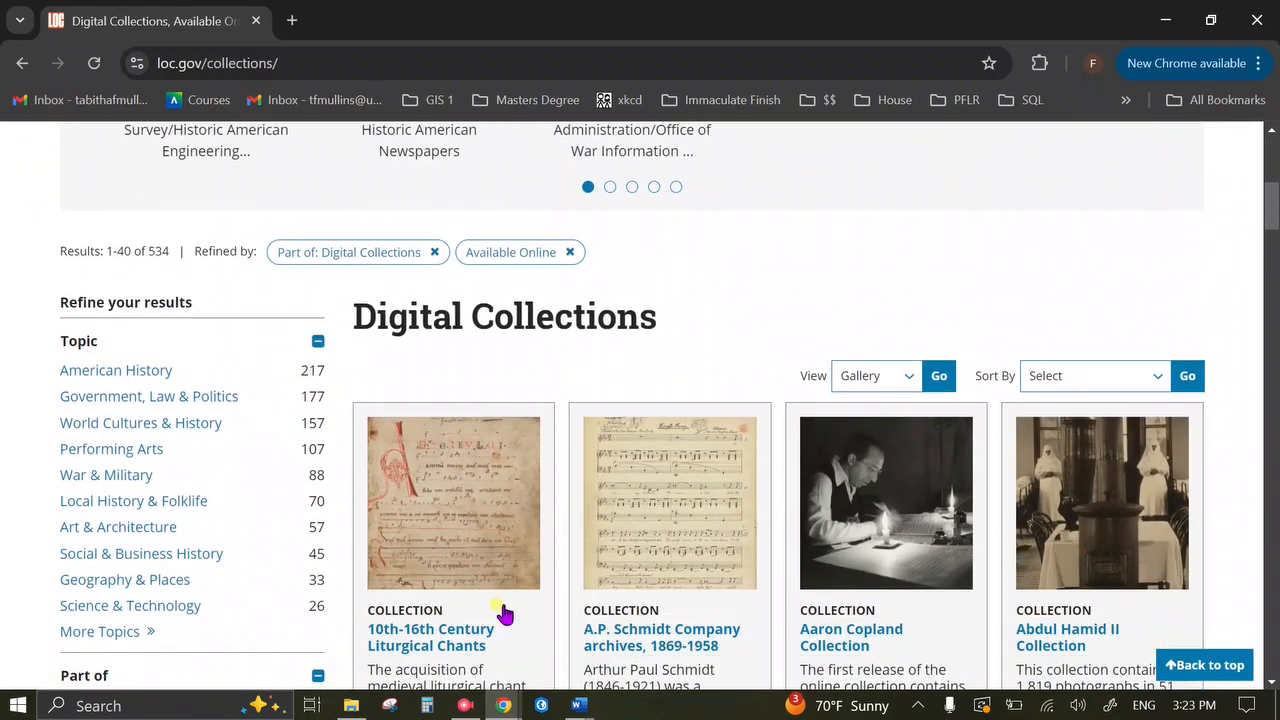
pyautogui.scroll(-1, 245, 594)
pyautogui.scroll(-1, 245, 594)
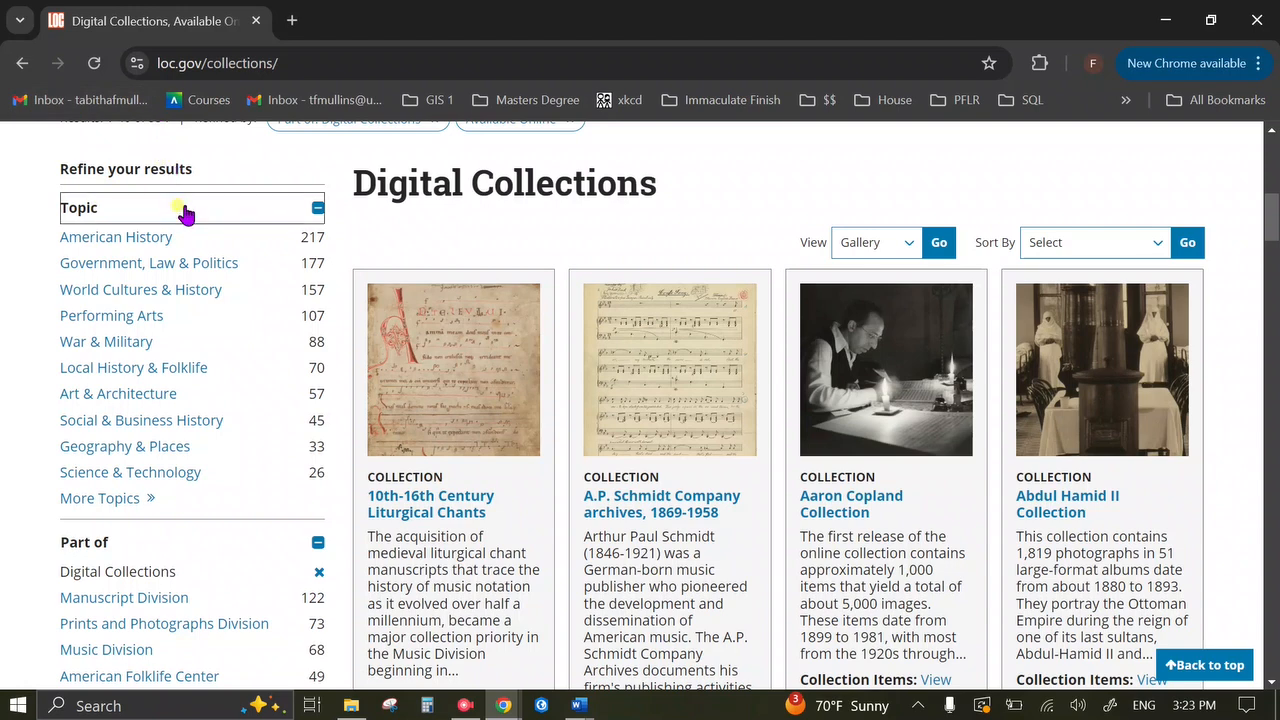
pyautogui.scroll(-3, 323, 331)
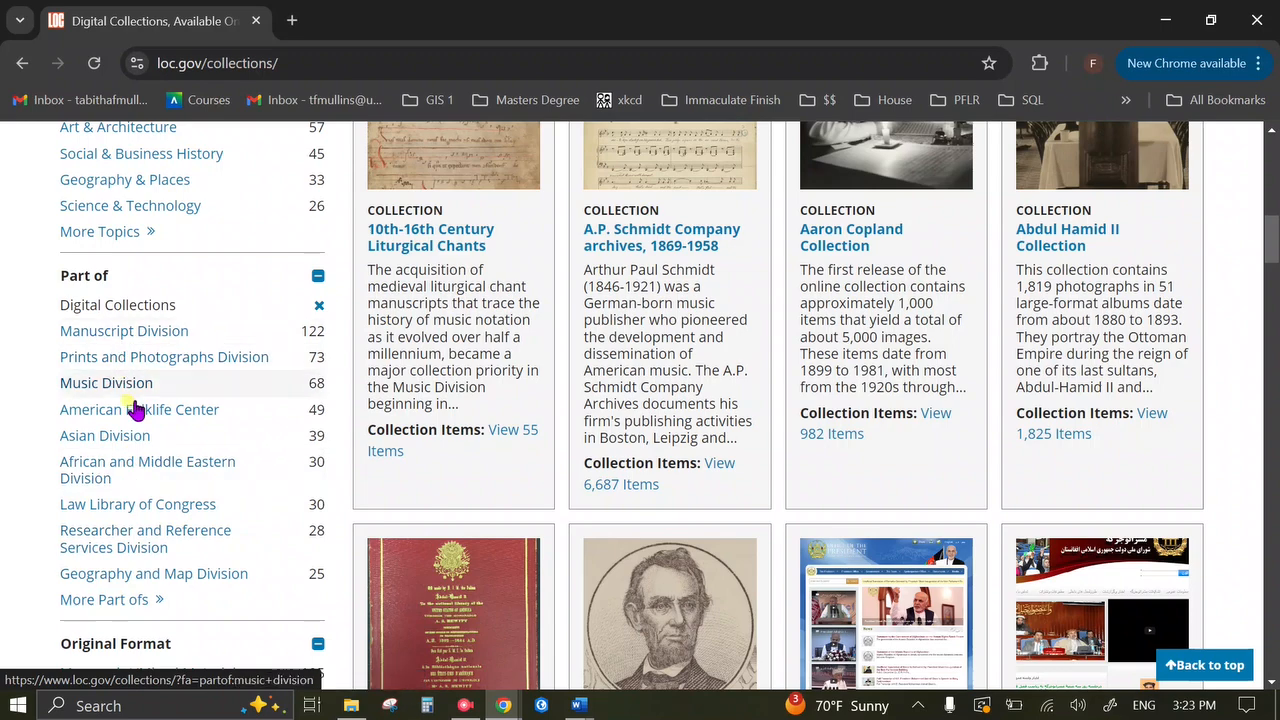
# Filter the Digital Collections to the Geography and Map Division.
pyautogui.click(250, 574)
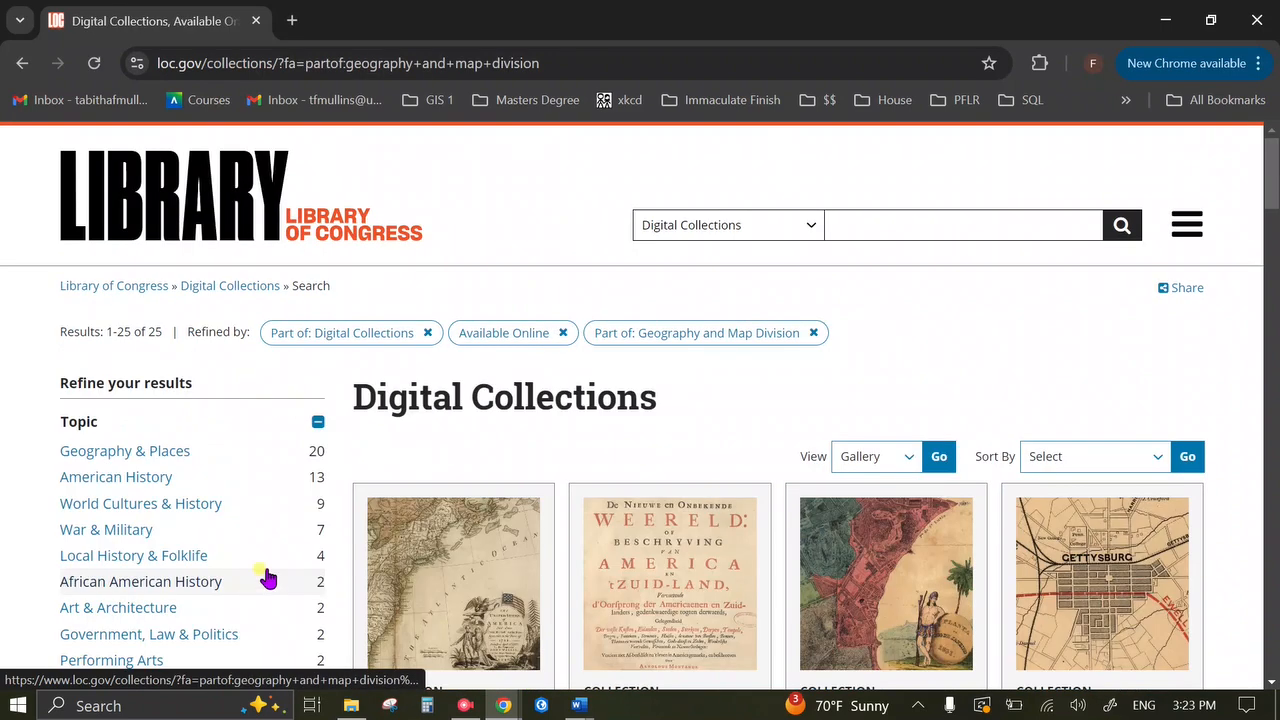
pyautogui.scroll(-3, 900, 292)
pyautogui.scroll(1, 757, 294)
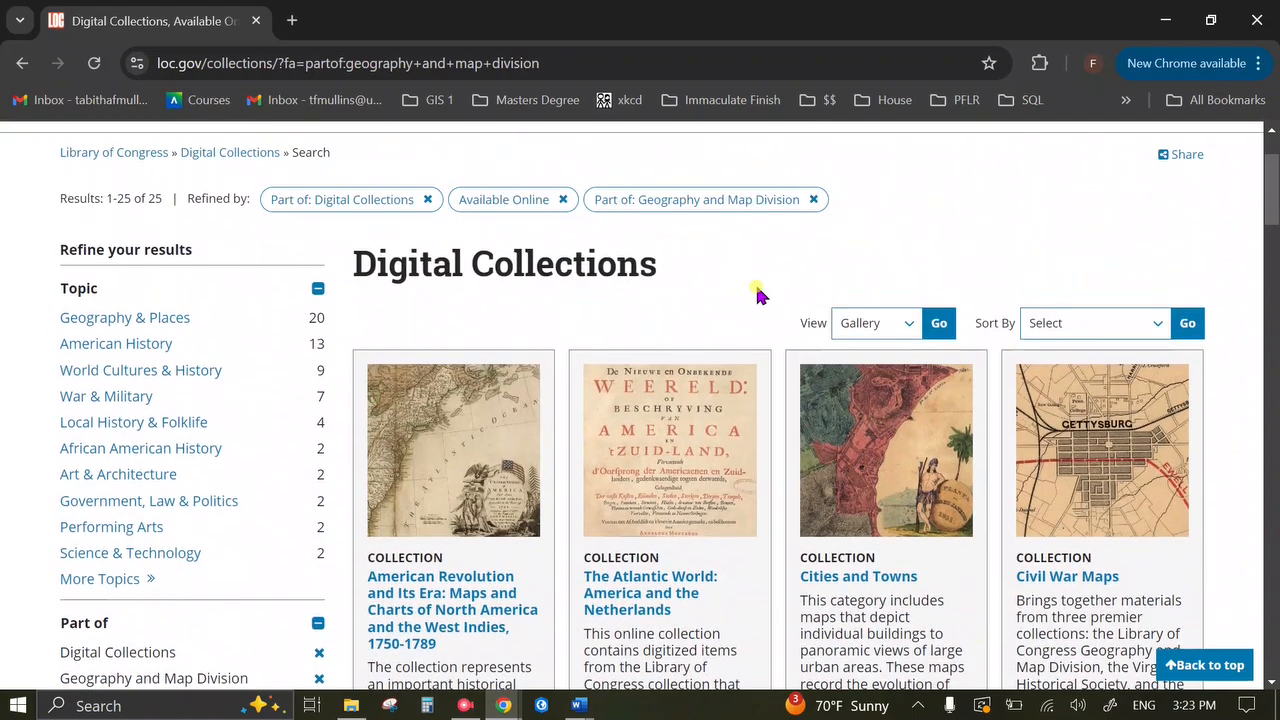
# Open the 35,145 items of the Sanborn Maps collection.
pyautogui.scroll(-7, 757, 294)
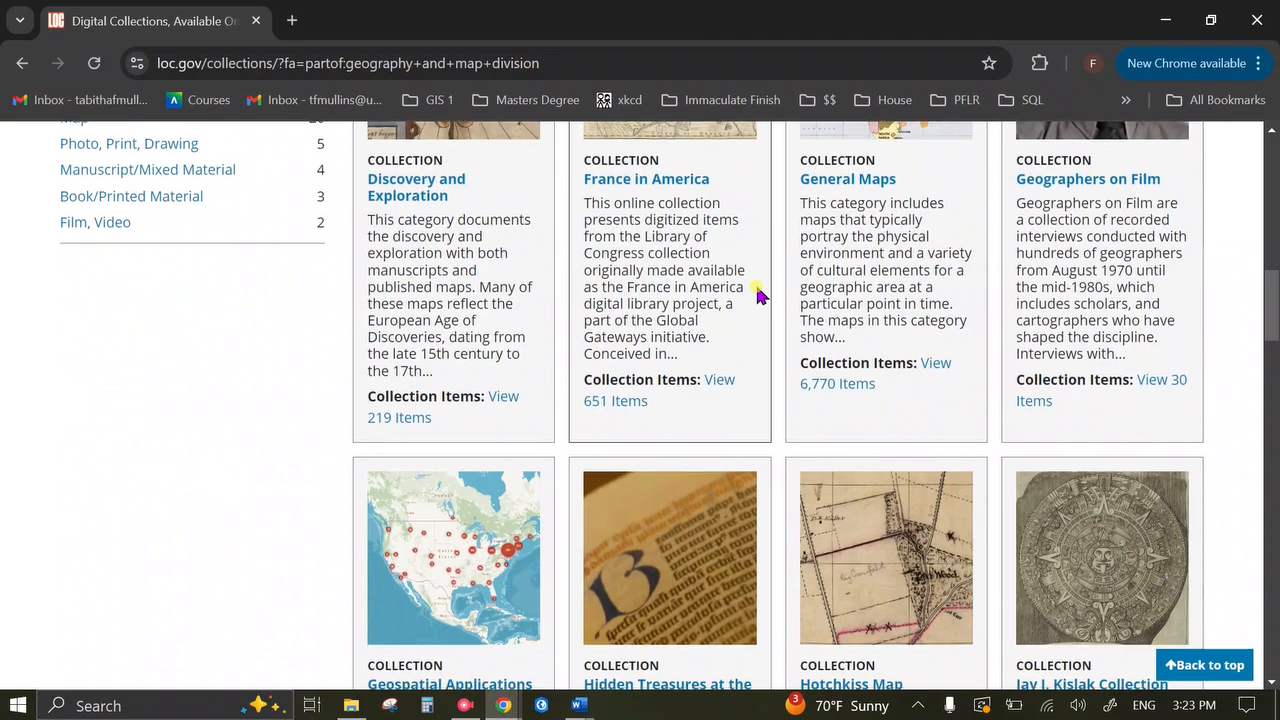
pyautogui.scroll(-8, 757, 294)
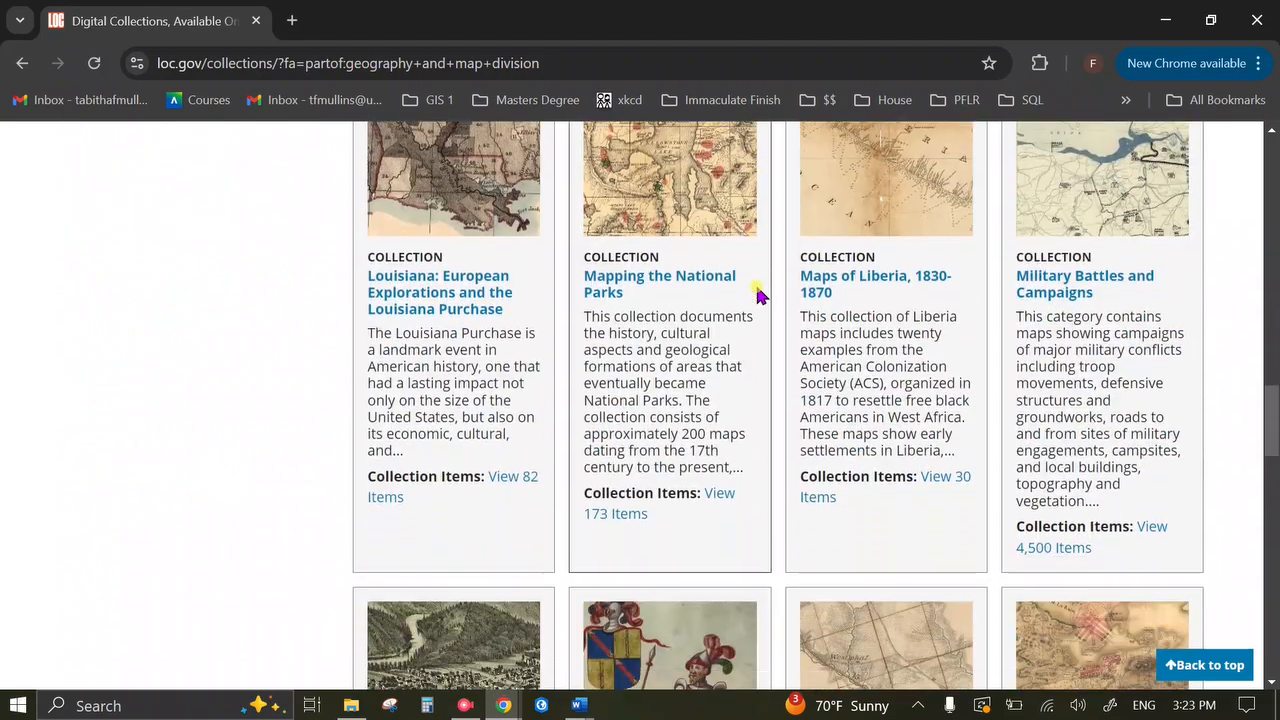
pyautogui.scroll(-4, 757, 294)
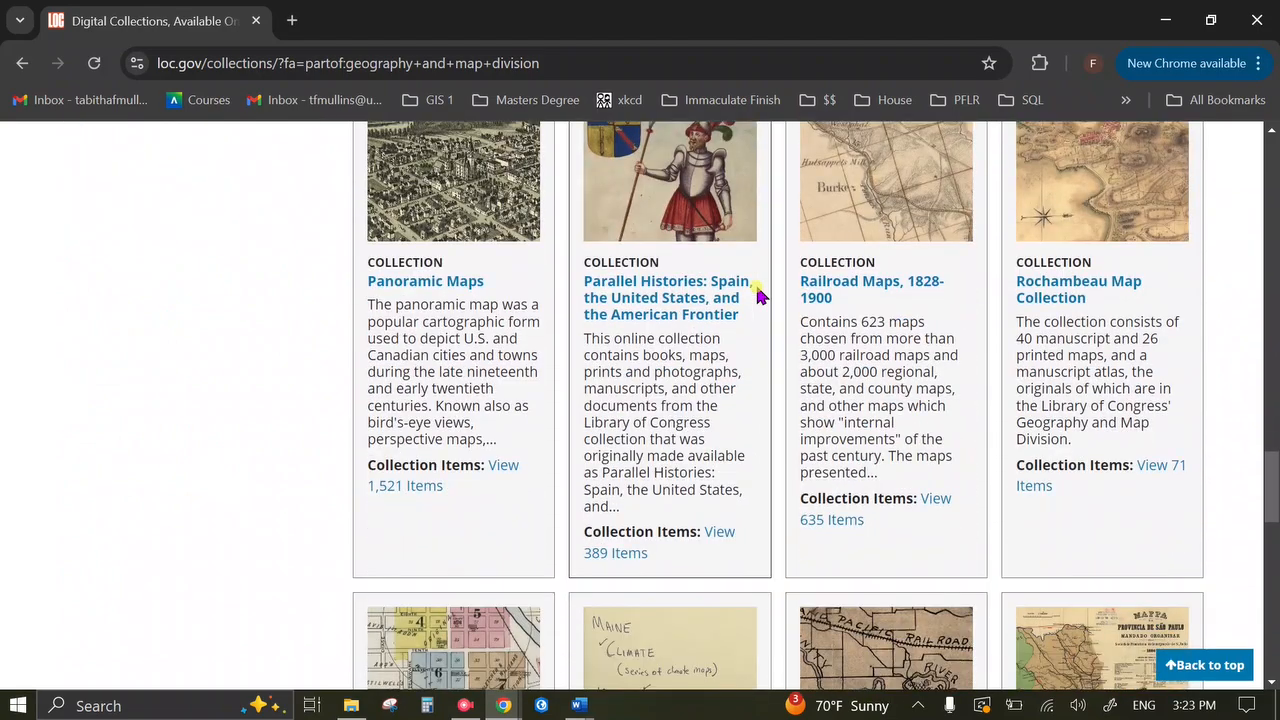
pyautogui.scroll(-3, 740, 315)
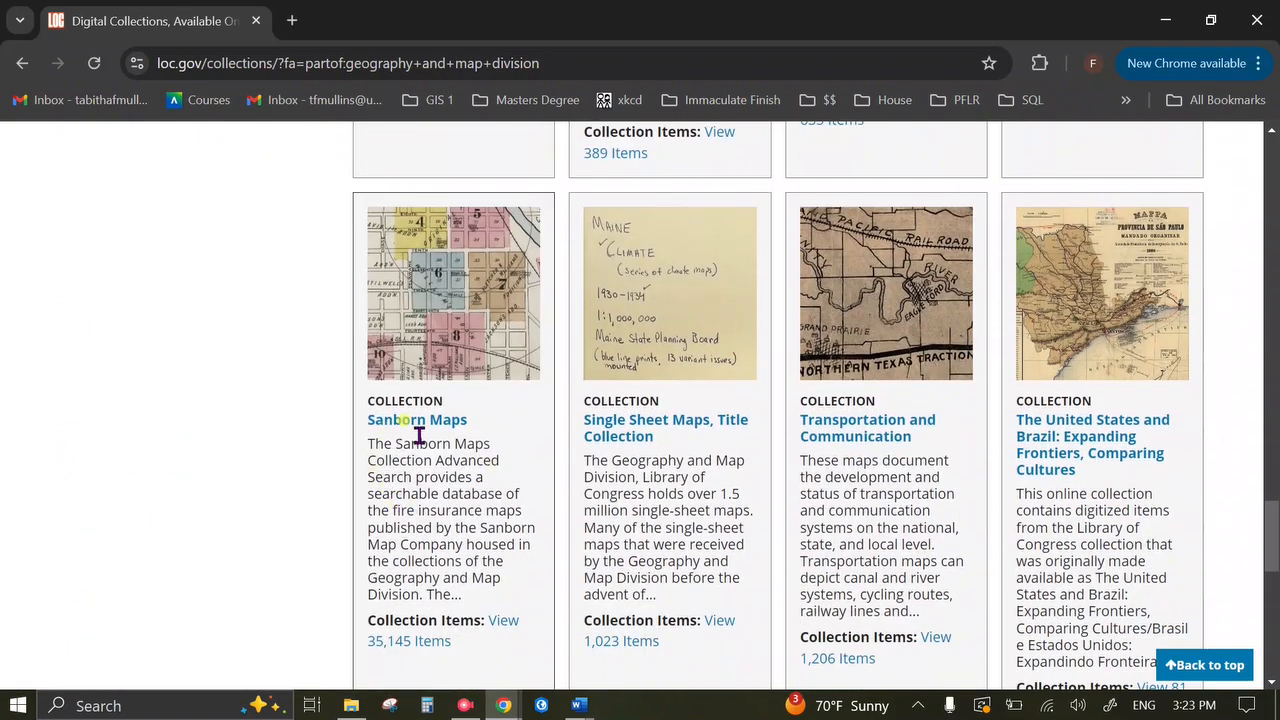
pyautogui.click(502, 632)
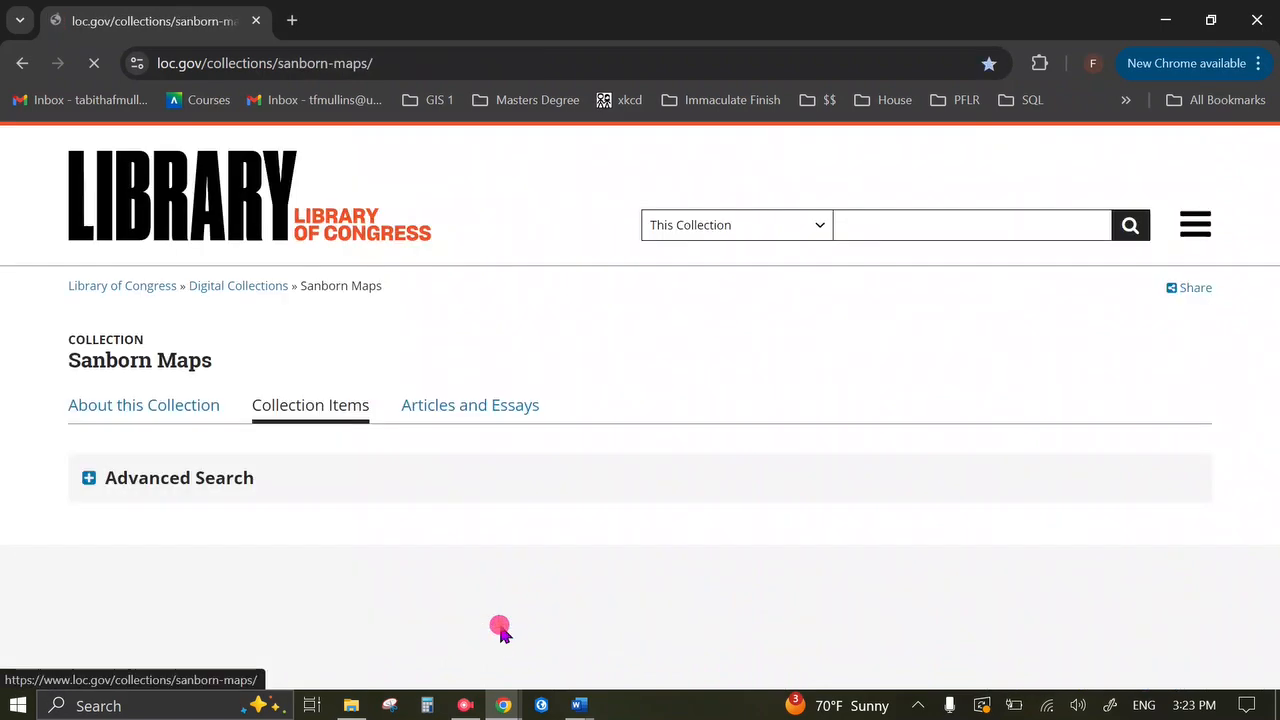
# Filter the Sanborn maps to the state of Arkansas.
pyautogui.scroll(-1, 884, 318)
pyautogui.scroll(-6, 884, 320)
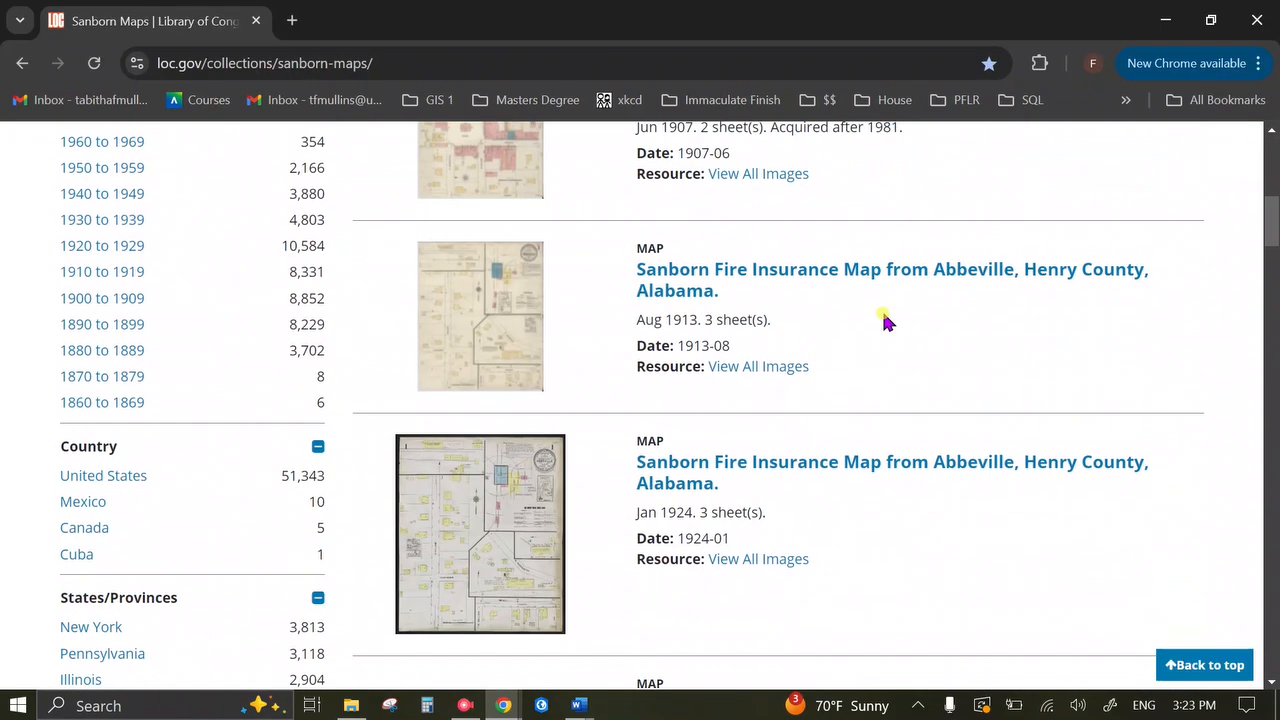
pyautogui.scroll(3, 884, 320)
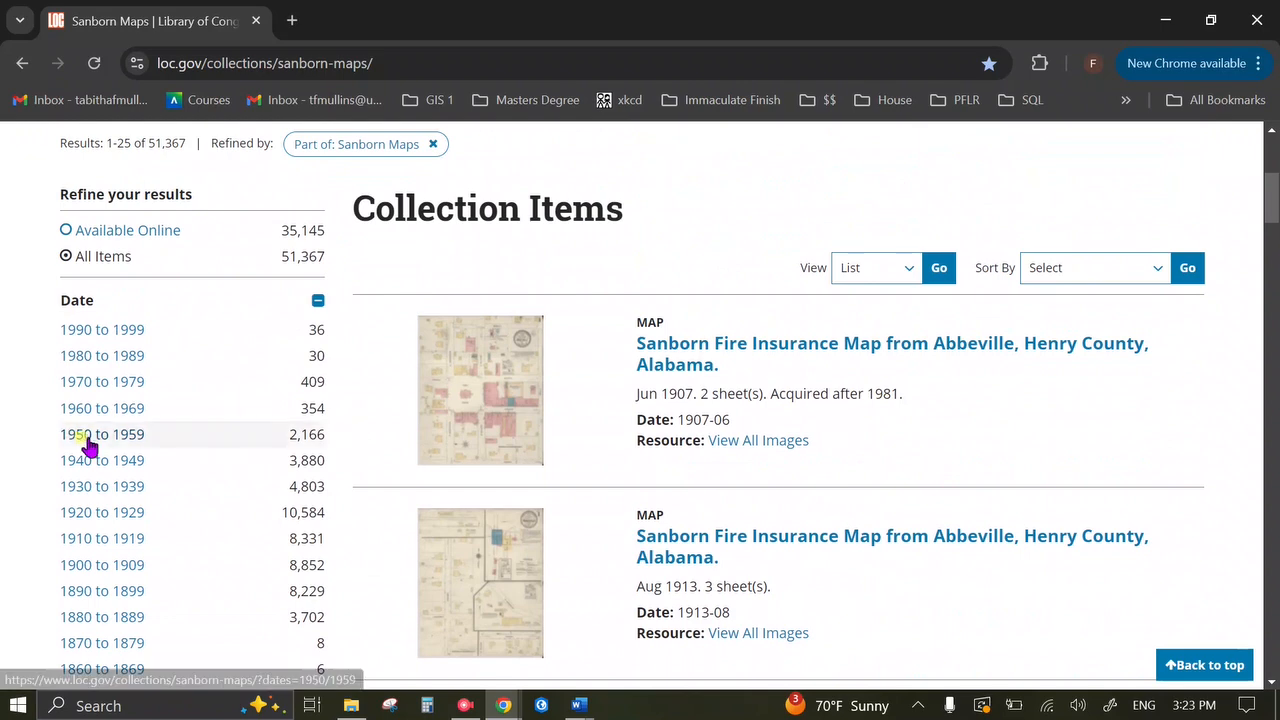
pyautogui.scroll(-1, 850, 376)
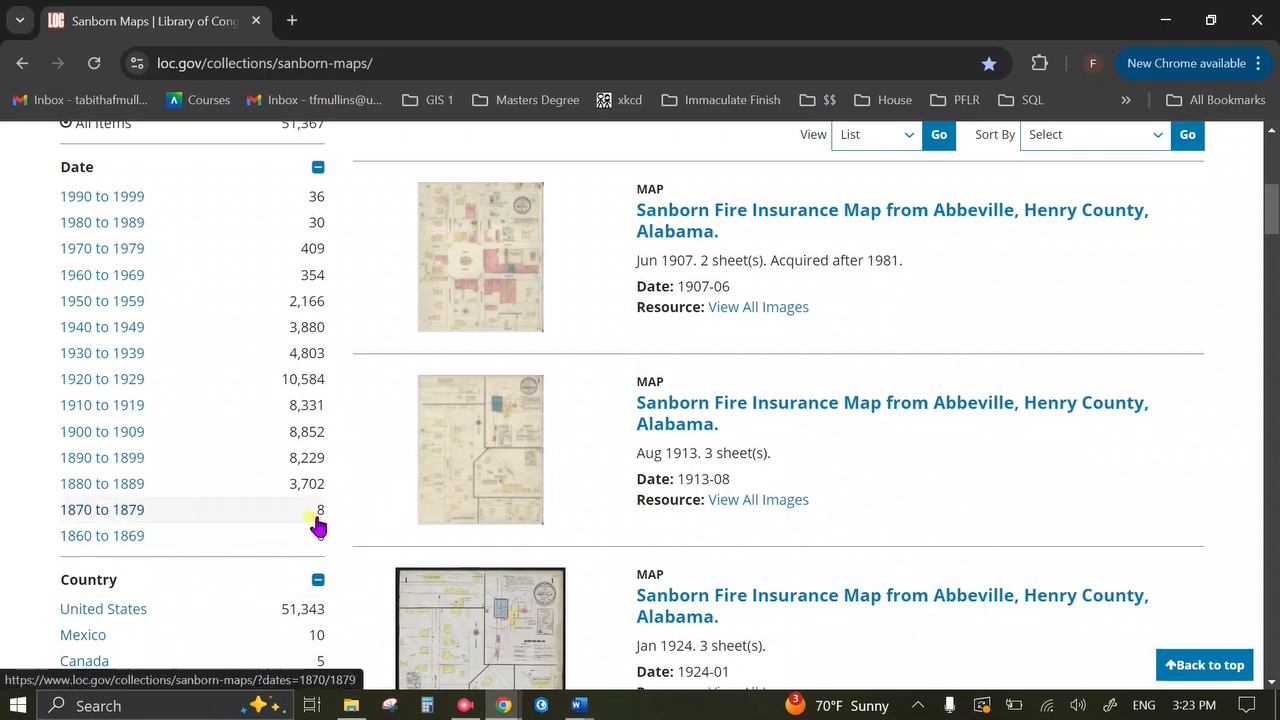
pyautogui.scroll(2, 306, 517)
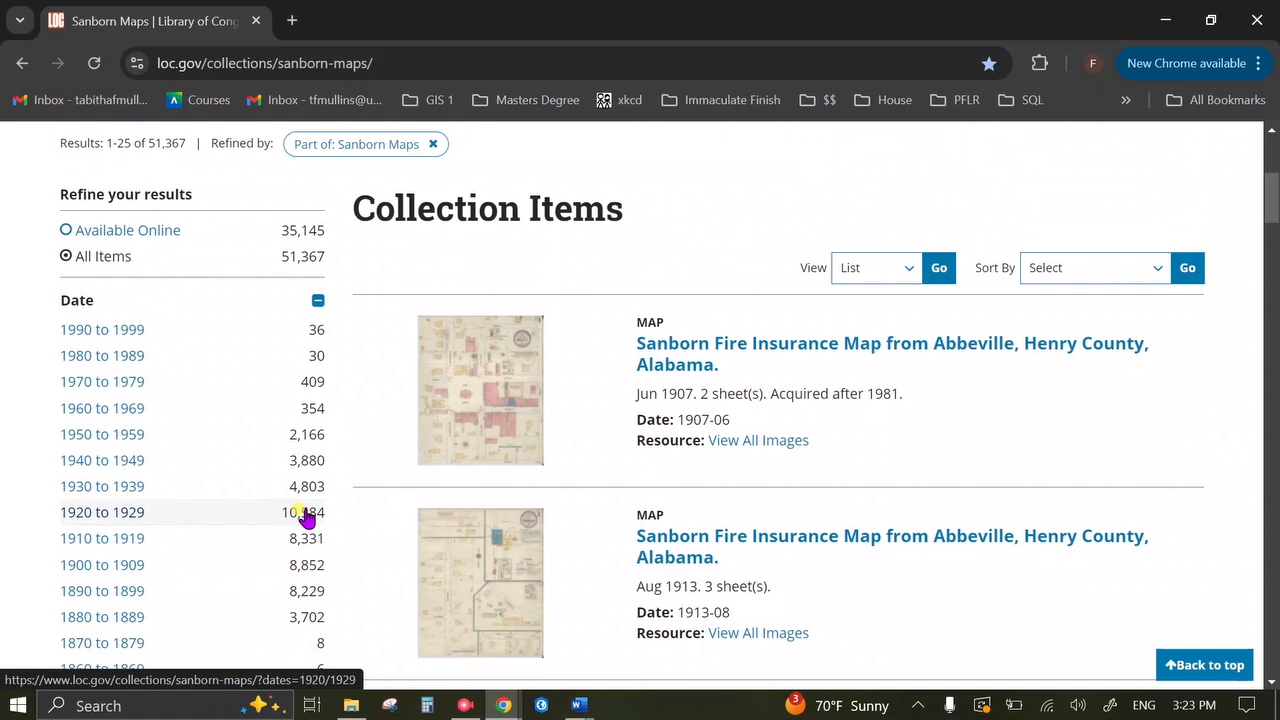
pyautogui.scroll(-6, 306, 517)
pyautogui.scroll(-2, 306, 517)
pyautogui.click(216, 620)
pyautogui.scroll(-10, 386, 425)
pyautogui.scroll(-1, 89, 291)
pyautogui.click(94, 331)
# Narrow the Arkansas Sanborn maps to Pulaski County, leaving 15 maps.
pyautogui.scroll(-6, 370, 352)
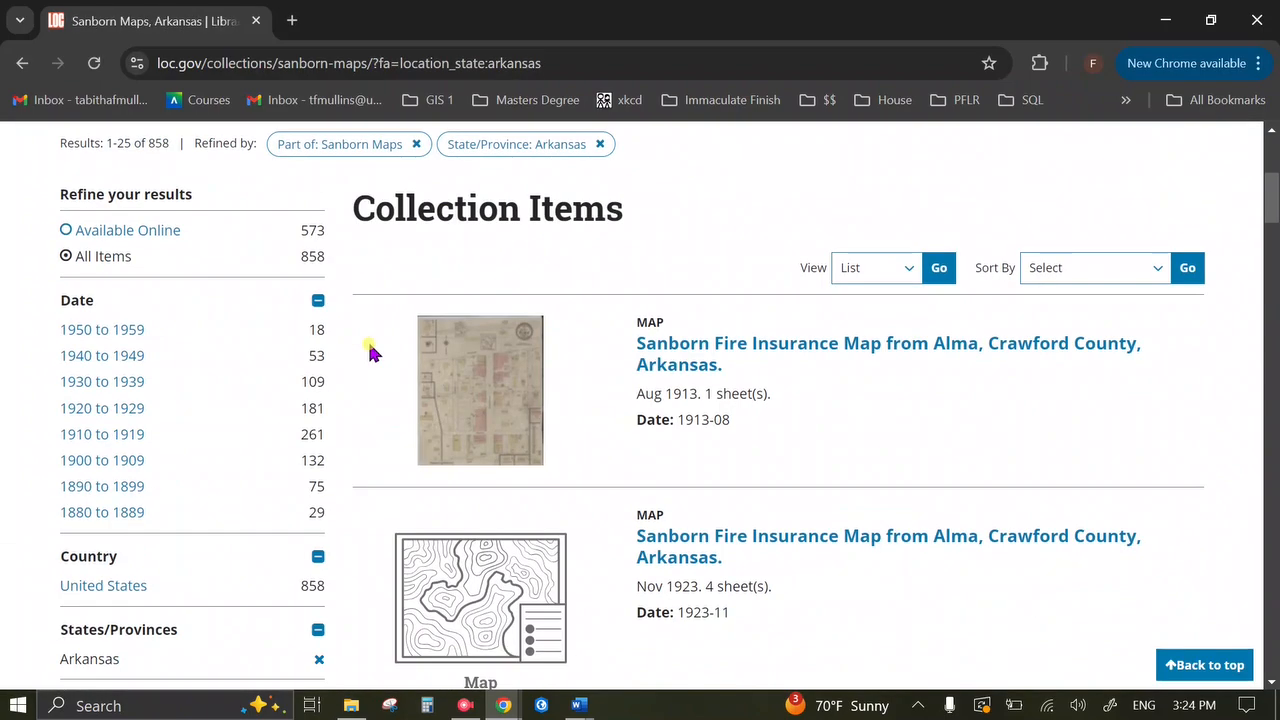
pyautogui.scroll(-5, 370, 352)
pyautogui.click(143, 463)
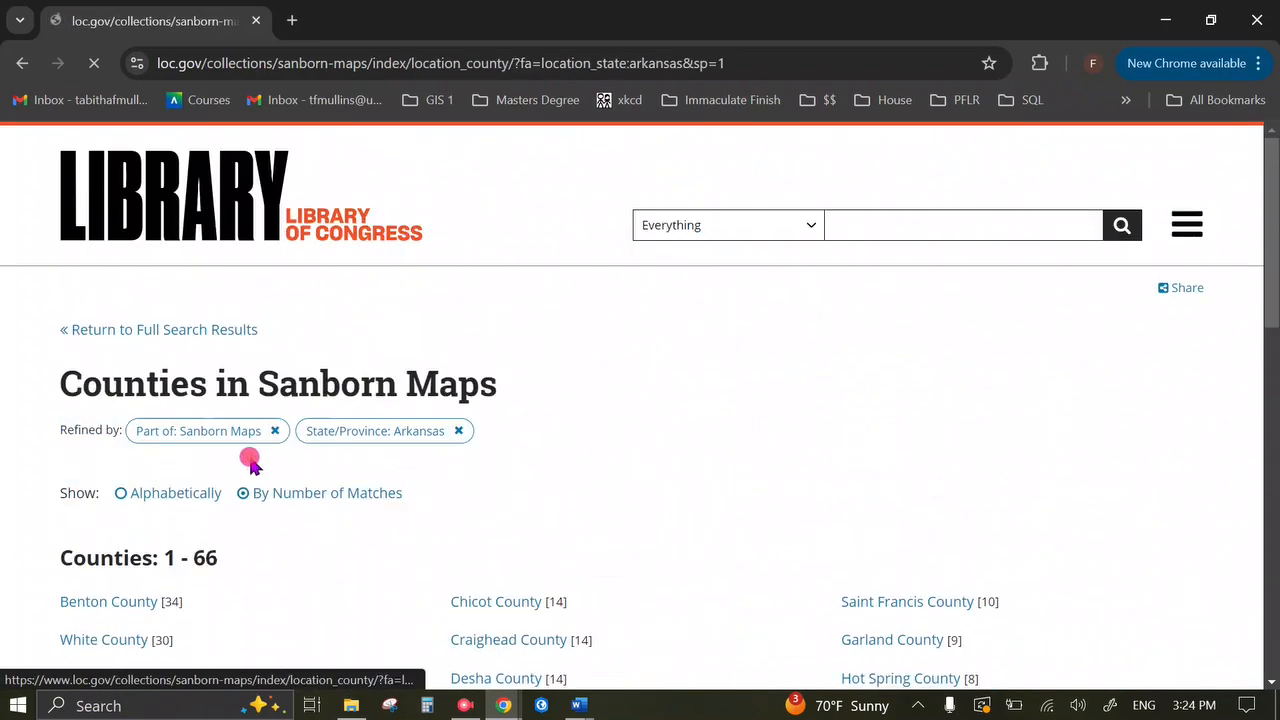
pyautogui.scroll(-8, 577, 391)
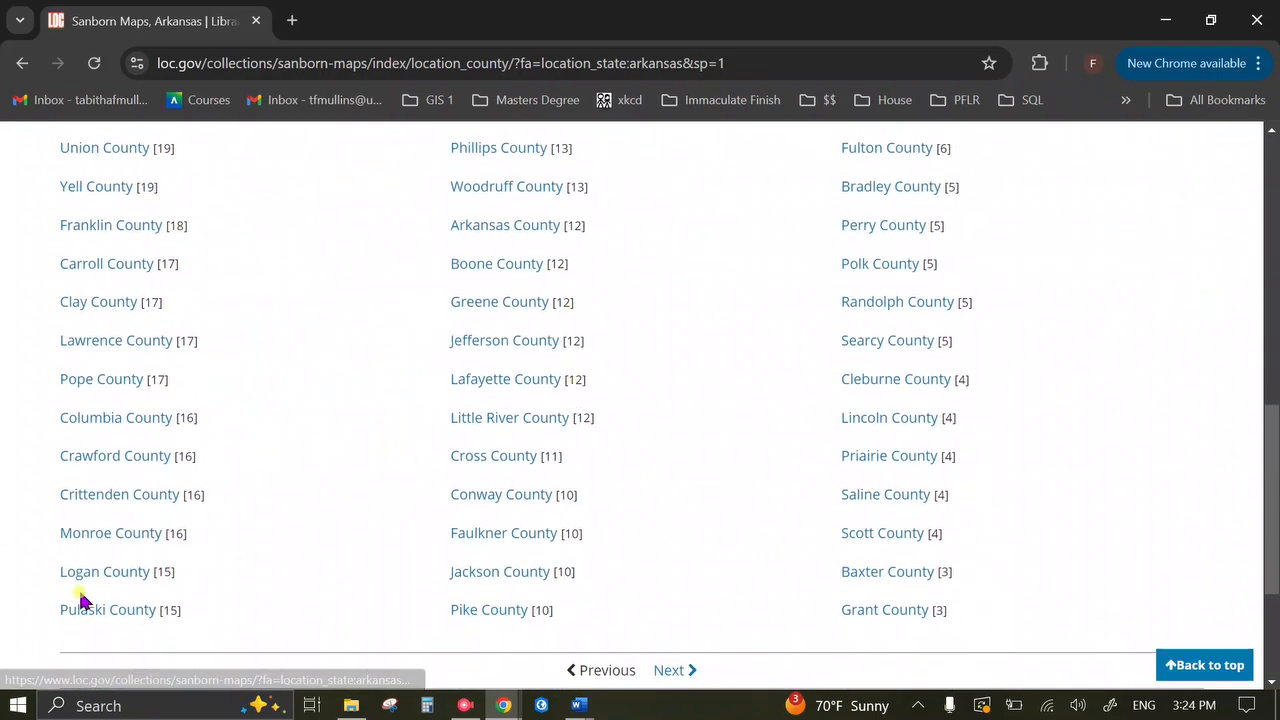
pyautogui.click(94, 612)
# Apply the 1950 to 1959 date filter, leaving four maps including three of Little Rock.
pyautogui.scroll(-5, 651, 320)
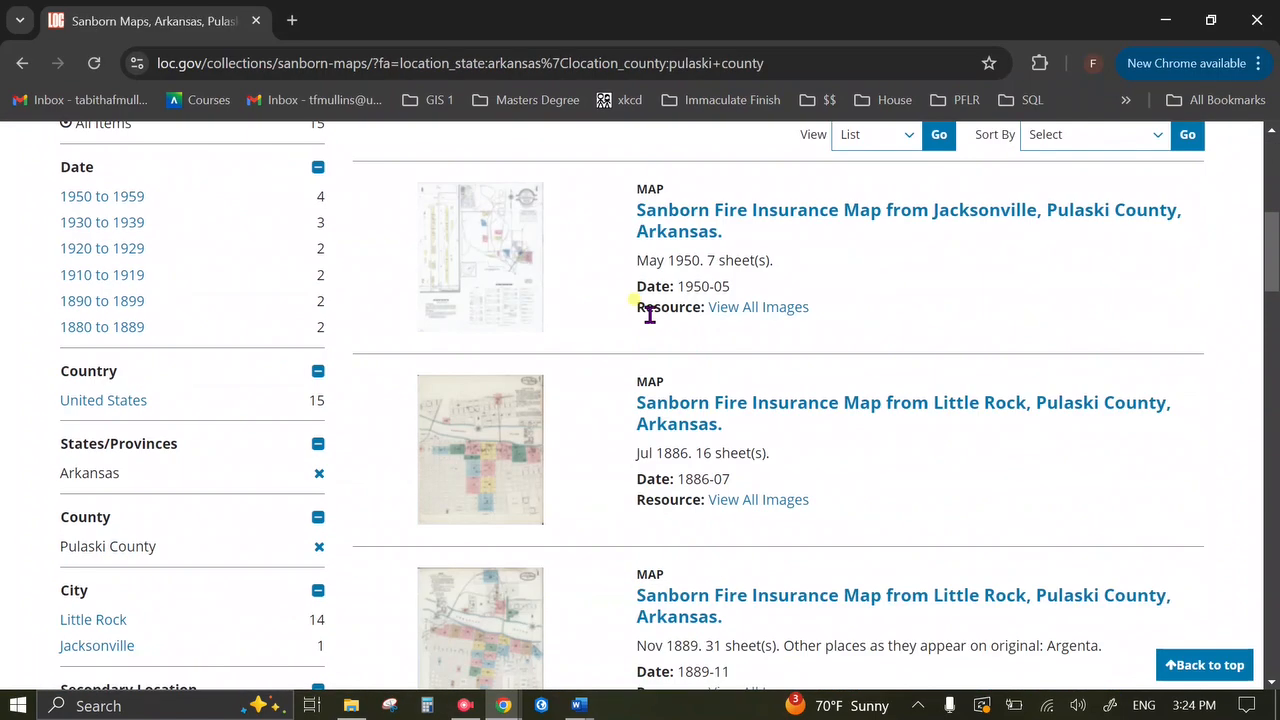
pyautogui.scroll(1, 650, 314)
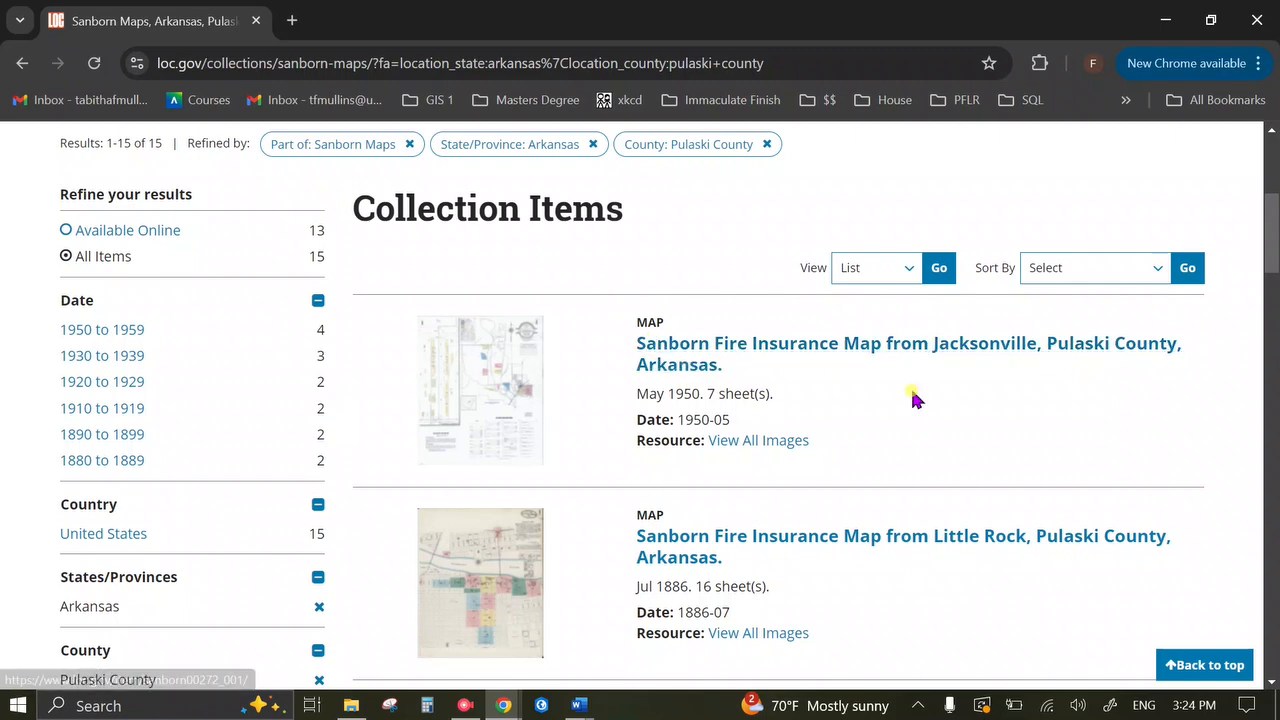
pyautogui.scroll(-1, 913, 398)
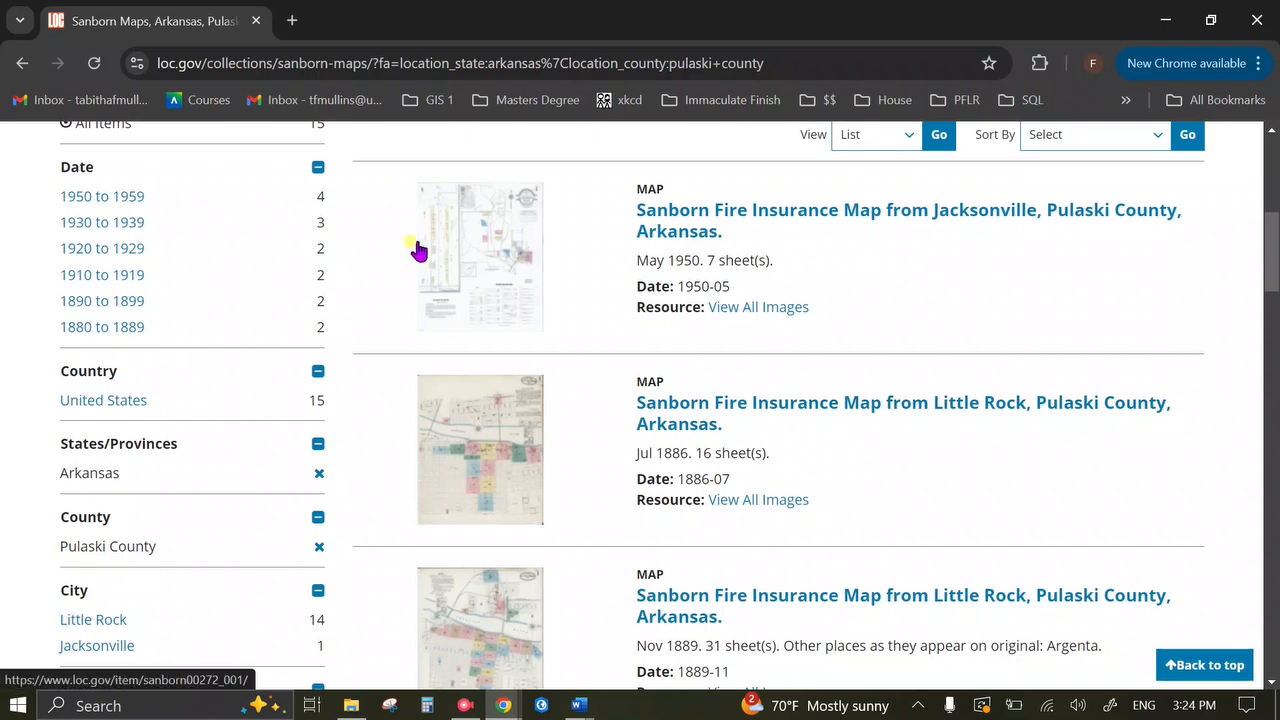
pyautogui.click(118, 197)
pyautogui.scroll(-5, 625, 438)
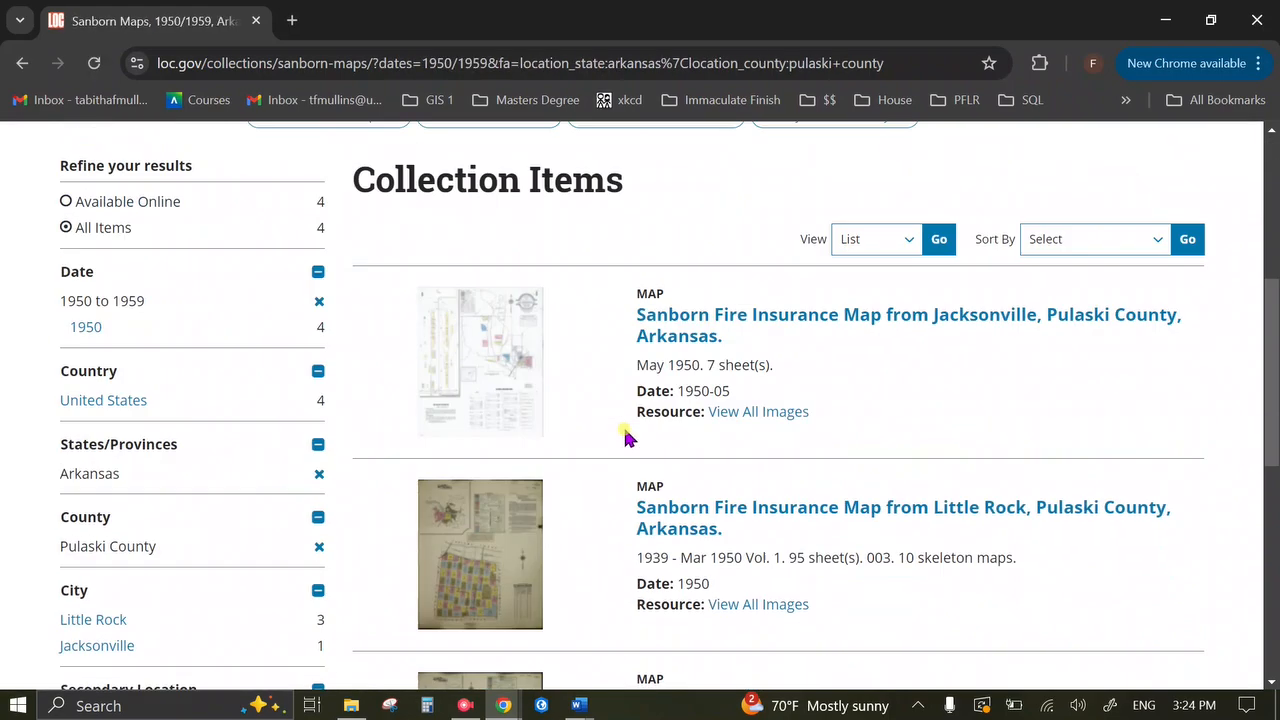
pyautogui.scroll(-1, 625, 438)
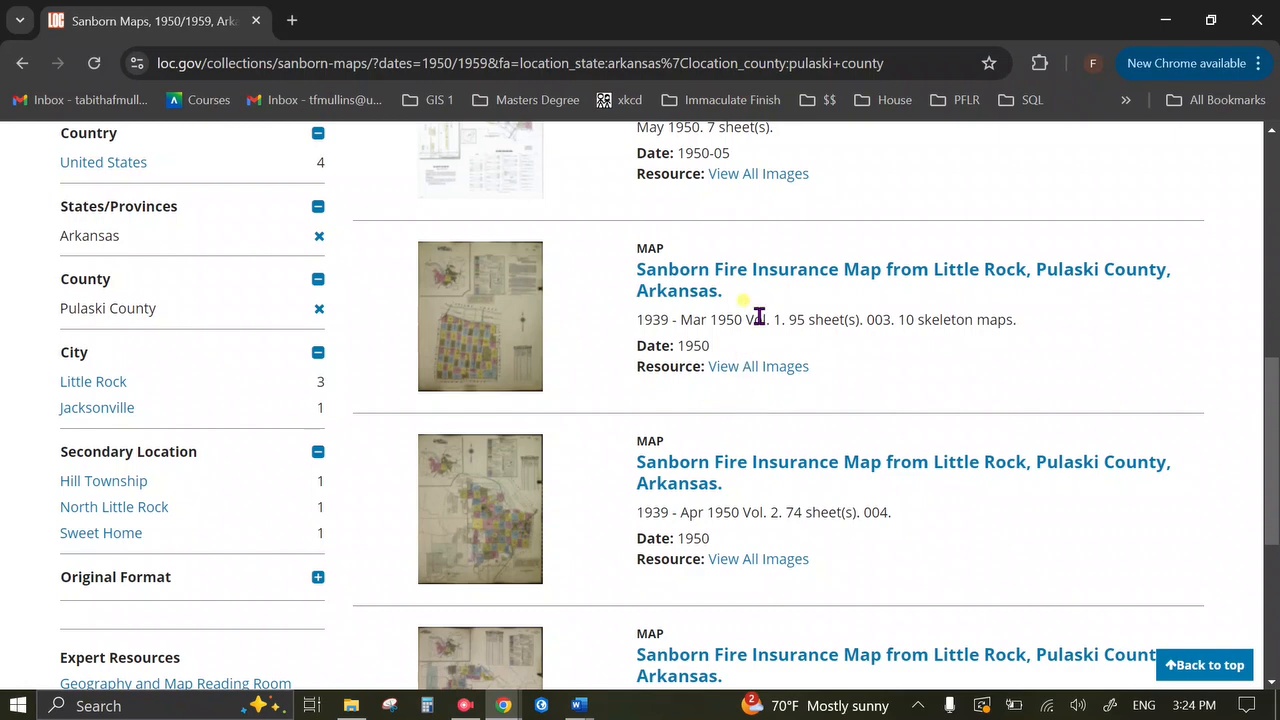
# Open the Little Rock 1950 Vol. 1 map and view all 88 of its images.
pyautogui.click(720, 273)
pyautogui.scroll(-3, 800, 365)
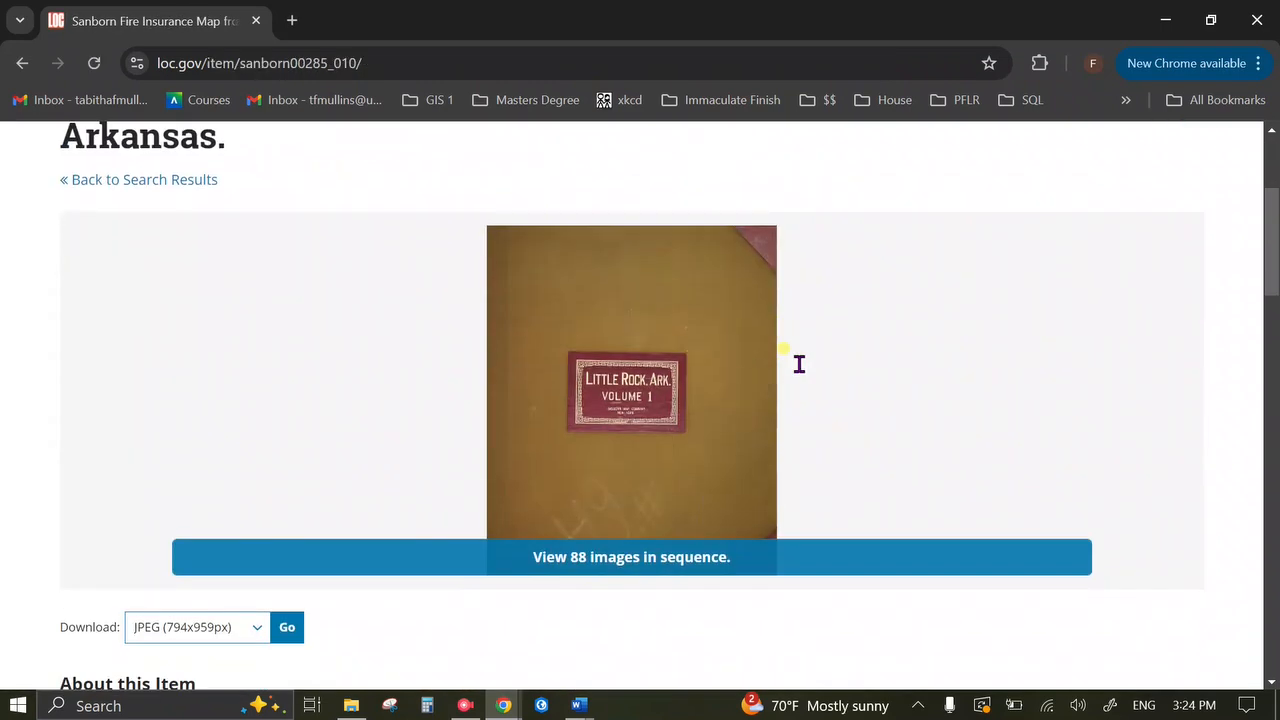
pyautogui.click(626, 567)
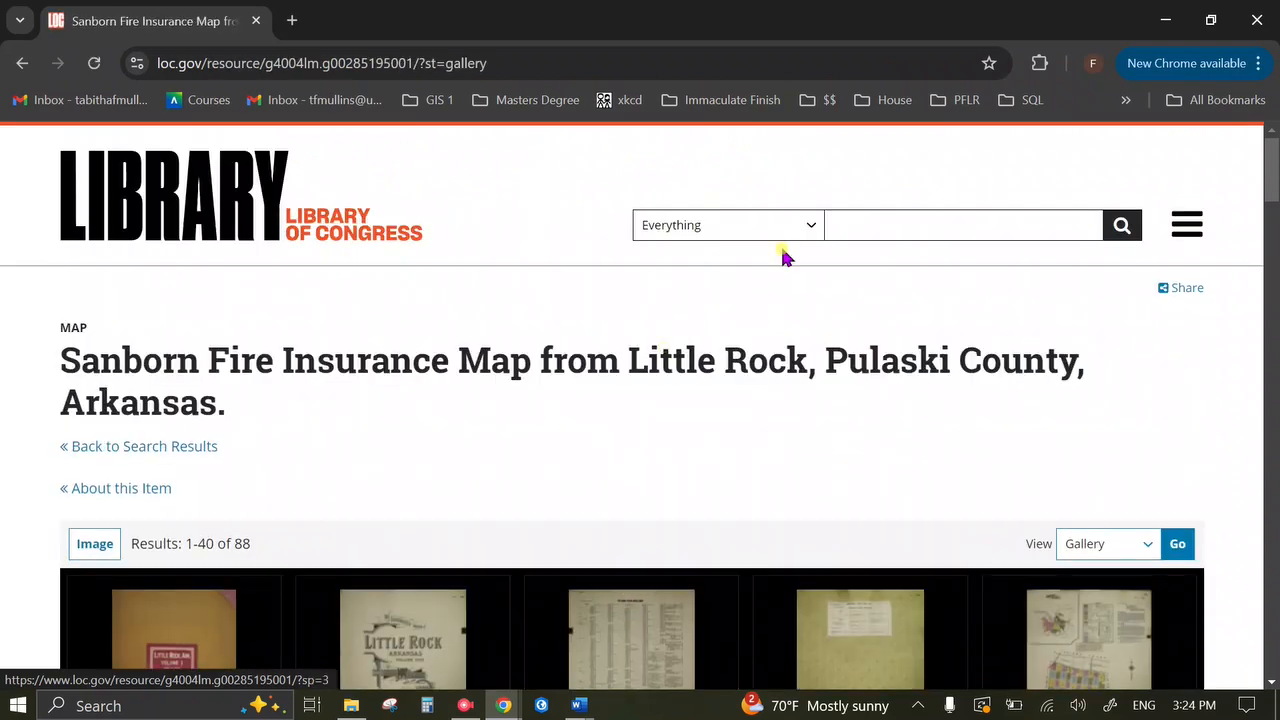
pyautogui.scroll(-3, 827, 236)
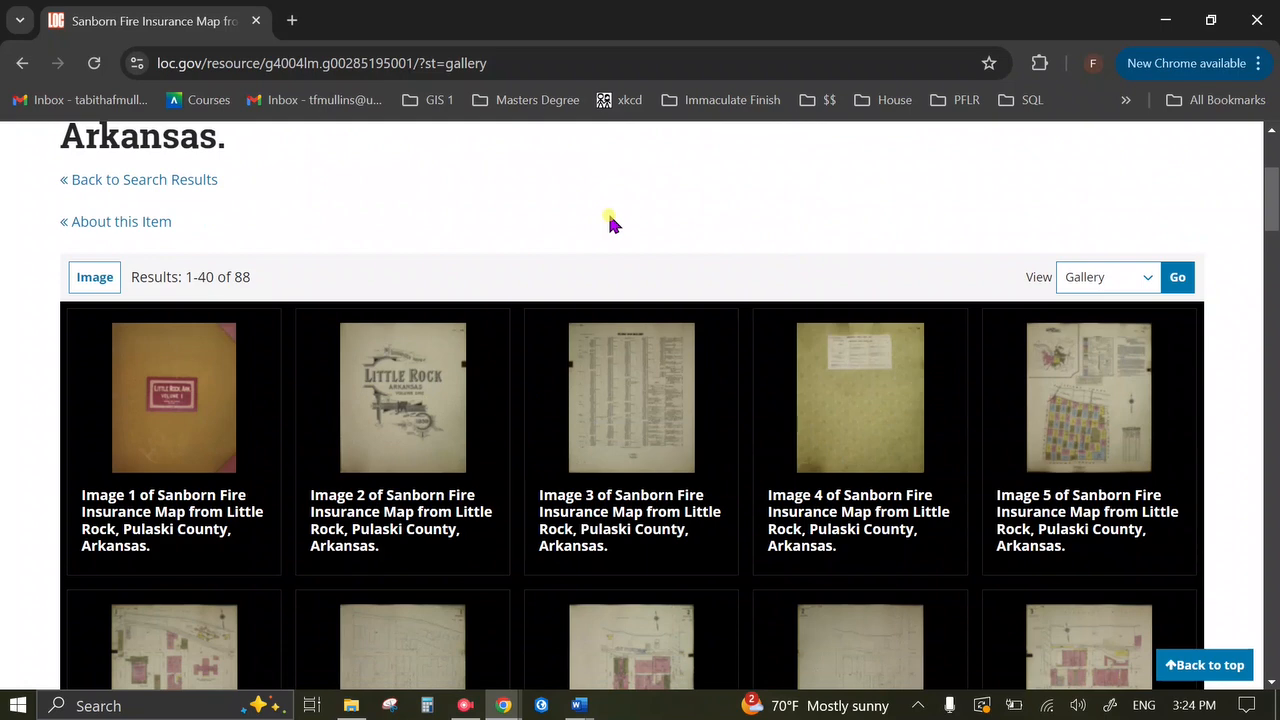
pyautogui.scroll(-2, 610, 220)
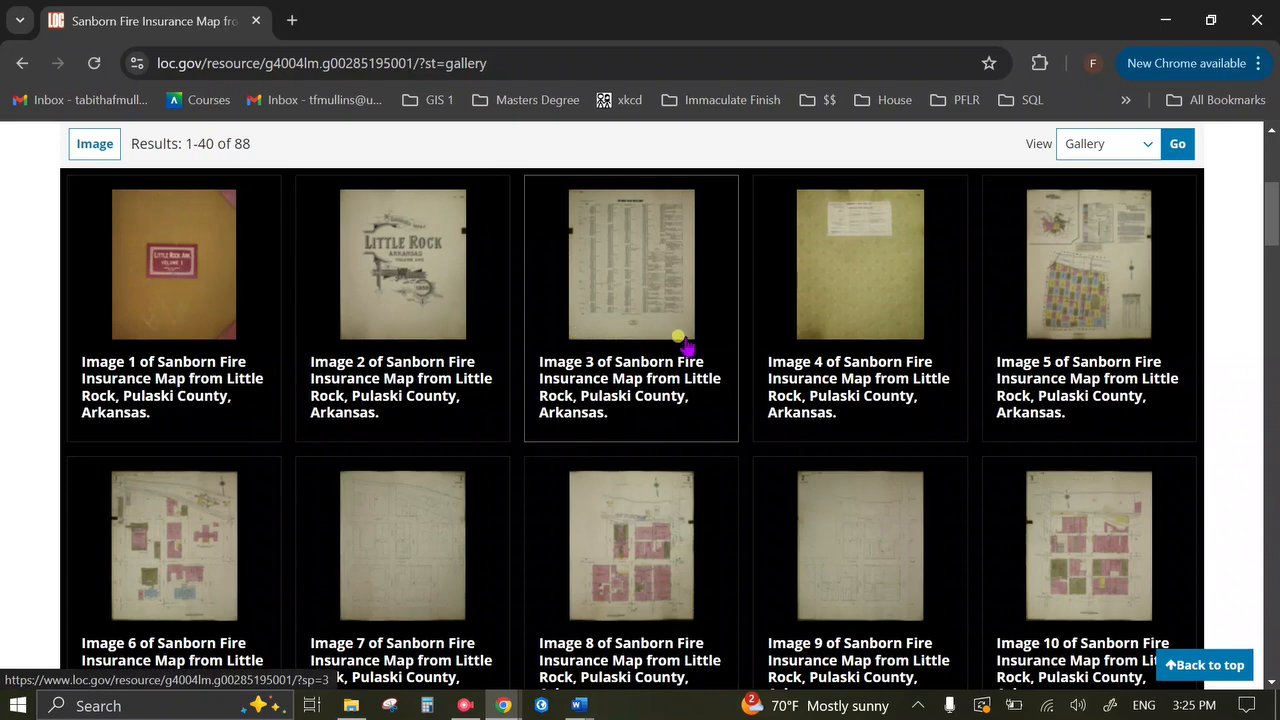
# Show Image 5, the volume's index sheet, in full screen.
pyautogui.click(1100, 308)
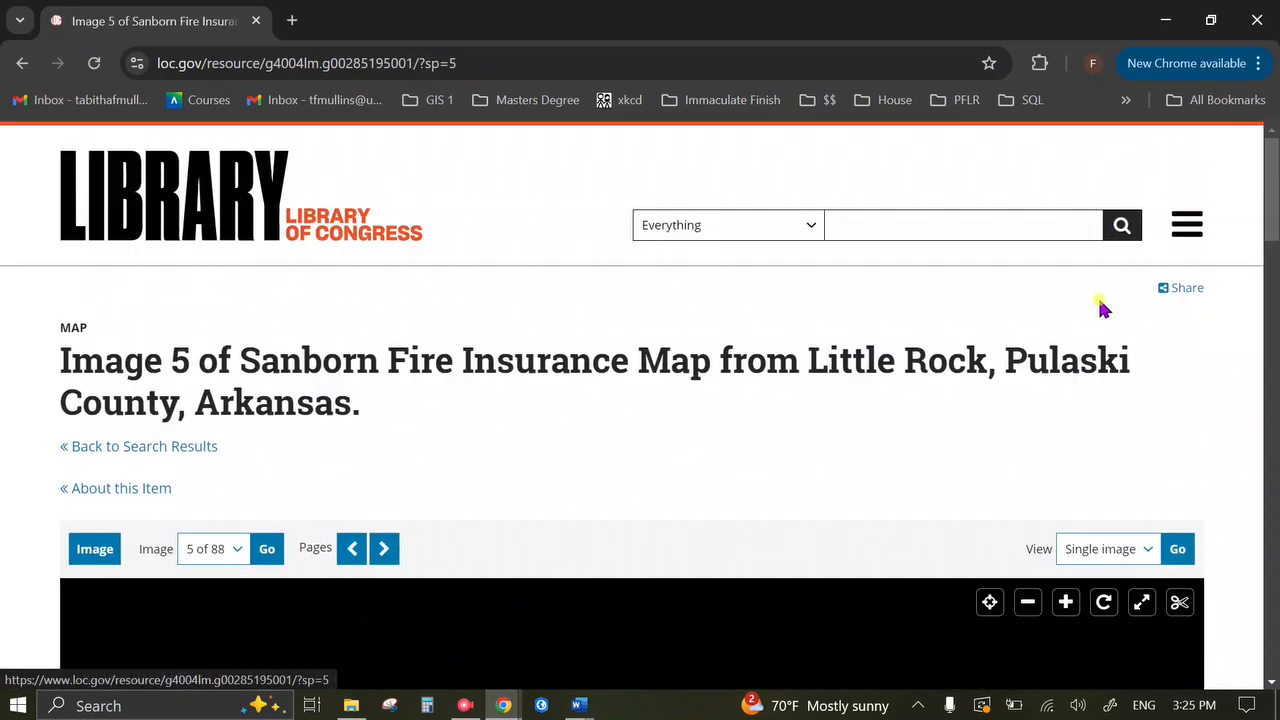
pyautogui.scroll(-10, 960, 300)
pyautogui.scroll(1, 537, 374)
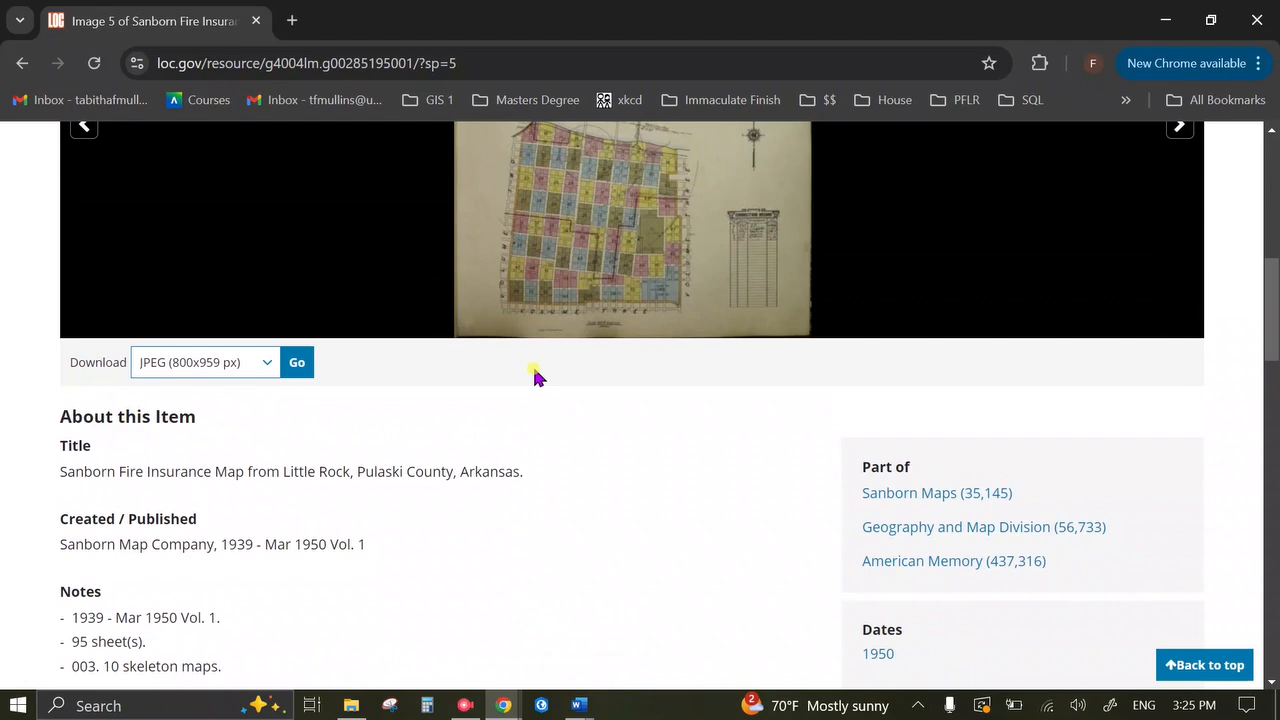
pyautogui.scroll(3, 828, 370)
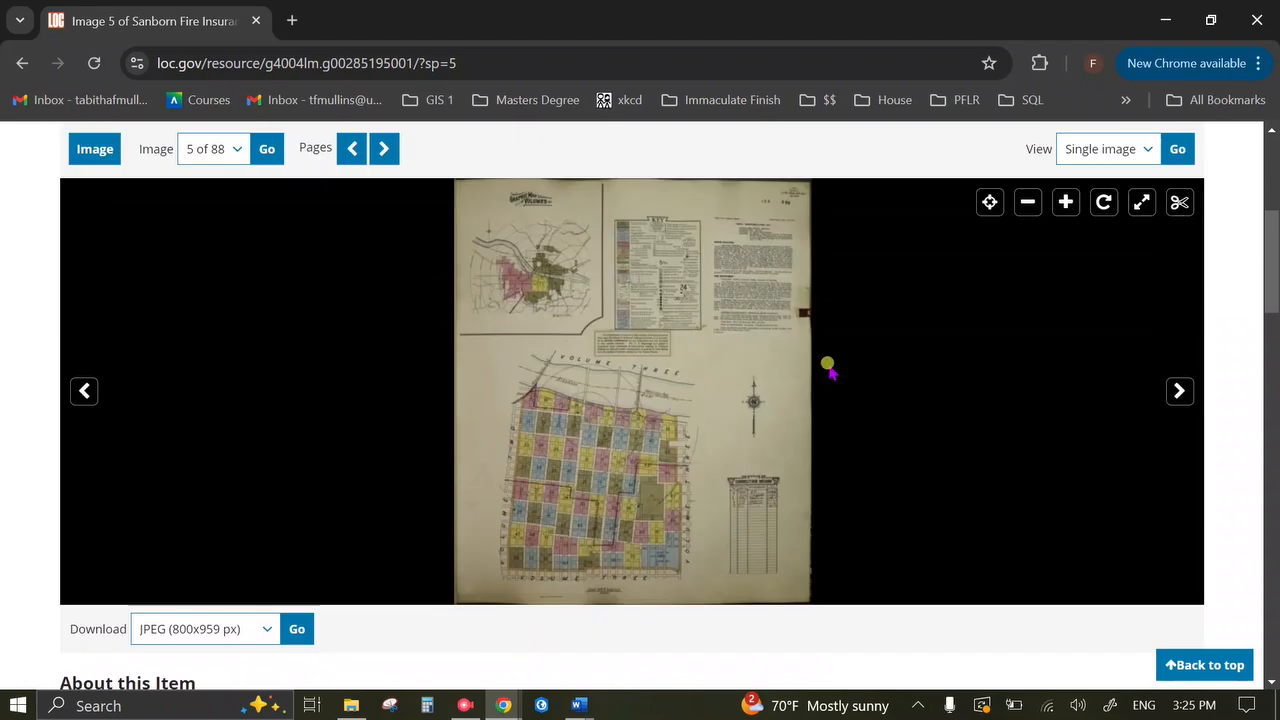
pyautogui.click(1141, 202)
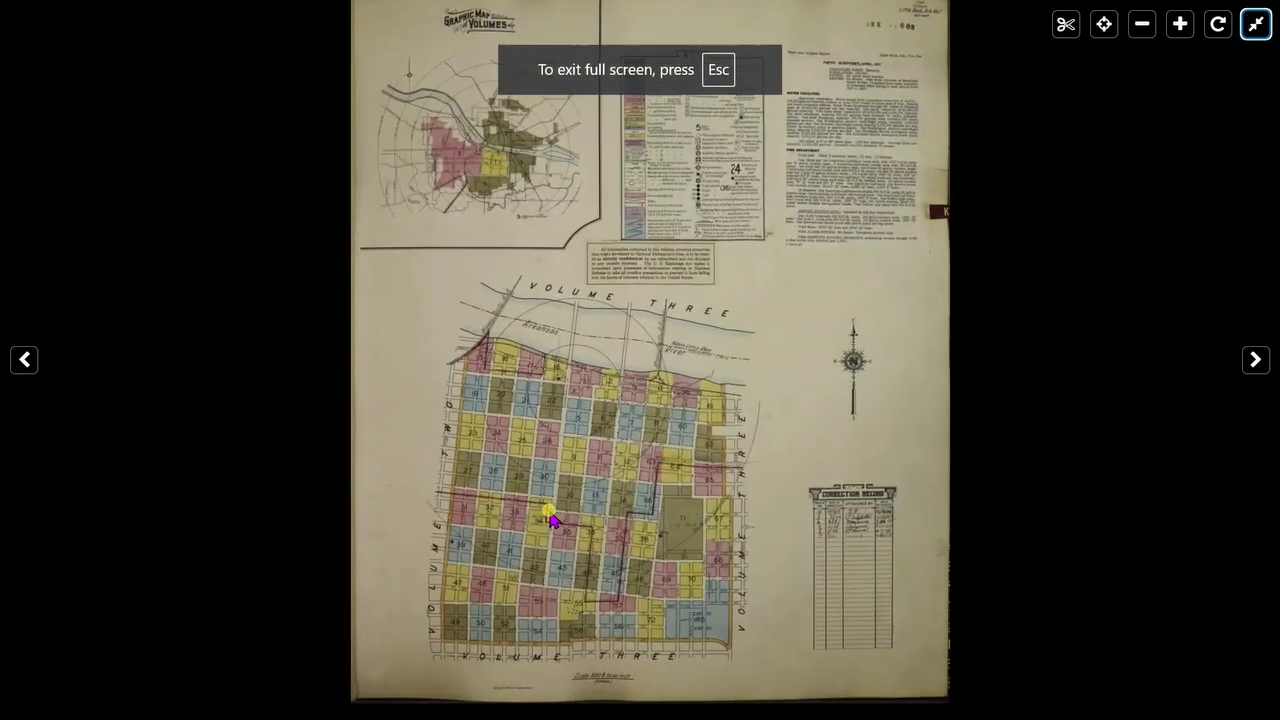
# Pan down to the numbered blocks at the bottom of the index sheet, then leave full screen.
pyautogui.scroll(6, 549, 514)
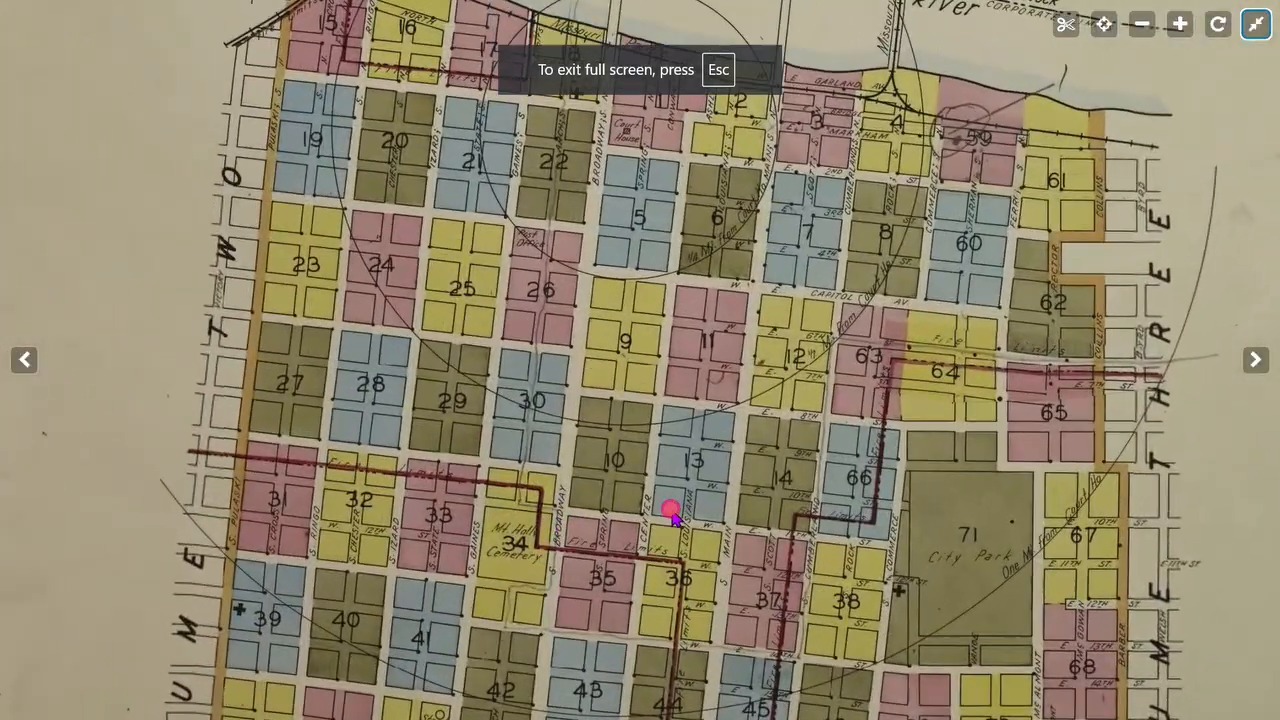
pyautogui.moveTo(669, 514); pyautogui.dragTo(461, 5)
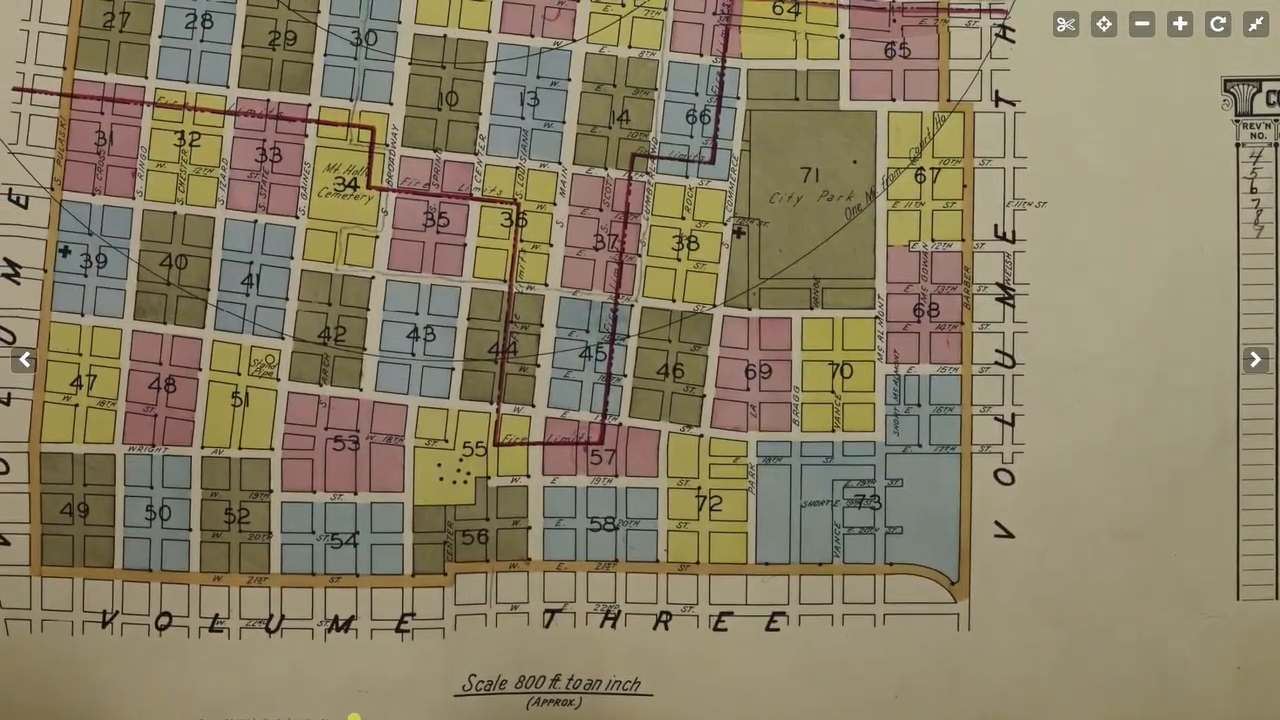
pyautogui.click(1256, 25)
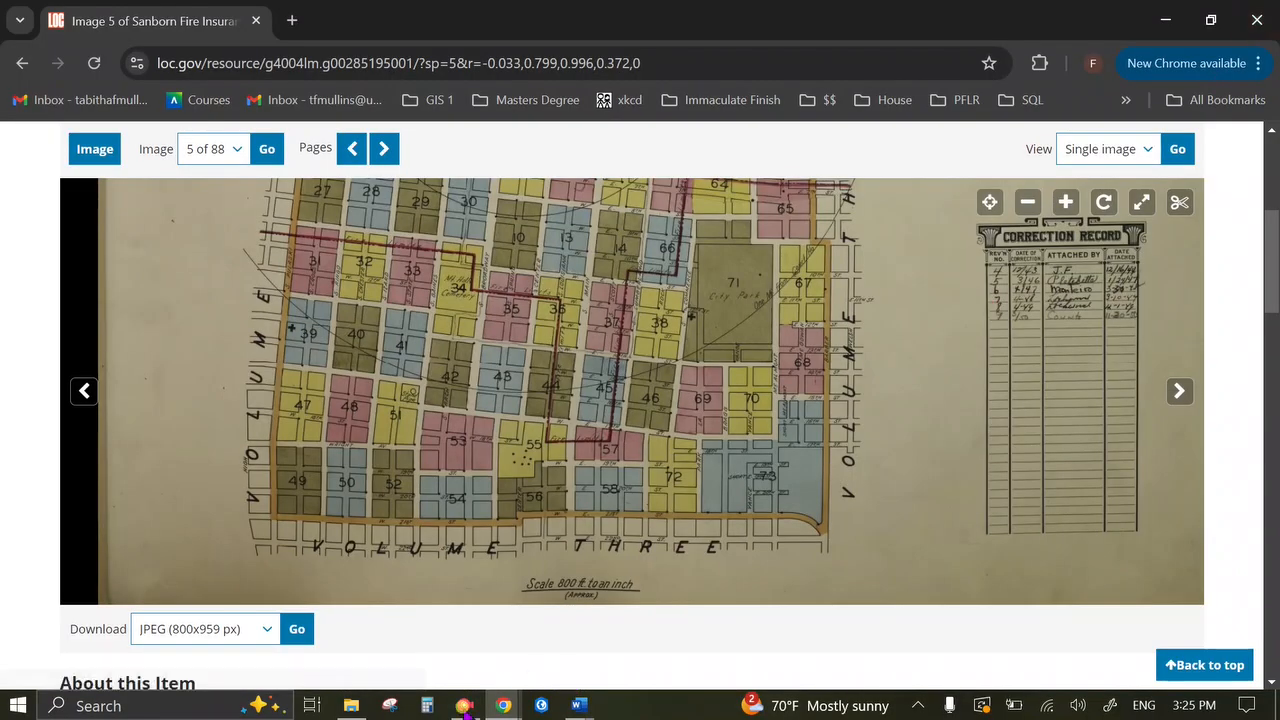
# Glance at the downloaded SanbornMaps folder, then return the index sheet to full screen.
pyautogui.click(351, 705)
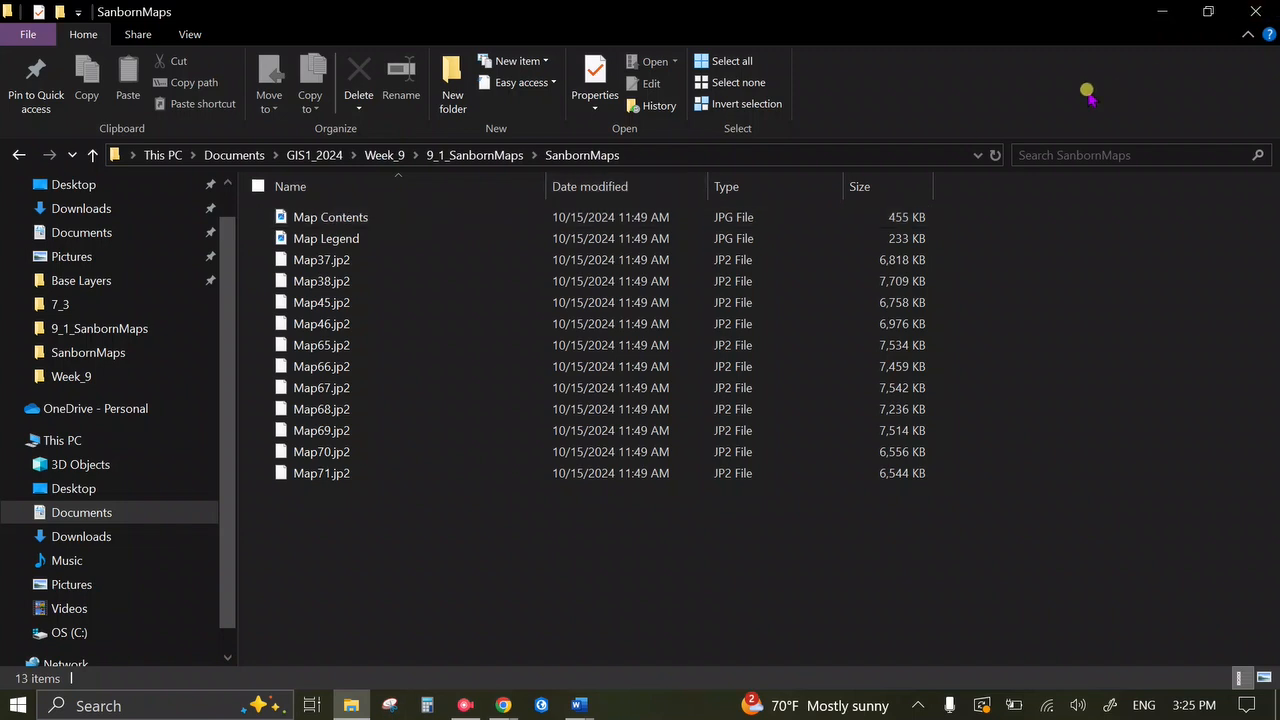
pyautogui.click(1162, 11)
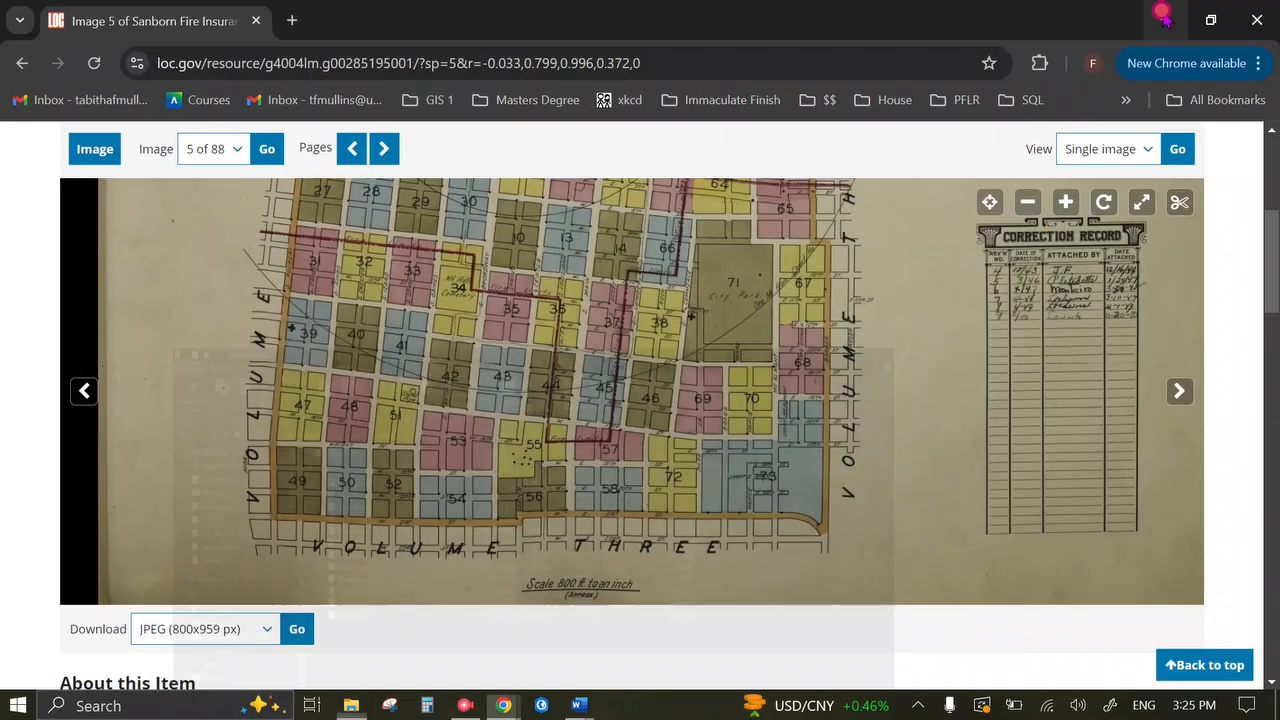
pyautogui.scroll(1, 875, 614)
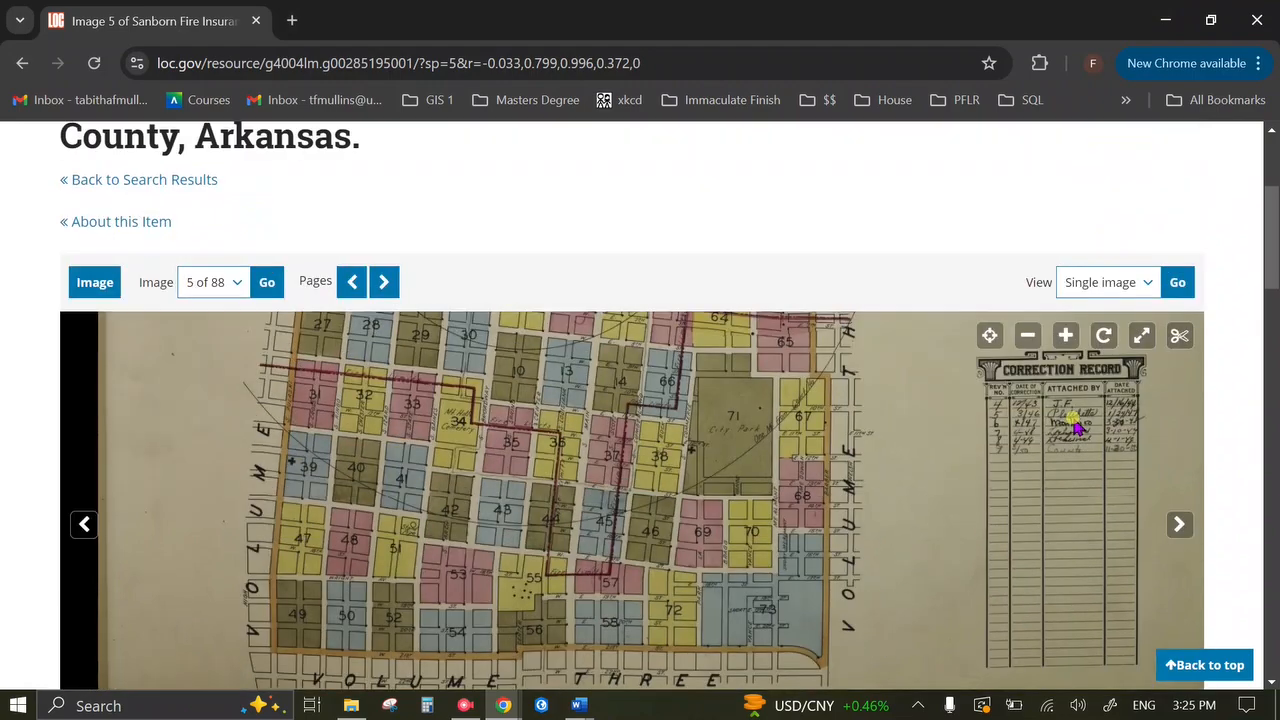
pyautogui.click(1141, 336)
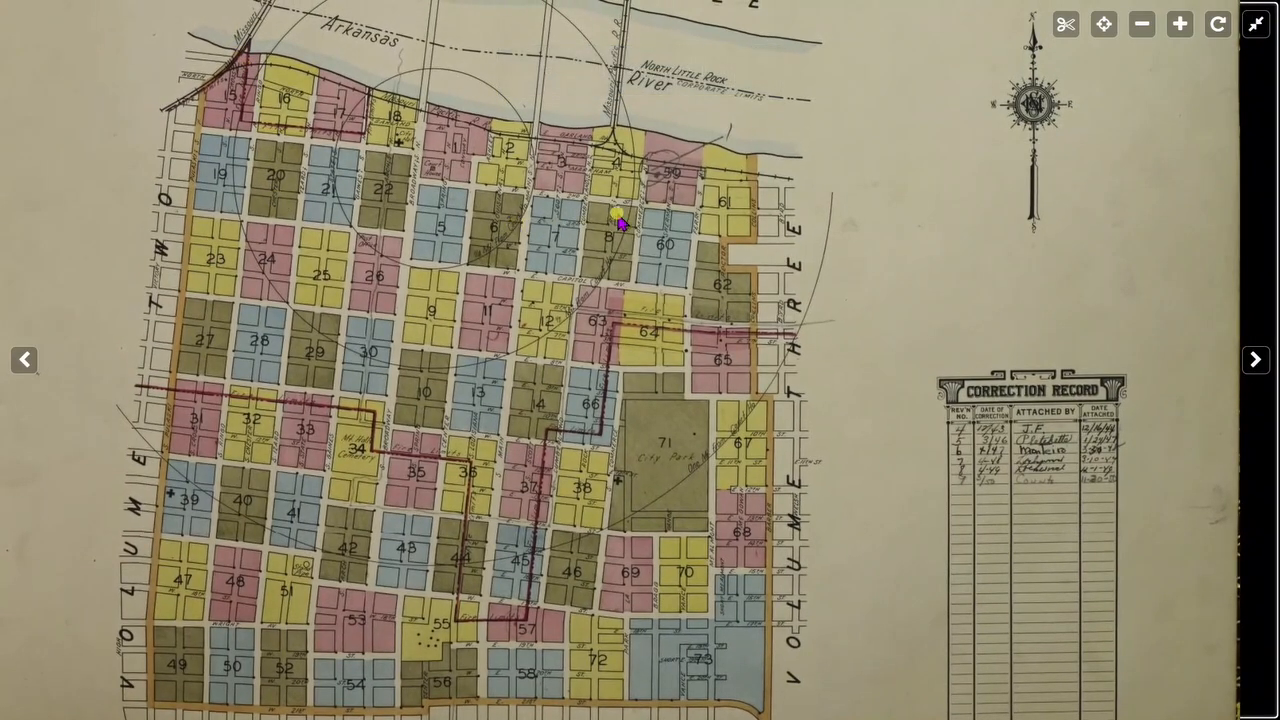
# Pan and zoom across the riverside blocks, the VOLUME THREE notice and the KEY legend.
pyautogui.moveTo(523, 526); pyautogui.dragTo(558, 318)
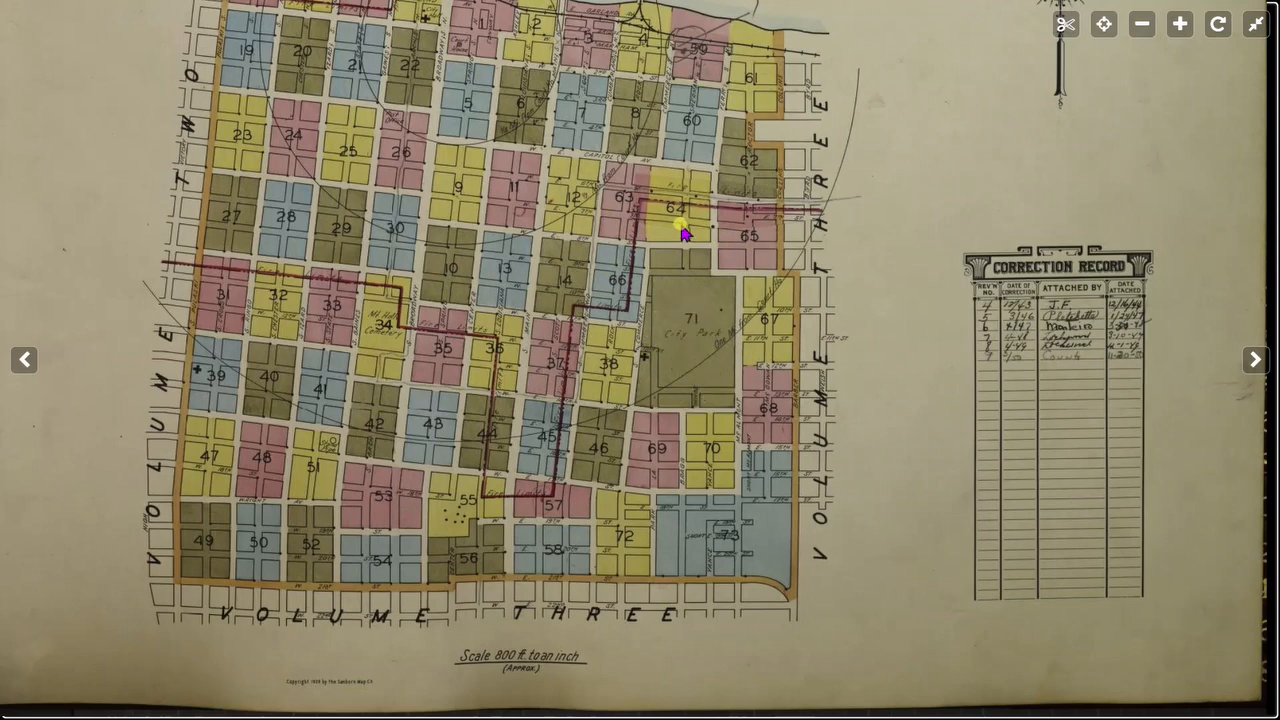
pyautogui.moveTo(696, 170); pyautogui.dragTo(689, 563)
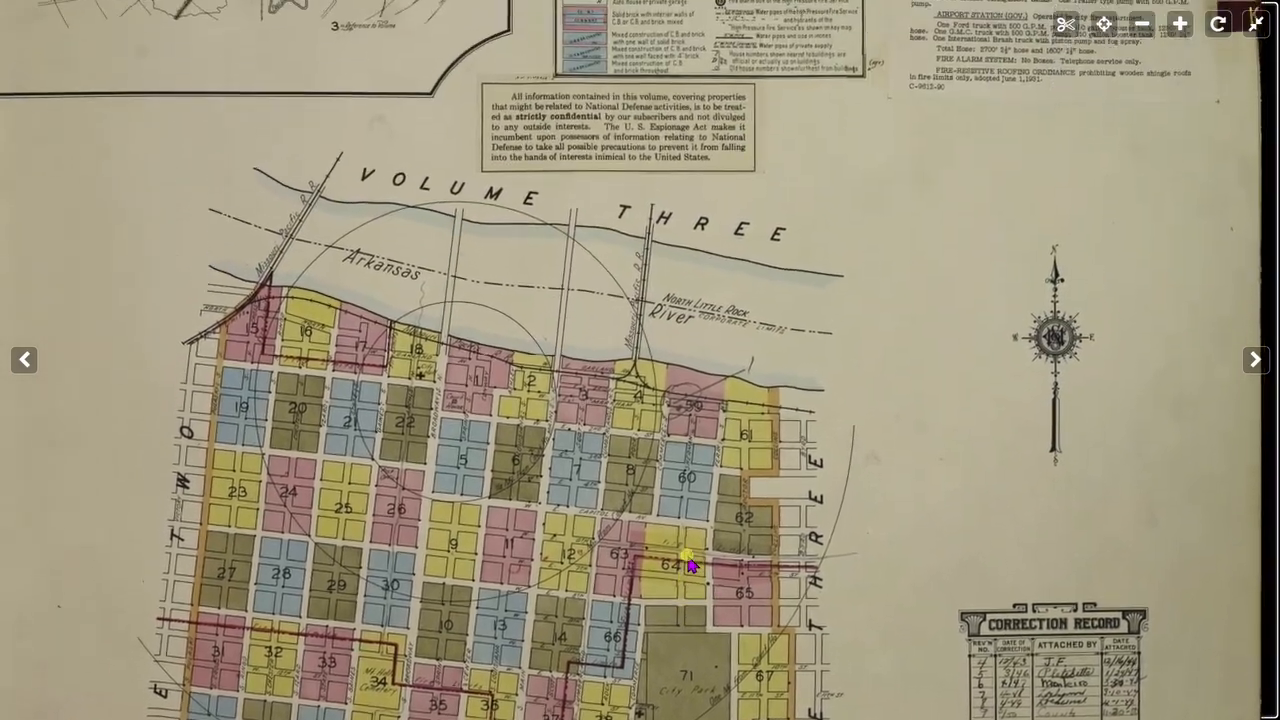
pyautogui.moveTo(587, 349); pyautogui.dragTo(641, 475)
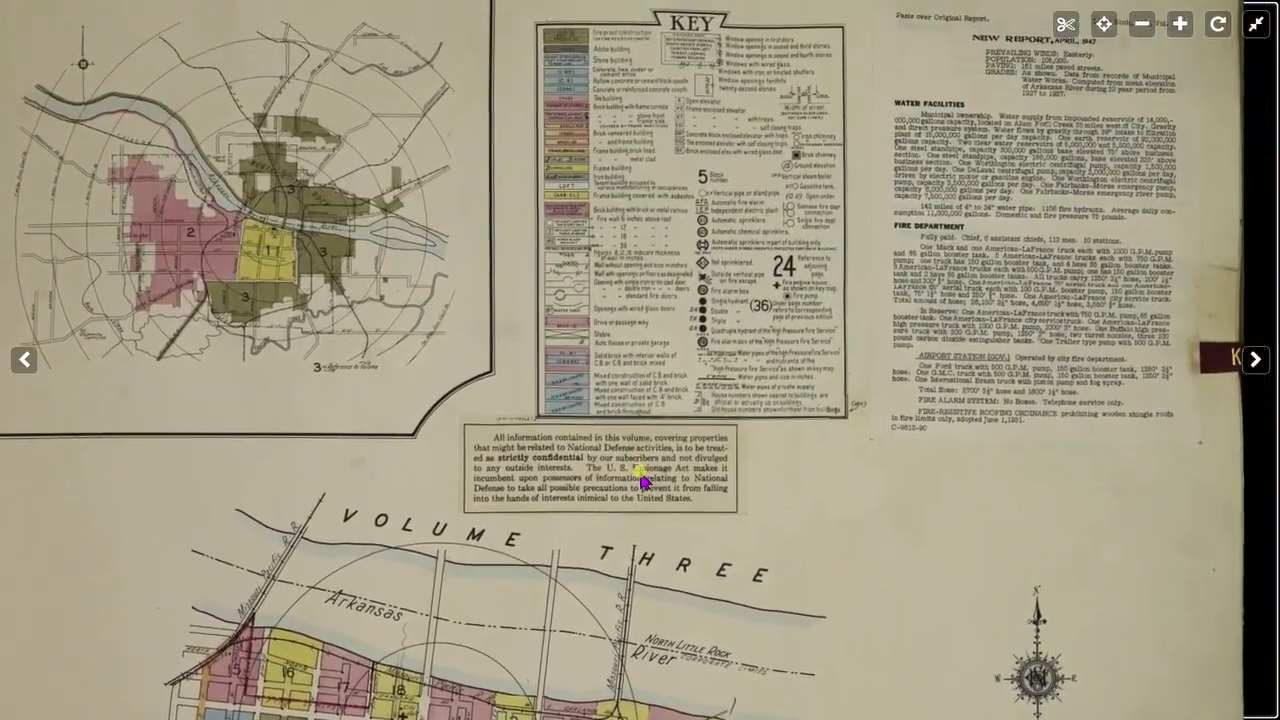
pyautogui.click(672, 284)
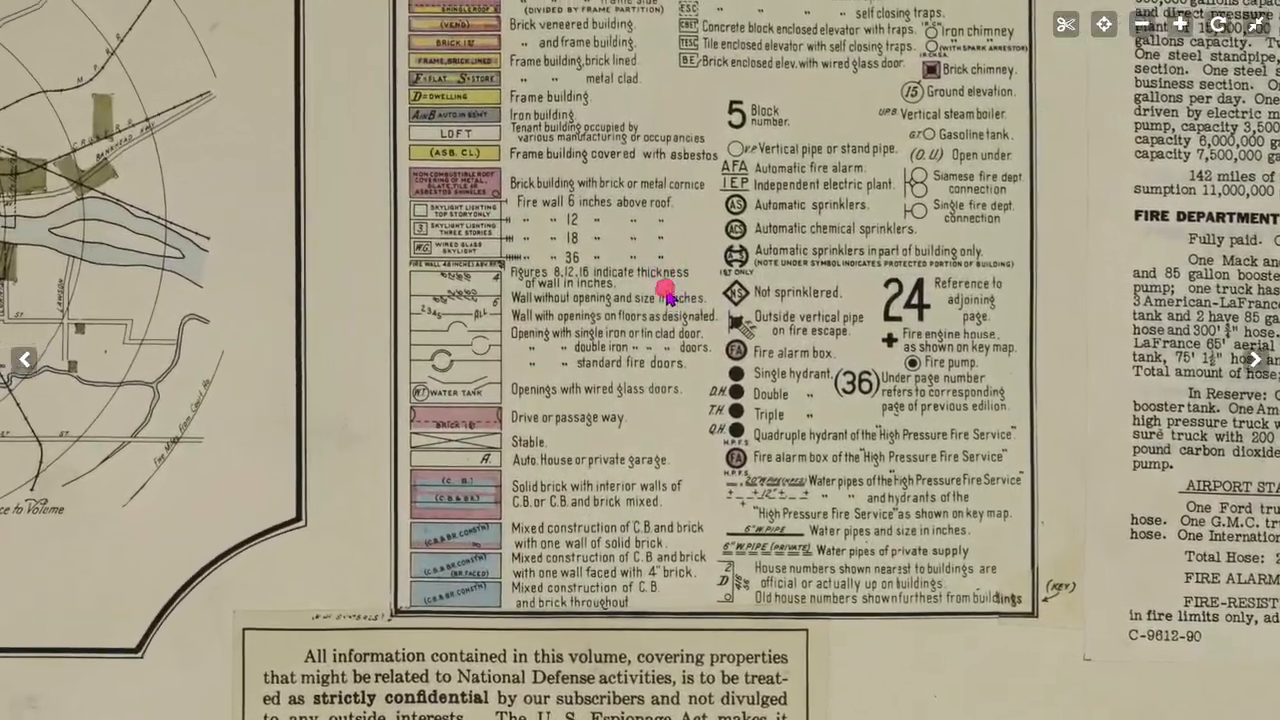
pyautogui.moveTo(668, 296); pyautogui.dragTo(696, 376)
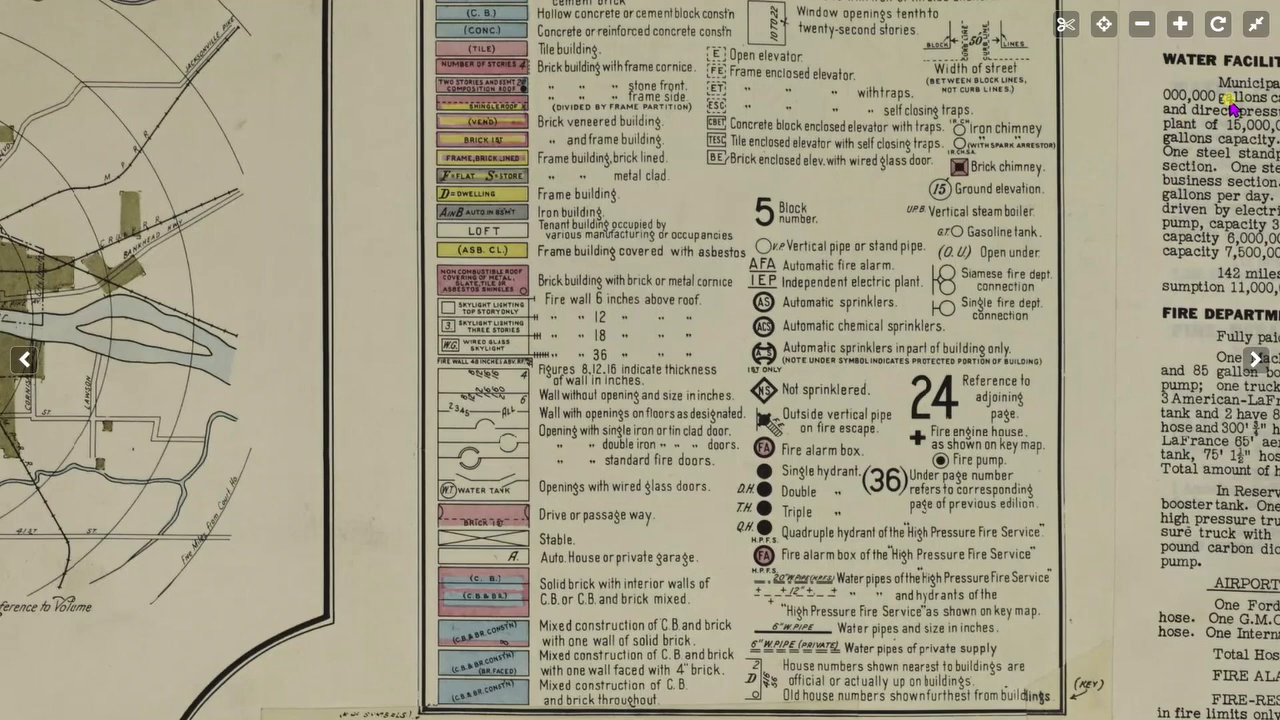
pyautogui.moveTo(871, 207); pyautogui.dragTo(879, 335)
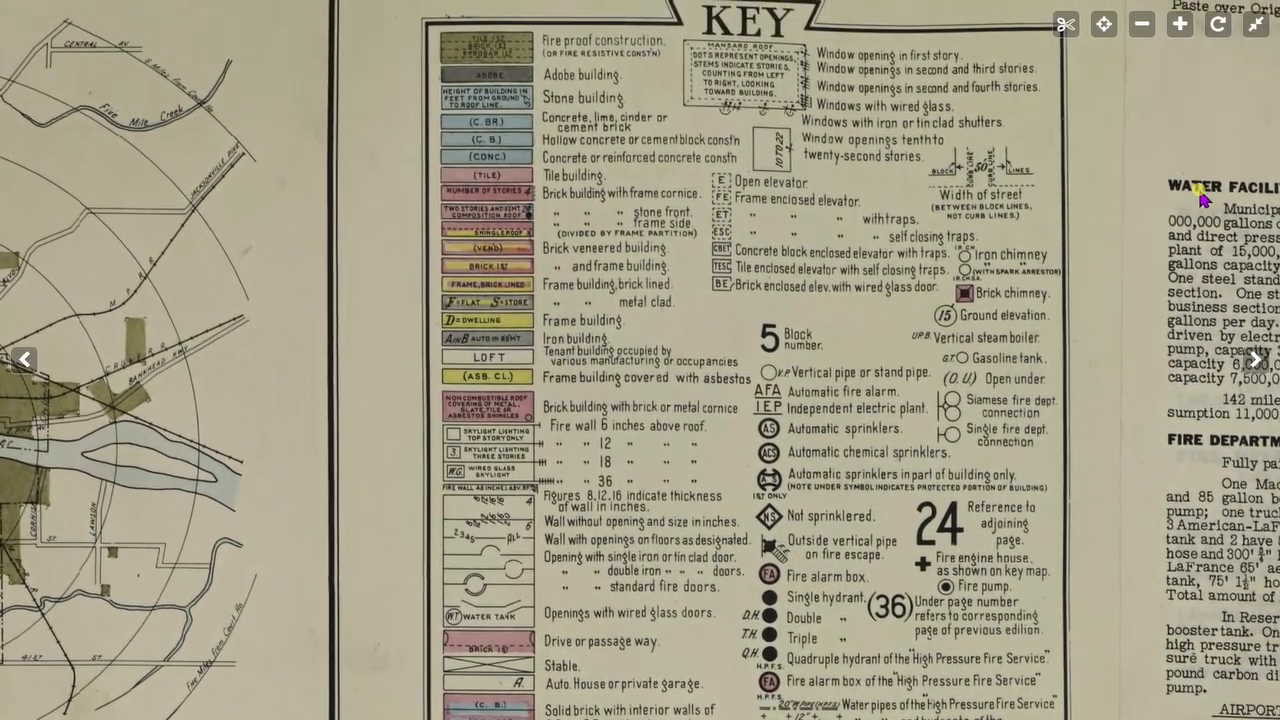
# Exit full screen and select the Map Legend file in the SanbornMaps folder.
pyautogui.click(1255, 24)
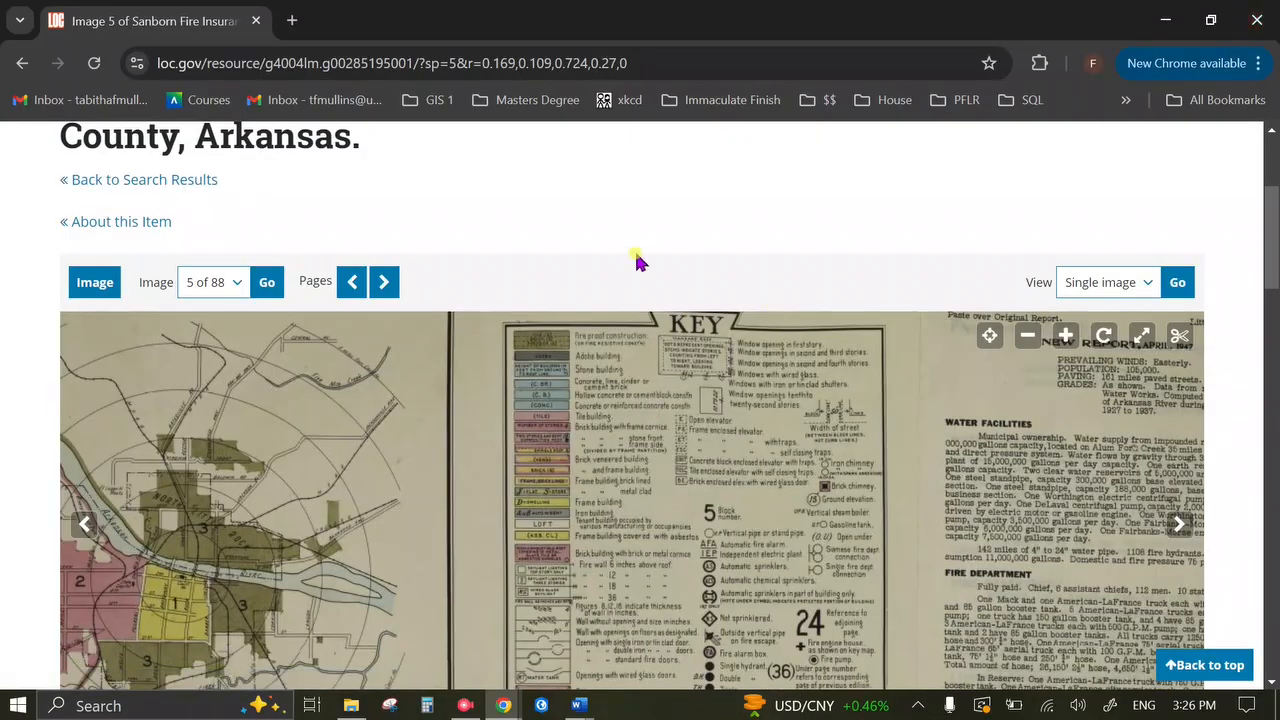
pyautogui.scroll(-1, 640, 265)
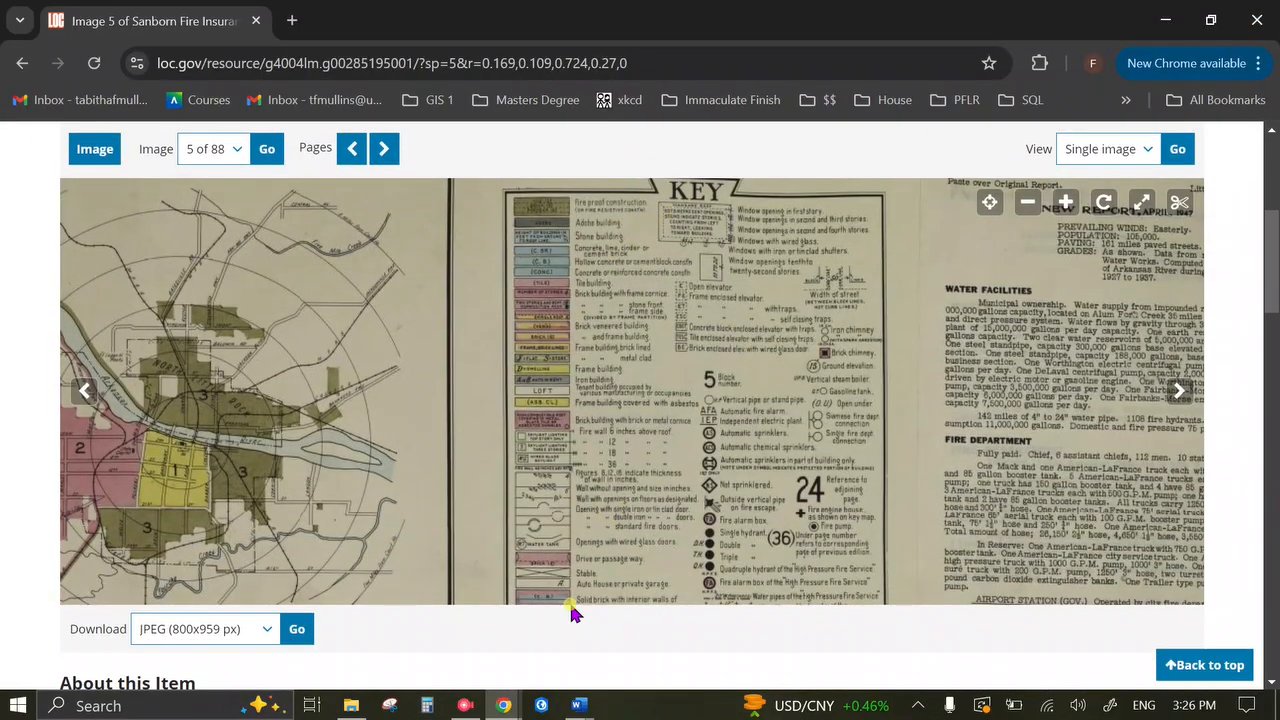
pyautogui.click(352, 706)
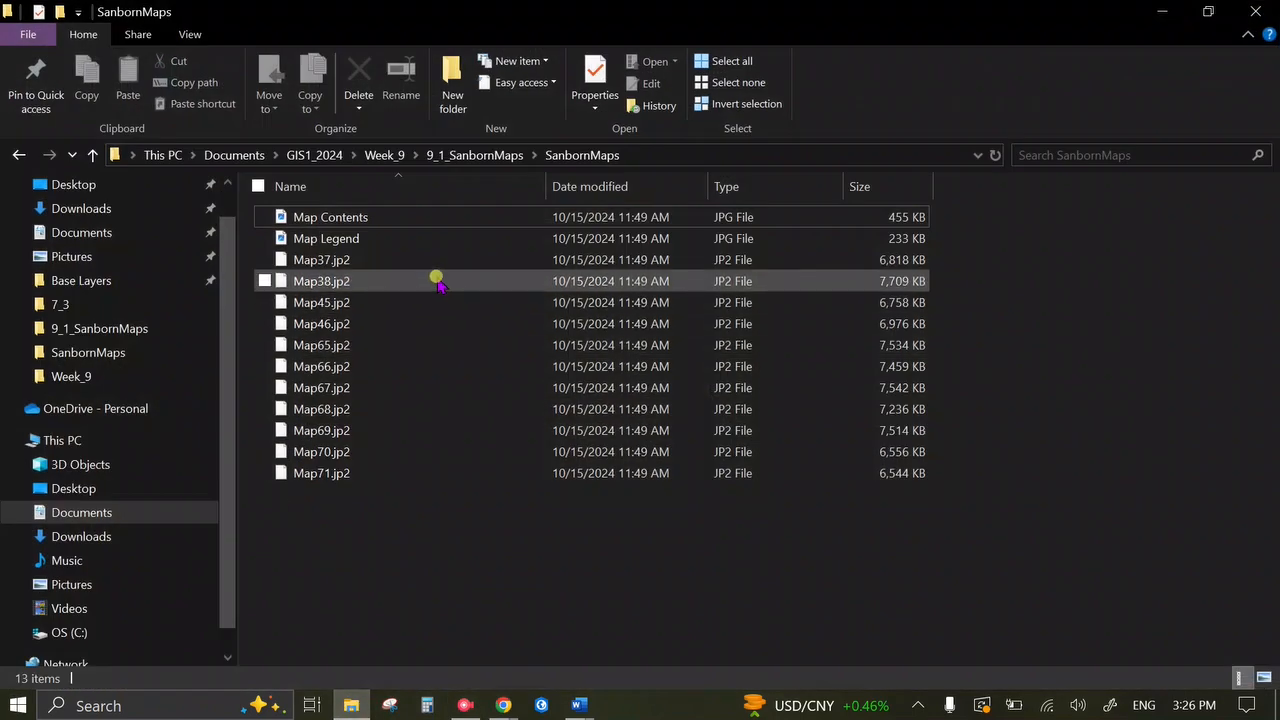
pyautogui.click(446, 246)
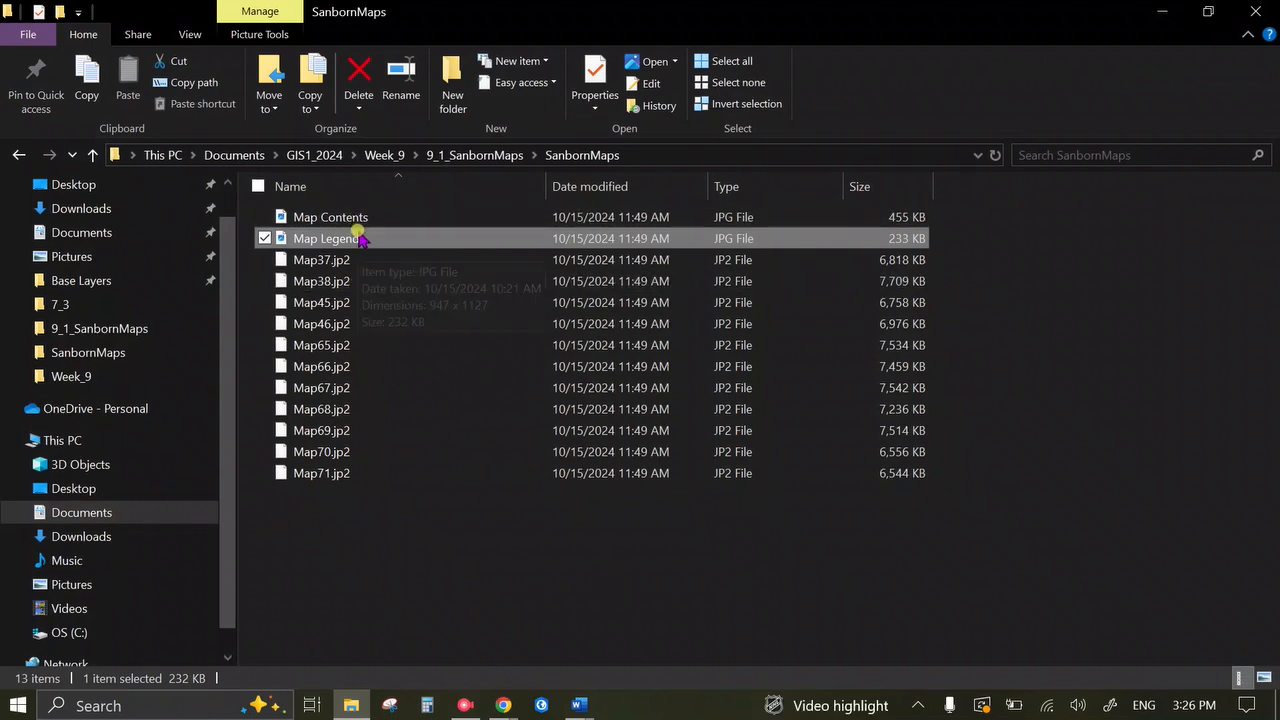
# Inspect the Map Legend JPG enlarged in Photos, then close it.
pyautogui.doubleClick(360, 241)
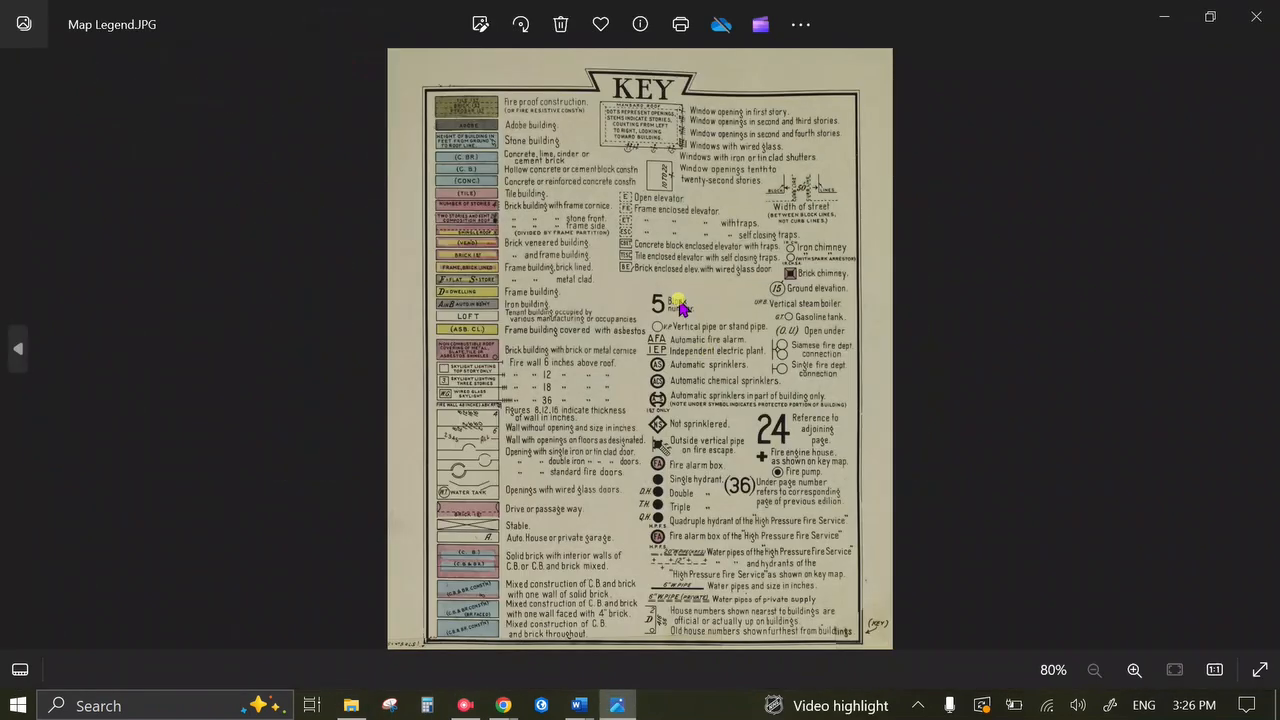
pyautogui.scroll(3, 598, 418)
pyautogui.moveTo(598, 416); pyautogui.dragTo(663, 508)
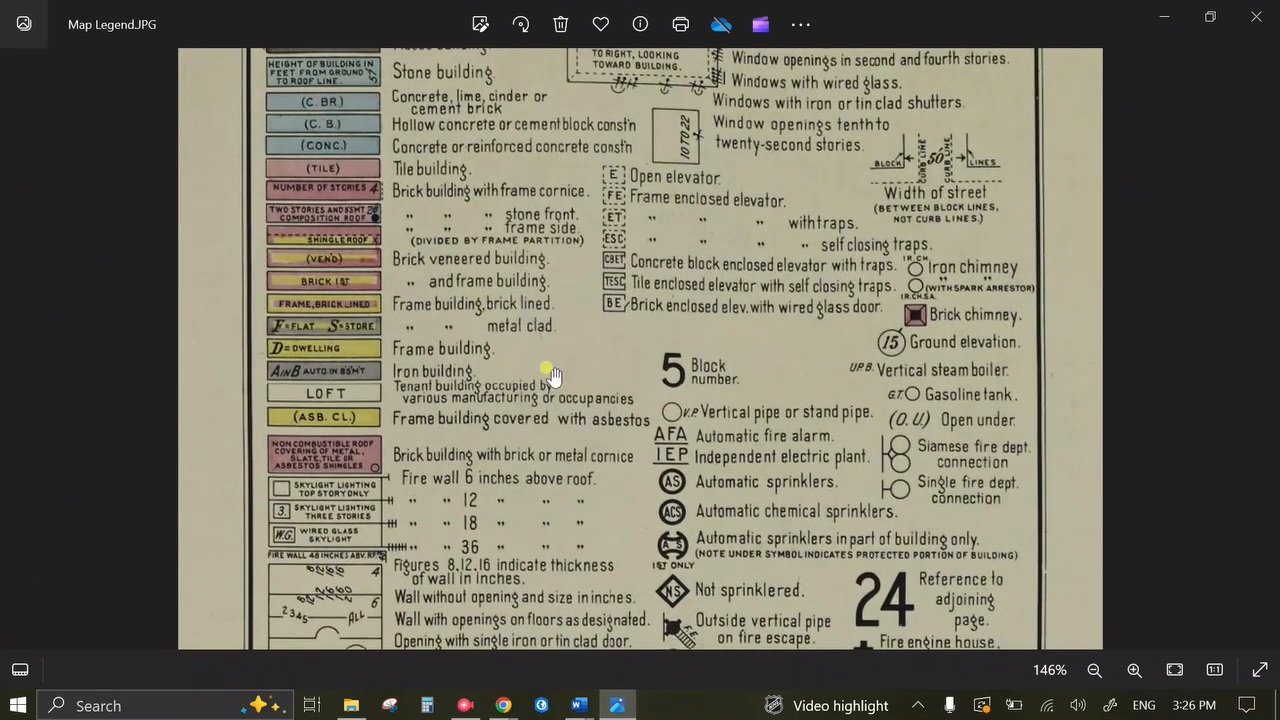
pyautogui.scroll(-2, 550, 370)
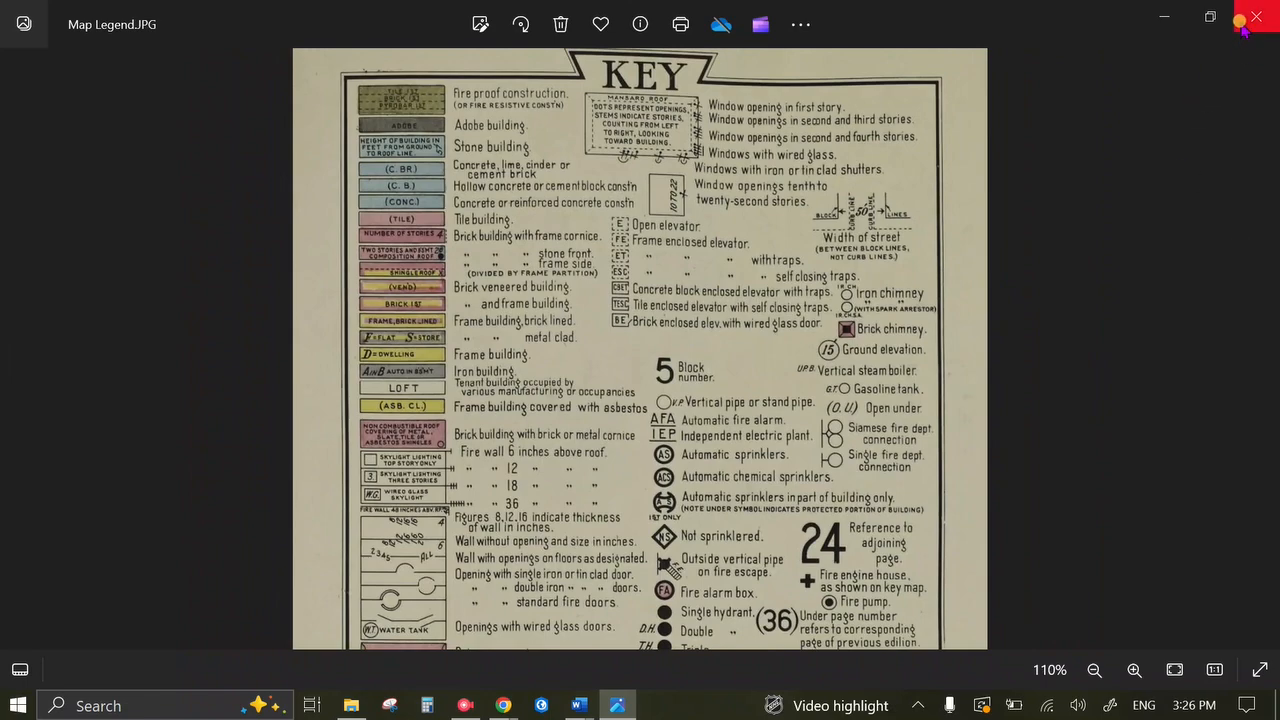
pyautogui.click(1243, 24)
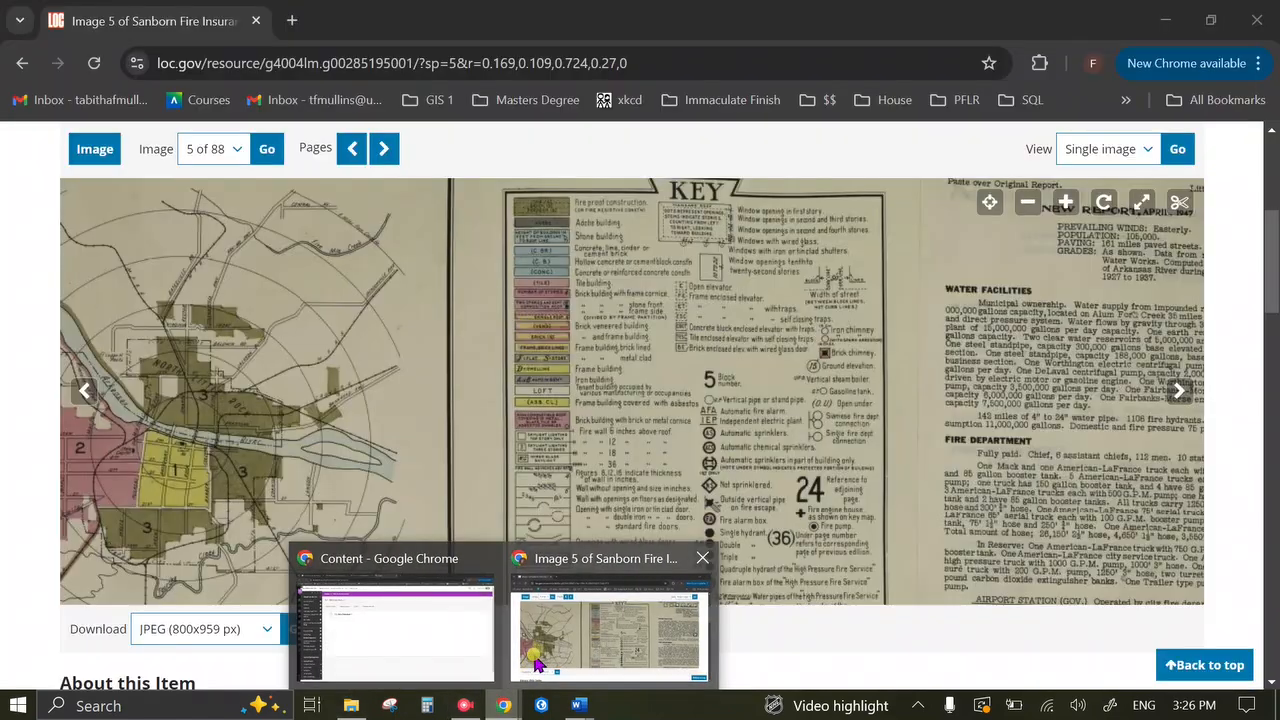
# Return to the Sanborn page zoomed out to the whole index sheet, then stop the screen recording.
pyautogui.click(535, 658)
pyautogui.scroll(-3, 675, 388)
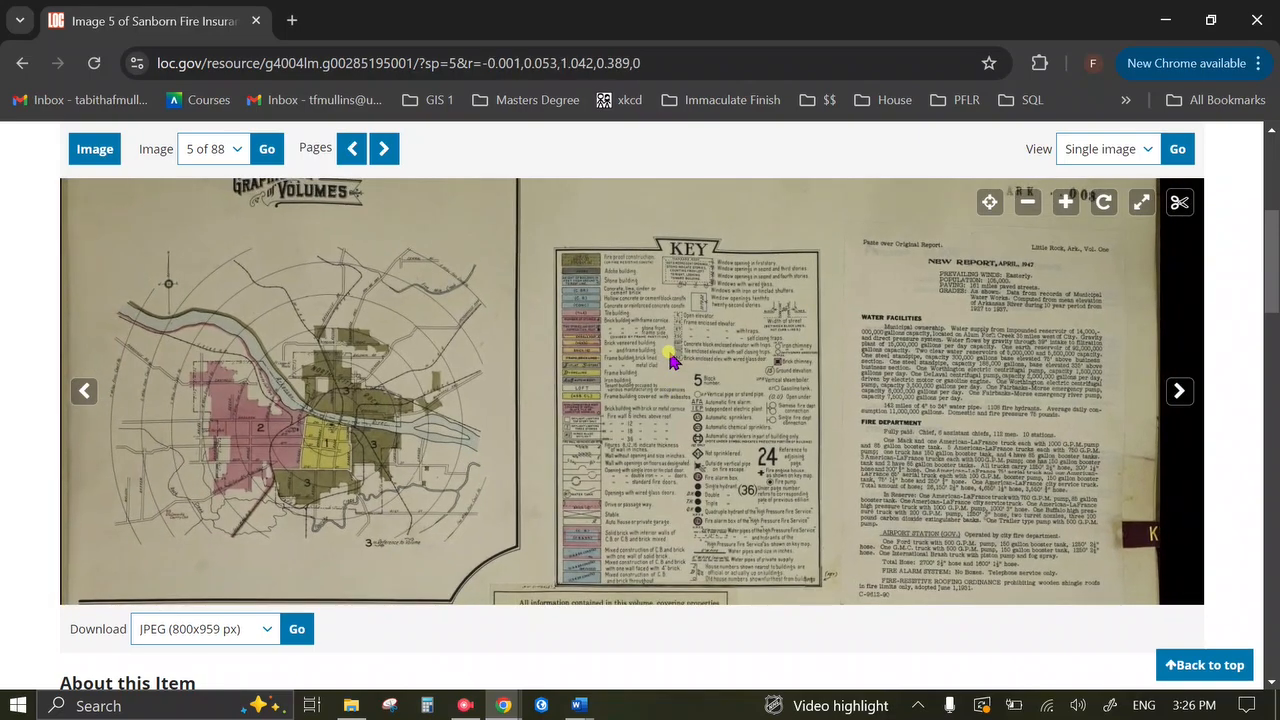
pyautogui.scroll(2, 576, 133)
pyautogui.scroll(3, 576, 133)
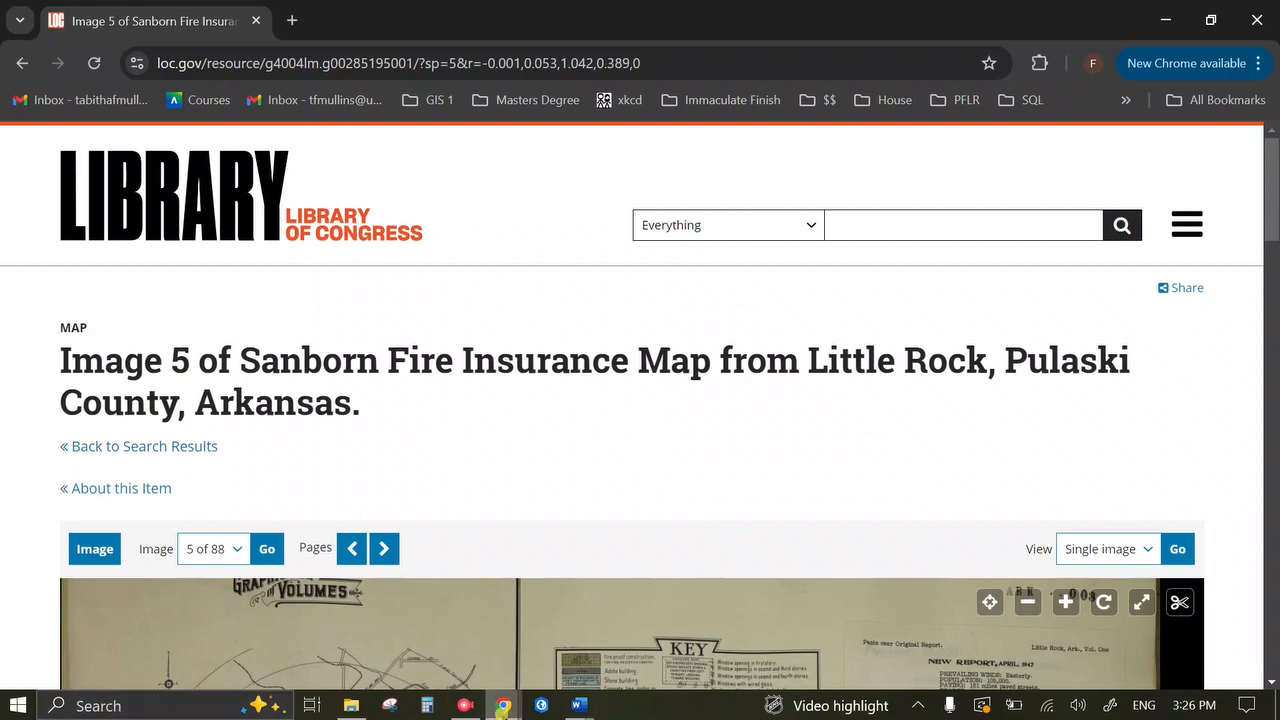
pyautogui.click(464, 705)
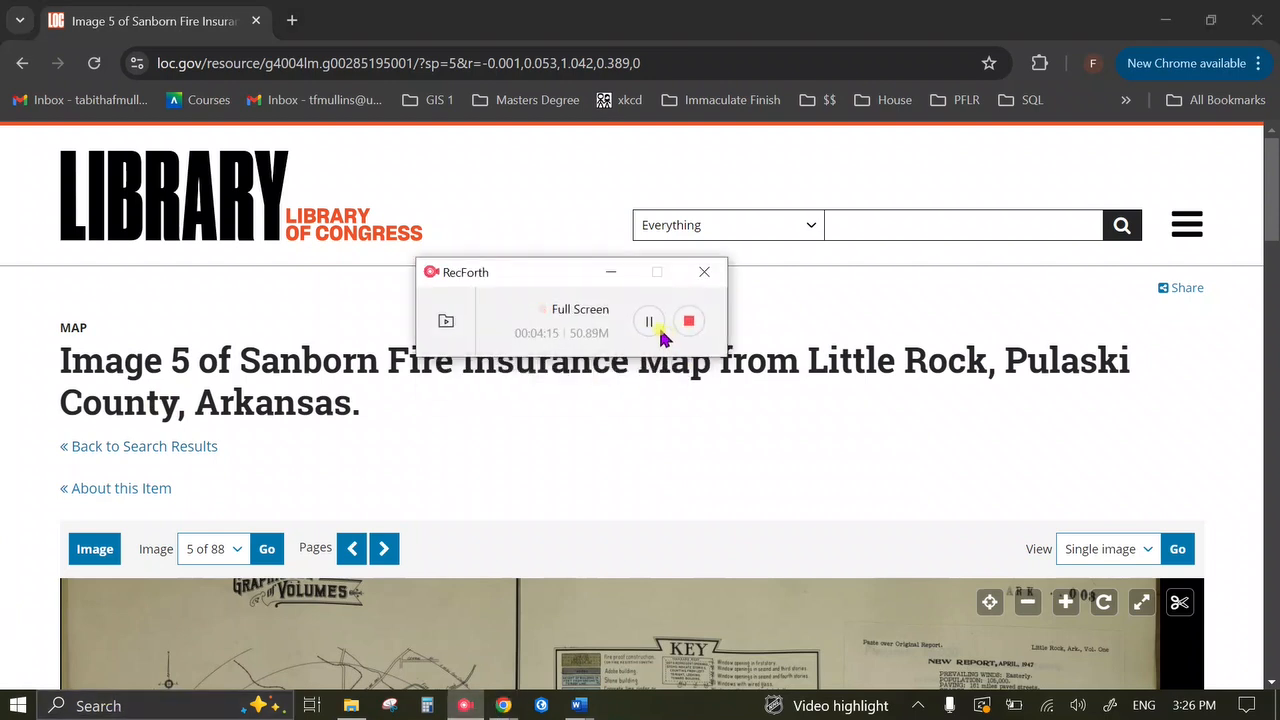
pyautogui.click(691, 325)
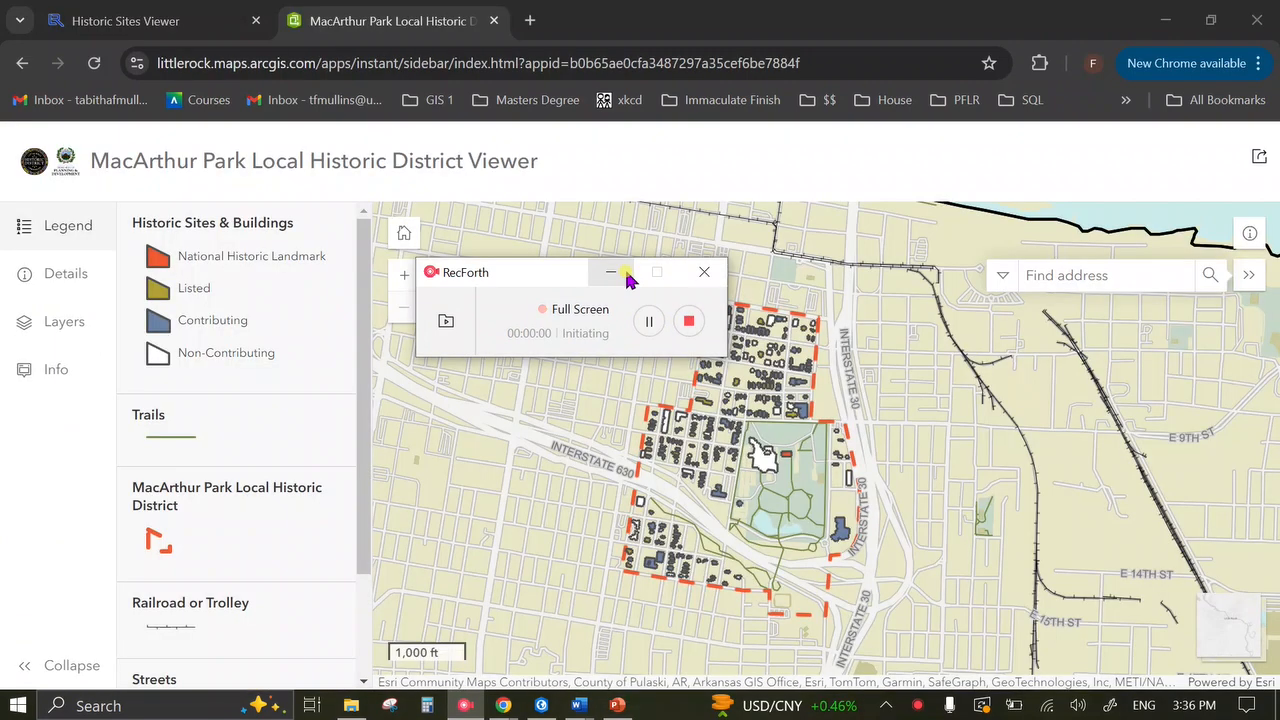
# Hide the screen recorder and bring up the Historic Sites Viewer tab.
pyautogui.click(614, 272)
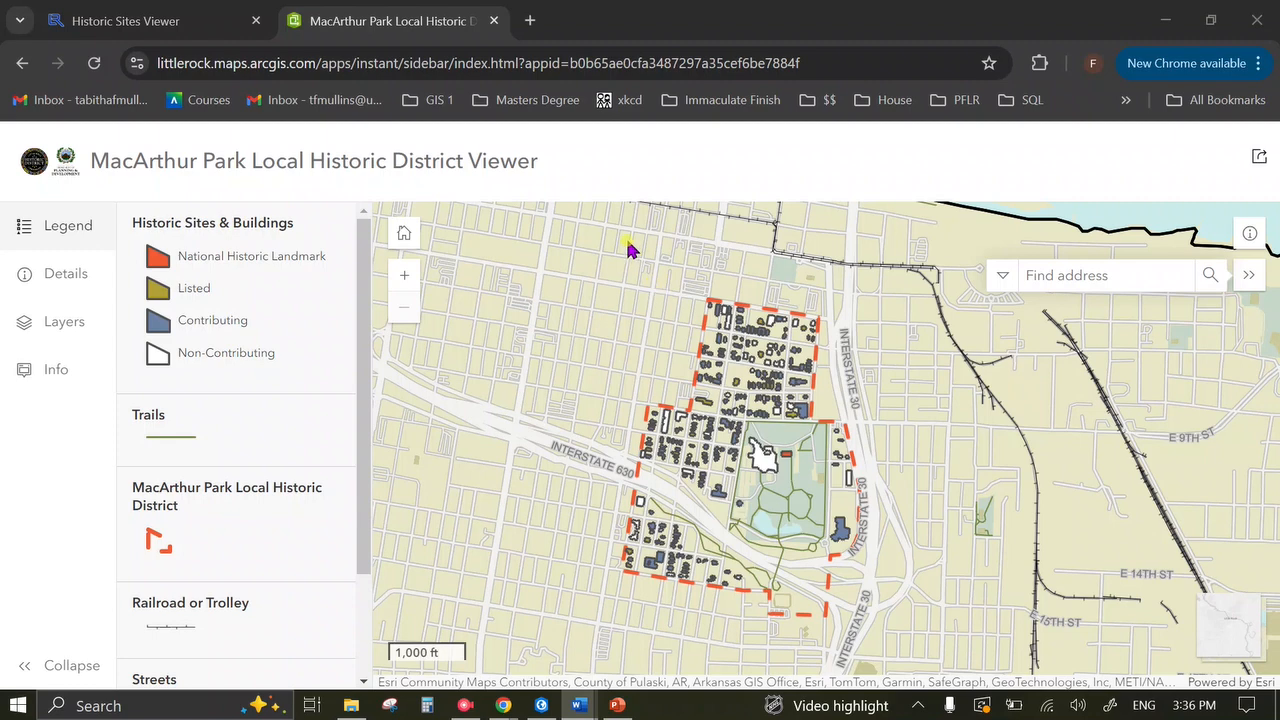
pyautogui.click(196, 24)
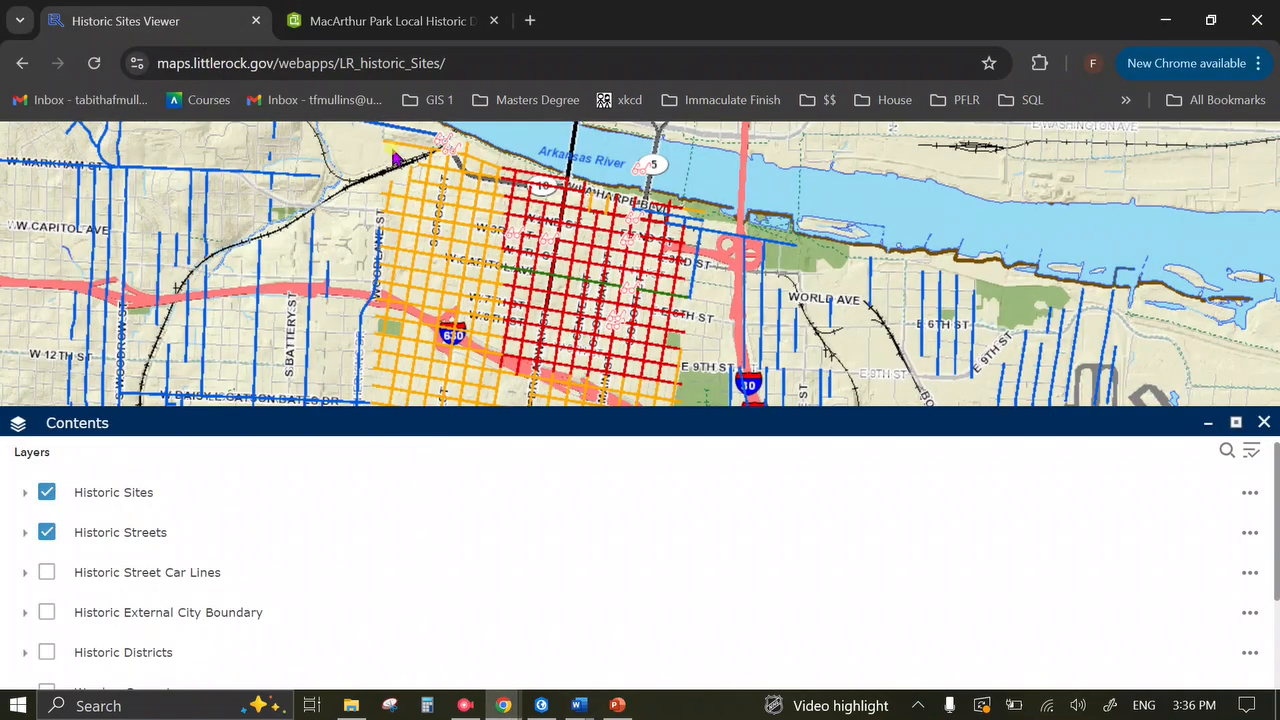
# Recentre on downtown Little Rock and view the 1910 3rd Street historic photo.
pyautogui.click(1263, 422)
pyautogui.scroll(-3, 727, 425)
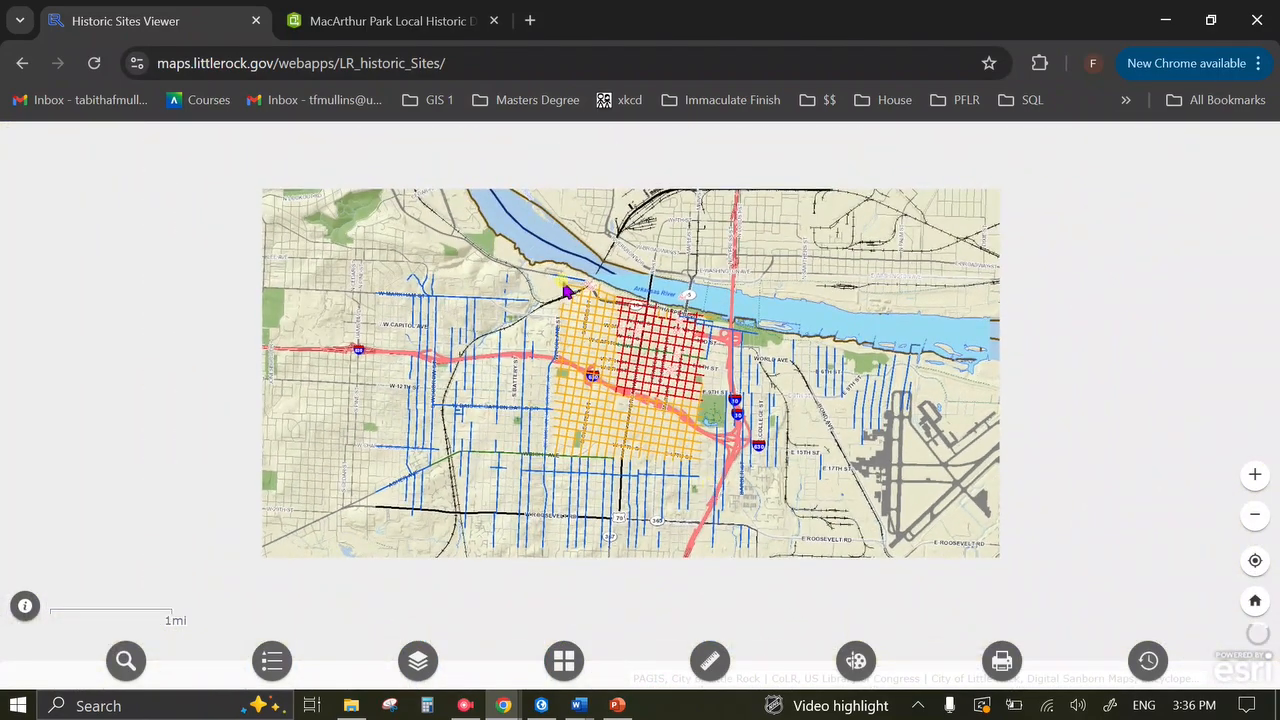
pyautogui.moveTo(648, 376); pyautogui.dragTo(724, 432)
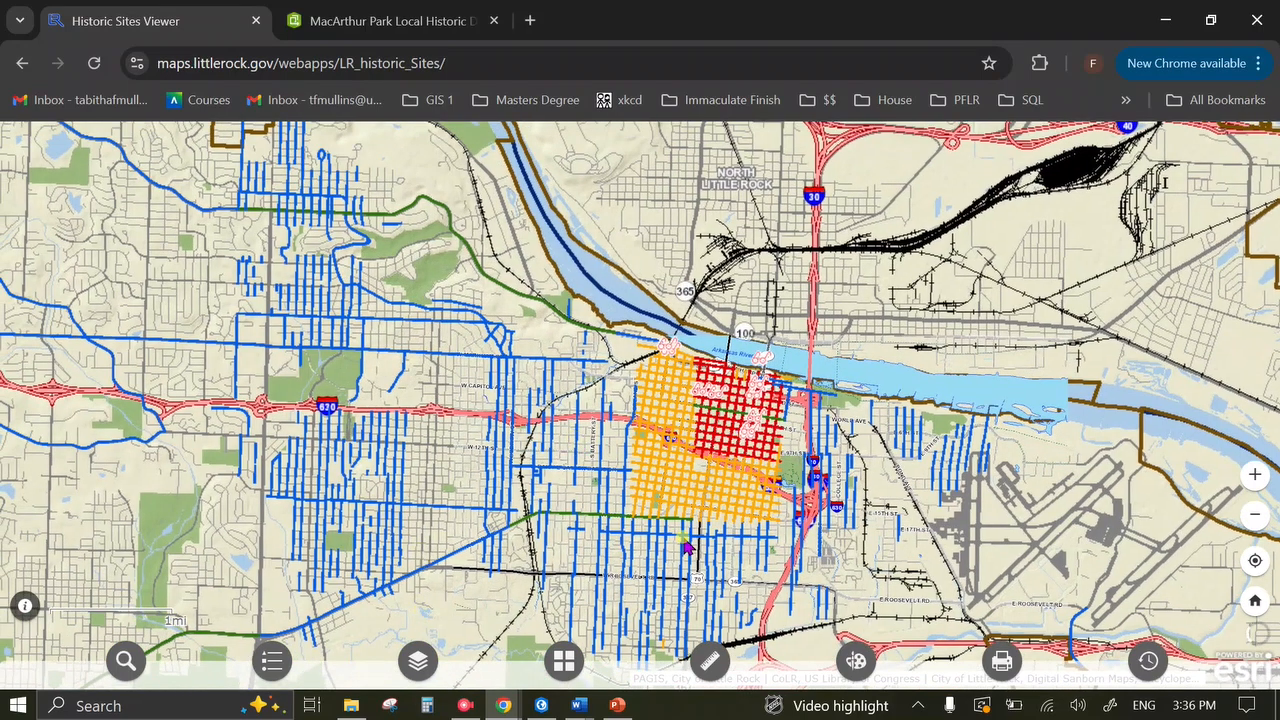
pyautogui.scroll(3, 622, 453)
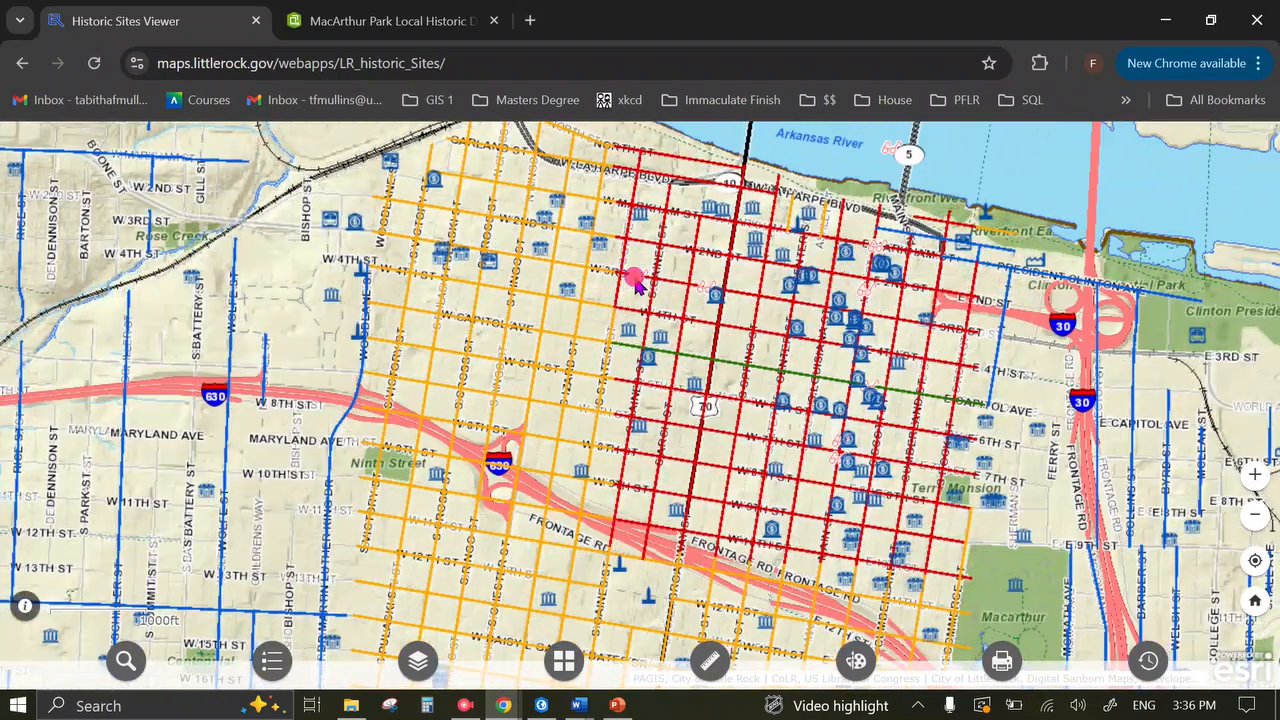
pyautogui.click(638, 284)
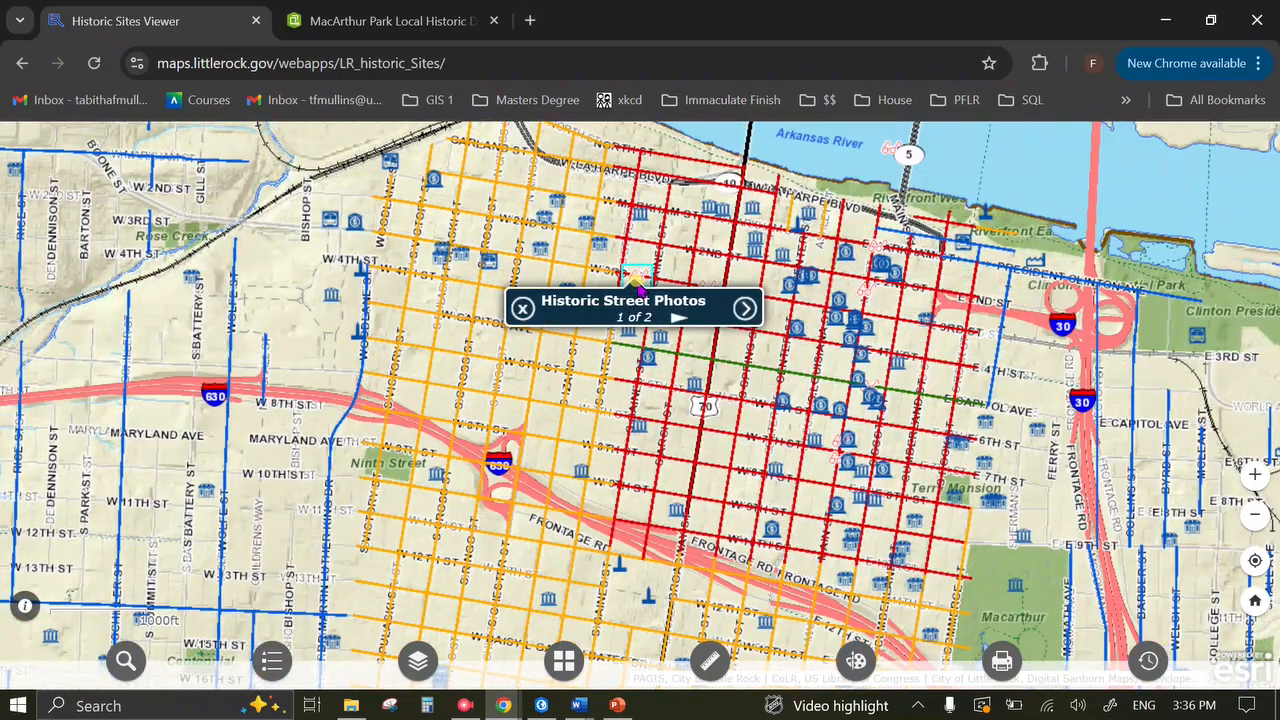
pyautogui.click(745, 308)
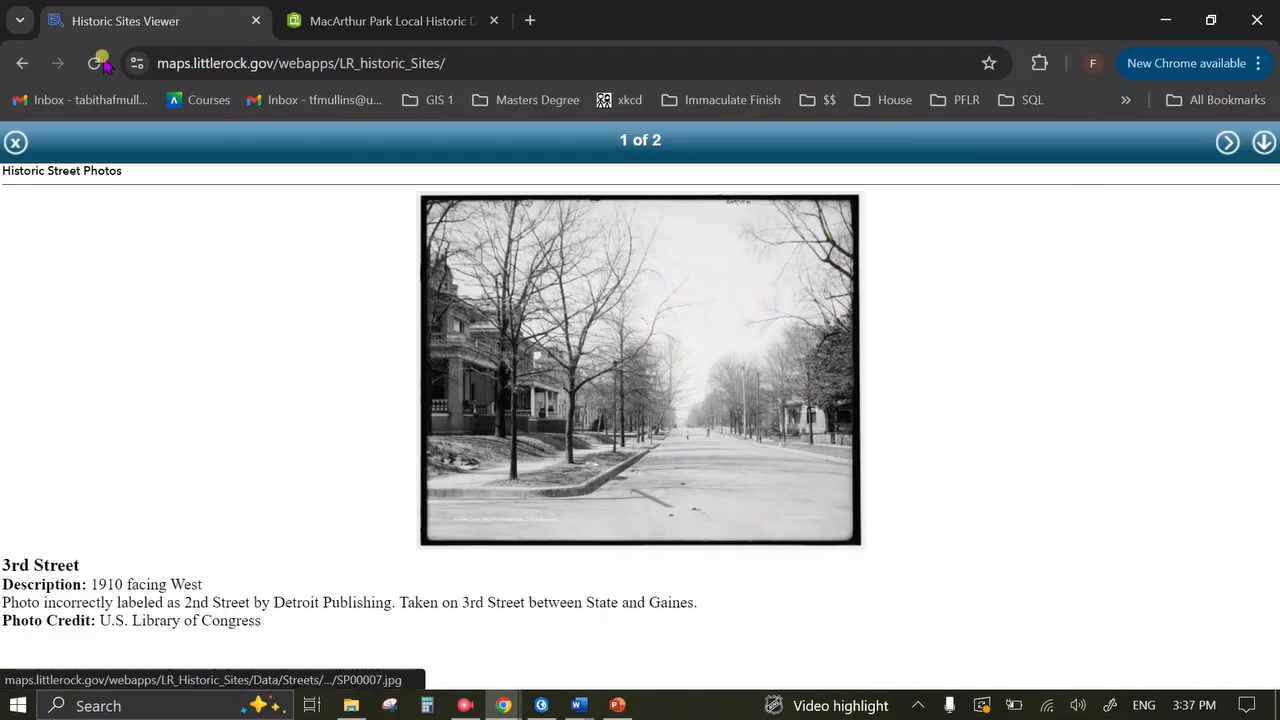
pyautogui.click(16, 142)
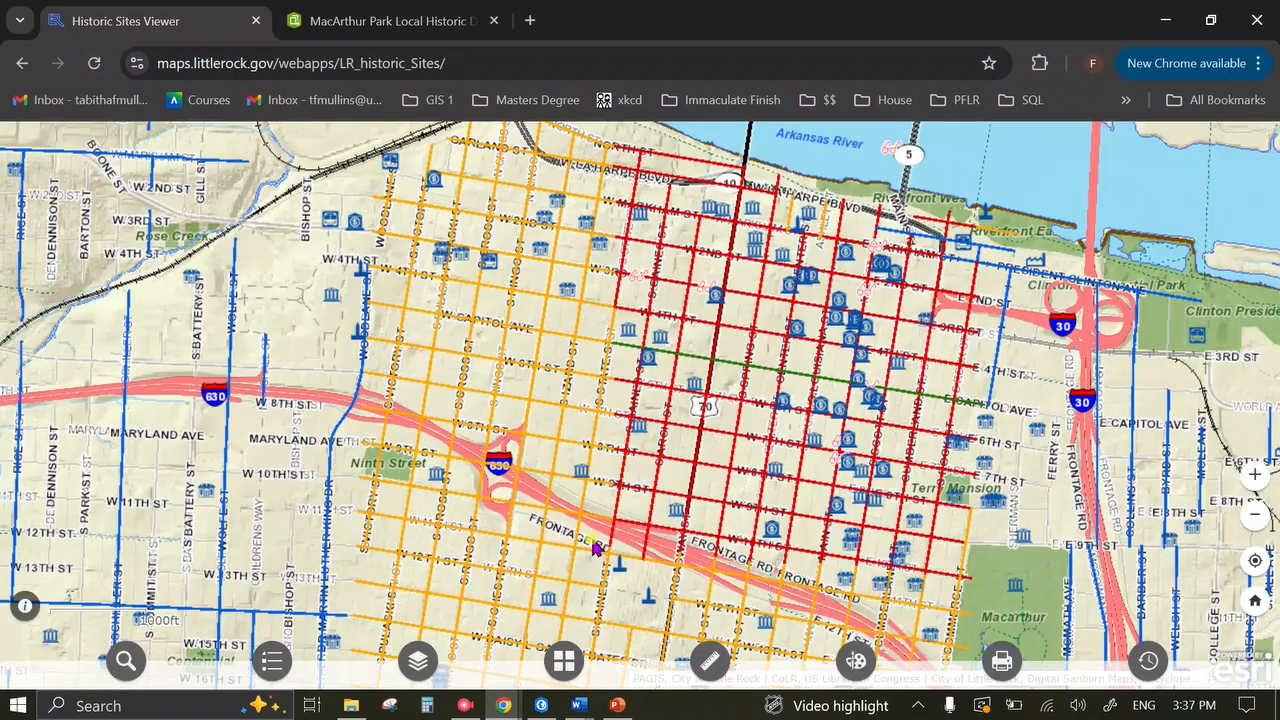
# Turn off the Historic Sites and Historic Streets layers, leaving only the basemap.
pyautogui.click(418, 661)
pyautogui.click(47, 492)
pyautogui.click(47, 532)
pyautogui.scroll(-3, 406, 540)
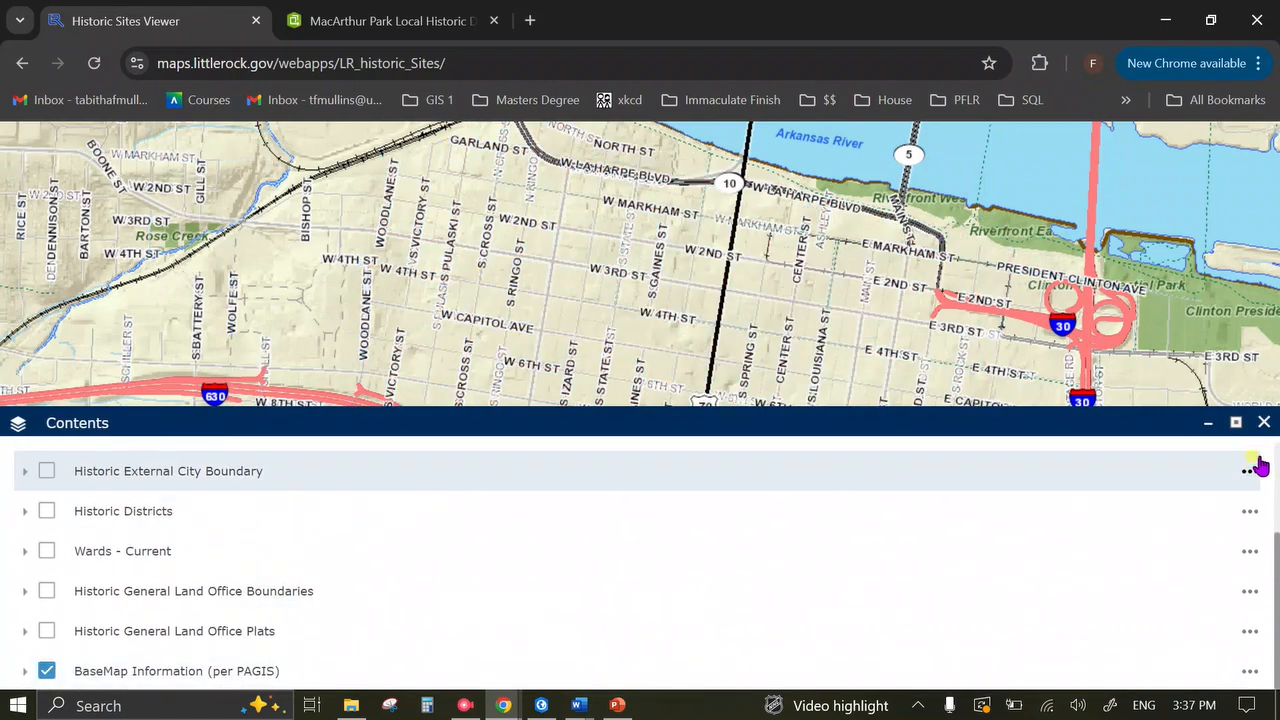
# Close the layer list and pick General Land Office Plats from the Basemap Gallery.
pyautogui.click(1264, 422)
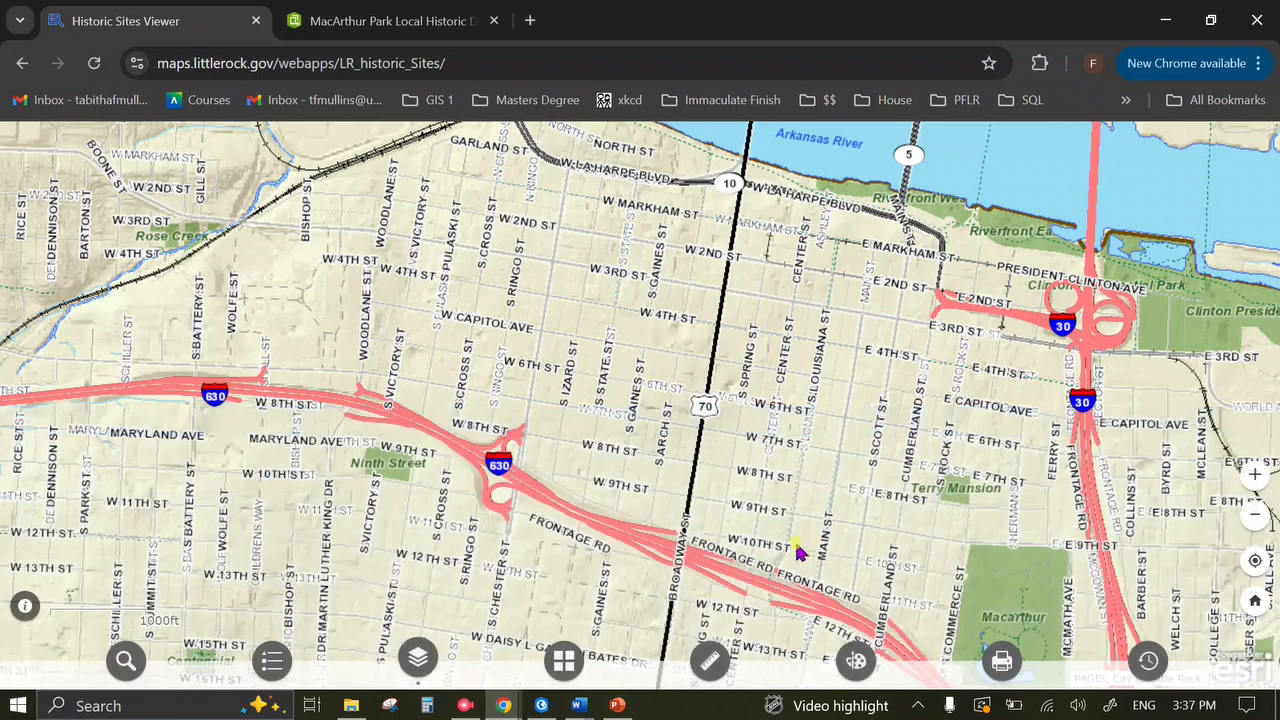
pyautogui.click(563, 660)
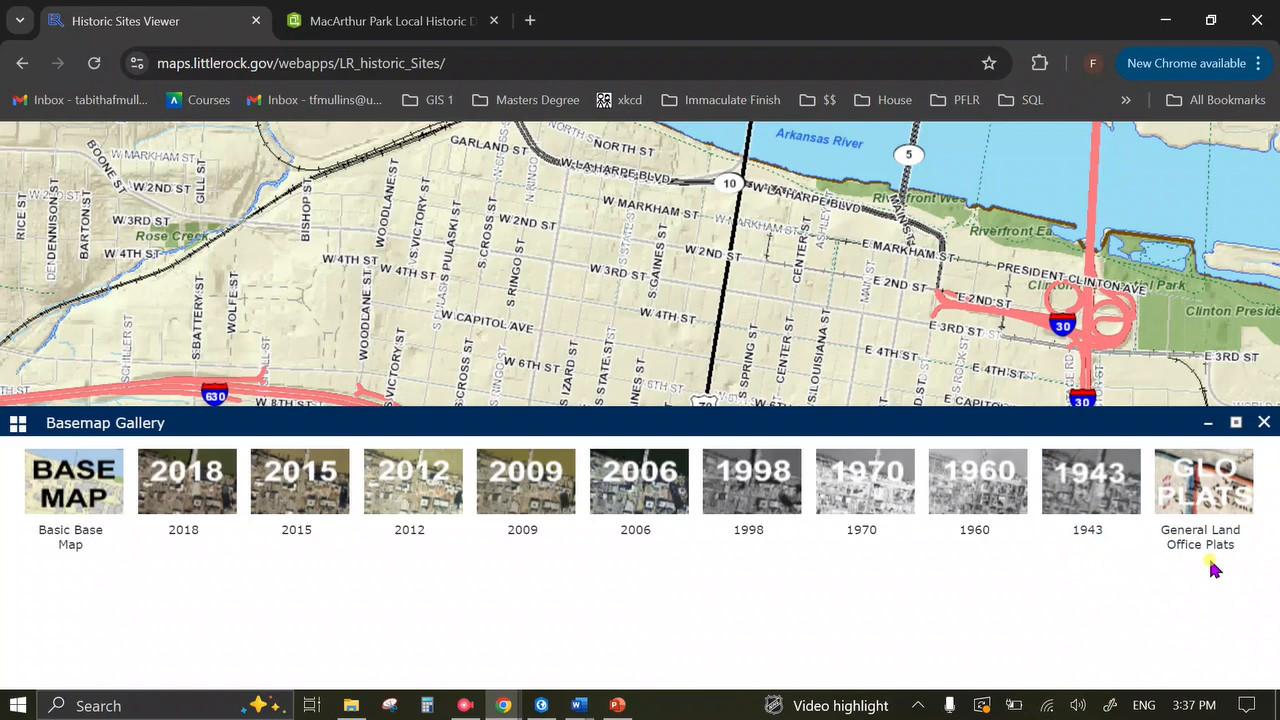
pyautogui.click(1215, 490)
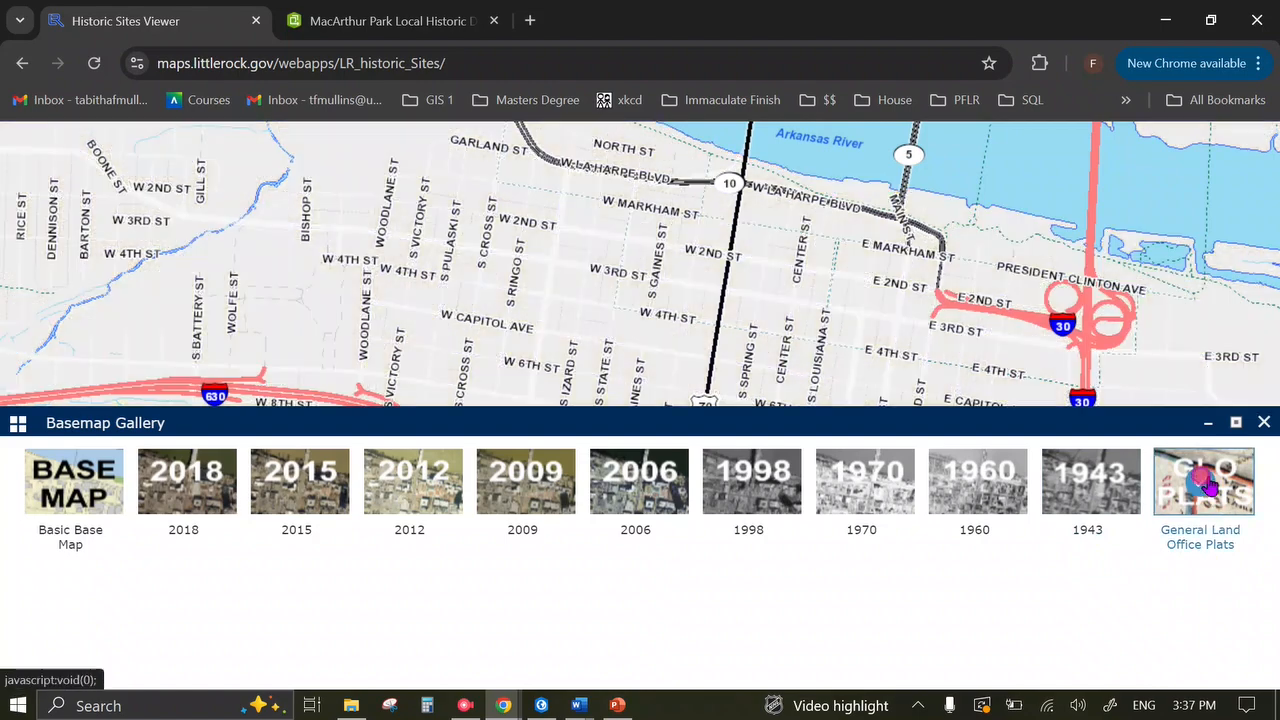
# Close the basemap gallery, zoom out, and pan around the historic GLO plat imagery.
pyautogui.click(1263, 423)
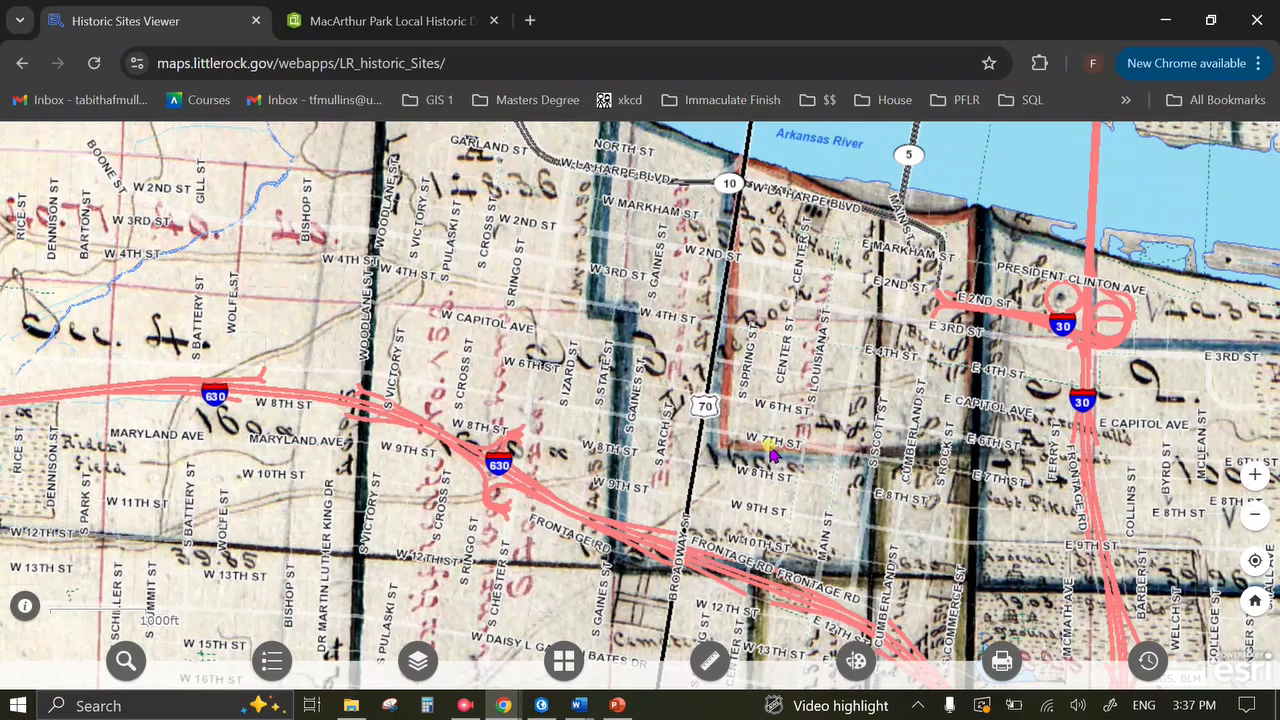
pyautogui.scroll(-5, 775, 482)
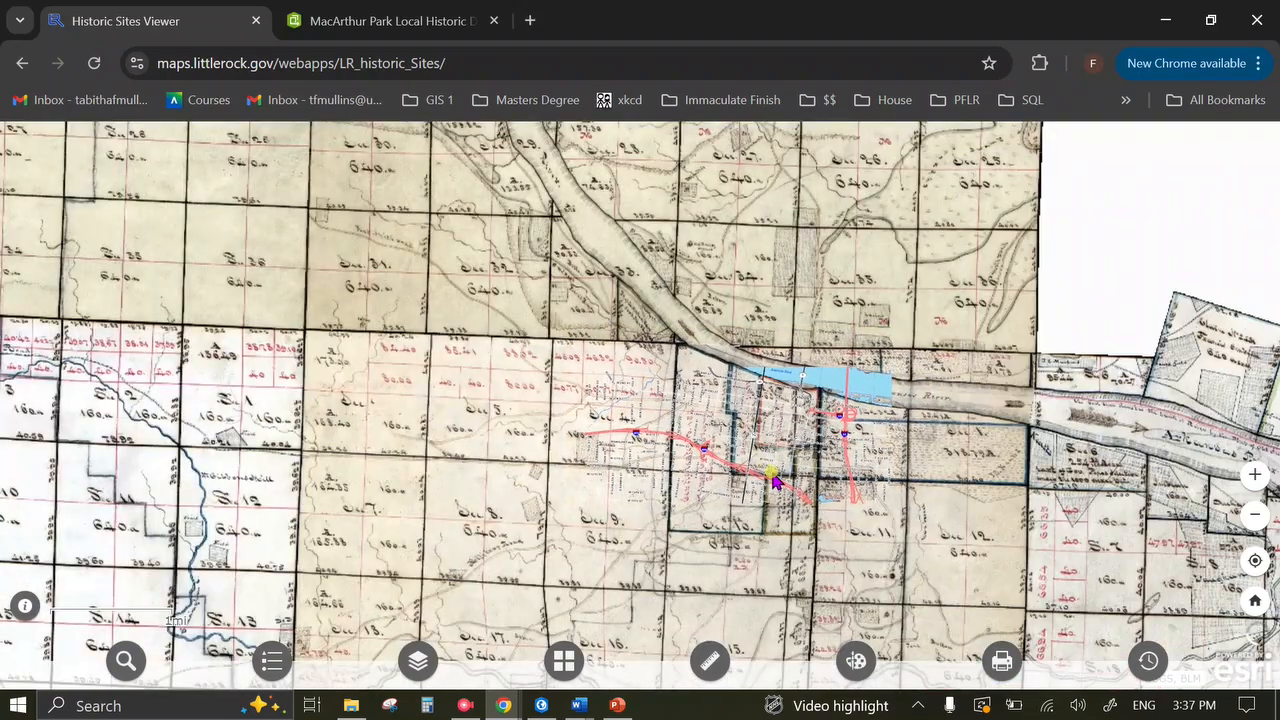
pyautogui.moveTo(714, 491); pyautogui.dragTo(712, 456)
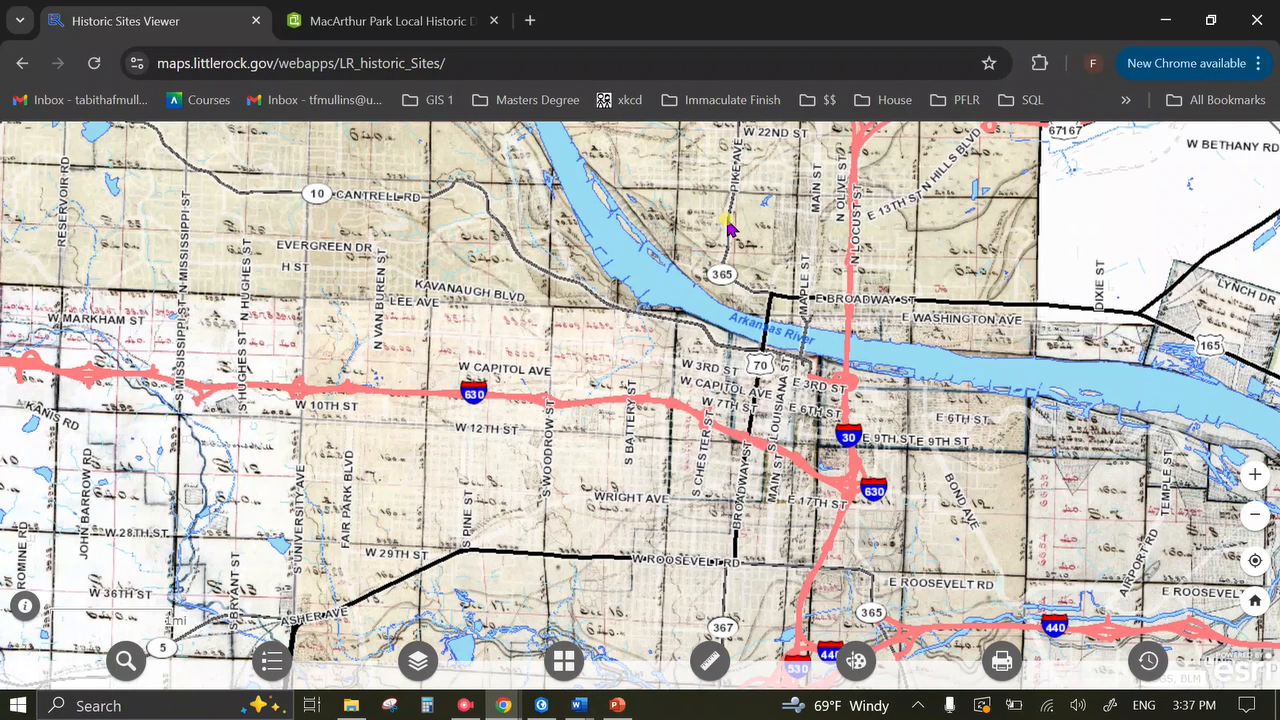
pyautogui.moveTo(546, 194); pyautogui.dragTo(856, 506)
pyautogui.moveTo(249, 237); pyautogui.dragTo(266, 306)
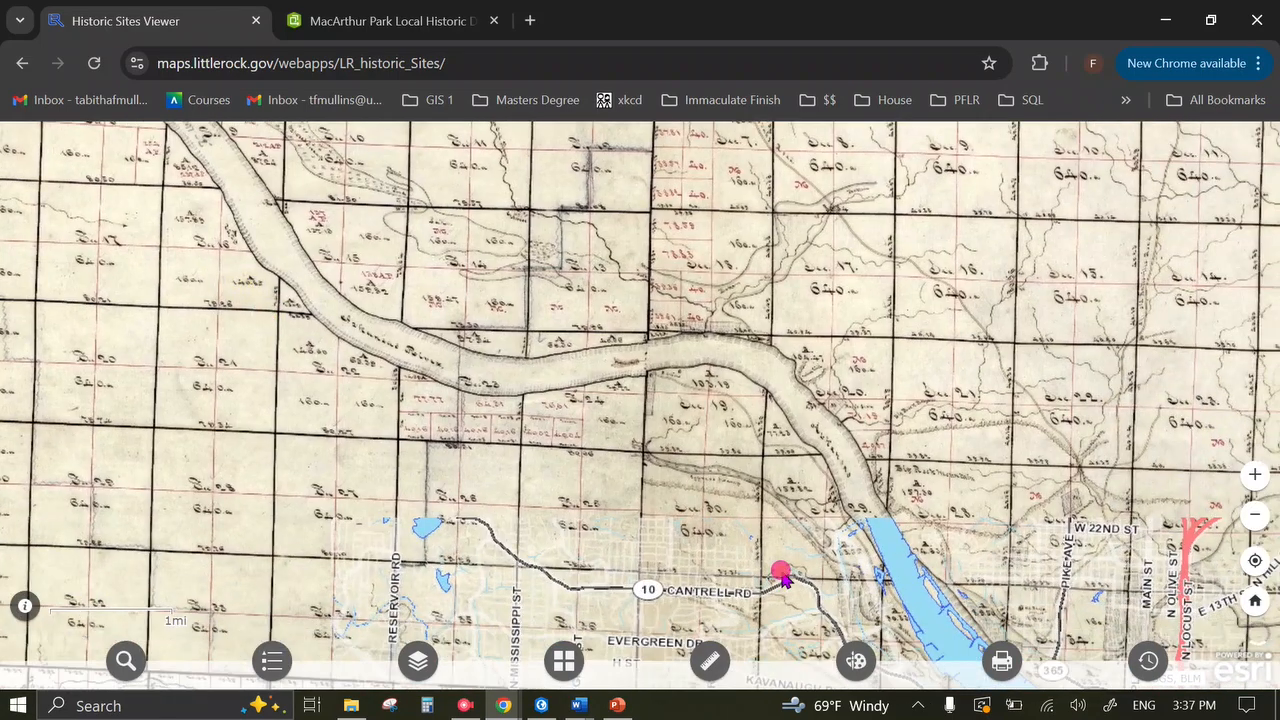
# Pan to the Arkansas River and downtown, then zoom in on streets near Broadway.
pyautogui.moveTo(780, 571); pyautogui.dragTo(424, 148)
pyautogui.moveTo(856, 548); pyautogui.dragTo(760, 394)
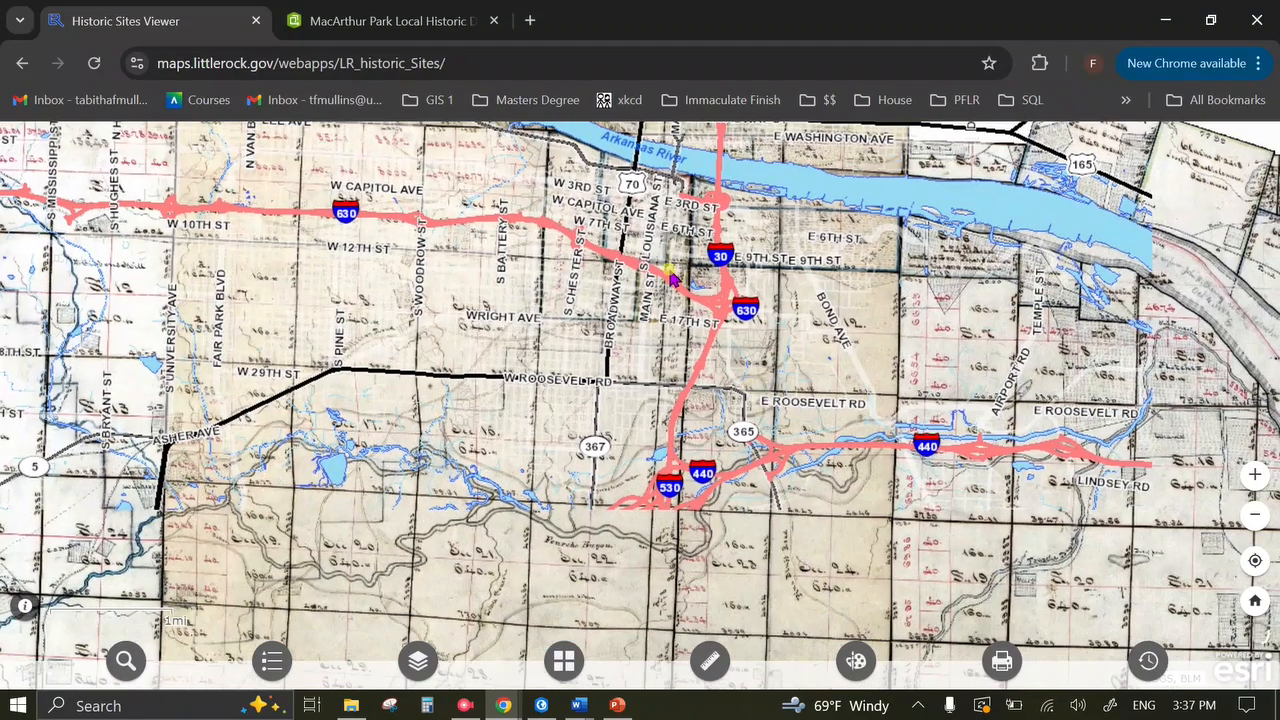
pyautogui.scroll(2, 686, 291)
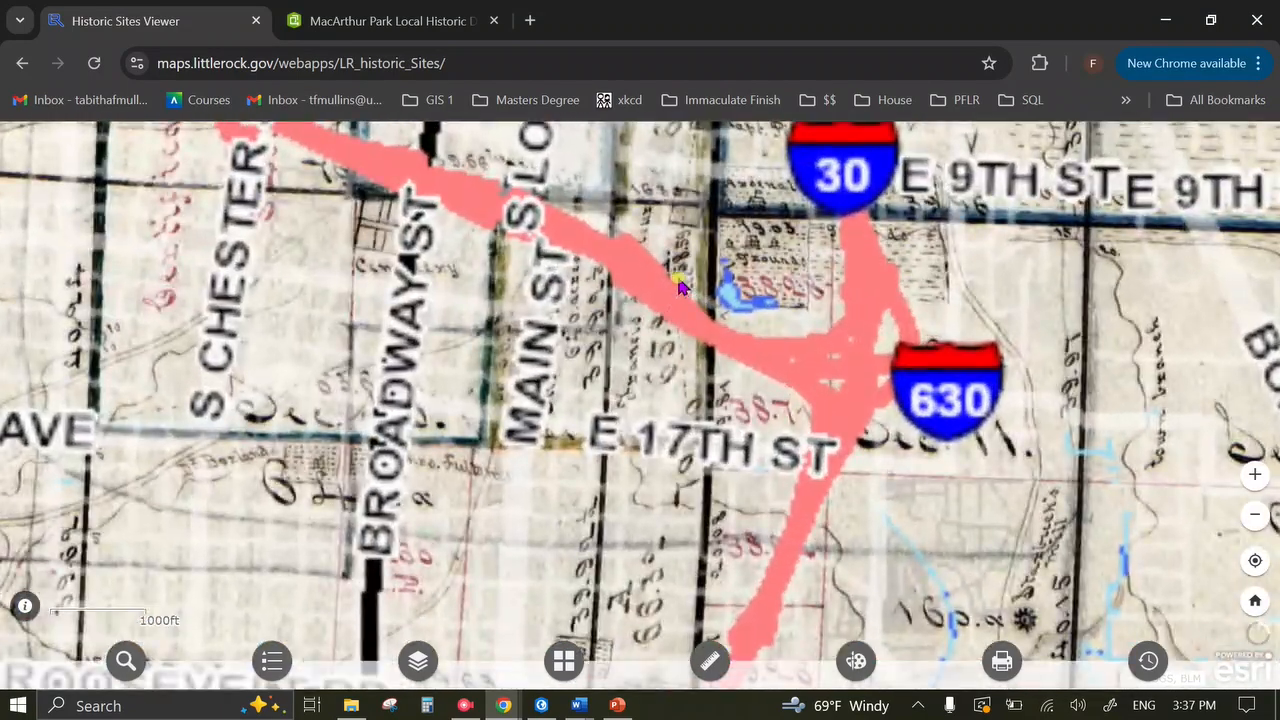
pyautogui.moveTo(686, 291); pyautogui.dragTo(788, 468)
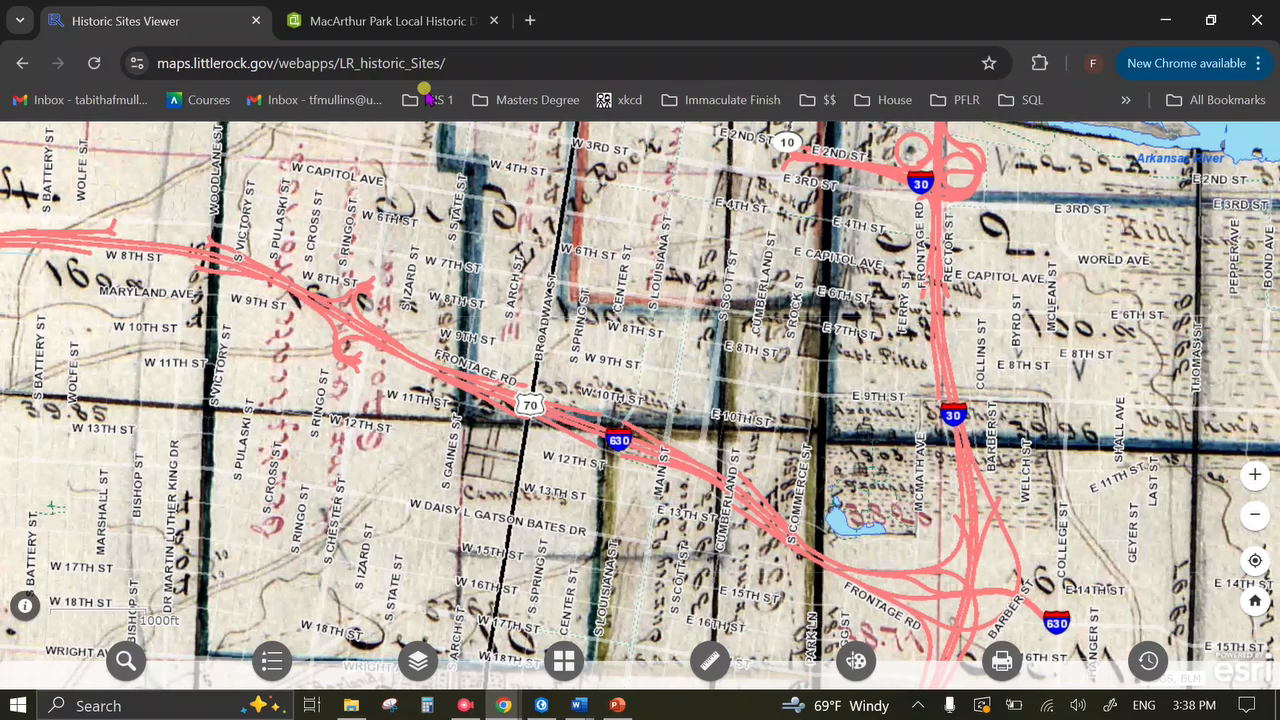
# Switch to the MacArthur Park Local Historic District Viewer tab in Chrome.
pyautogui.click(370, 24)
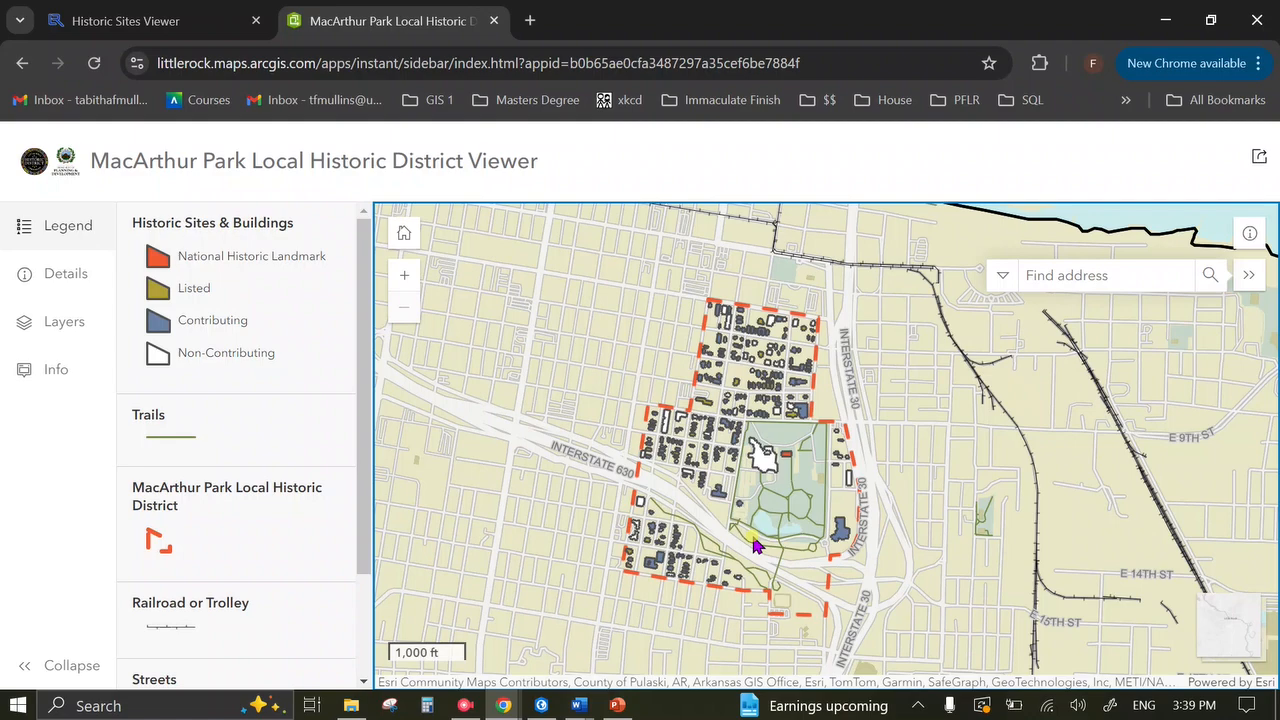
# Bring the Little Rock Historic Sites Viewer window back from the taskbar.
pyautogui.click(464, 705)
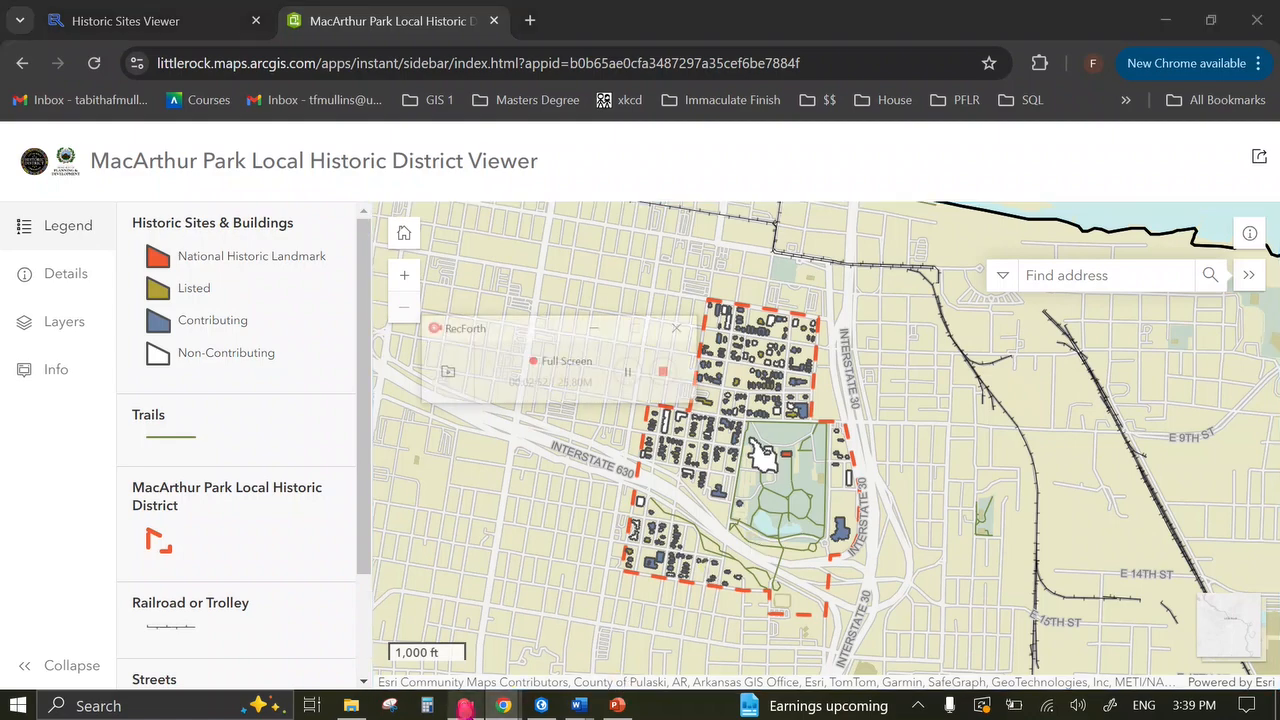
pyautogui.click(650, 332)
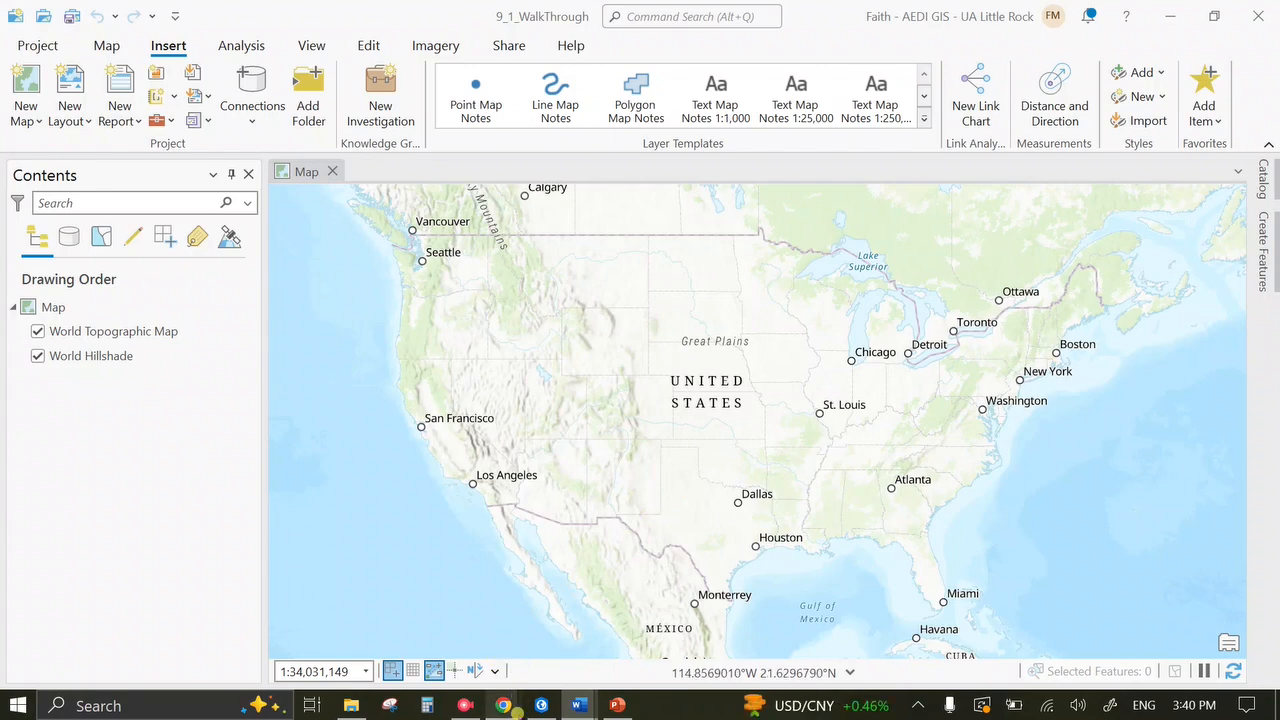
pyautogui.moveTo(503, 705)
pyautogui.click(559, 655)
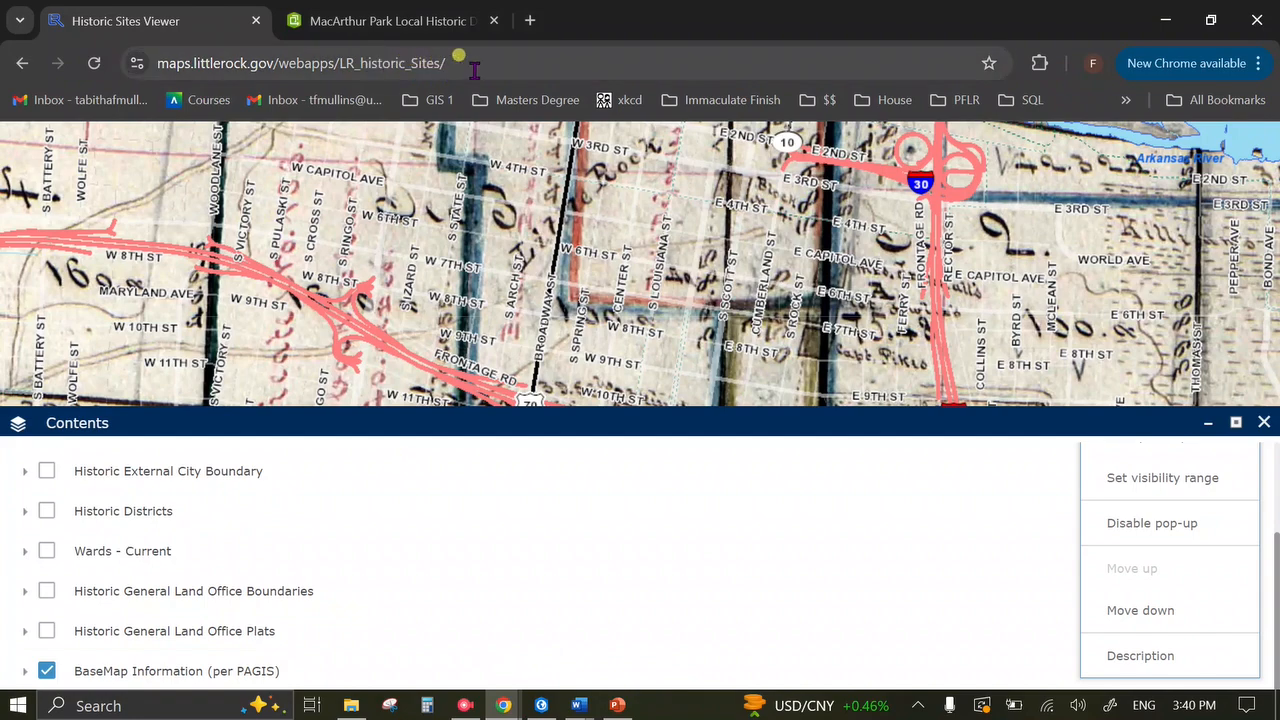
# Nudge the map and switch the basemap back to Basic Base Map.
pyautogui.click(571, 236)
pyautogui.moveTo(571, 236); pyautogui.dragTo(536, 258)
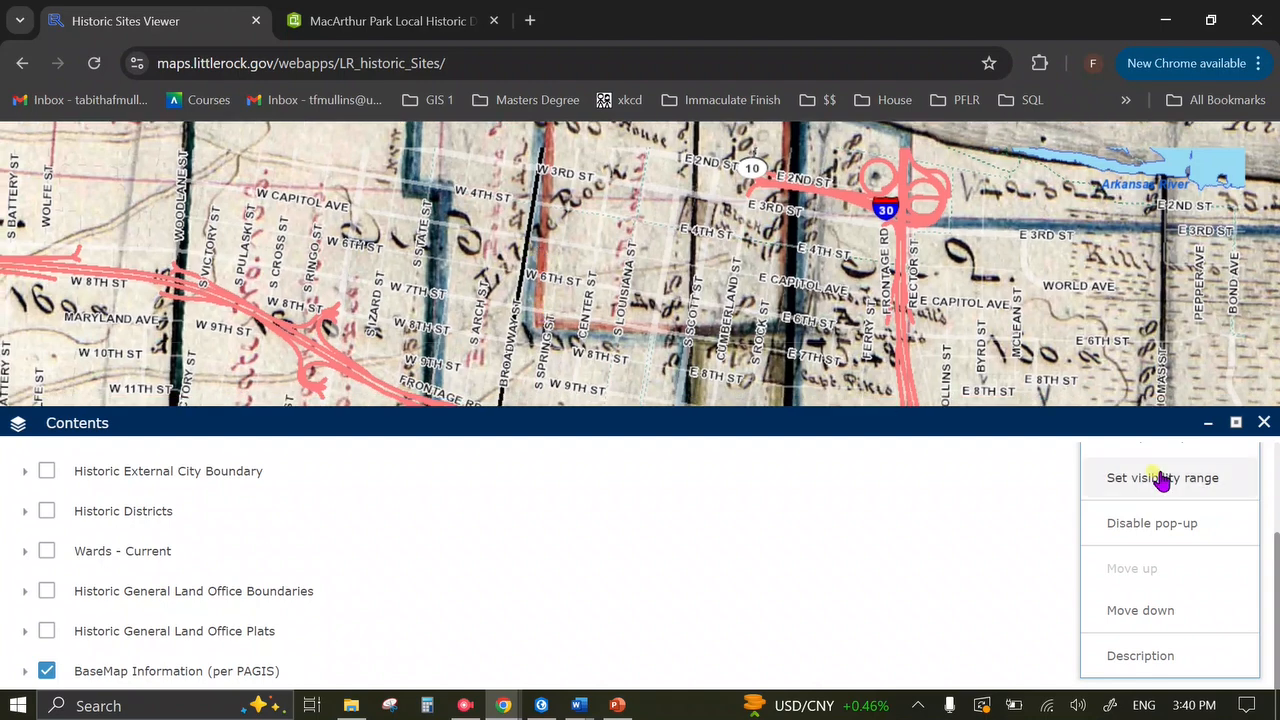
pyautogui.click(1264, 422)
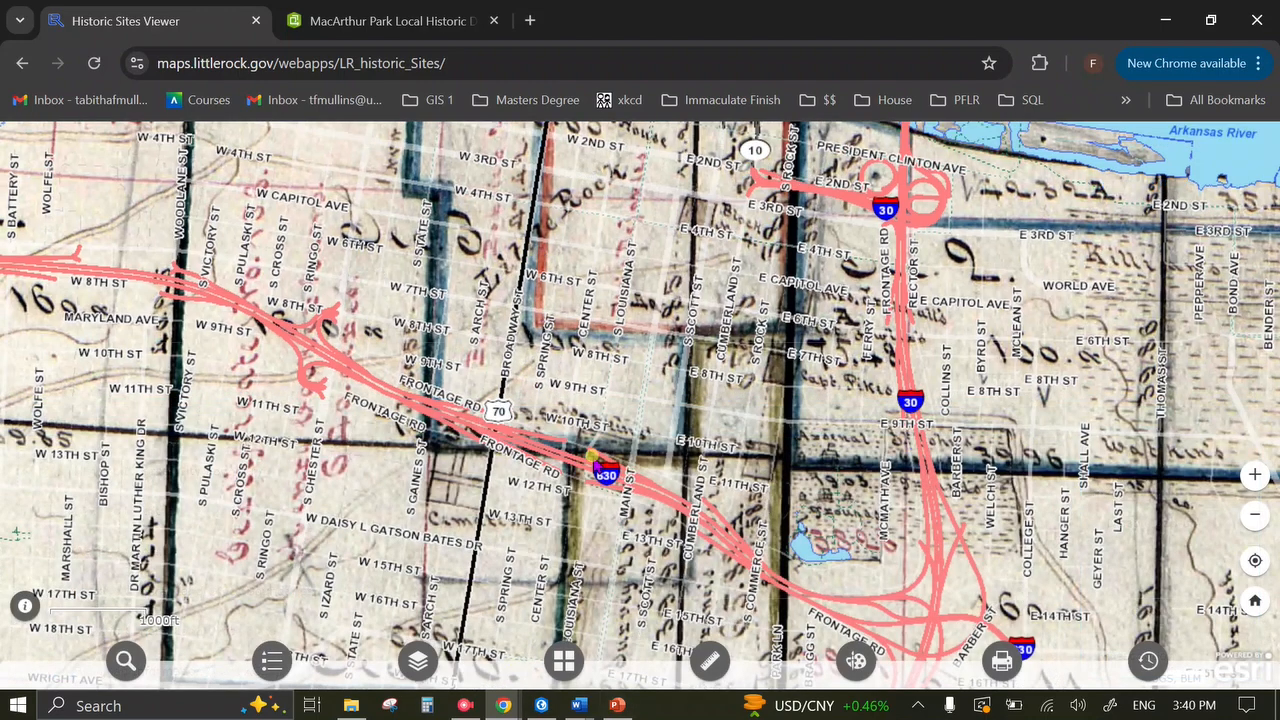
pyautogui.click(563, 660)
pyautogui.click(58, 515)
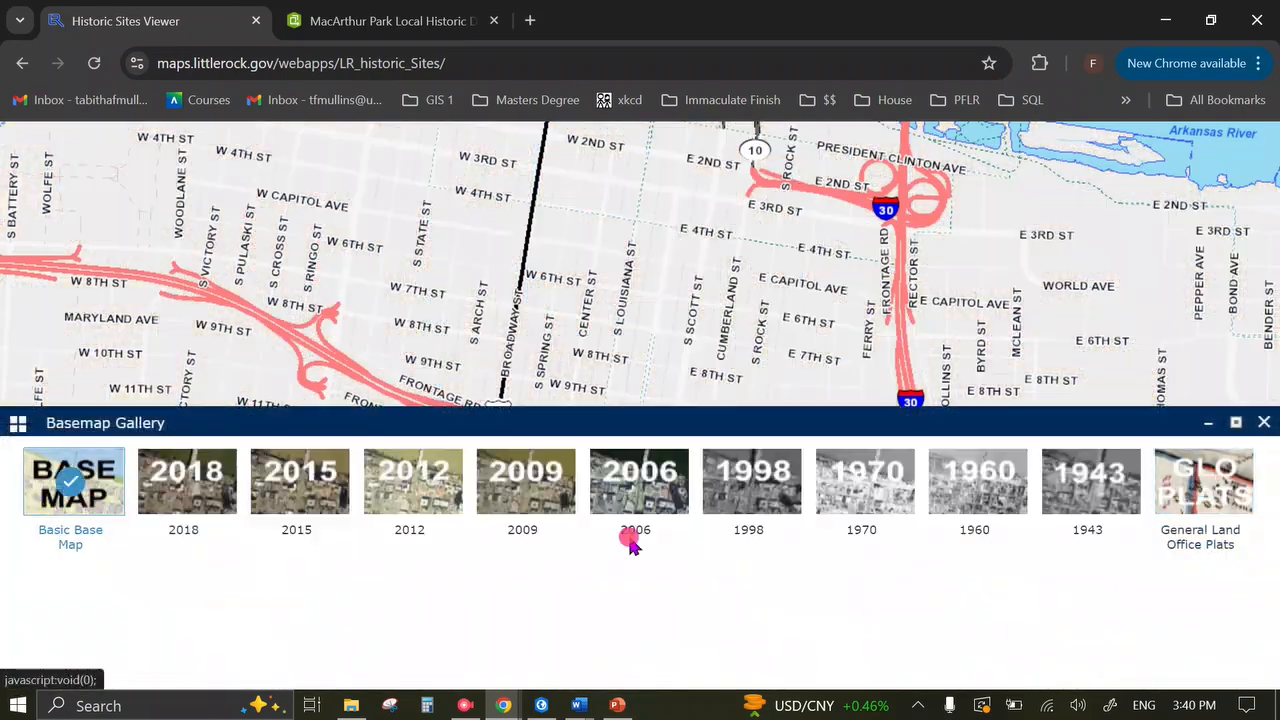
pyautogui.click(1263, 422)
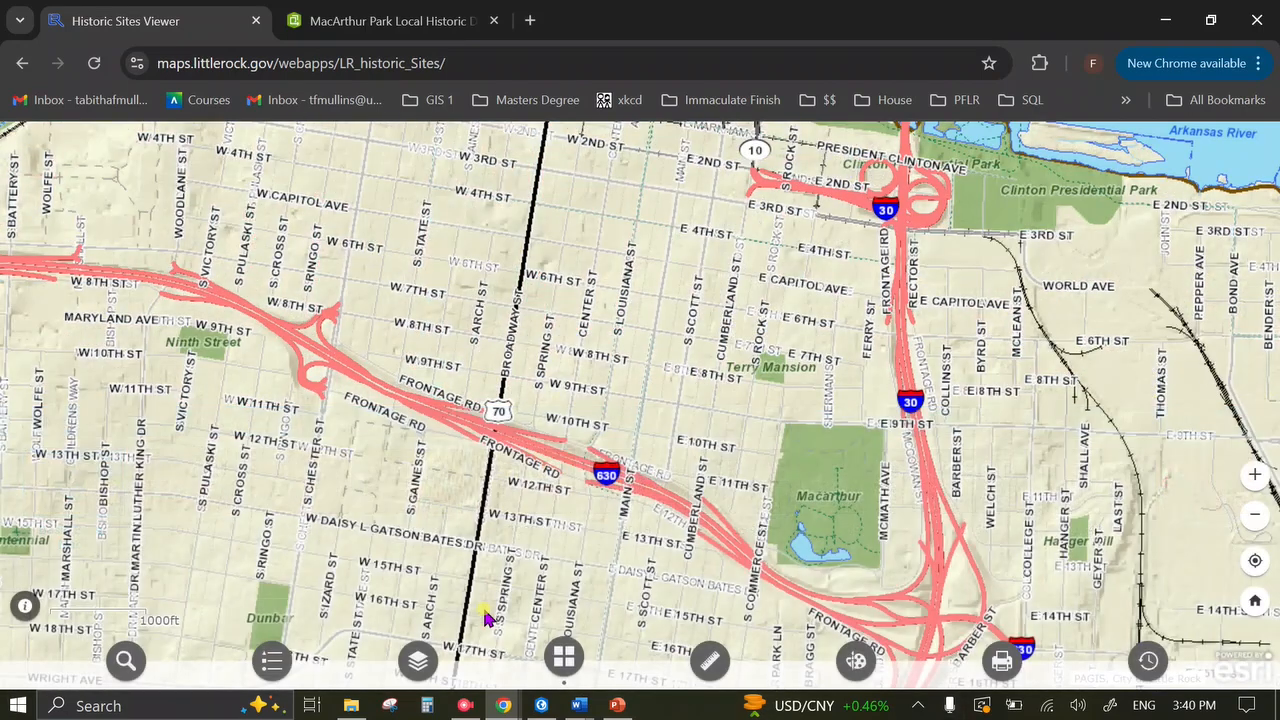
# Open the Historic Sites layer's Description from the Layers list.
pyautogui.click(418, 660)
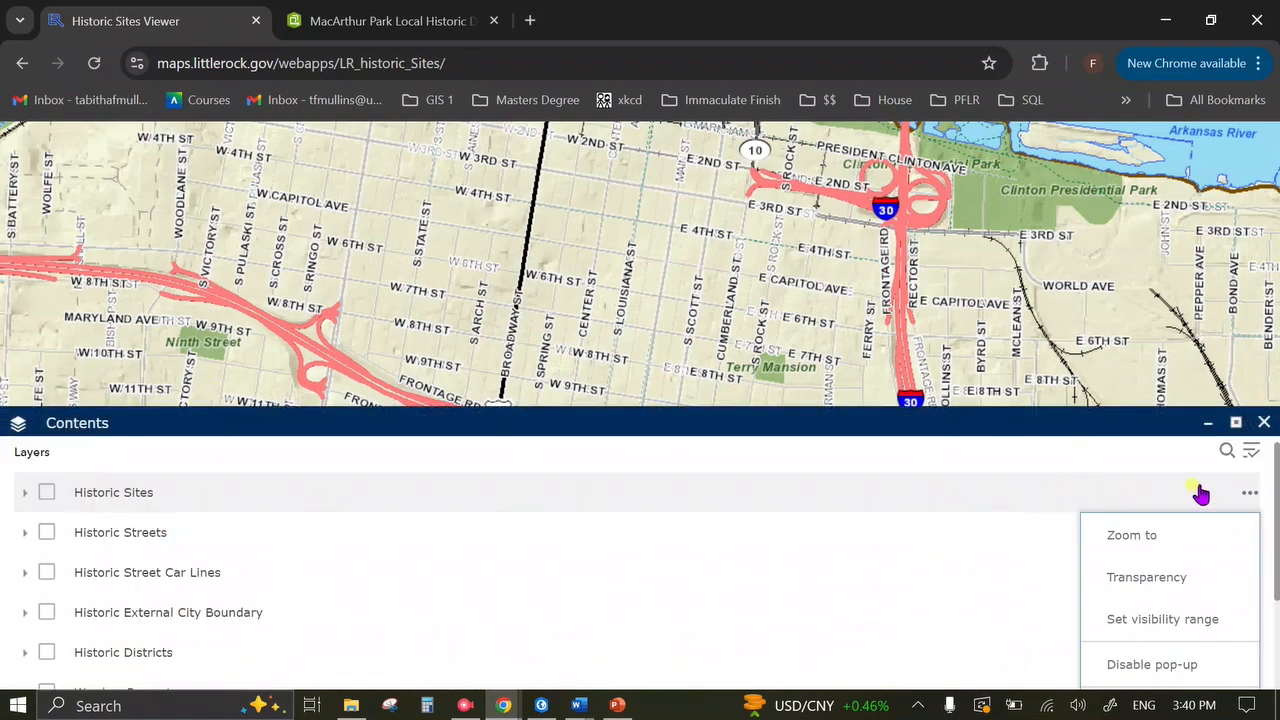
pyautogui.click(1243, 494)
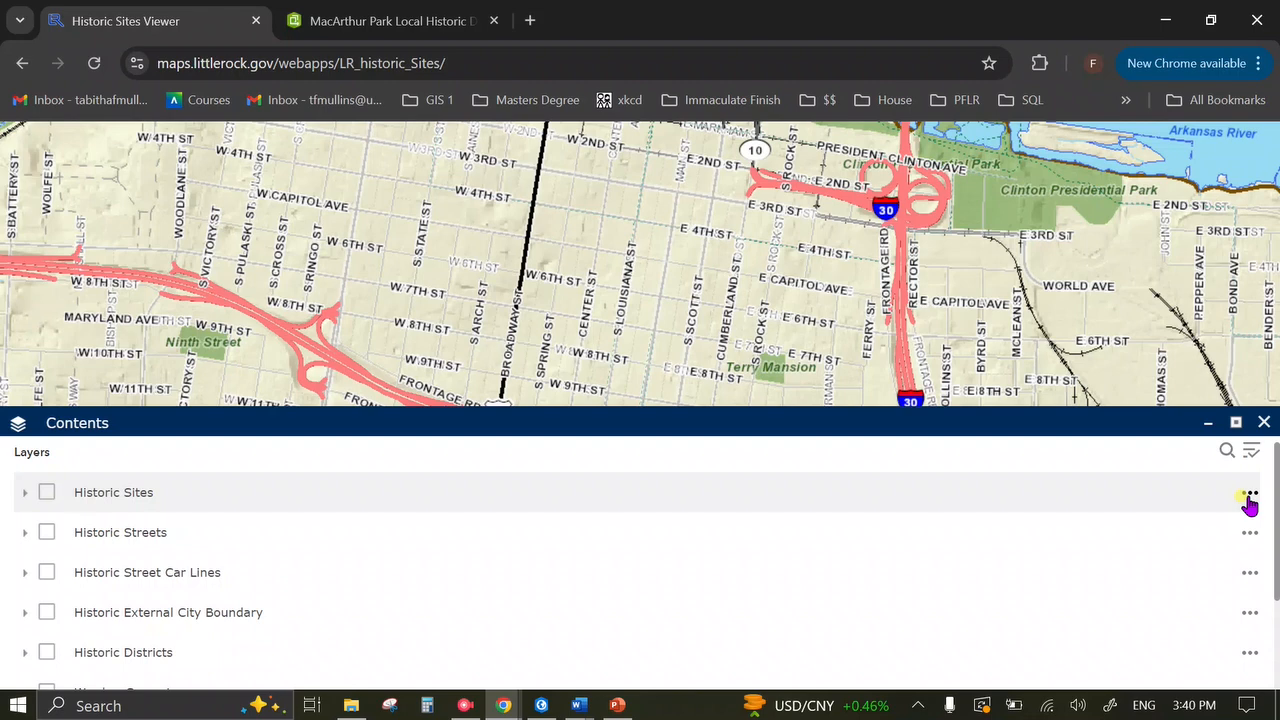
pyautogui.click(1249, 497)
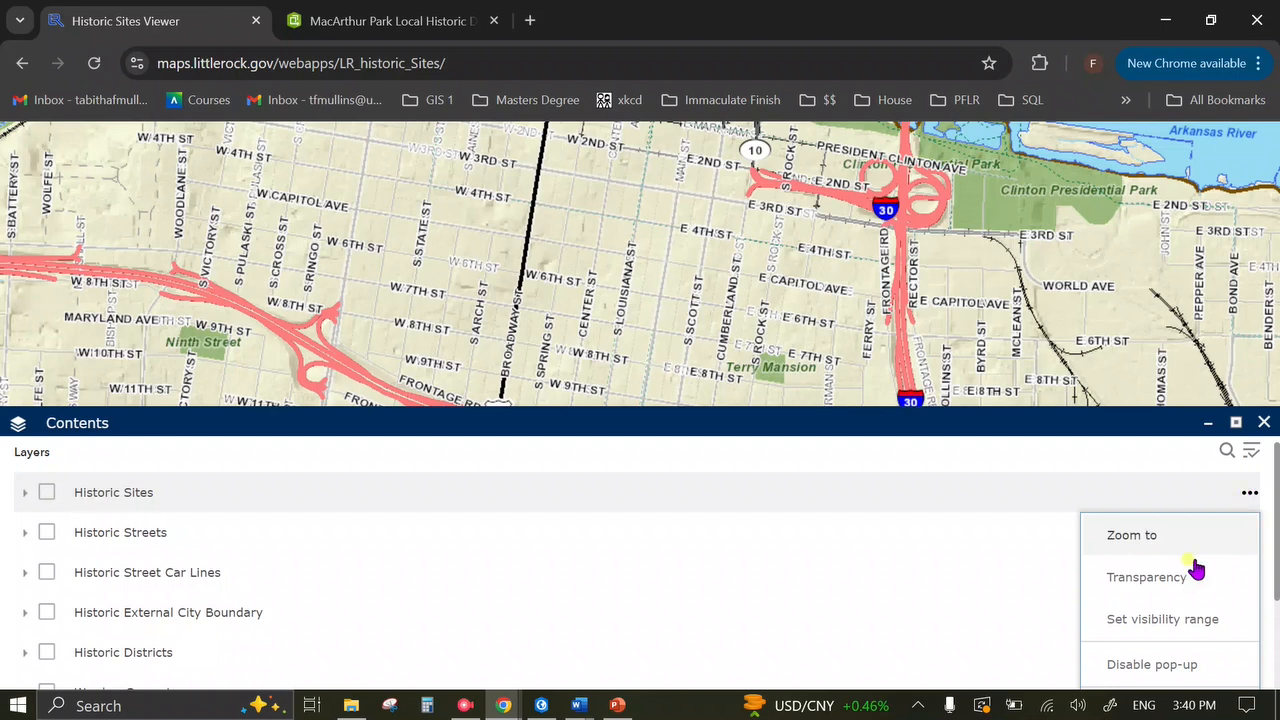
pyautogui.scroll(-3, 1194, 568)
pyautogui.click(1140, 656)
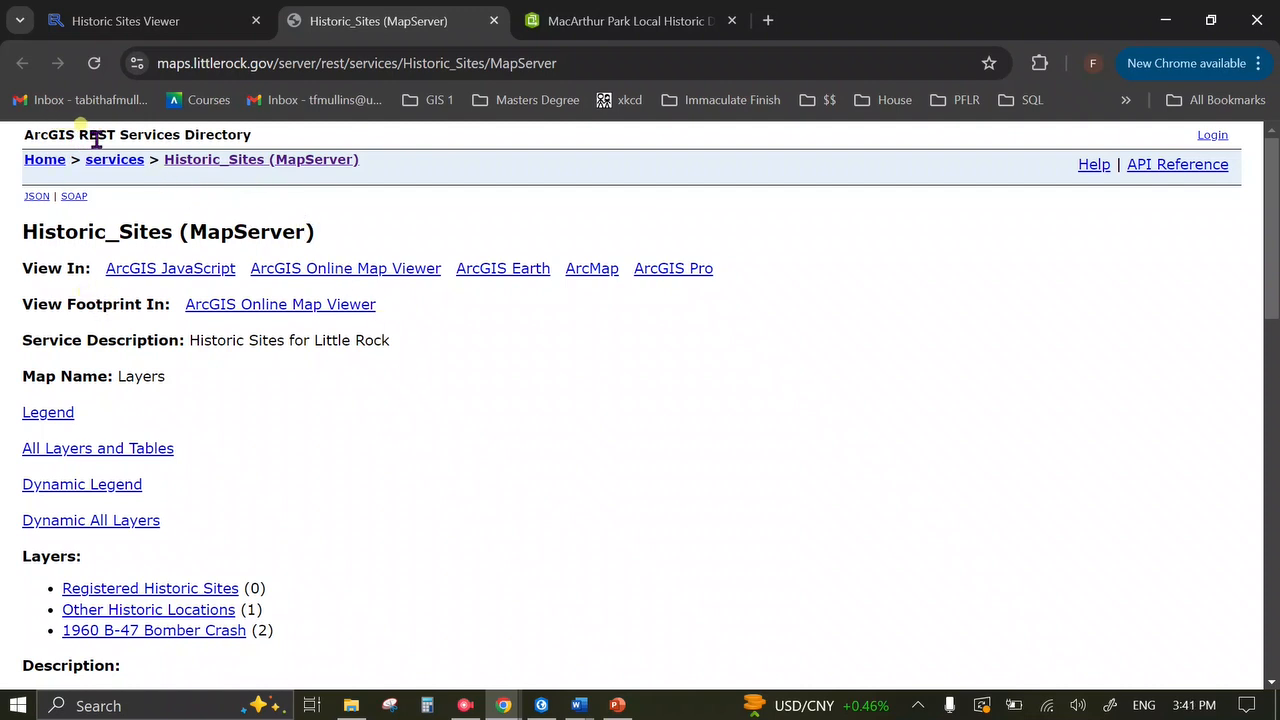
# Go up to the root REST services directory, select its URL, and return to ArcGIS Pro.
pyautogui.click(410, 56)
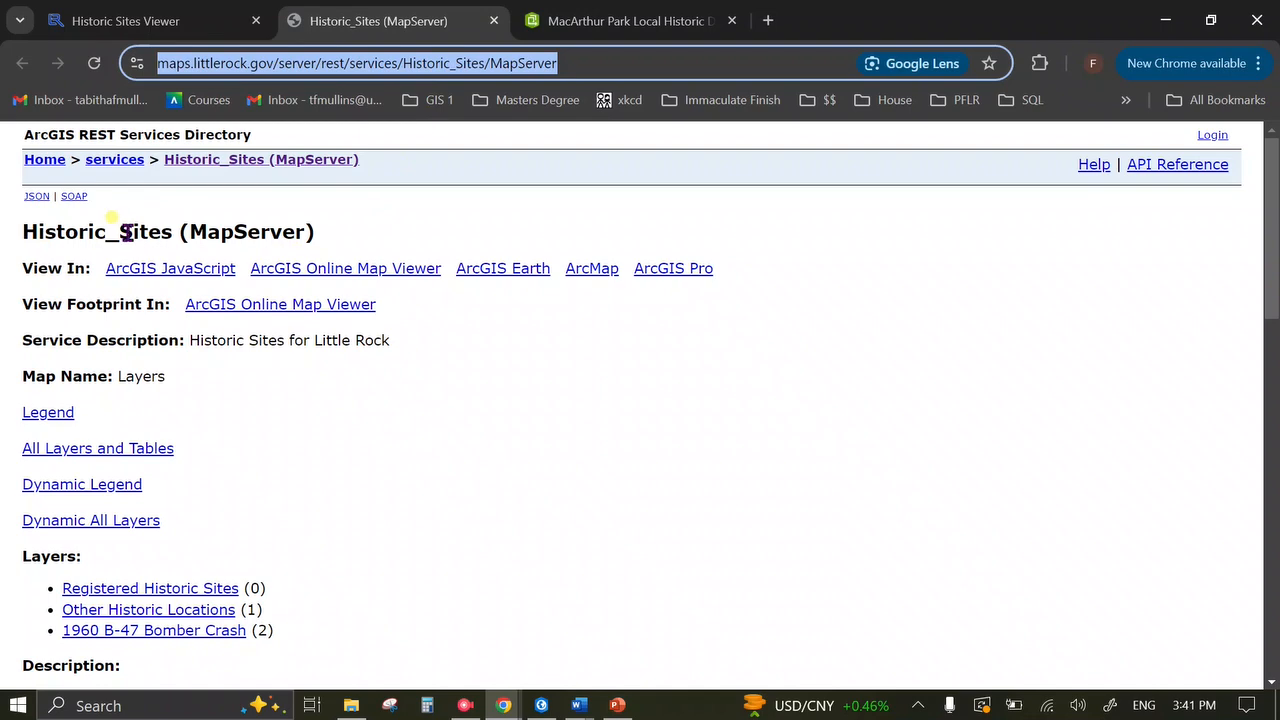
pyautogui.click(354, 188)
pyautogui.click(60, 166)
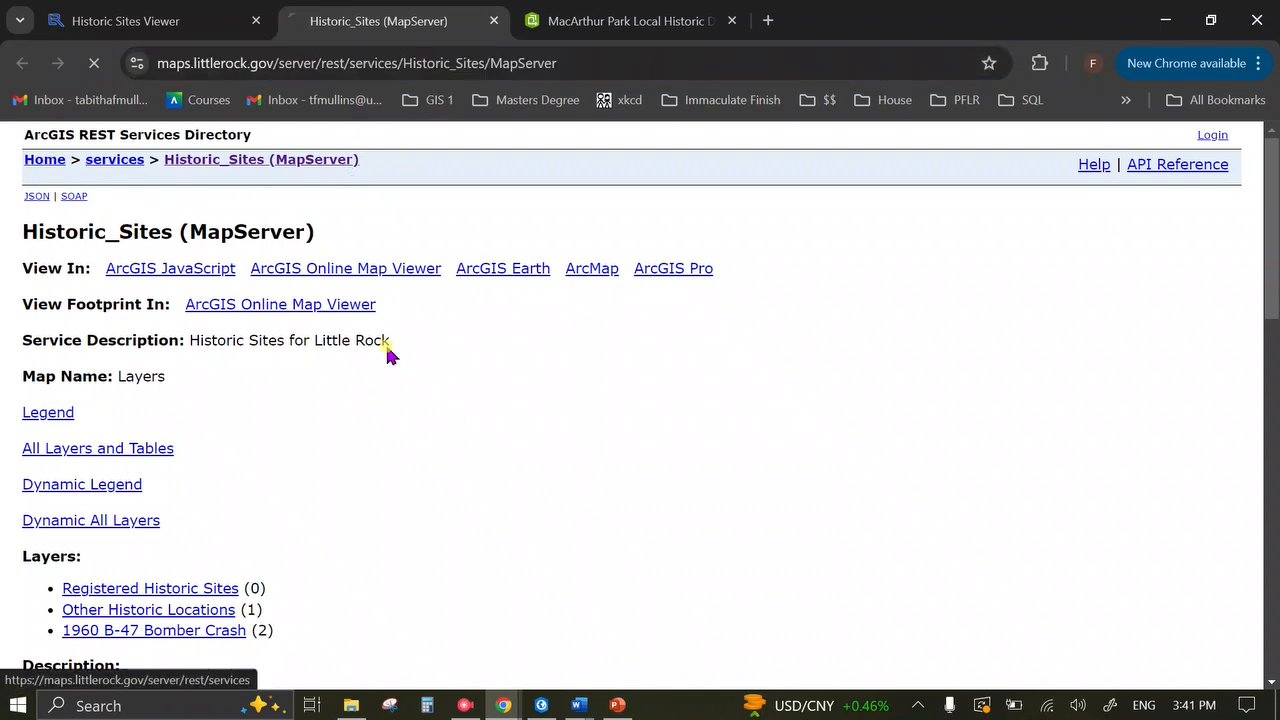
pyautogui.scroll(-1, 474, 503)
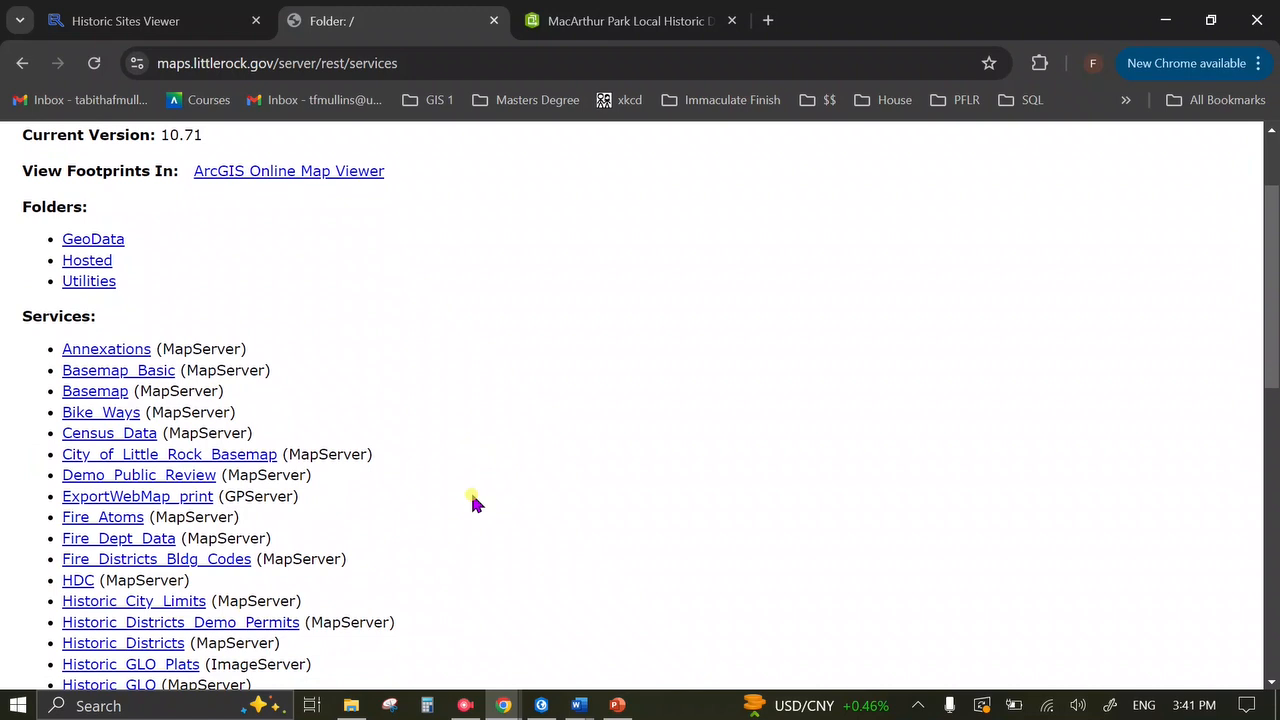
pyautogui.scroll(1, 474, 503)
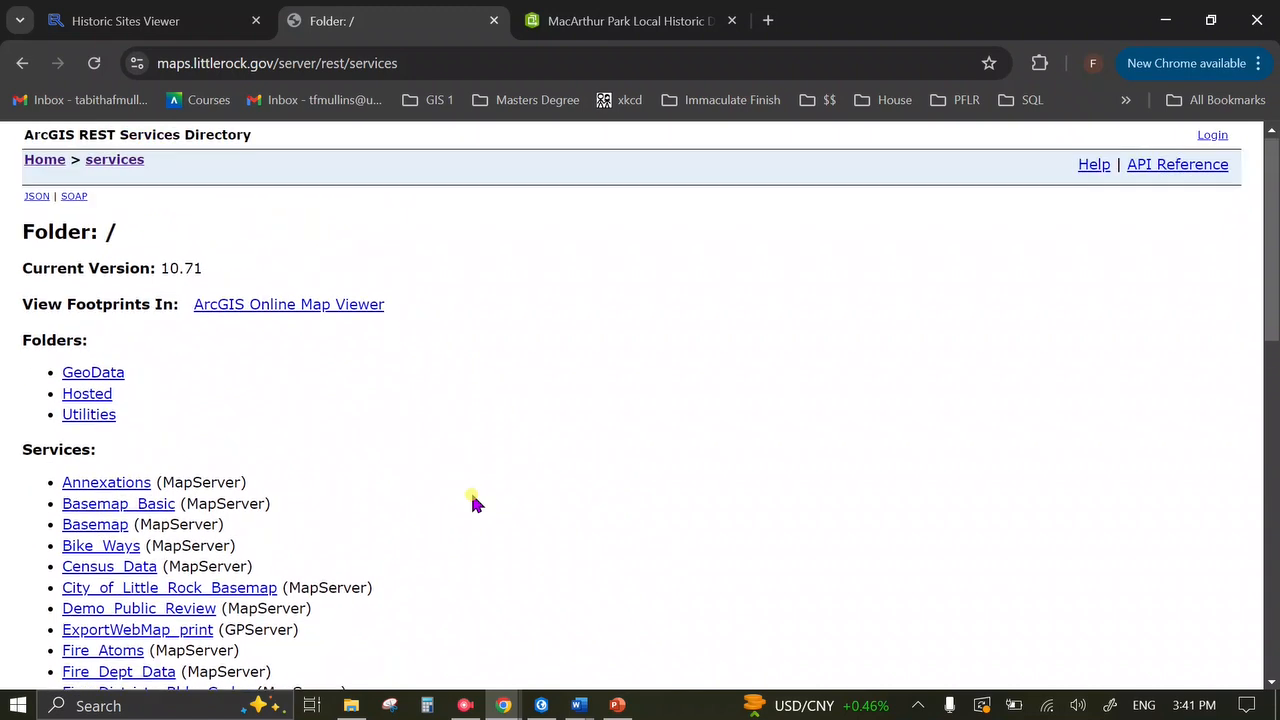
pyautogui.click(398, 62)
pyautogui.hotkey('ctrl', 'c')
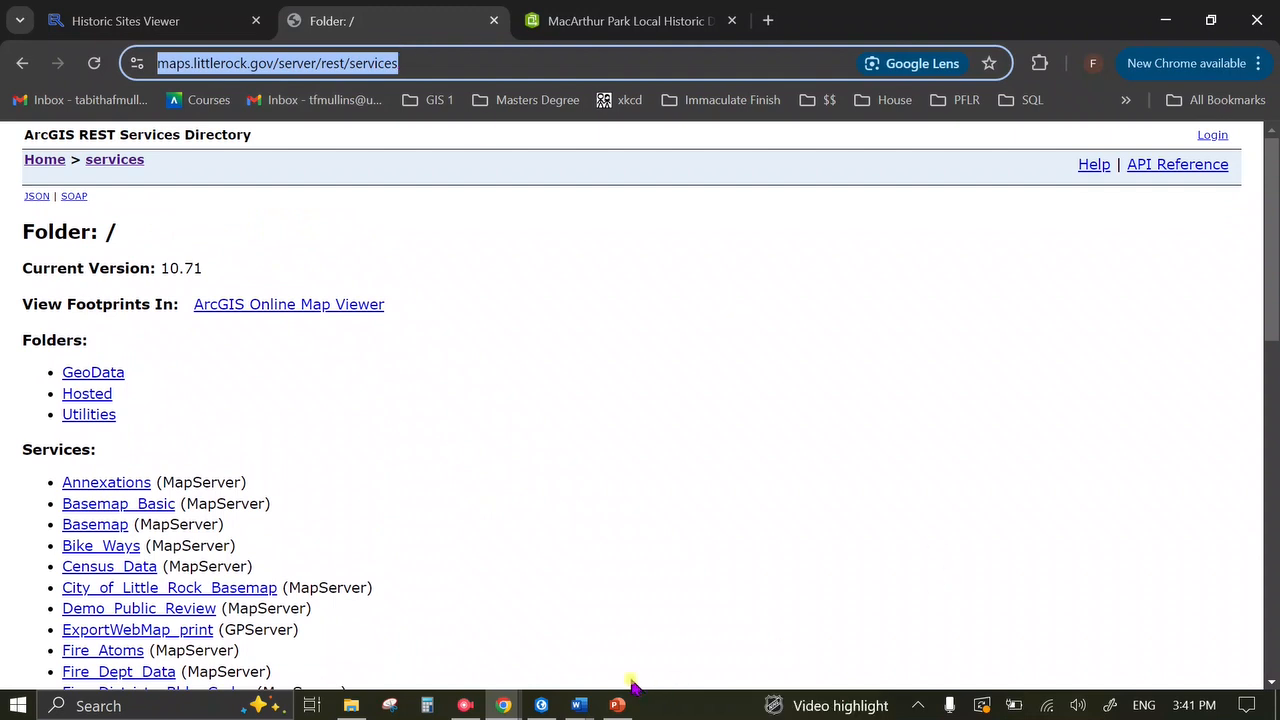
pyautogui.click(541, 704)
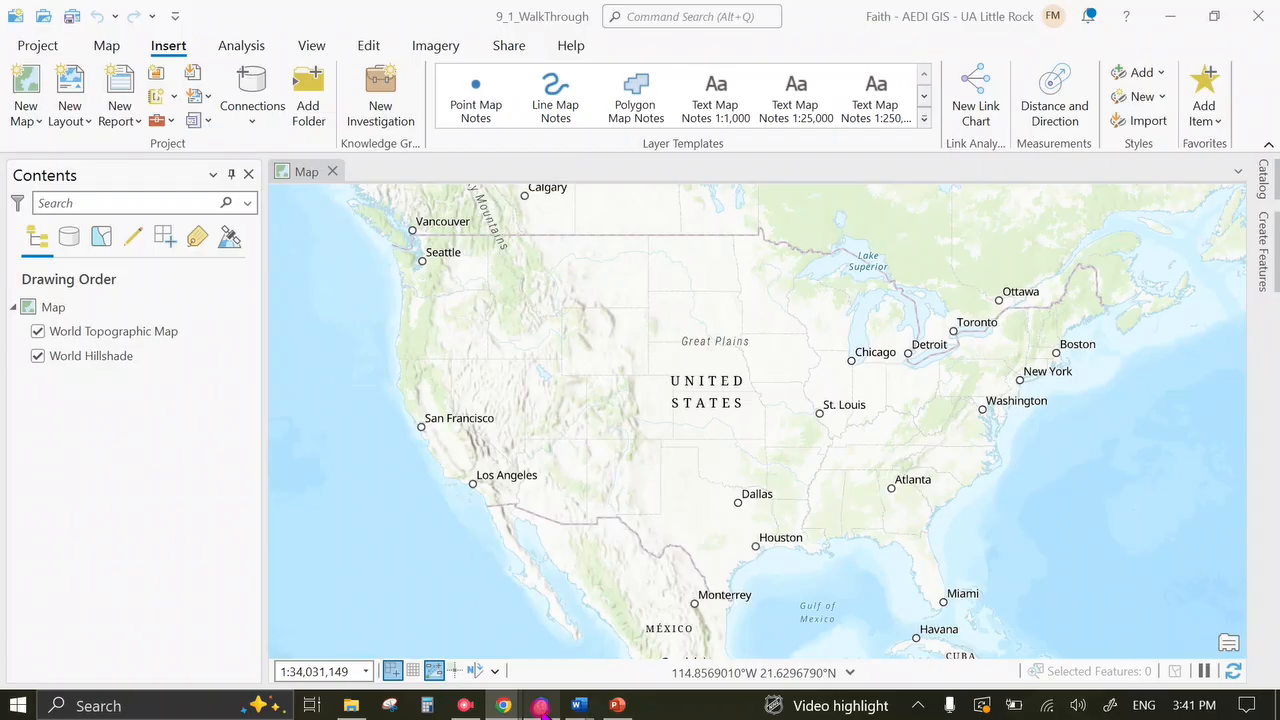
# Copy the services directory text from Chrome and reopen Insert > Connections server options.
pyautogui.click(252, 128)
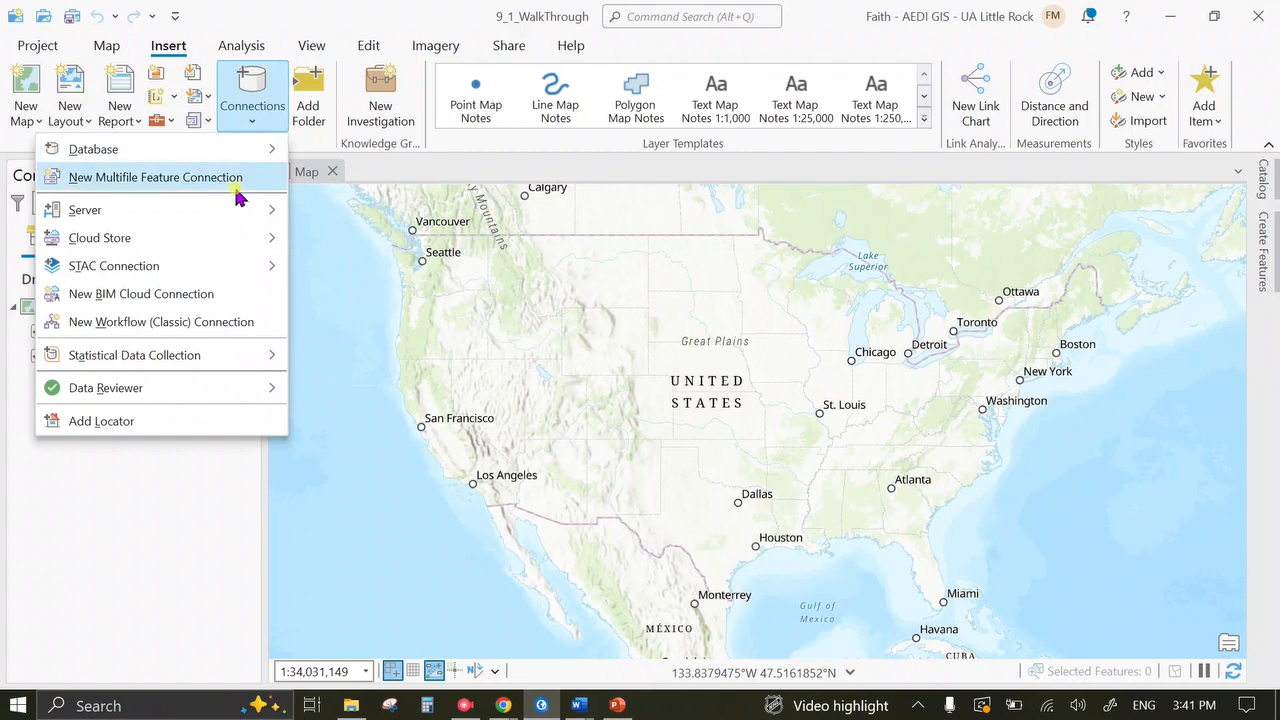
pyautogui.moveTo(249, 218)
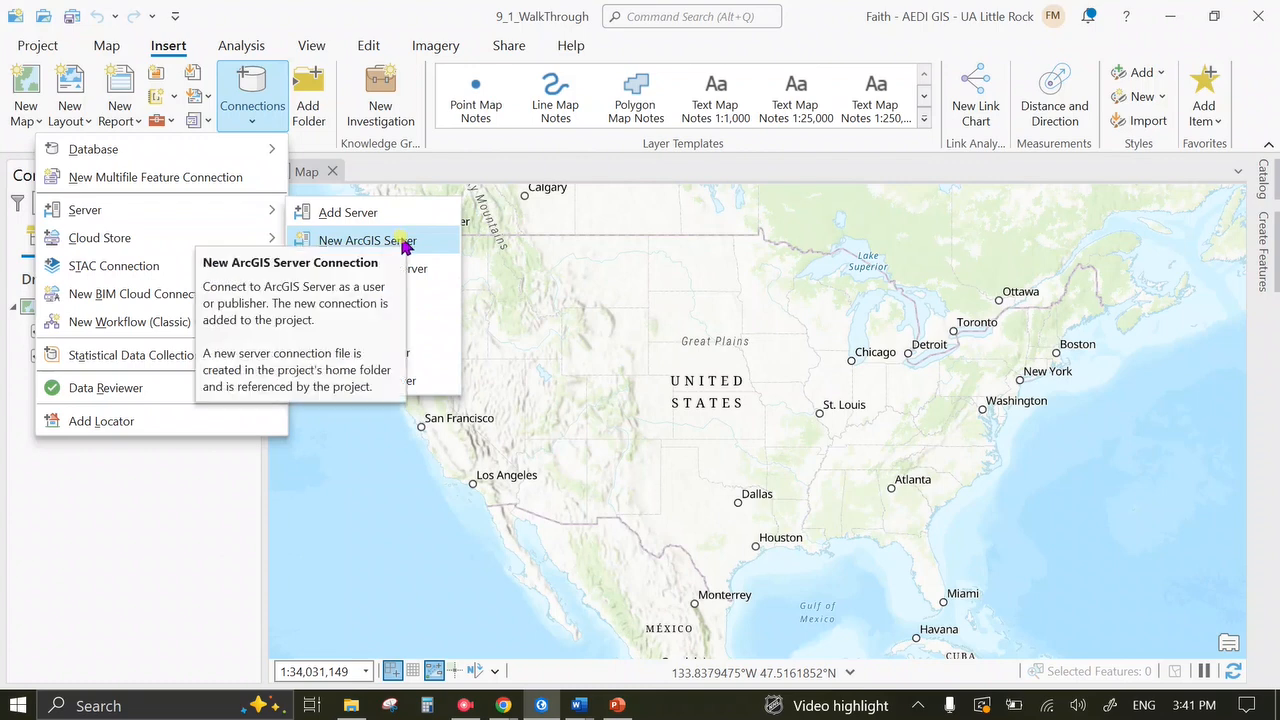
pyautogui.click(503, 706)
pyautogui.click(550, 652)
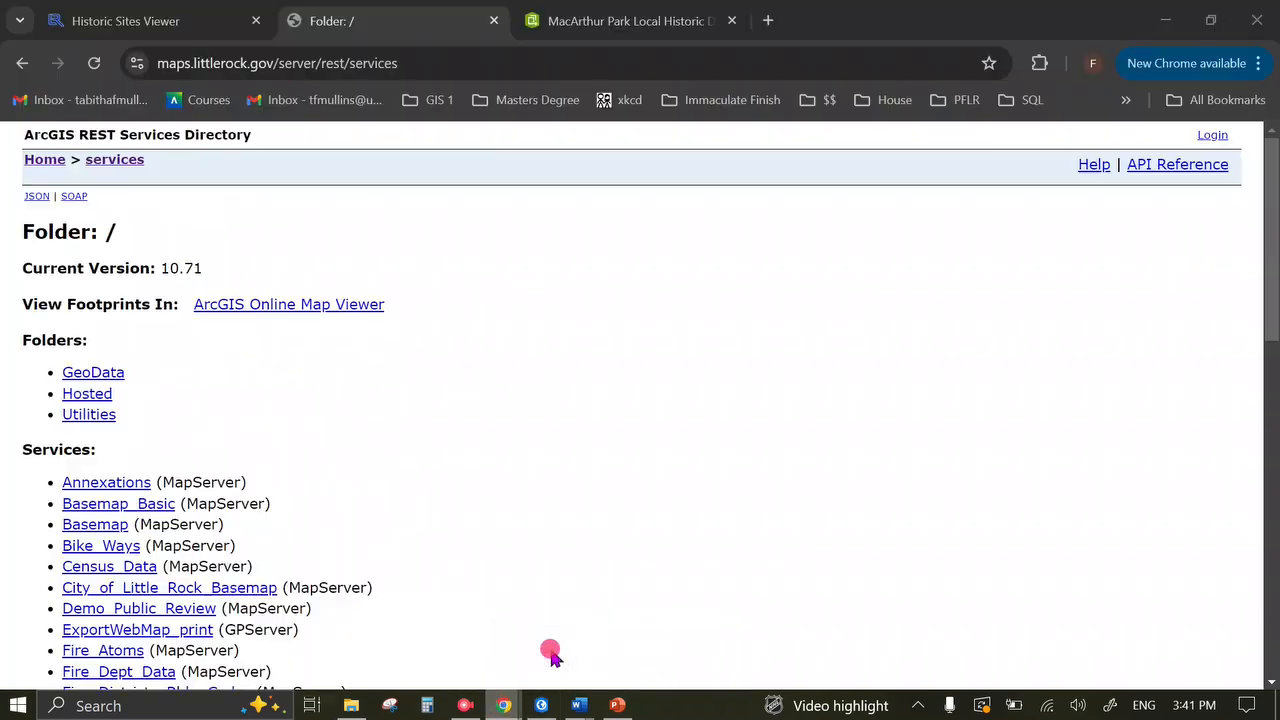
pyautogui.moveTo(16, 140); pyautogui.dragTo(183, 157)
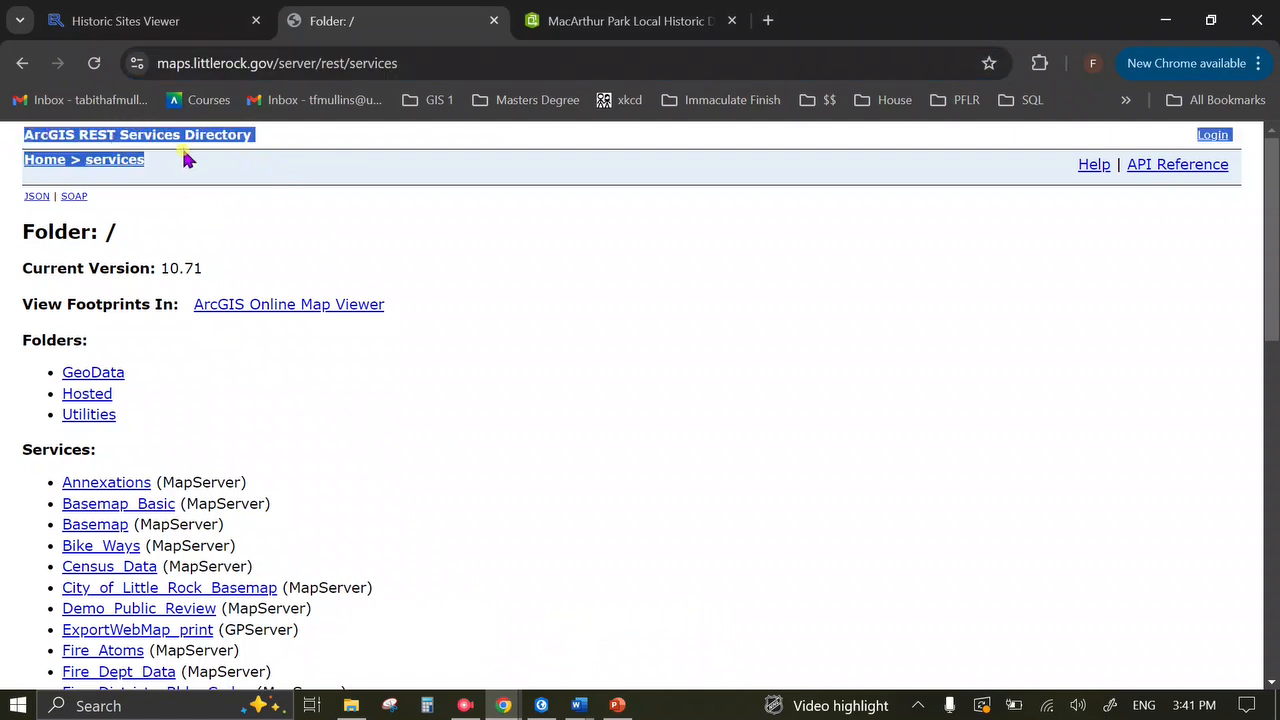
pyautogui.click(541, 706)
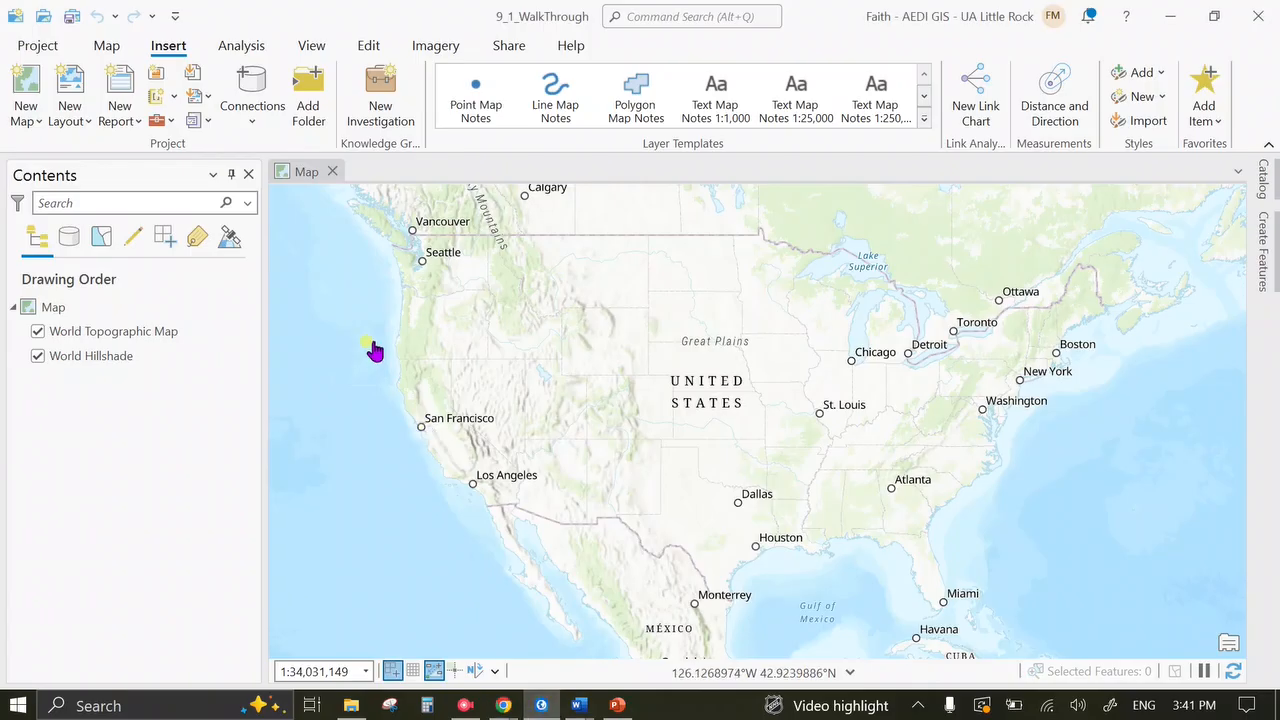
pyautogui.click(243, 118)
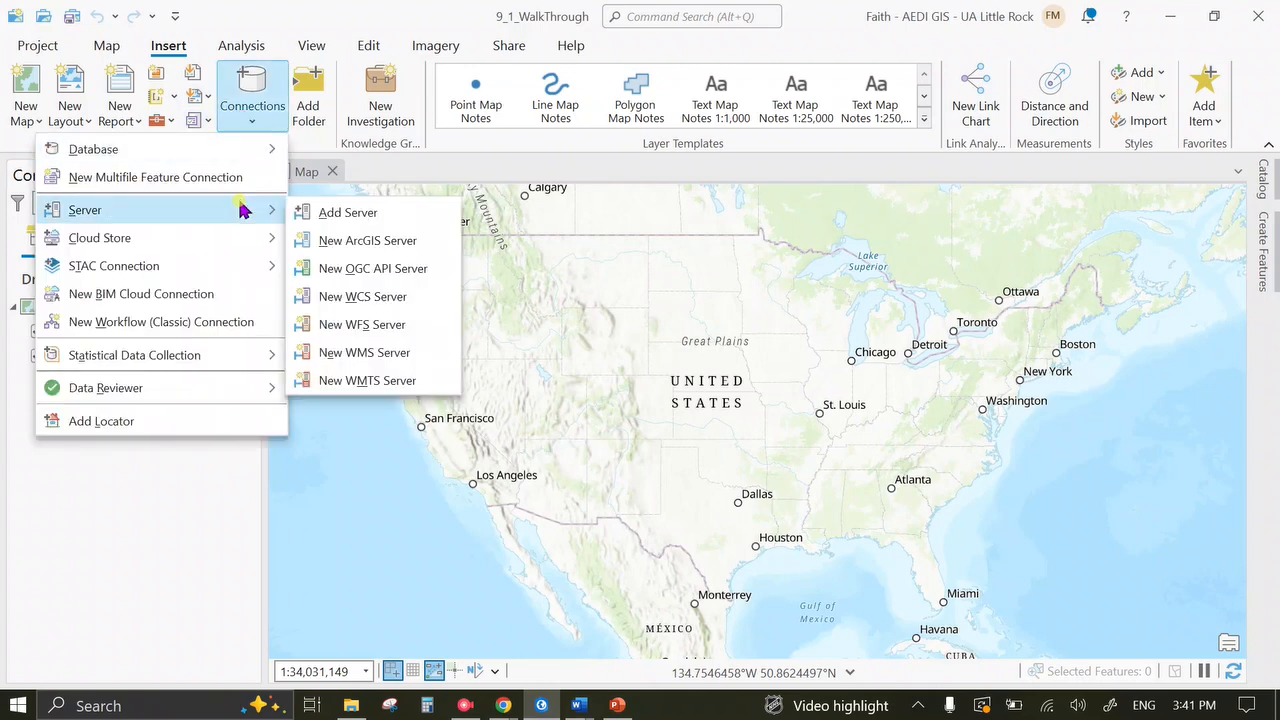
pyautogui.click(334, 246)
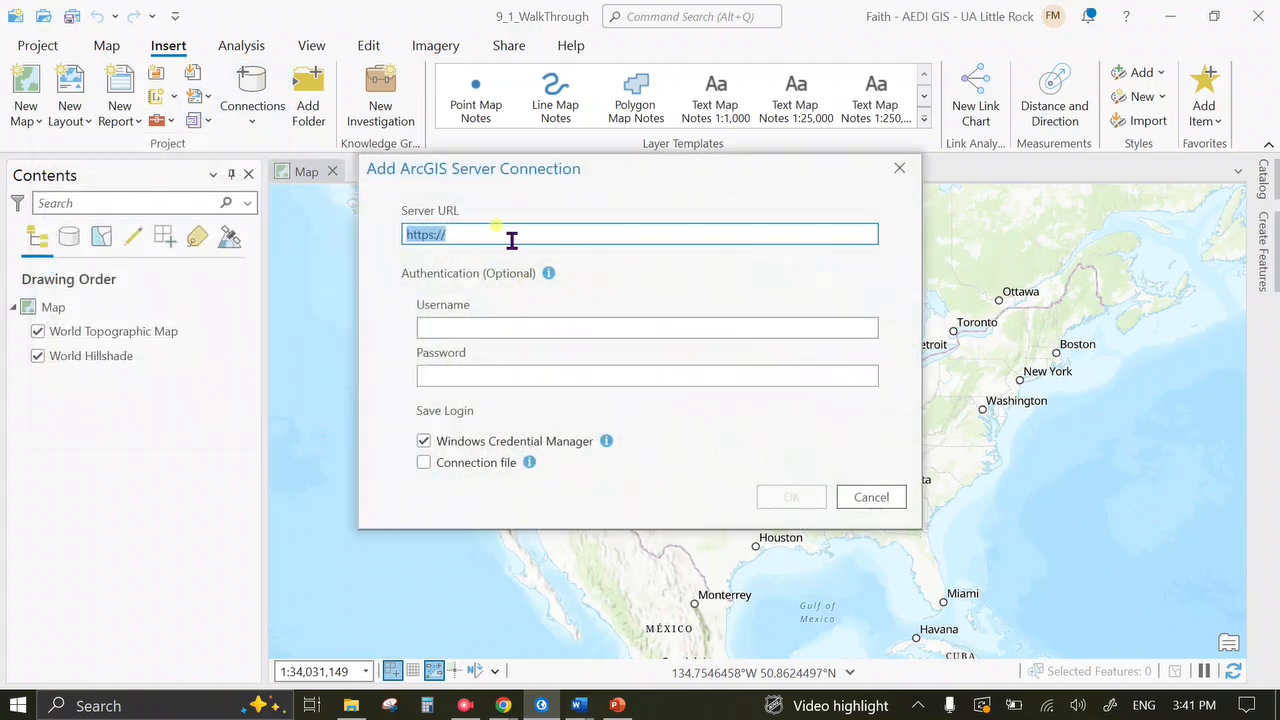
pyautogui.hotkey('ctrl', 'v')
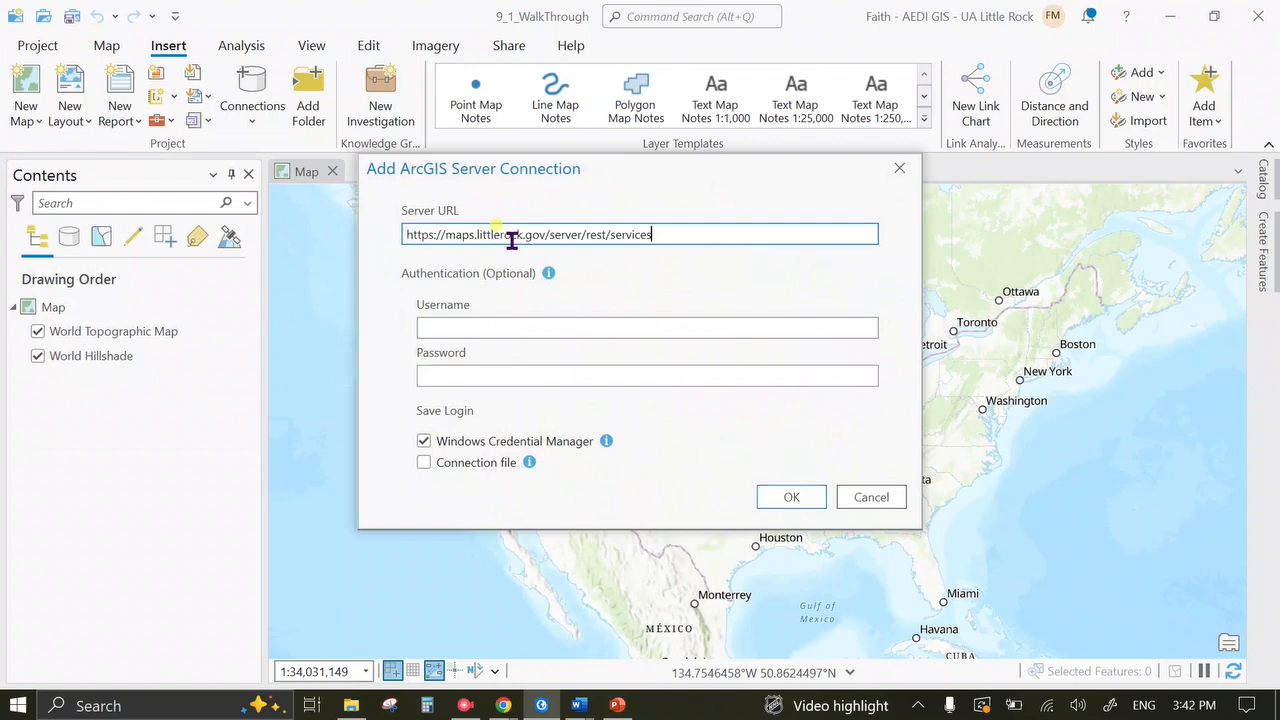
pyautogui.click(763, 497)
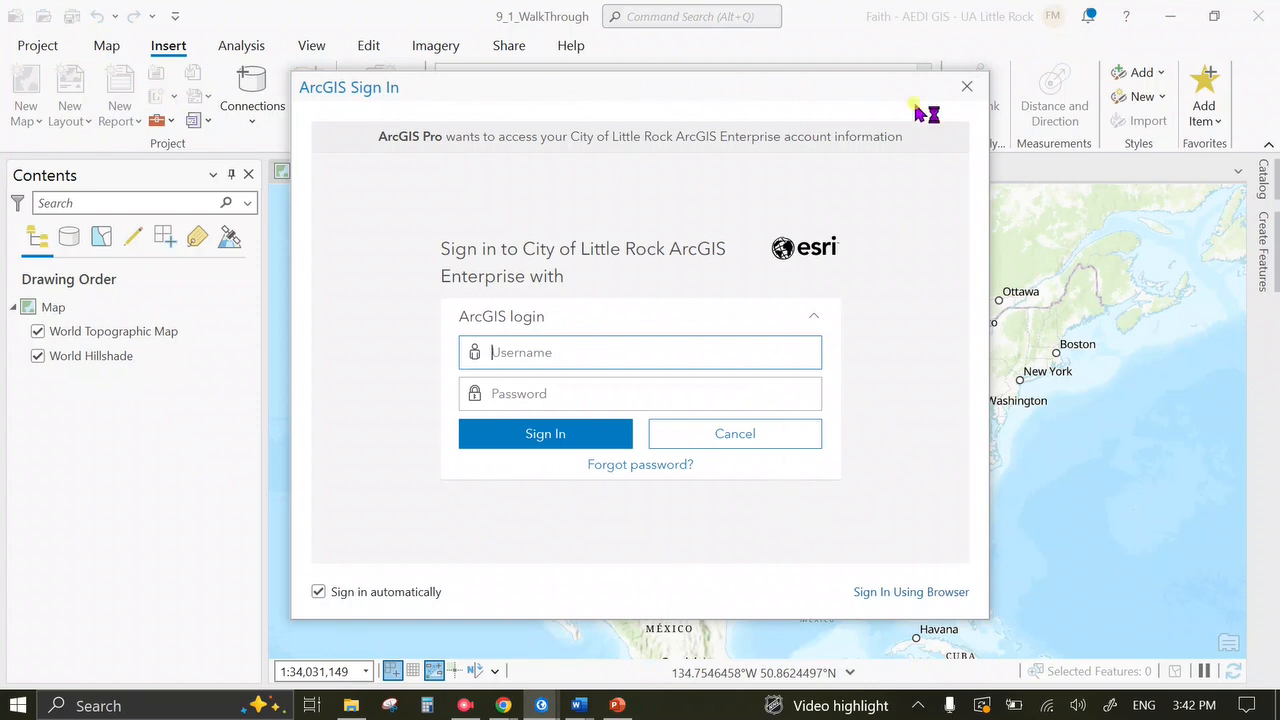
pyautogui.click(975, 88)
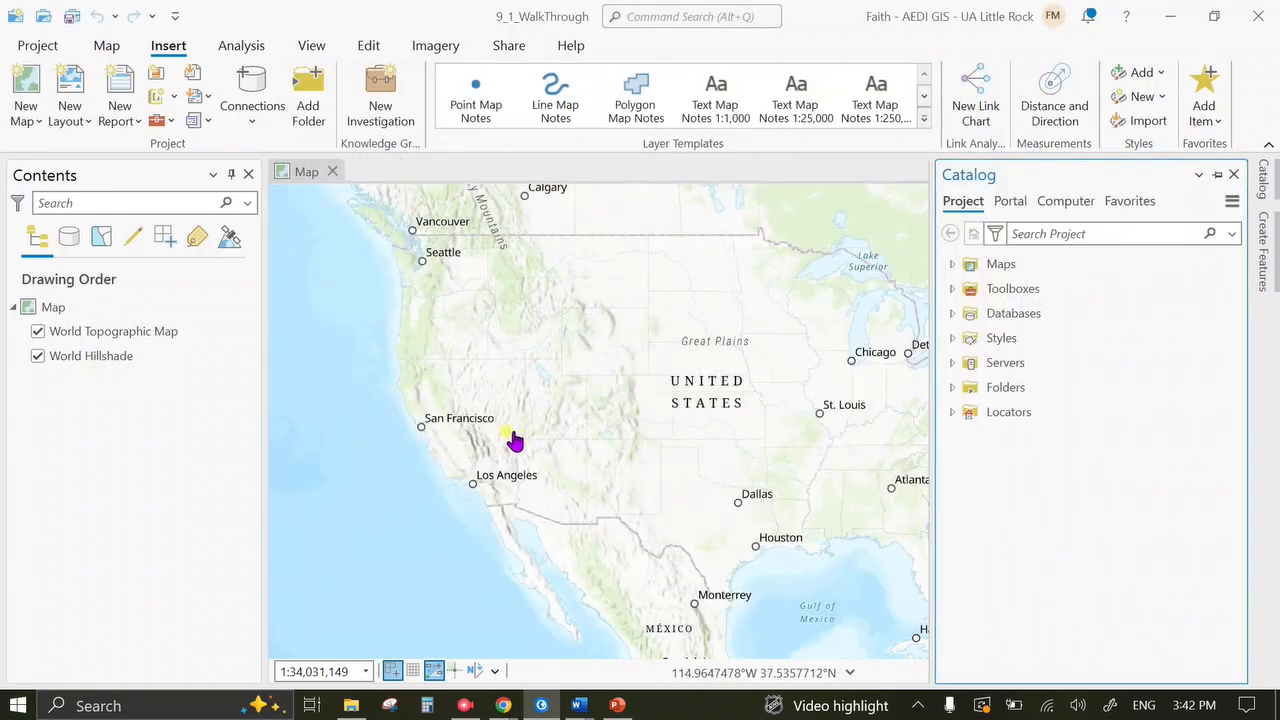
# Expand Servers and the Little Rock connection in Catalog, then add Mosaic_1943_Aerial_Photography to the current map.
pyautogui.click(995, 367)
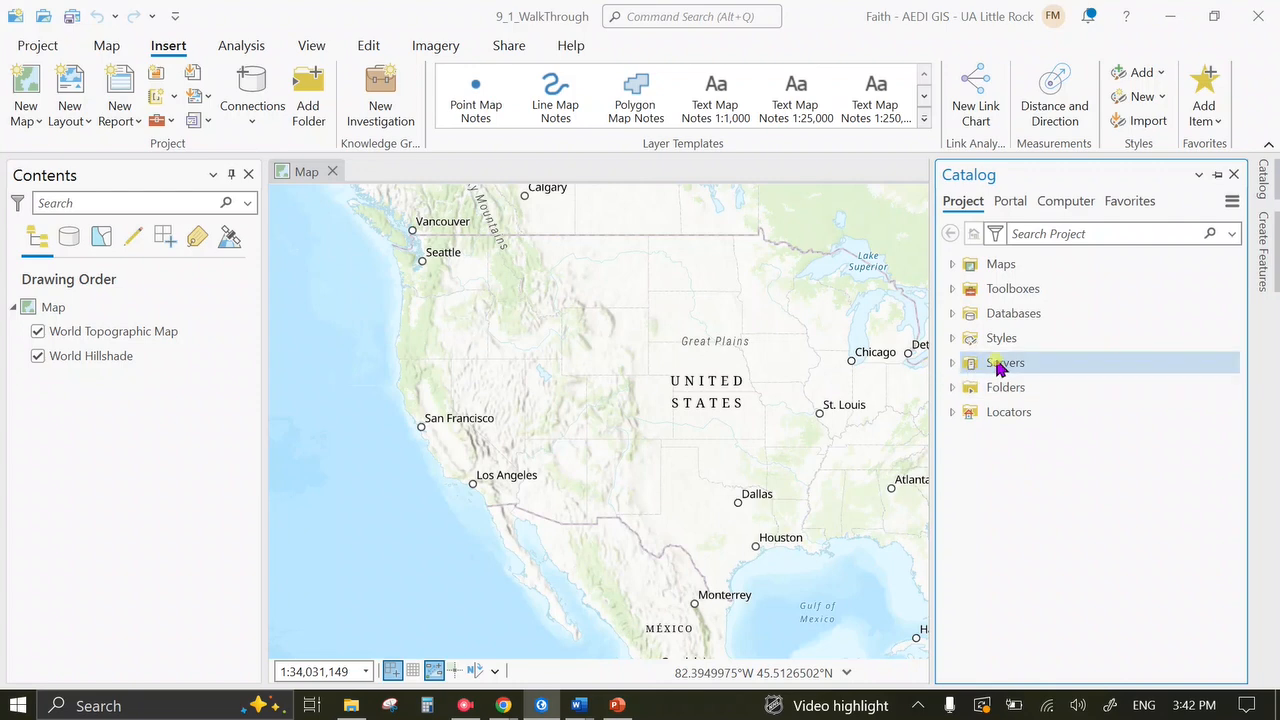
pyautogui.click(952, 363)
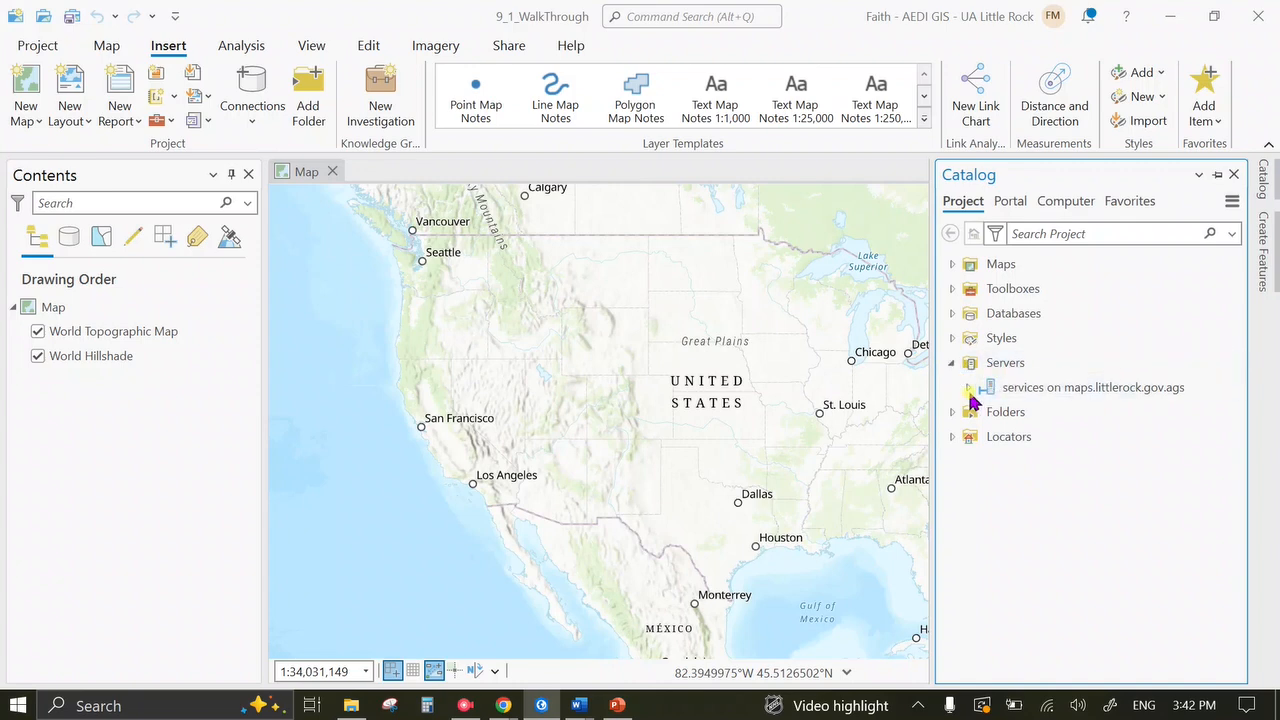
pyautogui.click(969, 389)
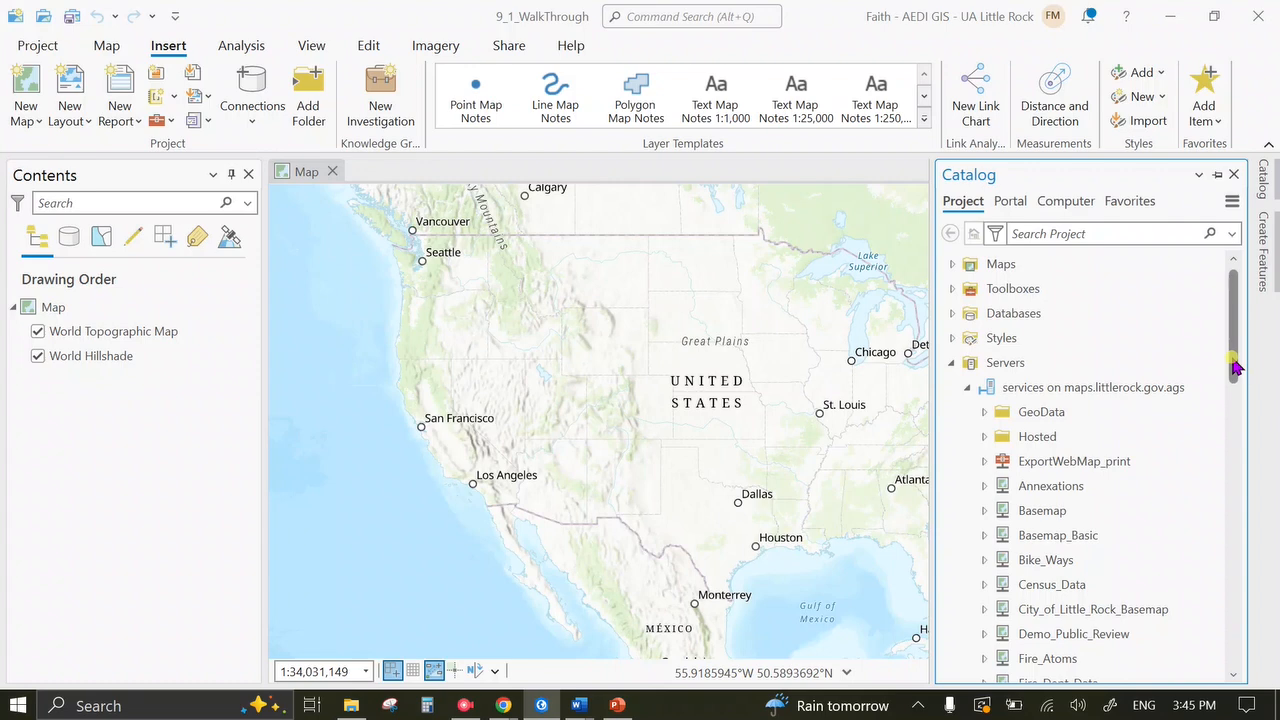
pyautogui.moveTo(1234, 367); pyautogui.dragTo(1249, 571)
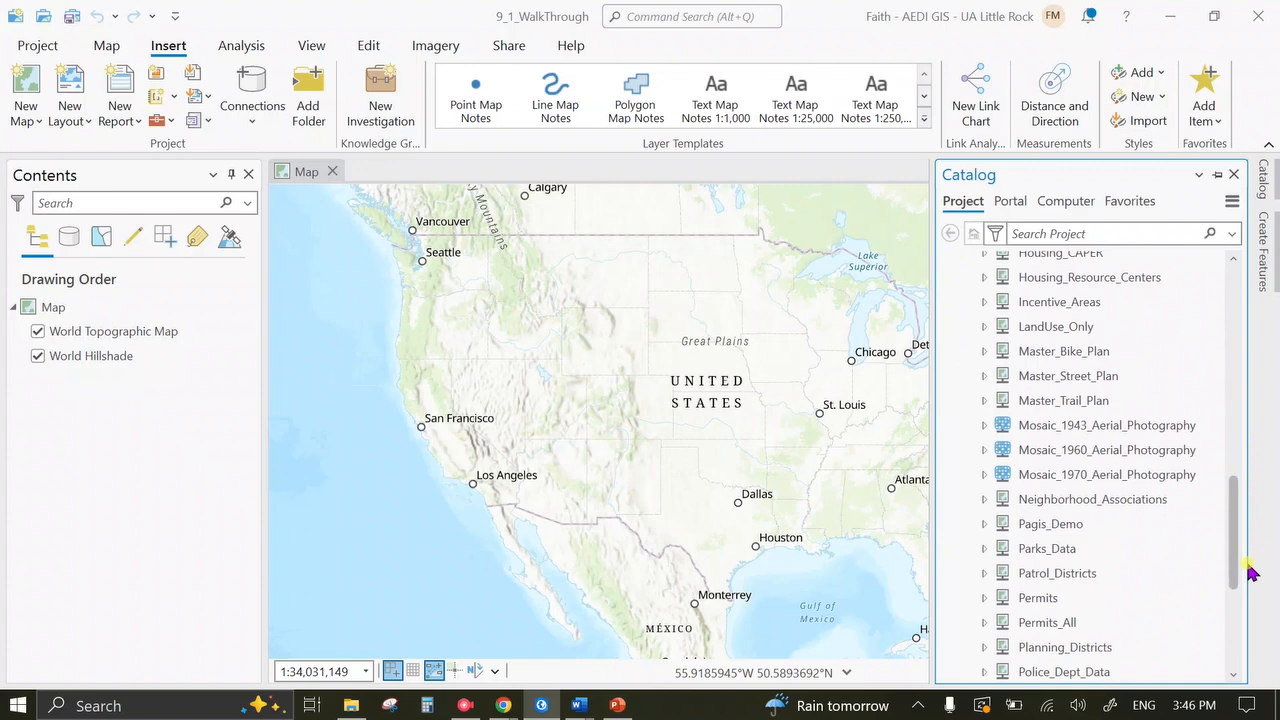
pyautogui.rightClick(1159, 430)
pyautogui.click(1046, 447)
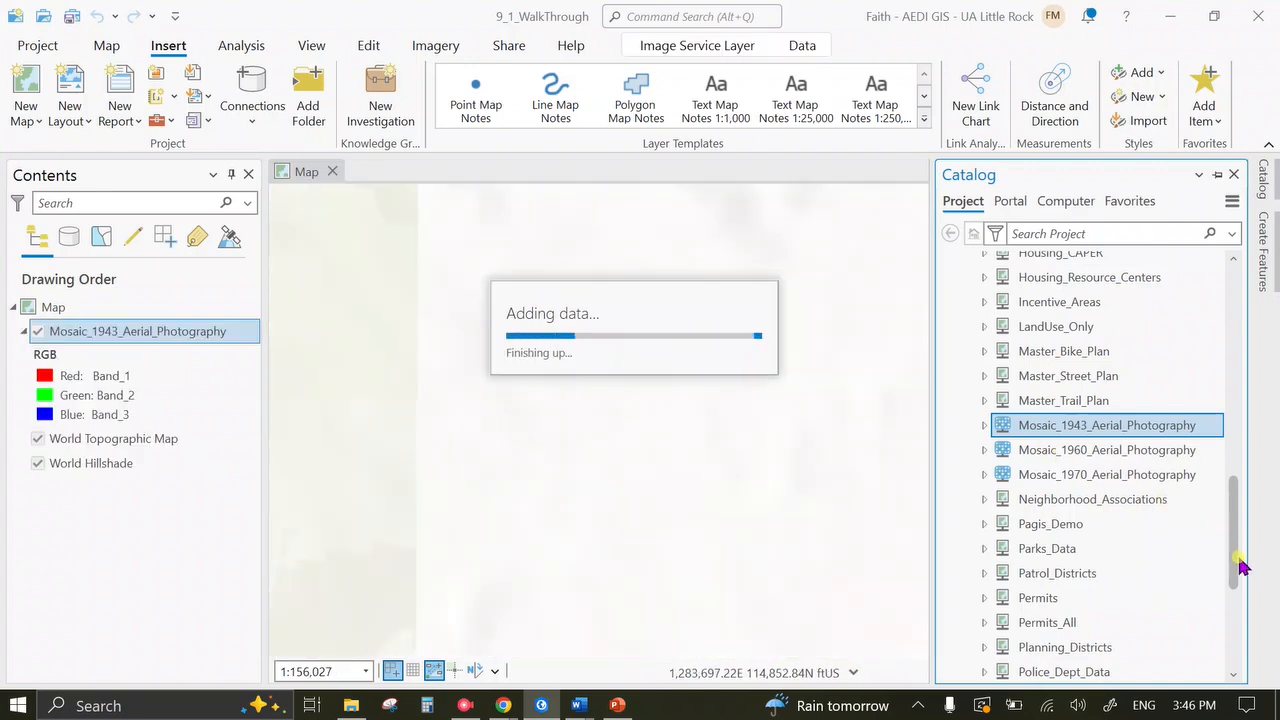
pyautogui.moveTo(1238, 565); pyautogui.dragTo(1236, 382)
# Expand the Basemap service and its Roads group in Catalog.
pyautogui.click(985, 421)
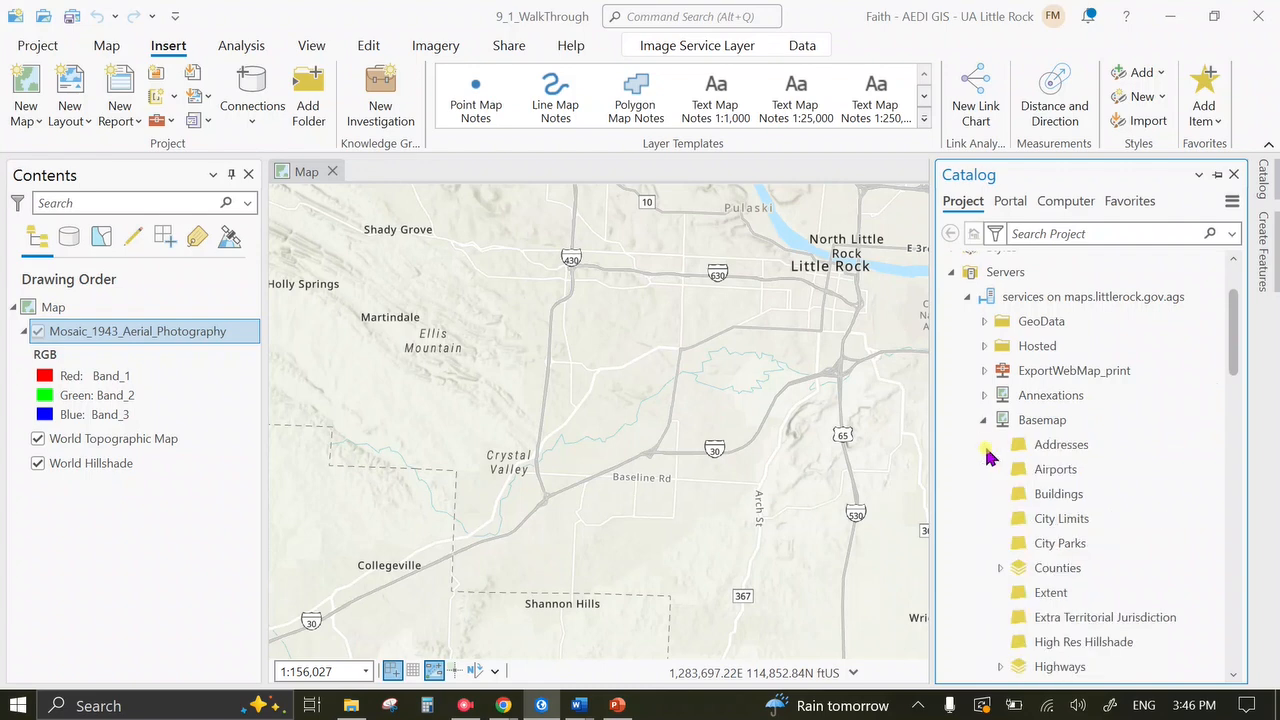
pyautogui.scroll(-4, 995, 458)
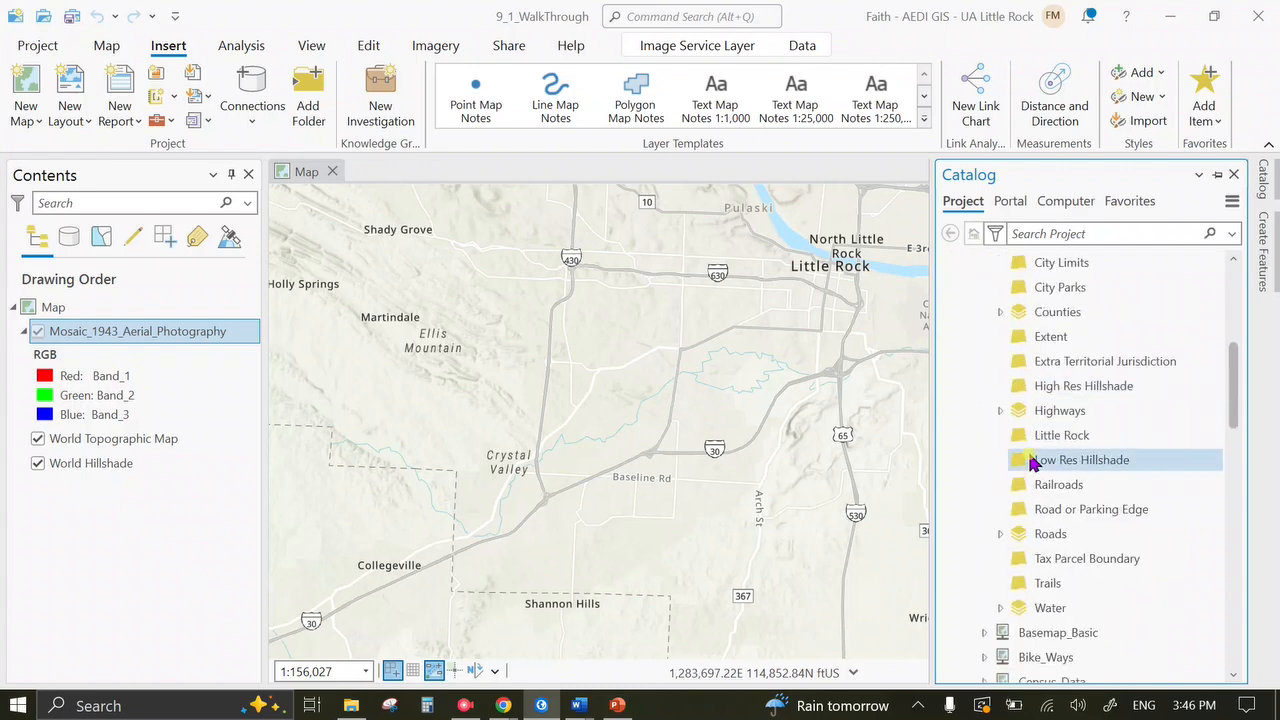
pyautogui.scroll(-1, 1035, 462)
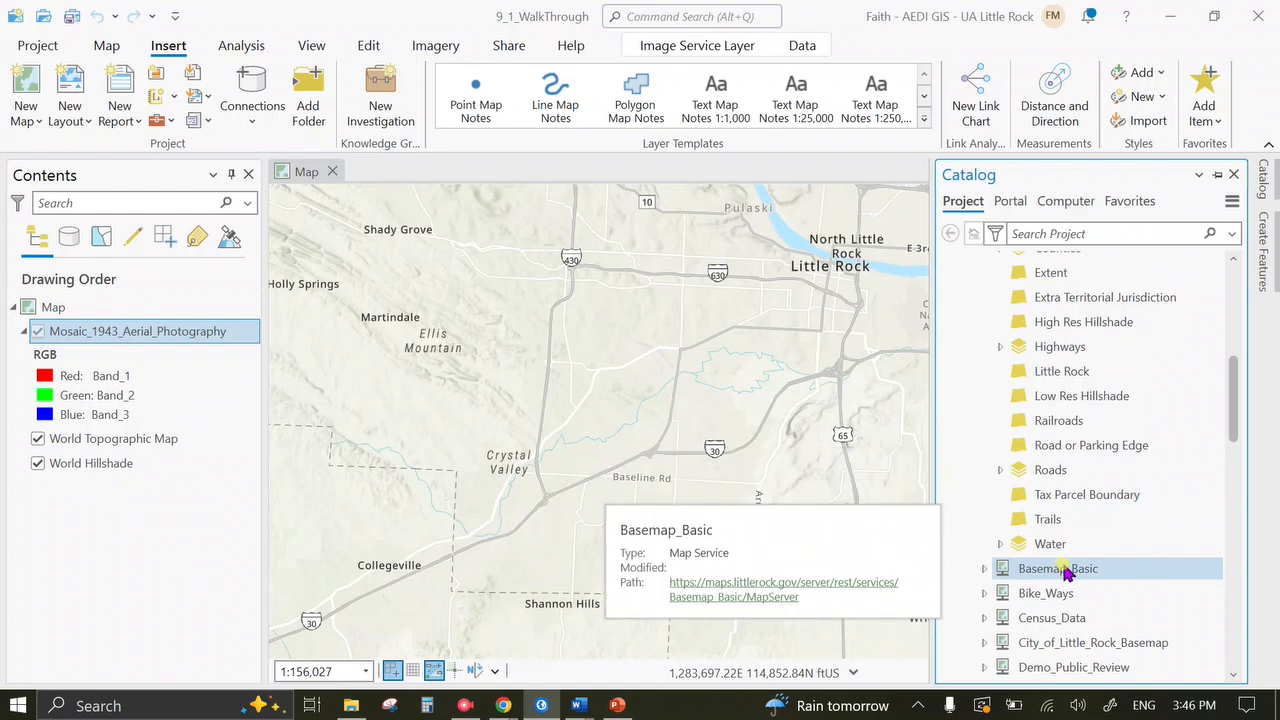
pyautogui.click(1000, 469)
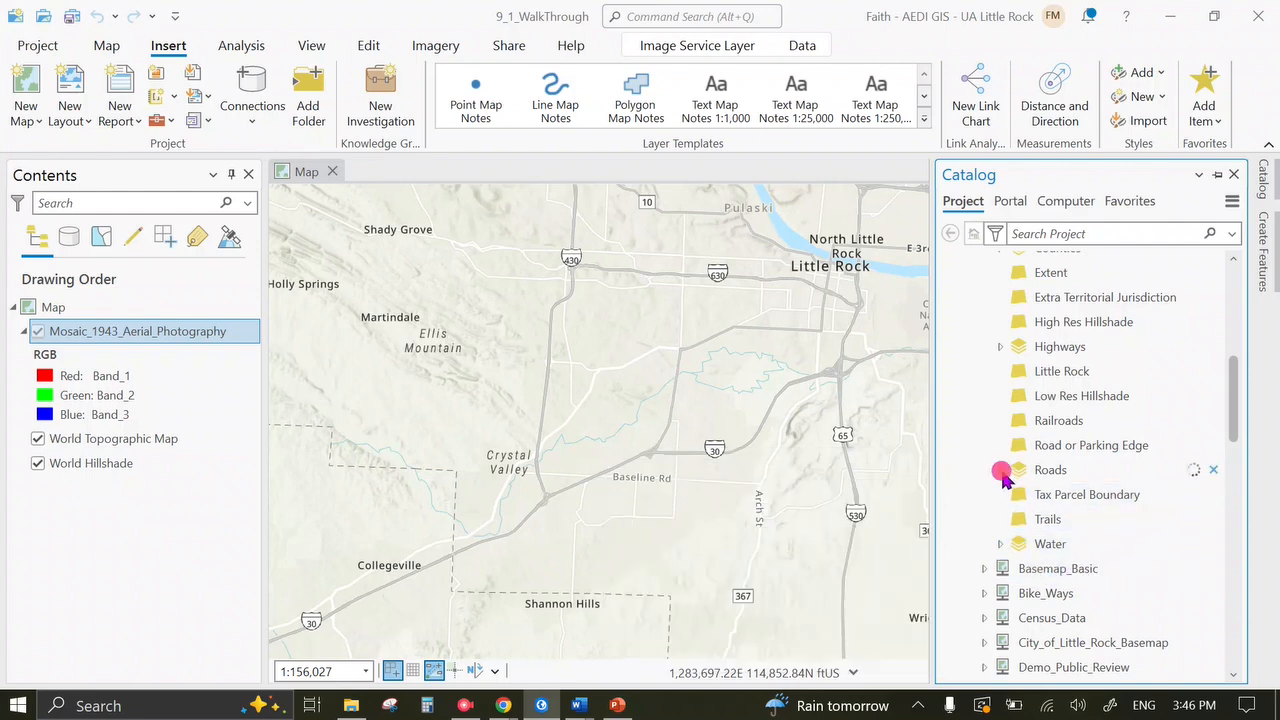
pyautogui.scroll(-1, 1210, 482)
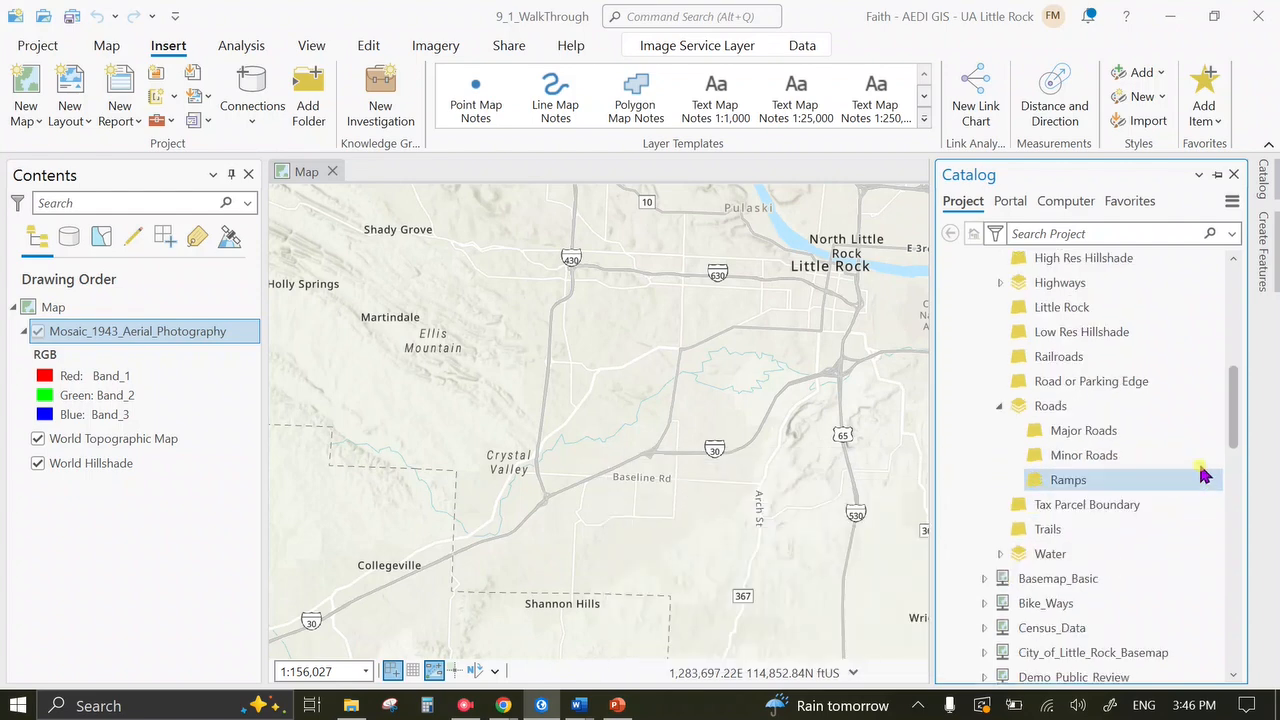
# Add the Major Roads and Minor Roads layers to the current map.
pyautogui.rightClick(1131, 434)
pyautogui.rightClick(1097, 458)
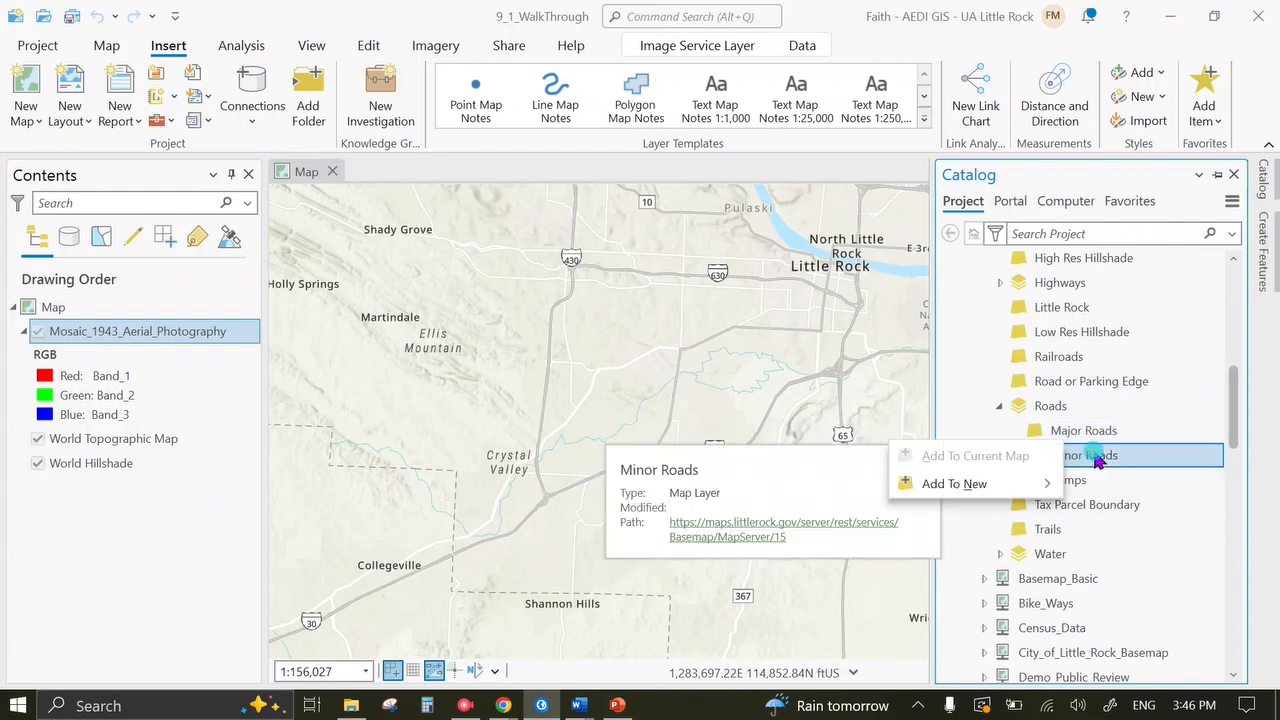
pyautogui.click(1020, 457)
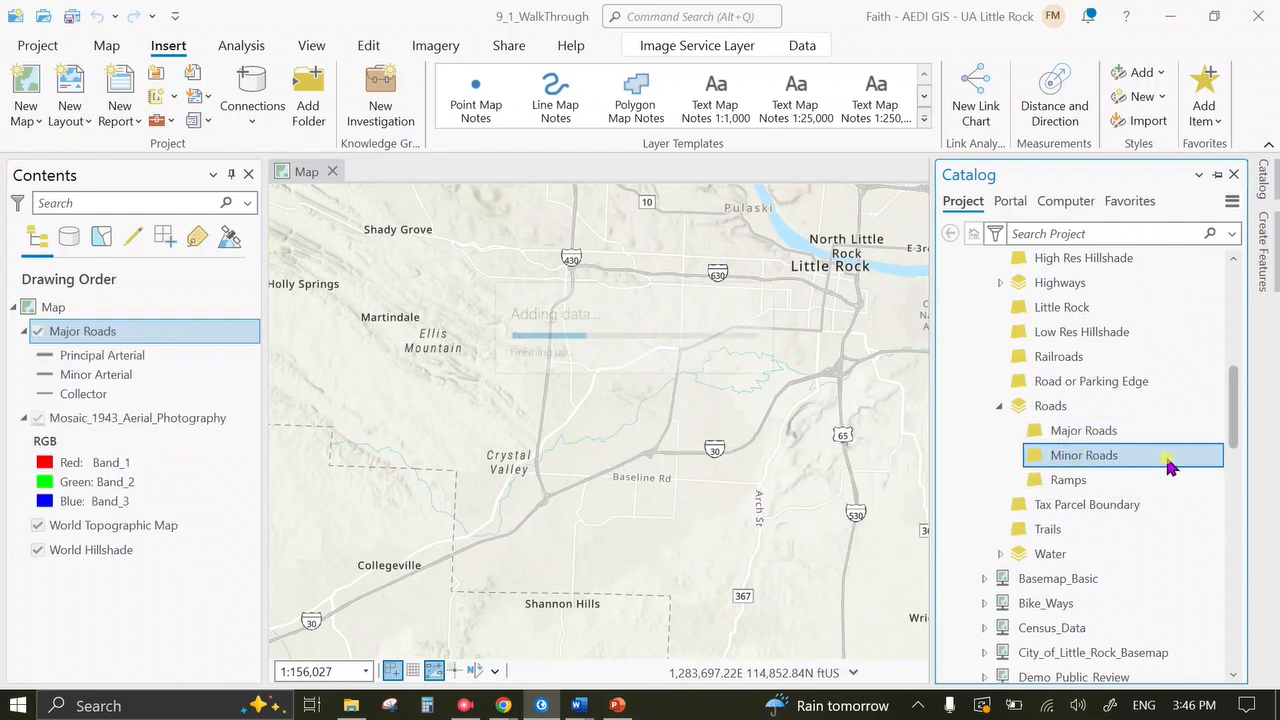
pyautogui.rightClick(1100, 463)
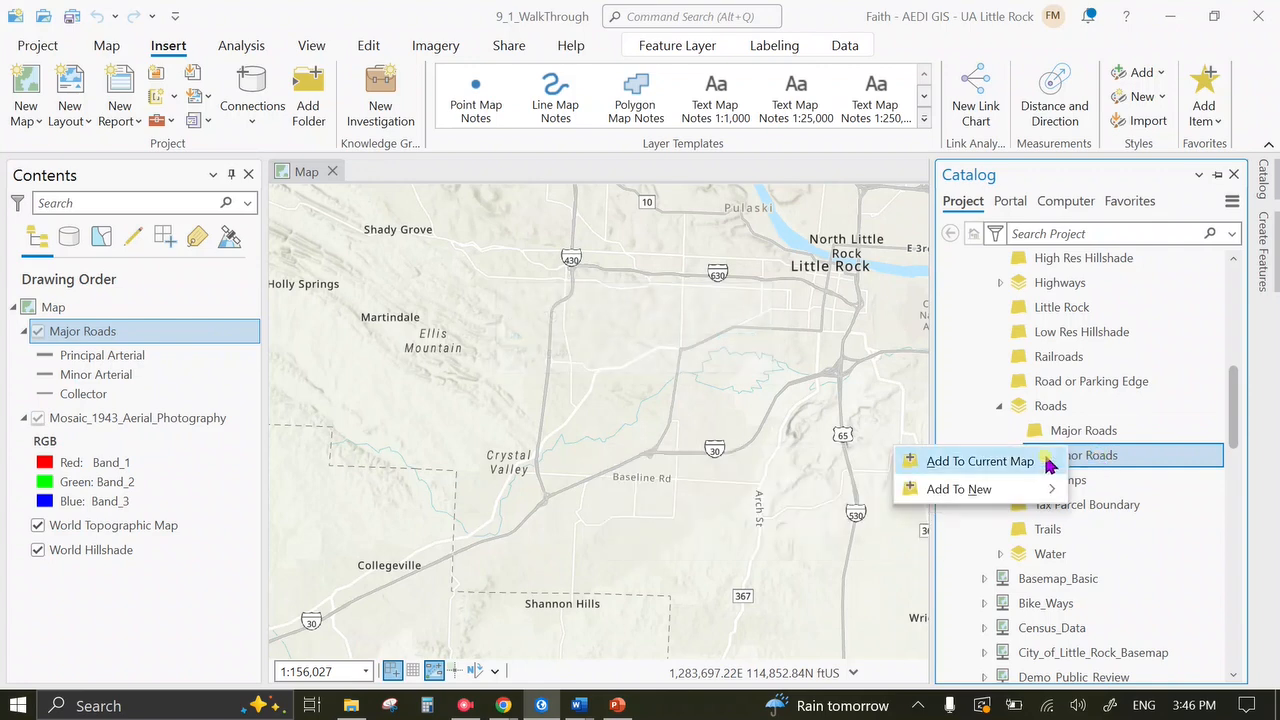
pyautogui.click(1010, 461)
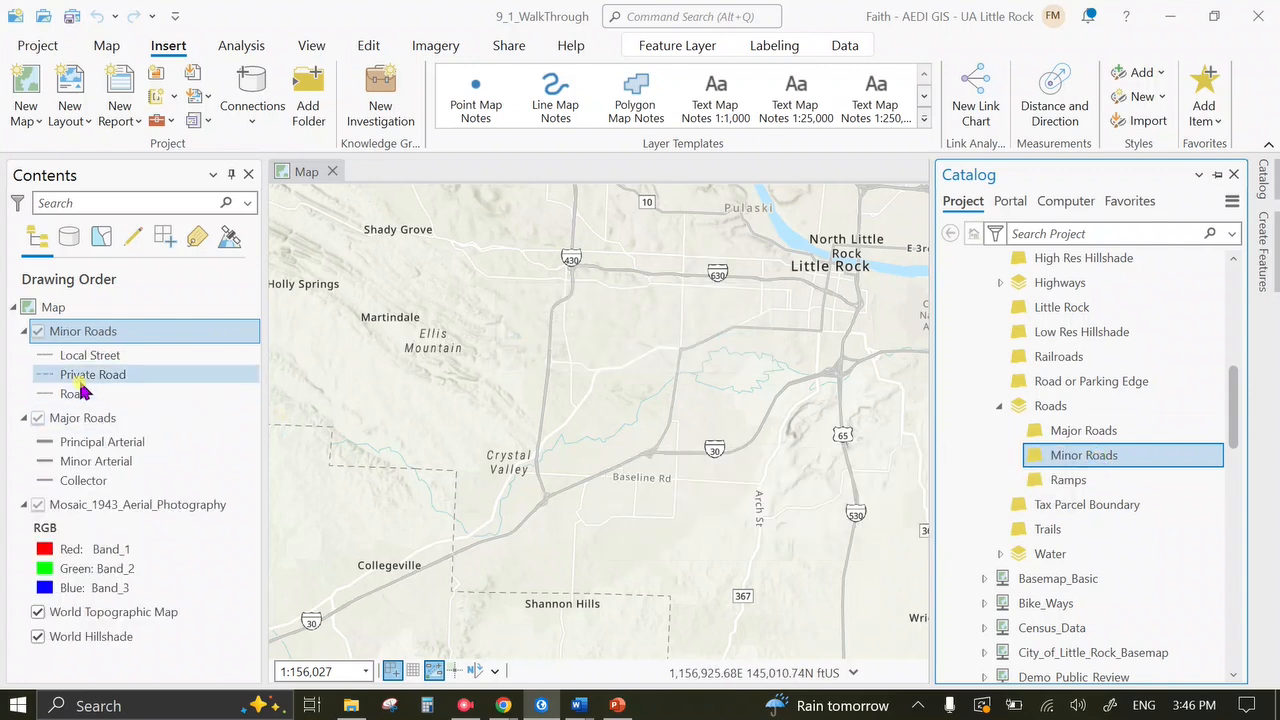
pyautogui.moveTo(664, 368); pyautogui.dragTo(654, 373)
# Zoom to central Little Rock and hide Mosaic_1943_Aerial_Photography, World Hillshade and World Topographic Map.
pyautogui.scroll(2, 743, 311)
pyautogui.scroll(2, 744, 310)
pyautogui.moveTo(740, 306); pyautogui.dragTo(612, 411)
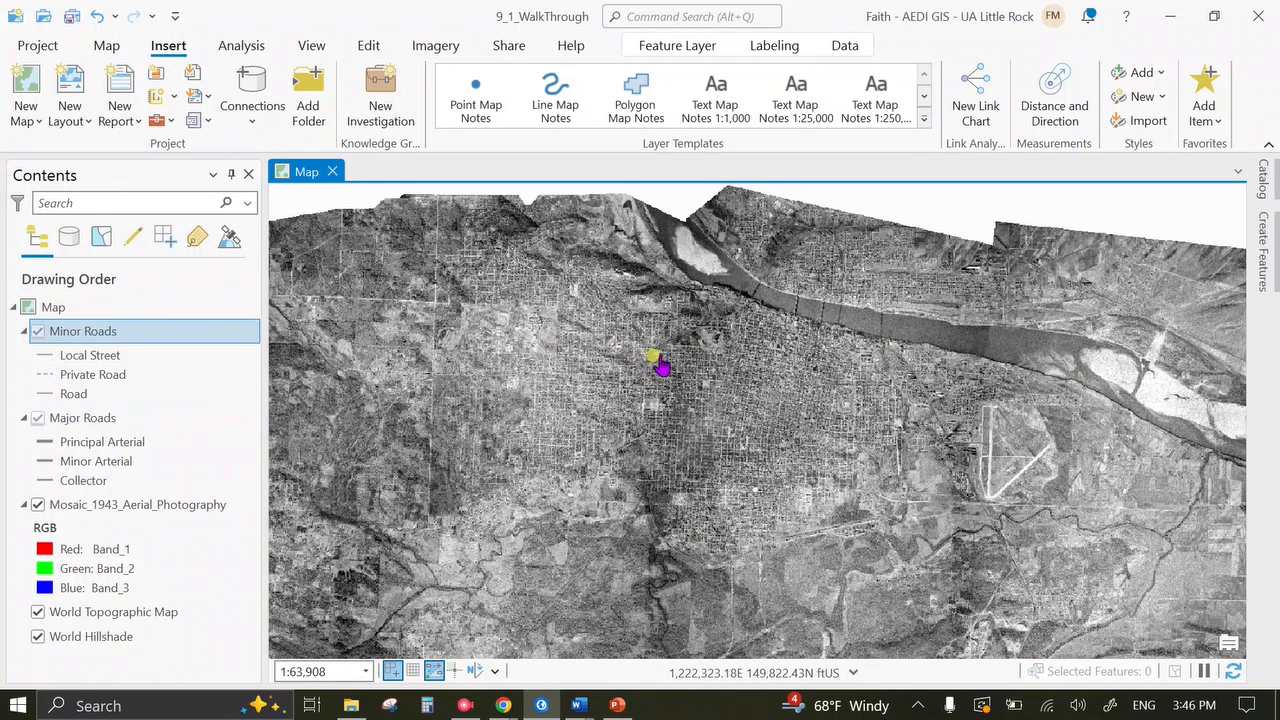
pyautogui.click(39, 505)
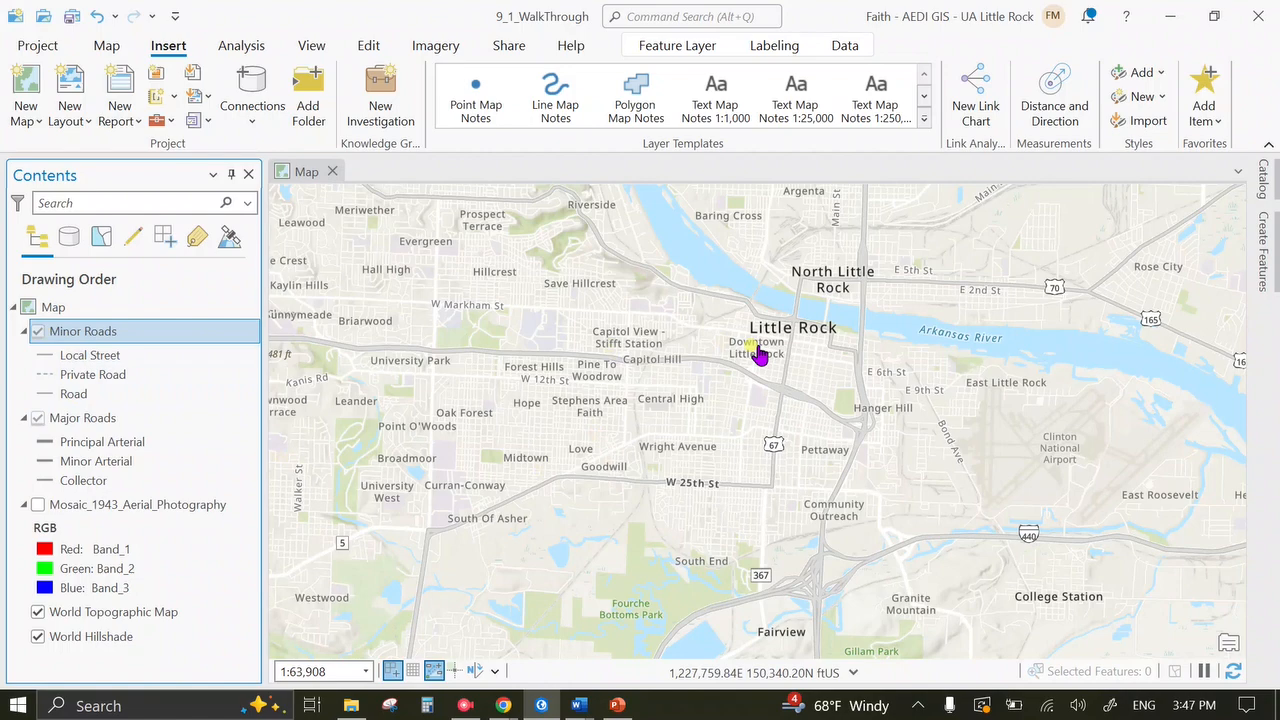
pyautogui.scroll(5, 760, 354)
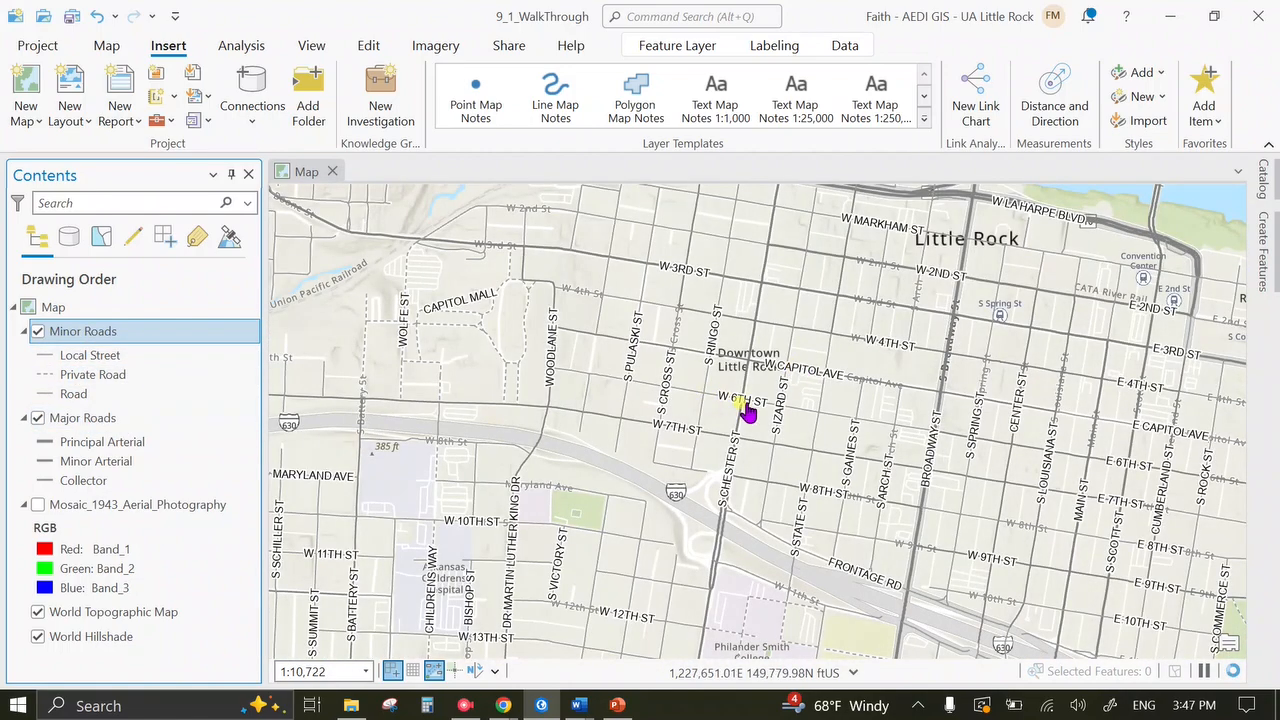
pyautogui.click(38, 637)
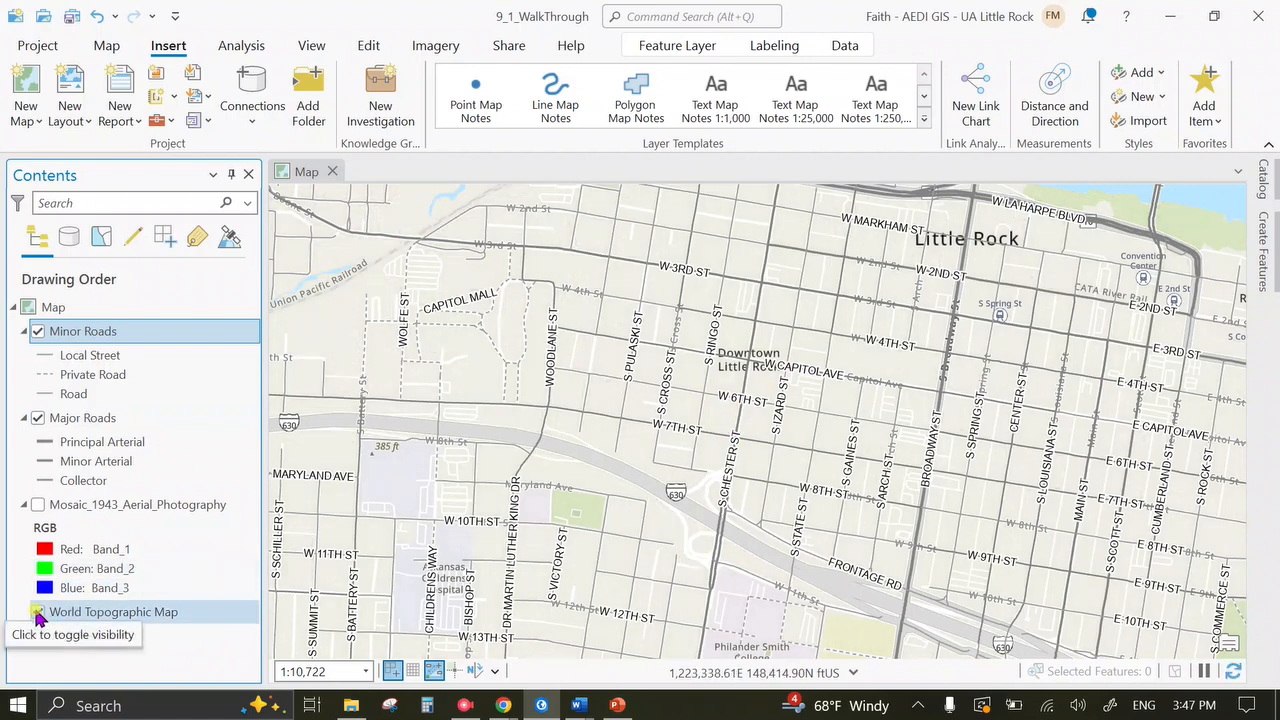
pyautogui.click(38, 613)
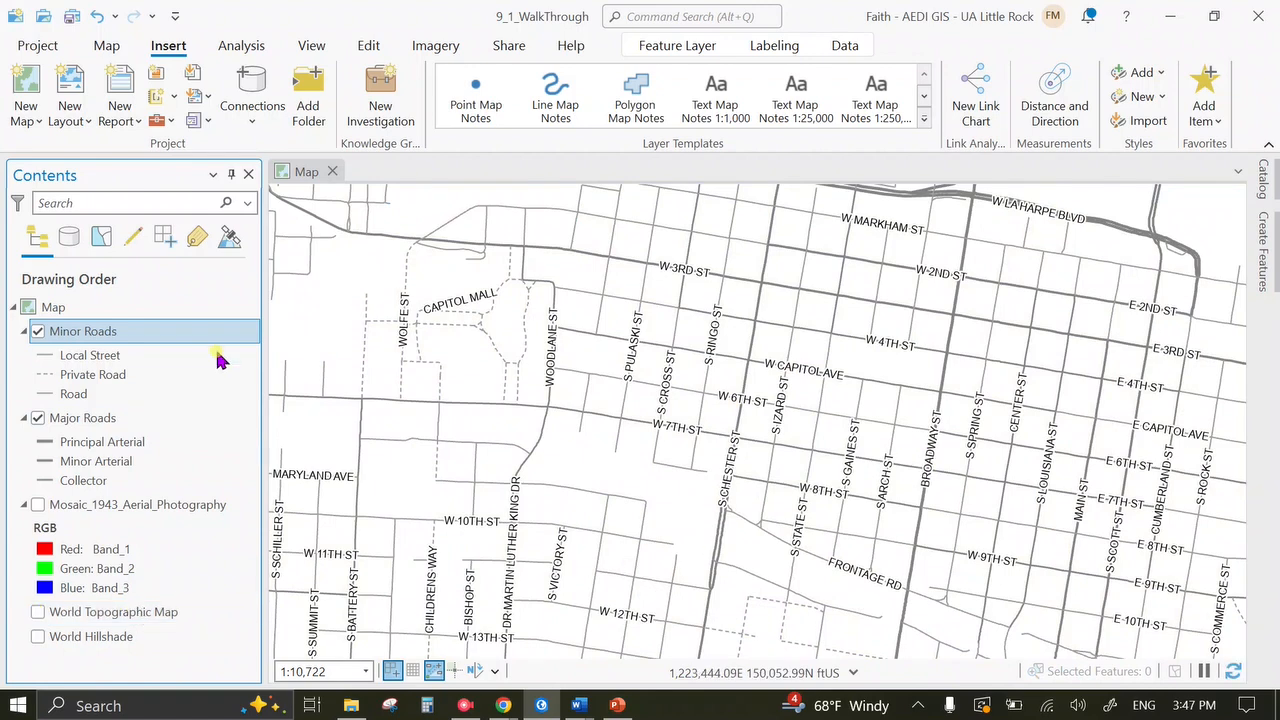
# Keep Minor Roads on, switch the basemap to Imagery, and pan slightly east.
pyautogui.click(36, 334)
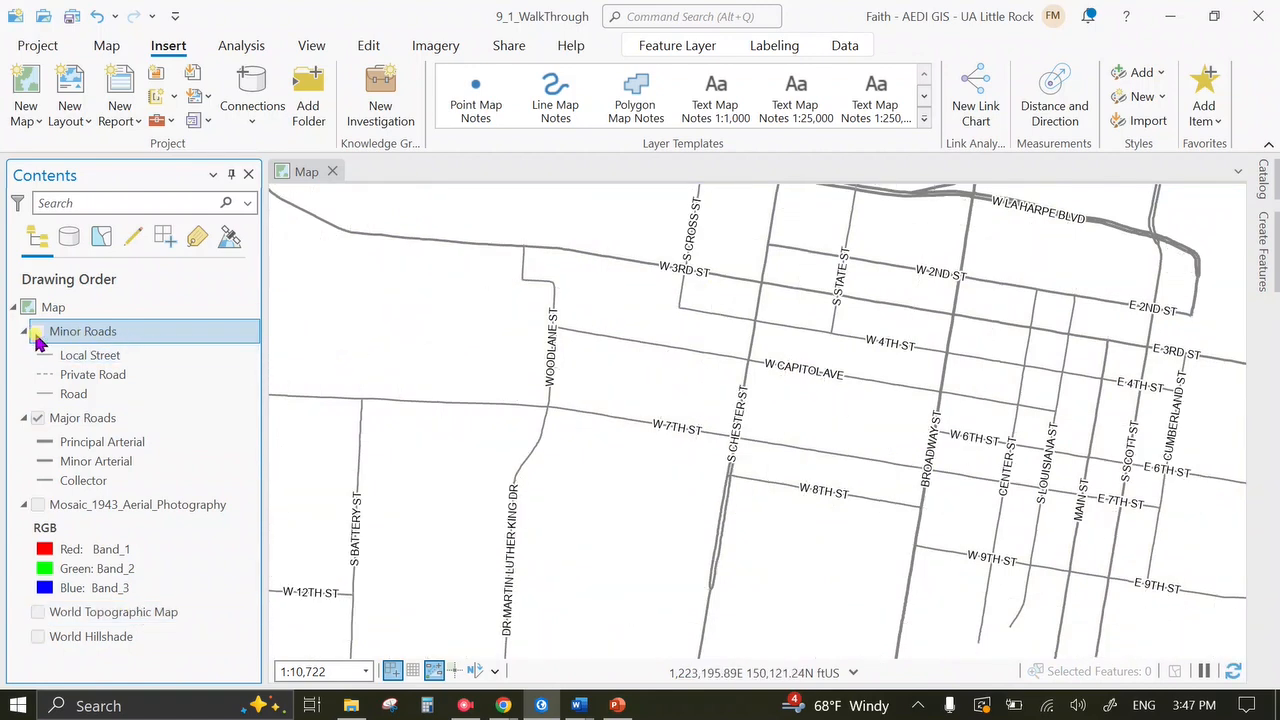
pyautogui.click(36, 333)
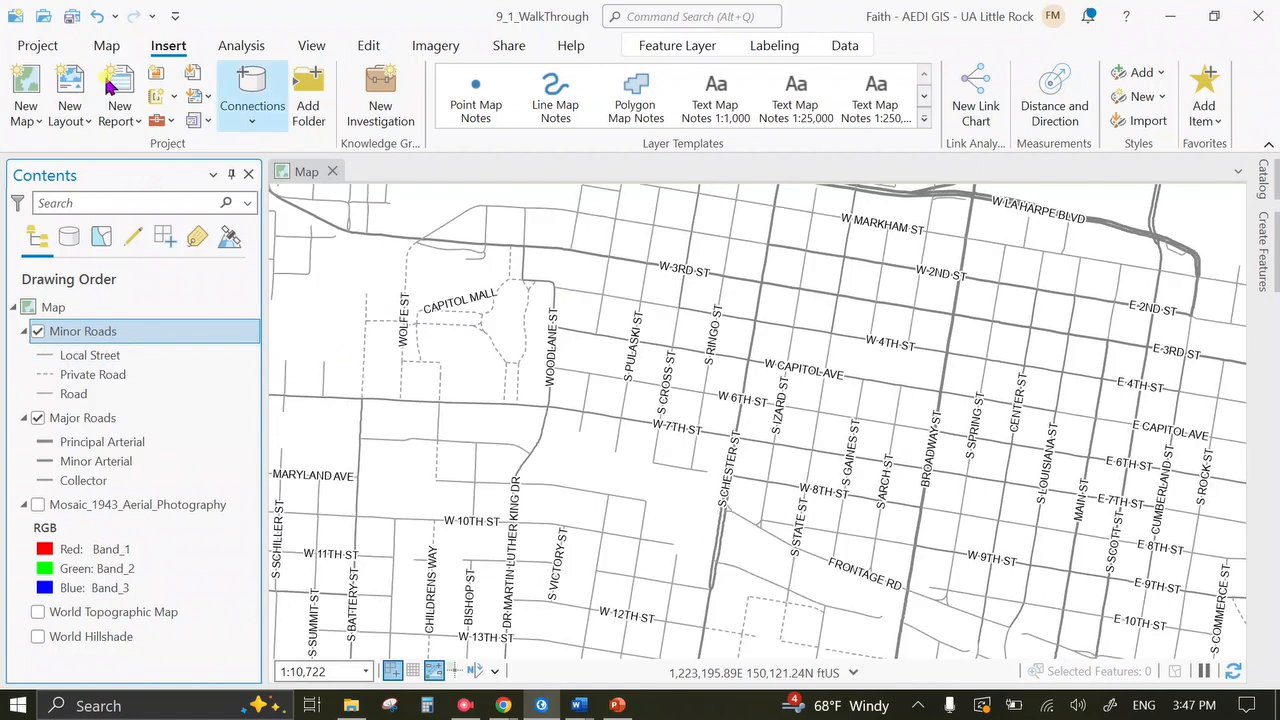
pyautogui.click(104, 45)
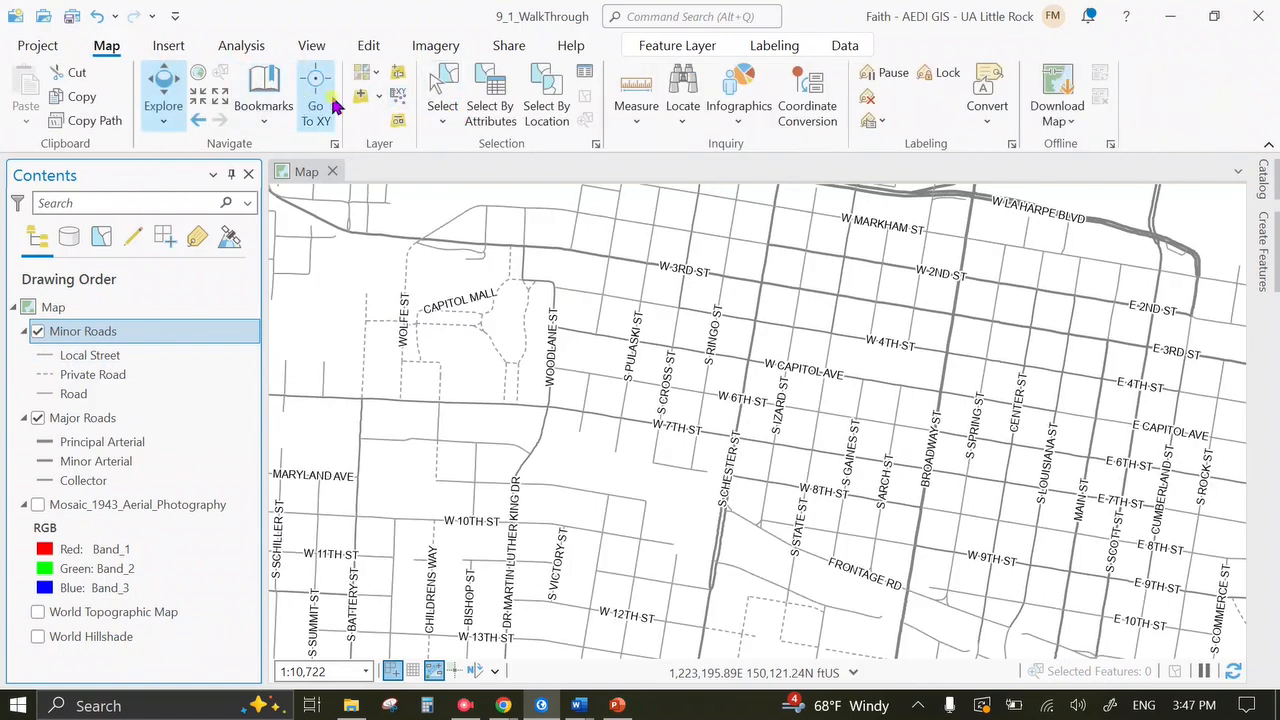
pyautogui.click(375, 76)
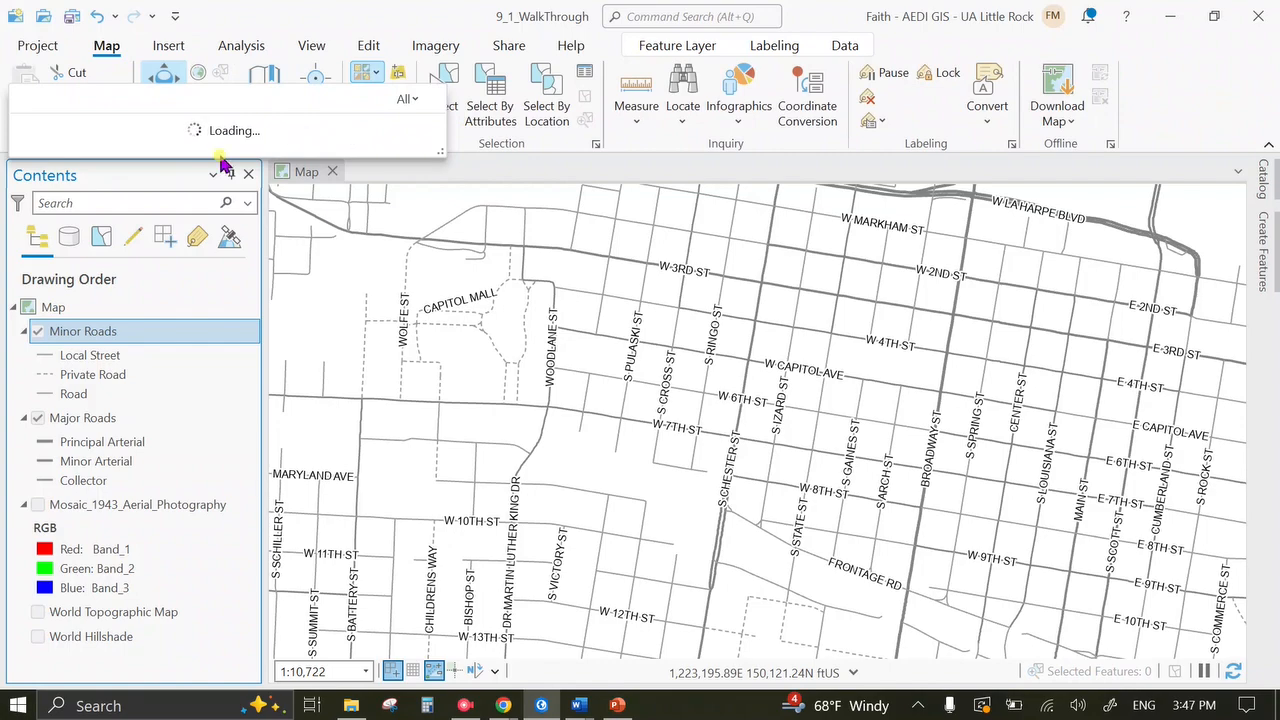
pyautogui.click(86, 198)
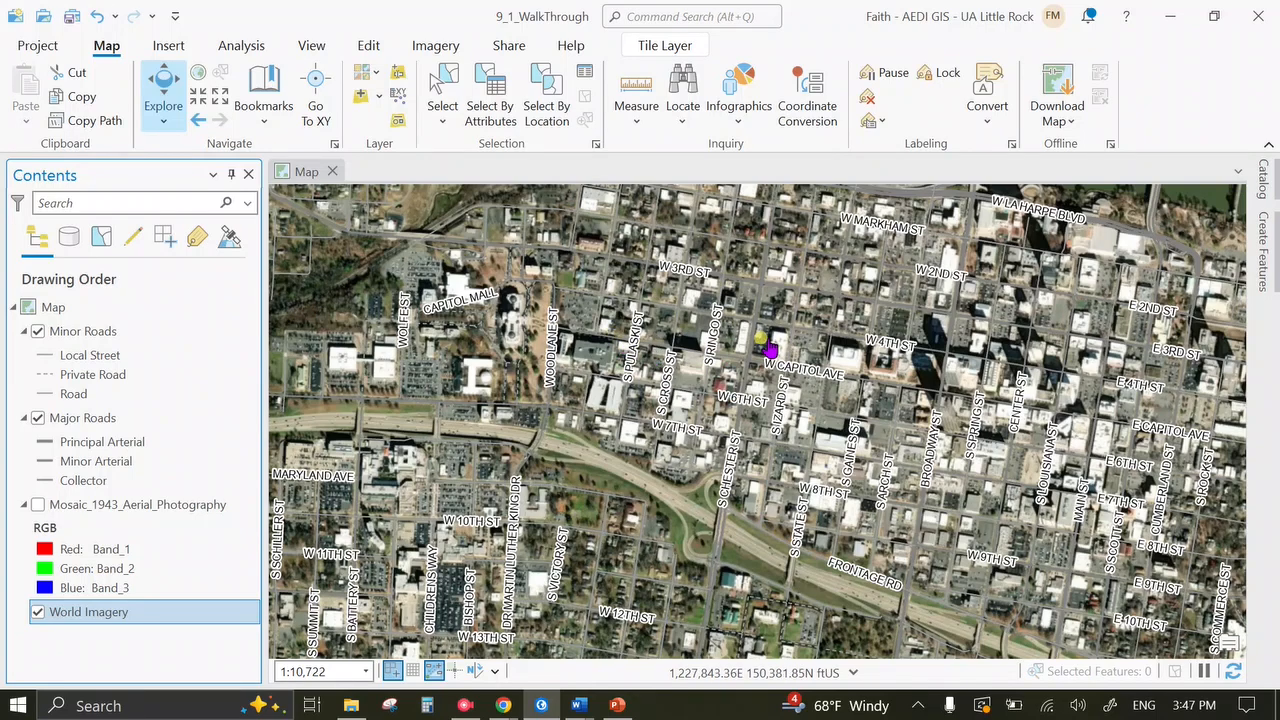
pyautogui.moveTo(850, 422); pyautogui.dragTo(662, 402)
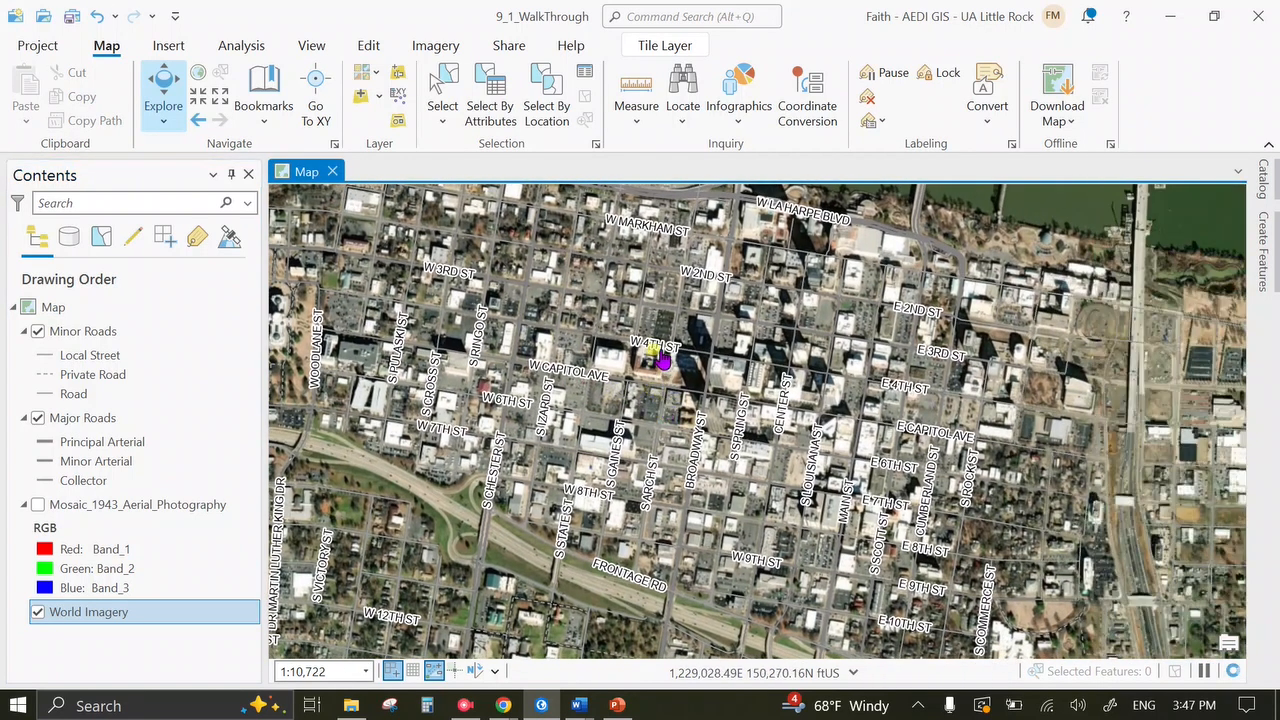
# Give Local Street the Minor Road line style at 2 pt width in pale yellow.
pyautogui.click(50, 358)
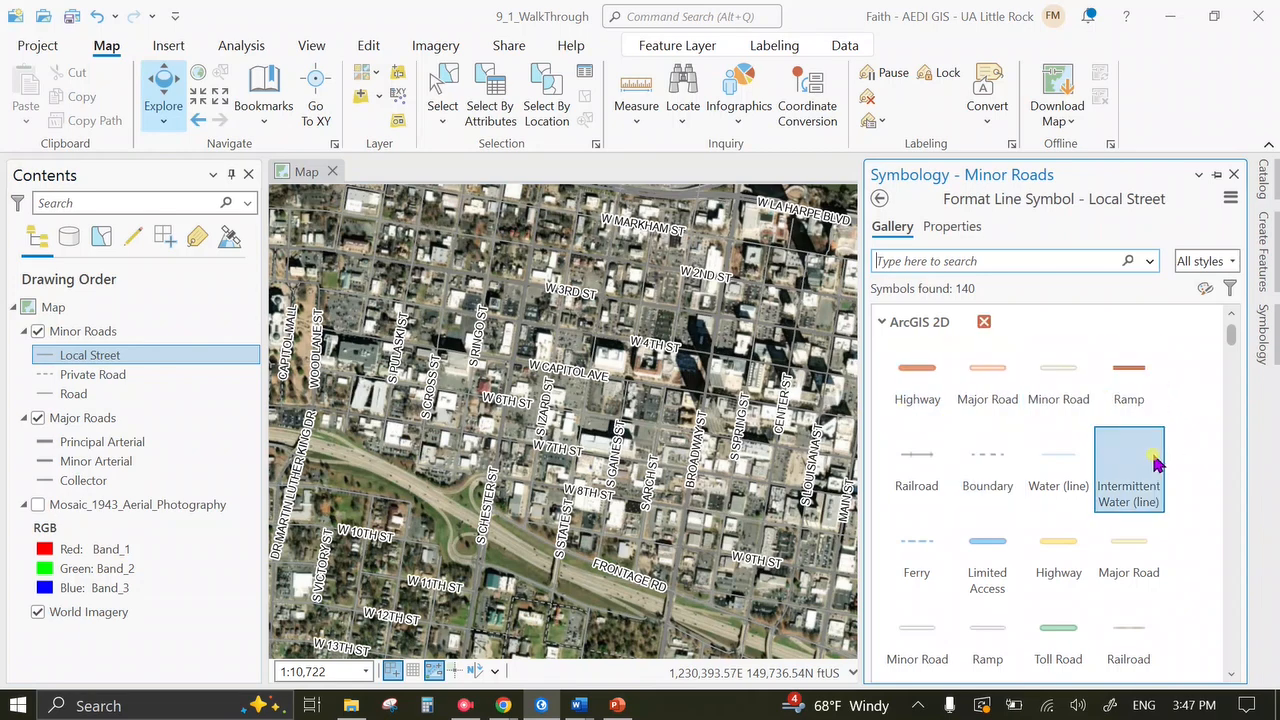
pyautogui.click(1060, 385)
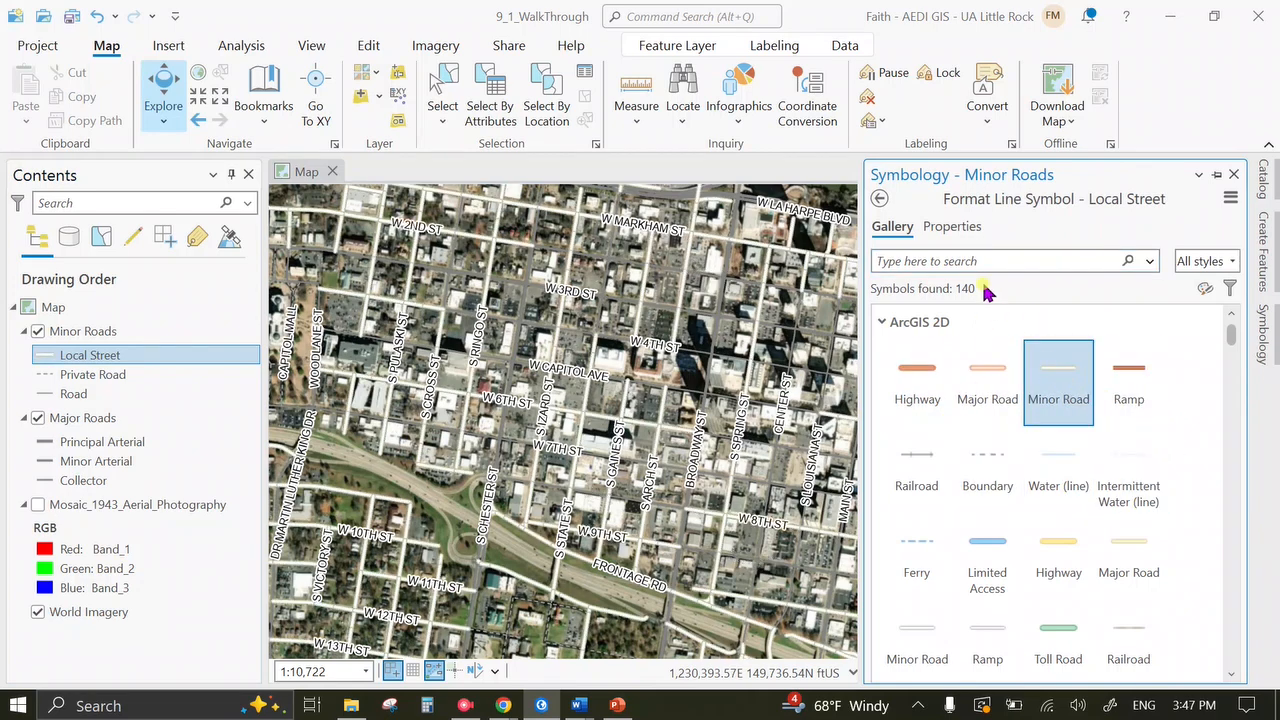
pyautogui.click(960, 230)
pyautogui.click(1225, 366)
pyautogui.click(1228, 363)
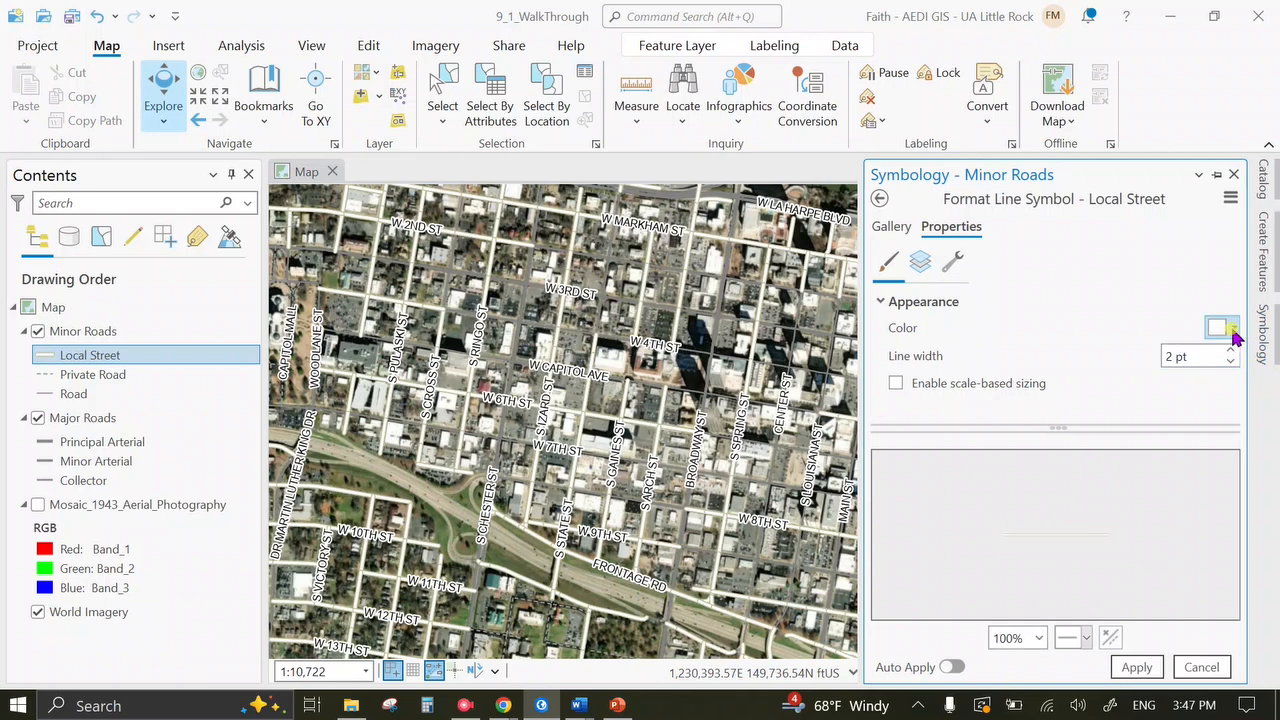
pyautogui.click(1234, 330)
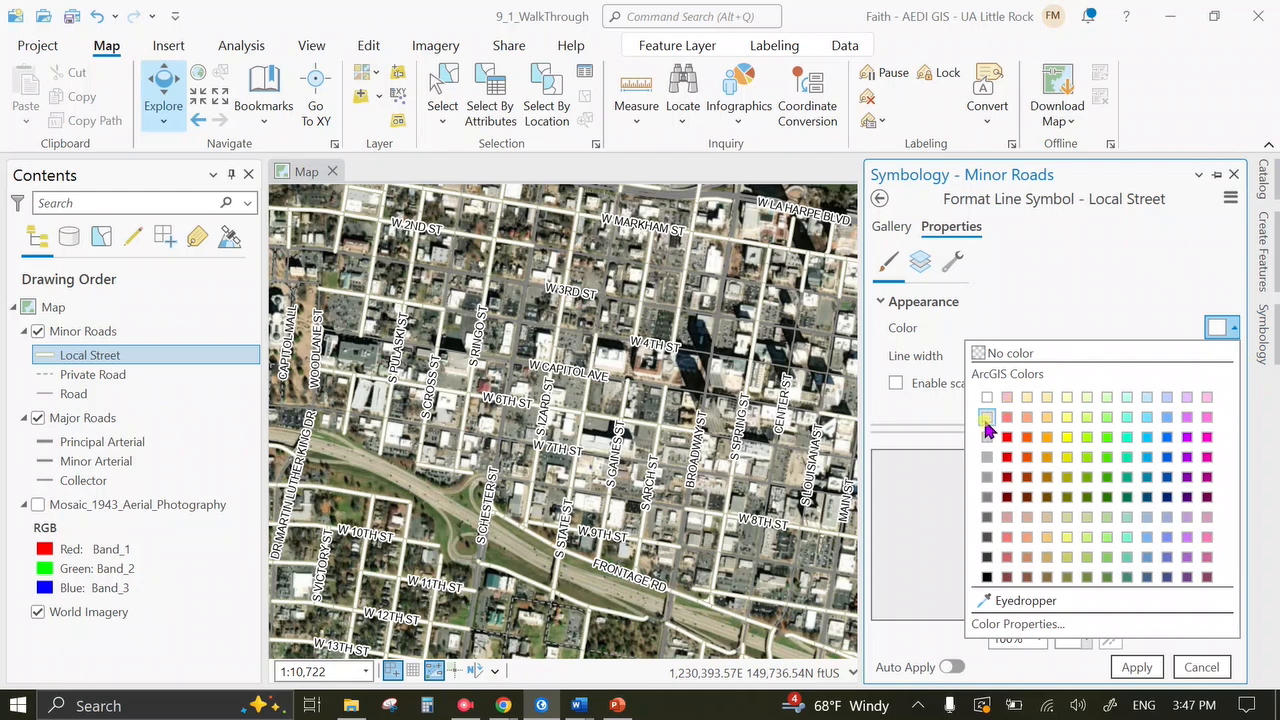
pyautogui.click(986, 399)
pyautogui.click(1136, 666)
pyautogui.moveTo(714, 453); pyautogui.dragTo(700, 445)
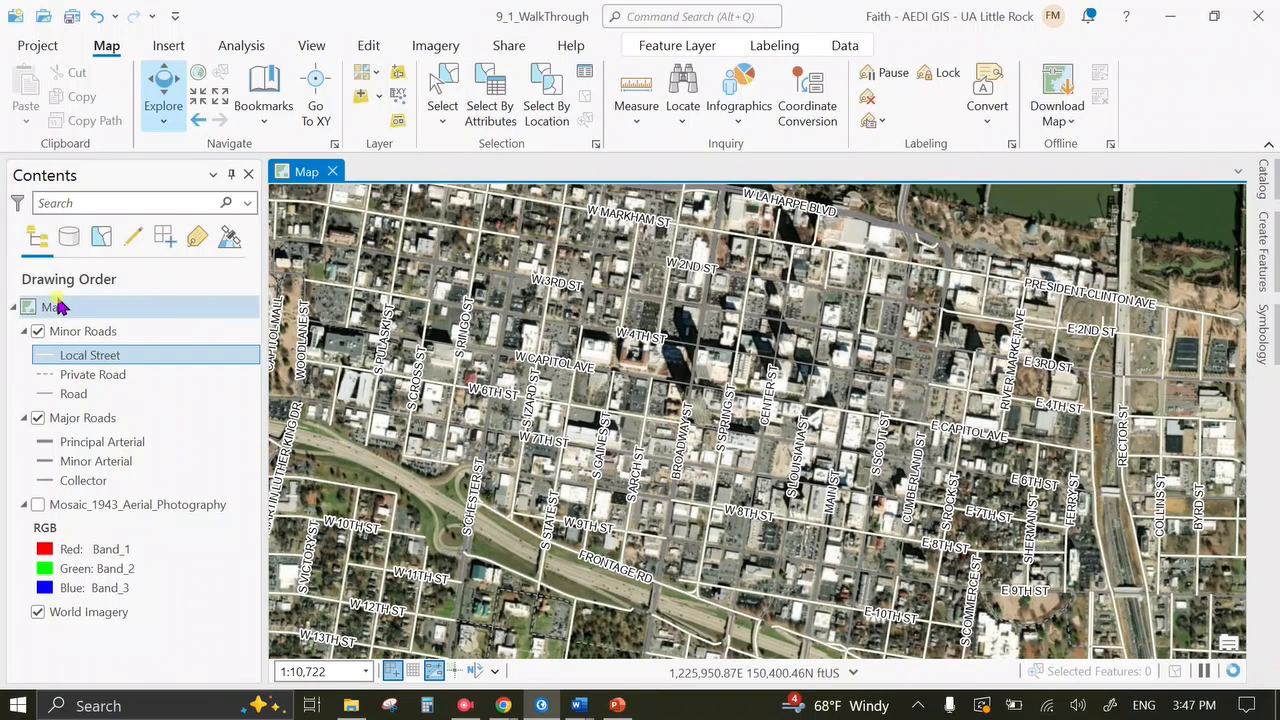
pyautogui.click(45, 374)
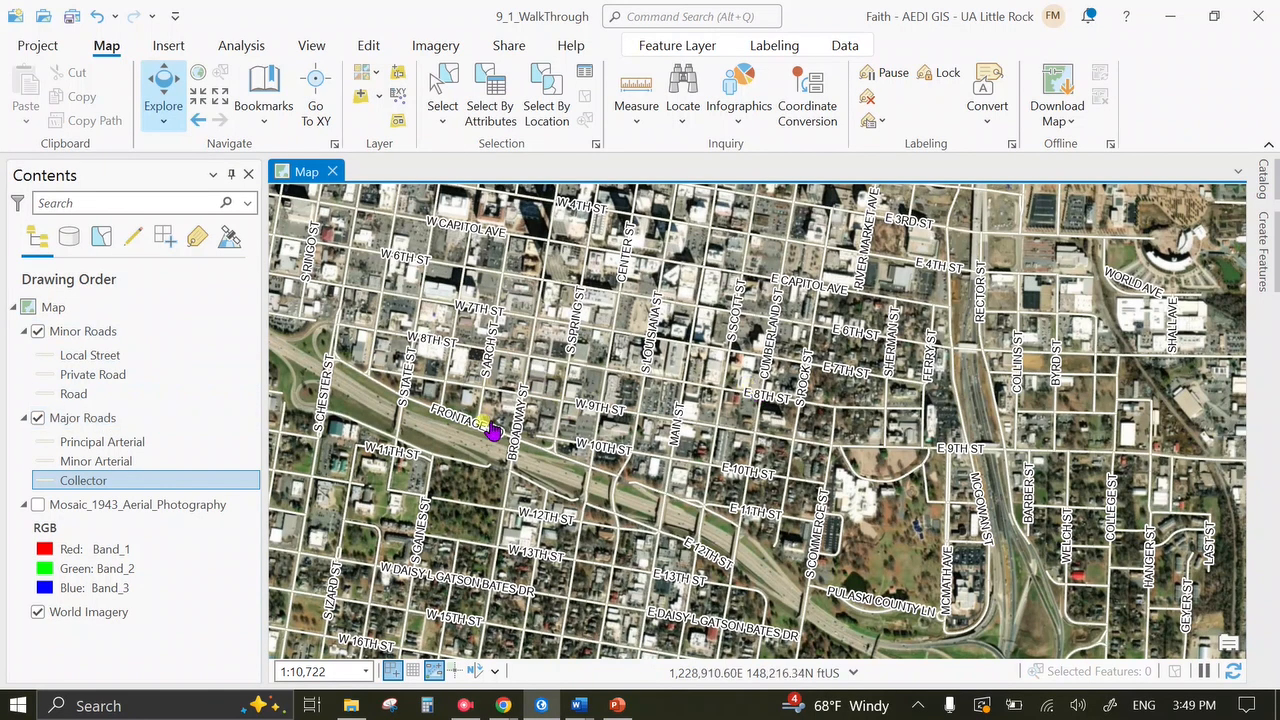
# Turn Mosaic_1943_Aerial_Photography back on and bring MacArthur Park into view.
pyautogui.scroll(2, 623, 477)
pyautogui.moveTo(723, 420); pyautogui.dragTo(665, 388)
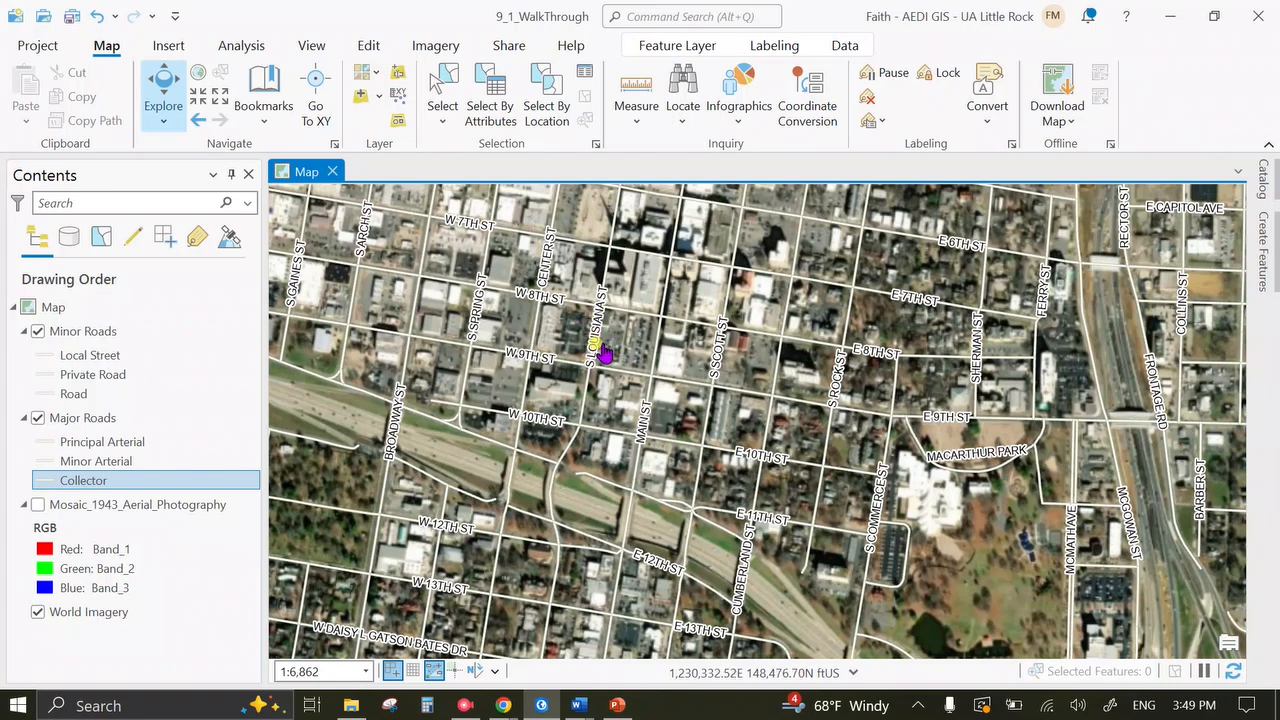
pyautogui.click(38, 504)
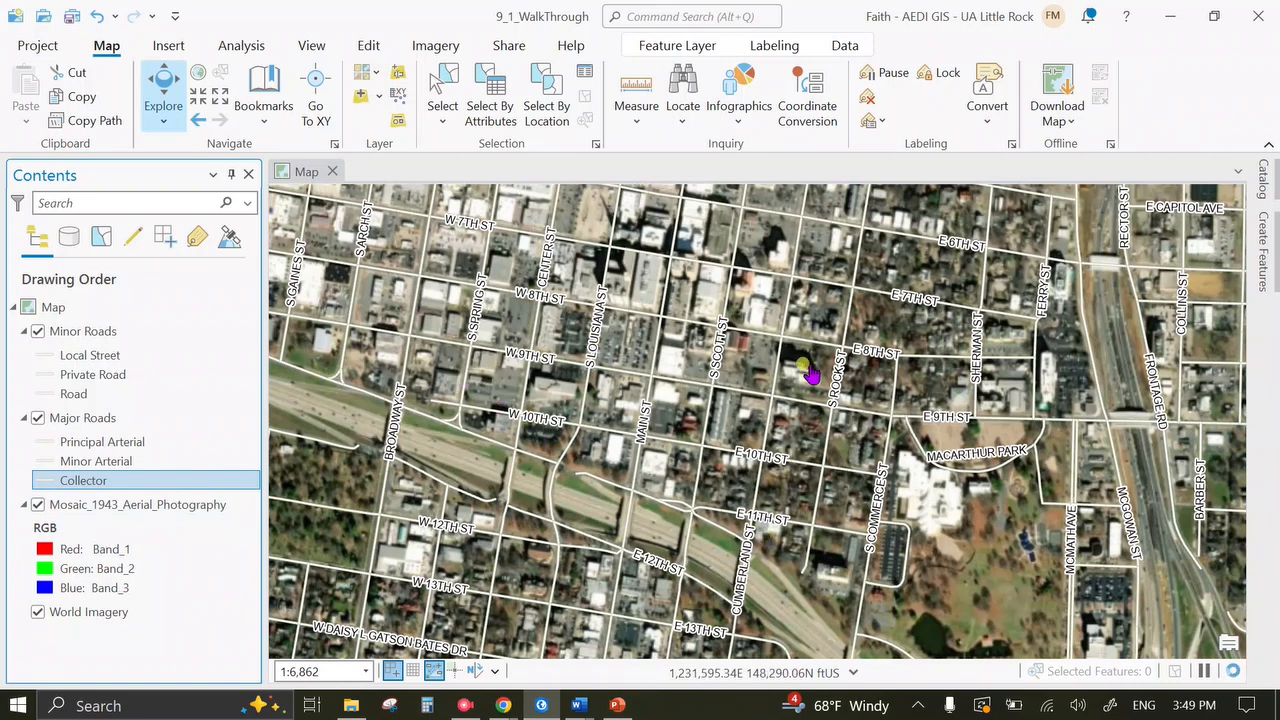
pyautogui.scroll(4, 867, 441)
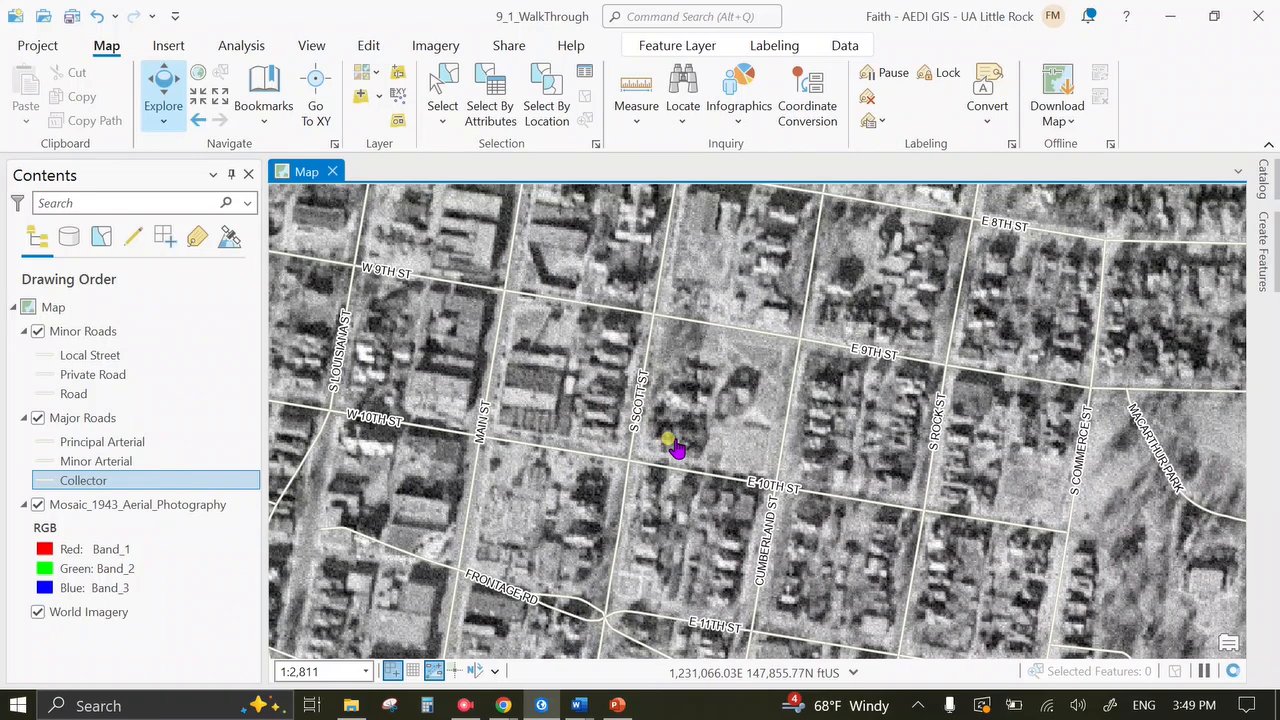
pyautogui.scroll(-1, 676, 446)
pyautogui.scroll(-1, 676, 446)
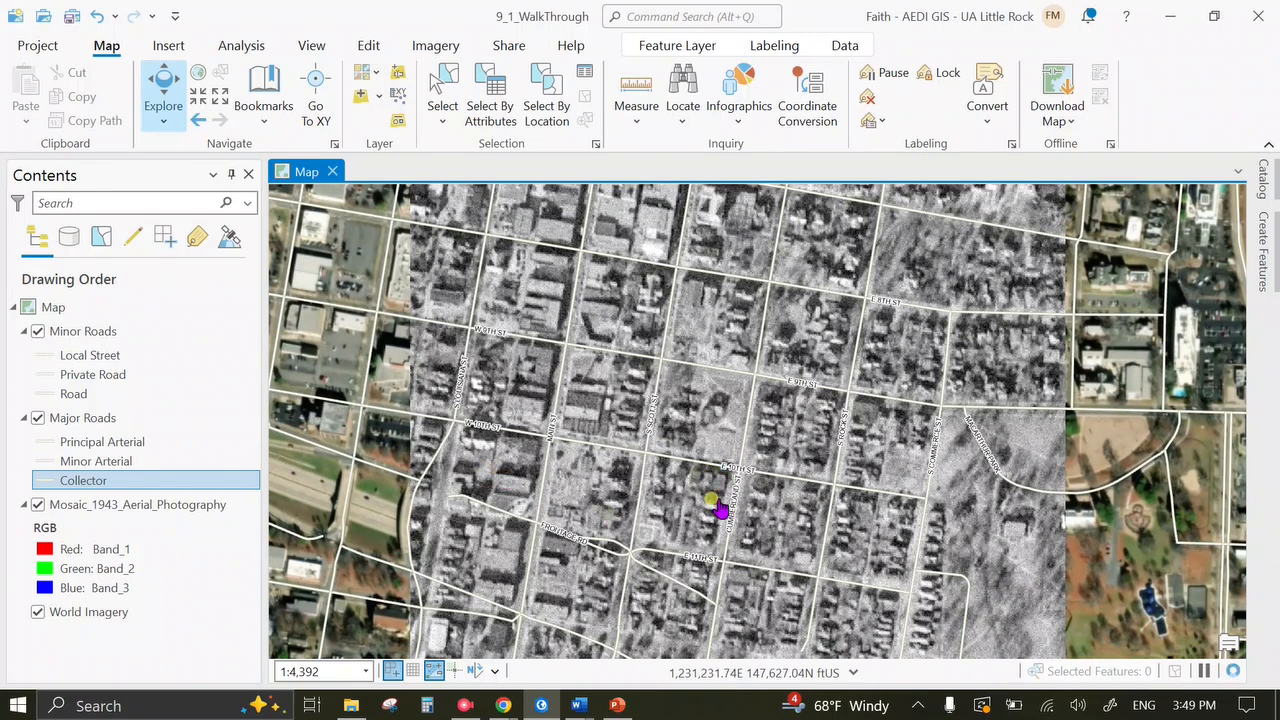
pyautogui.moveTo(785, 565); pyautogui.dragTo(612, 372)
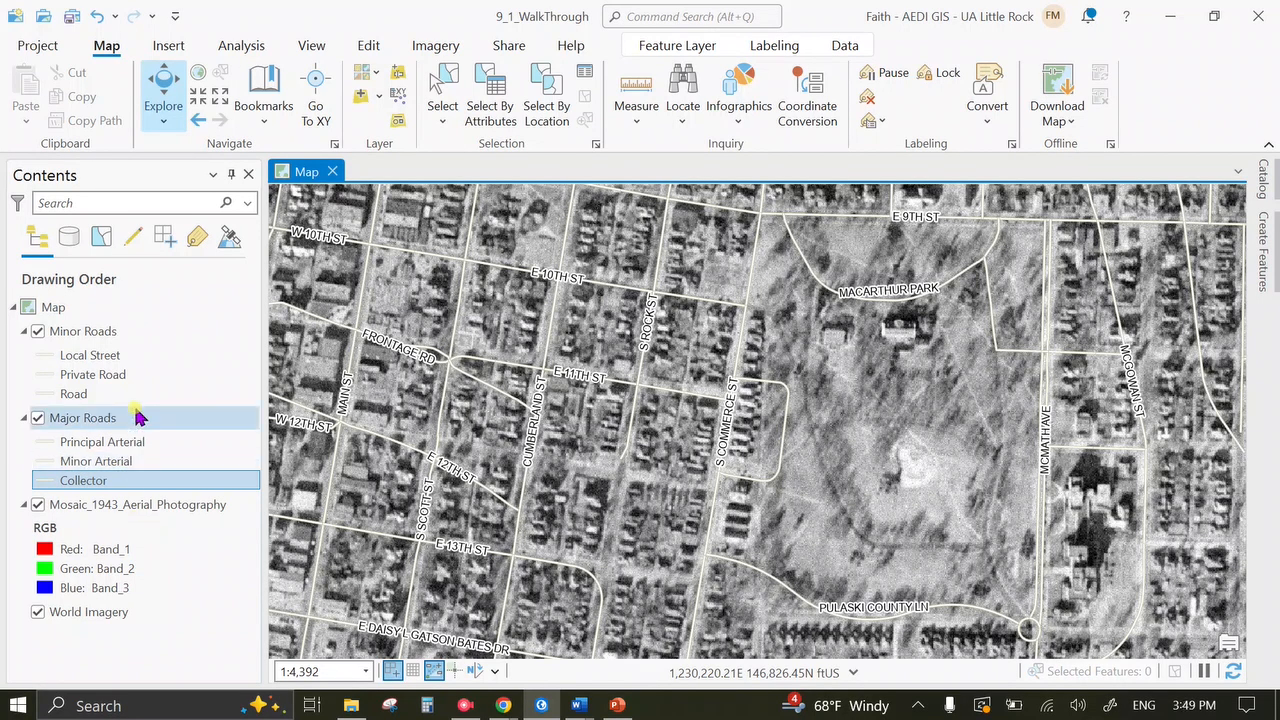
pyautogui.click(463, 705)
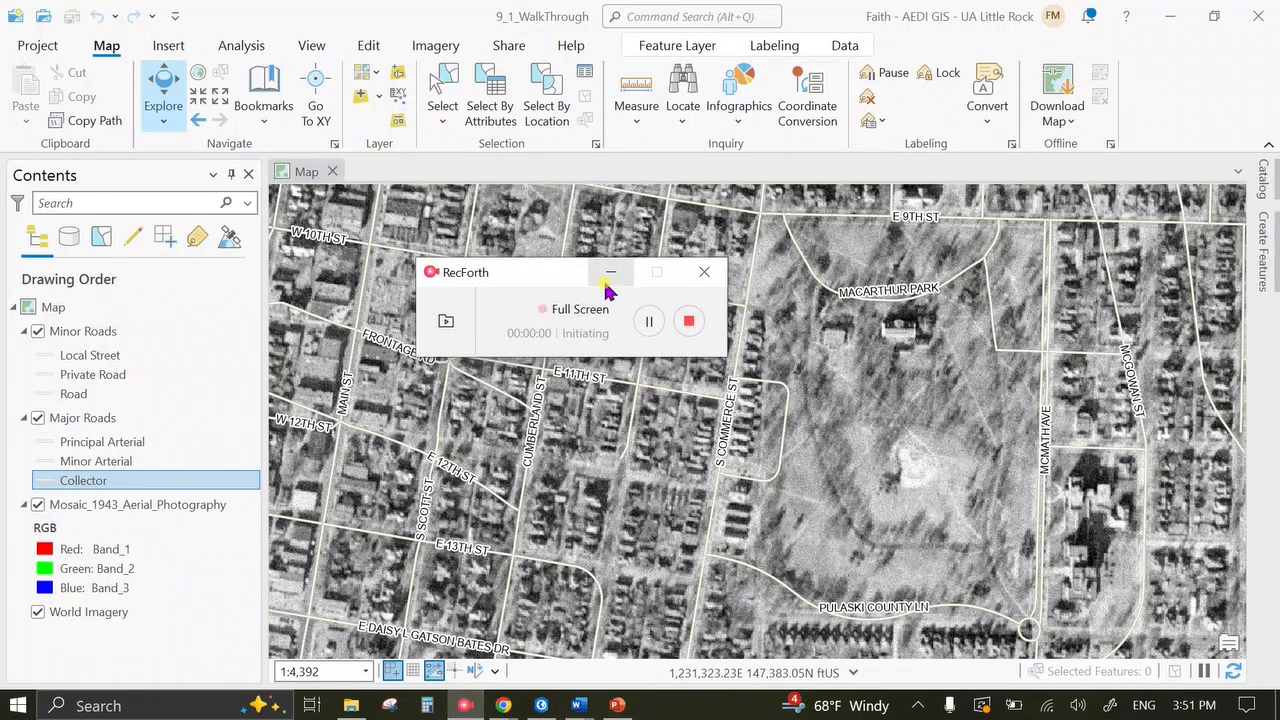
# Open the Catalog pane beside the map to view the project's maps, databases and folders.
pyautogui.click(611, 272)
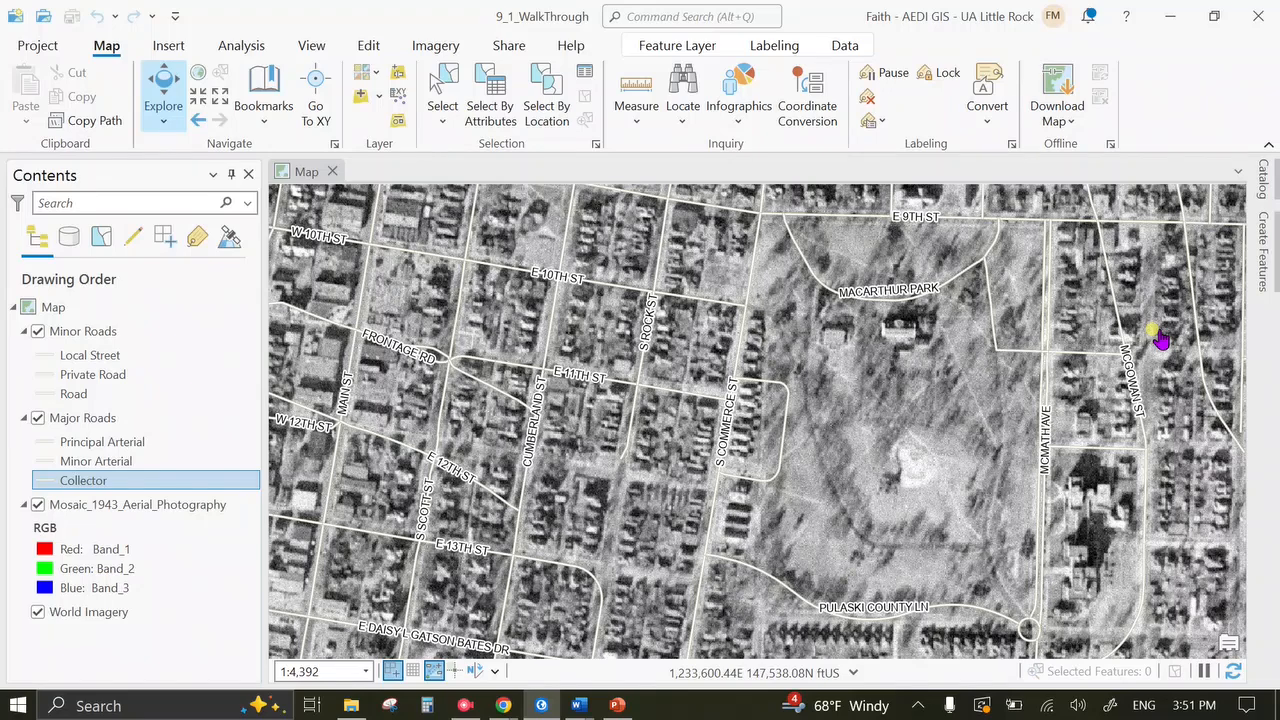
pyautogui.click(1265, 186)
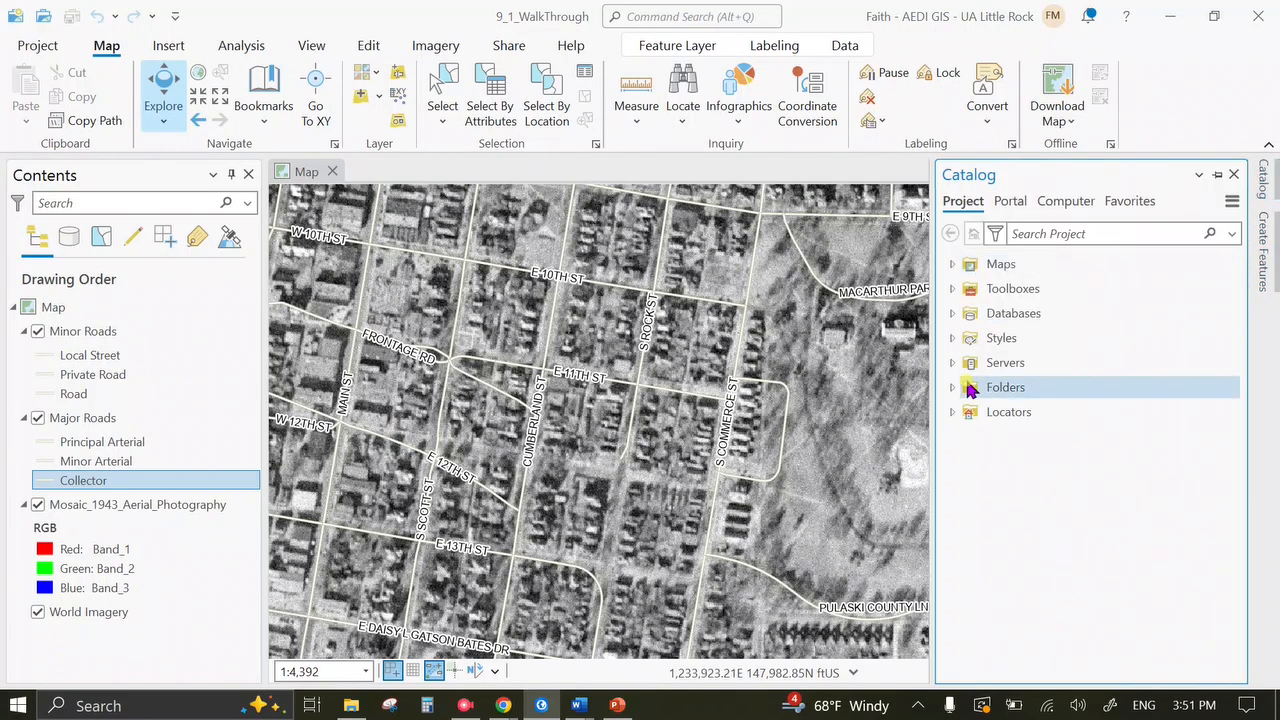
pyautogui.click(182, 48)
# Add a folder connection to Desktop > GIS1_2024 - Shortcut > Week_9 > 9_1_SanbornMaps.
pyautogui.click(308, 85)
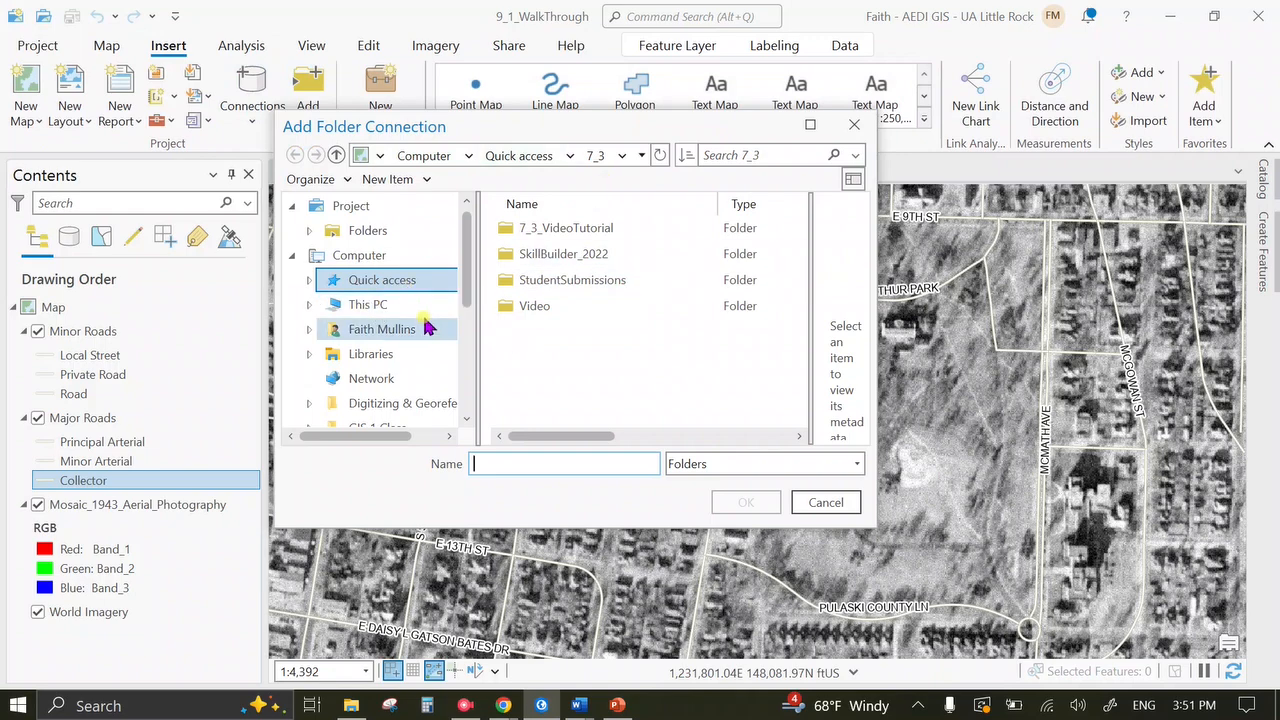
pyautogui.click(425, 308)
pyautogui.doubleClick(540, 254)
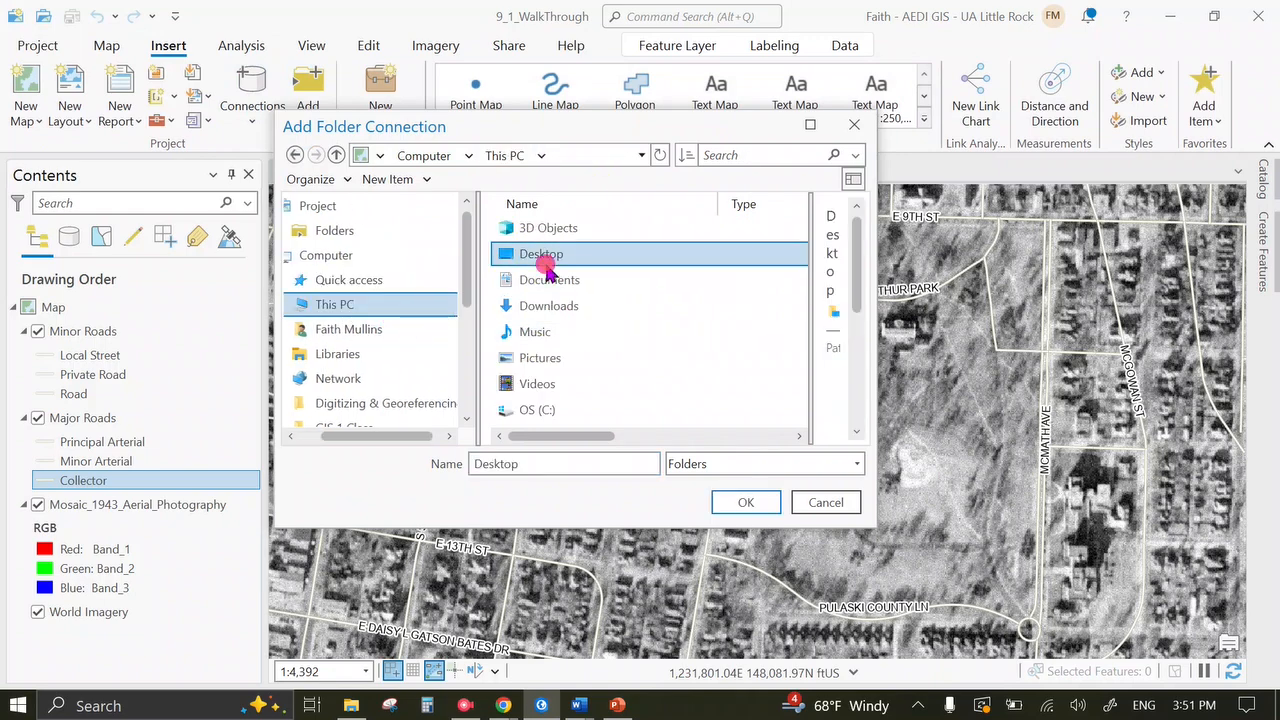
pyautogui.doubleClick(634, 410)
pyautogui.scroll(-2, 634, 413)
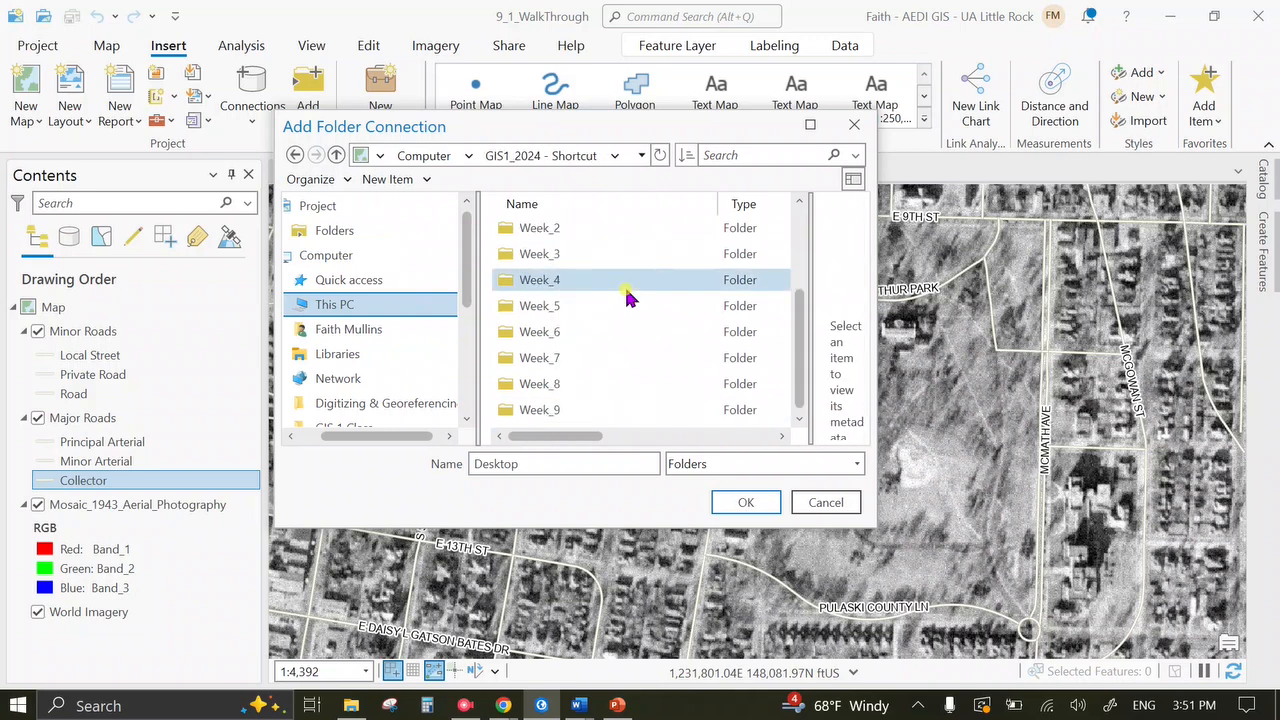
pyautogui.doubleClick(631, 411)
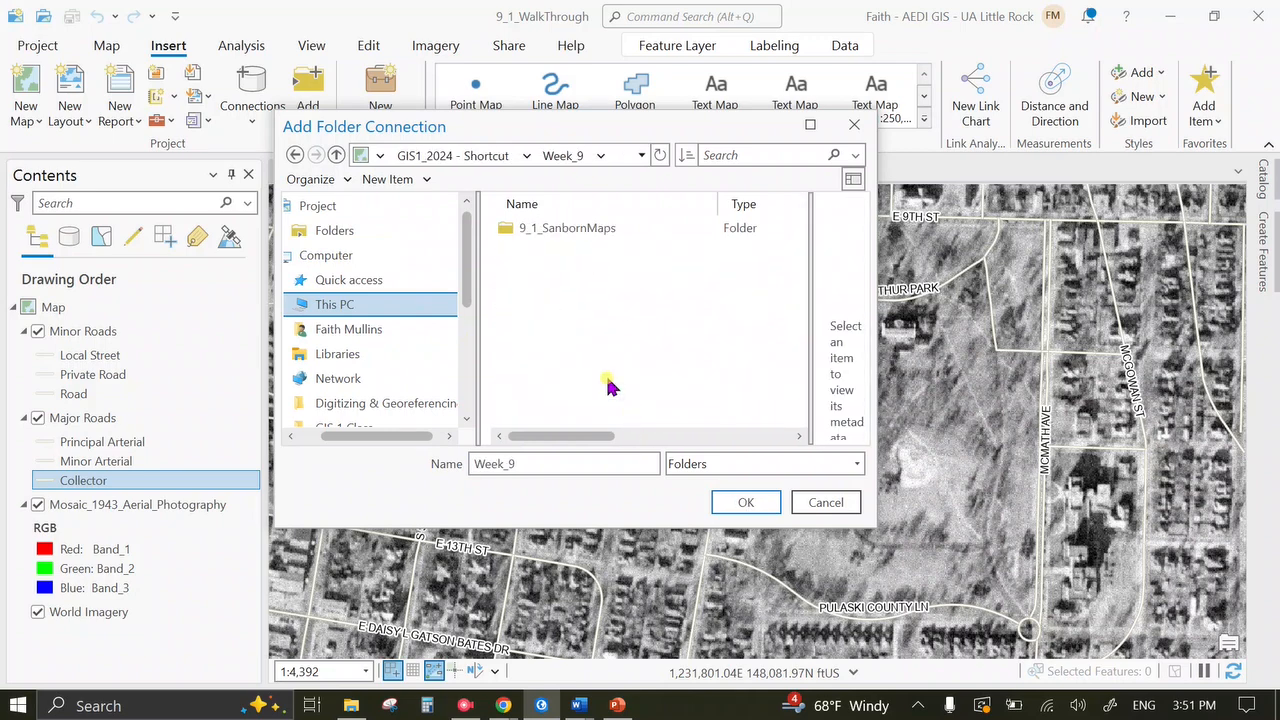
pyautogui.doubleClick(608, 228)
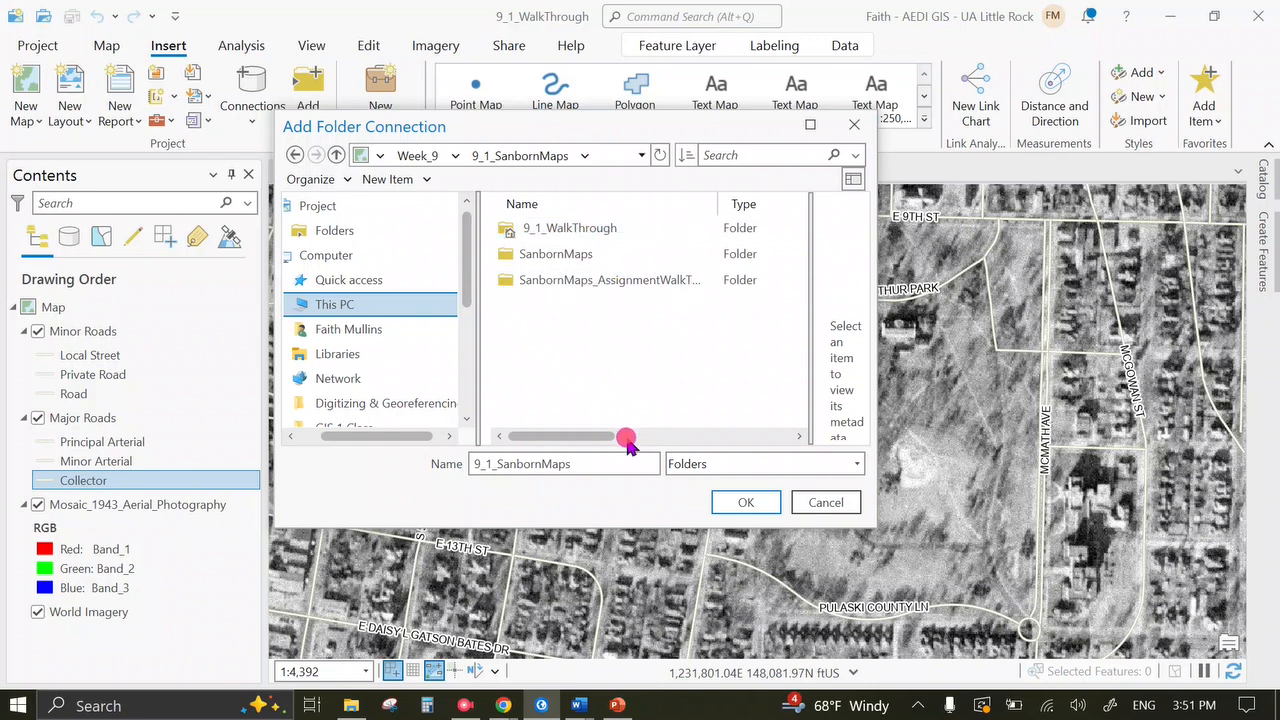
pyautogui.click(746, 502)
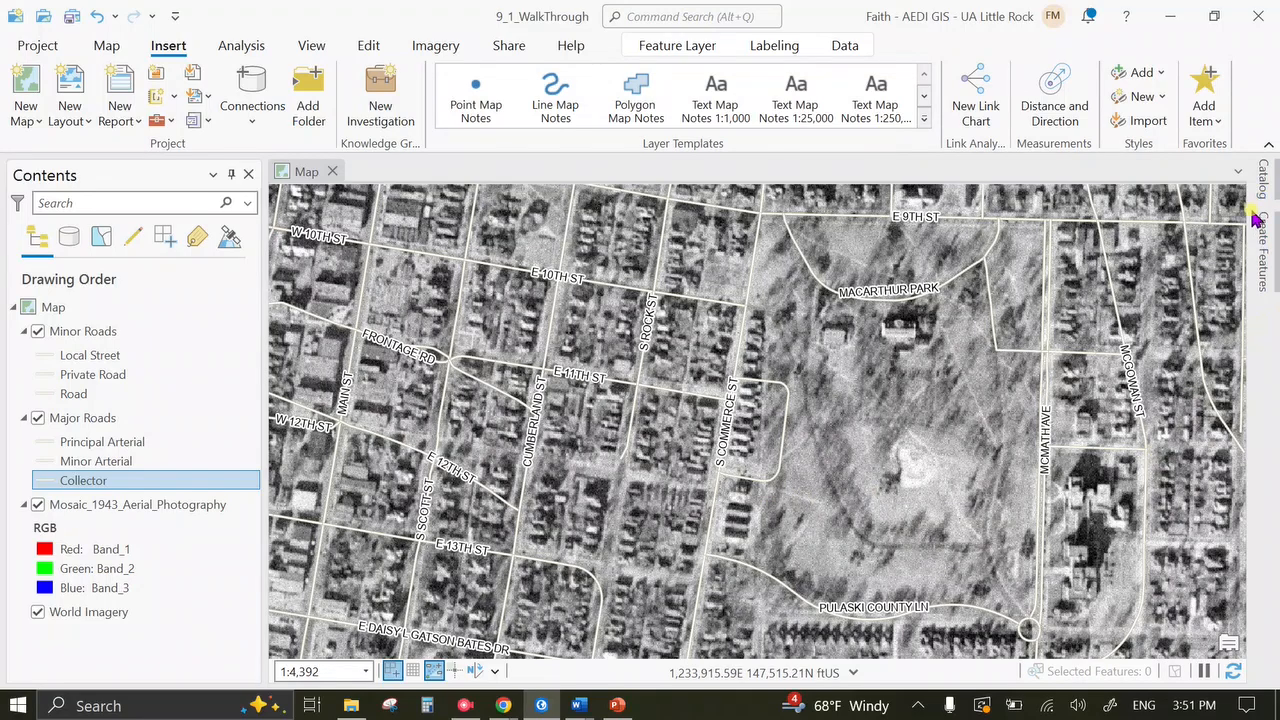
# In the Catalog, expand Folders down to the 9_1_SanbornMaps connection.
pyautogui.click(1266, 180)
pyautogui.click(952, 388)
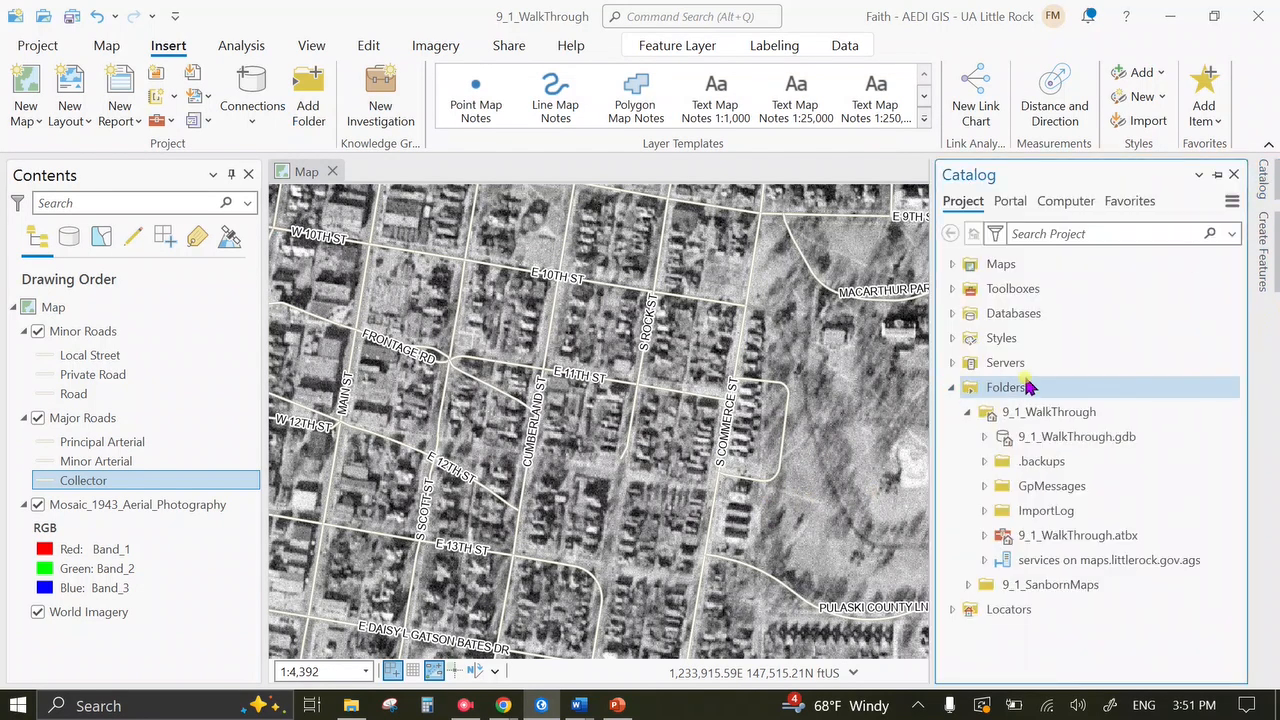
pyautogui.click(967, 412)
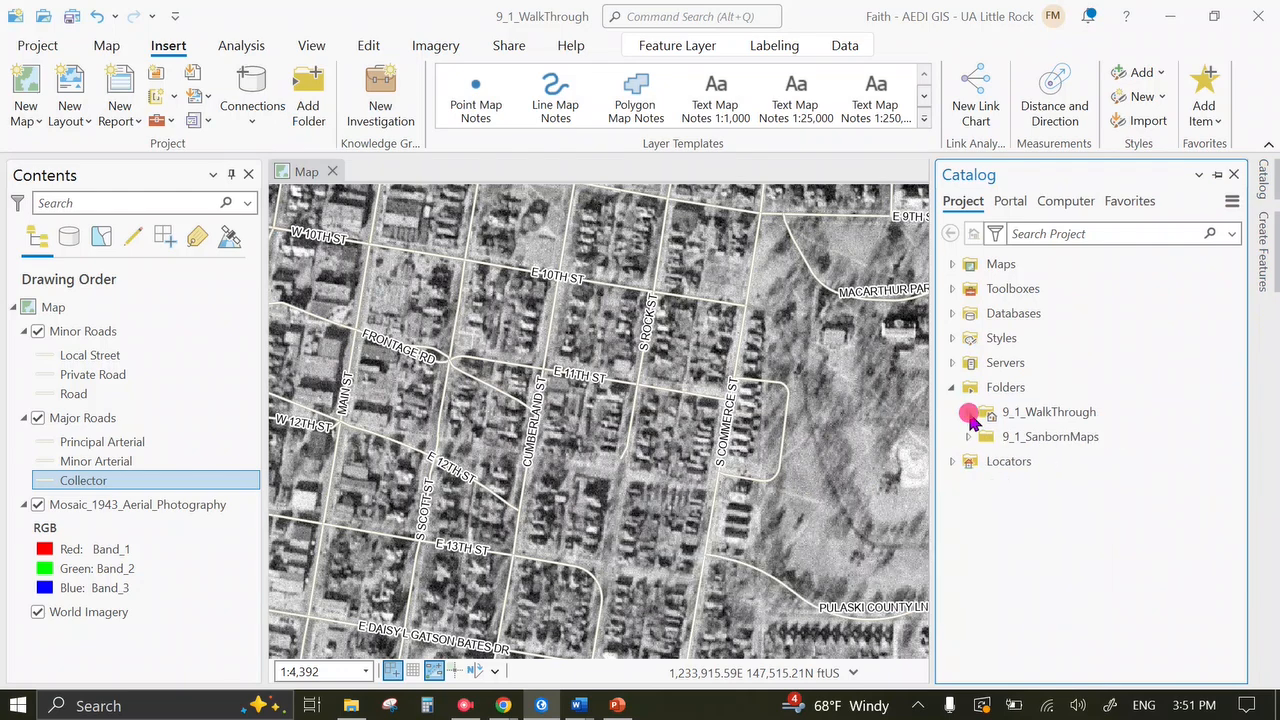
pyautogui.click(969, 438)
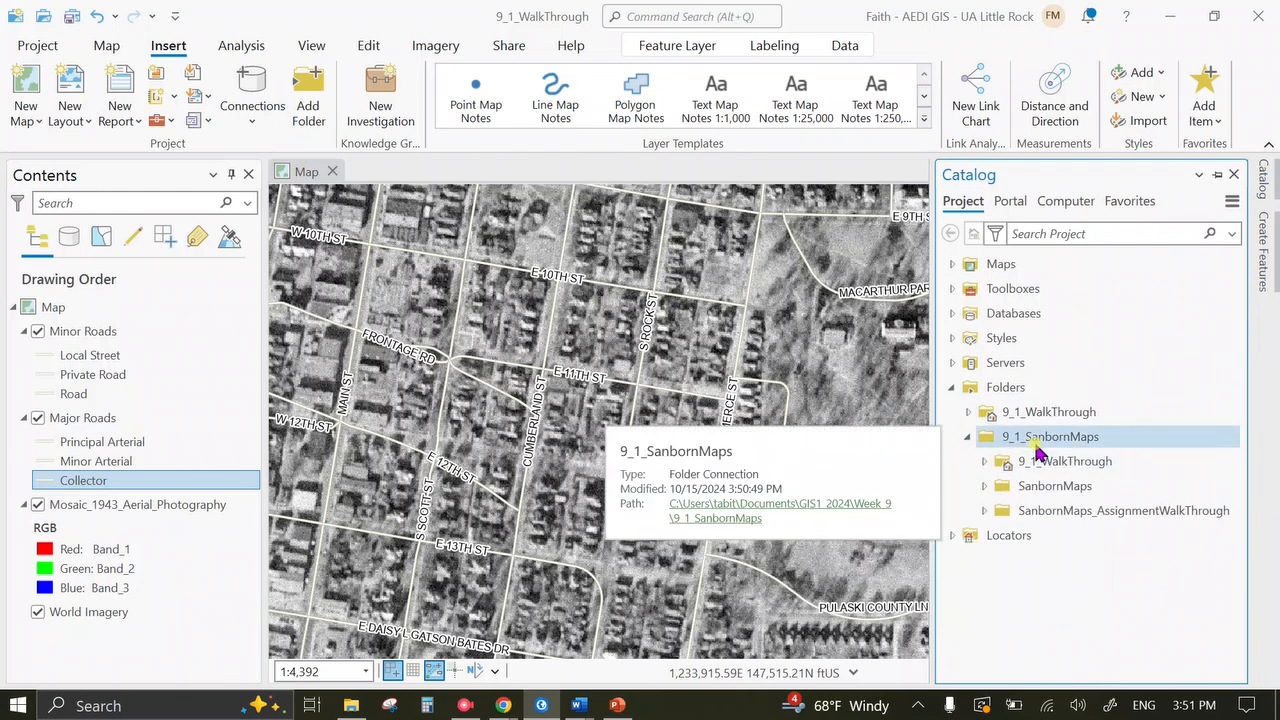
# Create a new file geodatabase named geodatabase_Faith in 9_1_SanbornMaps, then let the Catalog collapse.
pyautogui.rightClick(1037, 450)
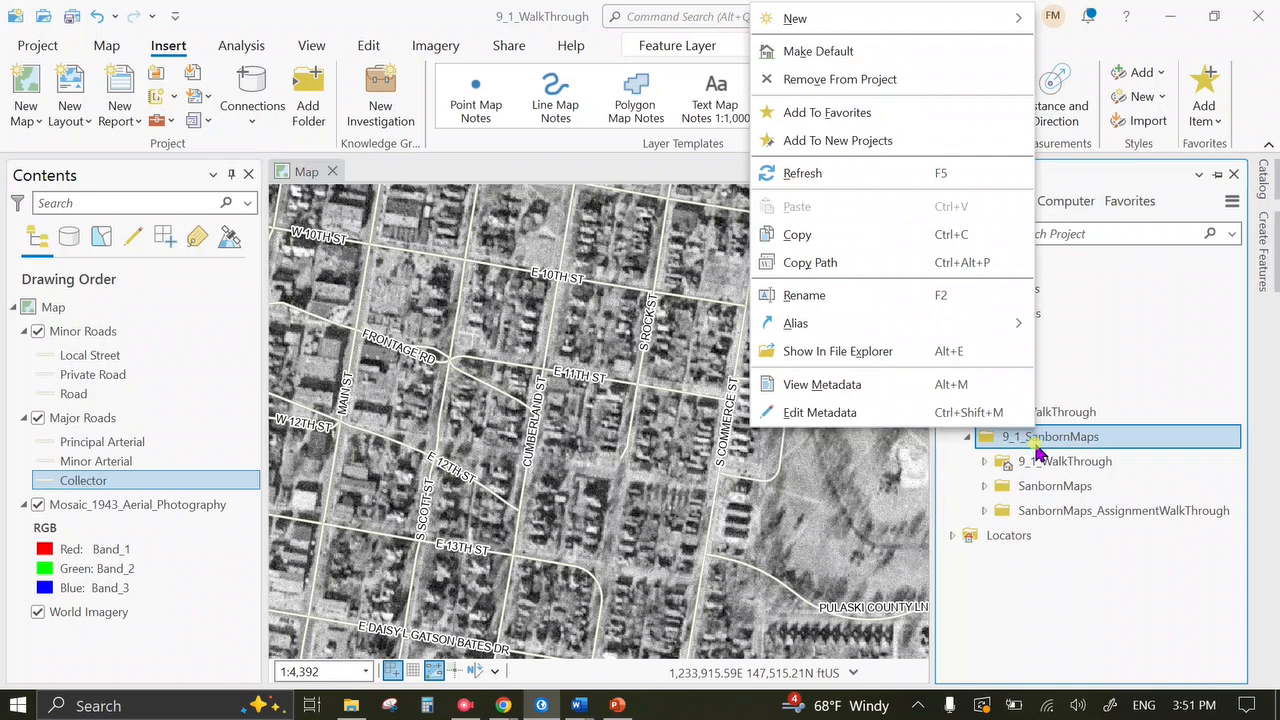
pyautogui.moveTo(946, 22)
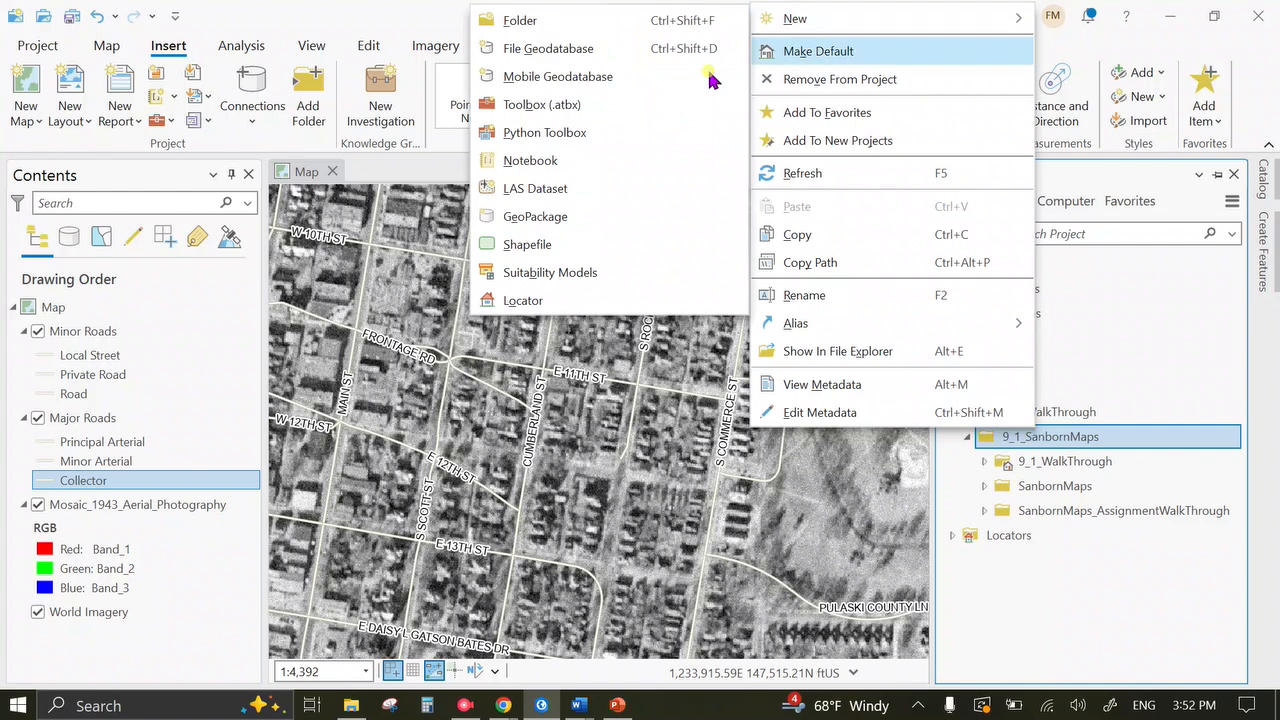
pyautogui.click(613, 50)
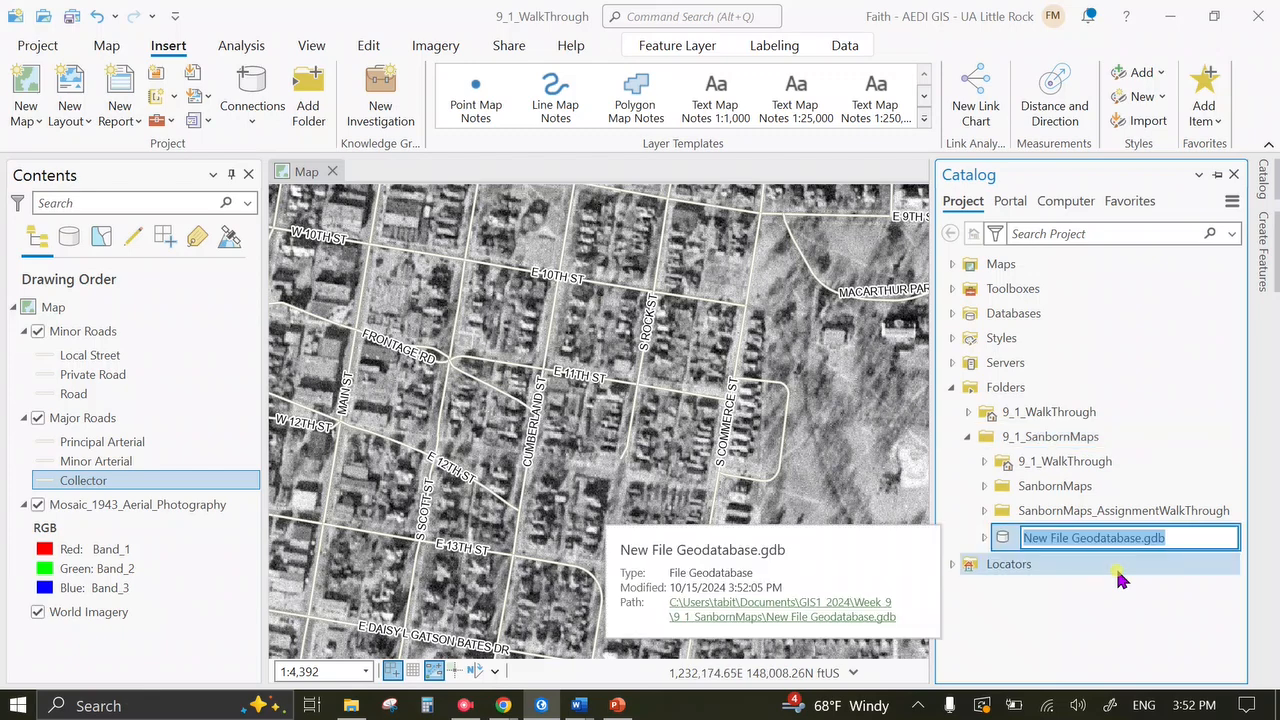
pyautogui.write('g')
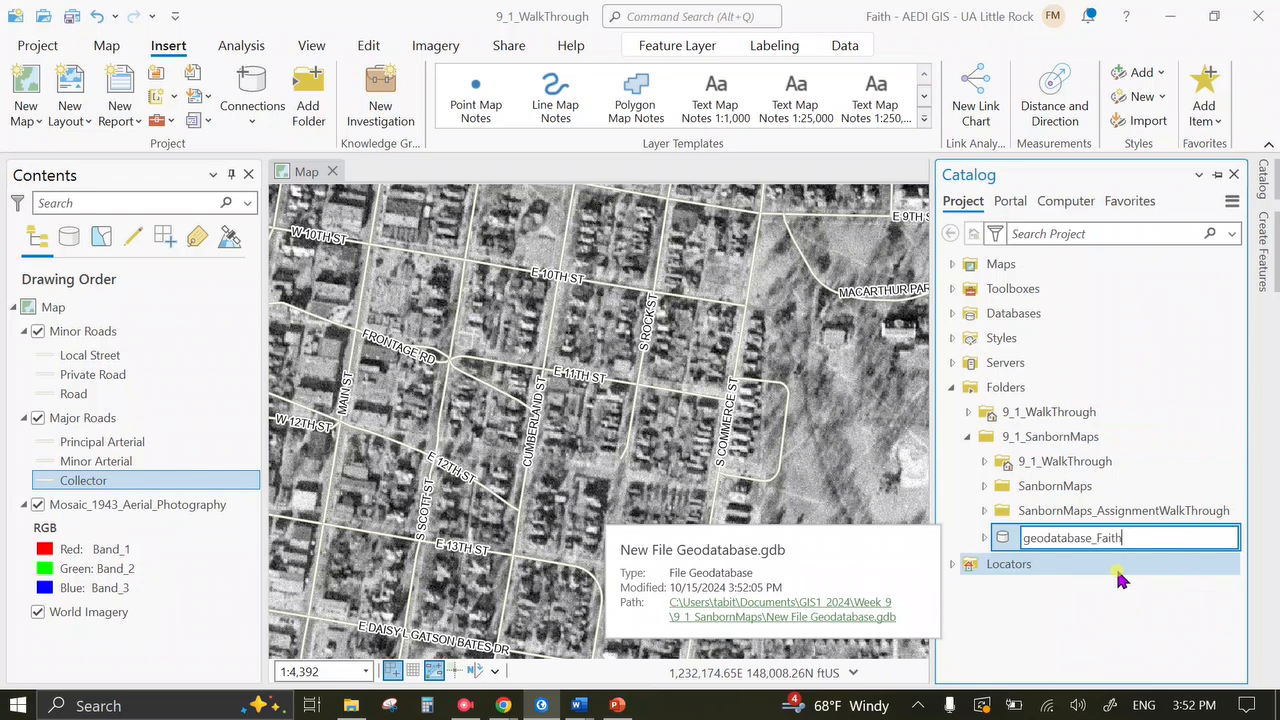
pyautogui.write('eodatabase_Faith')
pyautogui.press('Return')
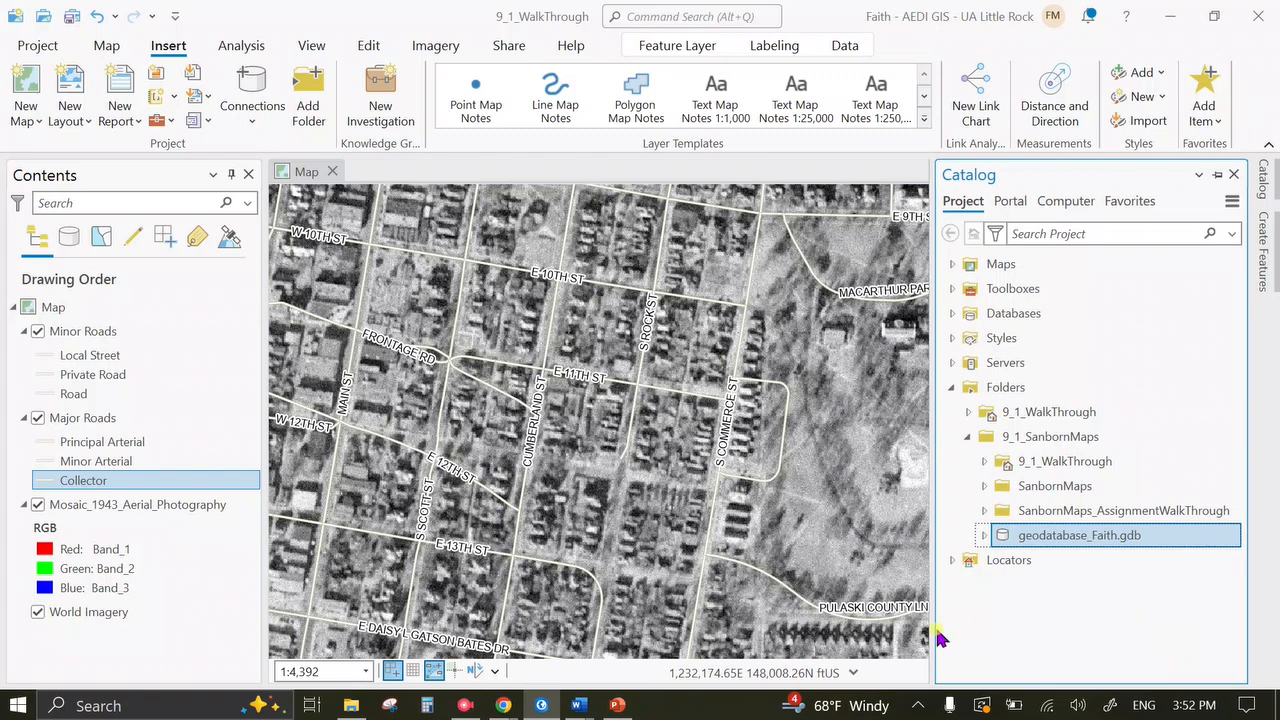
pyautogui.click(464, 705)
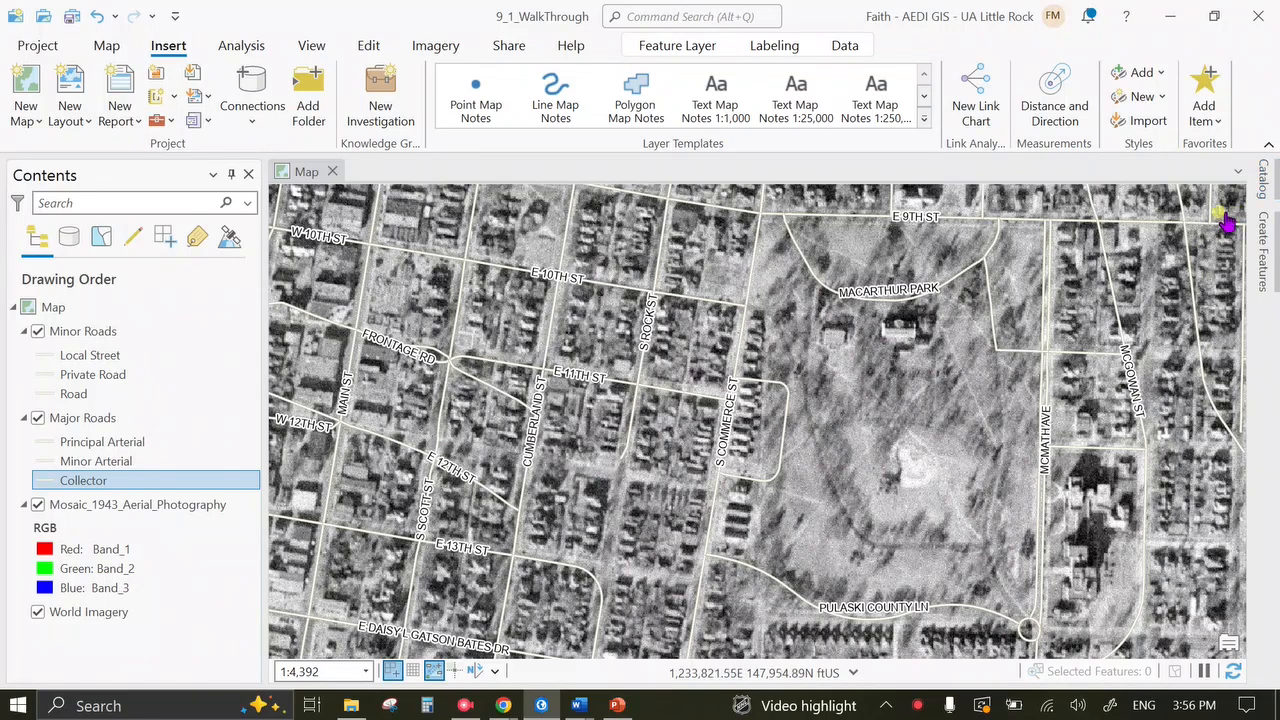
# Add Map70.jp2 from the SanbornMaps folder in the Catalog to the current map.
pyautogui.click(1268, 183)
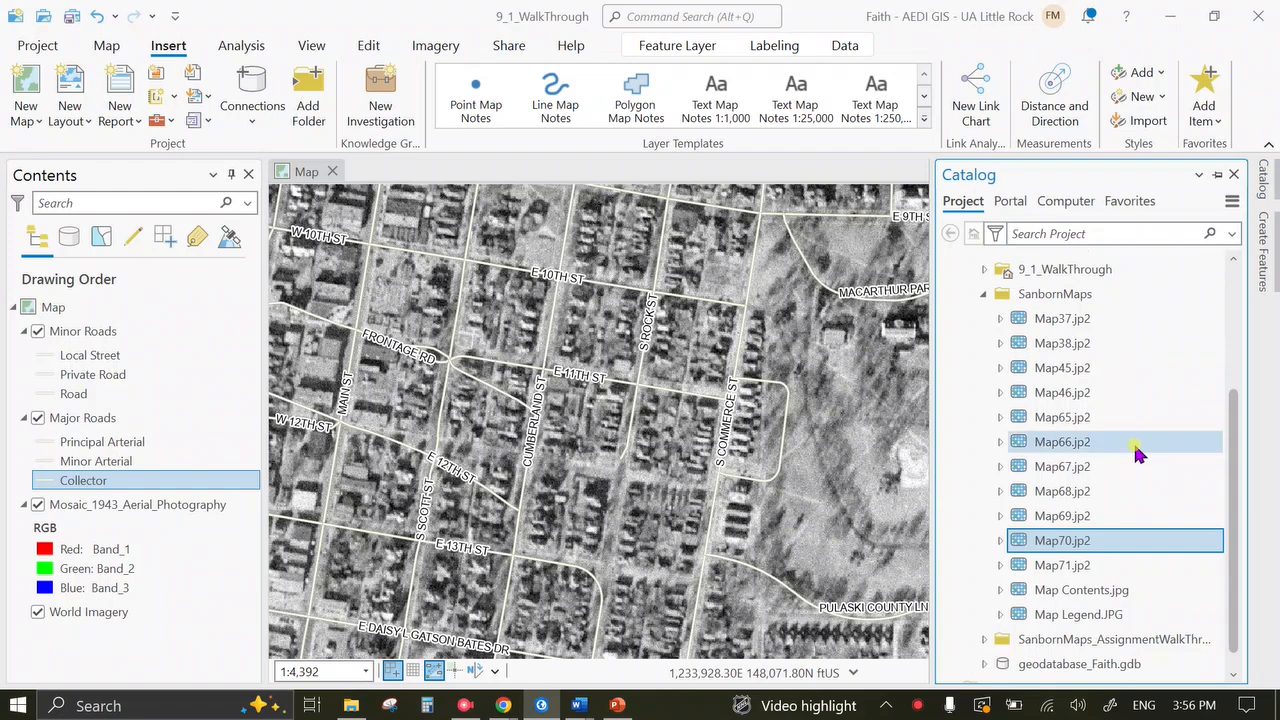
pyautogui.scroll(5, 1134, 412)
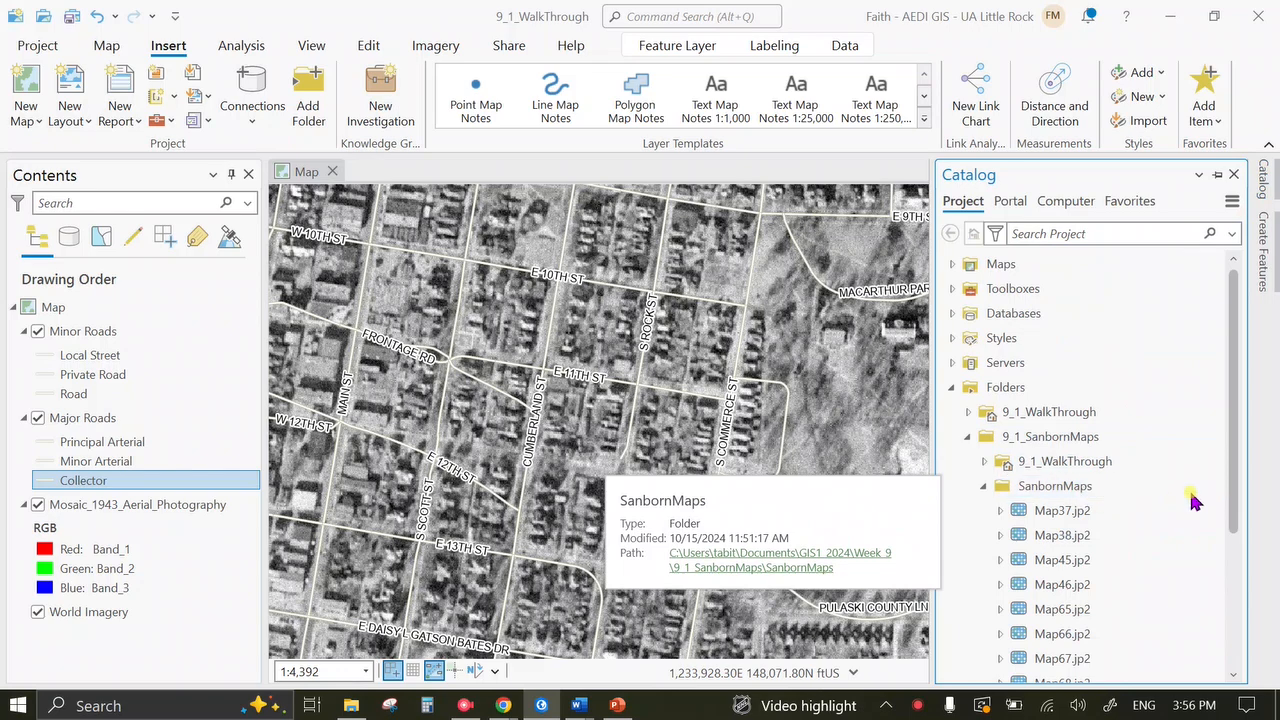
pyautogui.moveTo(1238, 462); pyautogui.dragTo(1240, 569)
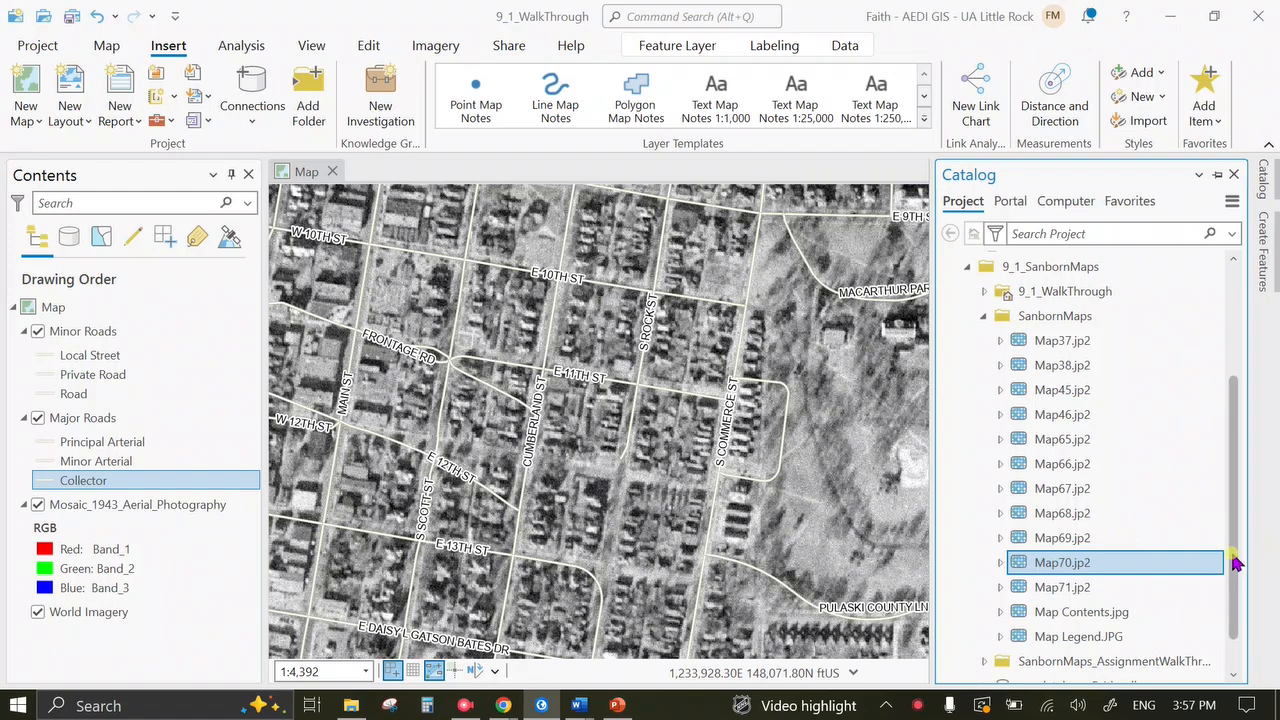
pyautogui.rightClick(1078, 566)
pyautogui.click(851, 20)
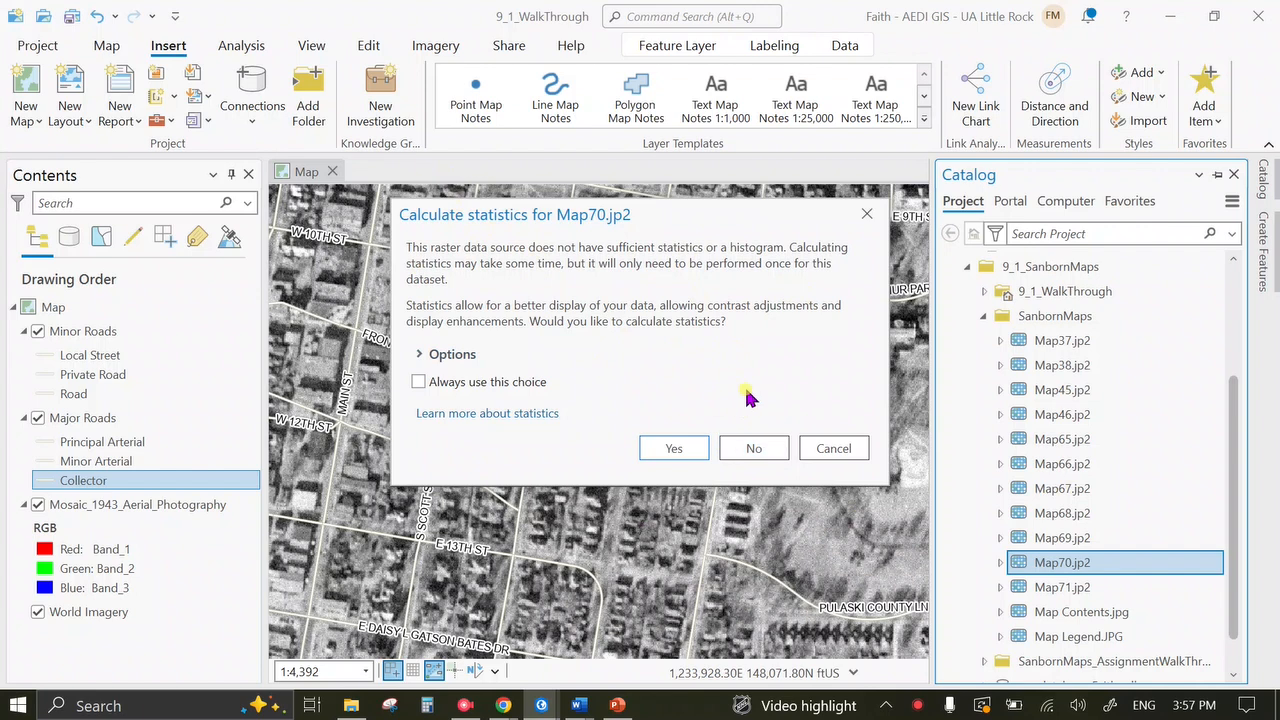
# Accept calculating statistics for Map70.jp2, auto-hide the Catalog, and pan the map slightly.
pyautogui.click(686, 448)
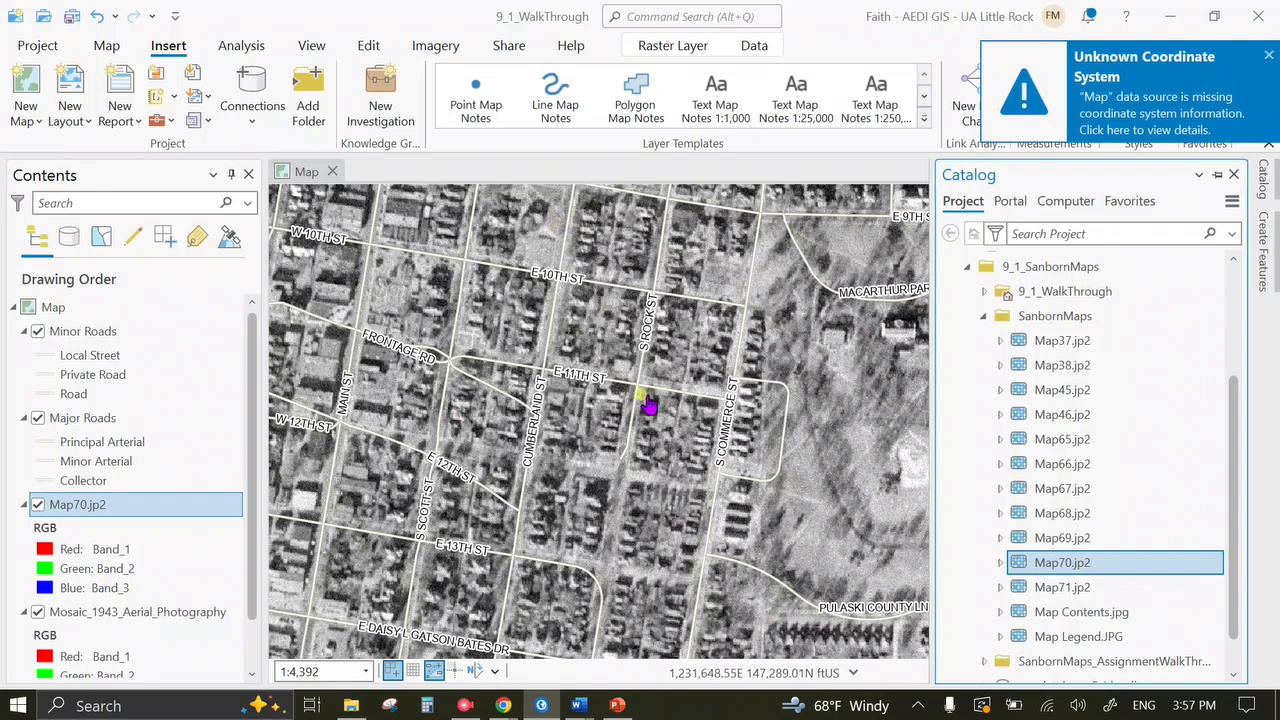
pyautogui.click(1217, 175)
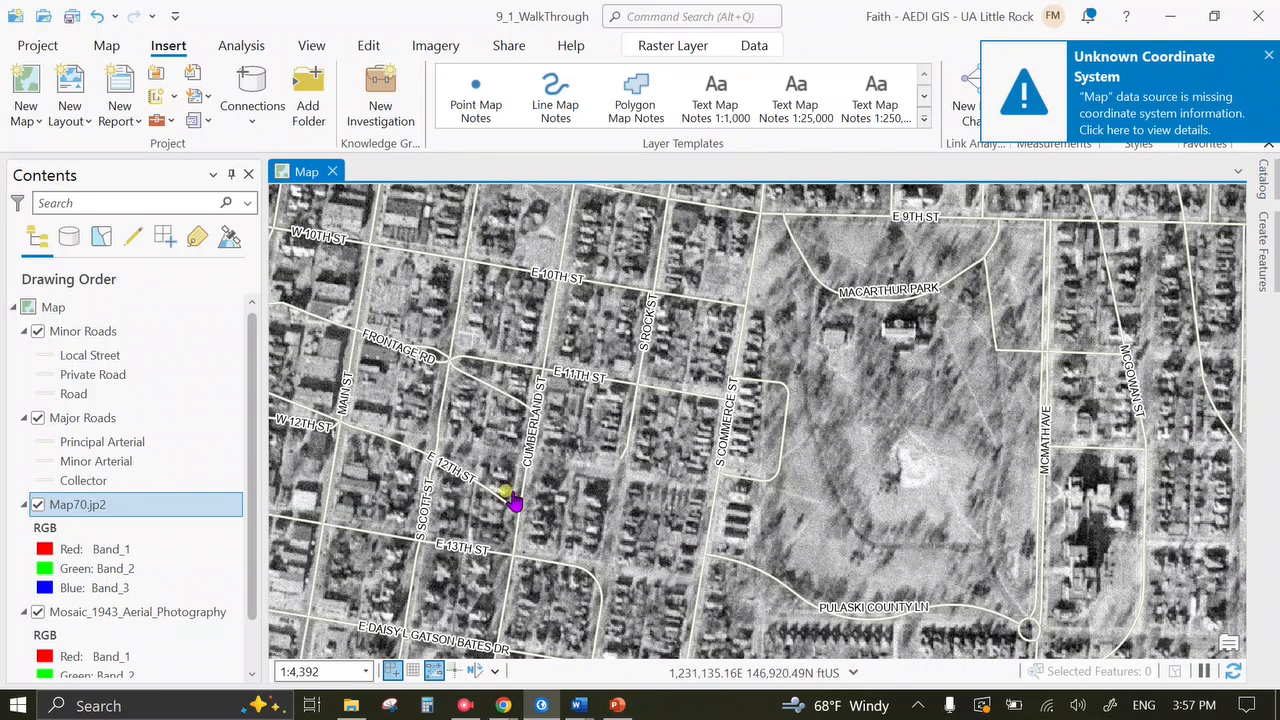
pyautogui.scroll(-1, 205, 517)
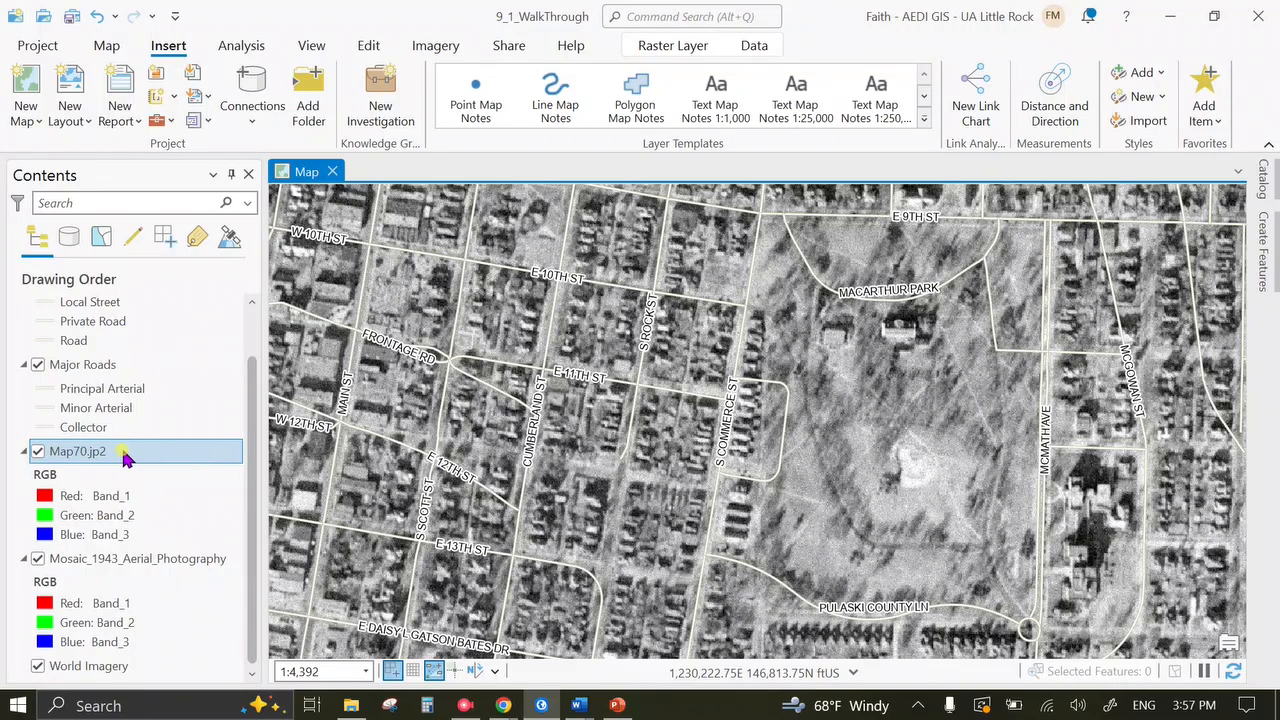
pyautogui.moveTo(862, 350); pyautogui.dragTo(750, 330)
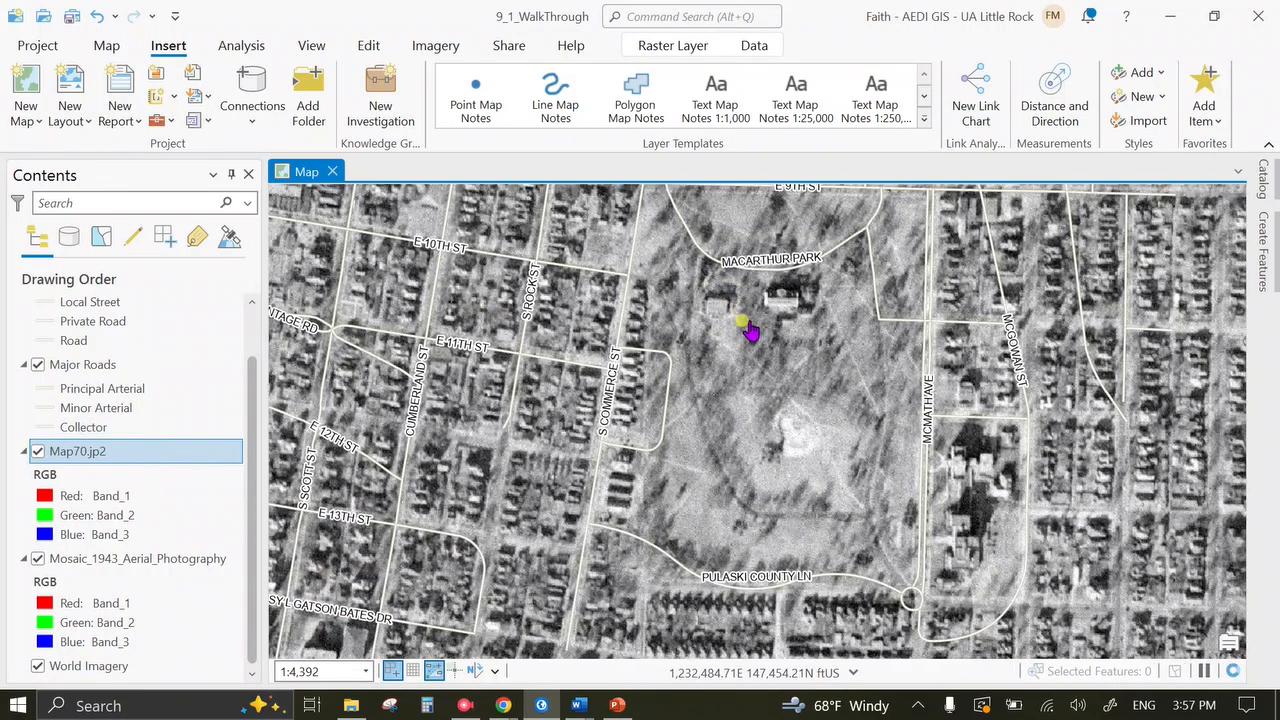
pyautogui.rightClick(145, 458)
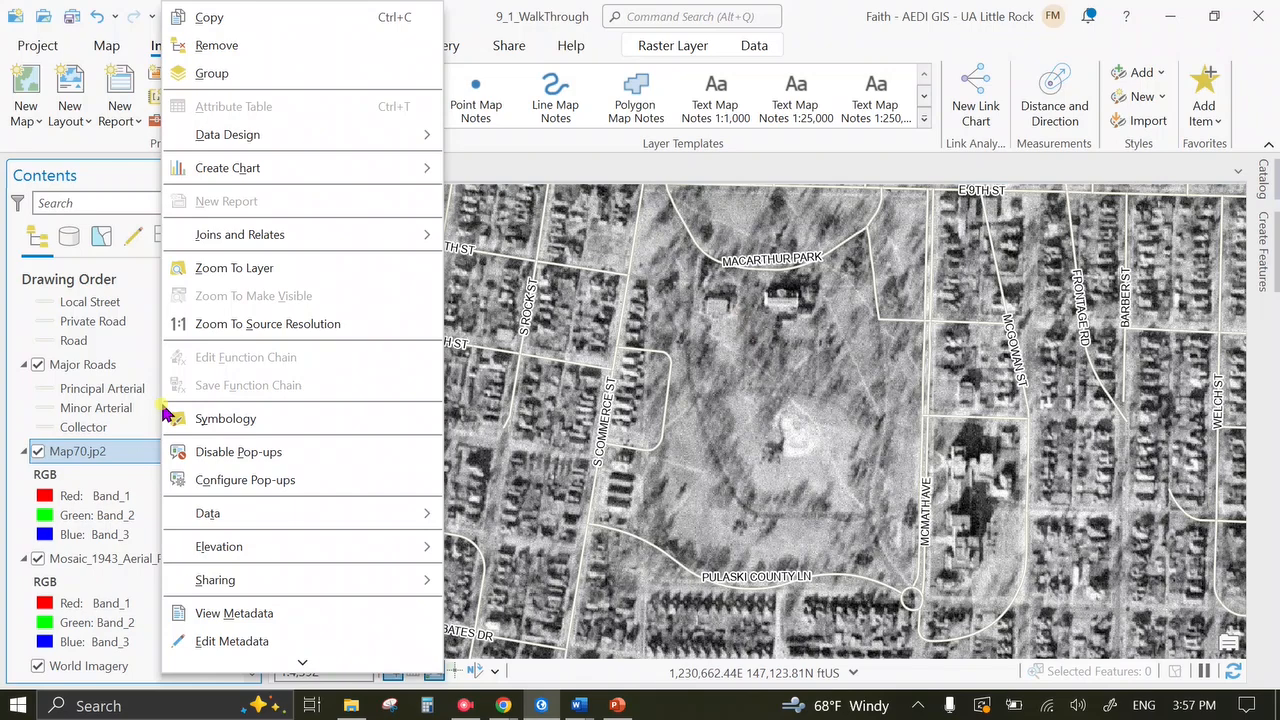
pyautogui.click(320, 270)
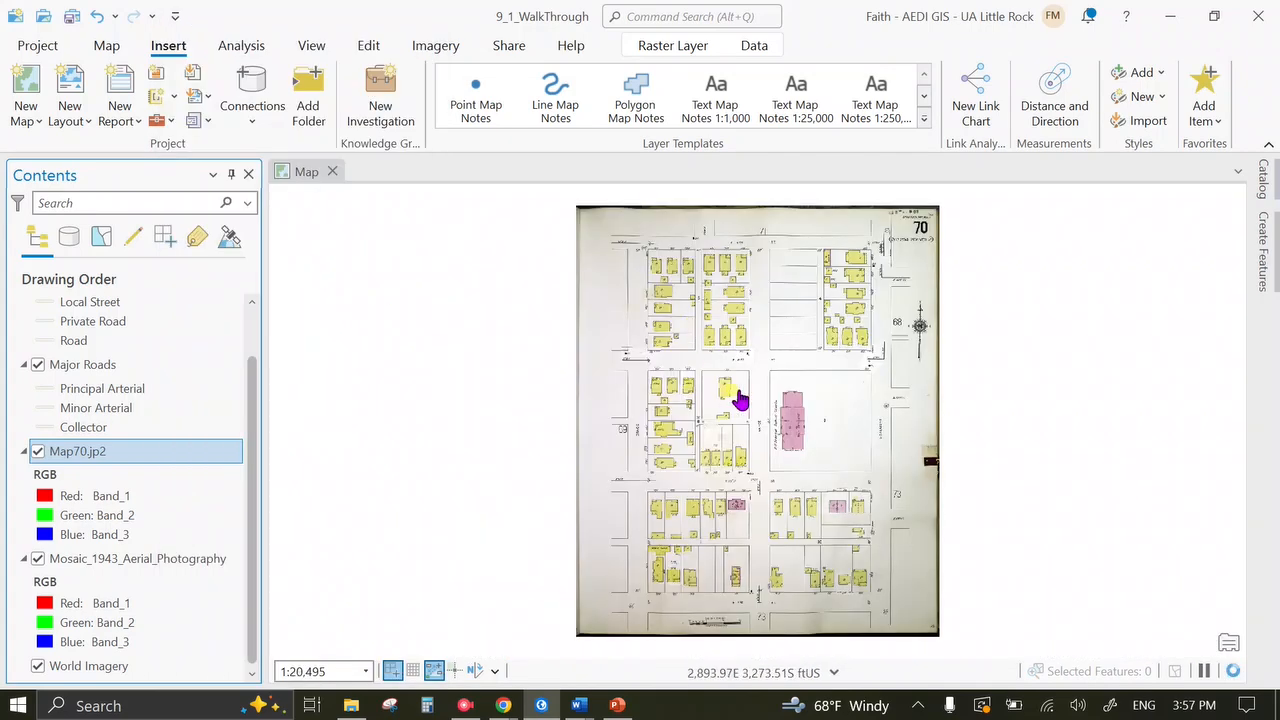
pyautogui.scroll(-3, 851, 457)
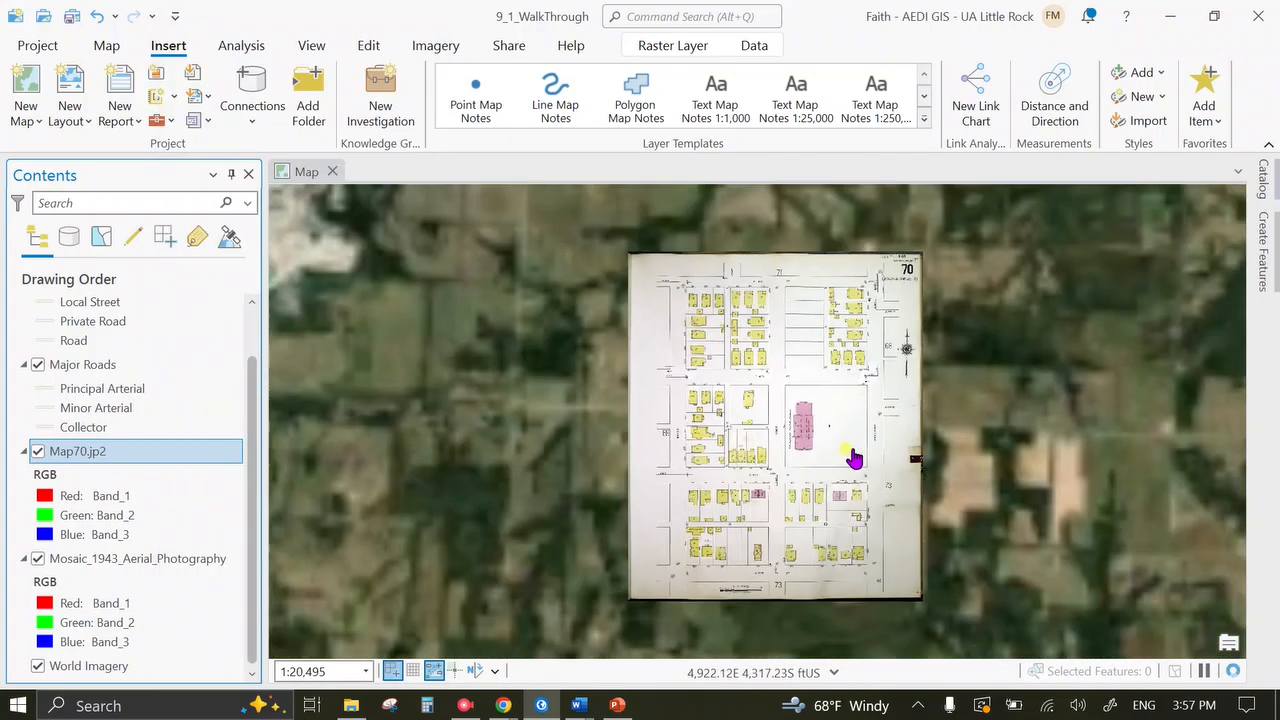
pyautogui.scroll(-5, 851, 457)
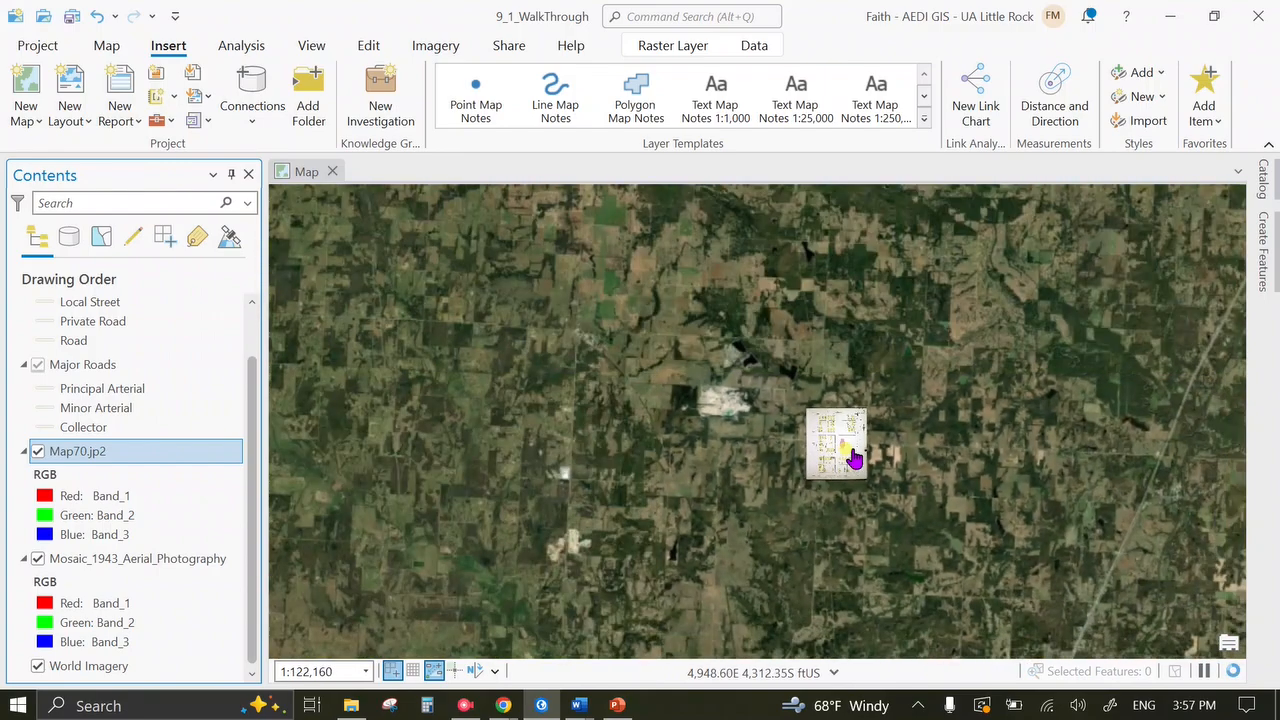
pyautogui.scroll(-10, 851, 457)
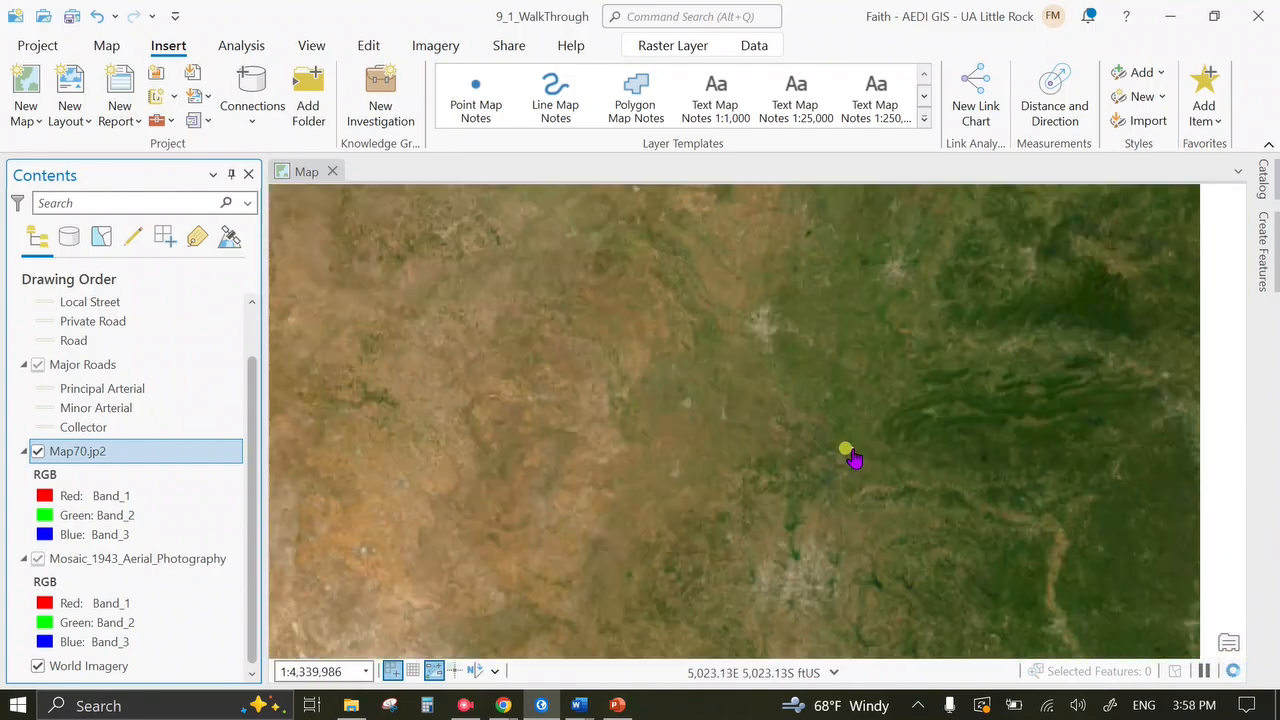
pyautogui.scroll(-5, 851, 457)
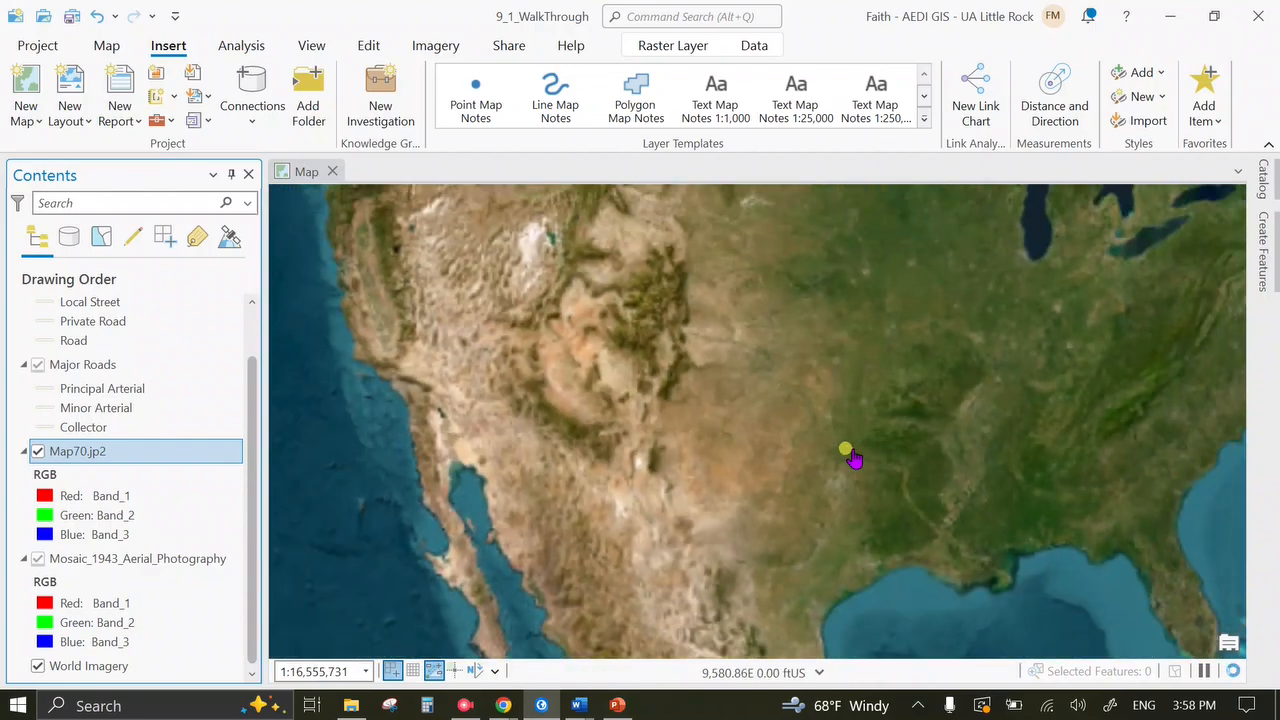
pyautogui.scroll(4, 851, 457)
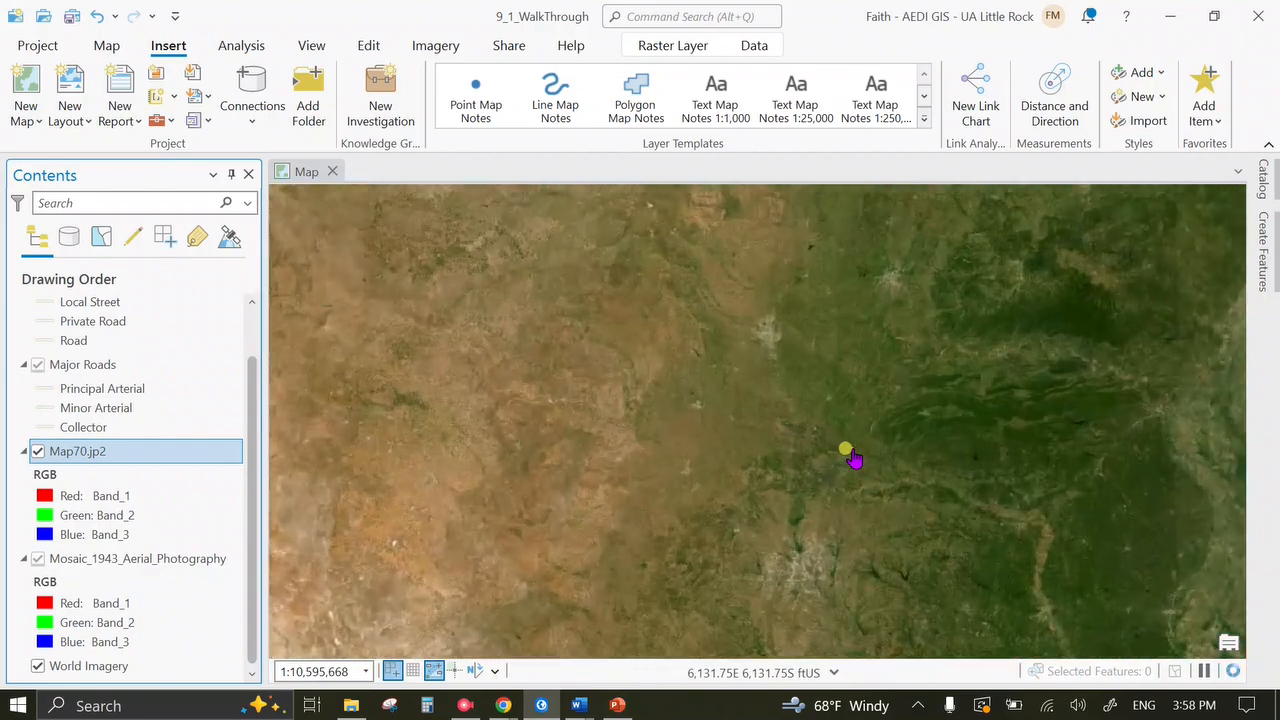
pyautogui.scroll(8, 851, 457)
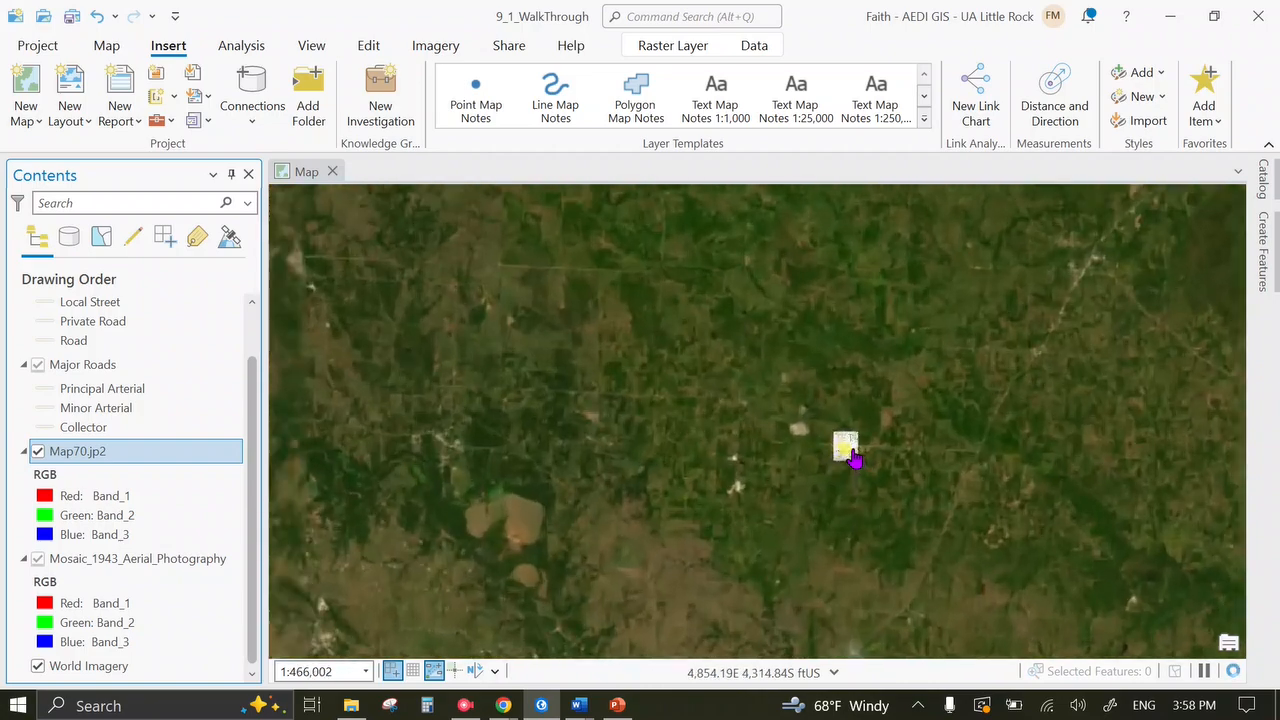
pyautogui.scroll(3, 851, 457)
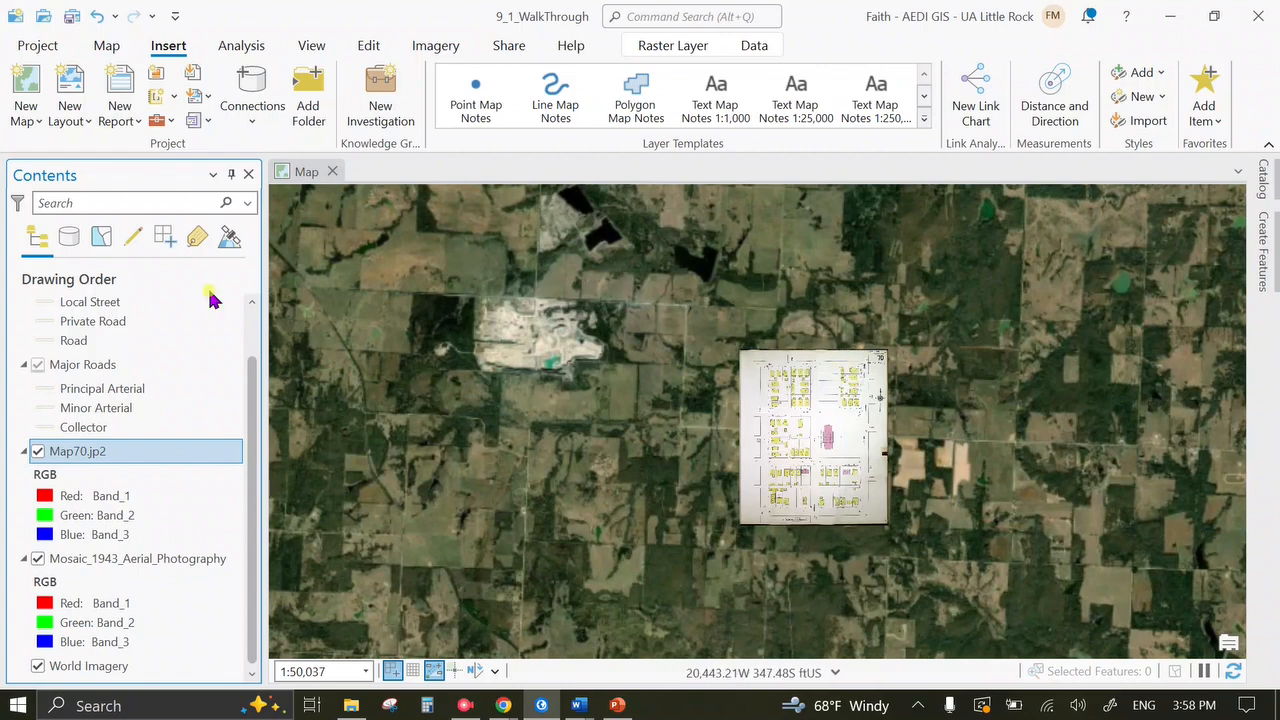
pyautogui.click(107, 46)
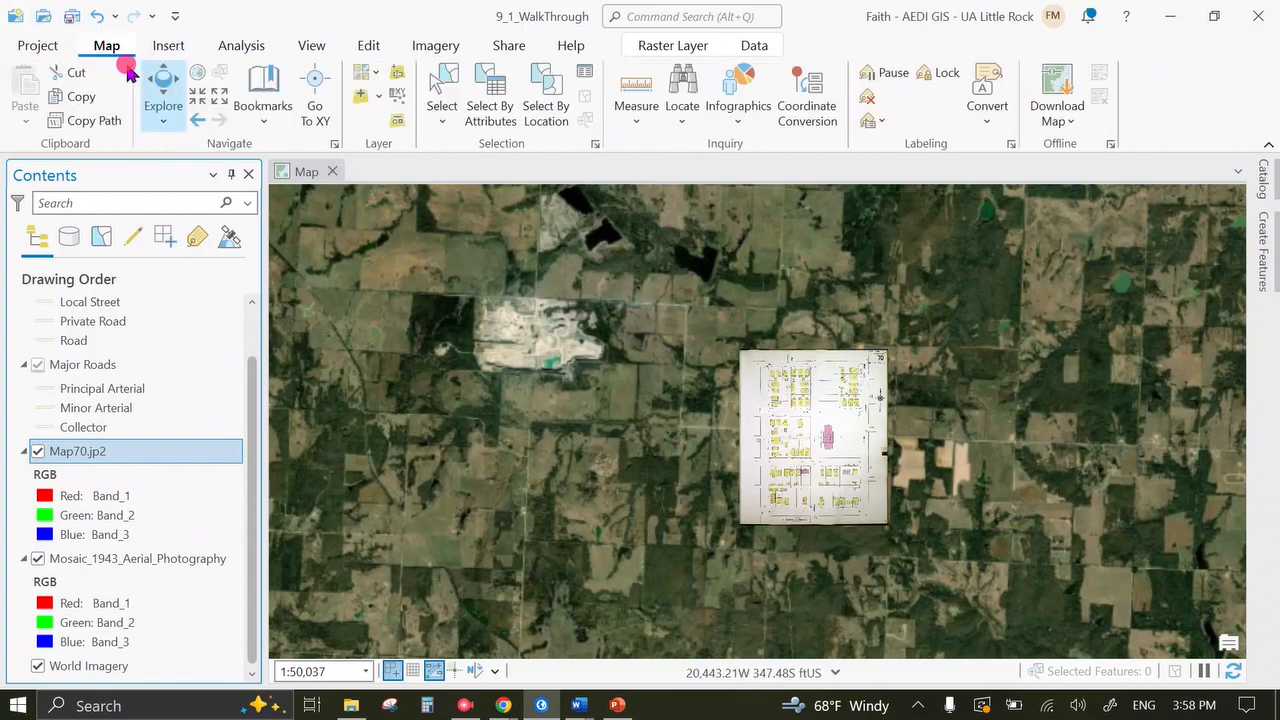
pyautogui.click(196, 120)
pyautogui.click(196, 120)
pyautogui.click(196, 120)
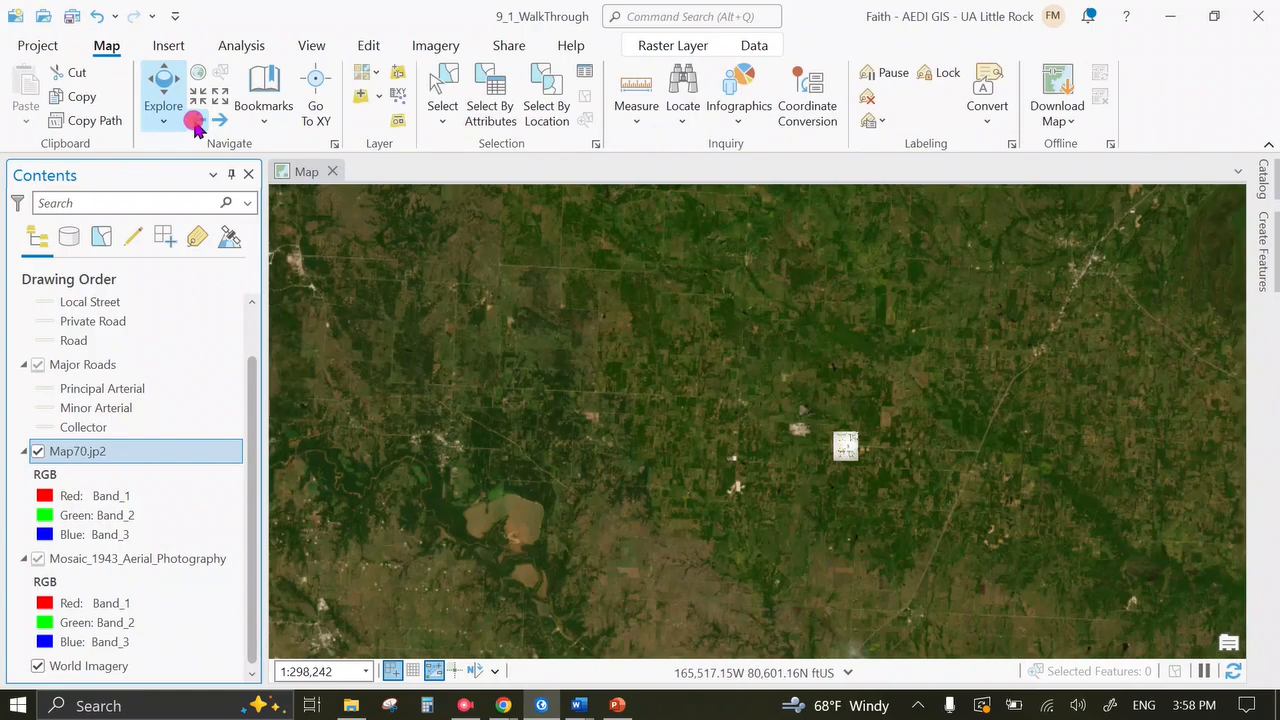
pyautogui.click(196, 120)
pyautogui.click(196, 120)
pyautogui.click(196, 120)
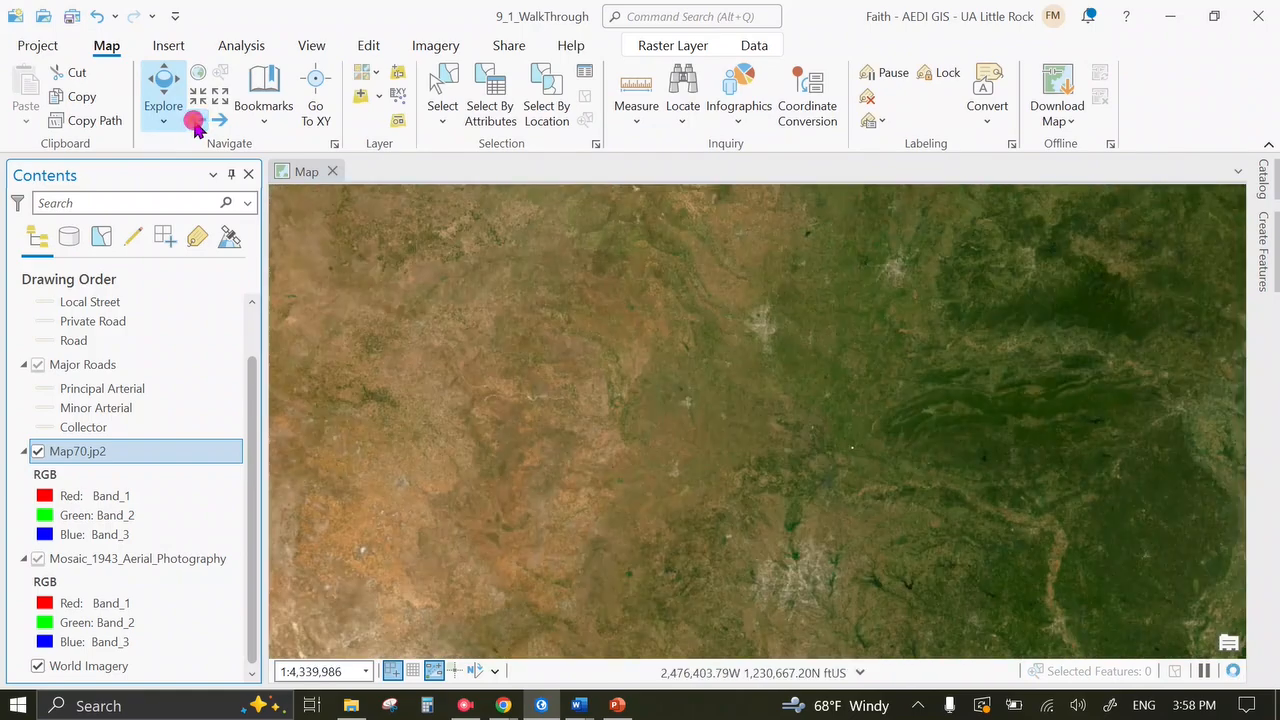
pyautogui.click(196, 120)
pyautogui.click(196, 120)
pyautogui.click(196, 120)
pyautogui.click(196, 120)
pyautogui.click(196, 120)
pyautogui.click(196, 120)
pyautogui.click(196, 120)
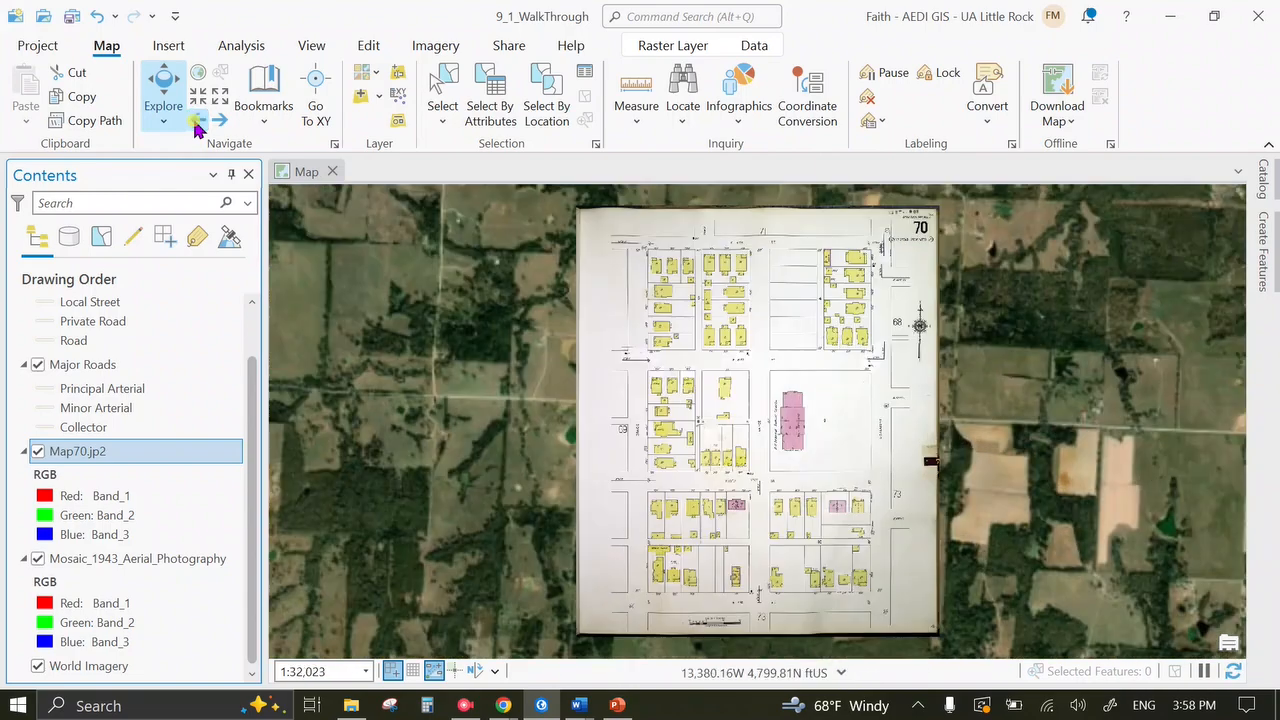
pyautogui.click(196, 120)
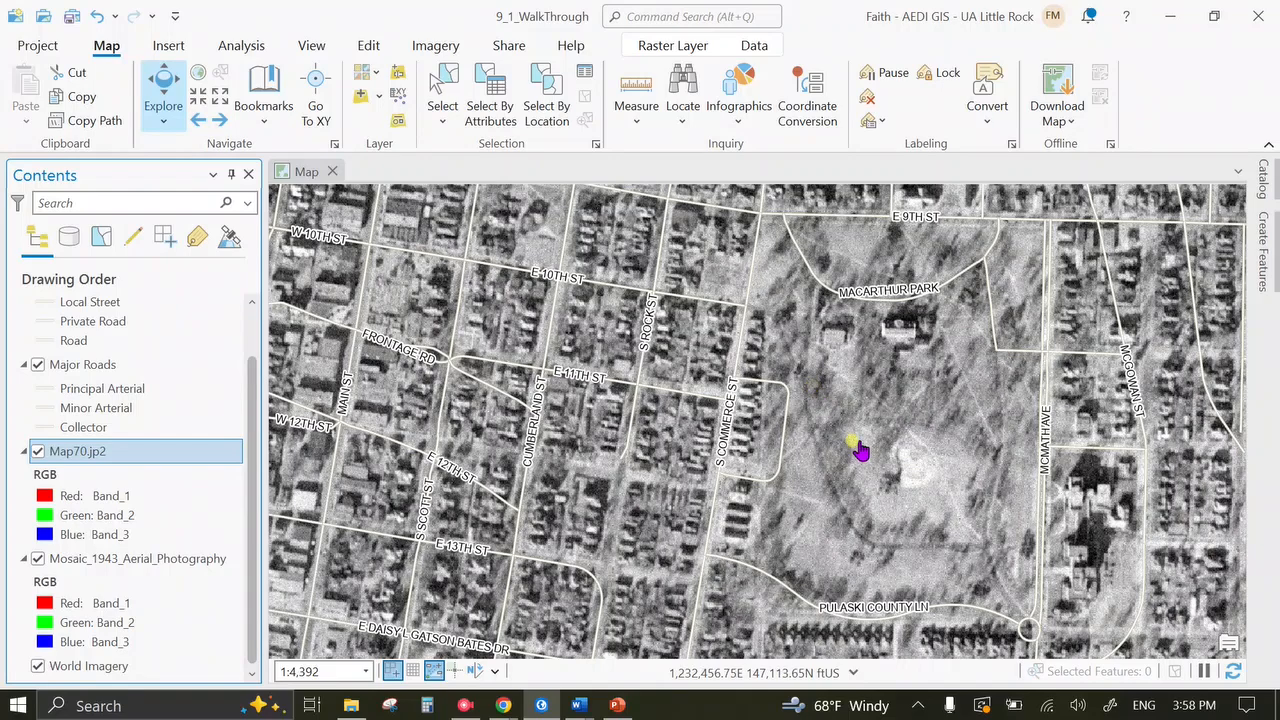
# Hide Mosaic_1943_Aerial_Photography to reveal World Imagery, then select the Map70.jp2 layer.
pyautogui.scroll(-2, 860, 450)
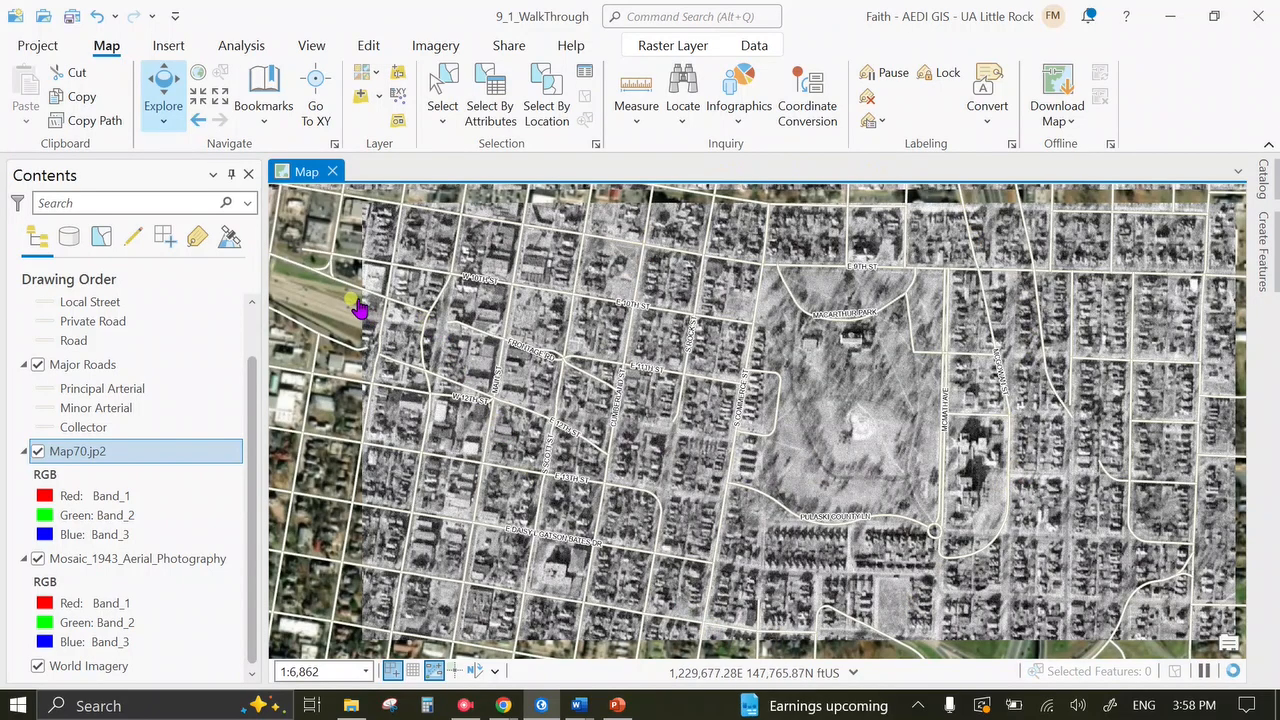
pyautogui.click(38, 558)
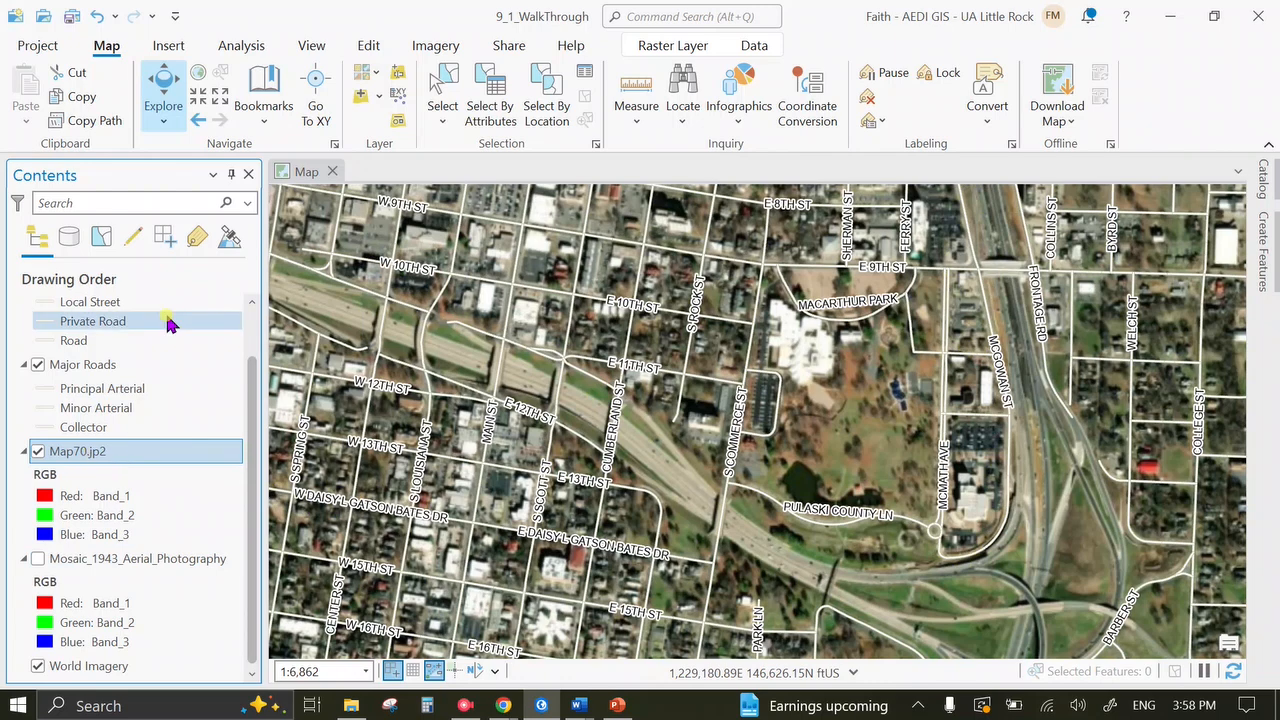
pyautogui.click(124, 456)
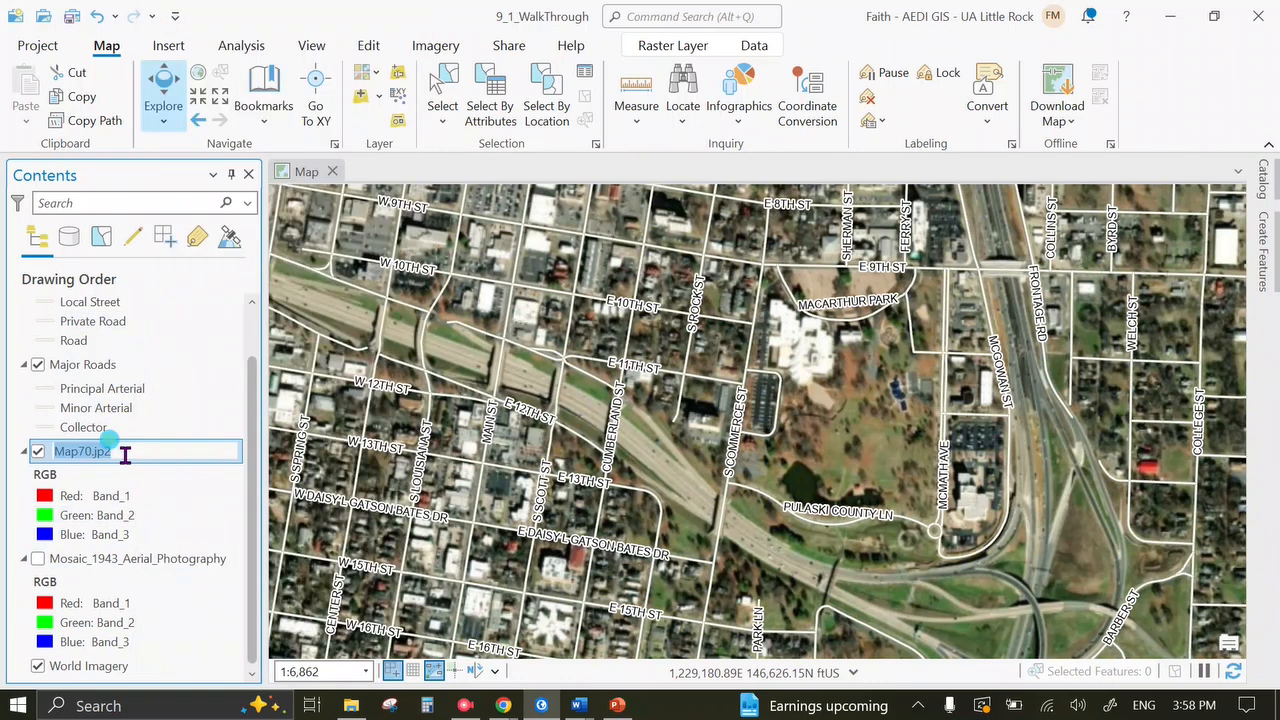
pyautogui.click(135, 487)
pyautogui.click(129, 454)
pyautogui.click(190, 453)
pyautogui.click(192, 471)
pyautogui.click(172, 454)
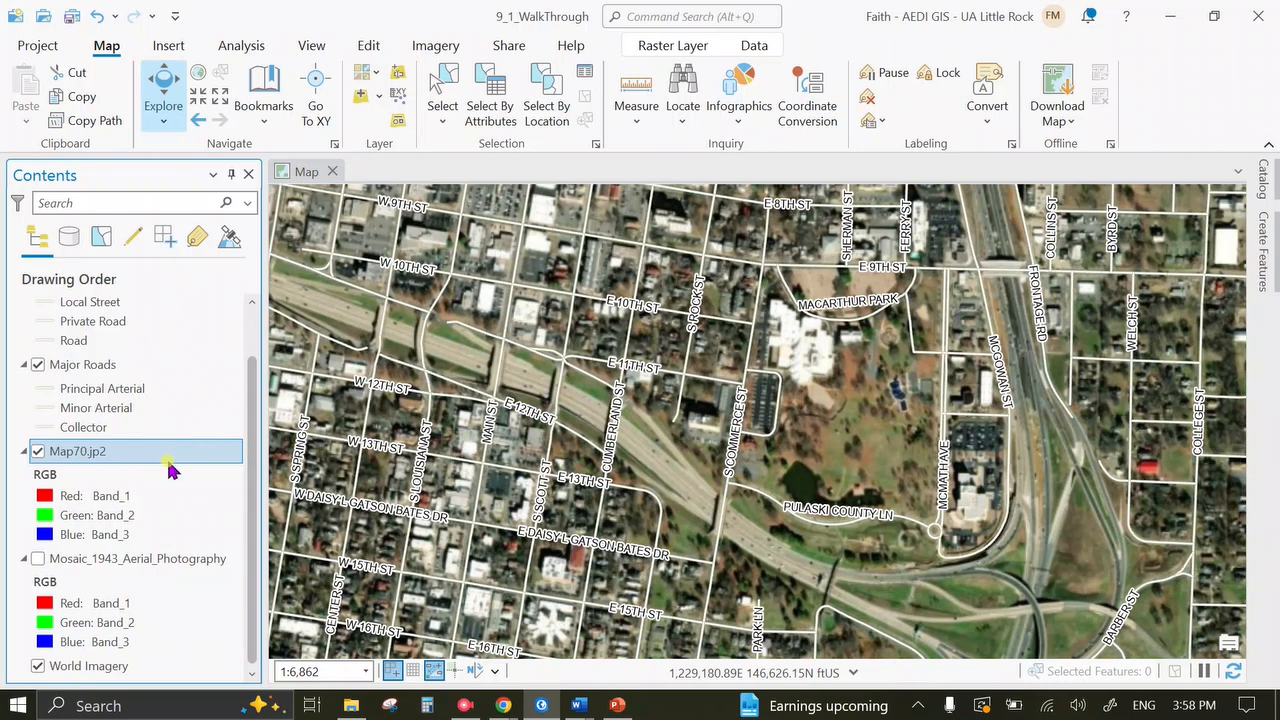
# Open the Georeference tools for Map70.jp2 via command search and close Layer Properties with OK.
pyautogui.click(683, 15)
pyautogui.write('geor')
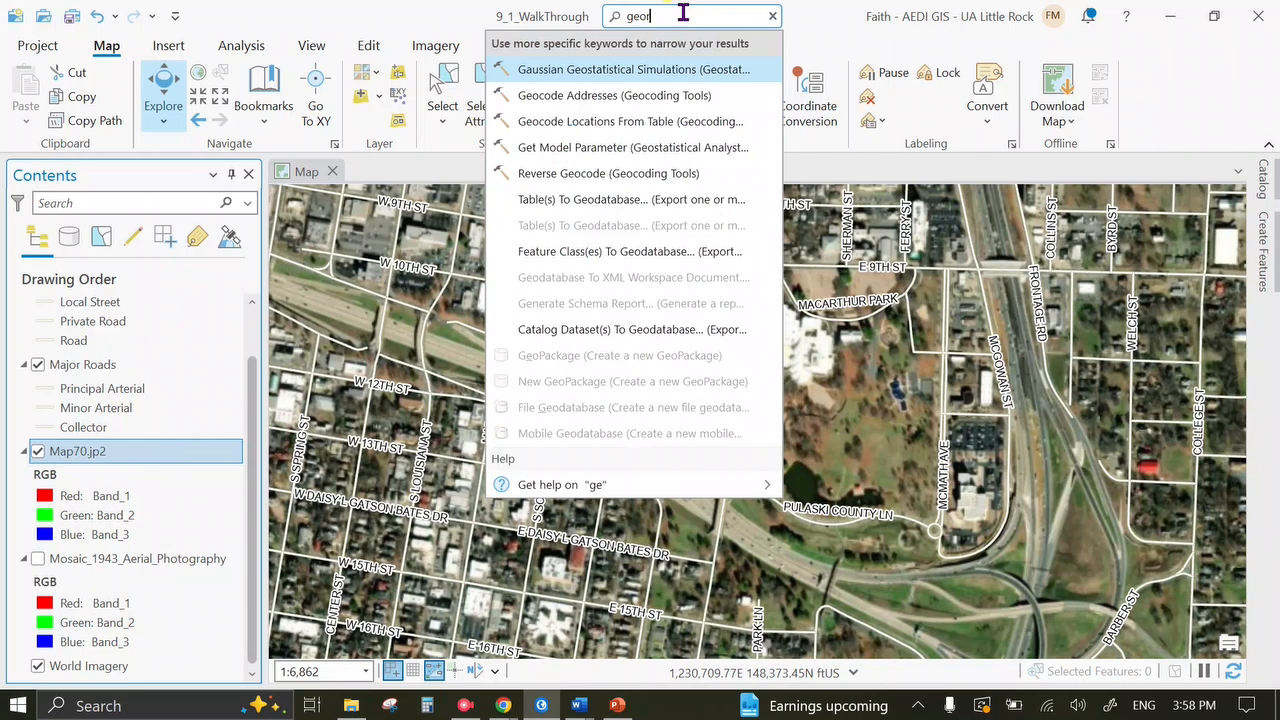
pyautogui.write('eference')
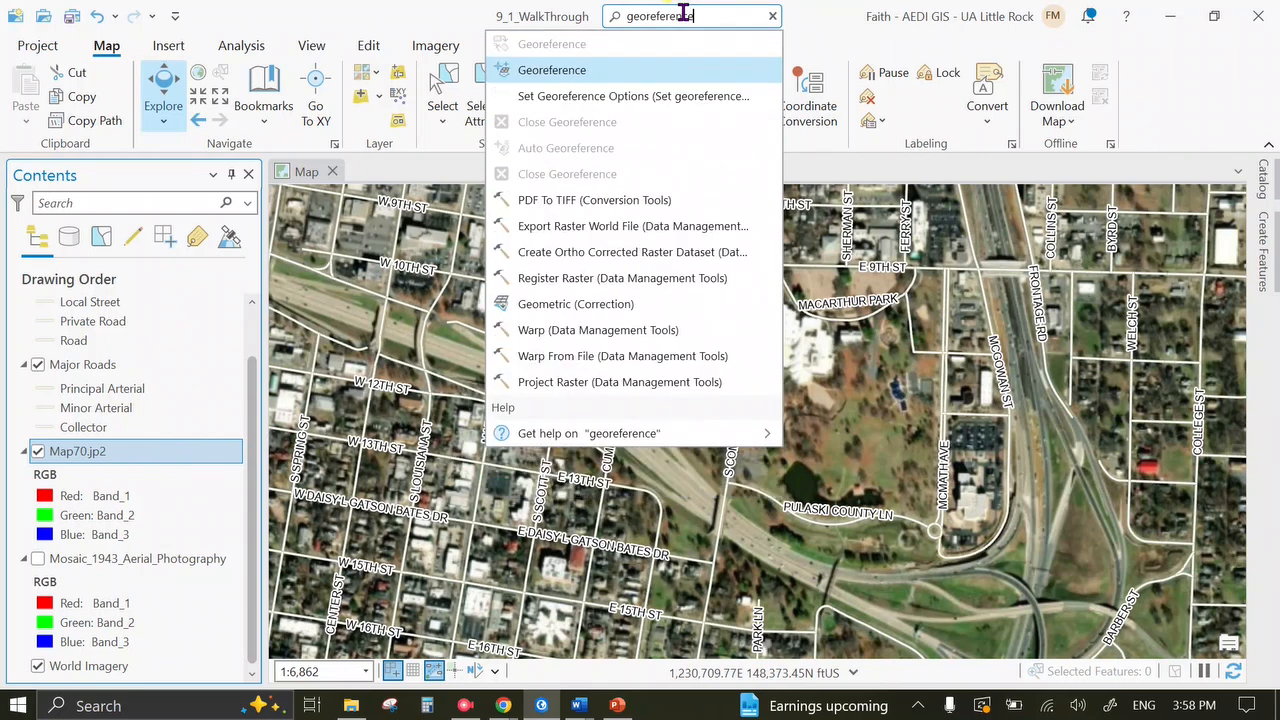
pyautogui.press('Return')
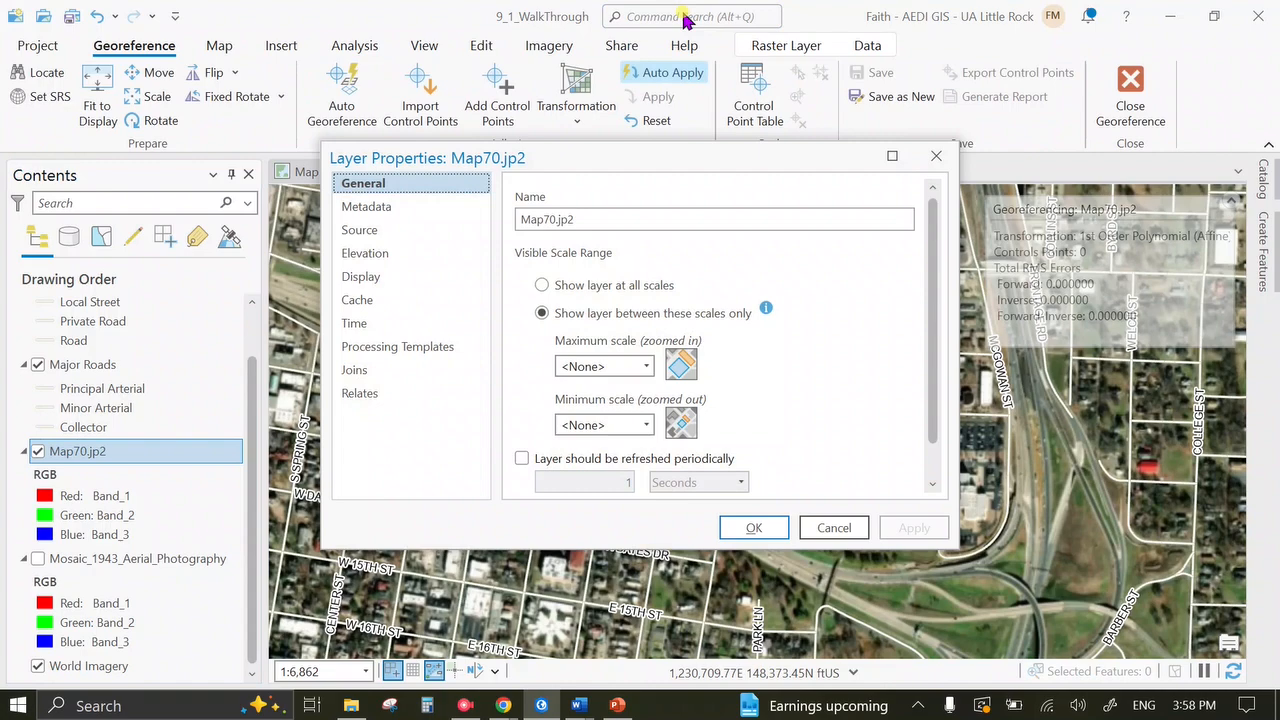
pyautogui.click(768, 527)
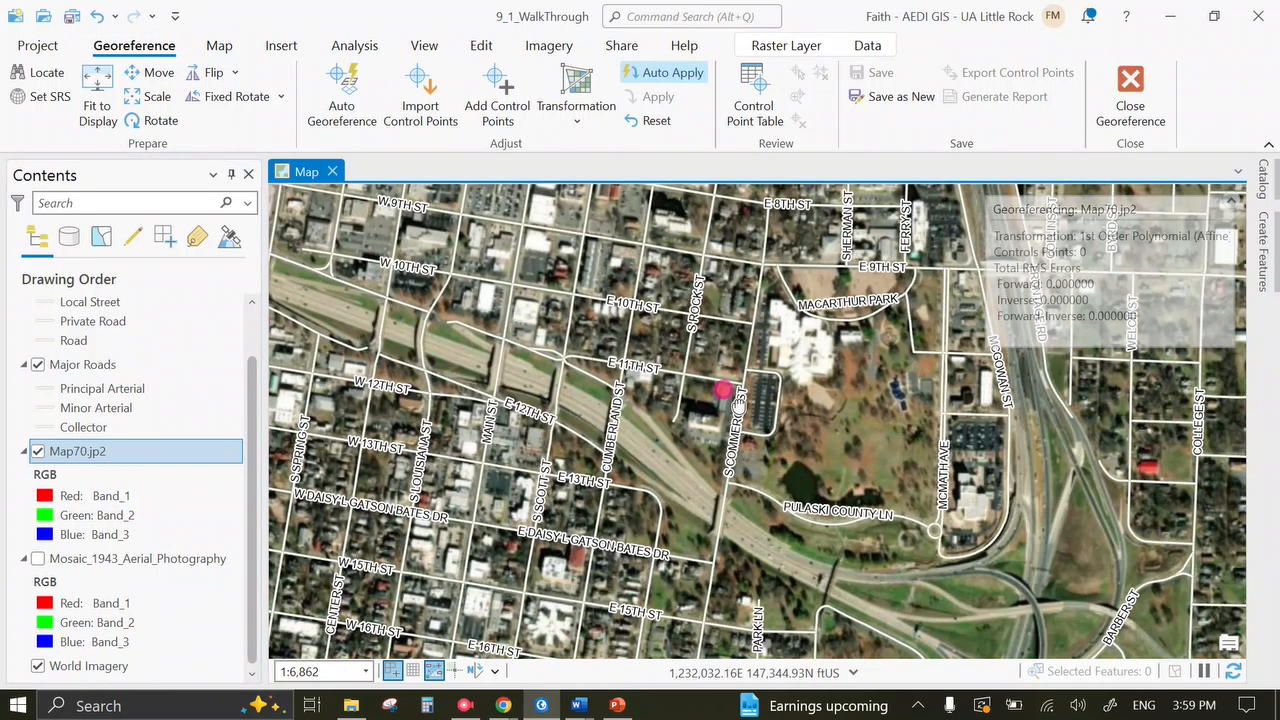
# Zoom to the MacArthur Park and E 9th St blocks and fit the Map70 sheet to the display.
pyautogui.scroll(3, 714, 394)
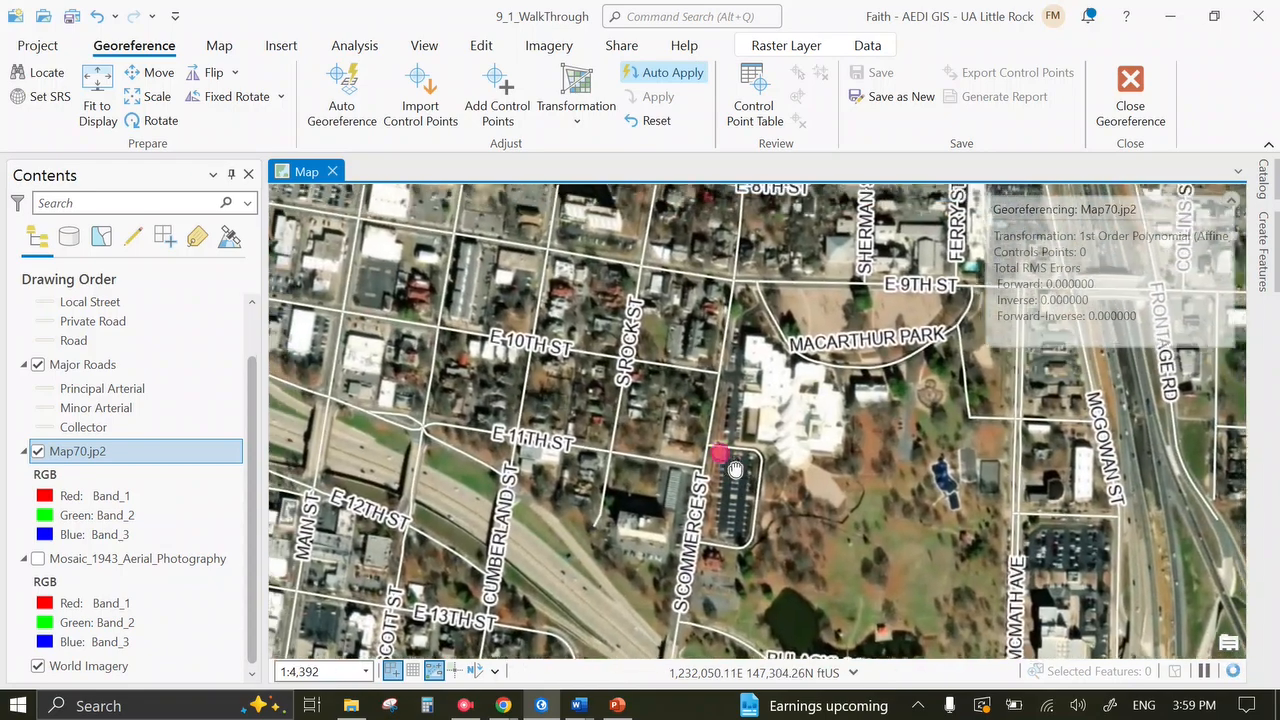
pyautogui.moveTo(734, 468); pyautogui.dragTo(778, 558)
pyautogui.moveTo(739, 435); pyautogui.dragTo(739, 463)
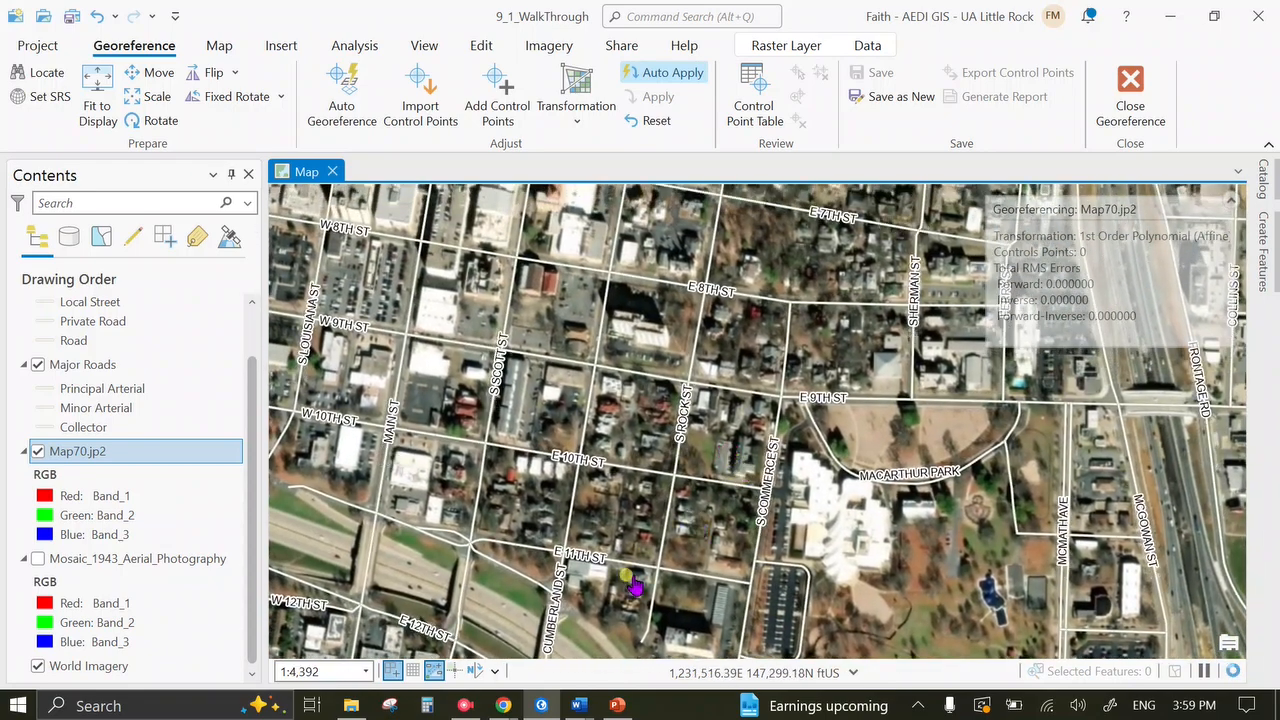
pyautogui.click(100, 95)
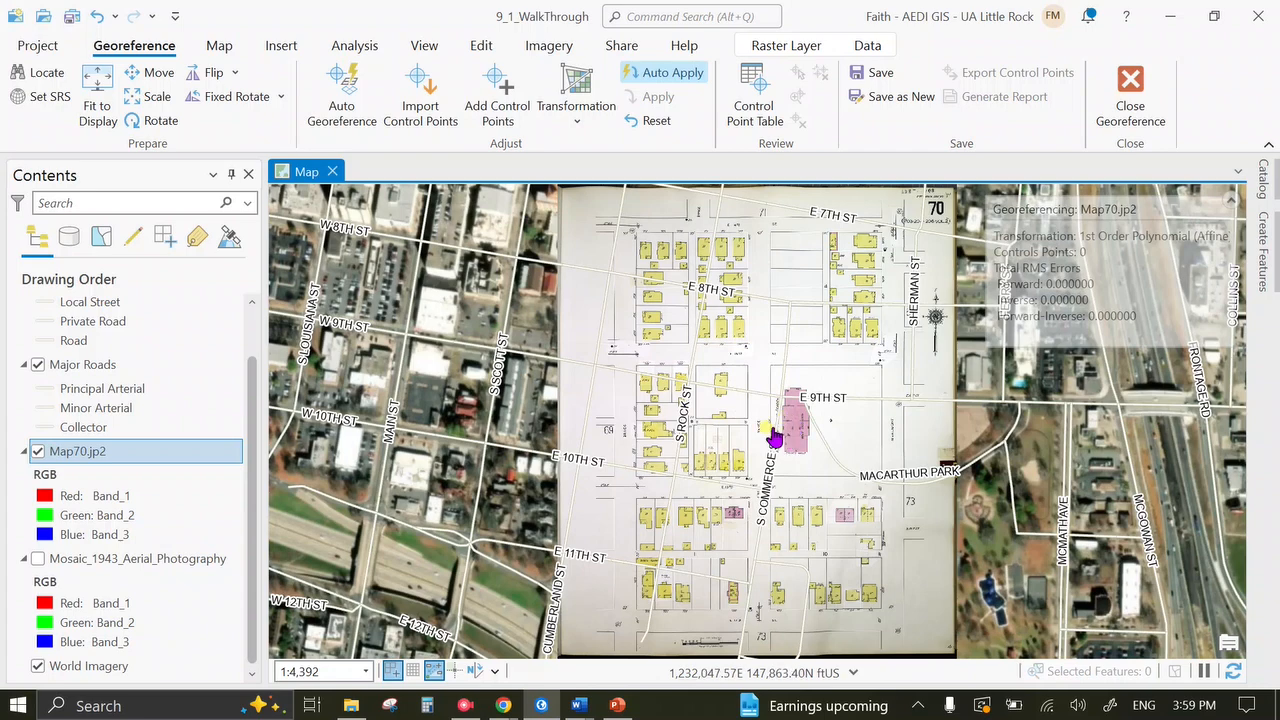
# Pan across the fitted sheet's blocks between S Rock St, Cumberland St, Sherman St and E 14th St.
pyautogui.scroll(5, 773, 437)
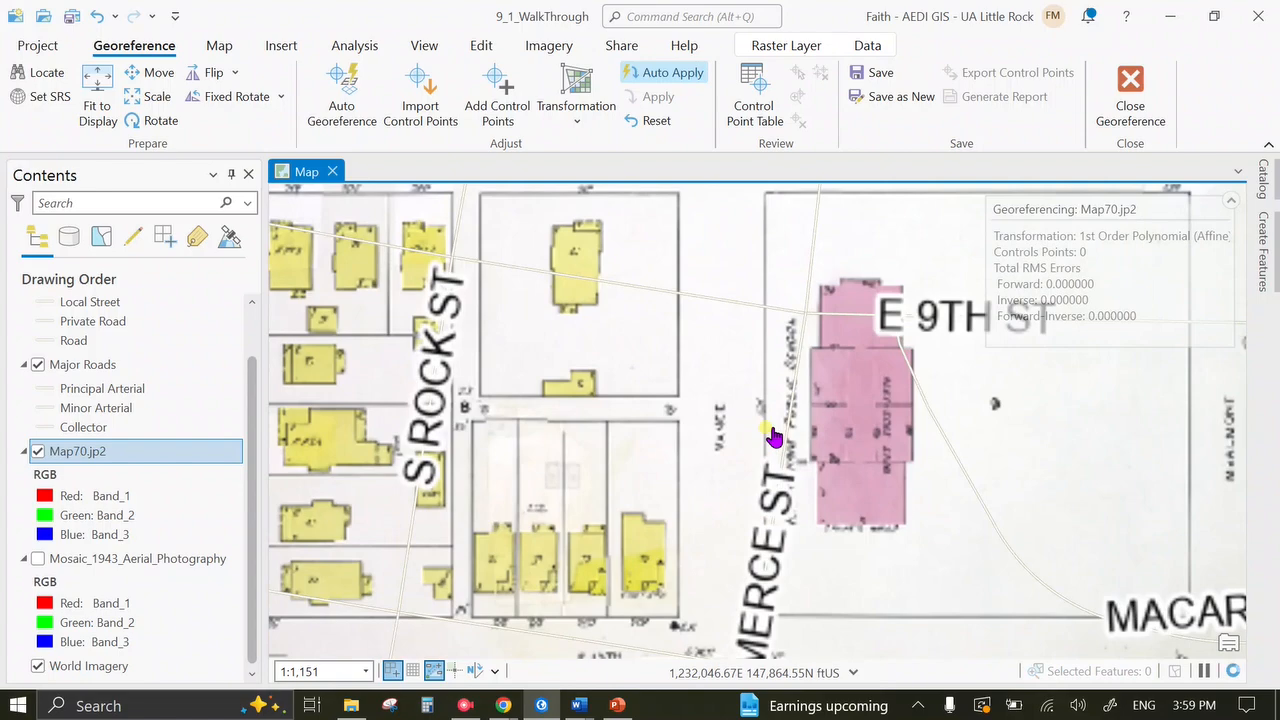
pyautogui.moveTo(670, 446); pyautogui.dragTo(792, 300)
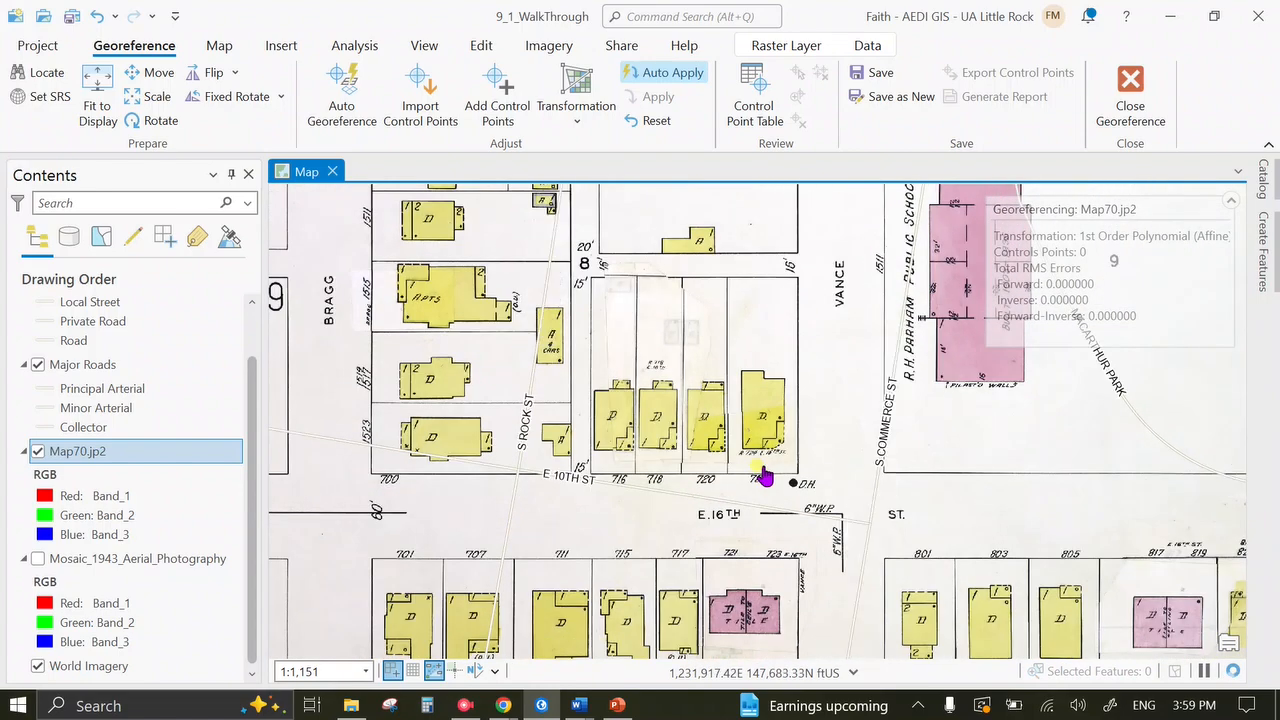
pyautogui.moveTo(651, 497); pyautogui.dragTo(919, 472)
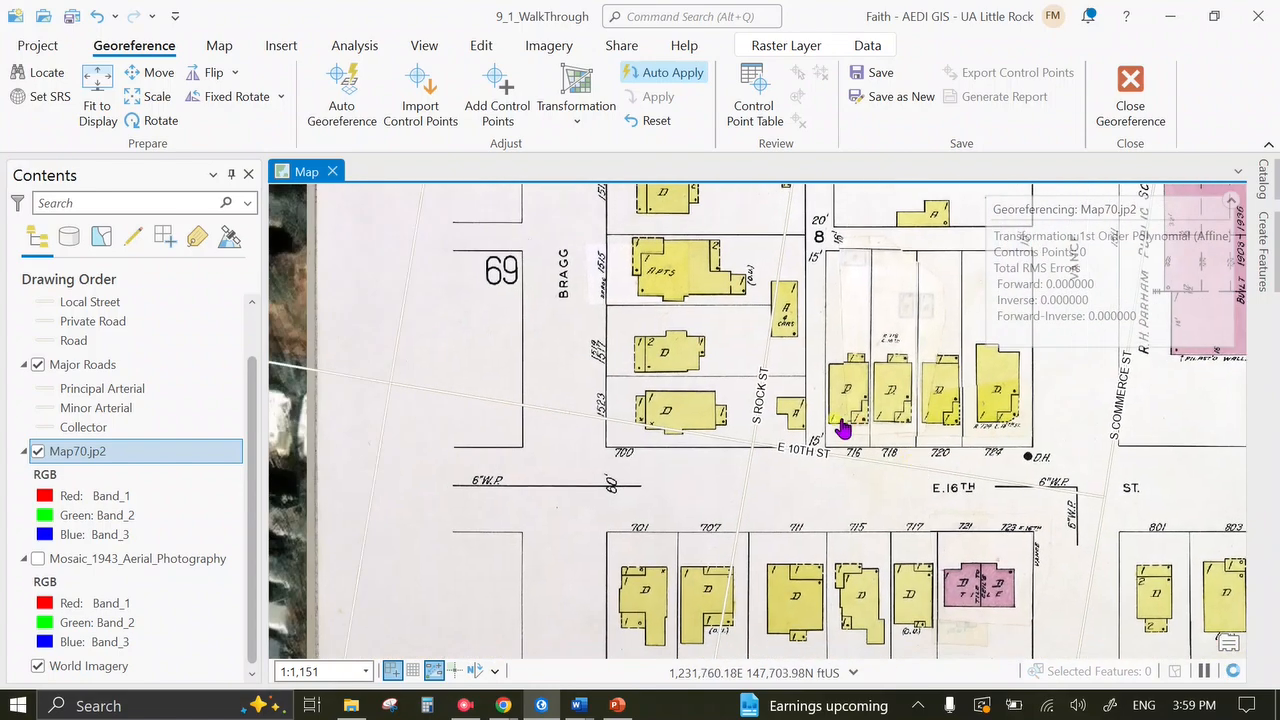
pyautogui.moveTo(843, 429); pyautogui.dragTo(845, 711)
pyautogui.moveTo(780, 398); pyautogui.dragTo(809, 594)
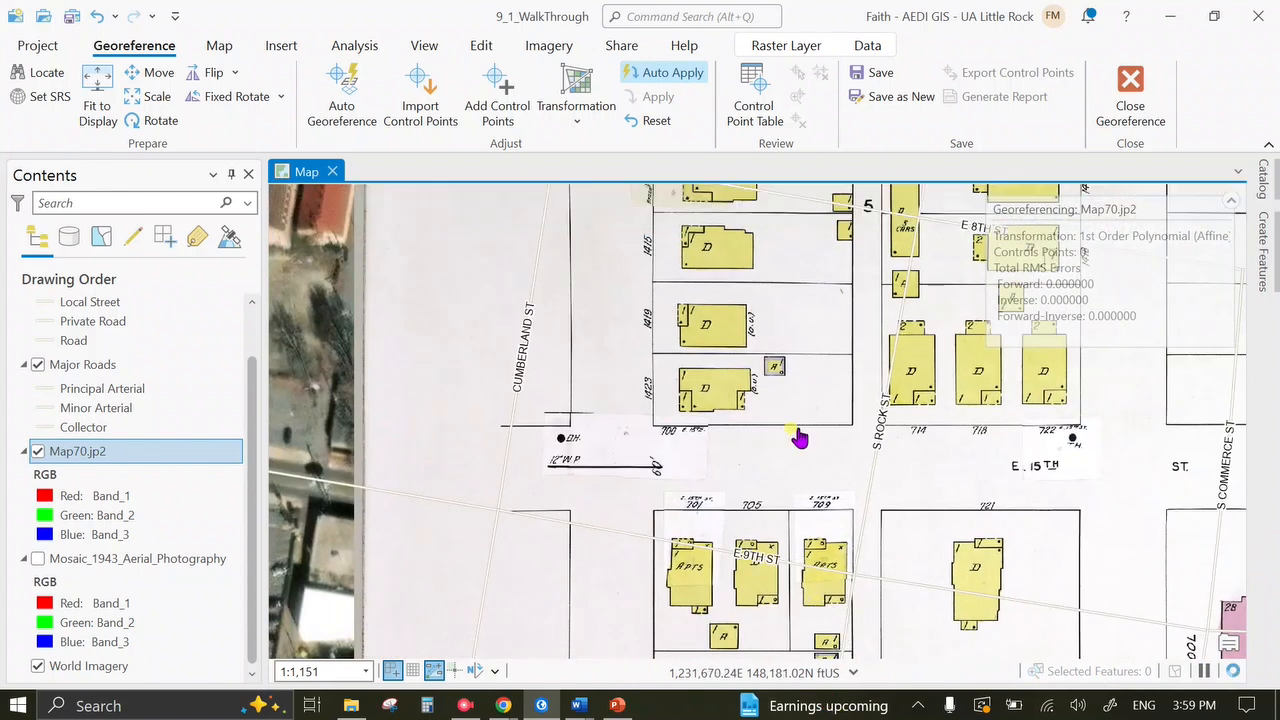
pyautogui.moveTo(810, 411); pyautogui.dragTo(617, 398)
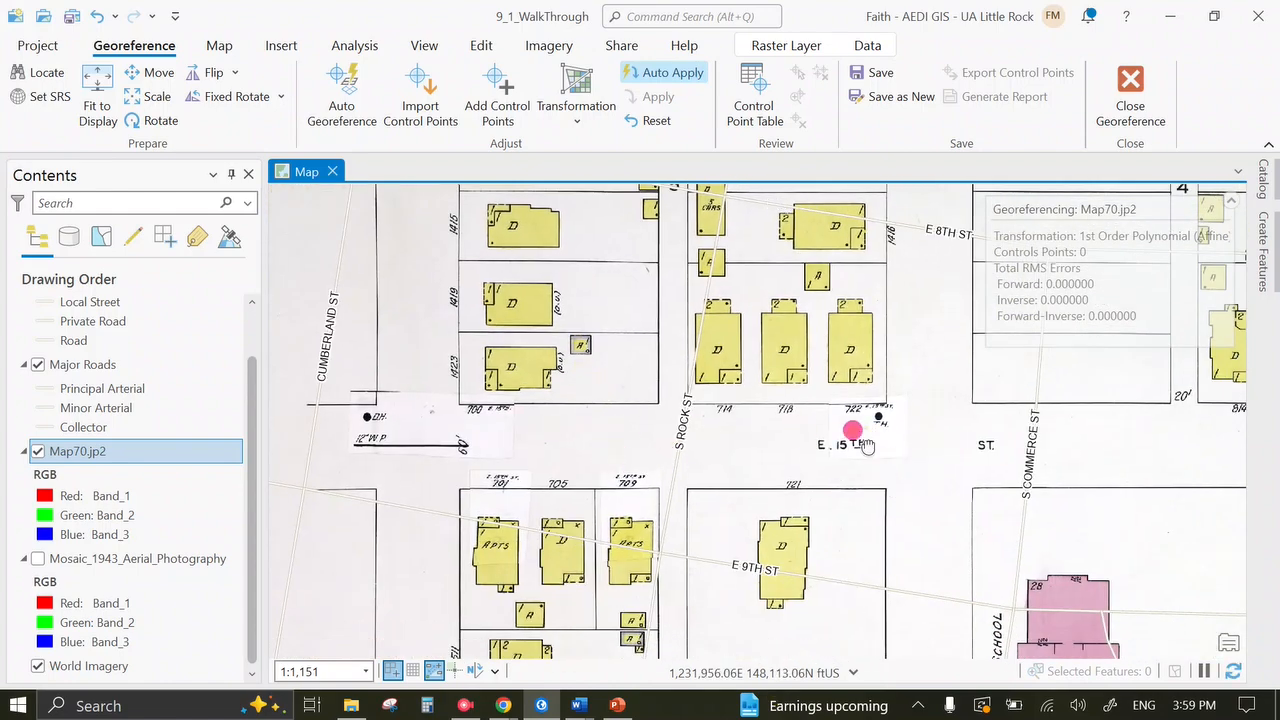
pyautogui.moveTo(885, 477); pyautogui.dragTo(692, 84)
pyautogui.moveTo(764, 593); pyautogui.dragTo(693, 240)
pyautogui.moveTo(675, 309); pyautogui.dragTo(437, 619)
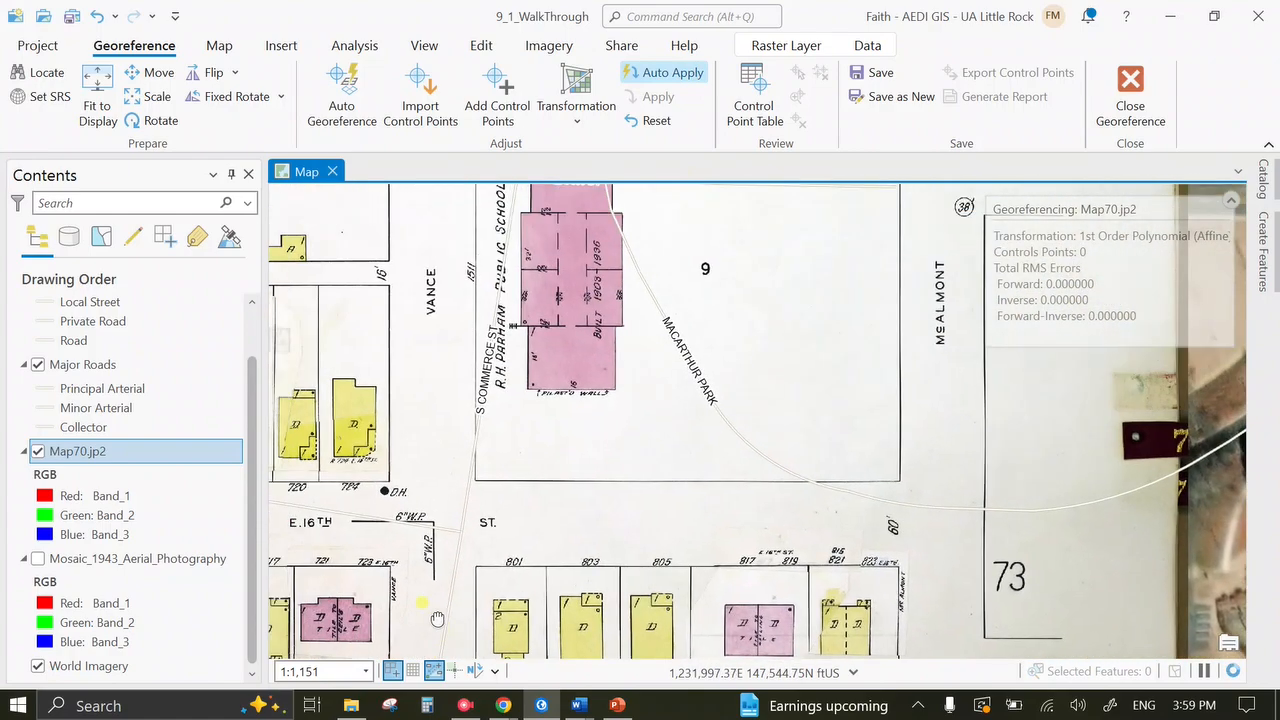
pyautogui.moveTo(690, 520); pyautogui.dragTo(436, 699)
pyautogui.moveTo(426, 352); pyautogui.dragTo(453, 707)
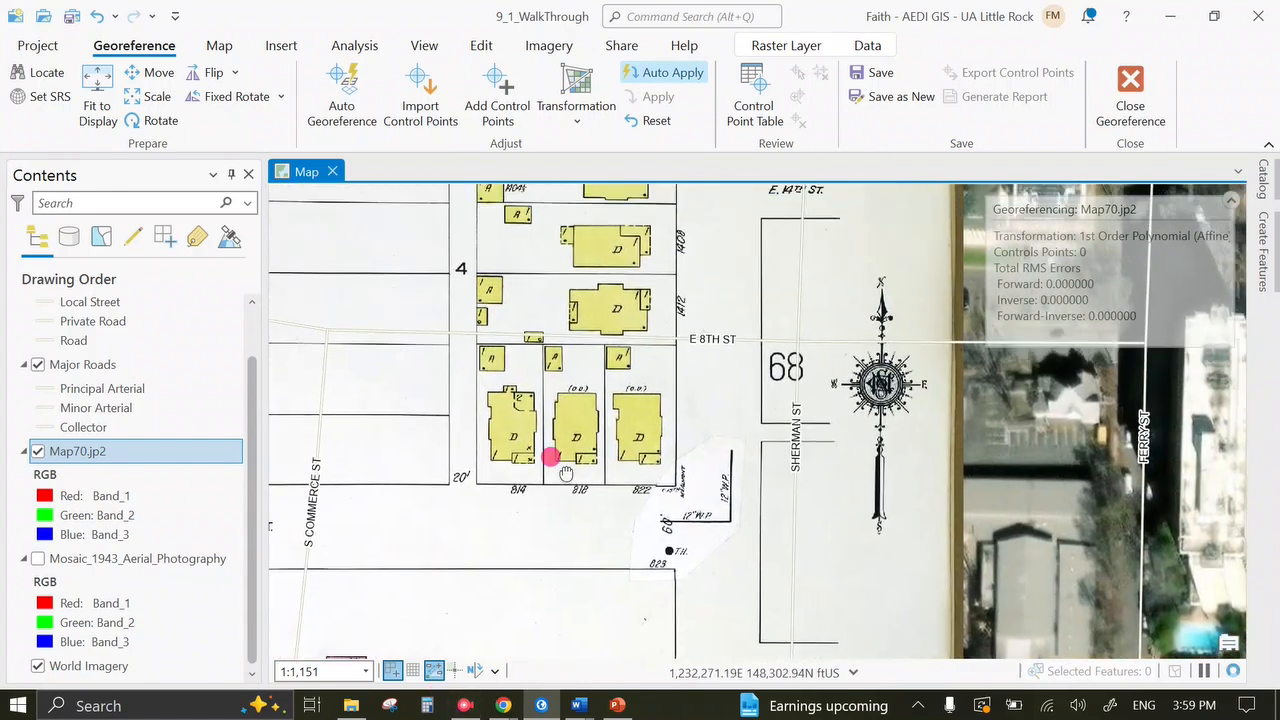
pyautogui.moveTo(565, 473); pyautogui.dragTo(762, 700)
pyautogui.moveTo(586, 466); pyautogui.dragTo(831, 419)
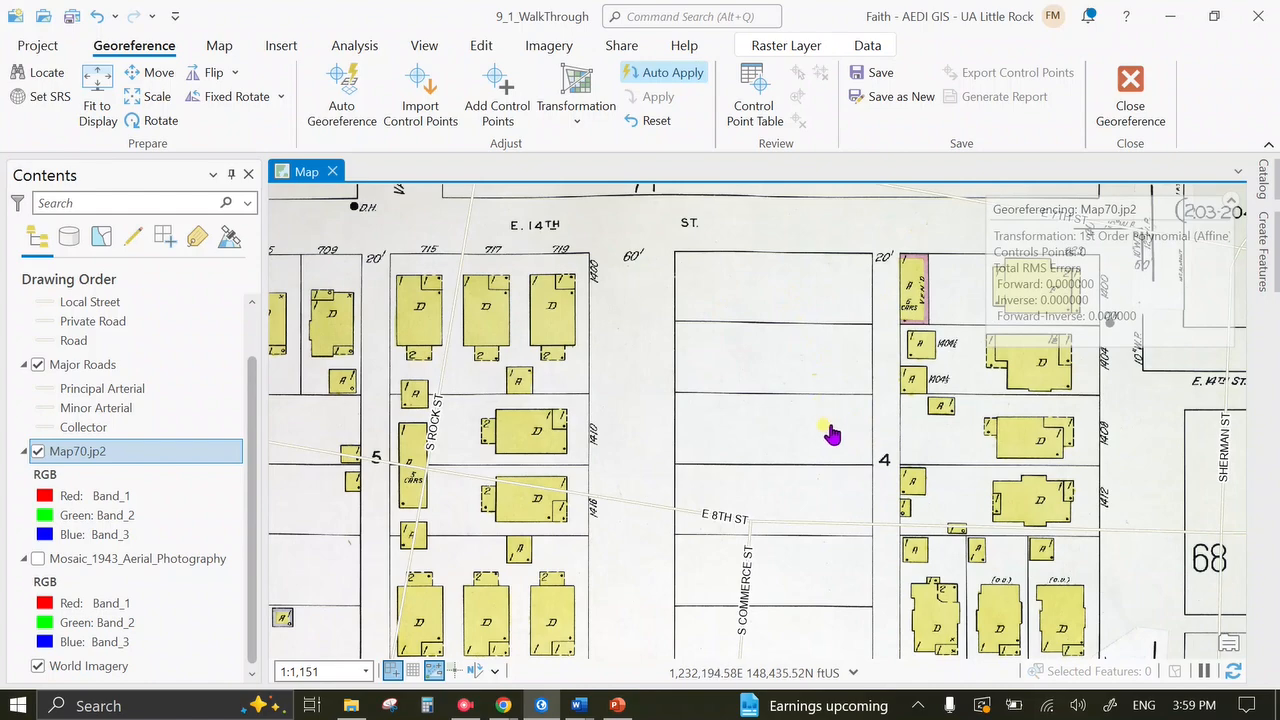
# Pan southeast past the highway interchange to Bragg St and E 17th St, then switch to File Explorer.
pyautogui.scroll(-3, 745, 435)
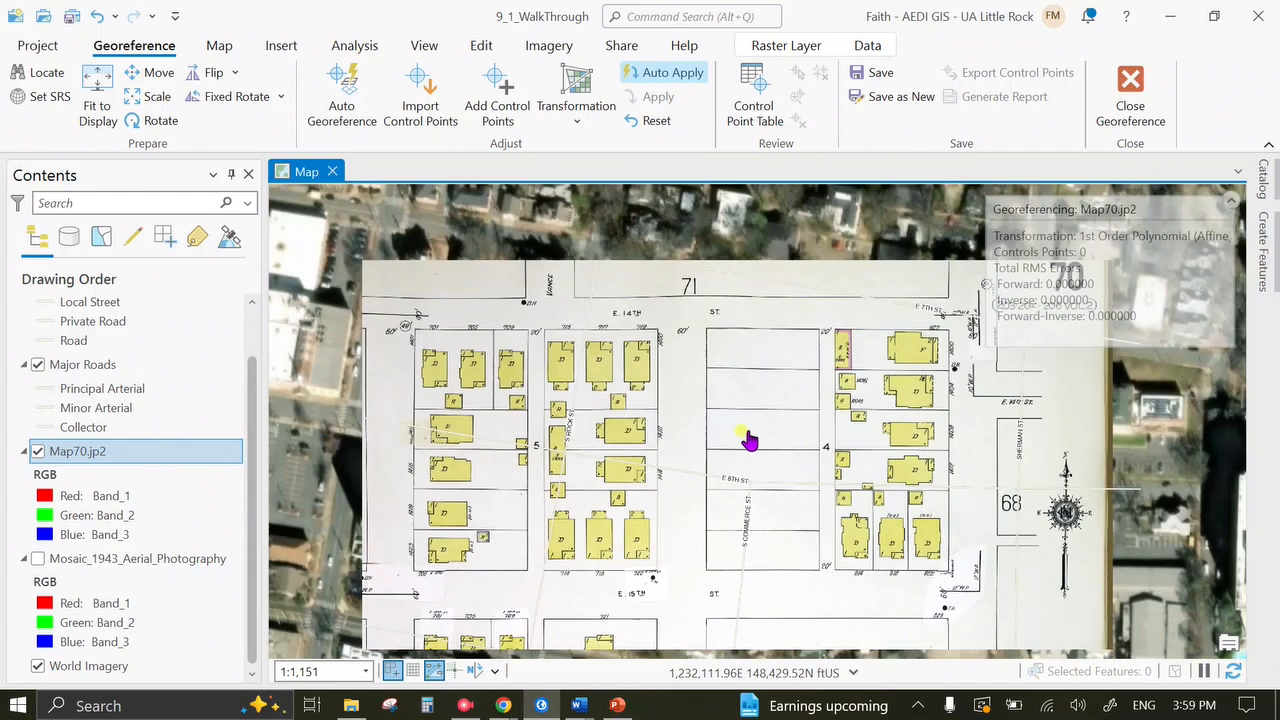
pyautogui.moveTo(740, 432); pyautogui.dragTo(371, 328)
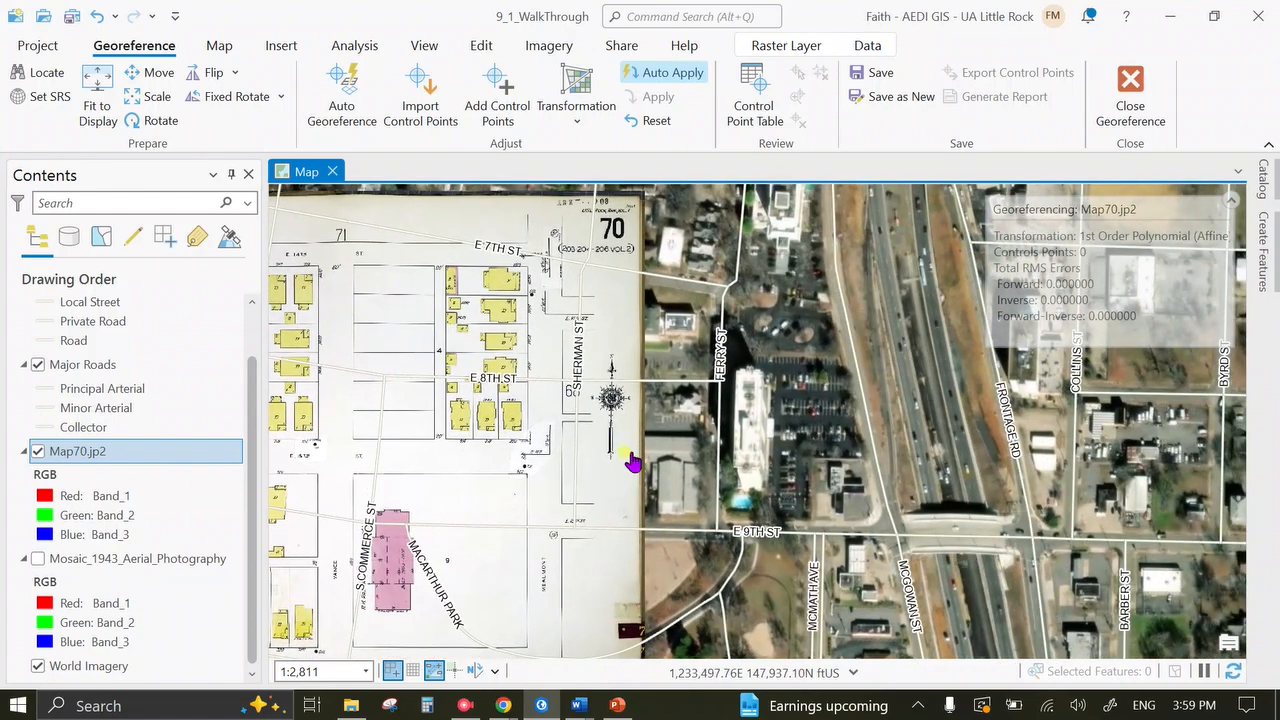
pyautogui.moveTo(523, 457); pyautogui.dragTo(753, 260)
pyautogui.moveTo(1028, 555); pyautogui.dragTo(732, 212)
pyautogui.moveTo(988, 499); pyautogui.dragTo(829, 176)
pyautogui.moveTo(819, 507); pyautogui.dragTo(842, 133)
pyautogui.moveTo(740, 535); pyautogui.dragTo(723, 291)
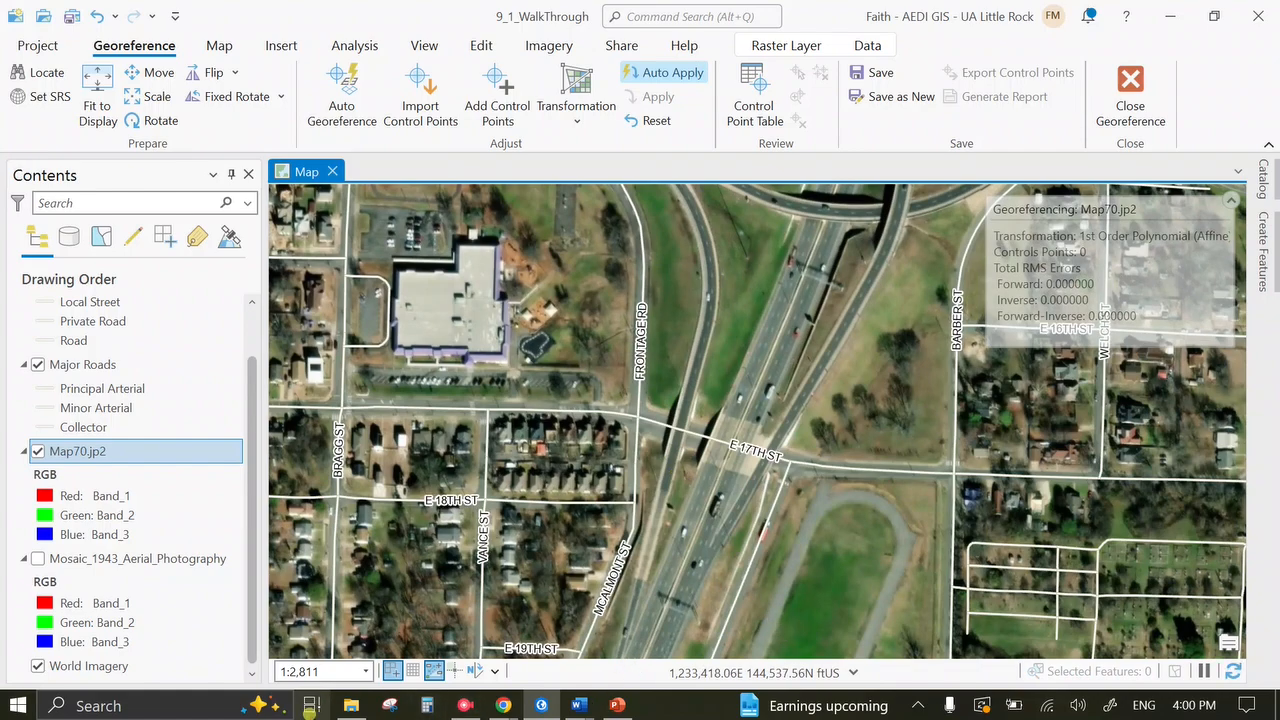
pyautogui.click(351, 705)
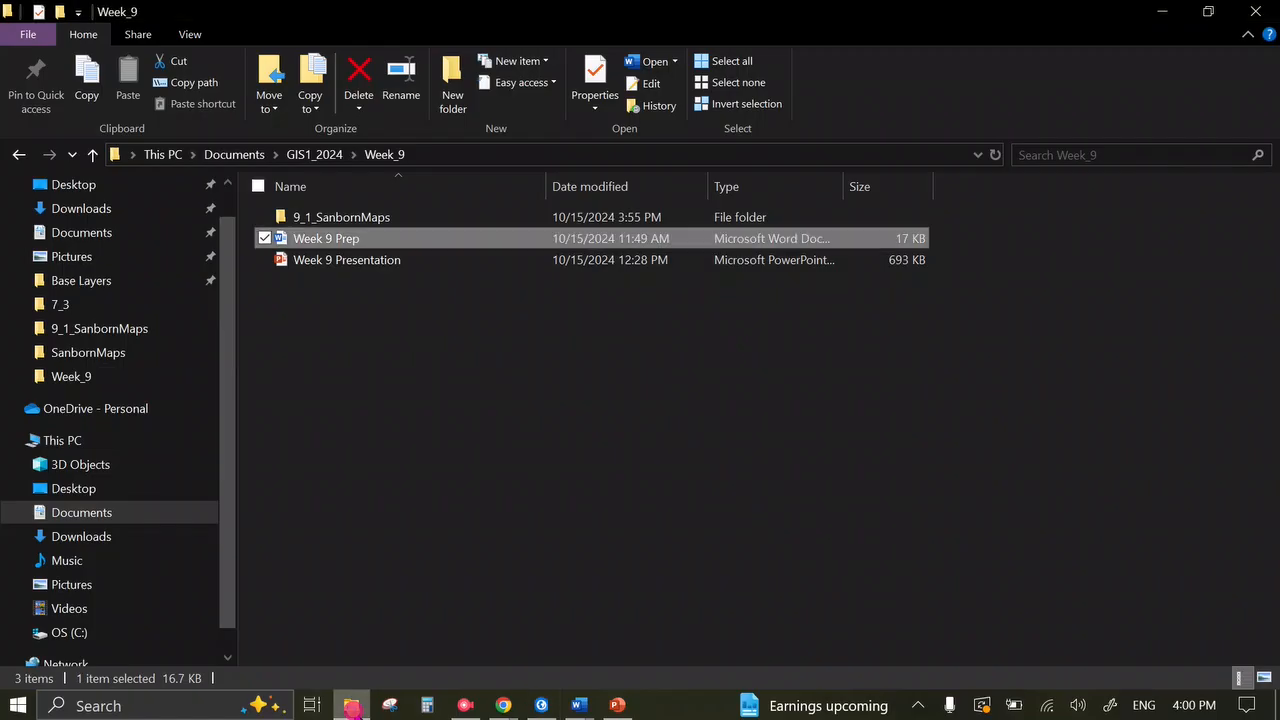
# Go into 9_1_SanbornMaps > SanbornMaps and open the Map Contents index image.
pyautogui.doubleClick(401, 216)
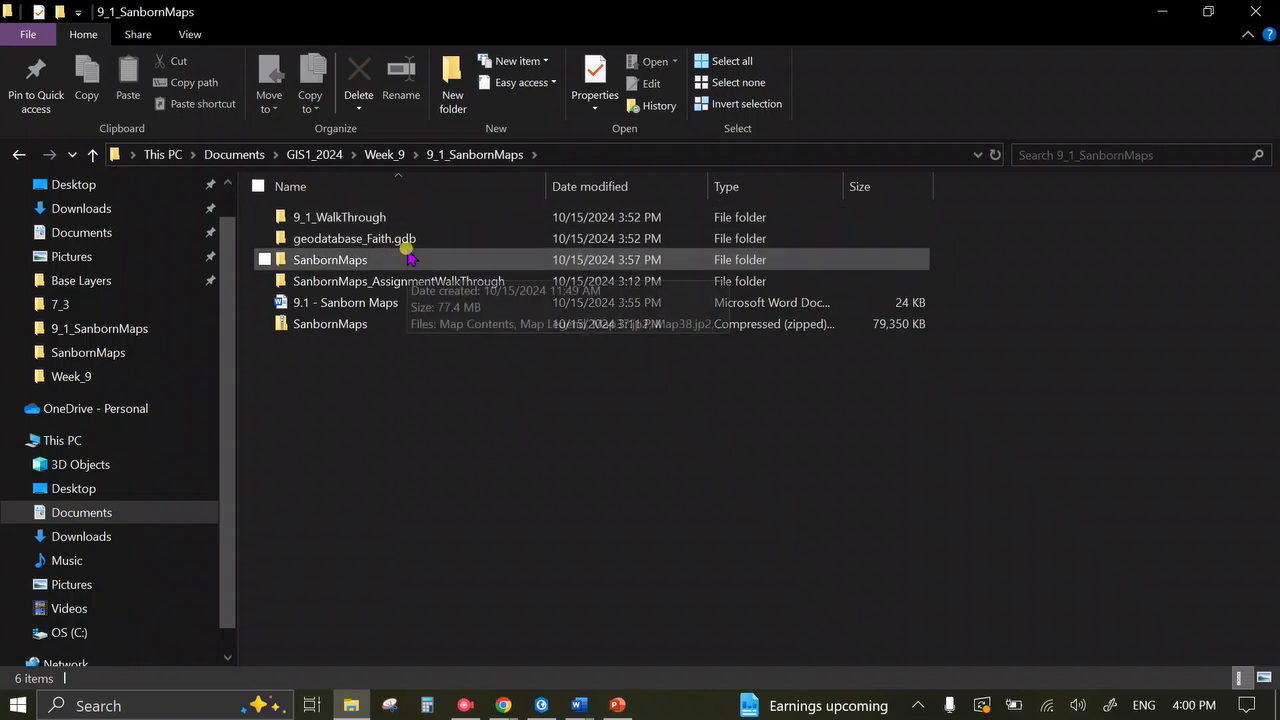
pyautogui.doubleClick(408, 259)
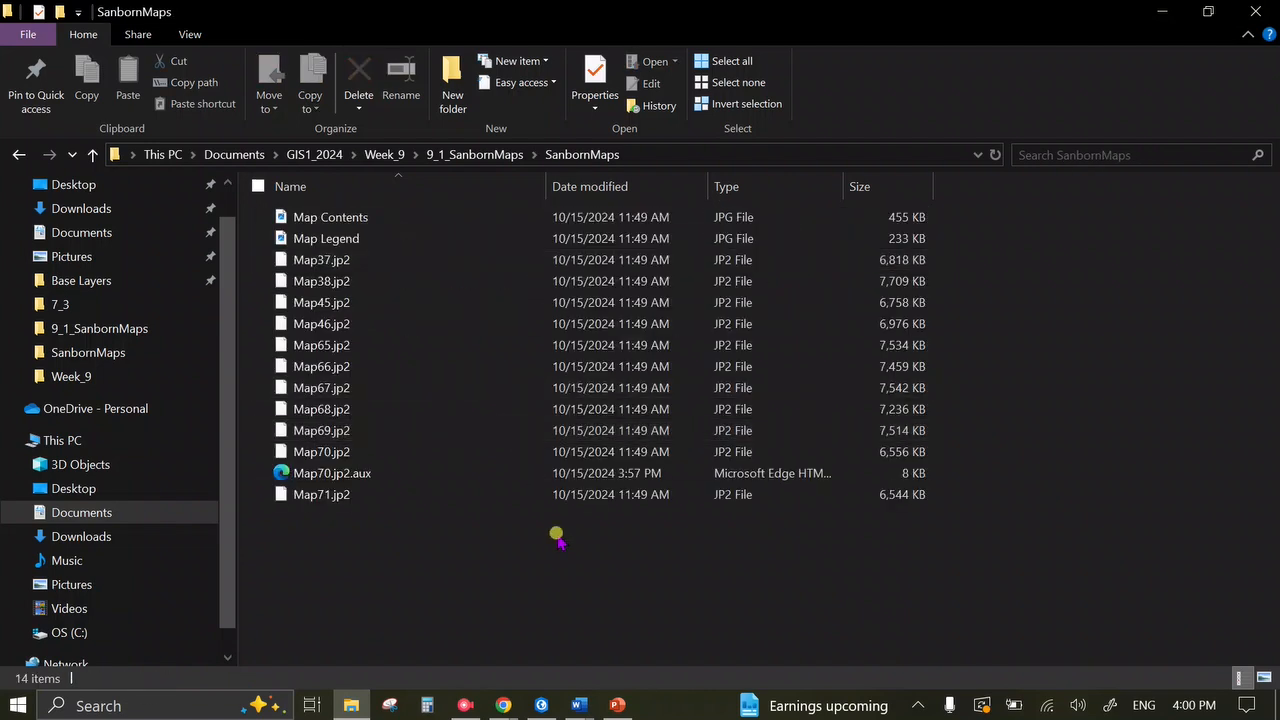
pyautogui.doubleClick(390, 219)
# Zoom the Map Contents index to 214% to locate sheet 70 beside sheet 69, then minimize Photos.
pyautogui.scroll(6, 686, 537)
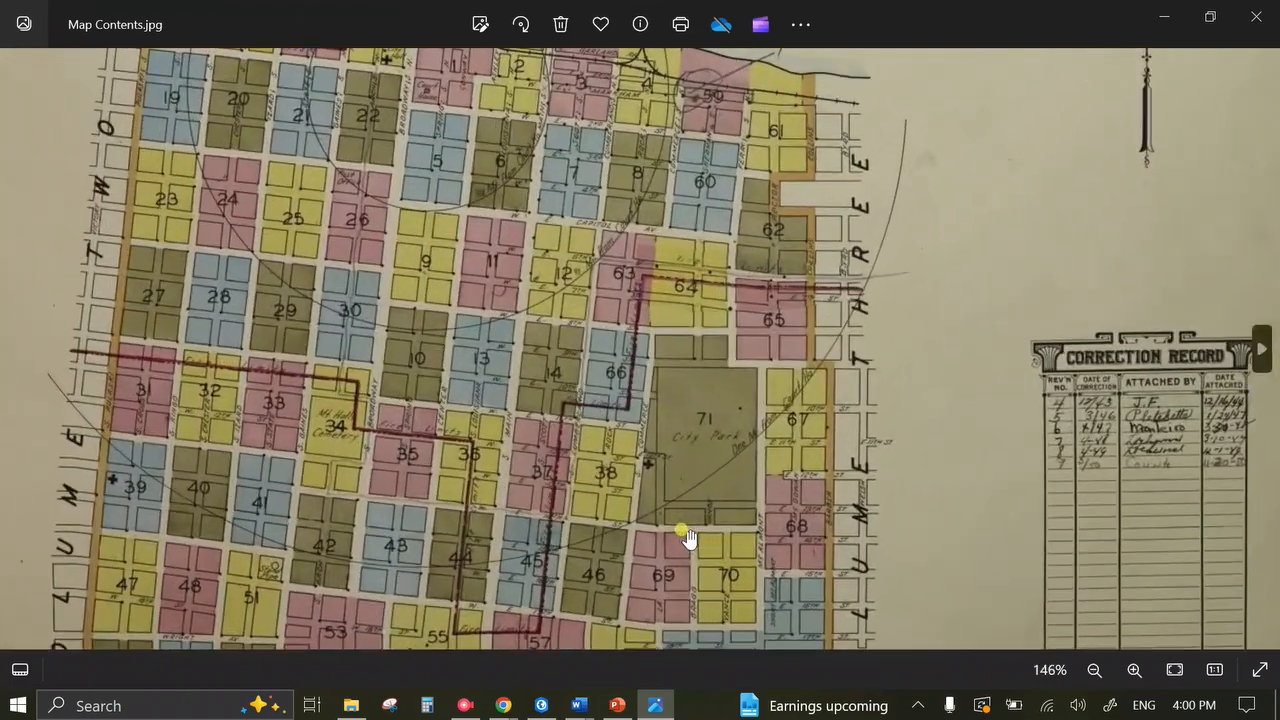
pyautogui.moveTo(686, 537); pyautogui.dragTo(802, 304)
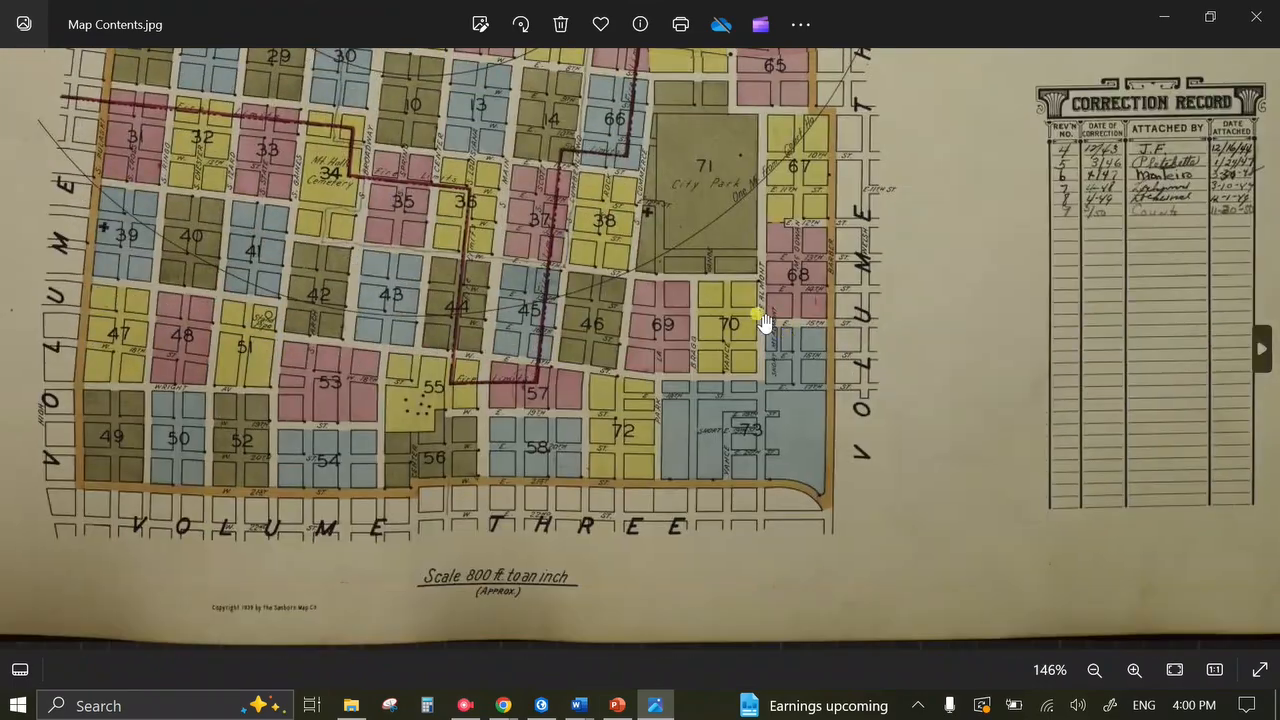
pyautogui.scroll(4, 737, 300)
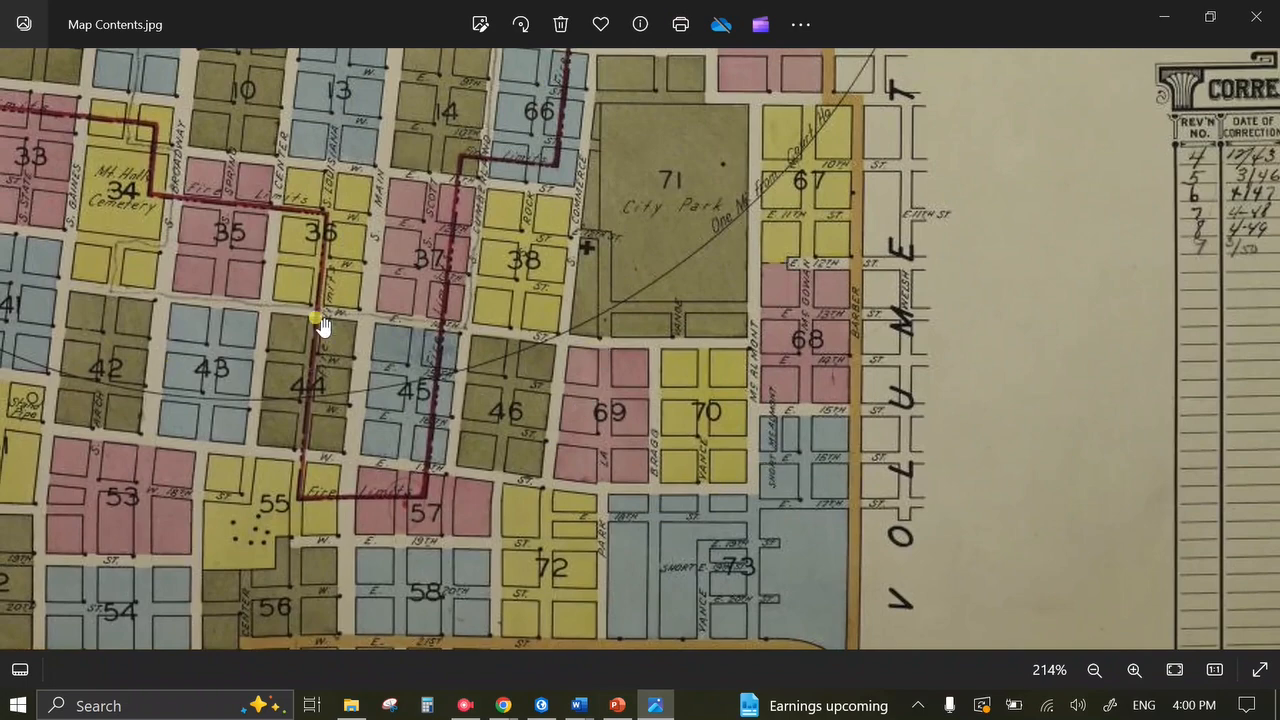
pyautogui.moveTo(630, 390); pyautogui.dragTo(646, 447)
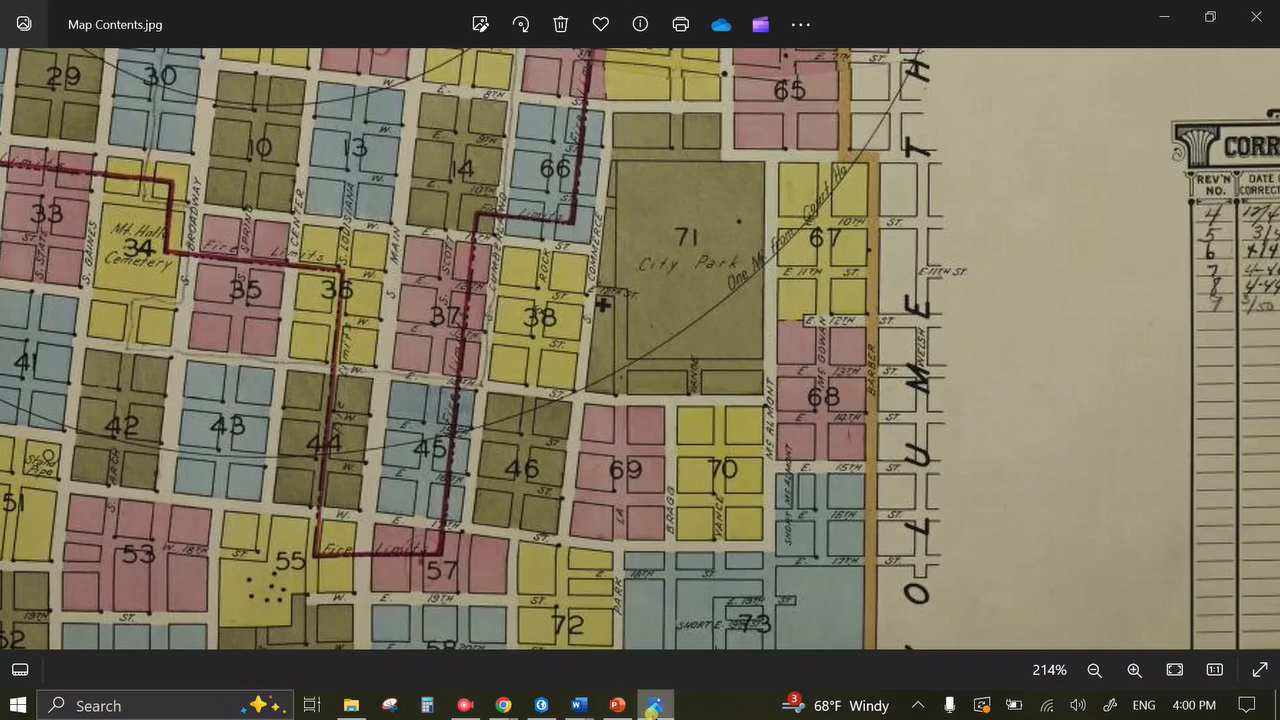
pyautogui.click(652, 706)
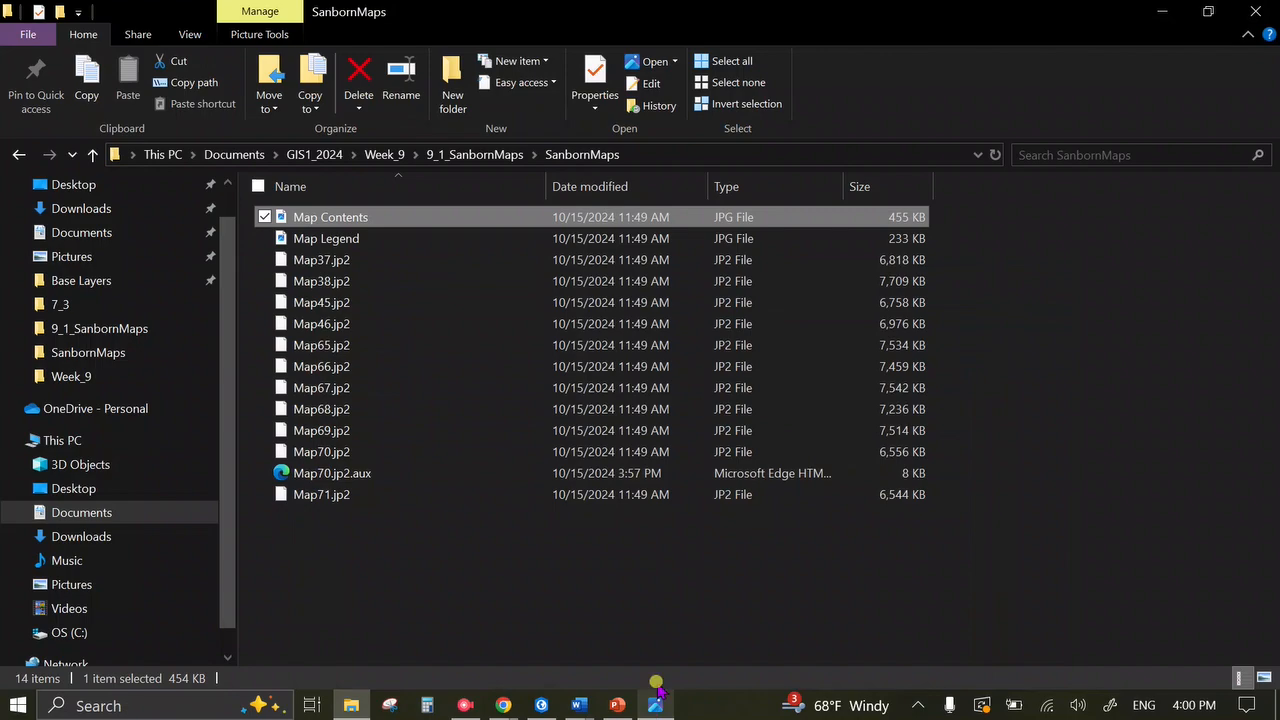
# Return to ArcGIS Pro and pan the World Imagery to Bragg St, E 15th St and Frontage Rd.
pyautogui.click(1162, 11)
pyautogui.moveTo(829, 486); pyautogui.dragTo(1066, 466)
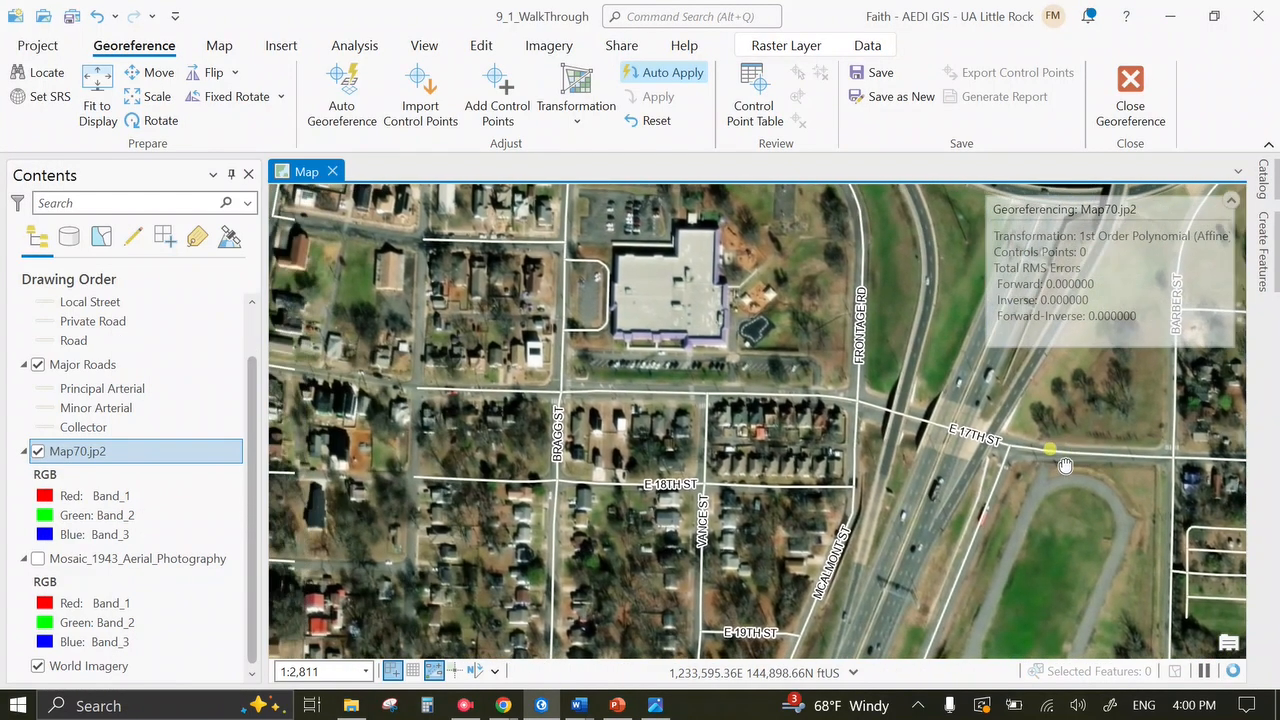
pyautogui.moveTo(655, 540); pyautogui.dragTo(700, 428)
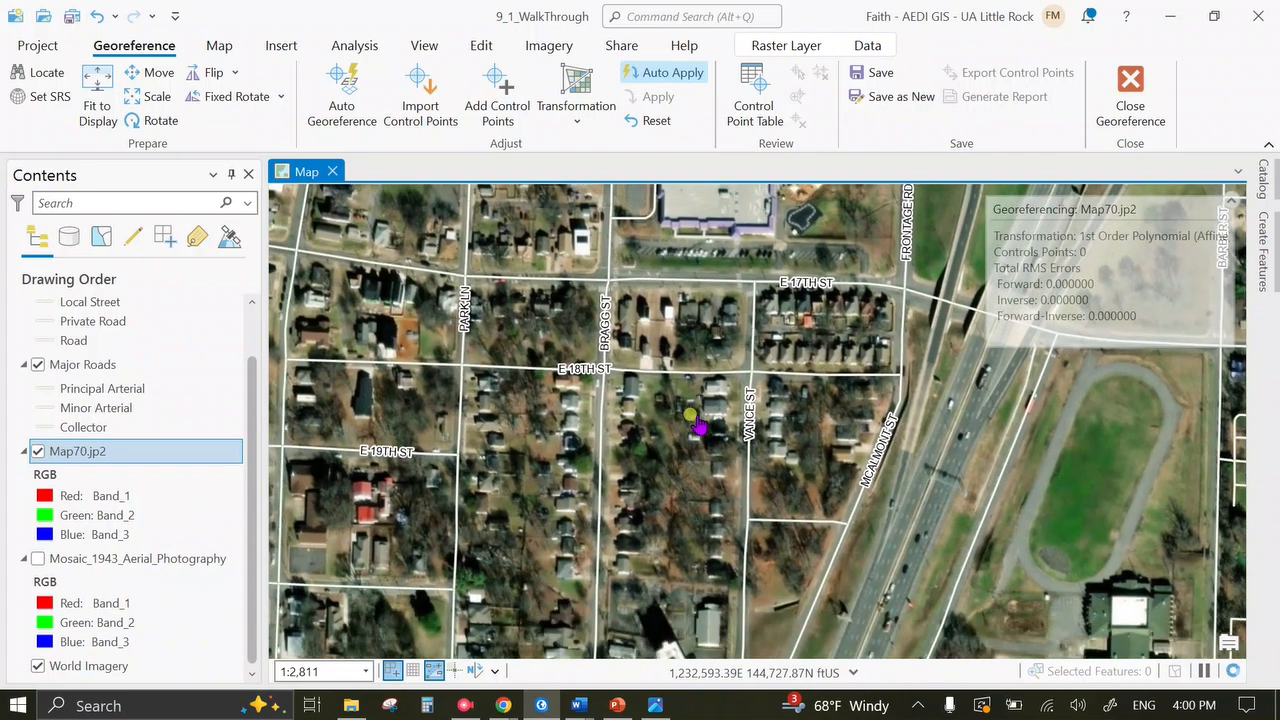
pyautogui.scroll(2, 700, 428)
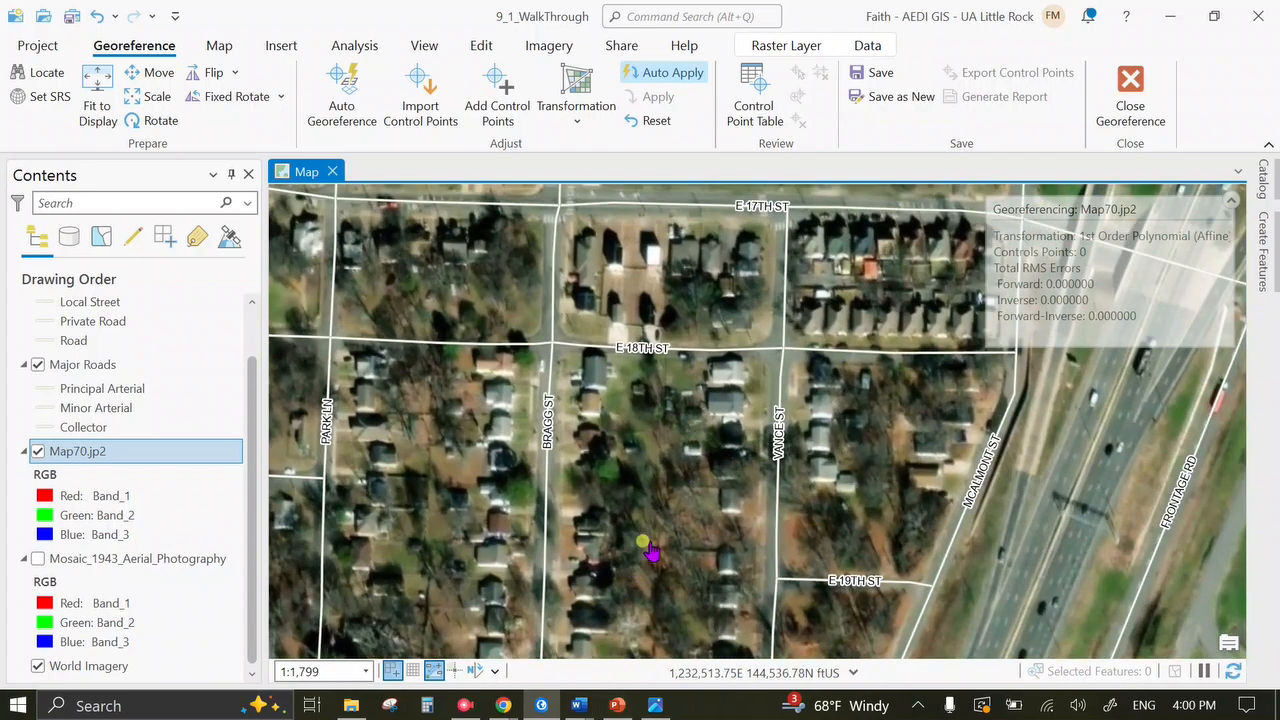
pyautogui.scroll(-2, 646, 543)
pyautogui.moveTo(656, 314); pyautogui.dragTo(671, 506)
pyautogui.moveTo(676, 393); pyautogui.dragTo(659, 464)
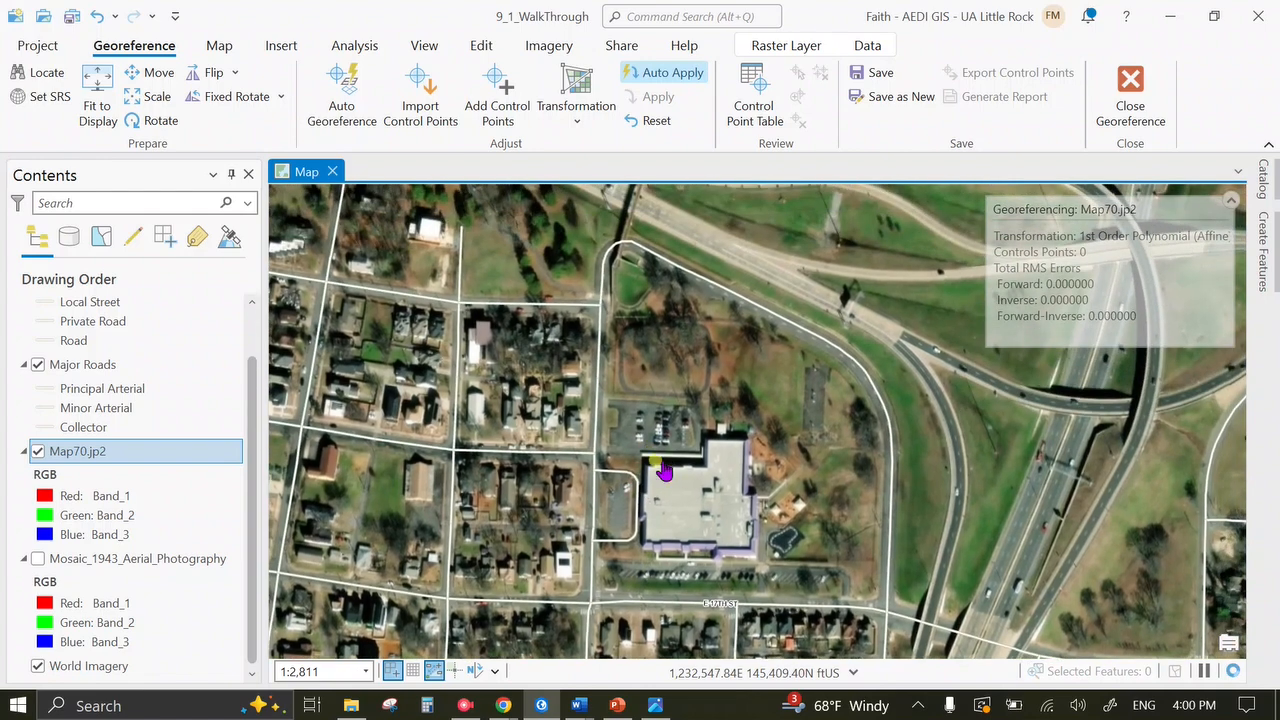
pyautogui.moveTo(714, 320); pyautogui.dragTo(700, 360)
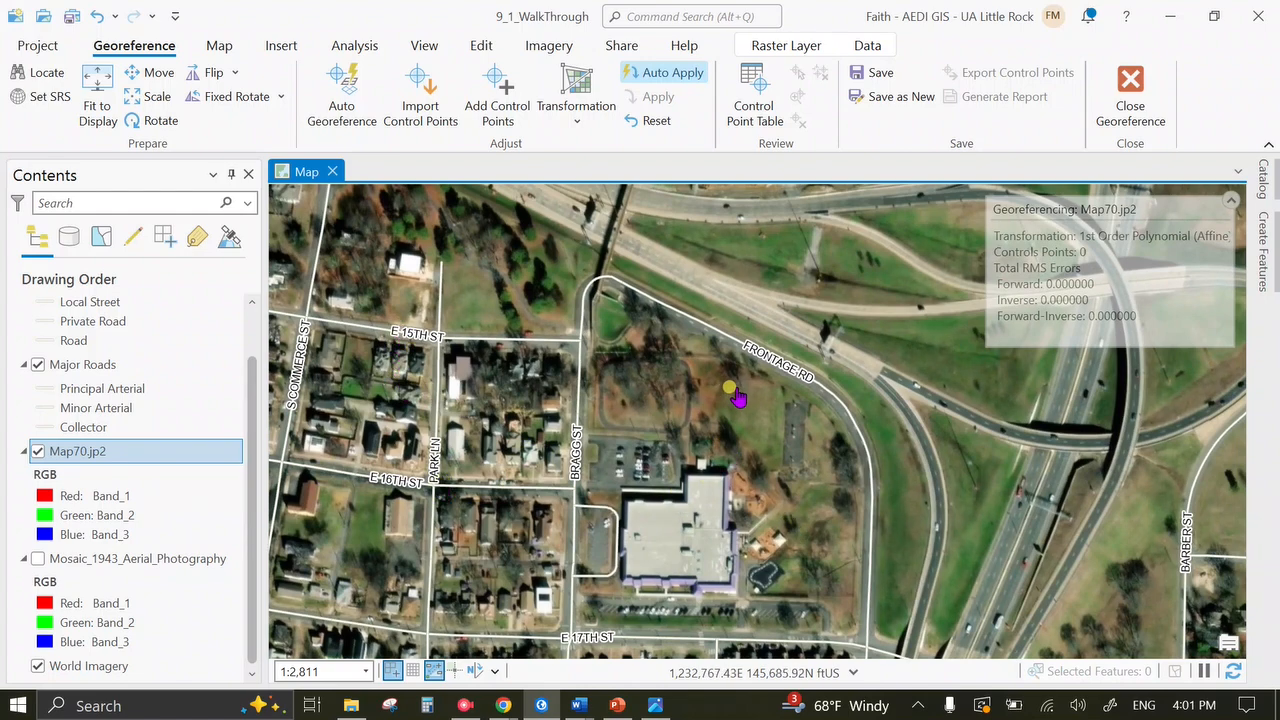
# Fit the Map70 sheet to the current view and pan across it near Frontage Rd.
pyautogui.click(96, 84)
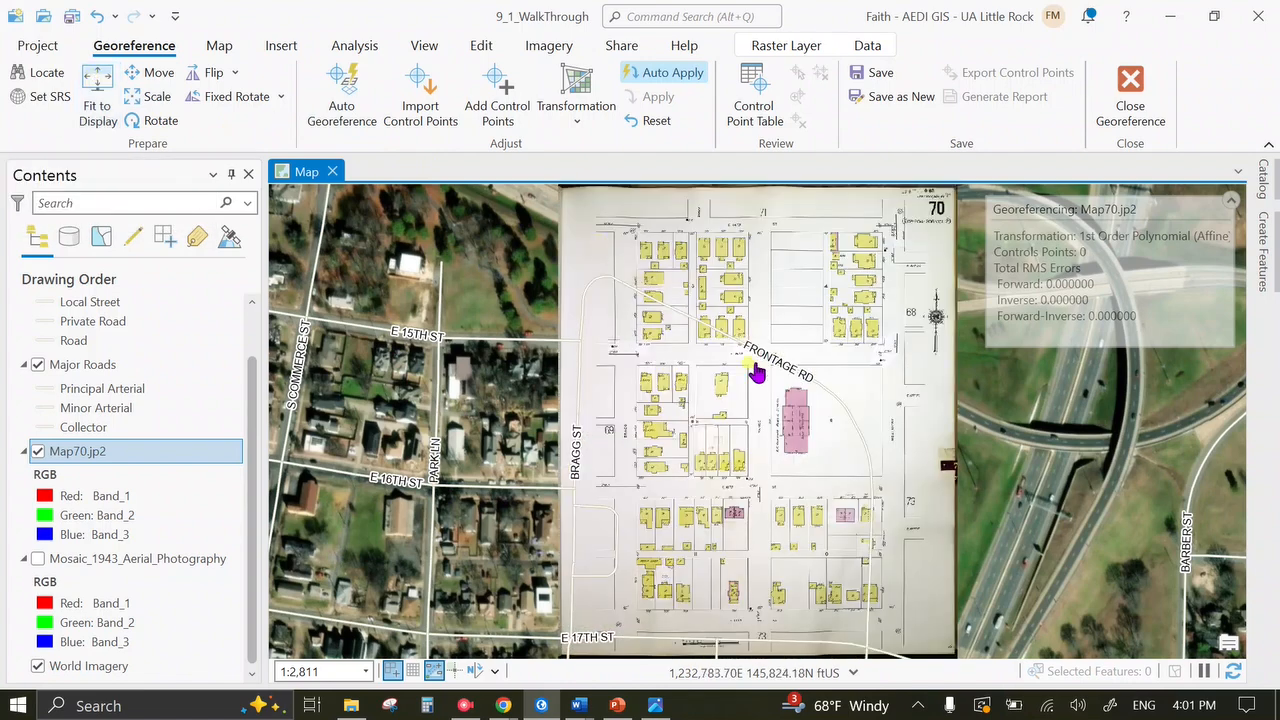
pyautogui.scroll(5, 737, 414)
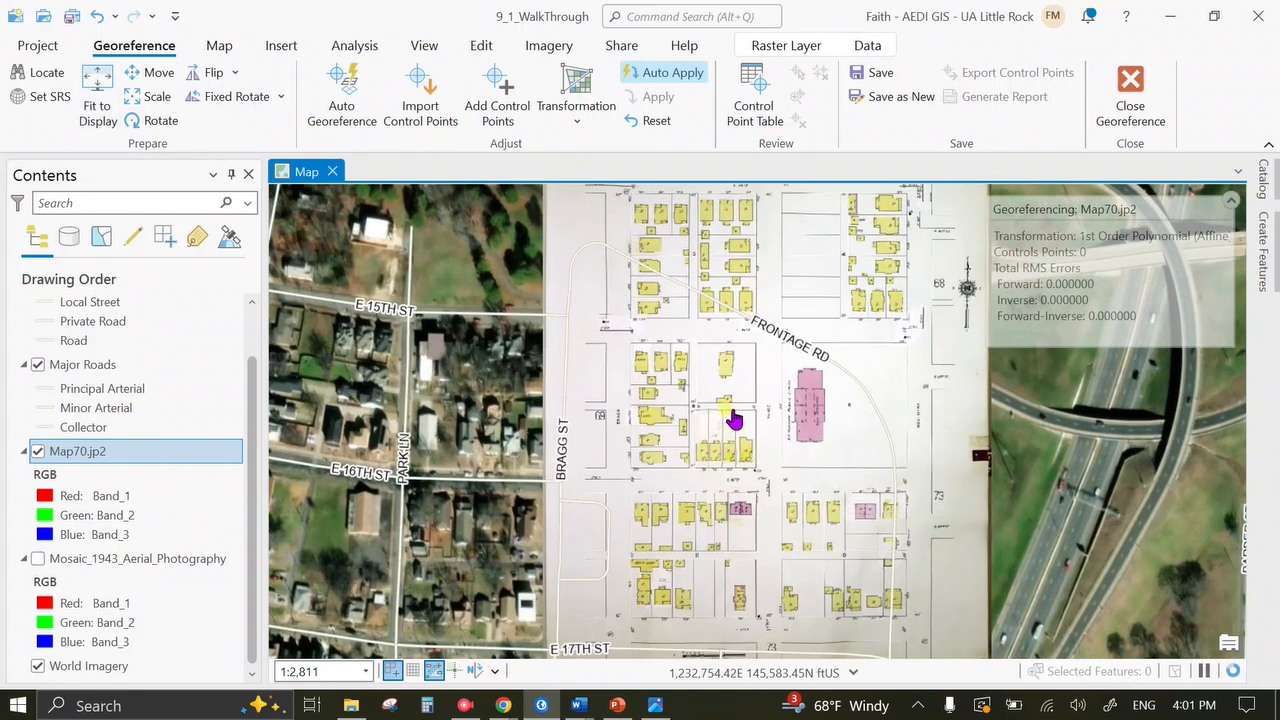
pyautogui.moveTo(753, 369); pyautogui.dragTo(690, 490)
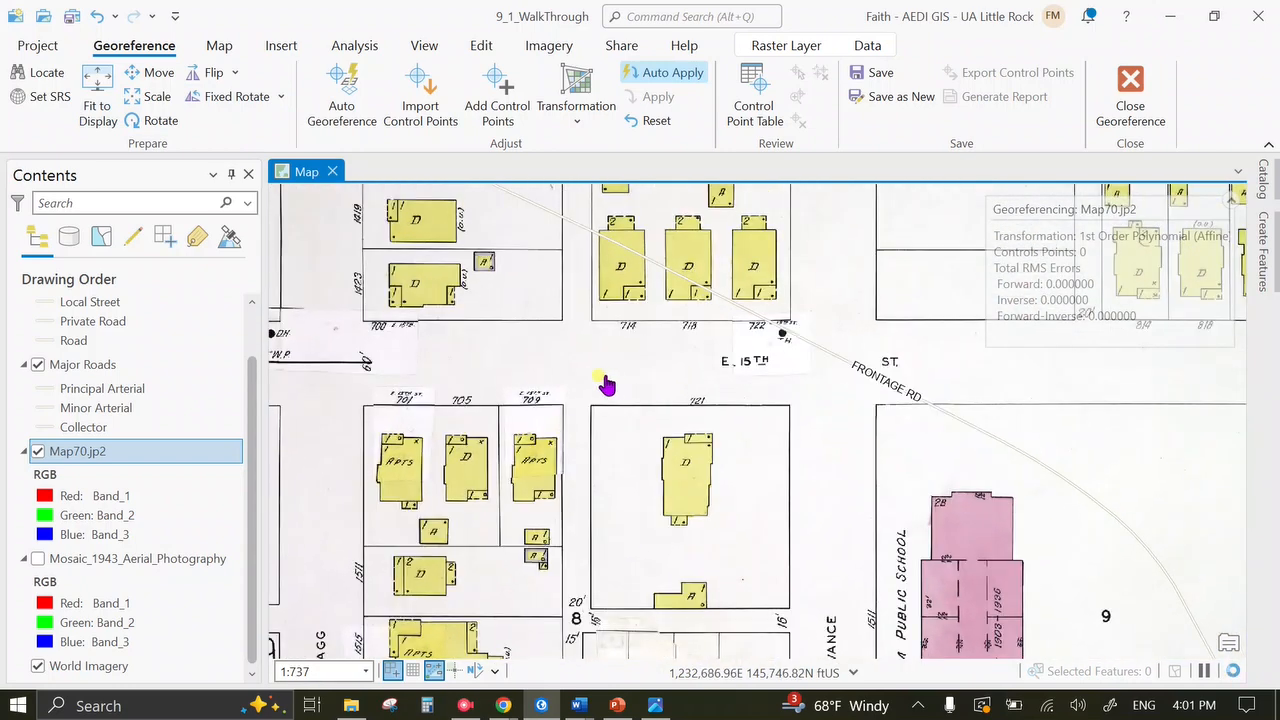
pyautogui.moveTo(847, 530); pyautogui.dragTo(731, 297)
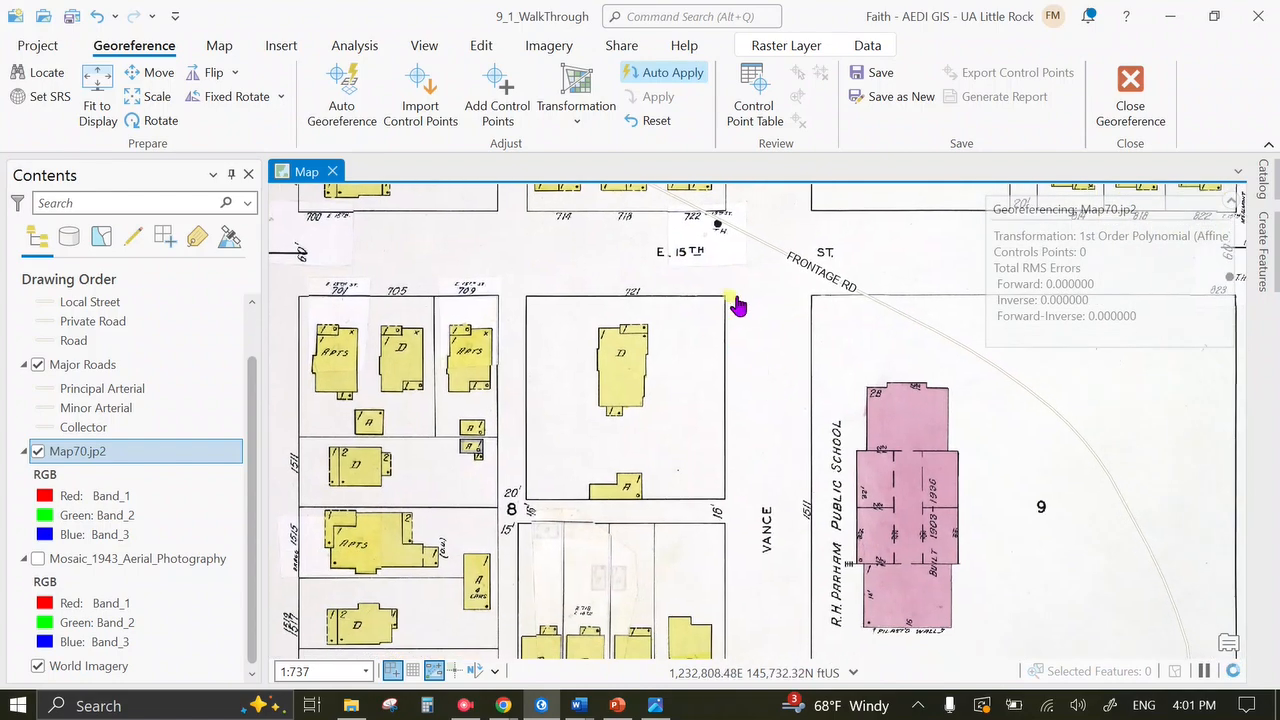
pyautogui.scroll(-3, 651, 531)
pyautogui.moveTo(676, 504); pyautogui.dragTo(748, 450)
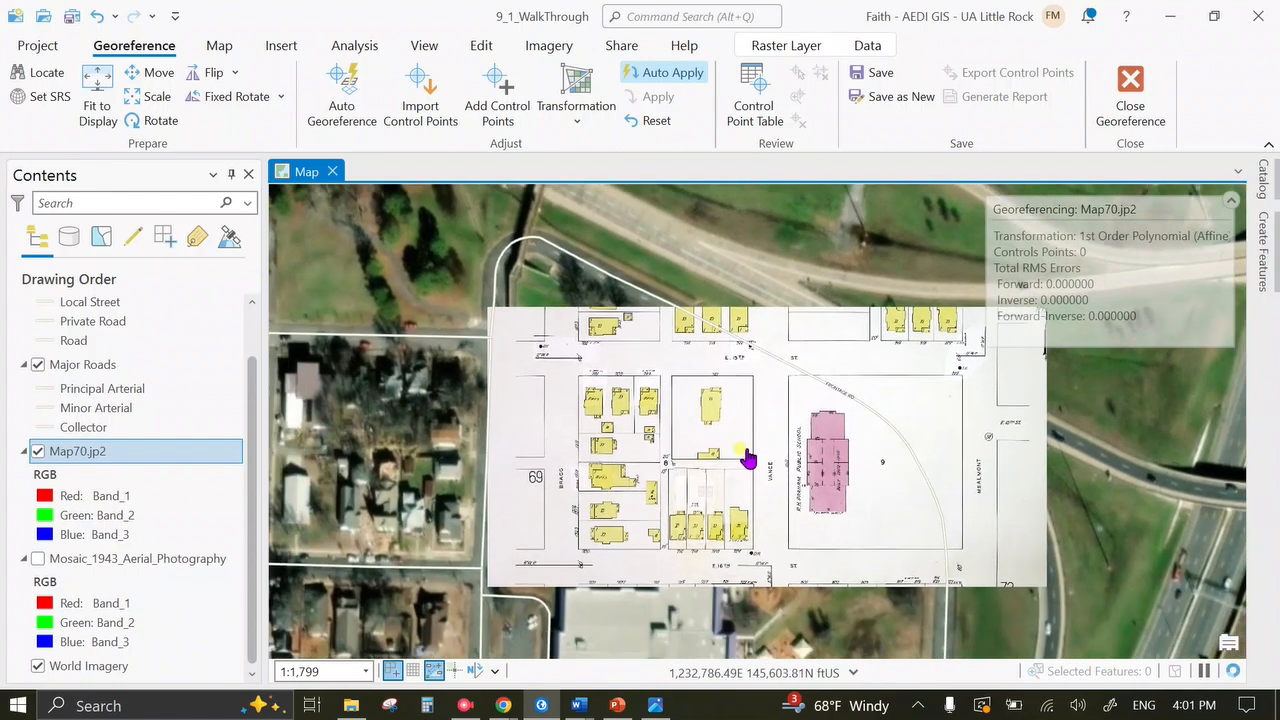
# Hide Map70.jp2 and pan the bare imagery to E 15th St and Frontage Rd, briefly checking the index map.
pyautogui.click(38, 454)
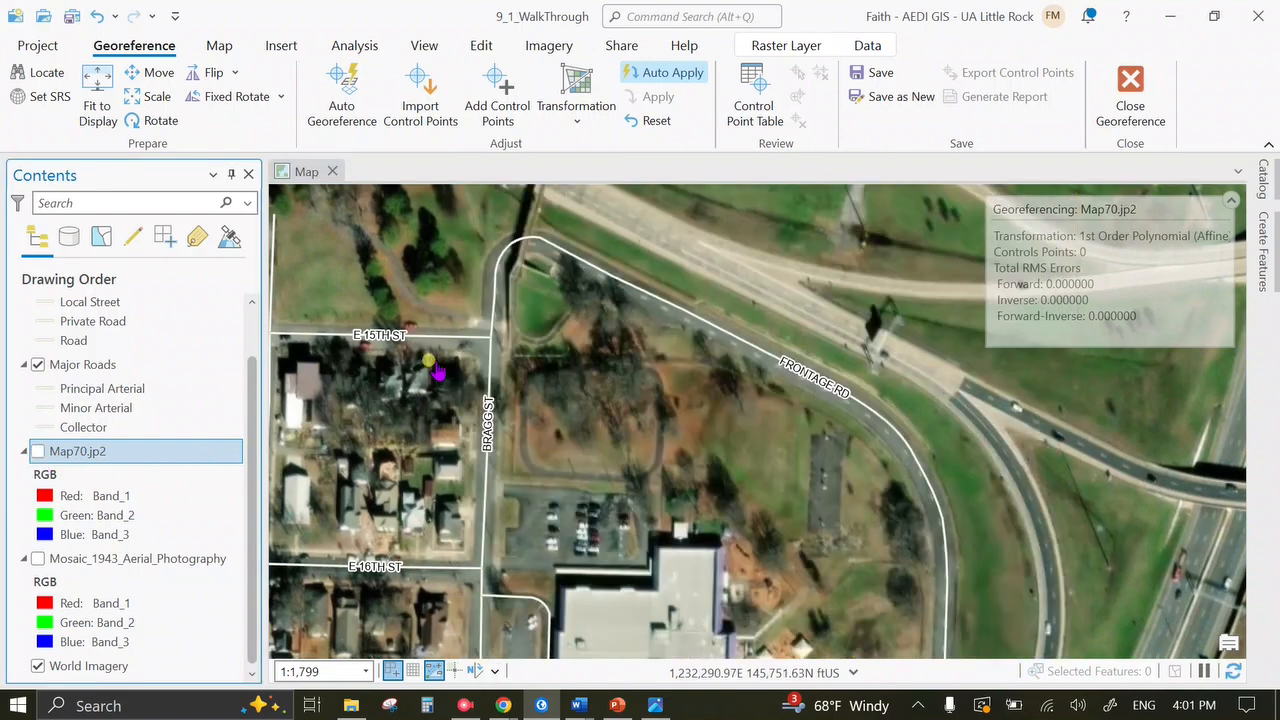
pyautogui.moveTo(681, 518); pyautogui.dragTo(638, 322)
pyautogui.moveTo(646, 494); pyautogui.dragTo(608, 305)
pyautogui.moveTo(493, 356); pyautogui.dragTo(650, 597)
pyautogui.moveTo(562, 382); pyautogui.dragTo(573, 435)
pyautogui.moveTo(474, 248); pyautogui.dragTo(457, 305)
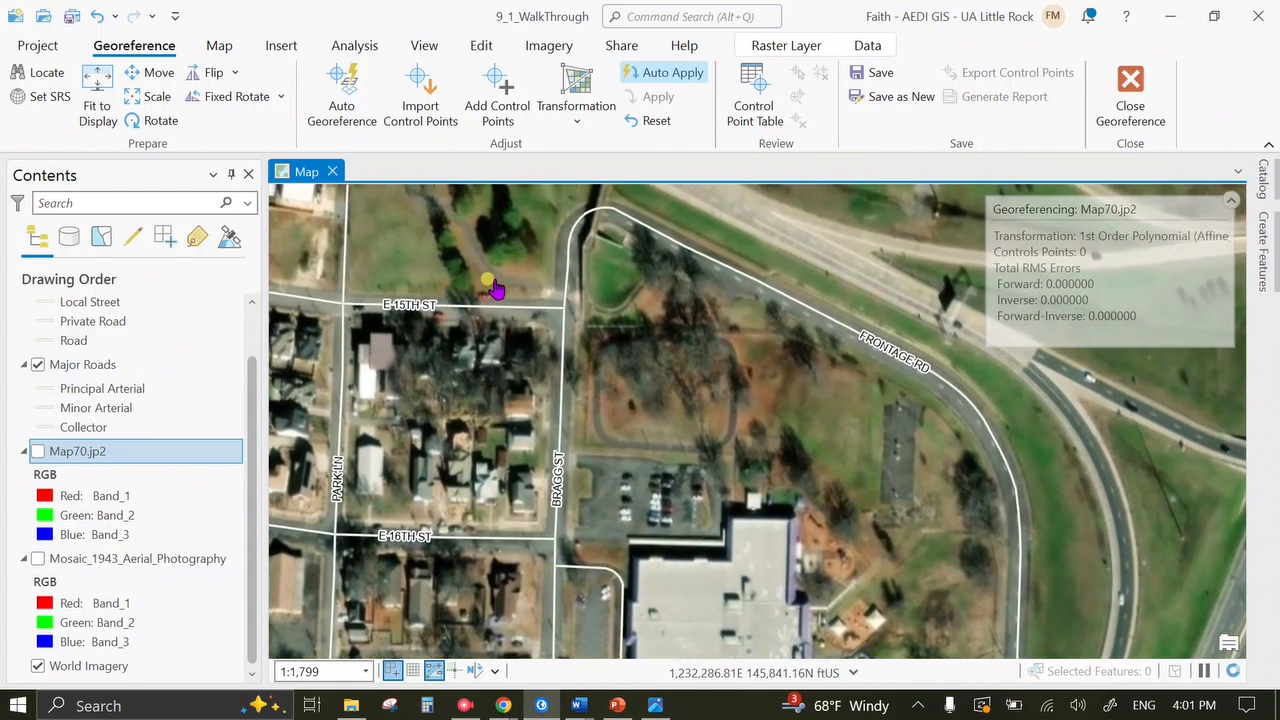
pyautogui.click(655, 705)
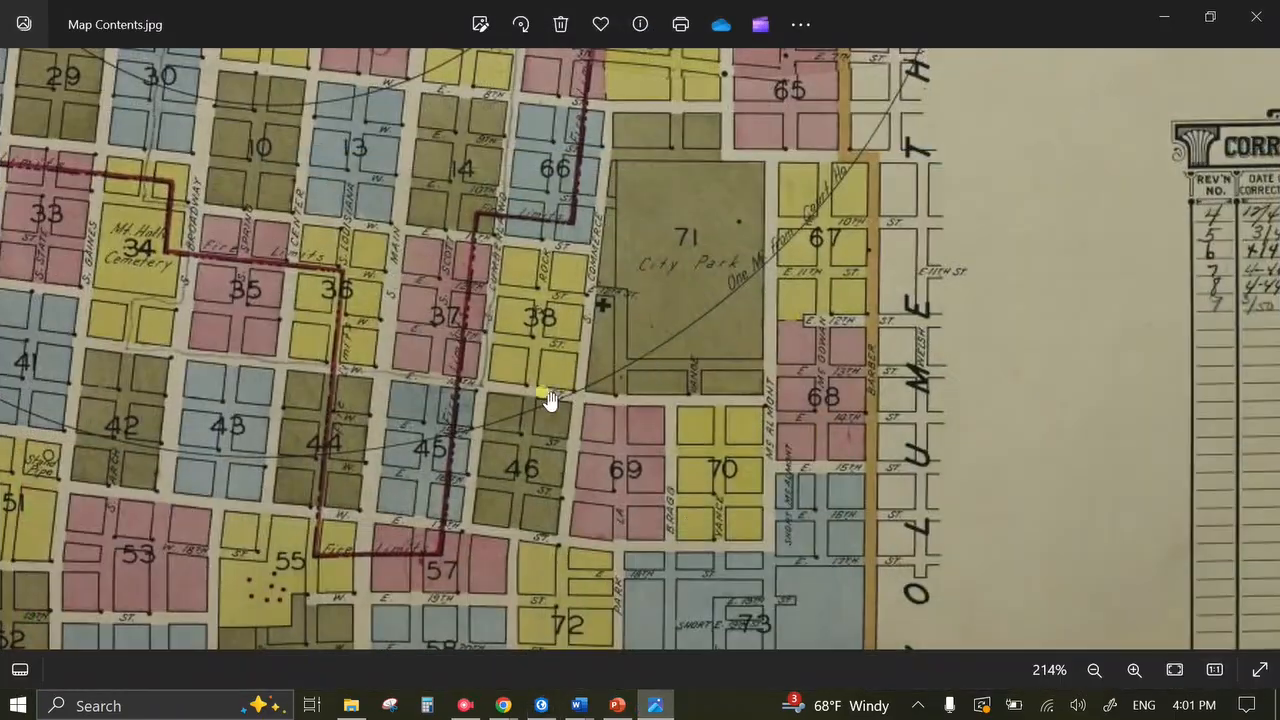
pyautogui.click(655, 705)
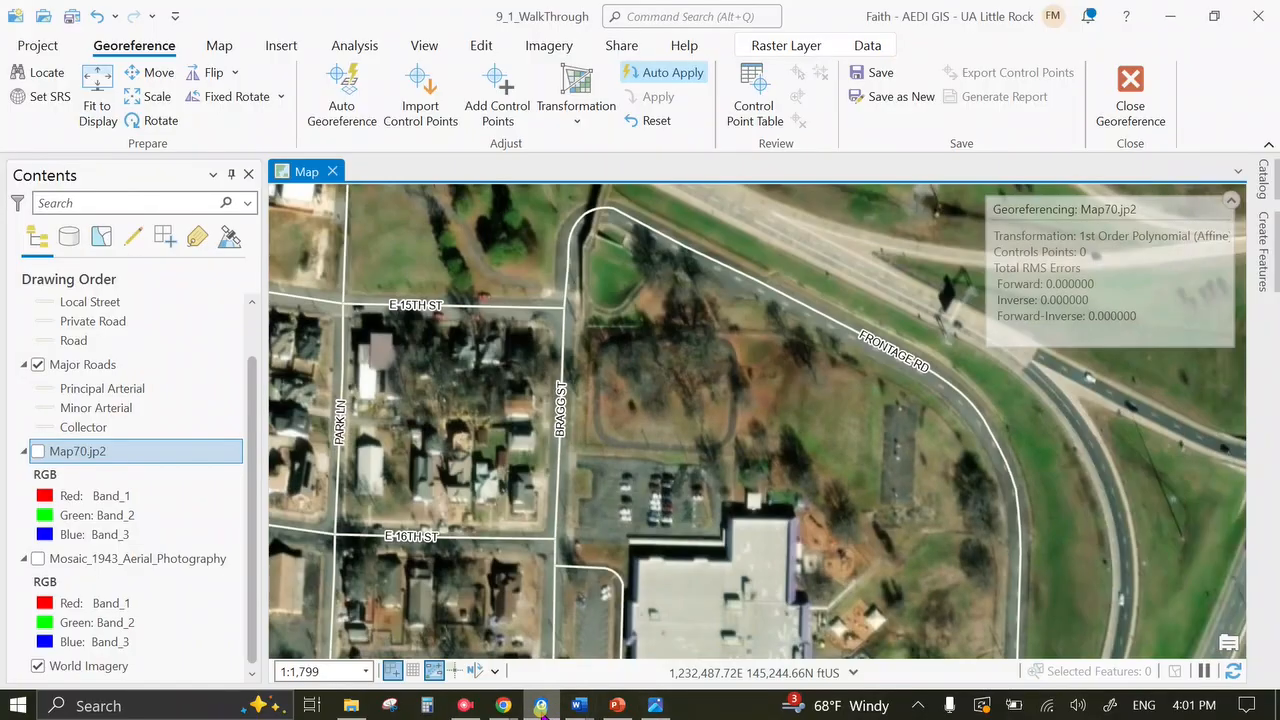
# Turn Map70.jp2 back on and pan across the sheet near Bragg St with its surrounding imagery.
pyautogui.click(39, 452)
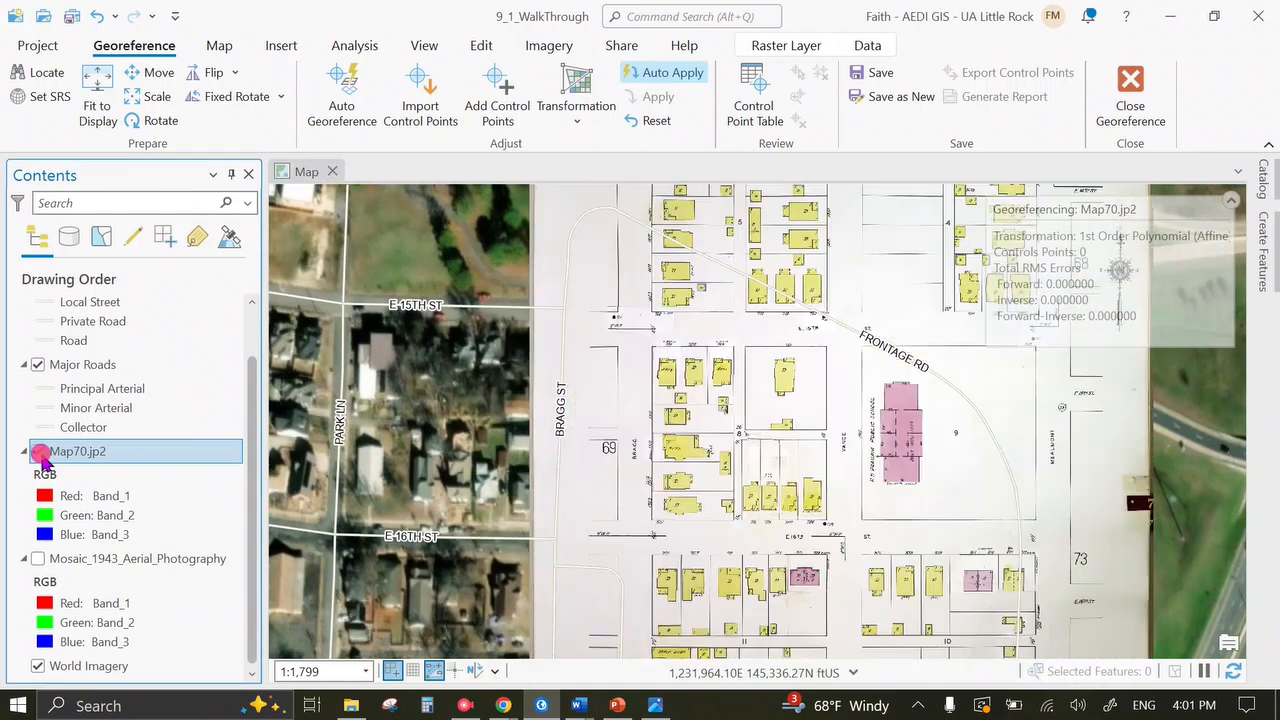
pyautogui.scroll(4, 832, 299)
pyautogui.moveTo(830, 303); pyautogui.dragTo(1200, 197)
pyautogui.moveTo(704, 262); pyautogui.dragTo(754, 403)
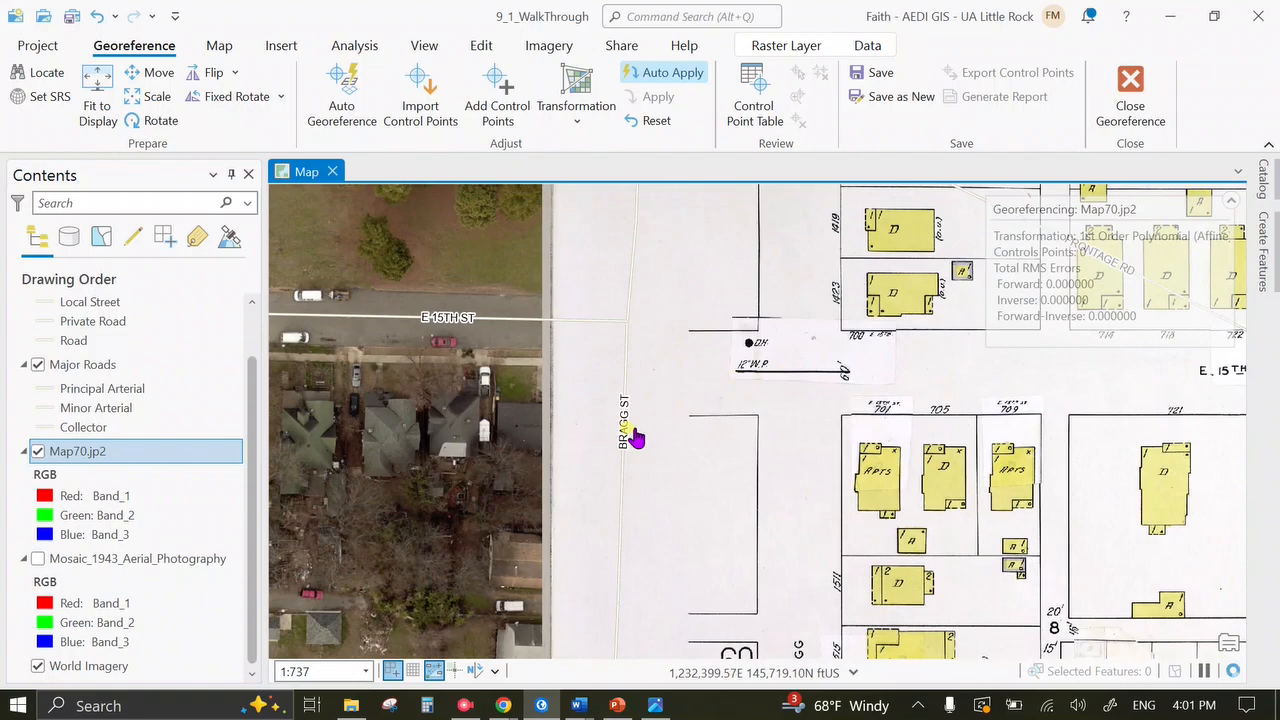
pyautogui.scroll(-4, 780, 424)
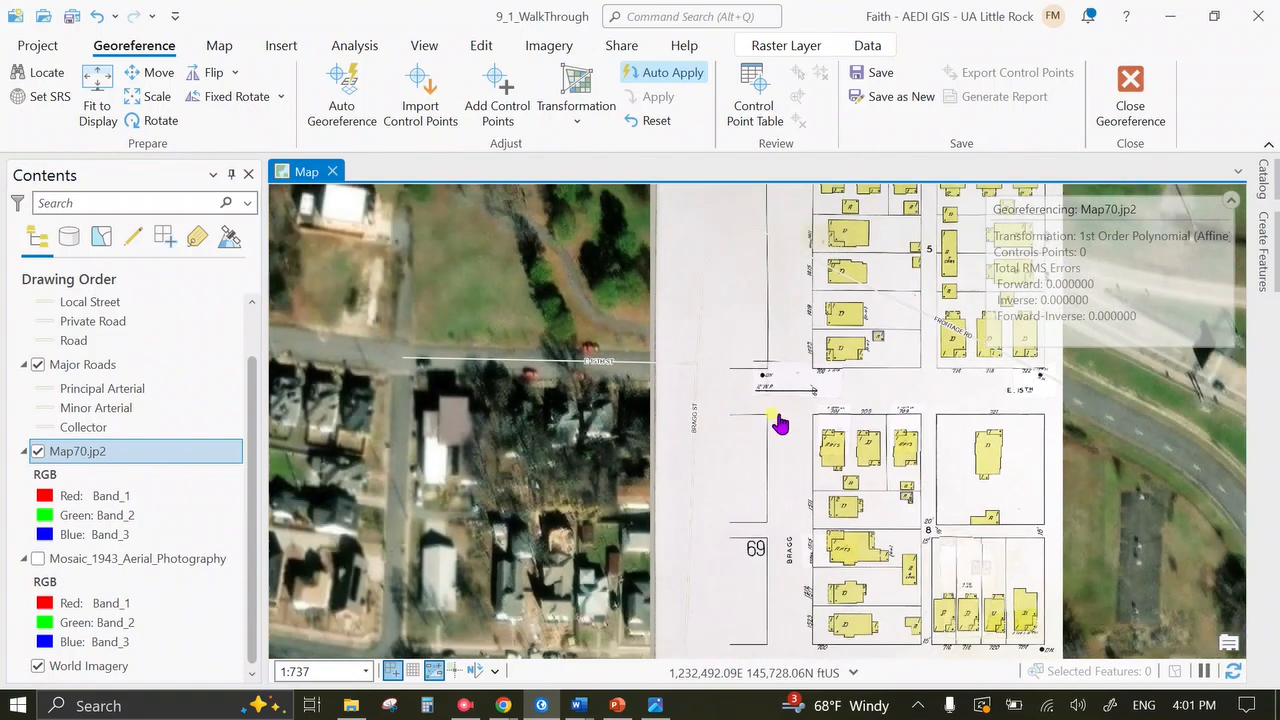
pyautogui.scroll(-2, 895, 448)
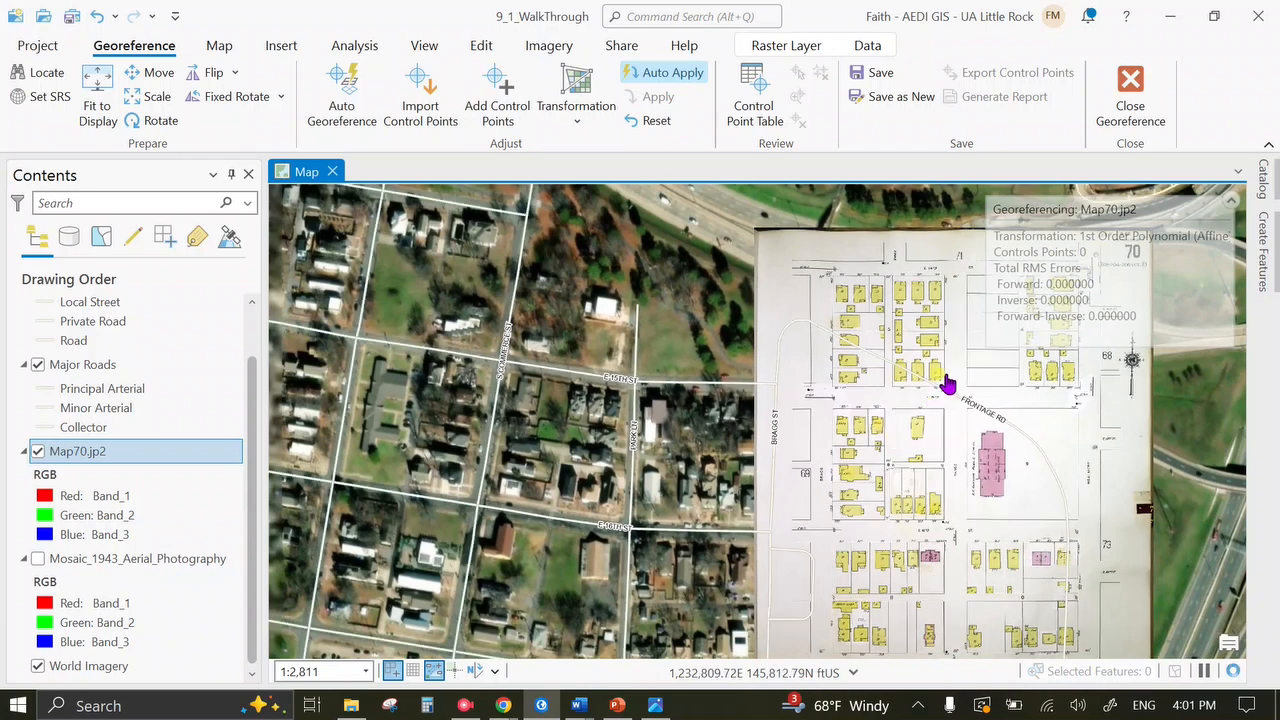
pyautogui.moveTo(877, 373); pyautogui.dragTo(736, 332)
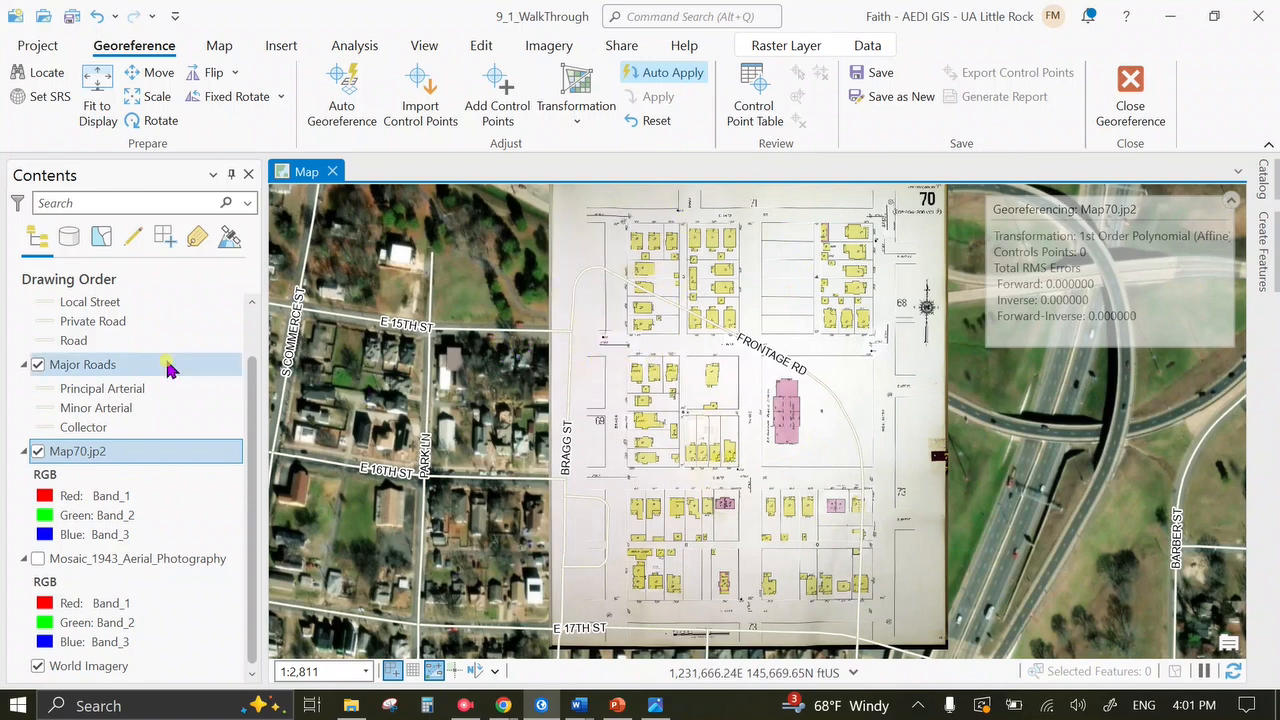
# Toggle the sheet off and on to compare it with the imagery, then zoom out.
pyautogui.click(38, 451)
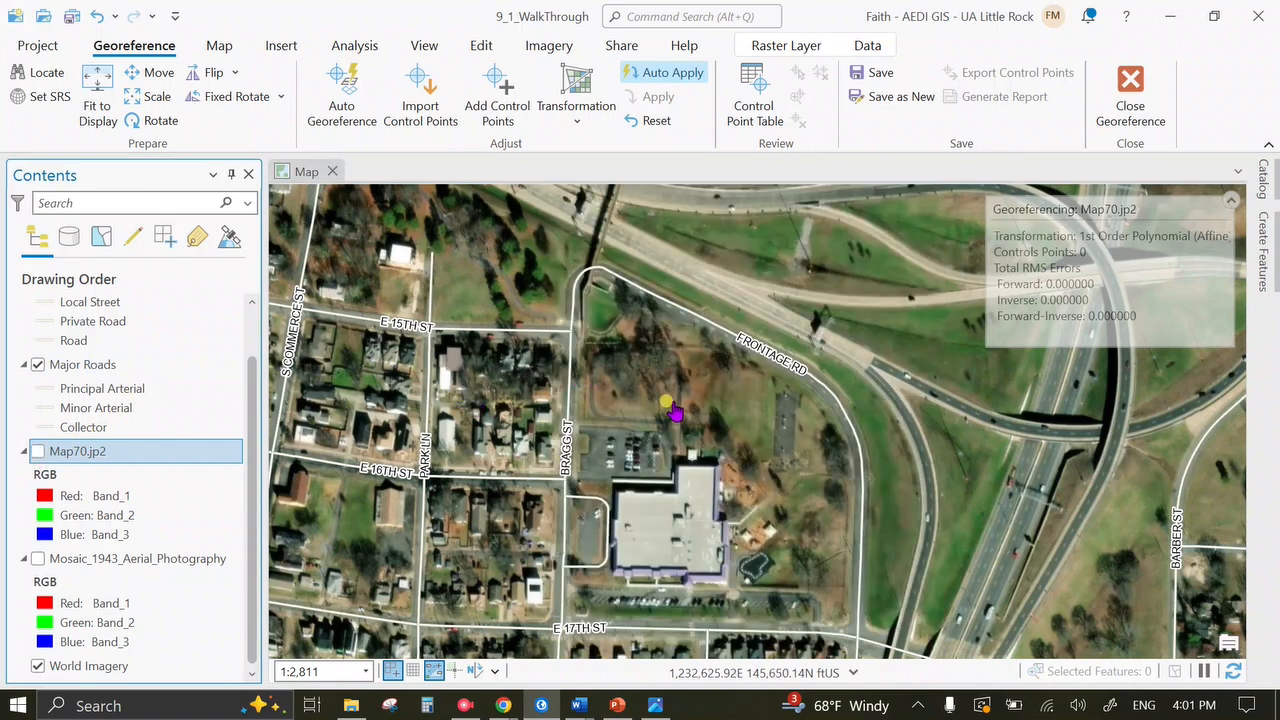
pyautogui.click(37, 452)
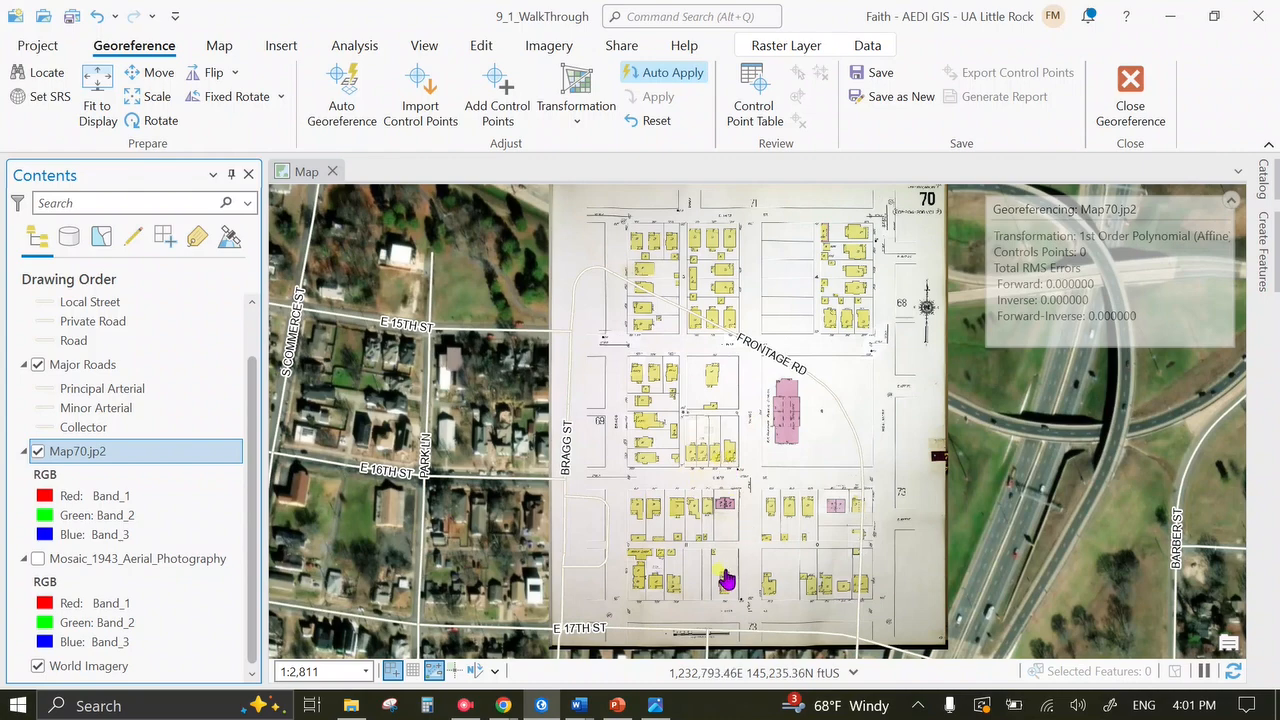
pyautogui.scroll(3, 731, 624)
pyautogui.click(708, 510)
pyautogui.scroll(-2, 720, 524)
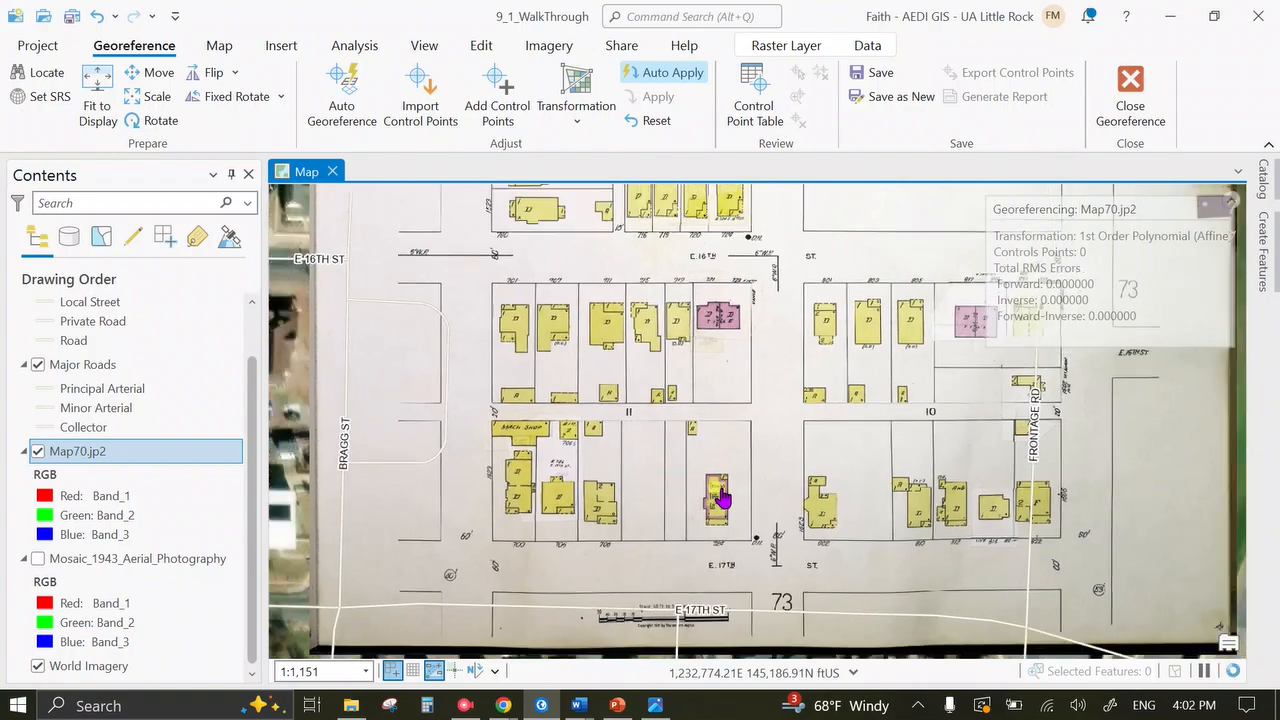
pyautogui.scroll(-2, 720, 498)
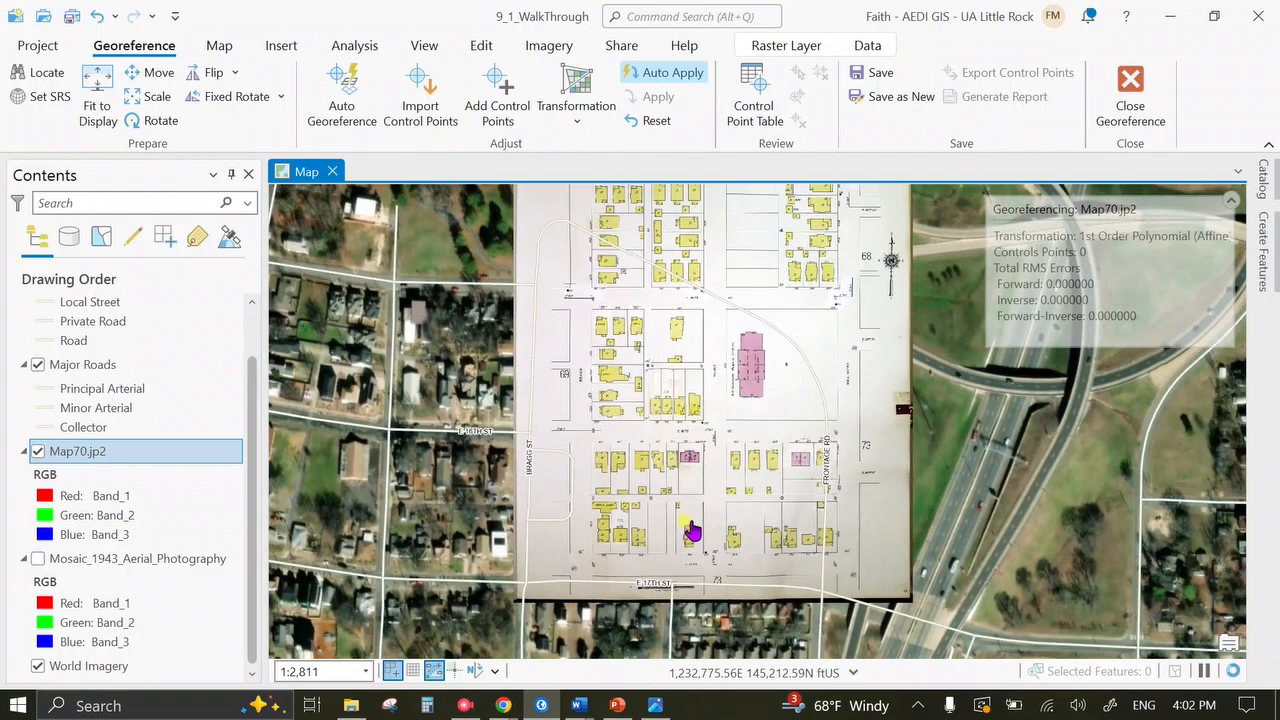
pyautogui.moveTo(726, 406); pyautogui.dragTo(709, 457)
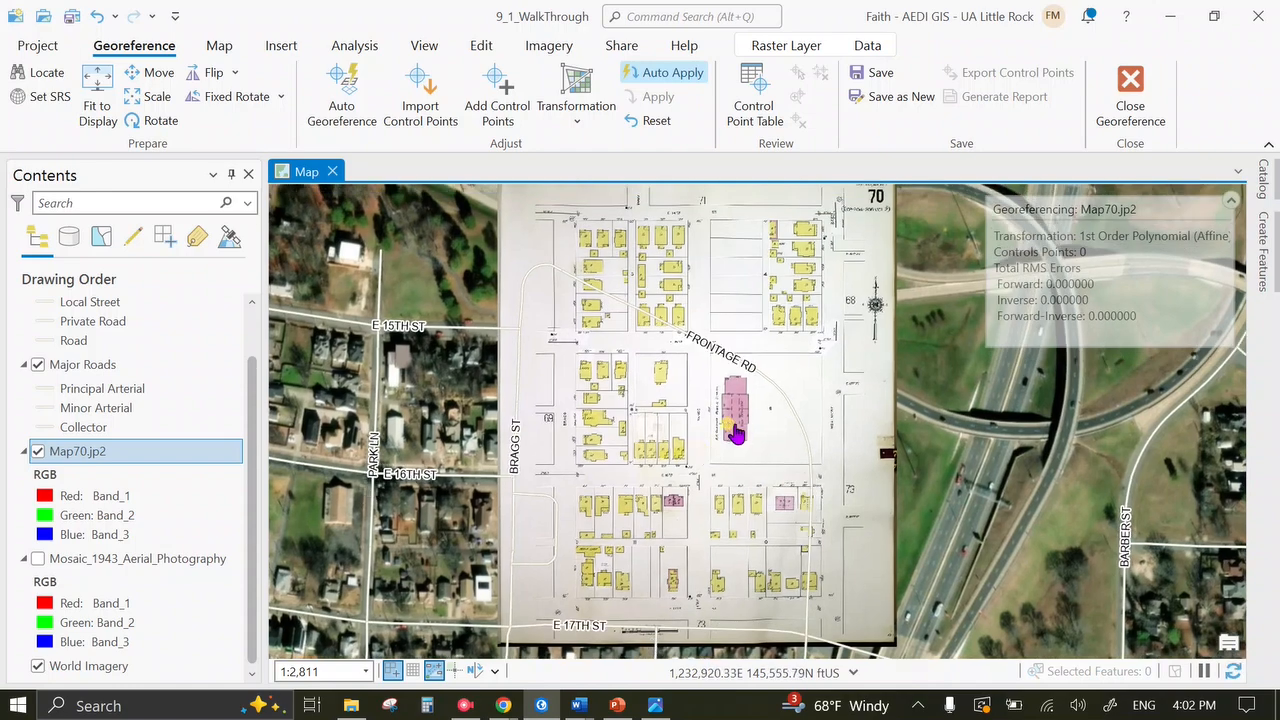
pyautogui.scroll(-2, 735, 432)
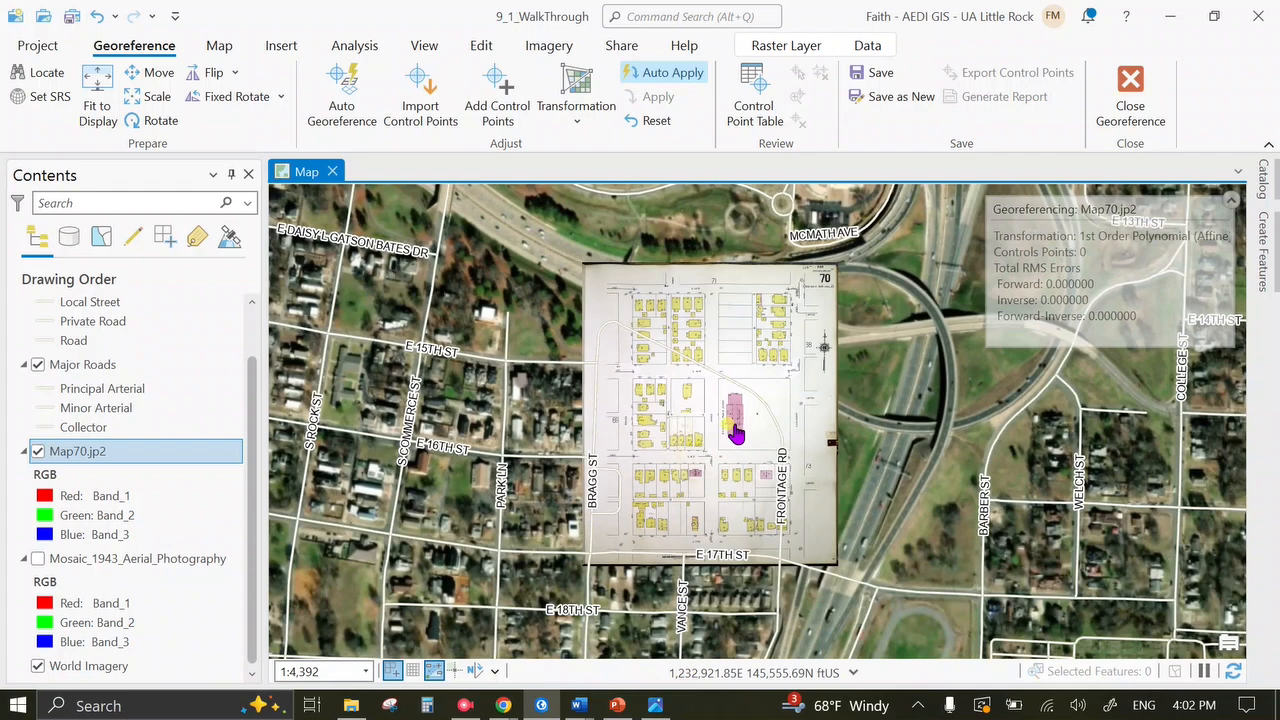
pyautogui.scroll(-3, 735, 432)
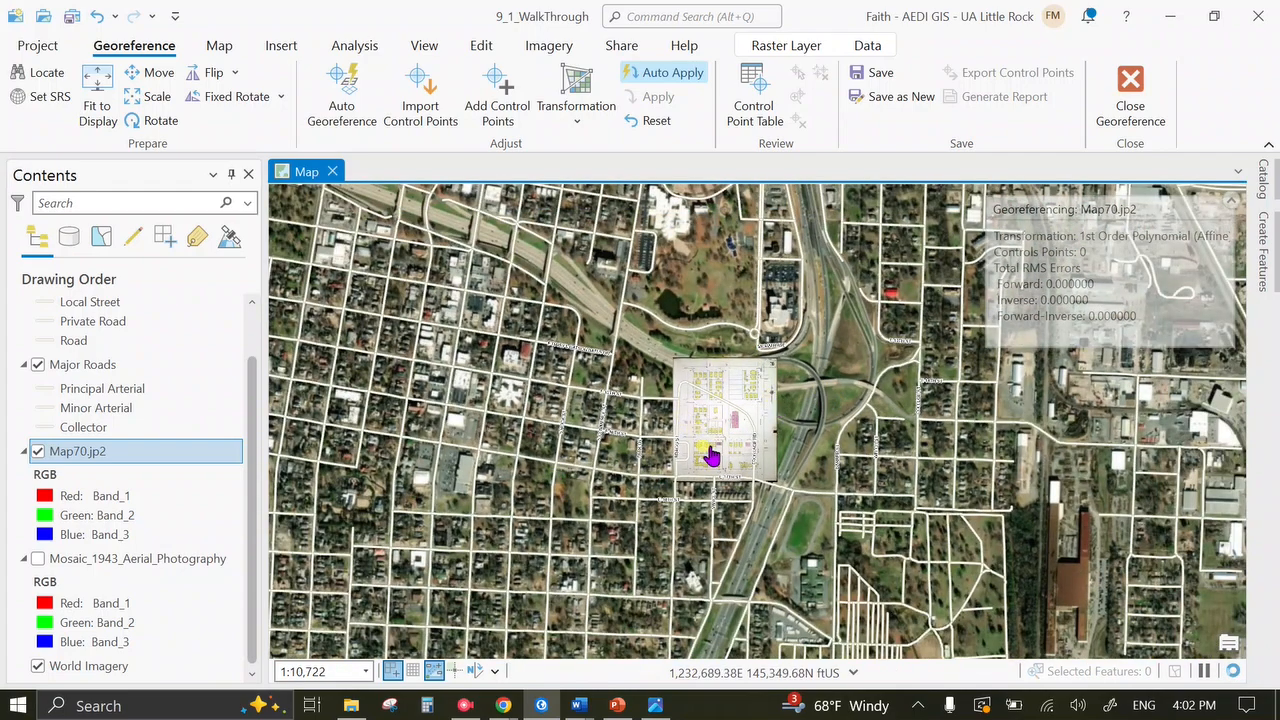
# Fit Map70 to display, go back to the previous 1:4,392 extent, and fit the sheet again.
pyautogui.click(120, 90)
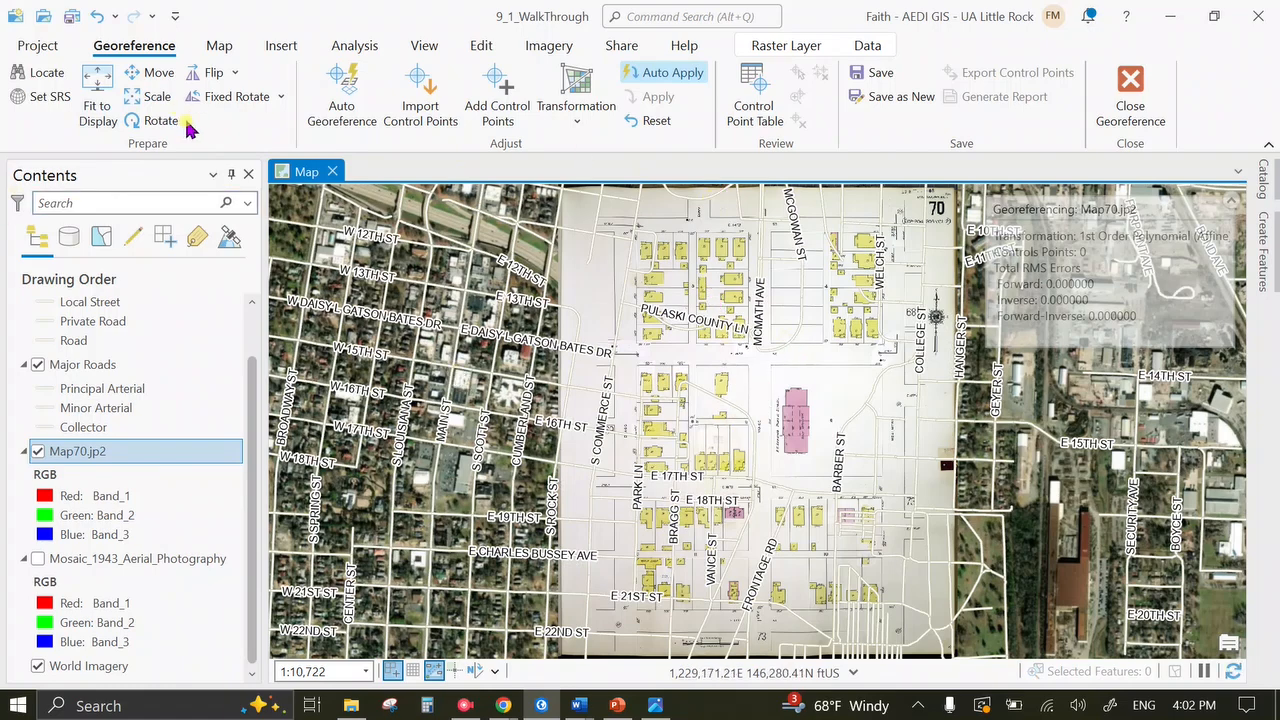
pyautogui.click(219, 47)
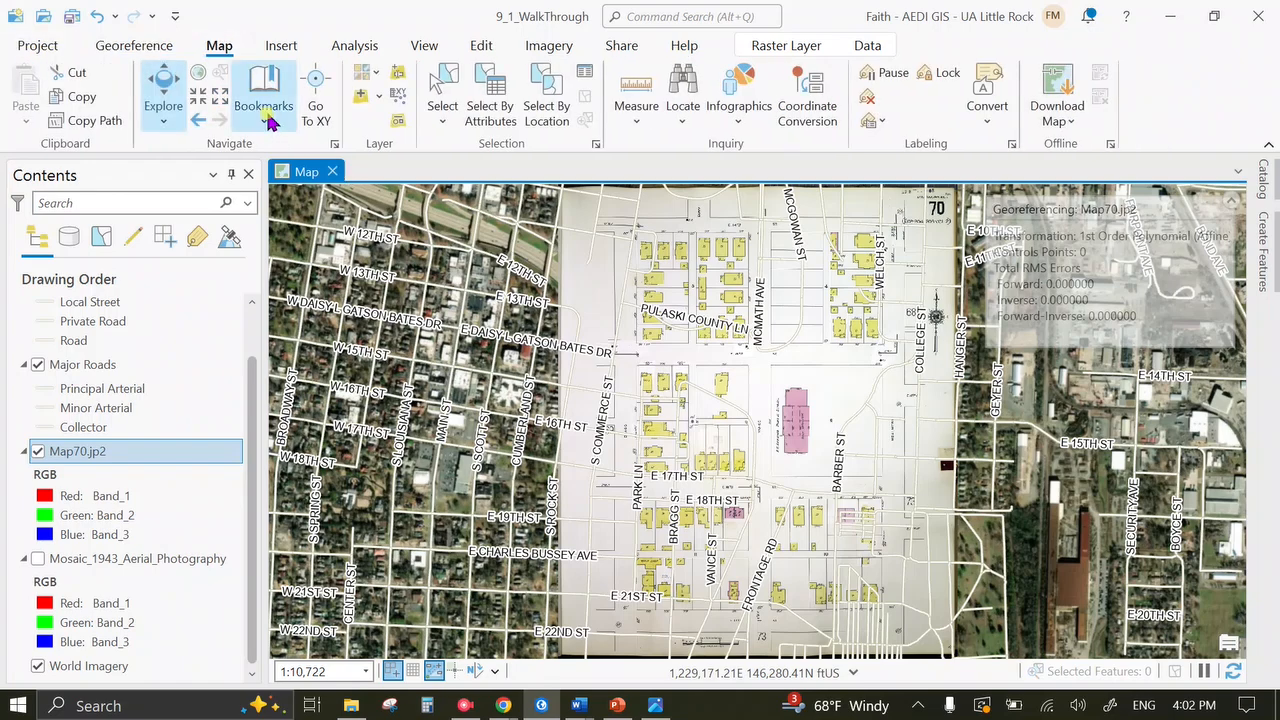
pyautogui.click(200, 120)
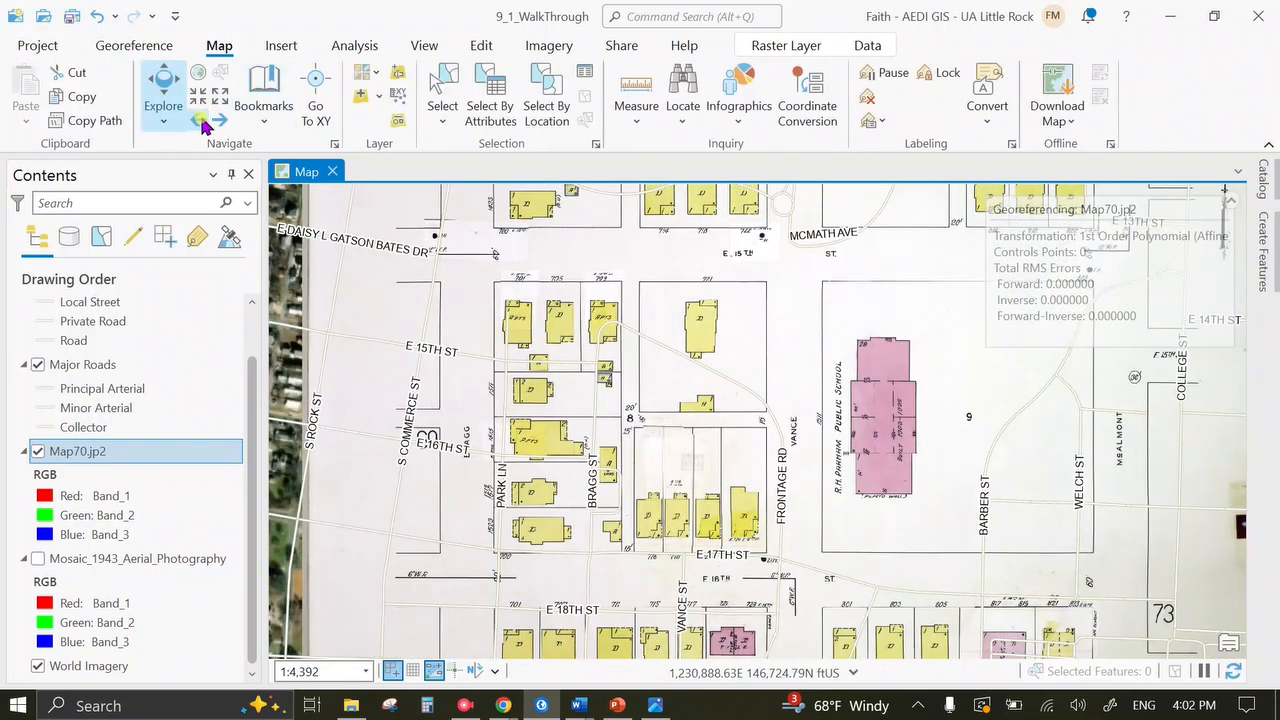
pyautogui.click(134, 46)
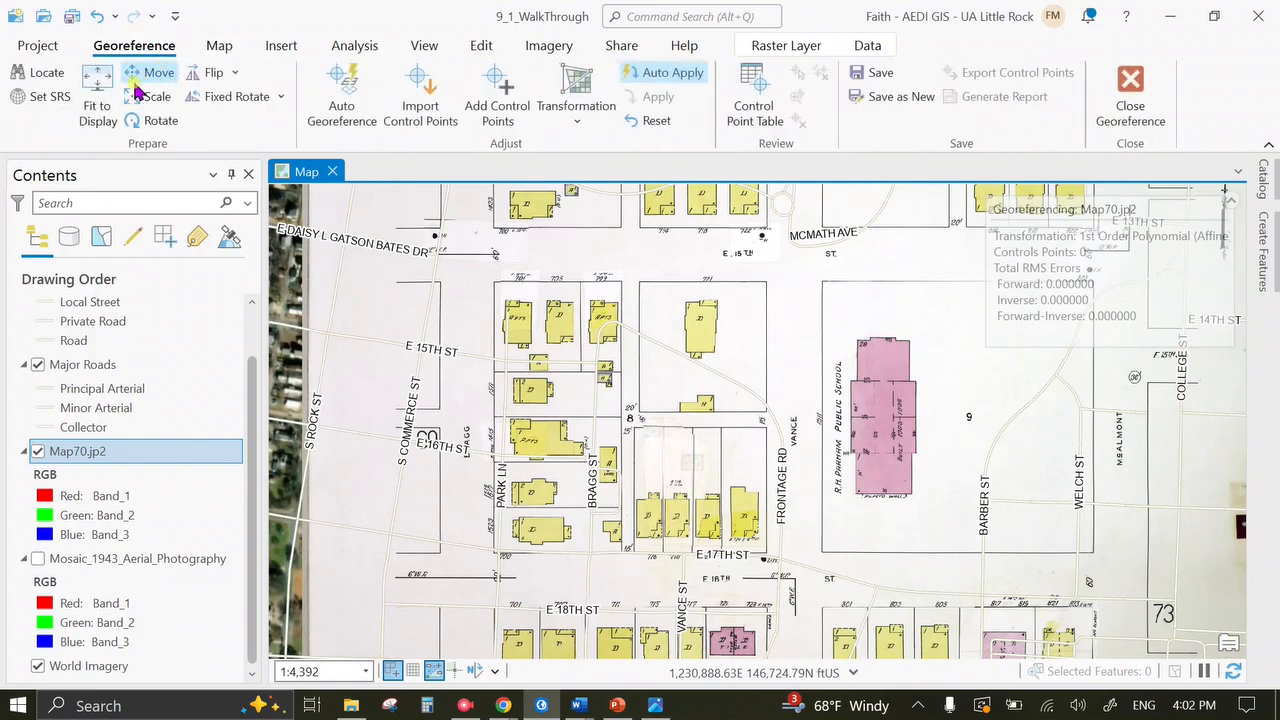
pyautogui.click(113, 90)
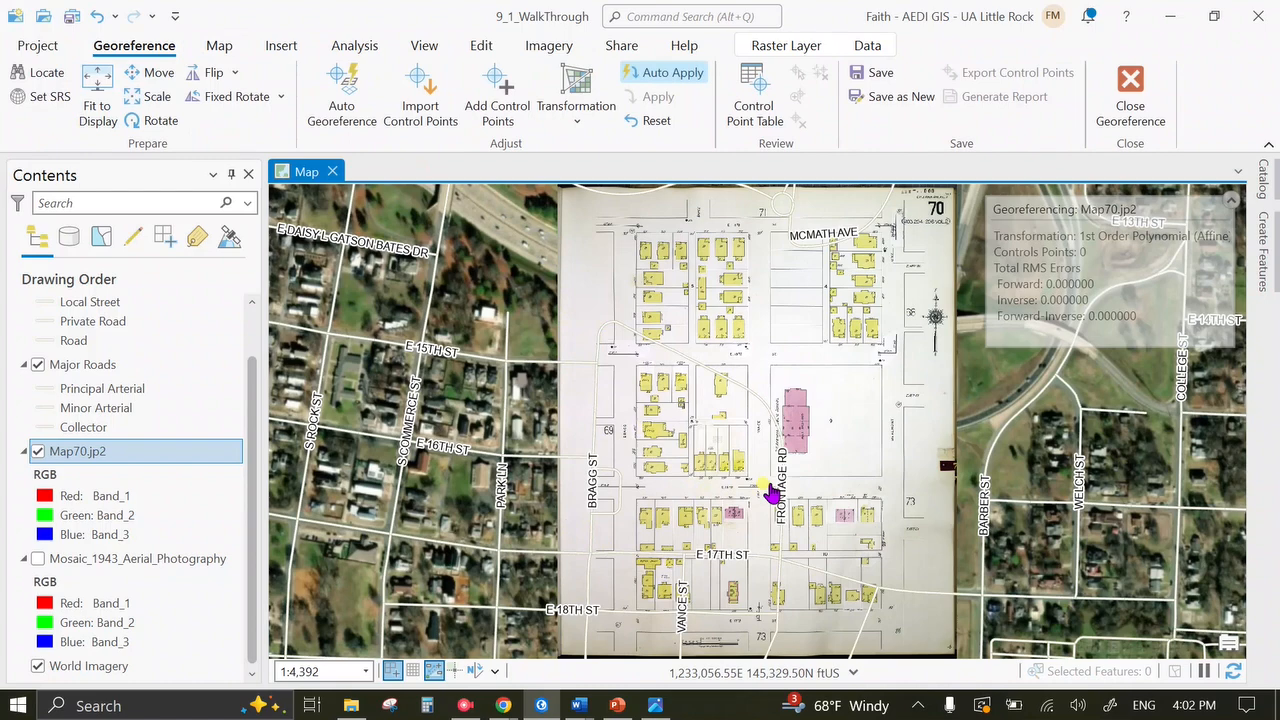
pyautogui.click(465, 705)
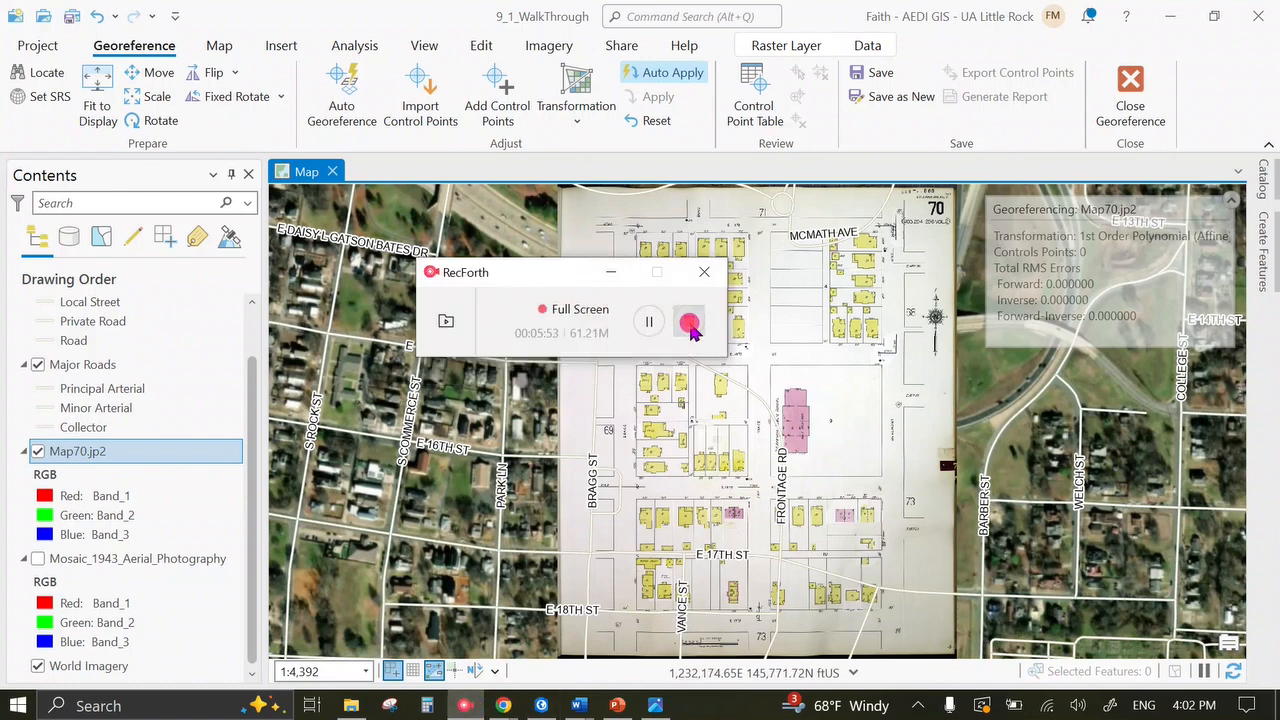
# Check the Mosaic_1943_Aerial_Photography layer in Contents so it shows beneath the Map70 sheet.
pyautogui.click(689, 323)
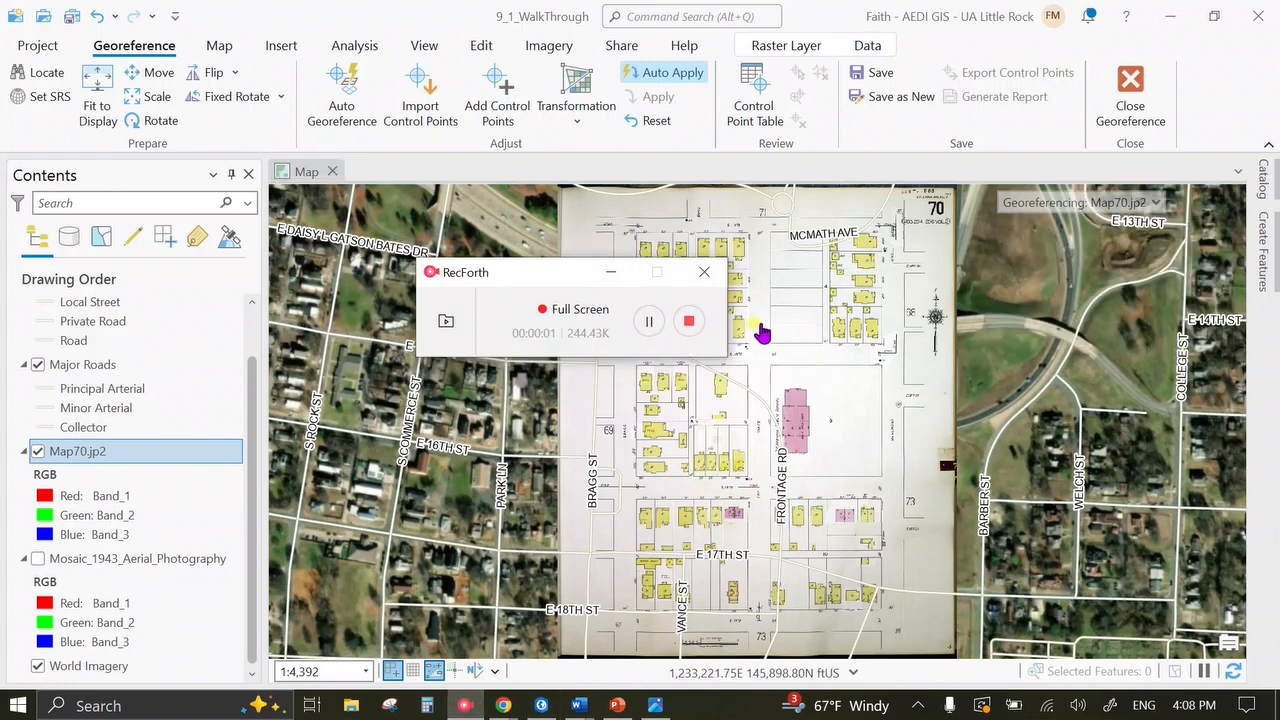
pyautogui.click(592, 278)
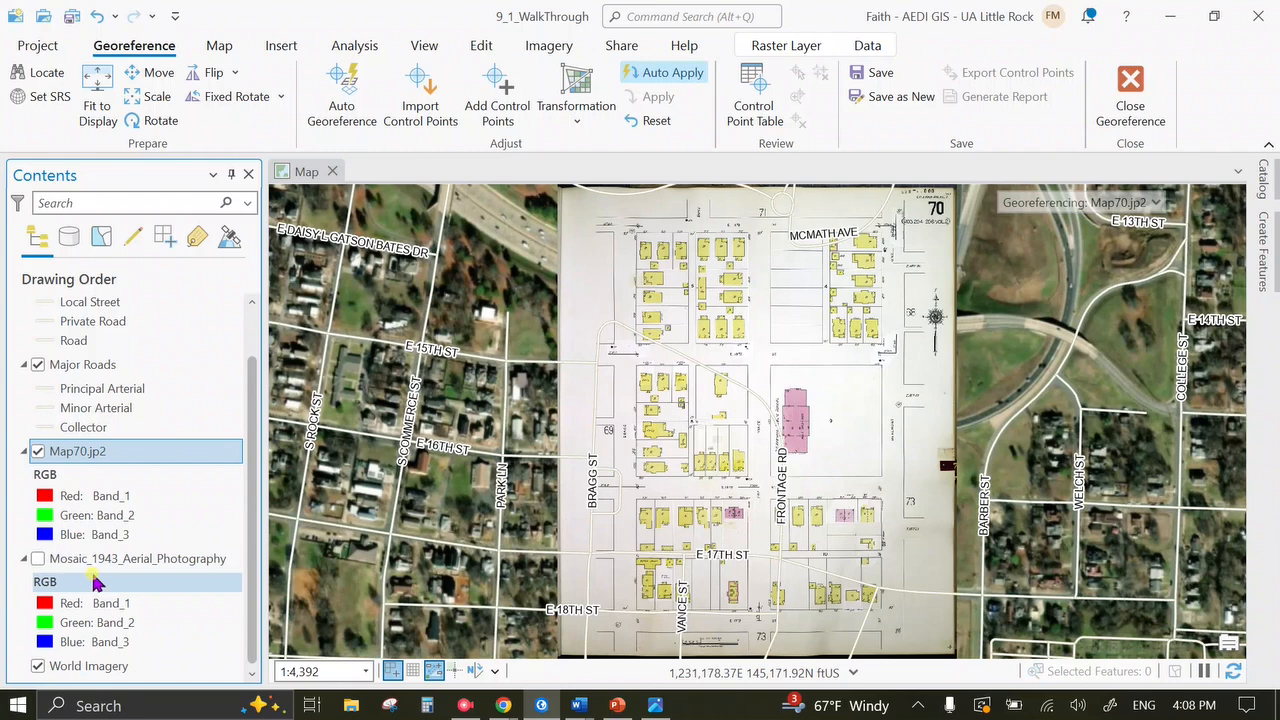
pyautogui.click(35, 561)
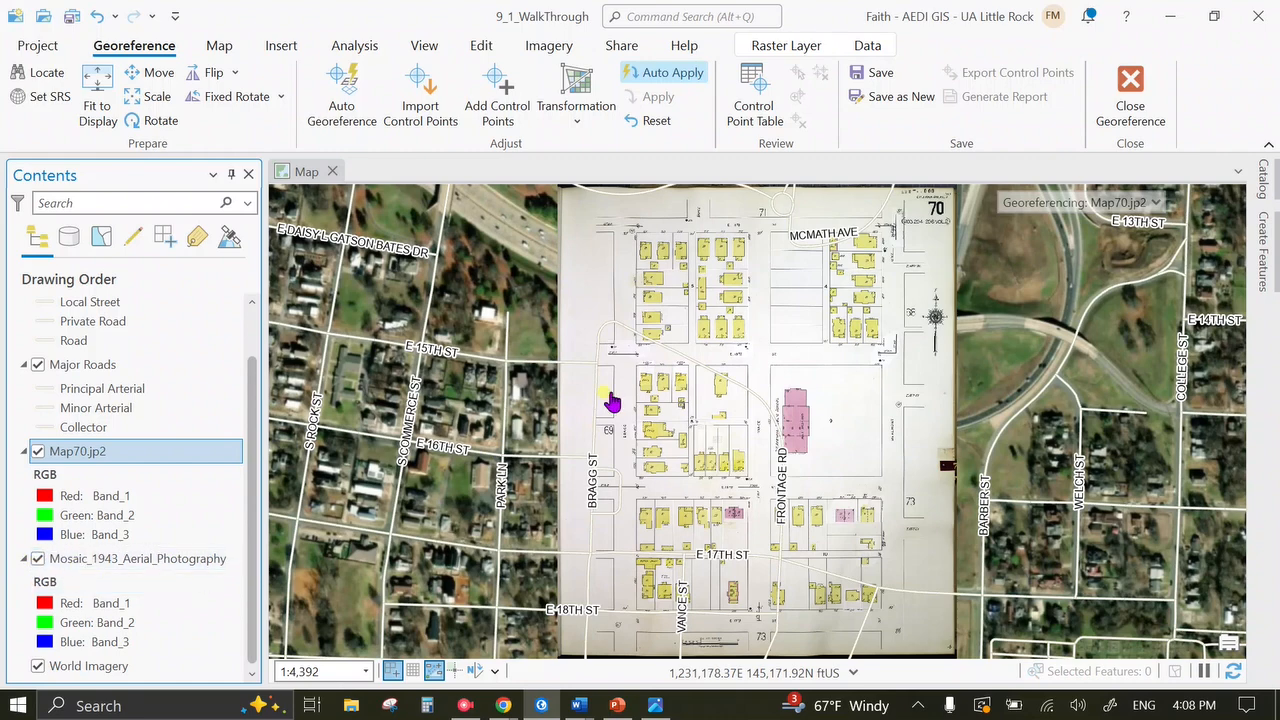
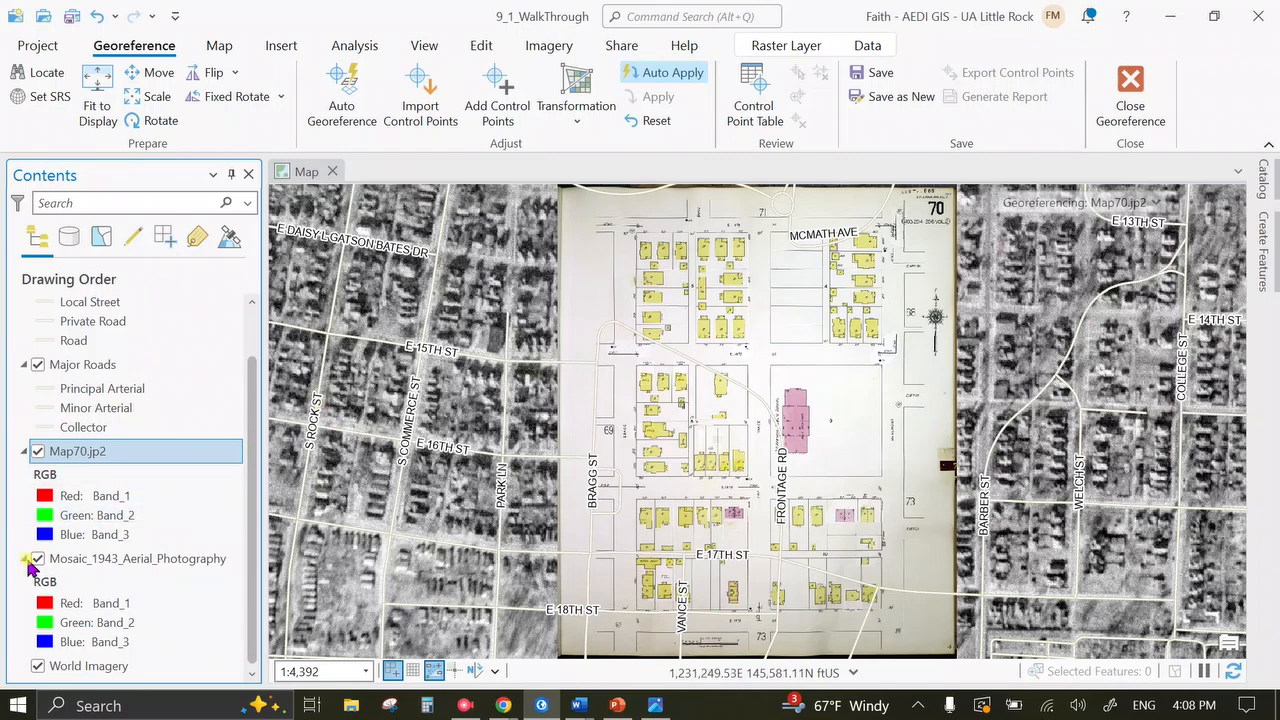
# Toggle Map70.jp2 off and back on to compare it with the 1943 aerial.
pyautogui.click(38, 451)
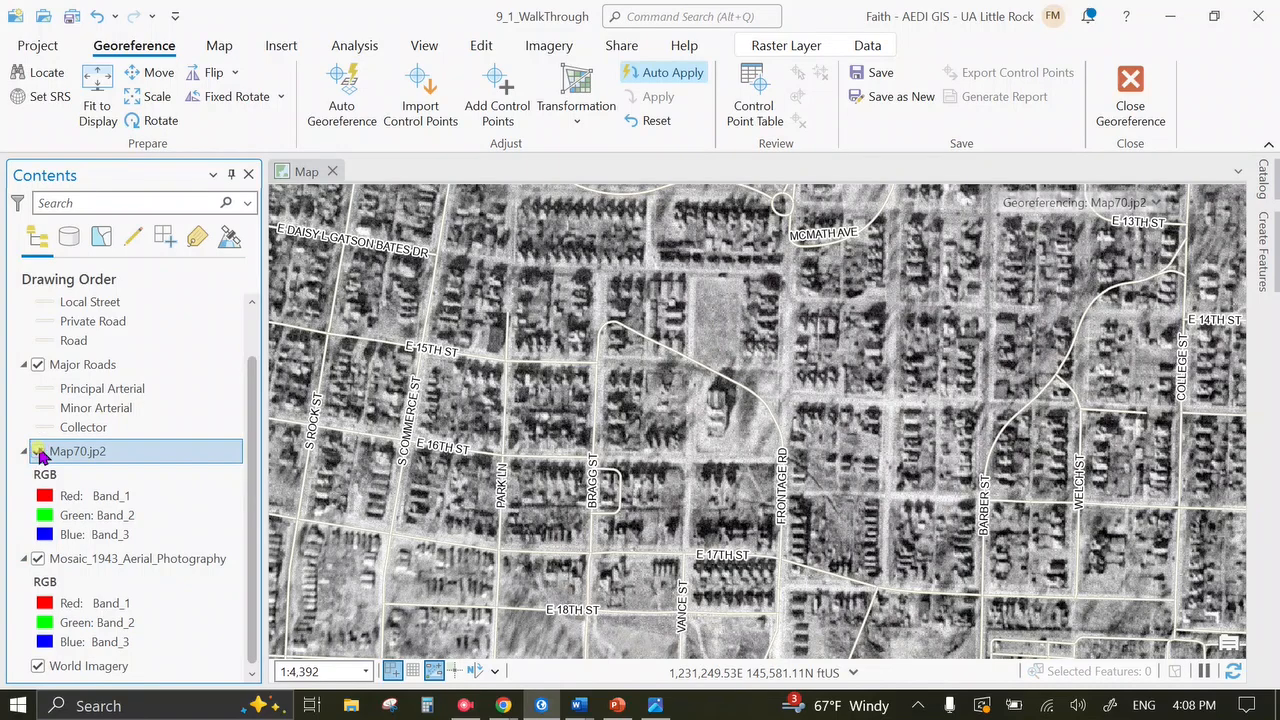
pyautogui.click(38, 451)
pyautogui.scroll(1, 228, 408)
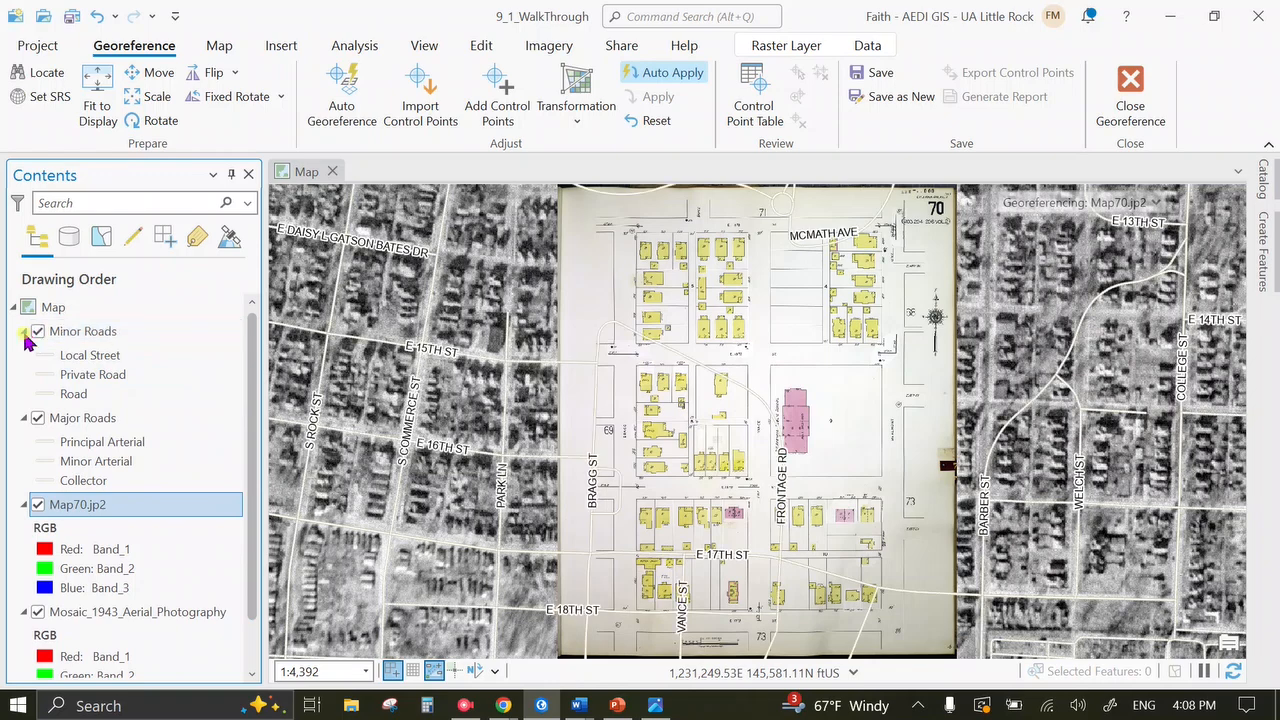
# Collapse the Minor Roads and Major Roads groups, then select the Map70.jp2 layer.
pyautogui.click(24, 333)
pyautogui.click(25, 357)
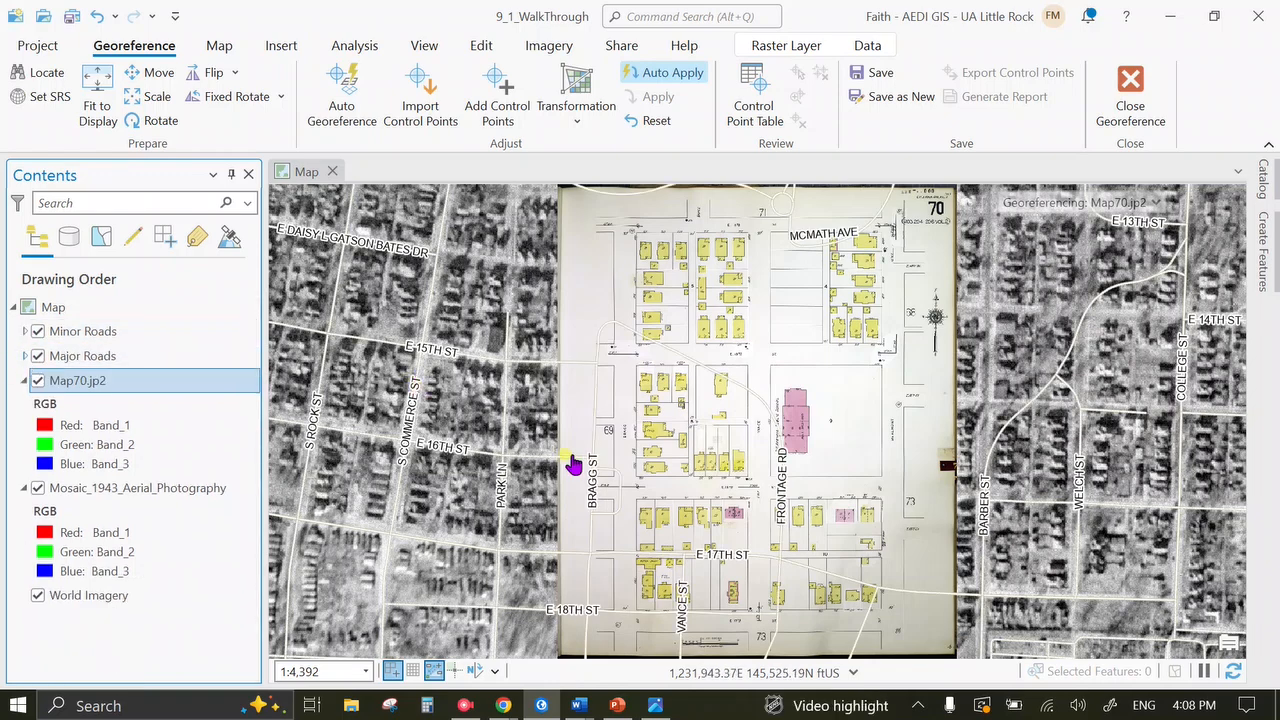
pyautogui.moveTo(773, 460); pyautogui.dragTo(767, 397)
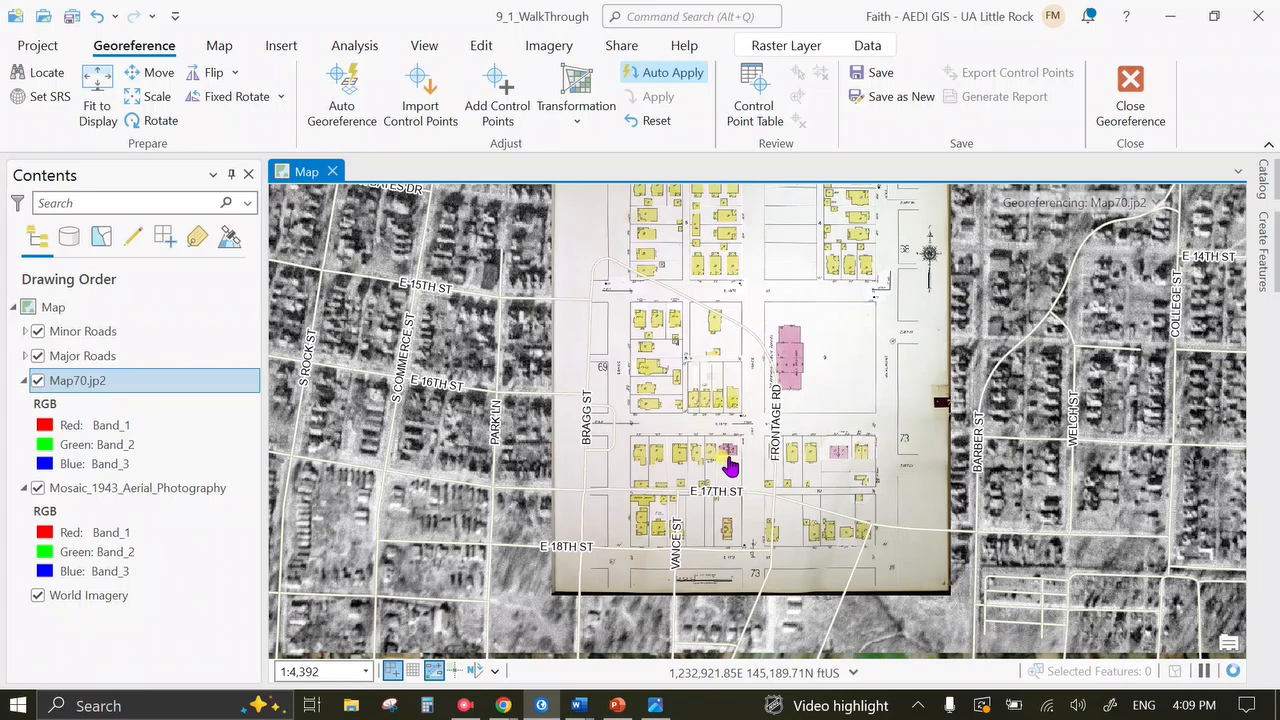
pyautogui.scroll(2, 728, 462)
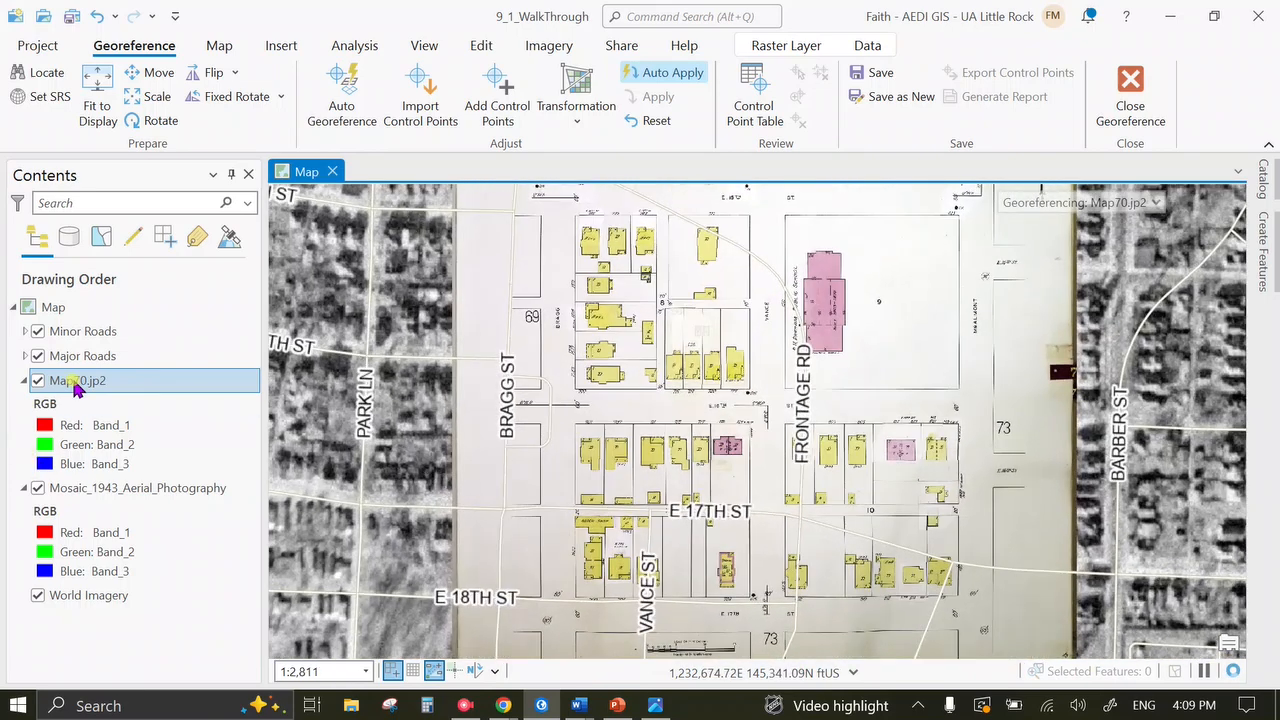
pyautogui.click(228, 384)
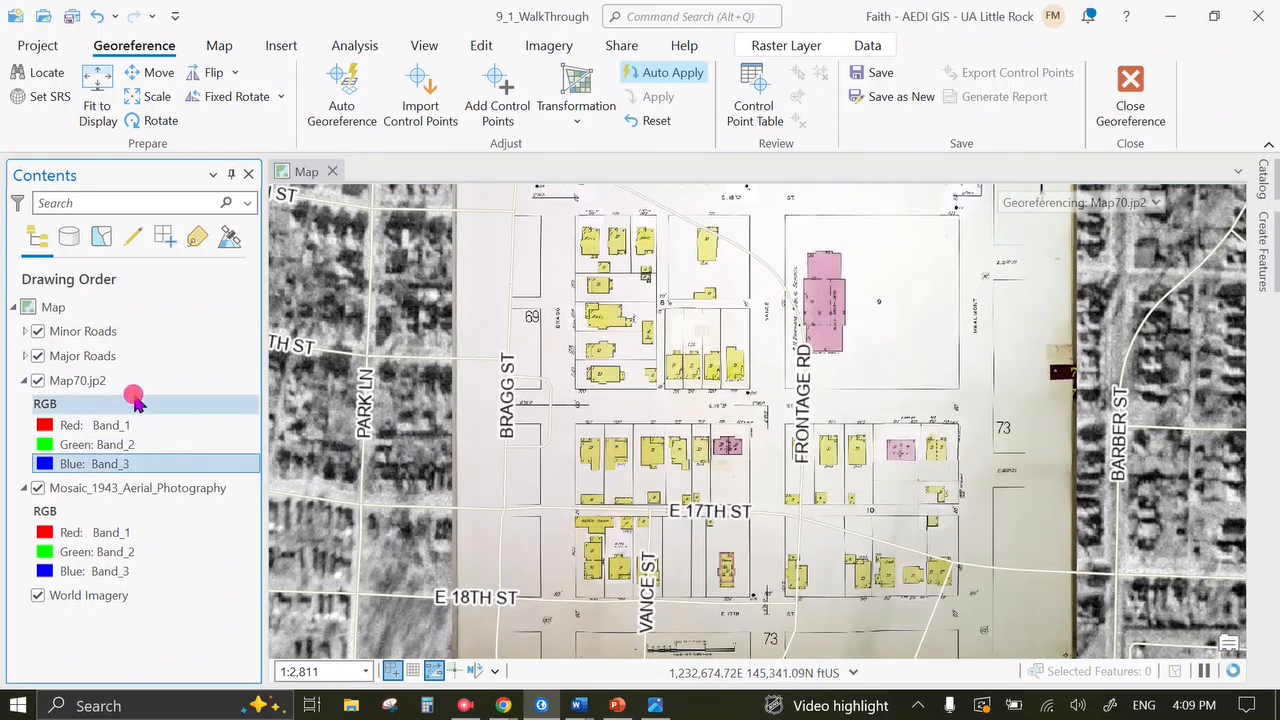
pyautogui.click(121, 384)
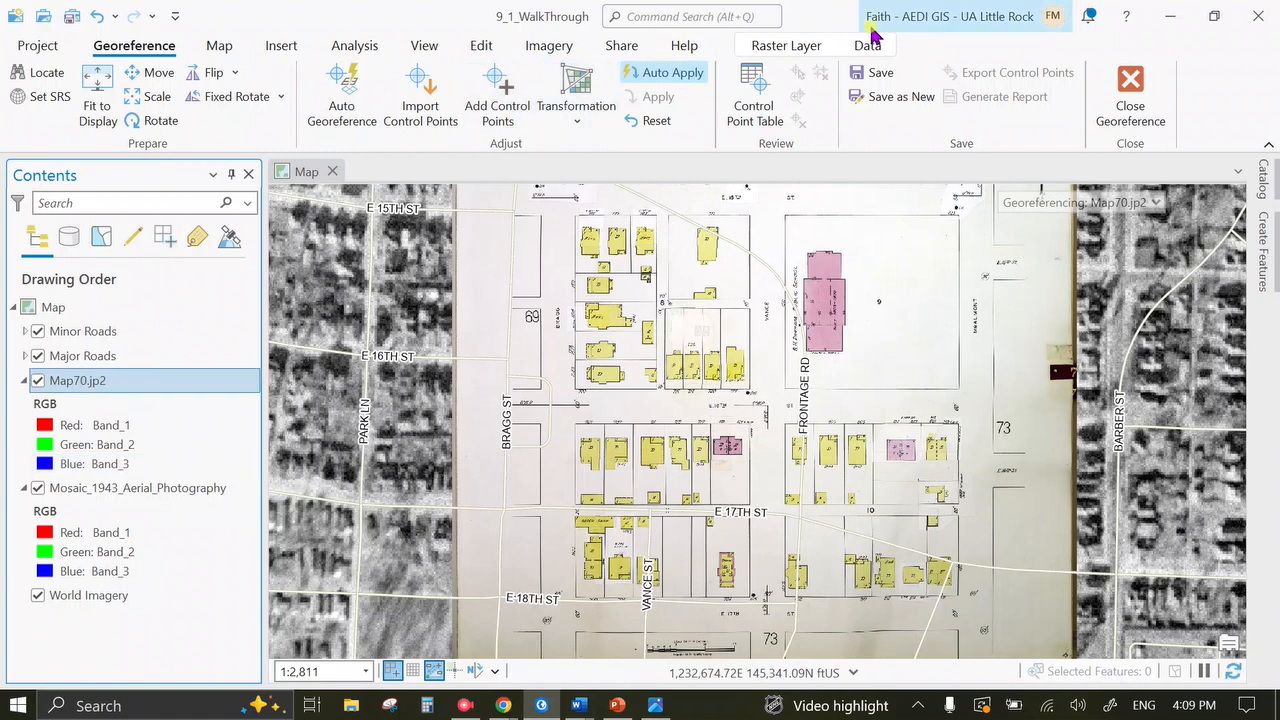
# Give Map70.jp2 20% transparency so the 1943 aerial shows through the sheet.
pyautogui.click(786, 47)
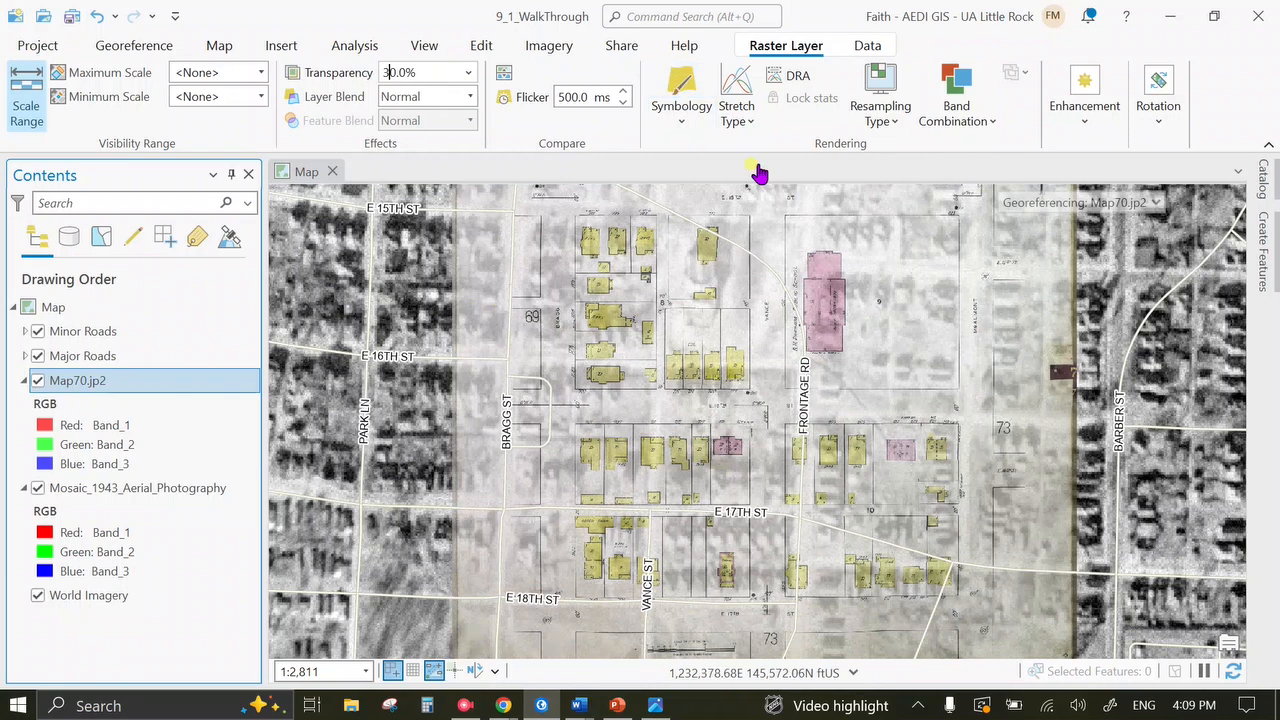
pyautogui.click(433, 71)
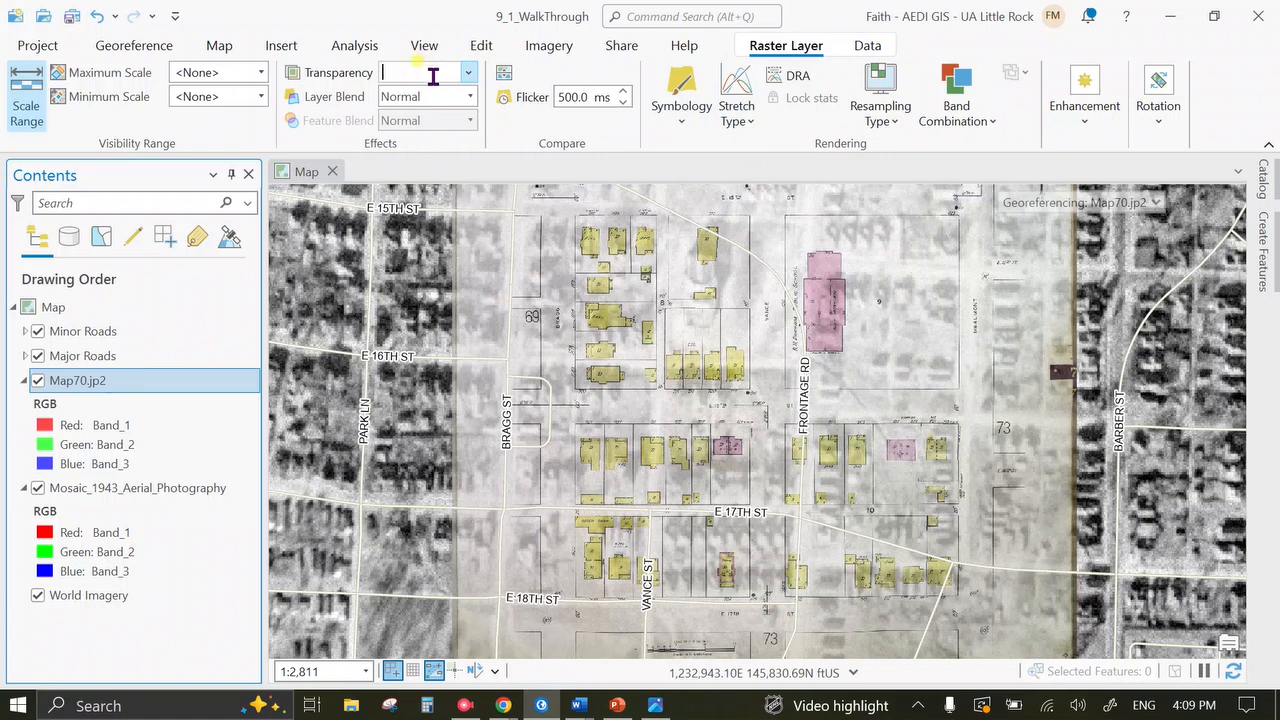
pyautogui.press('Return')
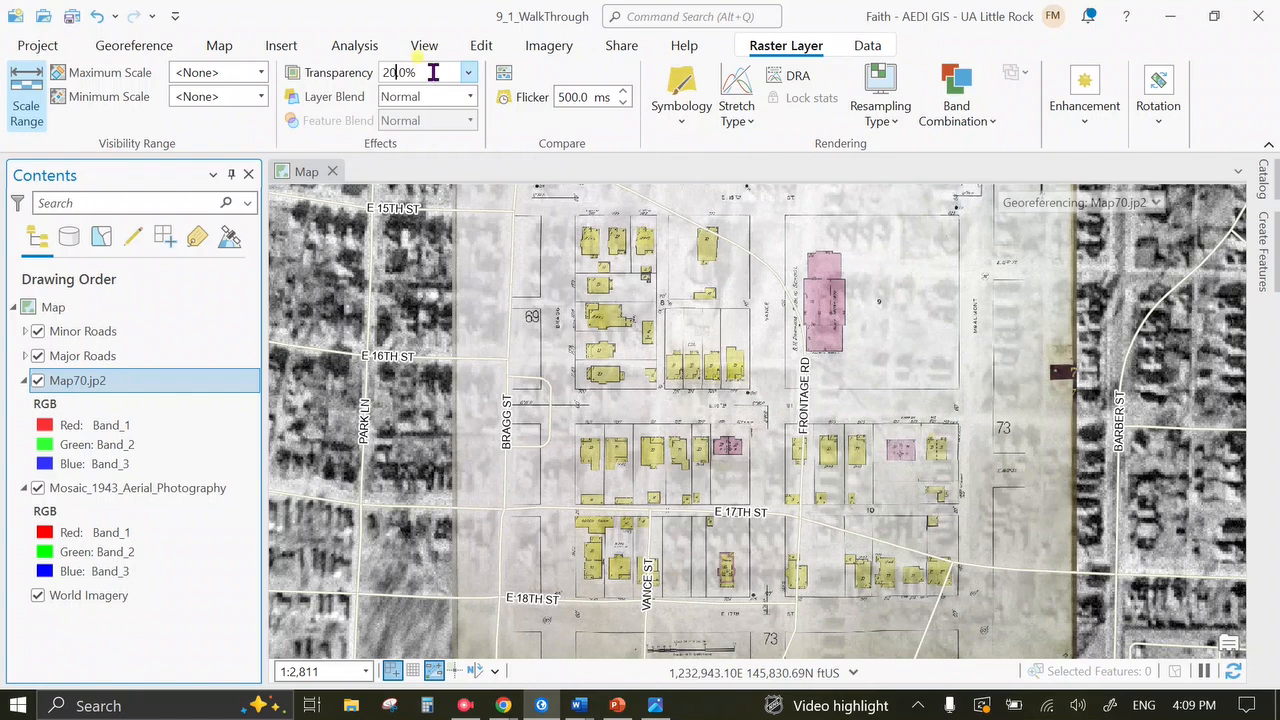
pyautogui.moveTo(660, 452); pyautogui.dragTo(634, 365)
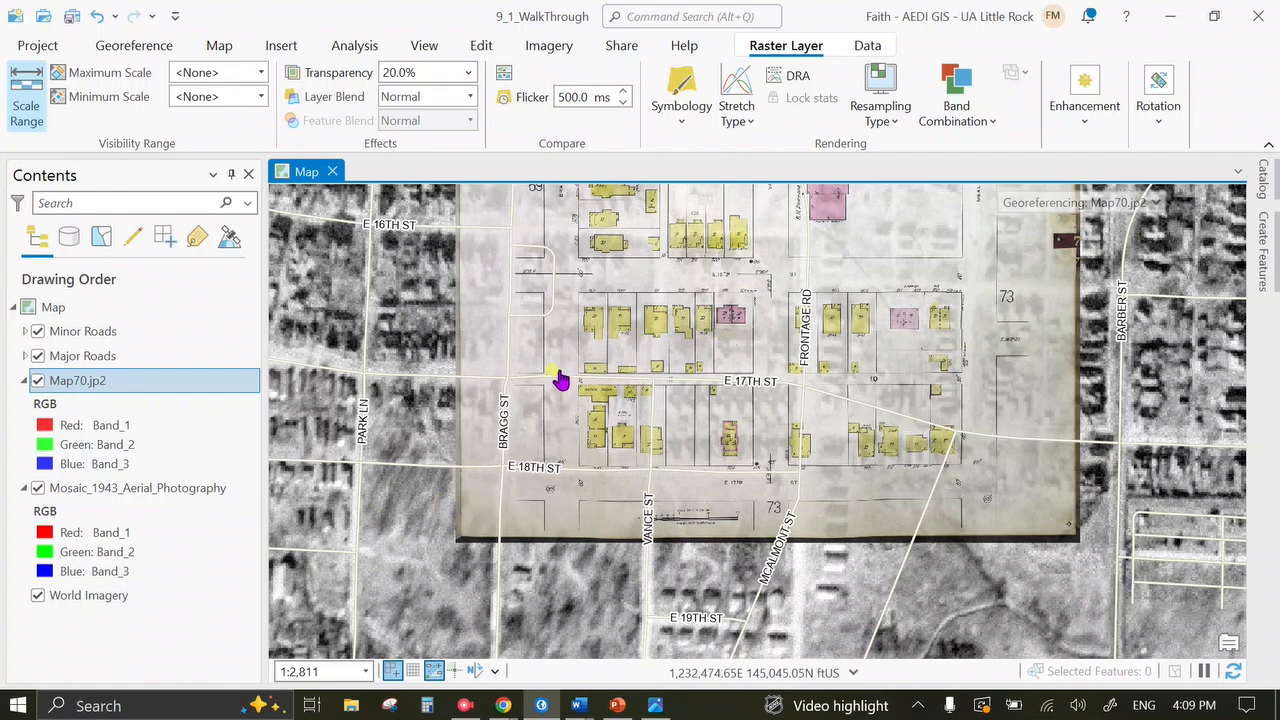
# Zoom to about 1:1,151 and pan around the E 16th–E 18th St blocks near Bragg and Vance St.
pyautogui.scroll(2, 537, 490)
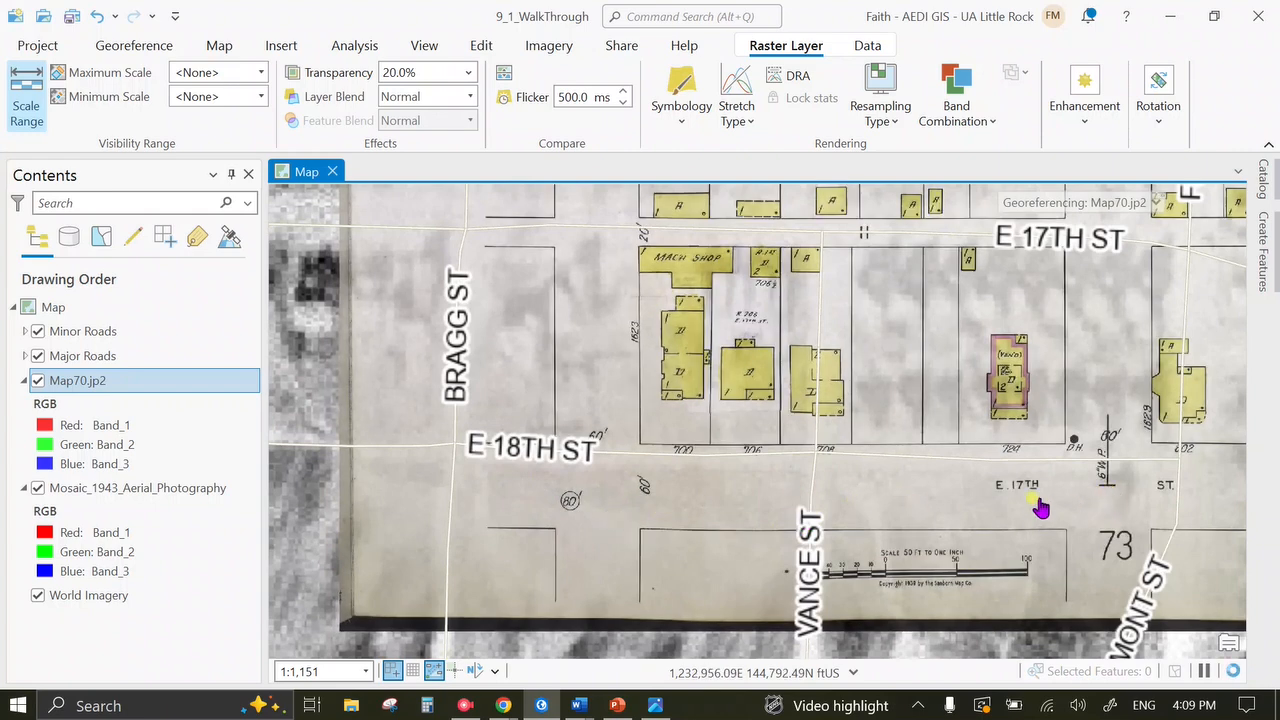
pyautogui.moveTo(665, 418); pyautogui.dragTo(660, 686)
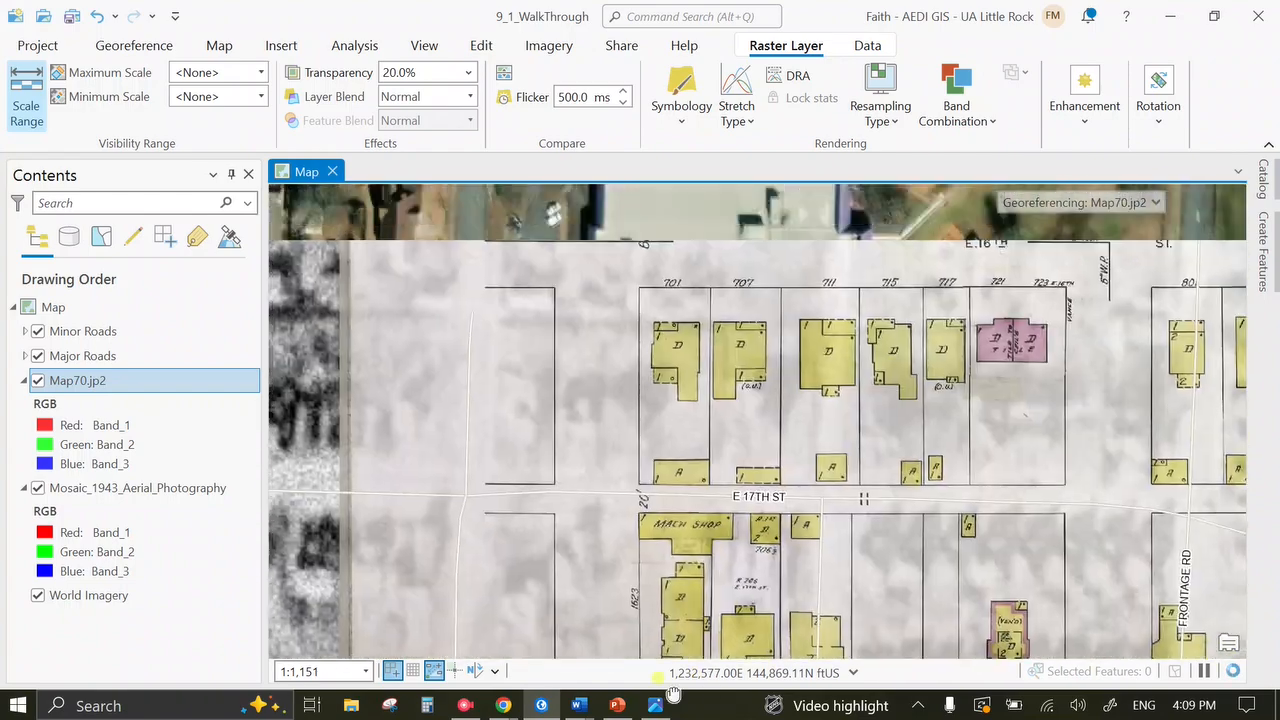
pyautogui.moveTo(582, 514); pyautogui.dragTo(627, 712)
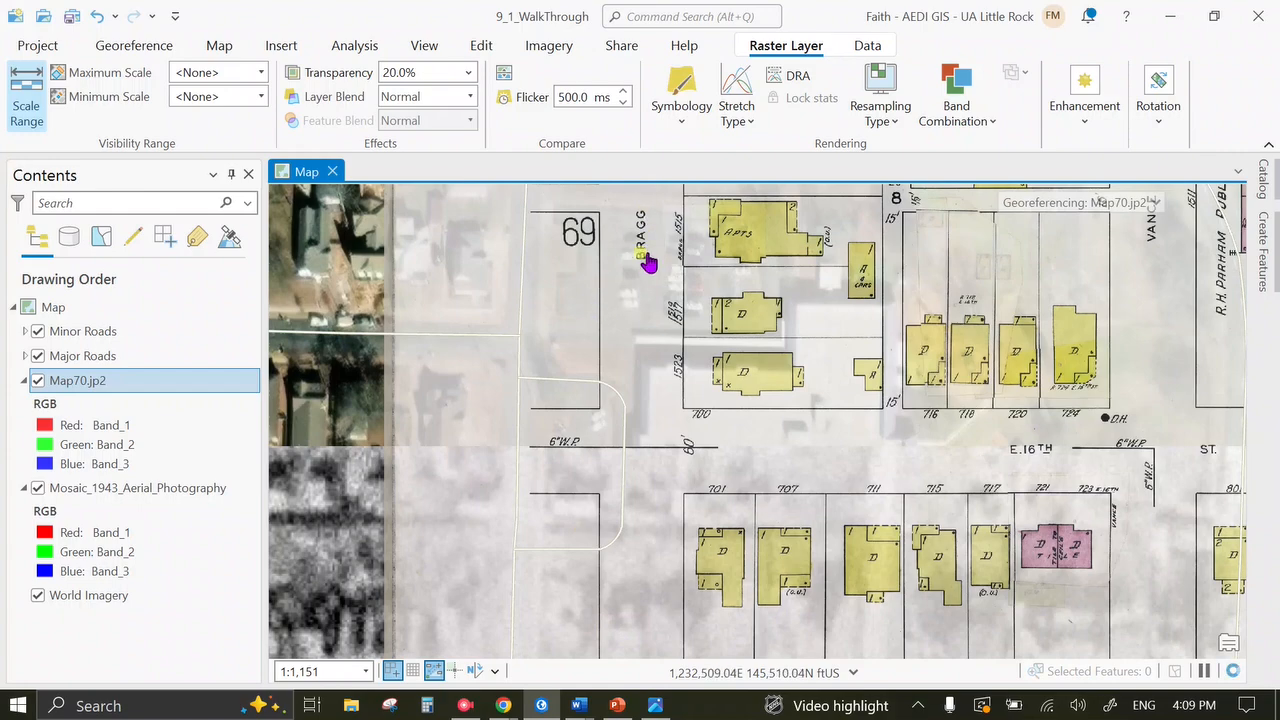
pyautogui.moveTo(716, 566); pyautogui.dragTo(651, 143)
pyautogui.moveTo(677, 457); pyautogui.dragTo(694, 309)
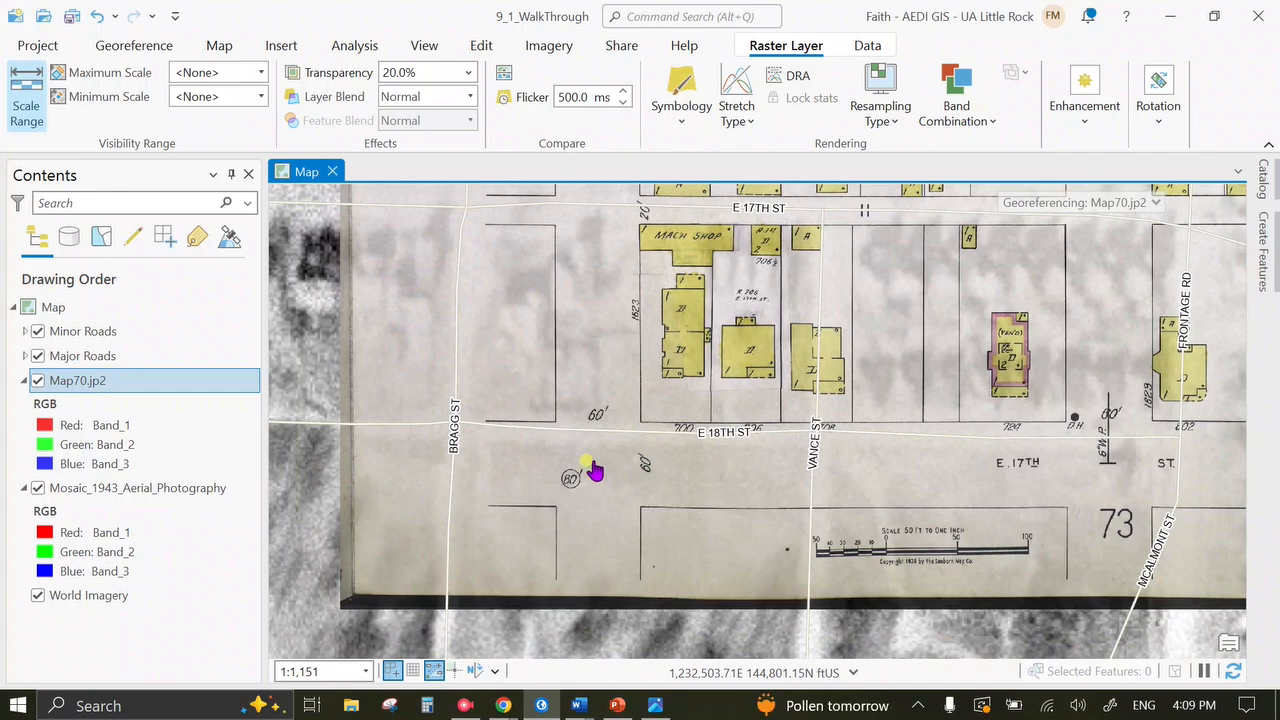
pyautogui.moveTo(589, 434); pyautogui.dragTo(672, 552)
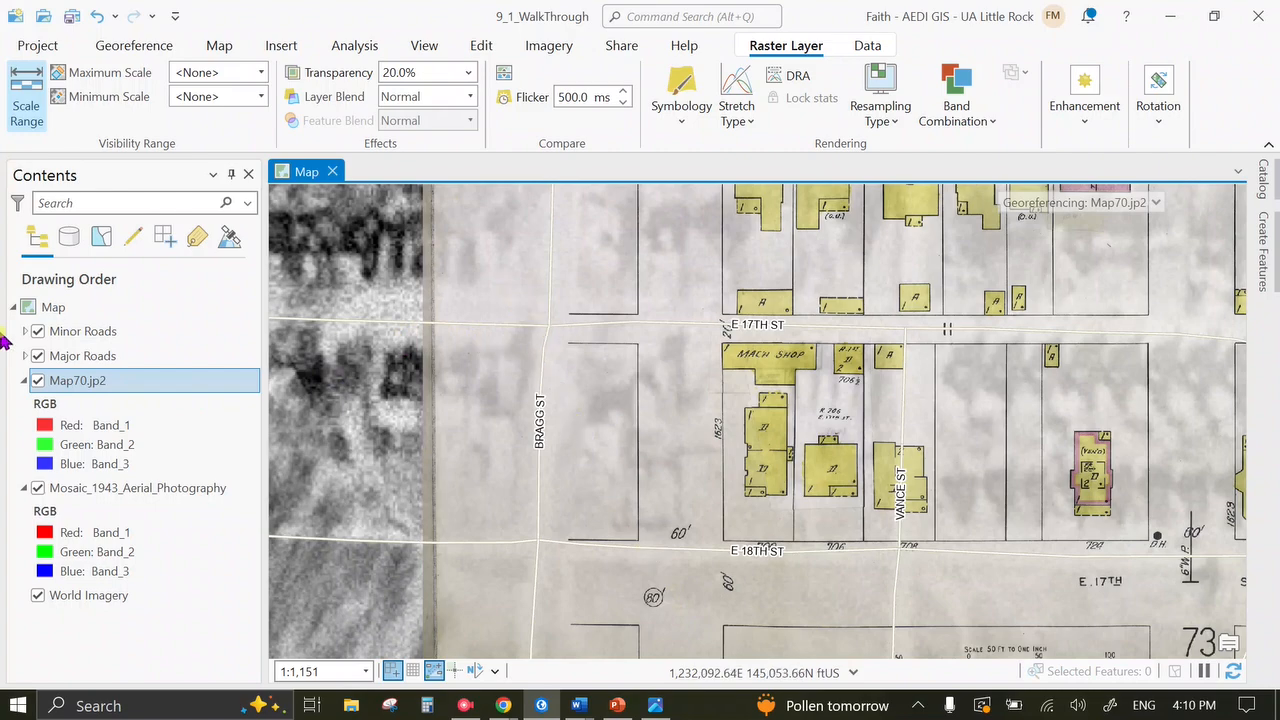
# Hide Map70.jp2 and toggle the 1943 mosaic off and on to compare with modern imagery.
pyautogui.click(38, 381)
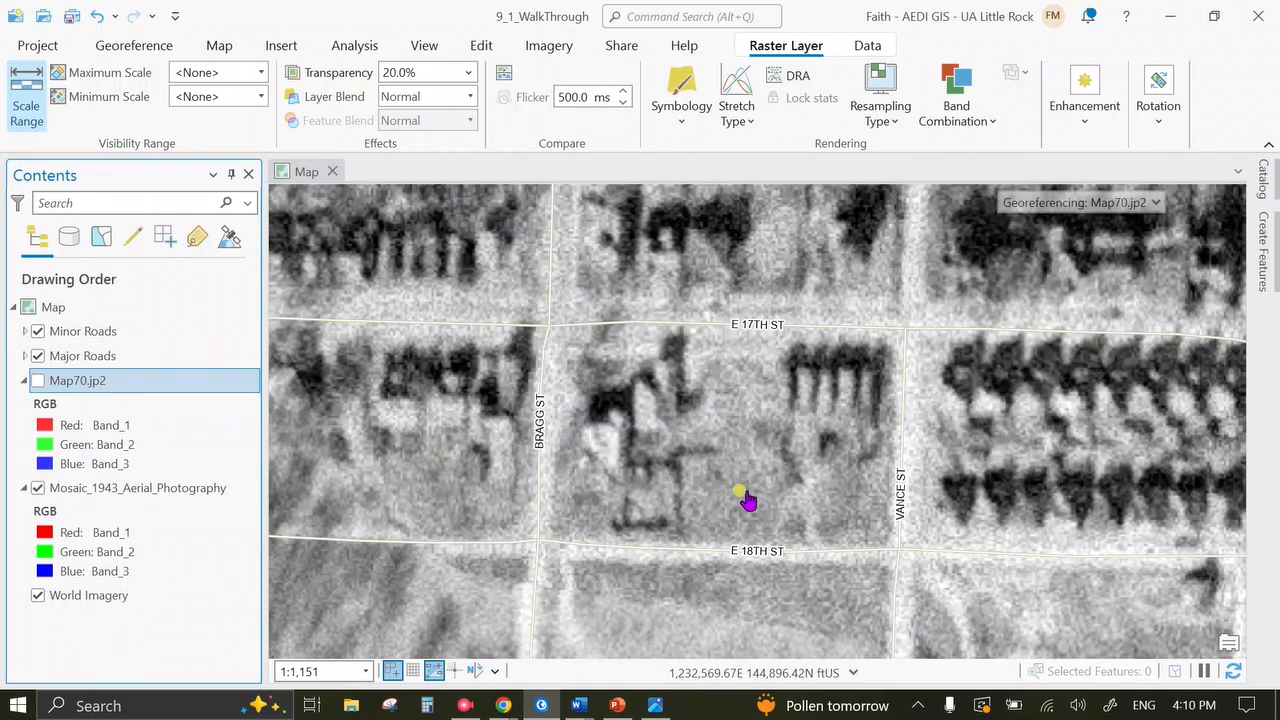
pyautogui.scroll(-3, 635, 457)
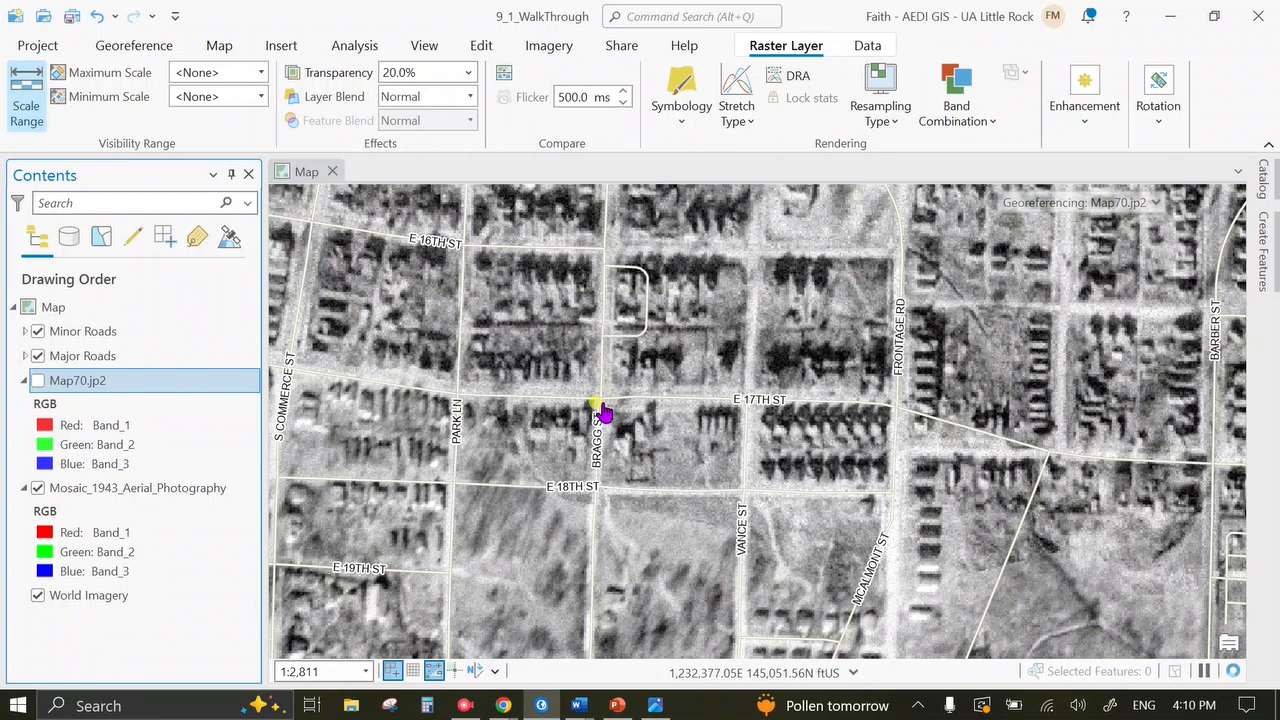
pyautogui.click(38, 488)
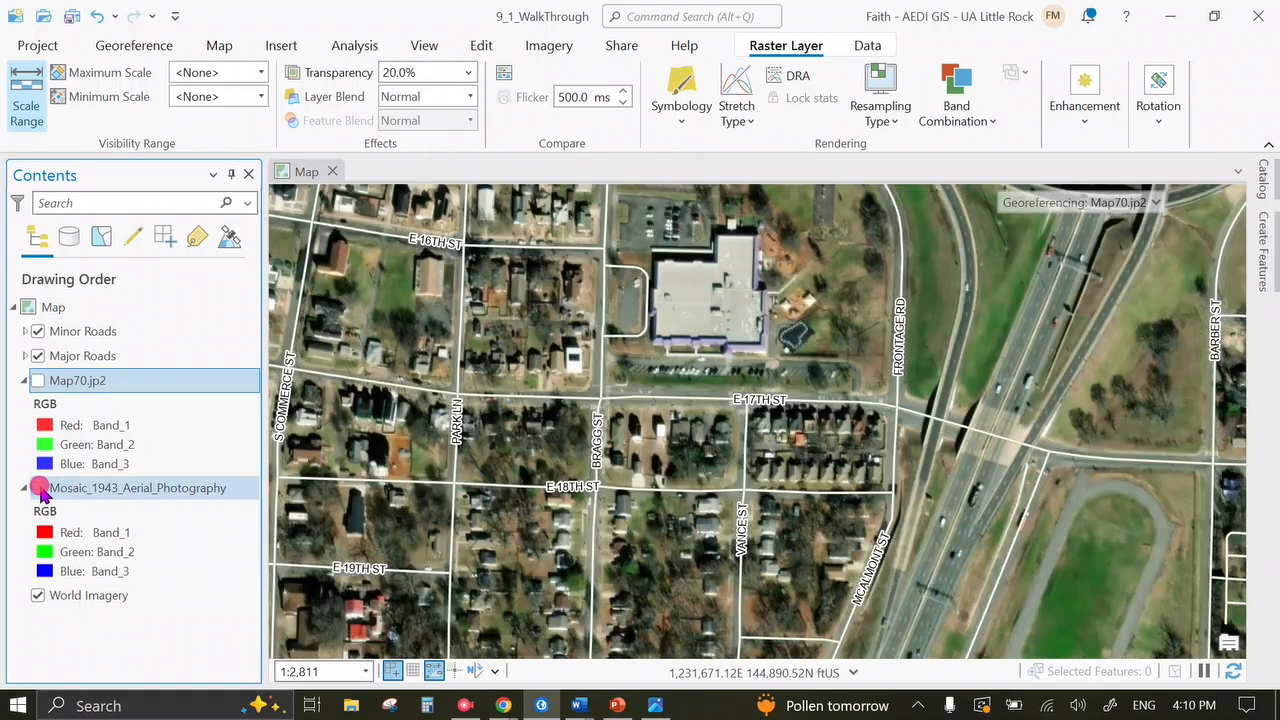
pyautogui.scroll(5, 597, 417)
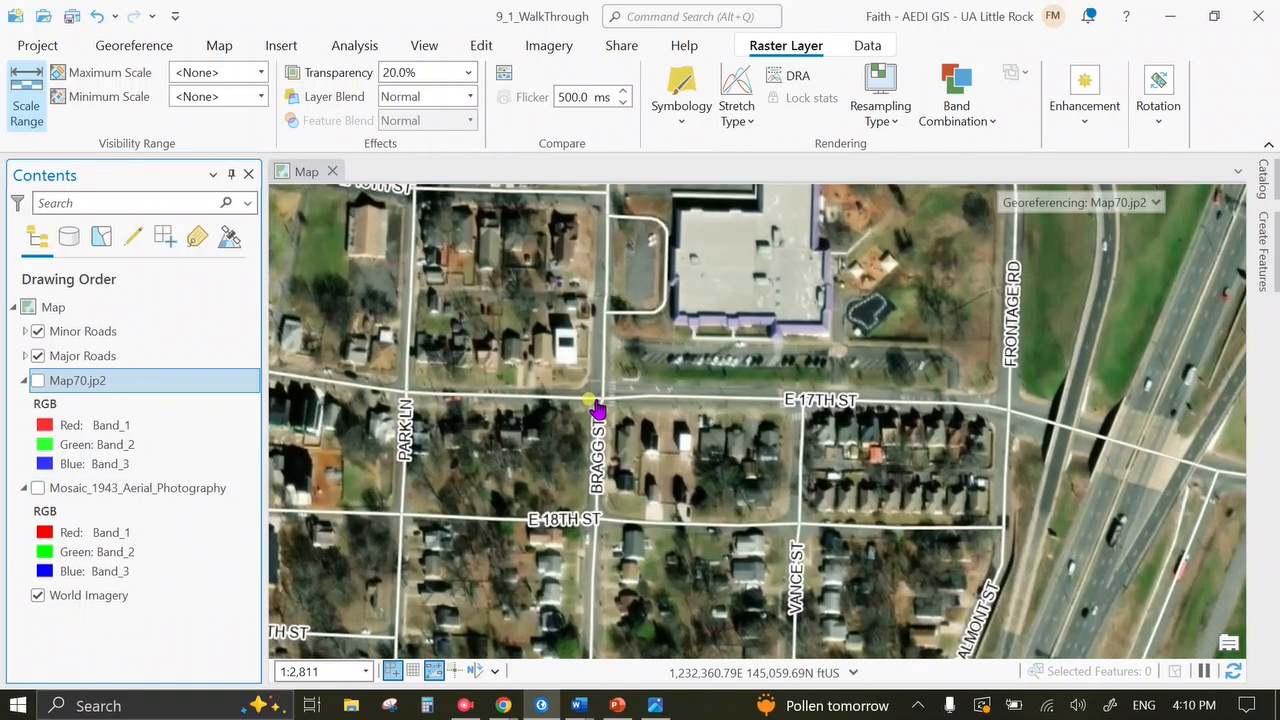
pyautogui.scroll(-2, 597, 408)
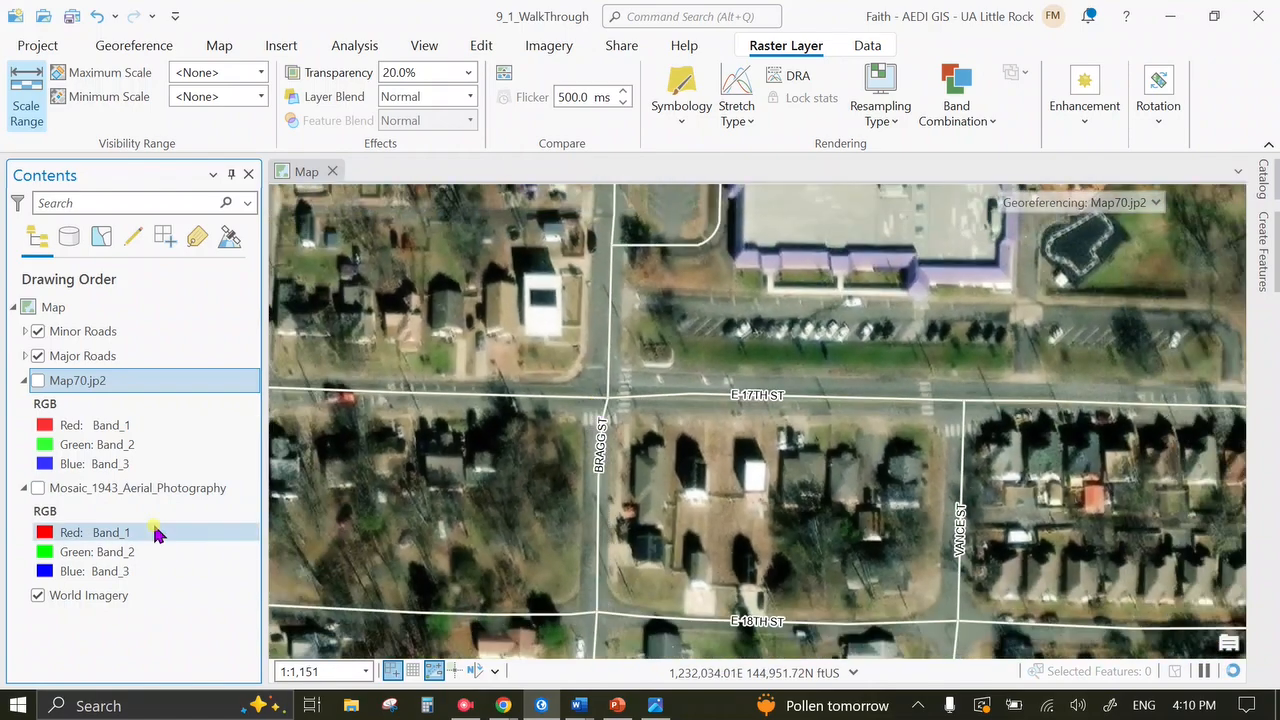
pyautogui.click(38, 488)
pyautogui.scroll(-2, 691, 534)
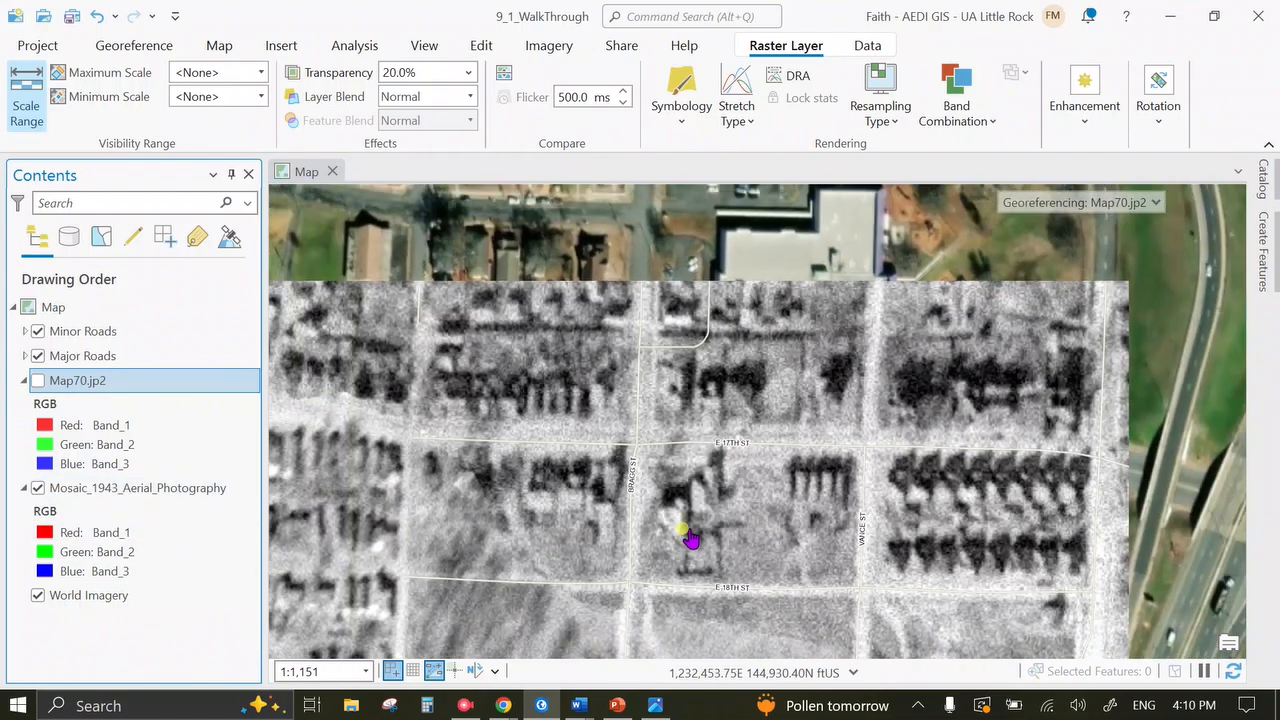
pyautogui.scroll(-4, 550, 465)
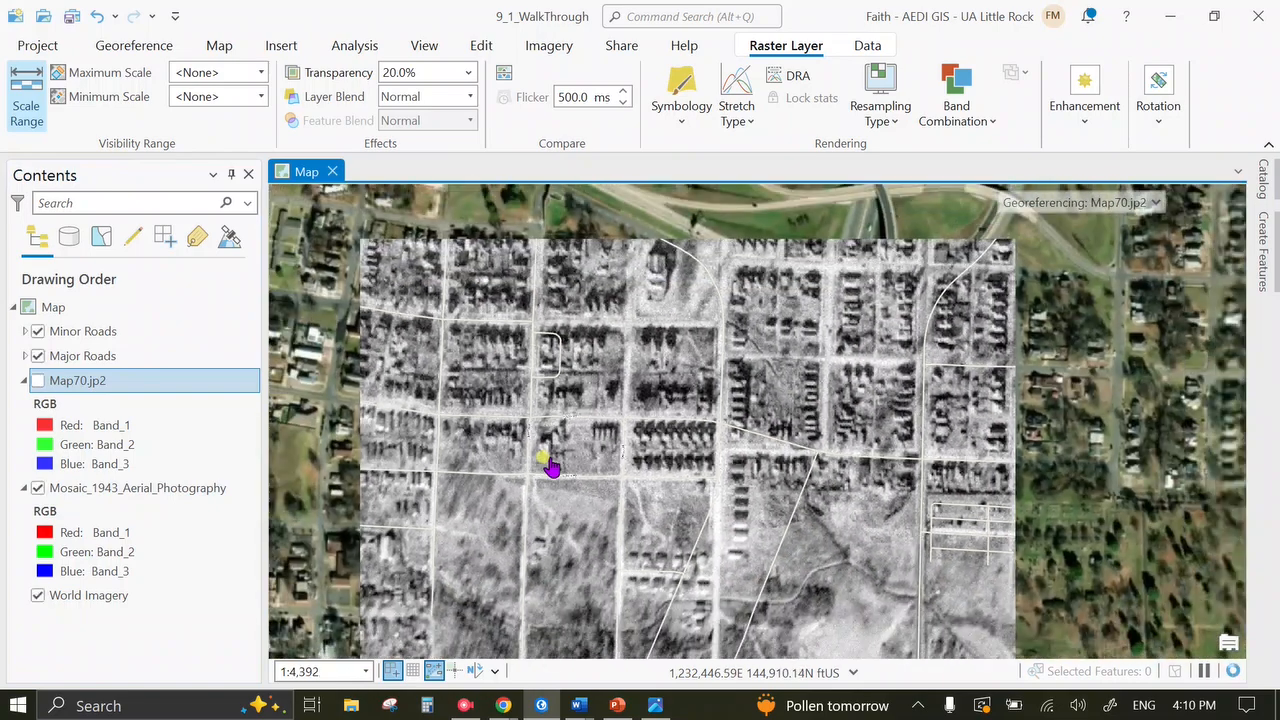
pyautogui.scroll(6, 557, 491)
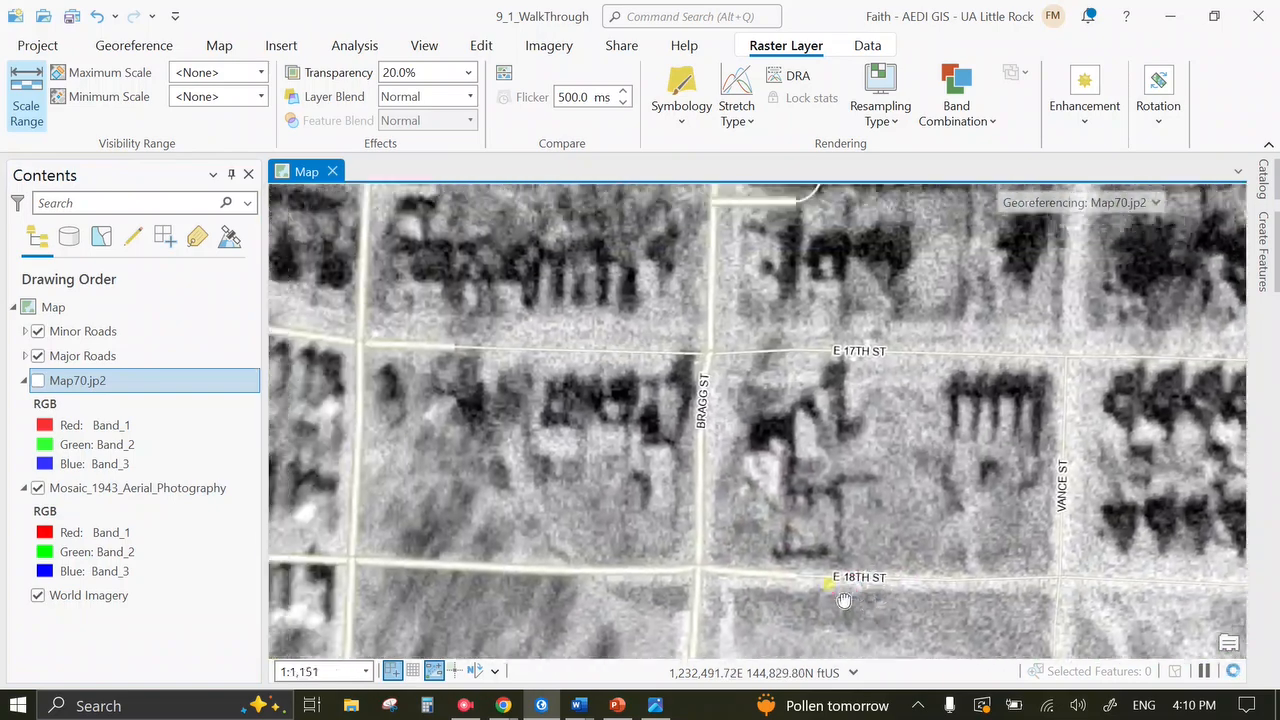
# Leave the 1943 mosaic off, center the Bragg–Vance St block, and show Map70.jp2 again.
pyautogui.click(38, 488)
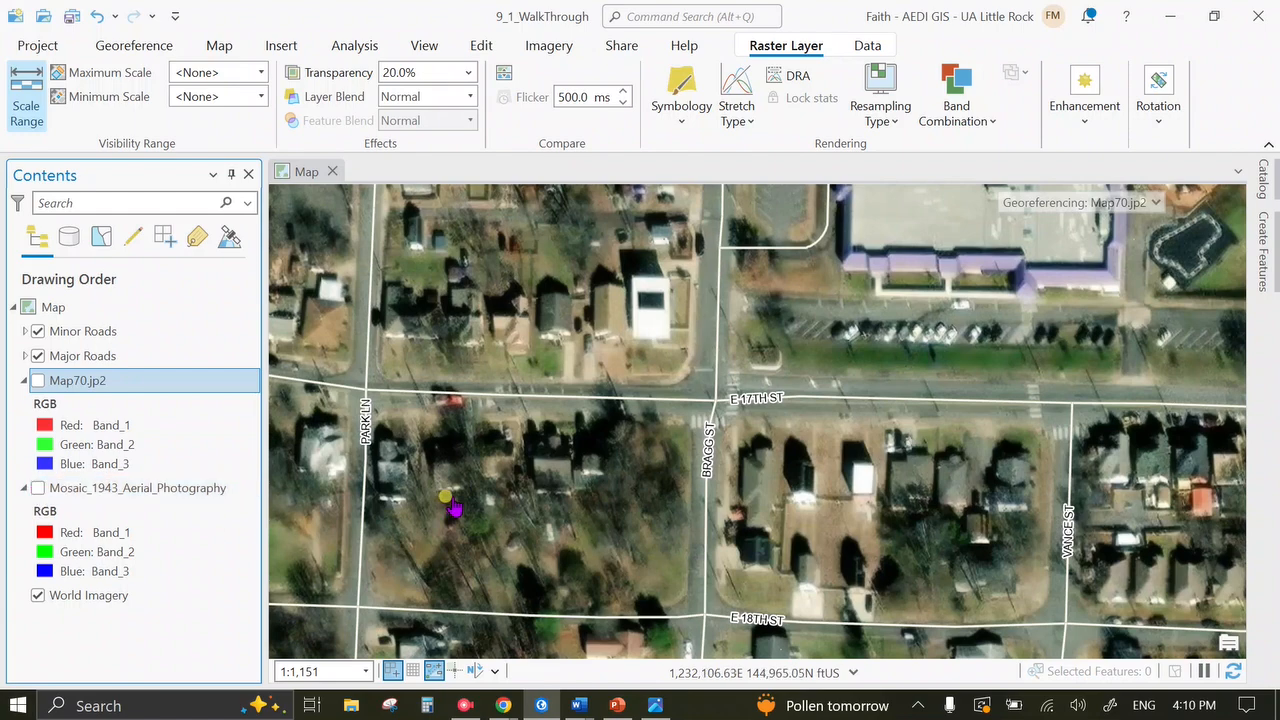
pyautogui.click(38, 488)
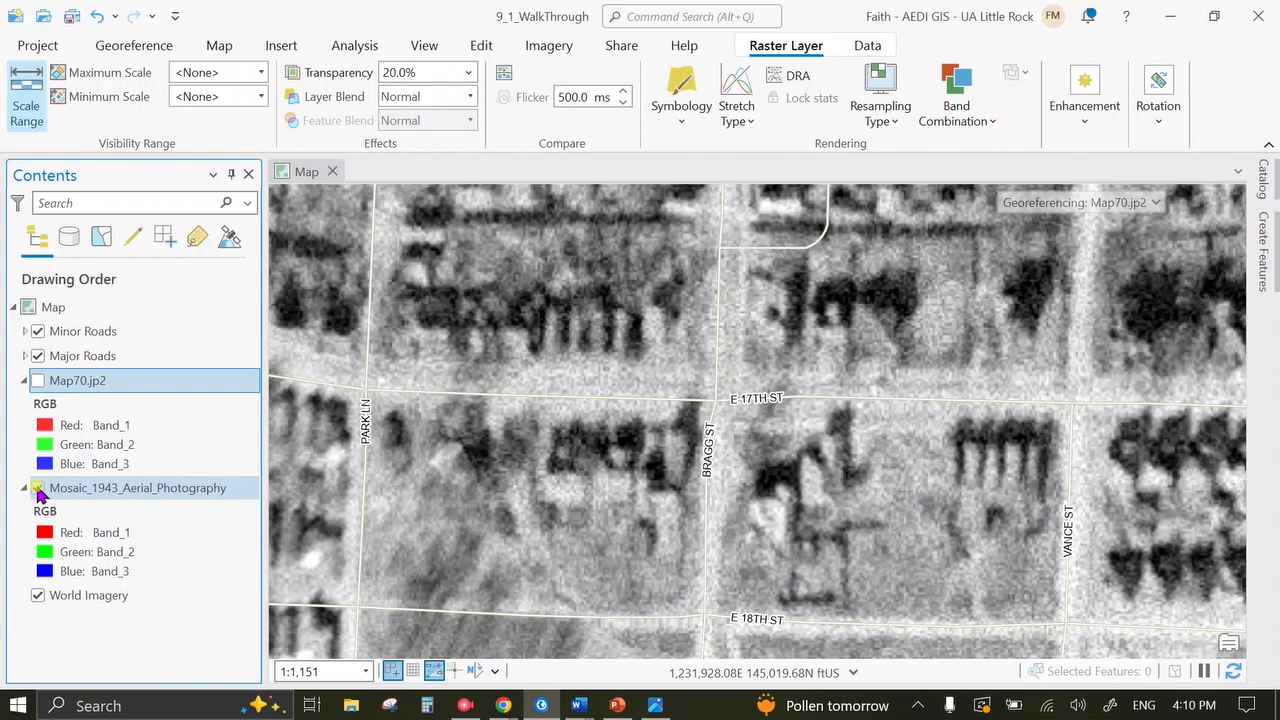
pyautogui.click(38, 488)
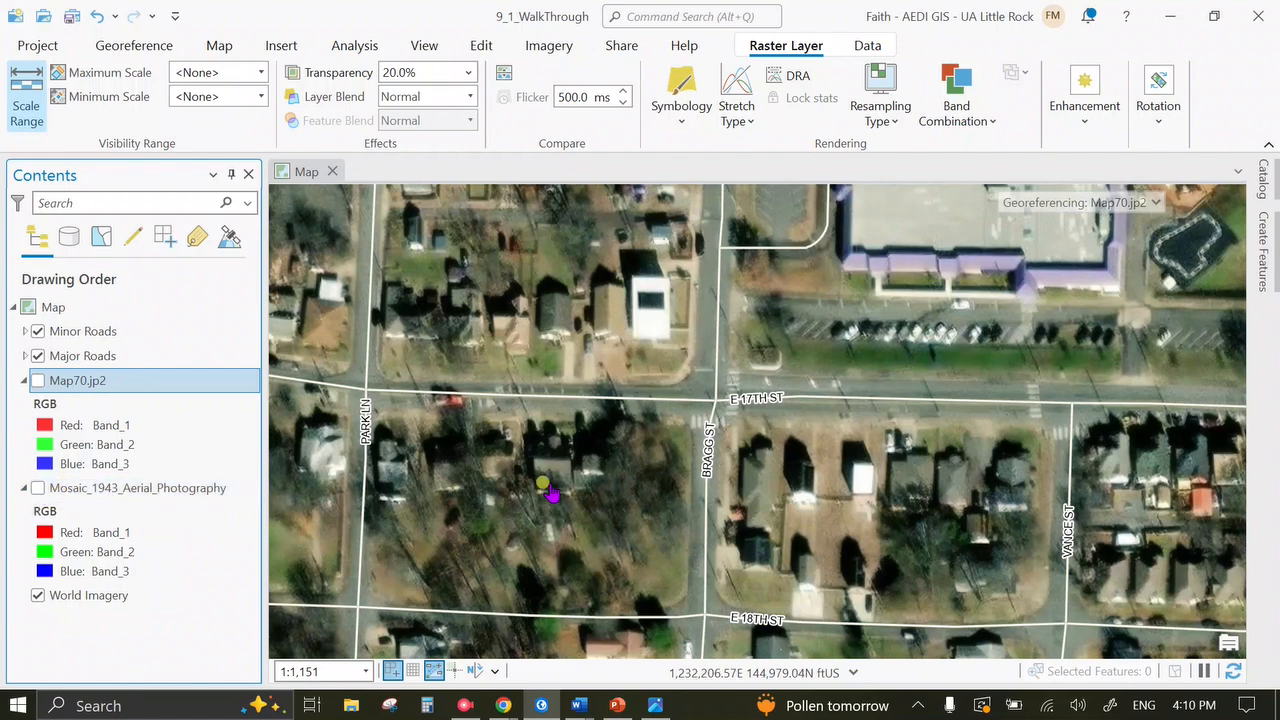
pyautogui.moveTo(777, 483); pyautogui.dragTo(595, 391)
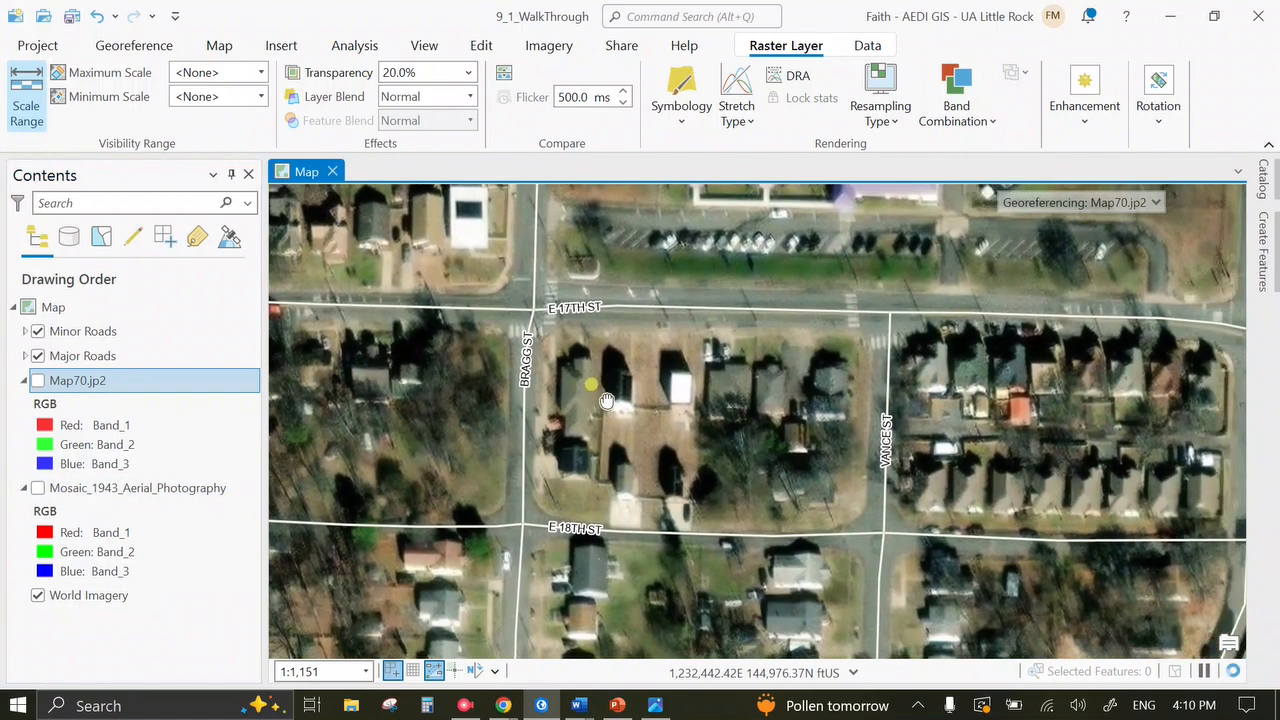
pyautogui.click(38, 380)
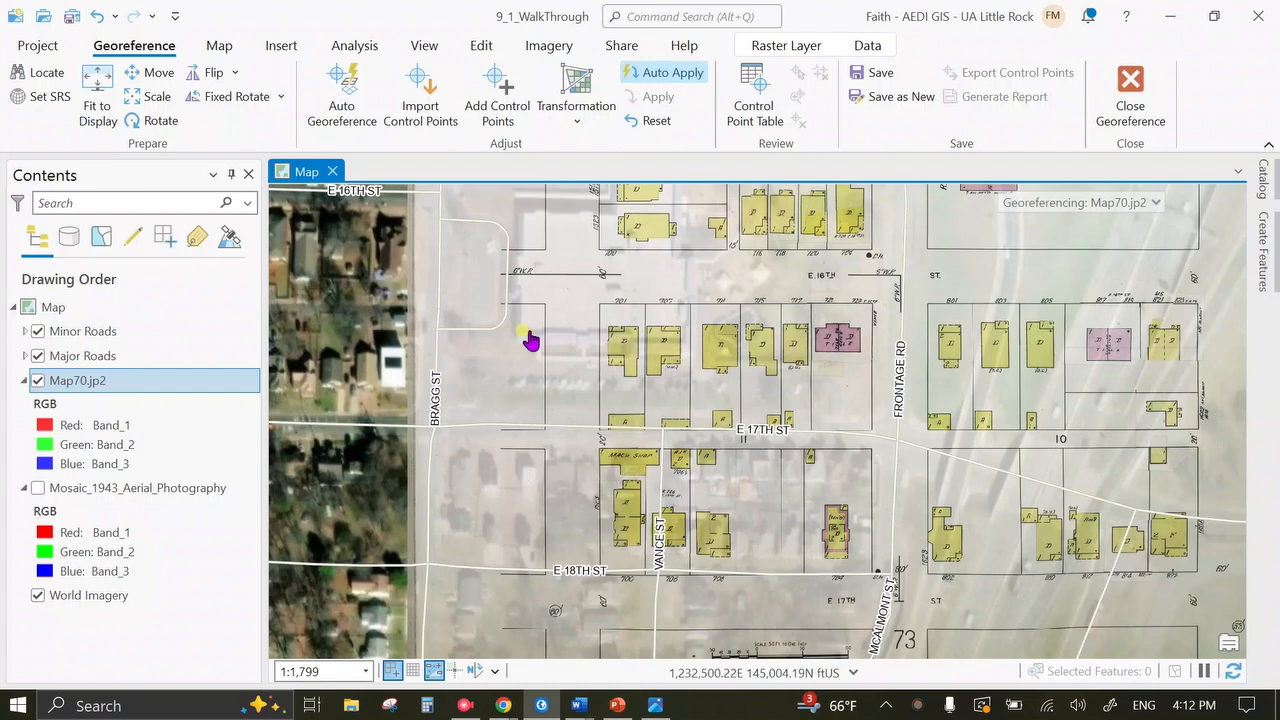
# Reset the Sanborn sheet's georeferencing and fit Map70 to the current display.
pyautogui.click(668, 120)
pyautogui.scroll(-4, 680, 369)
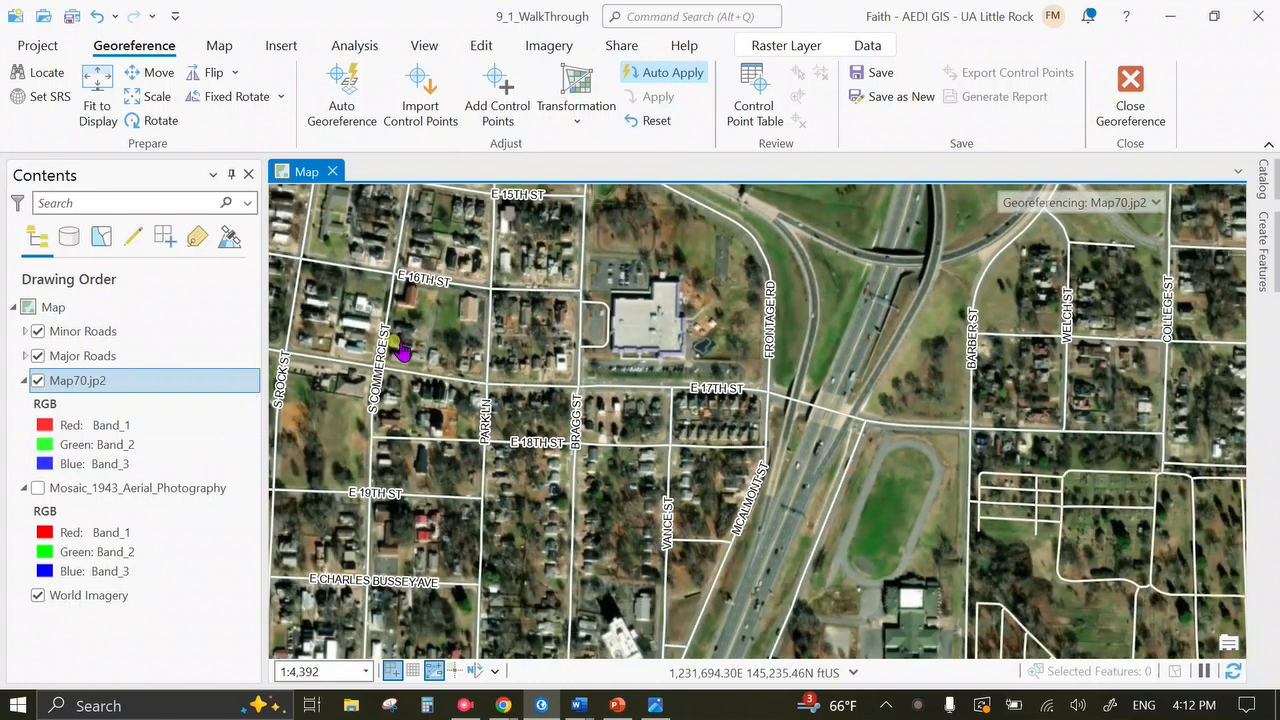
pyautogui.moveTo(594, 400); pyautogui.dragTo(620, 565)
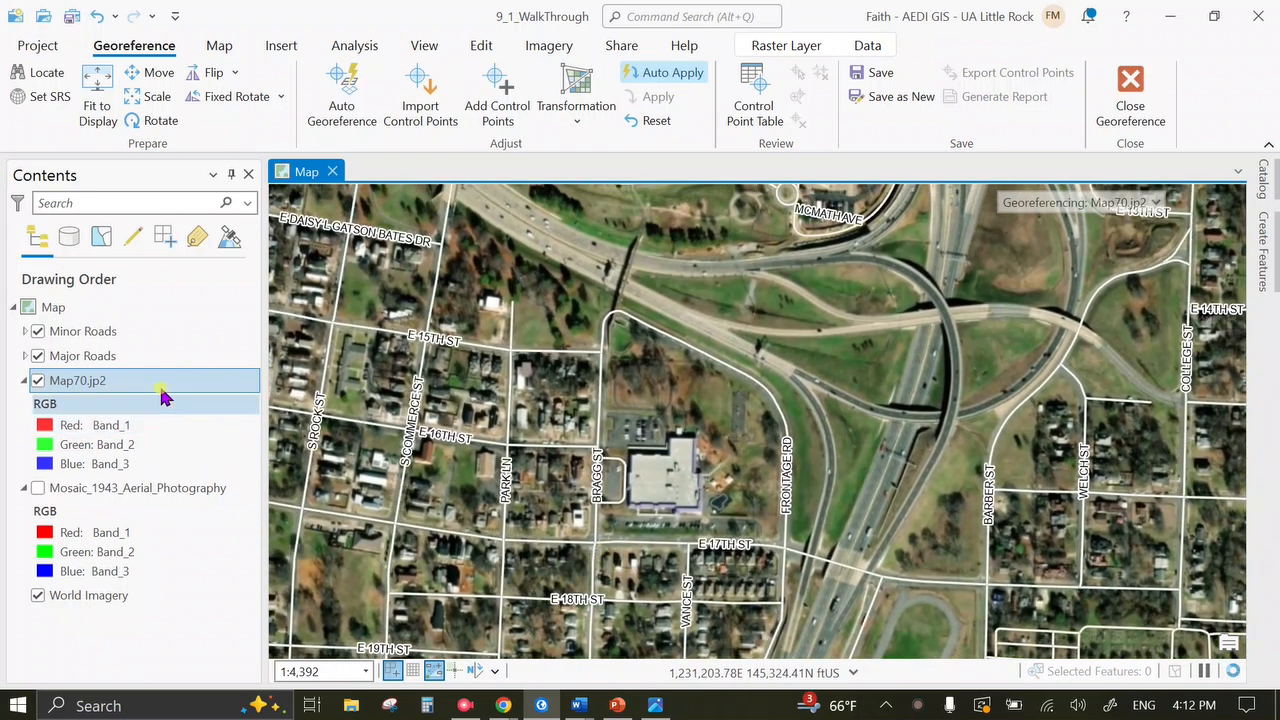
pyautogui.click(97, 100)
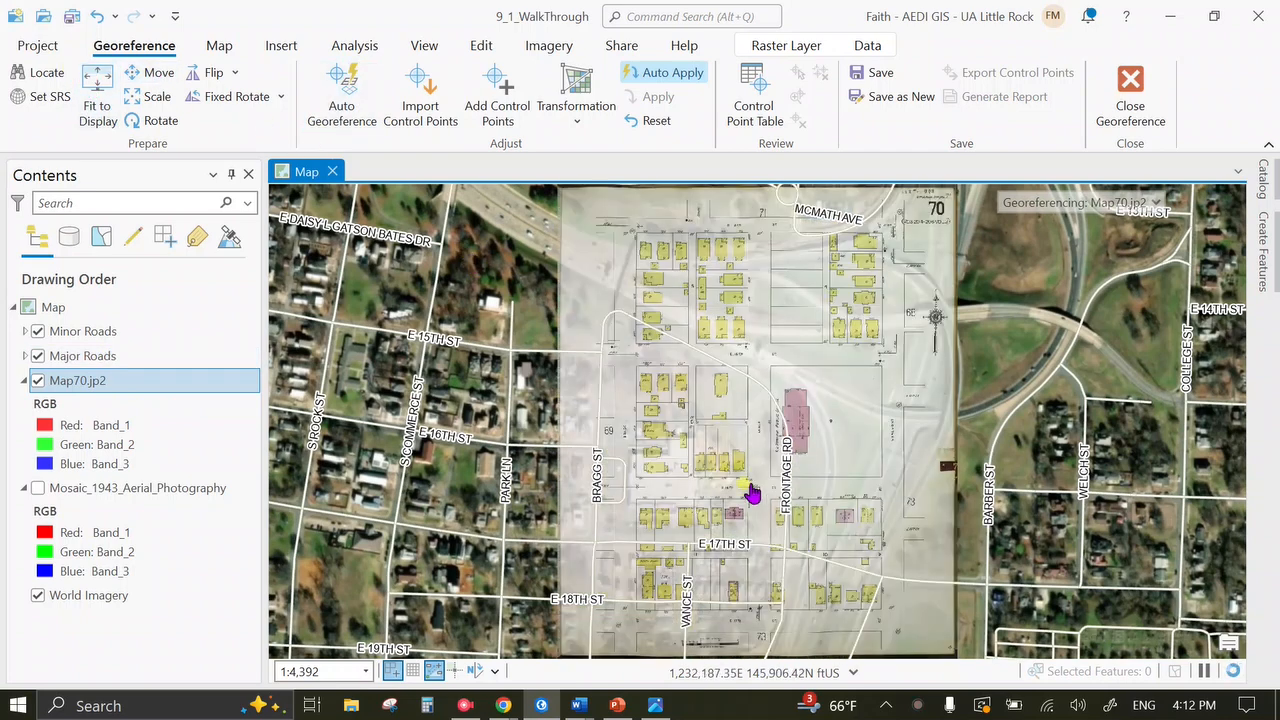
# Zoom in on E 17th St at Bragg St and begin adding control points.
pyautogui.scroll(2, 668, 537)
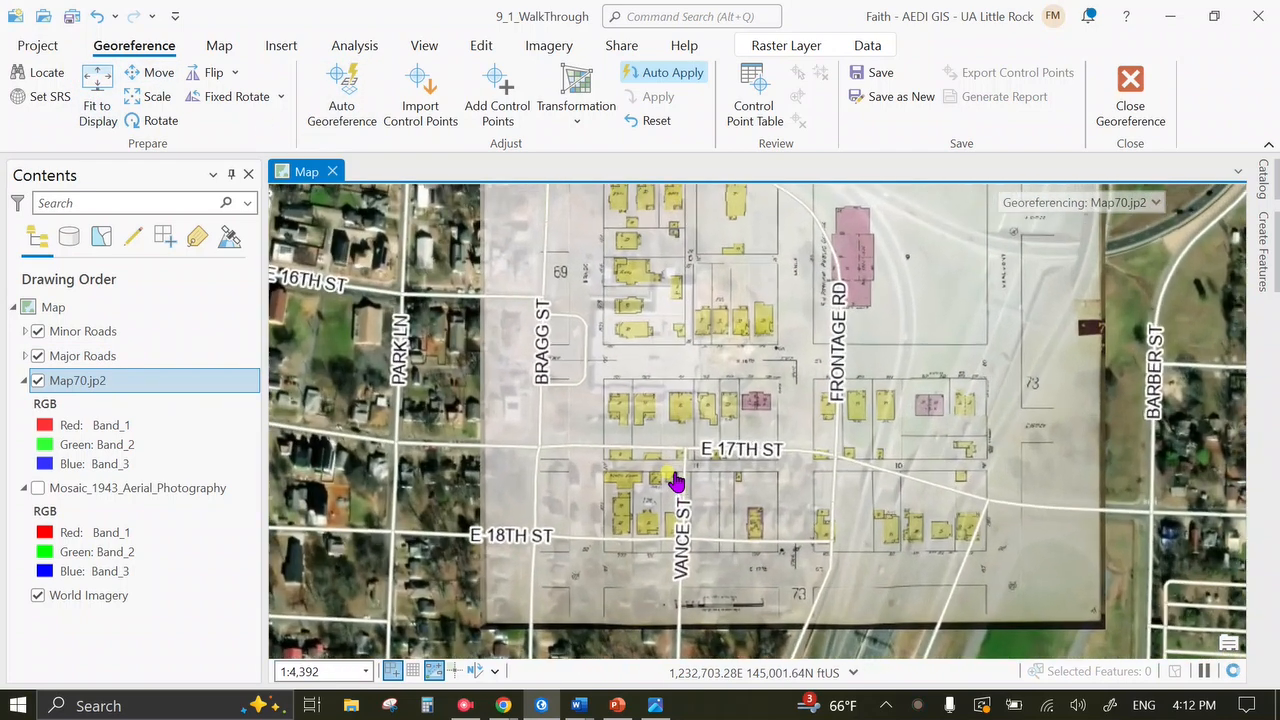
pyautogui.scroll(4, 670, 580)
pyautogui.moveTo(697, 477); pyautogui.dragTo(920, 421)
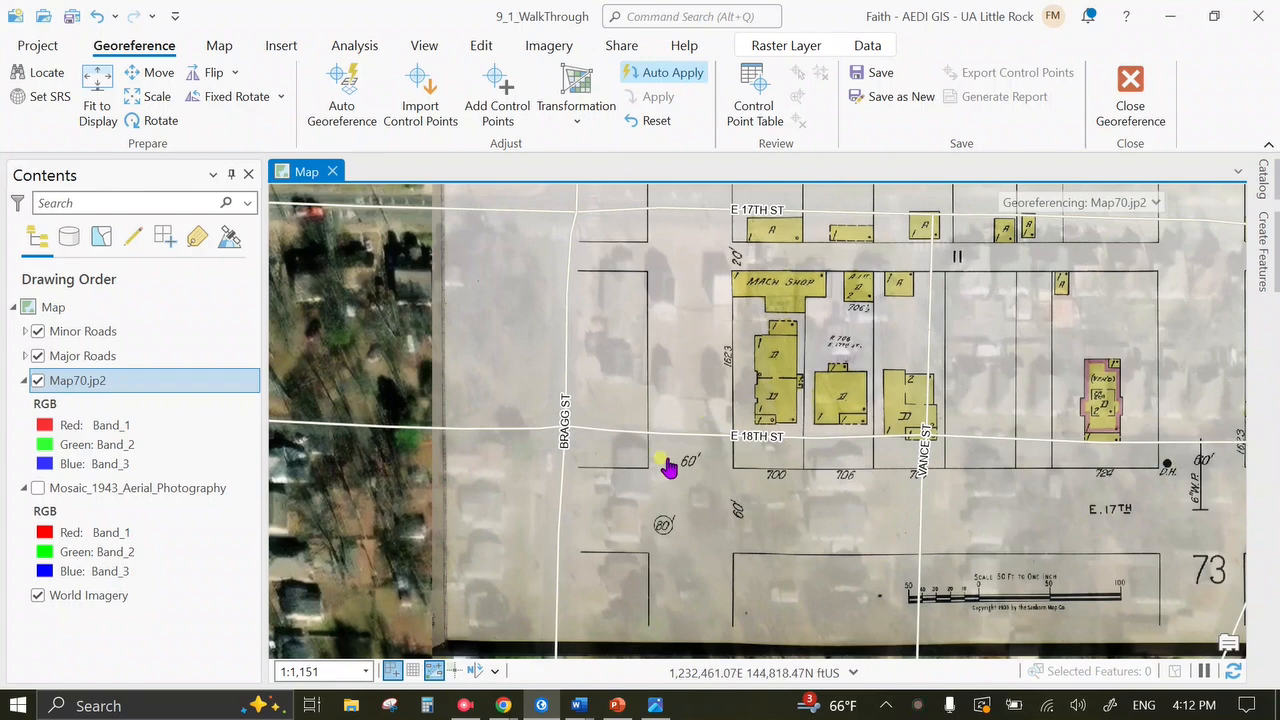
pyautogui.moveTo(683, 338); pyautogui.dragTo(750, 480)
pyautogui.moveTo(636, 304); pyautogui.dragTo(573, 206)
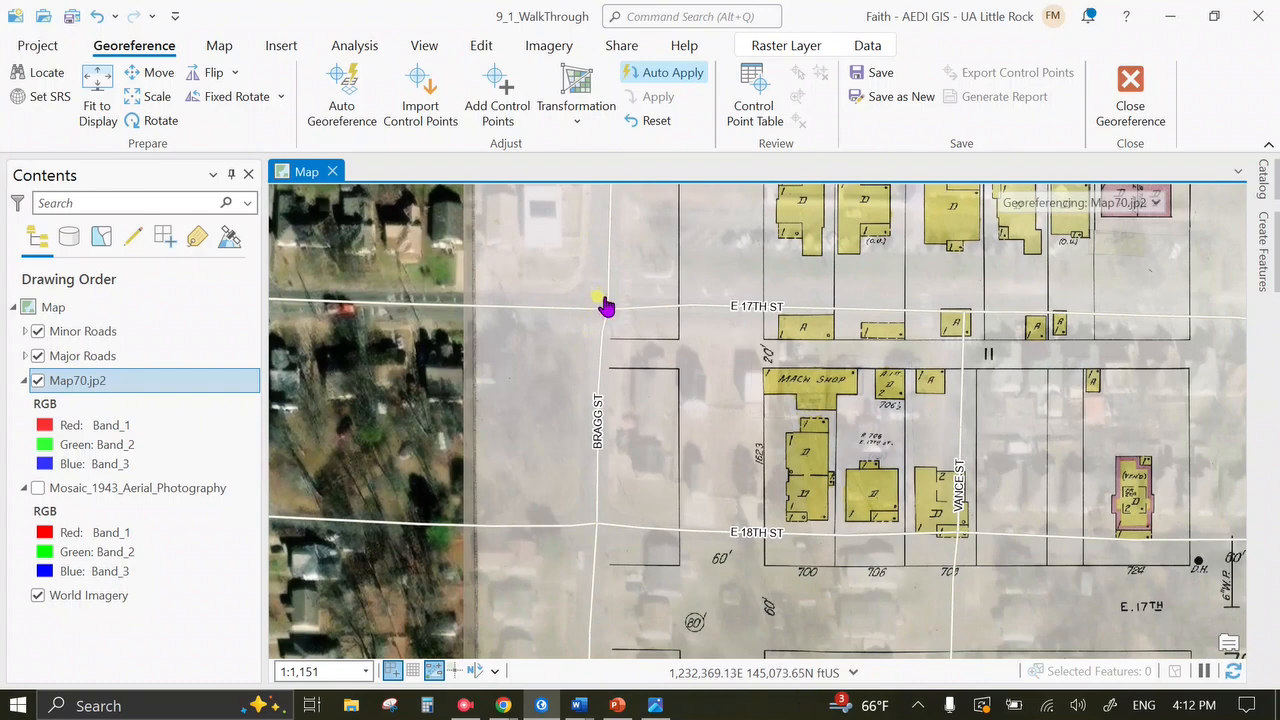
pyautogui.moveTo(620, 325); pyautogui.dragTo(563, 277)
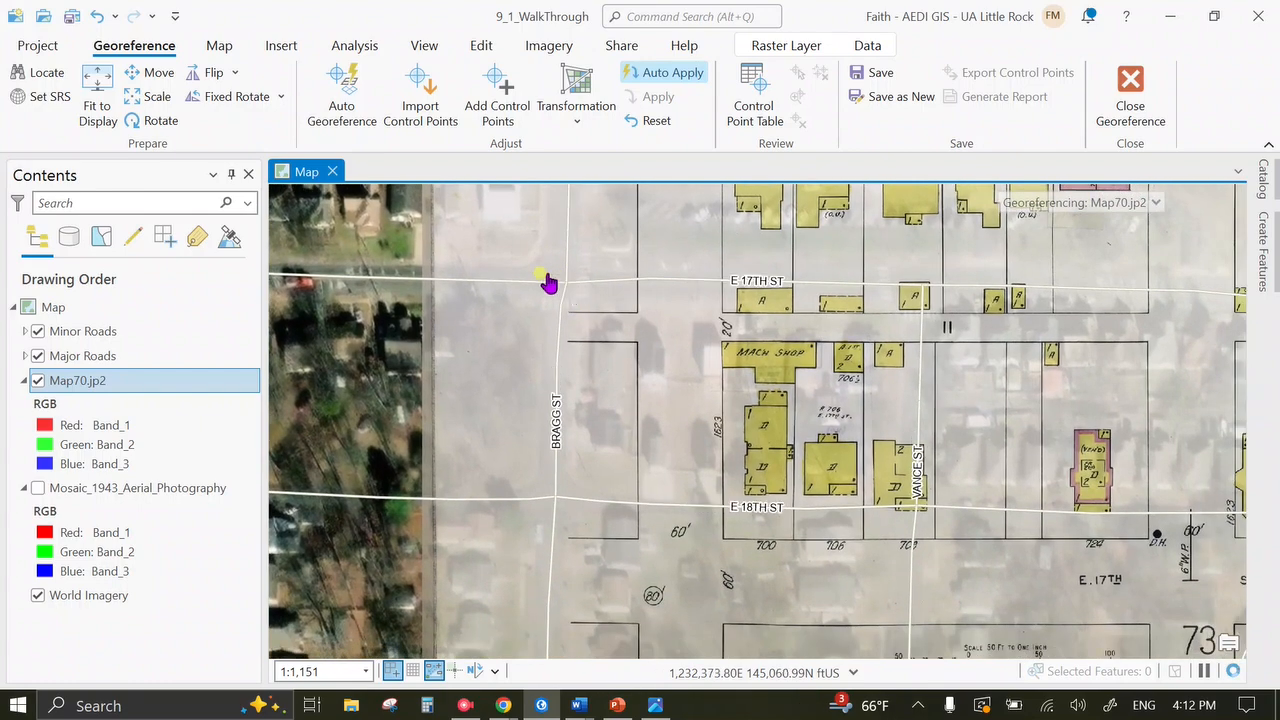
pyautogui.click(519, 92)
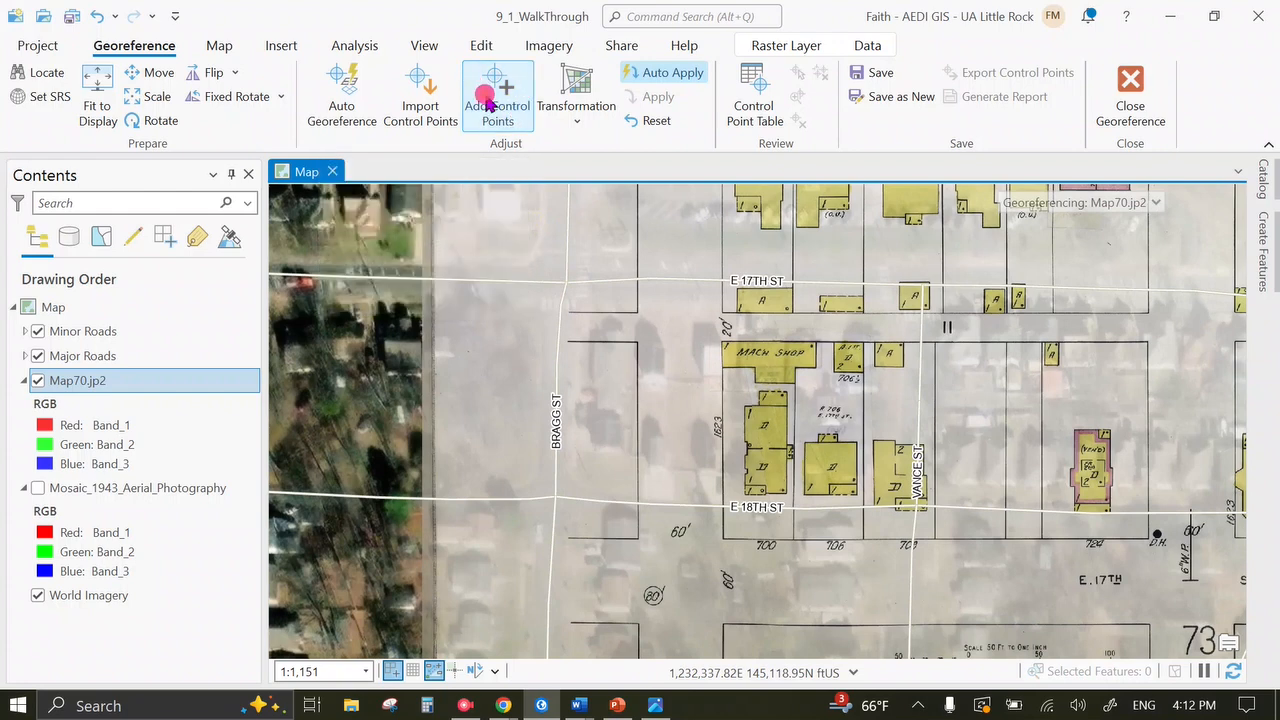
# Link a Sanborn street corner to the Bragg St / E 17th St intersection as the first control point.
pyautogui.click(681, 579)
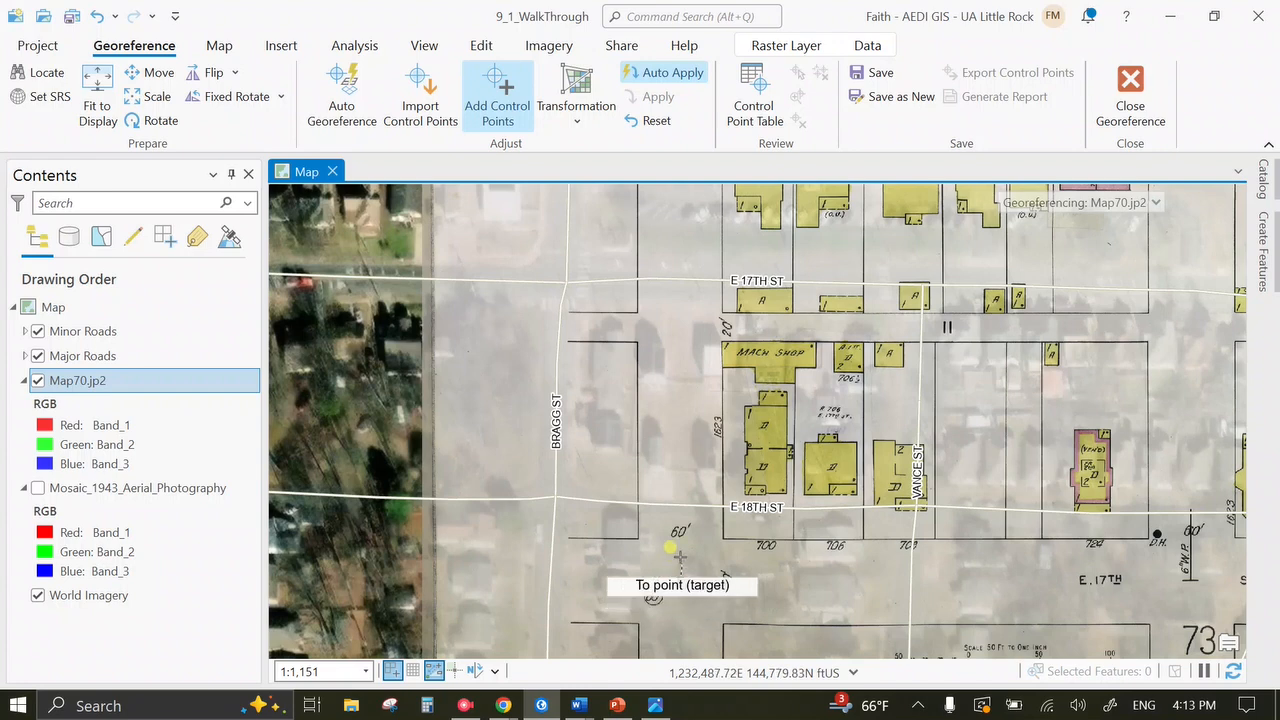
pyautogui.click(565, 276)
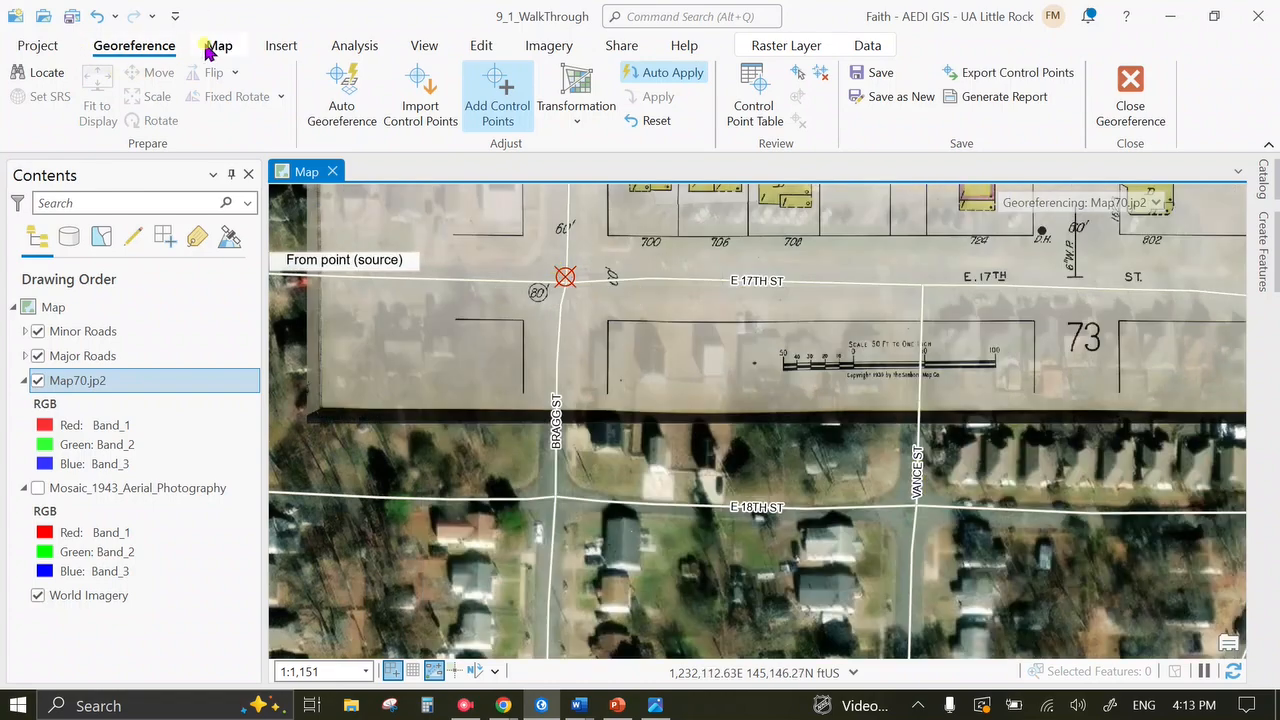
pyautogui.click(218, 45)
pyautogui.click(163, 95)
# Pan and zoom out to review the shifted sheet against the imagery.
pyautogui.moveTo(789, 363); pyautogui.dragTo(487, 430)
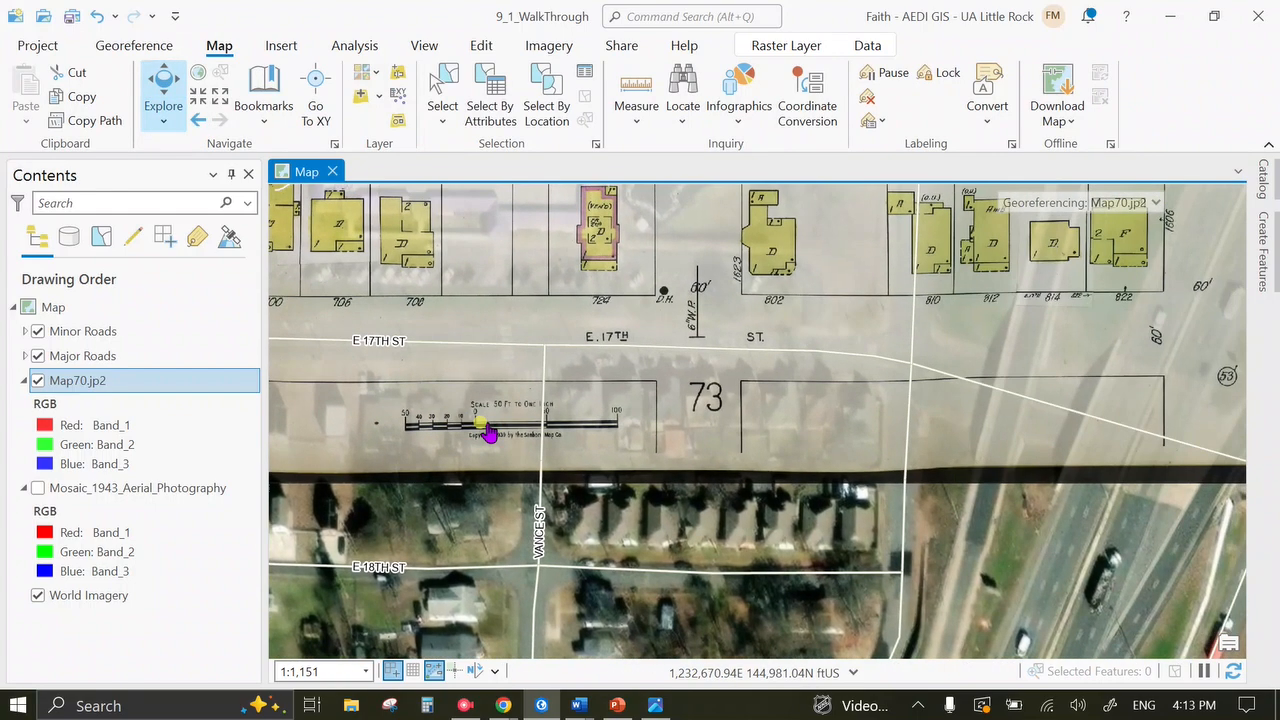
pyautogui.moveTo(794, 400); pyautogui.dragTo(791, 443)
pyautogui.scroll(-5, 791, 443)
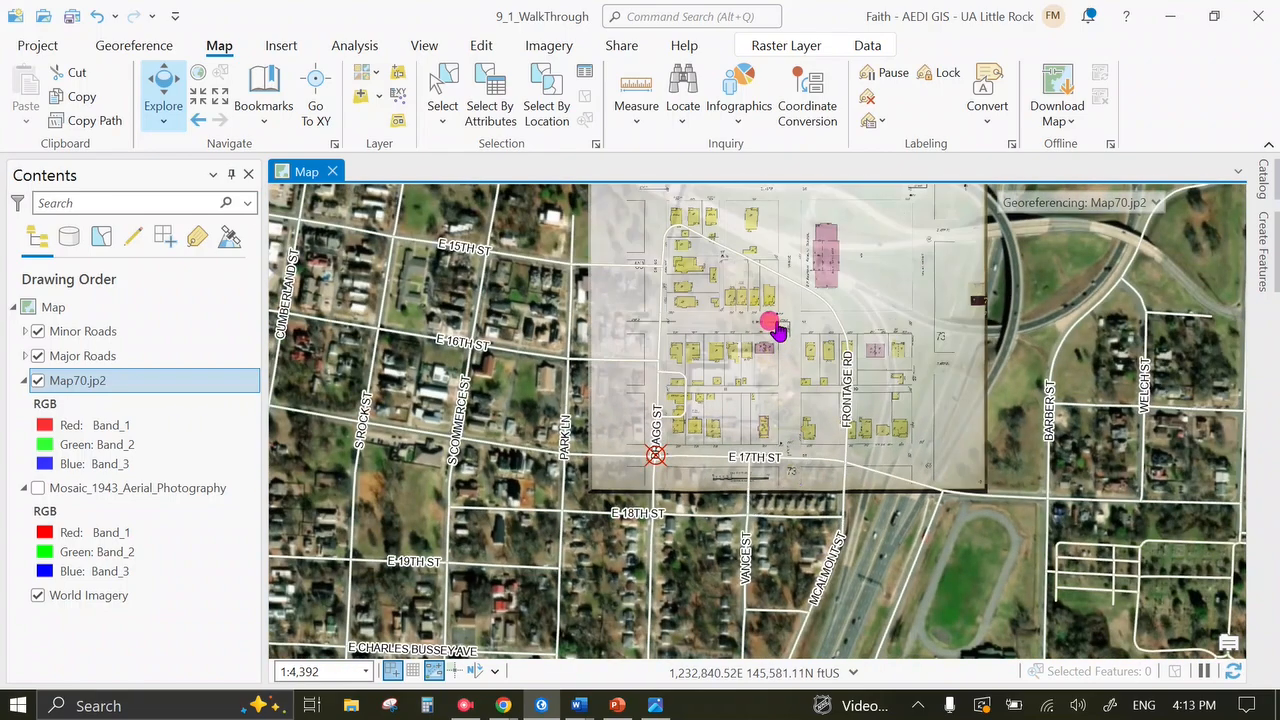
pyautogui.moveTo(777, 330); pyautogui.dragTo(691, 273)
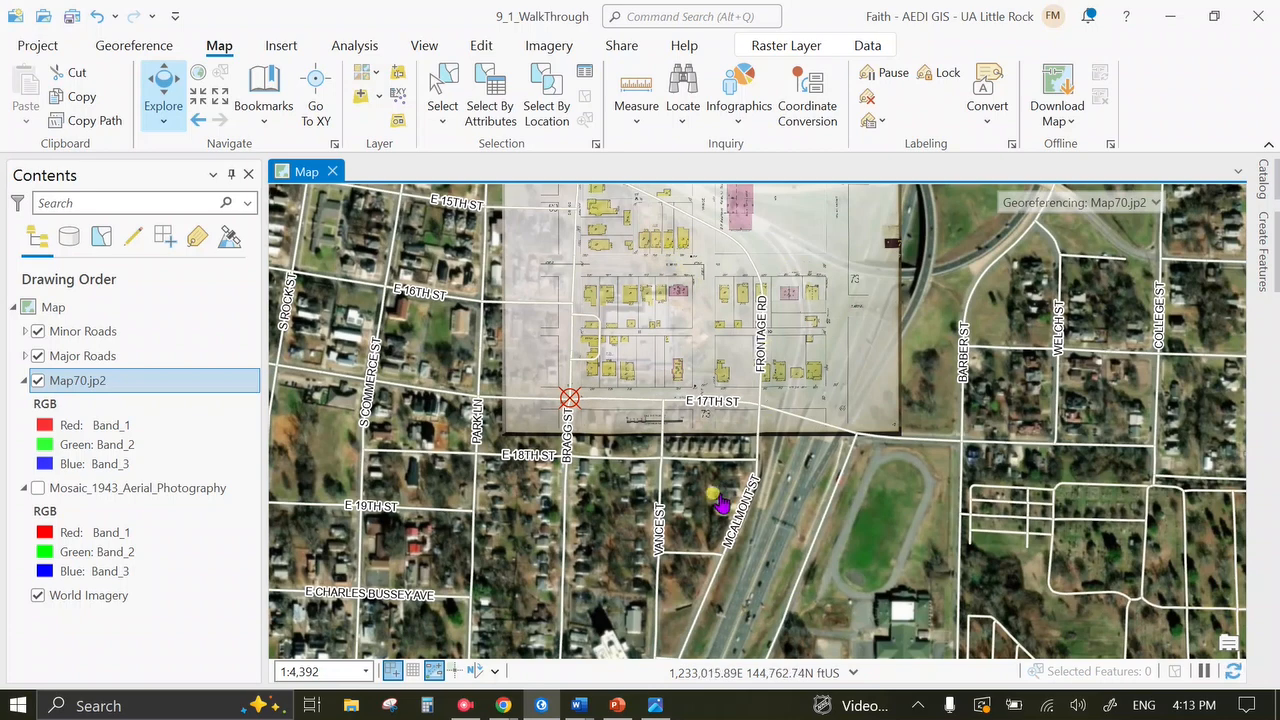
# Pan and zoom across the sheet, ending close on E 17th St beside block 73 near Vance St.
pyautogui.moveTo(720, 271); pyautogui.dragTo(772, 389)
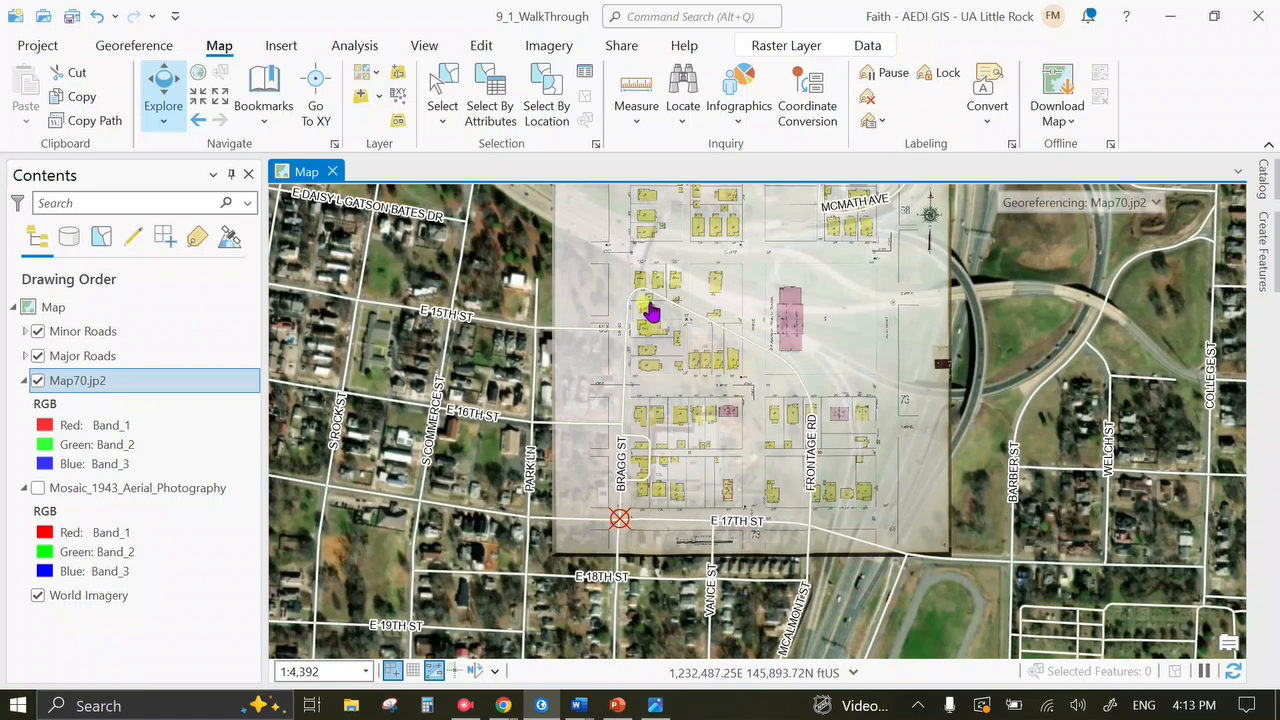
pyautogui.scroll(1, 603, 402)
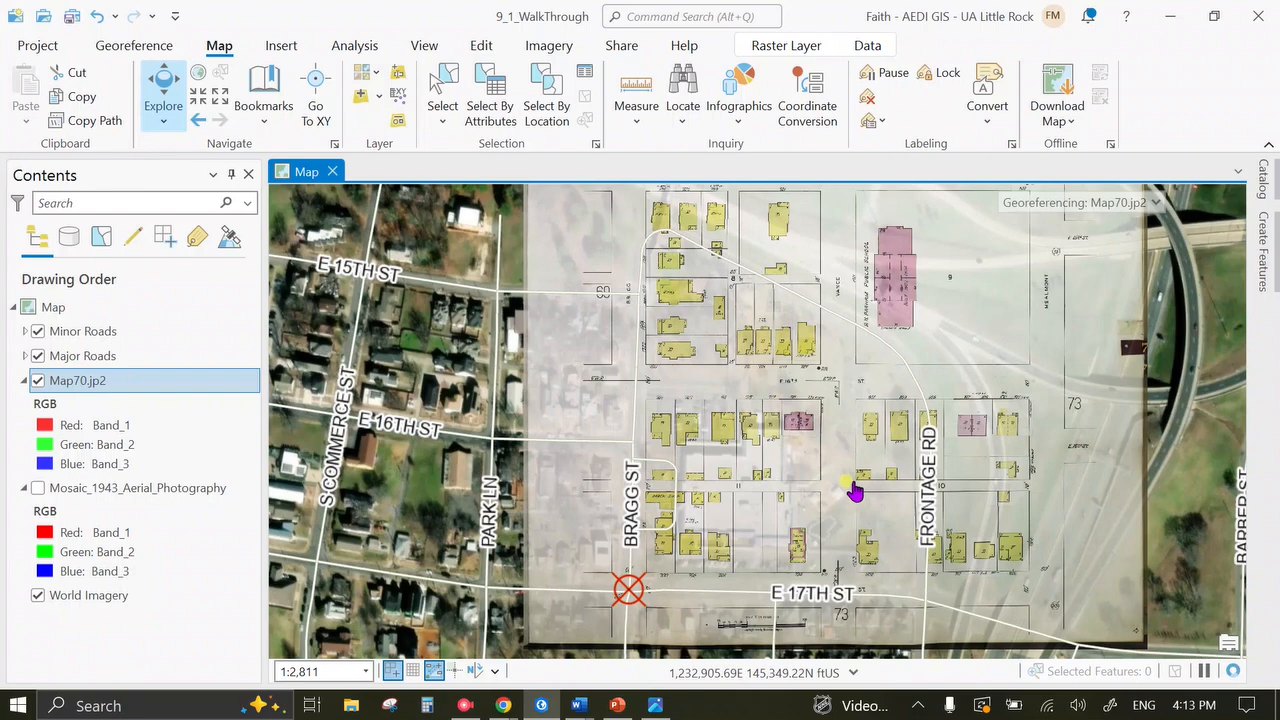
pyautogui.scroll(2, 722, 260)
pyautogui.moveTo(722, 260); pyautogui.dragTo(668, 187)
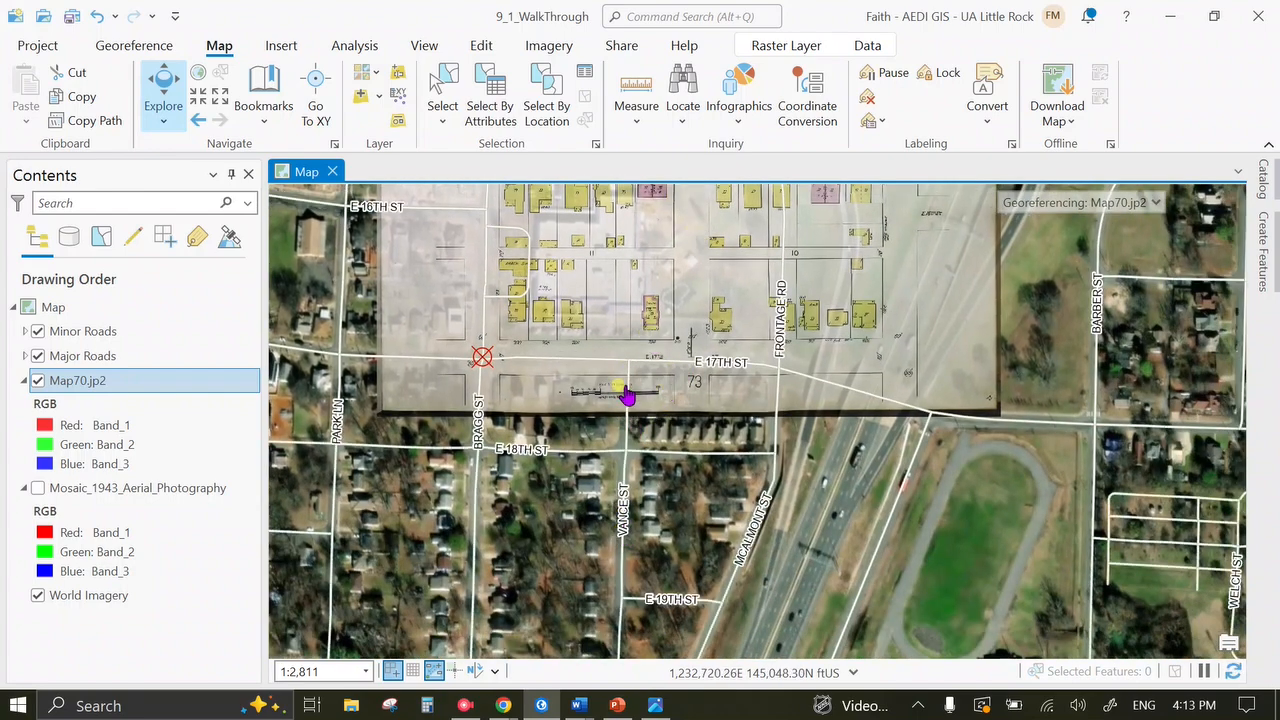
pyautogui.scroll(3, 700, 384)
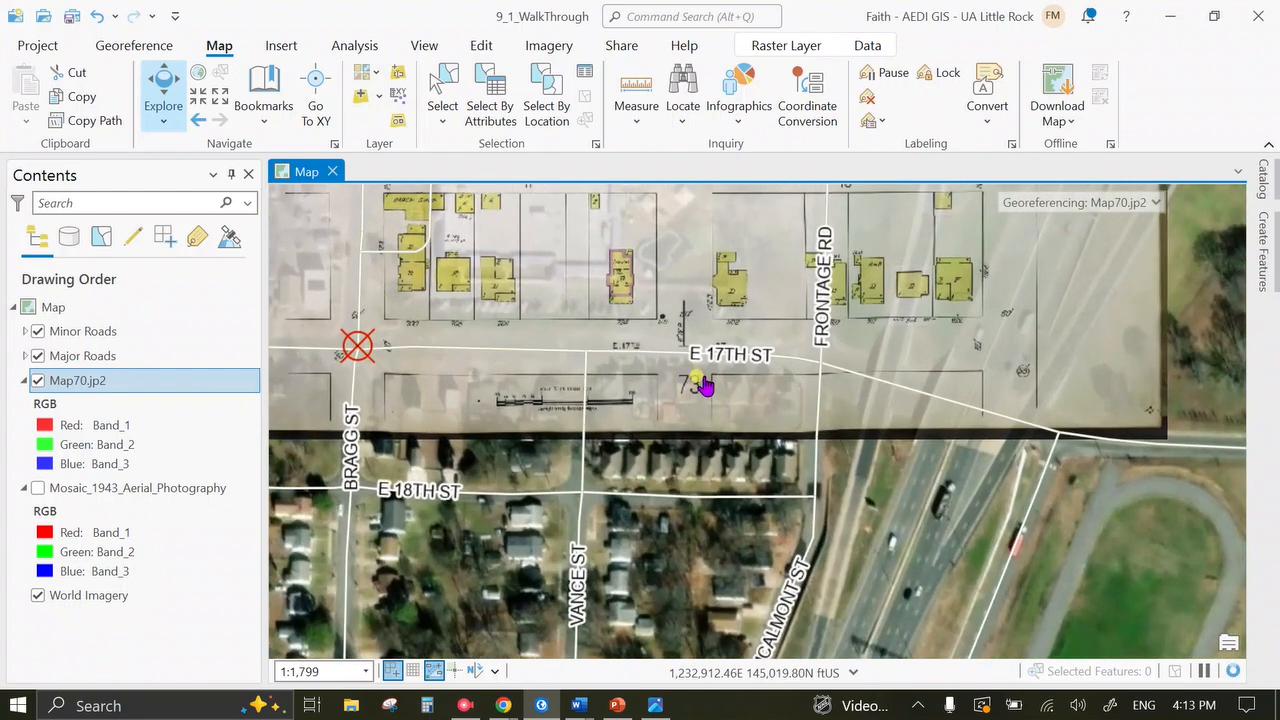
pyautogui.moveTo(656, 245); pyautogui.dragTo(604, 684)
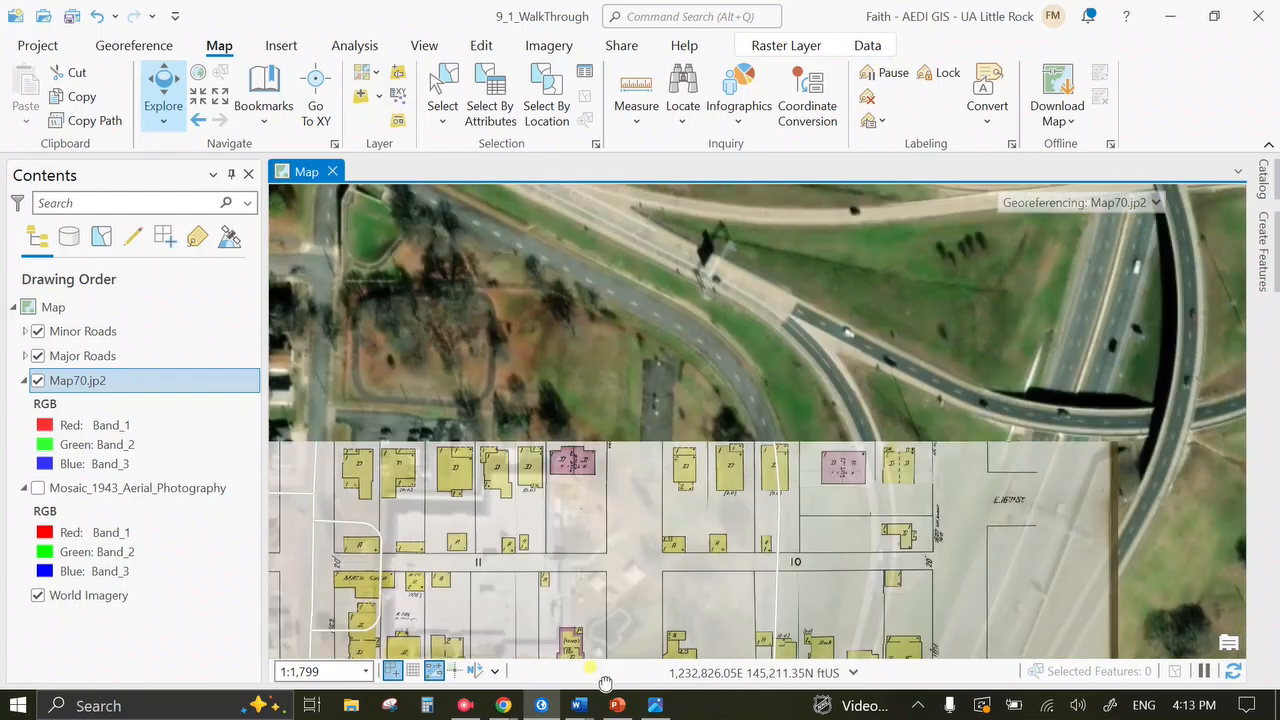
pyautogui.moveTo(581, 566); pyautogui.dragTo(588, 202)
pyautogui.moveTo(586, 474); pyautogui.dragTo(612, 427)
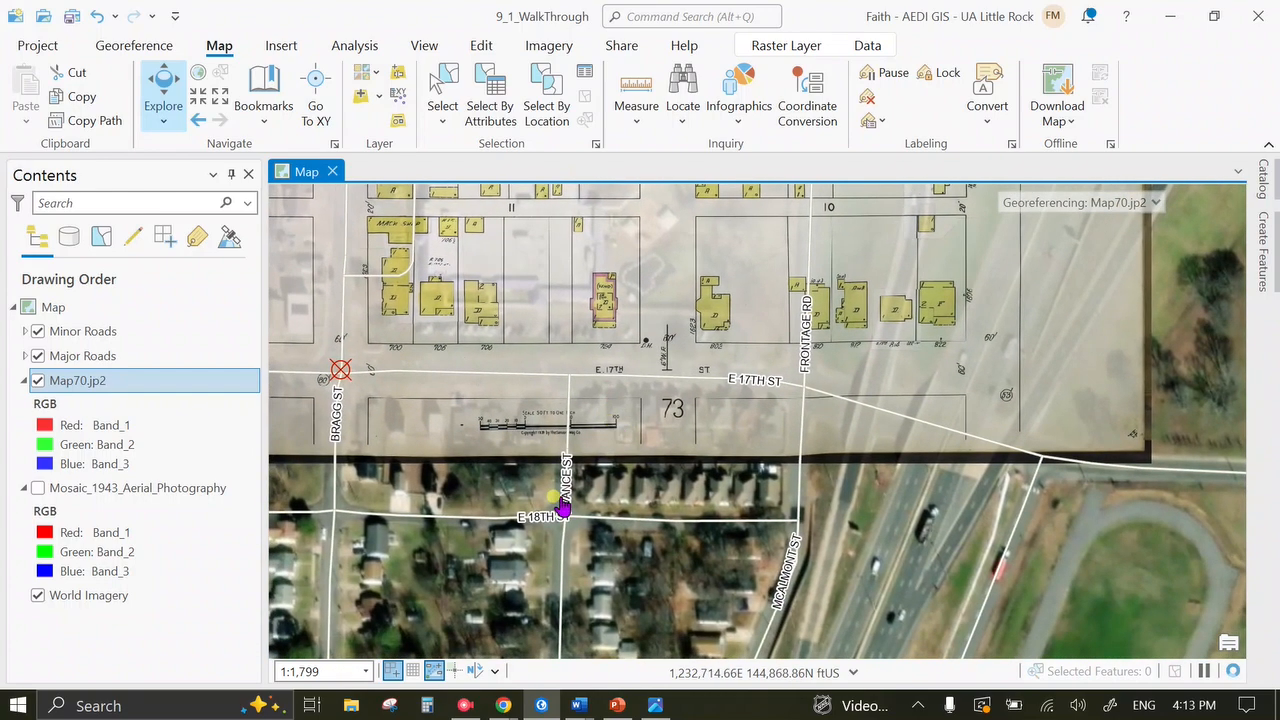
pyautogui.scroll(3, 537, 392)
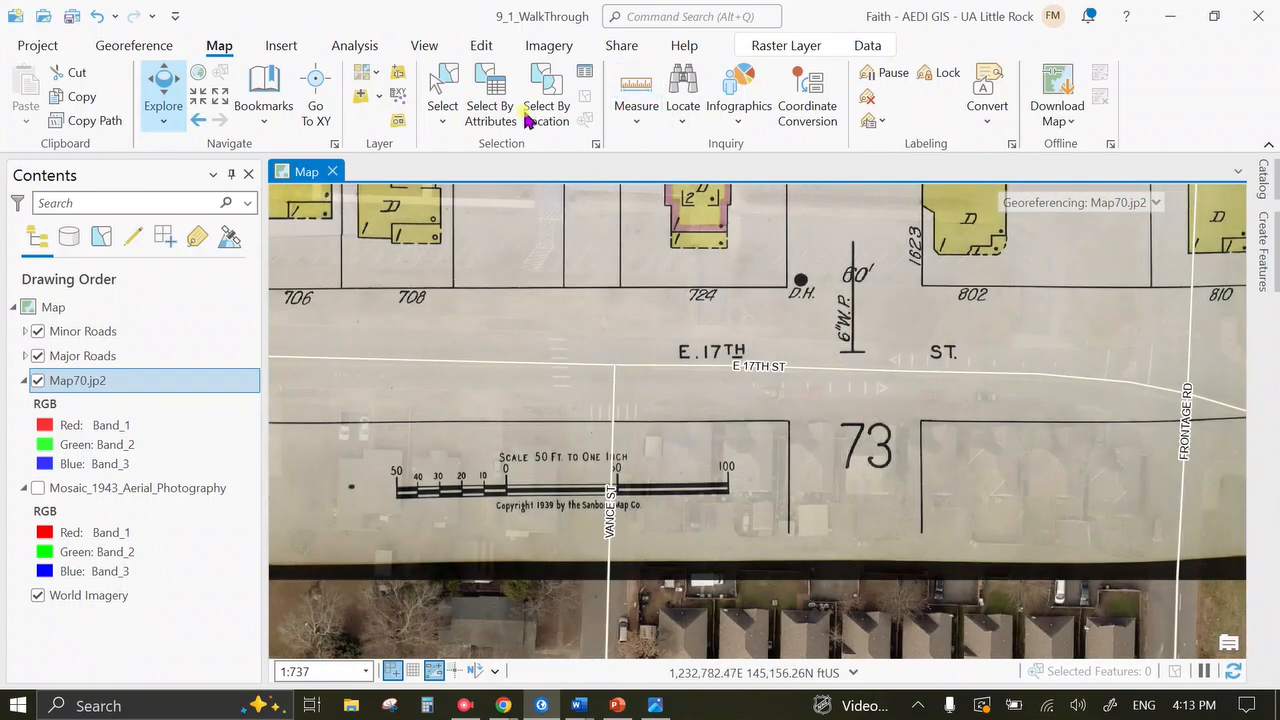
# Link a source point on the Sanborn E 17th St to E 17th St at Vance St as the second control point.
pyautogui.click(148, 47)
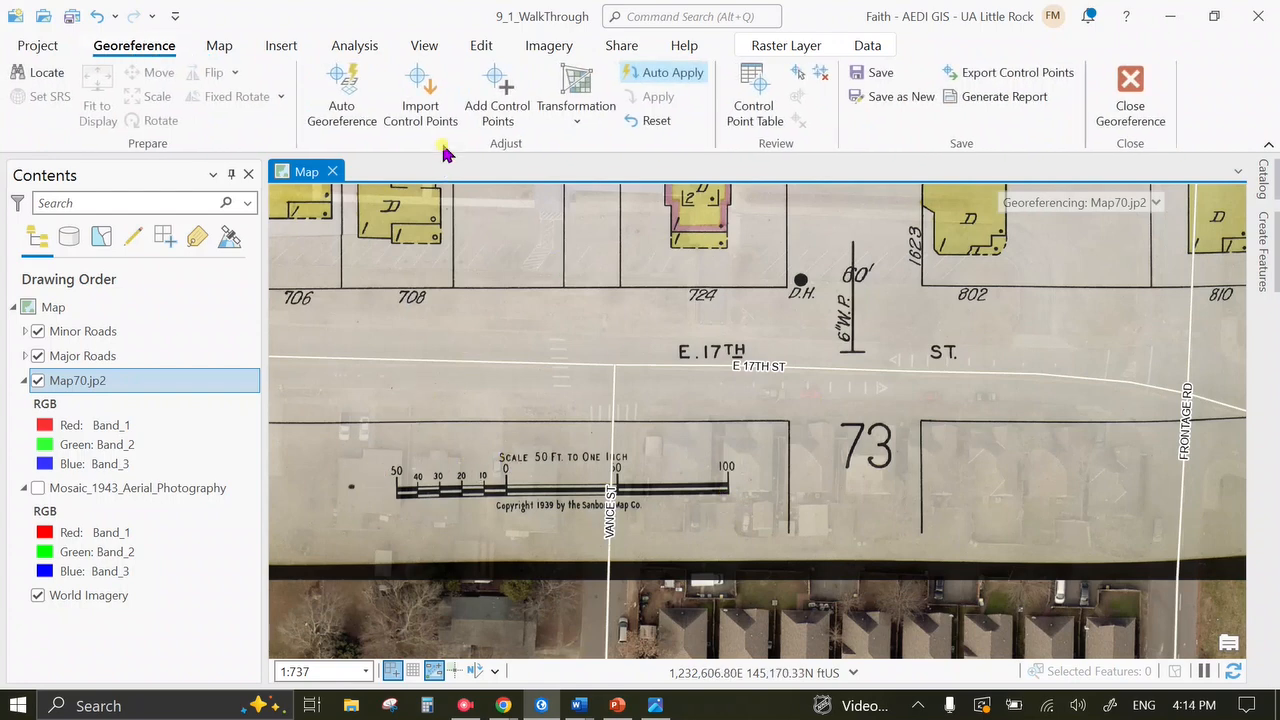
pyautogui.click(507, 95)
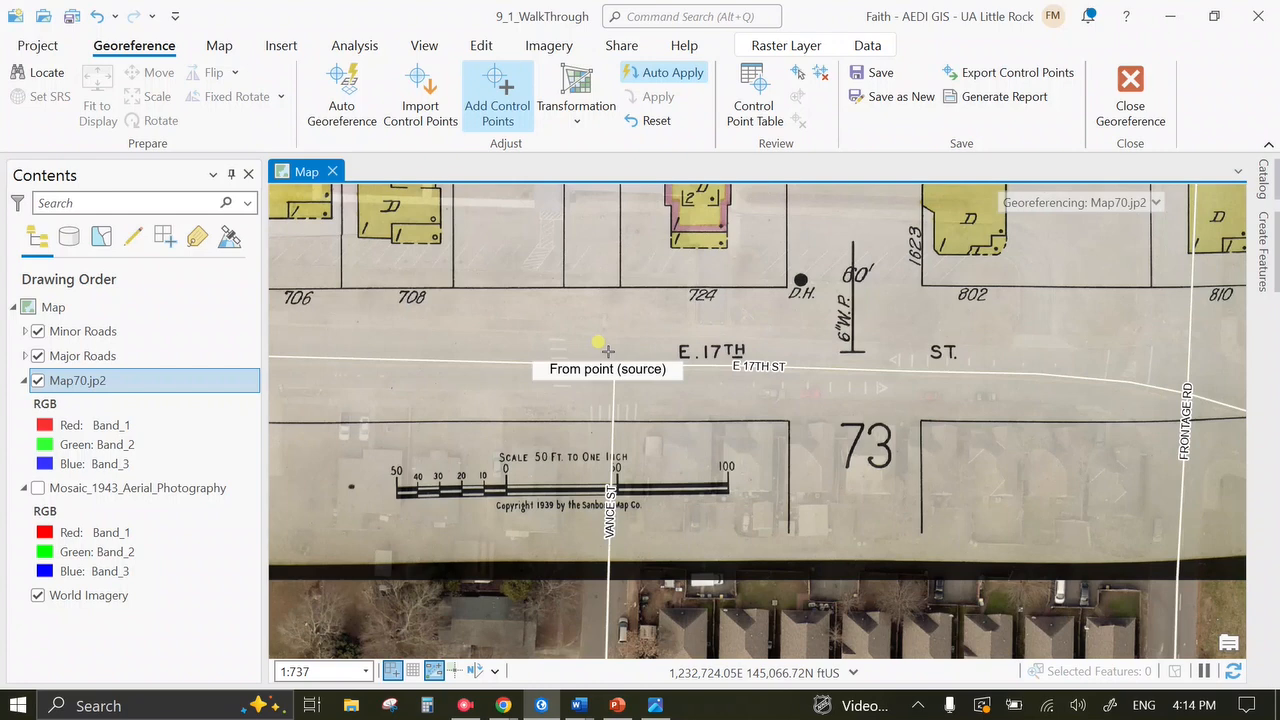
pyautogui.click(852, 350)
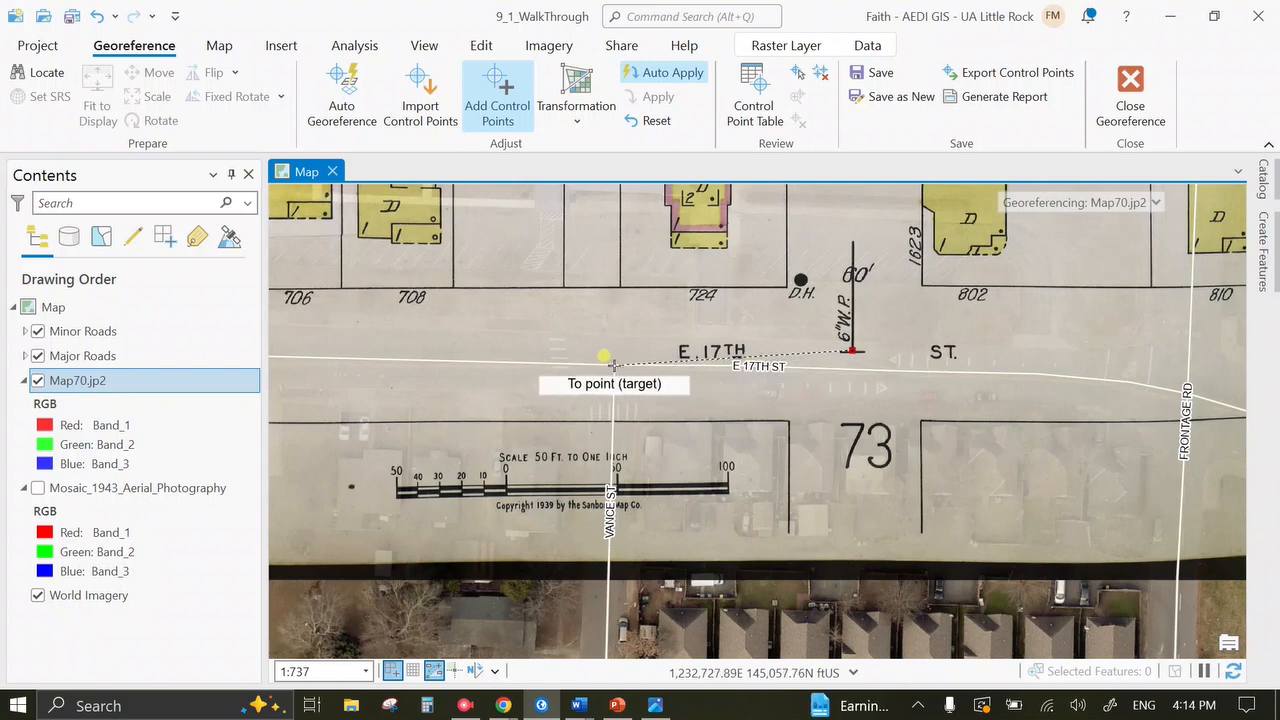
pyautogui.click(613, 365)
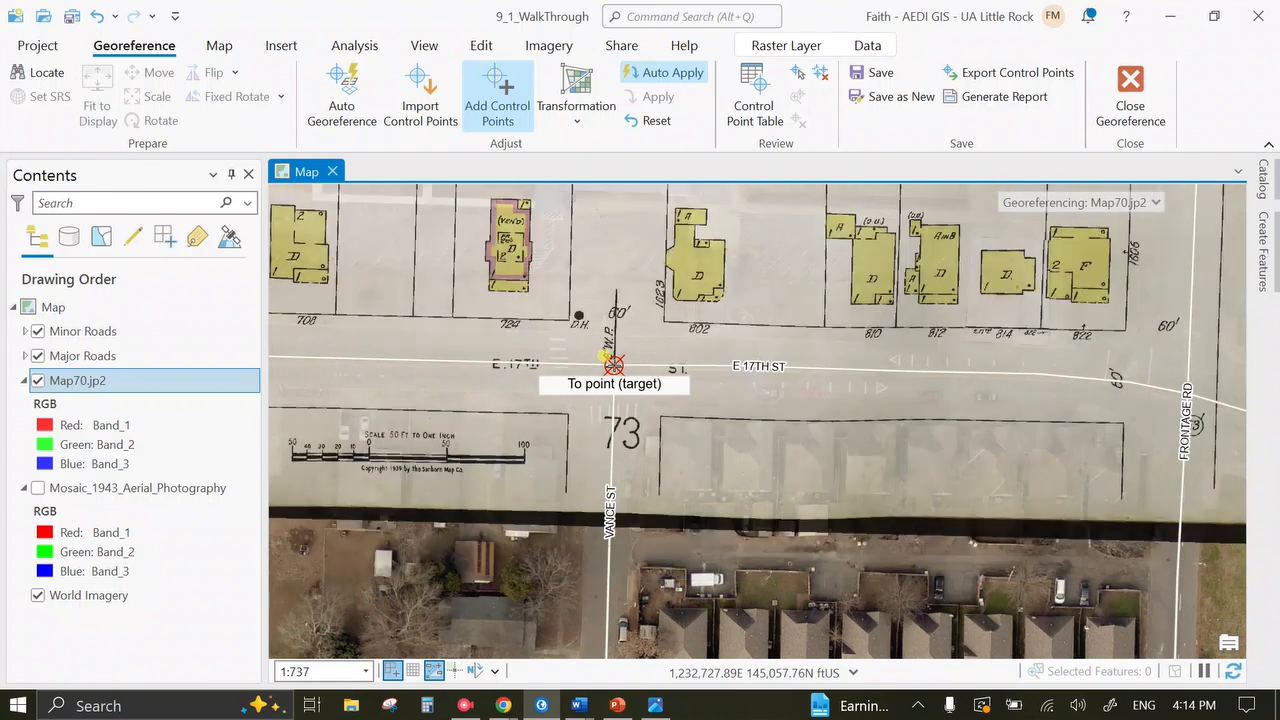
pyautogui.scroll(-2, 613, 365)
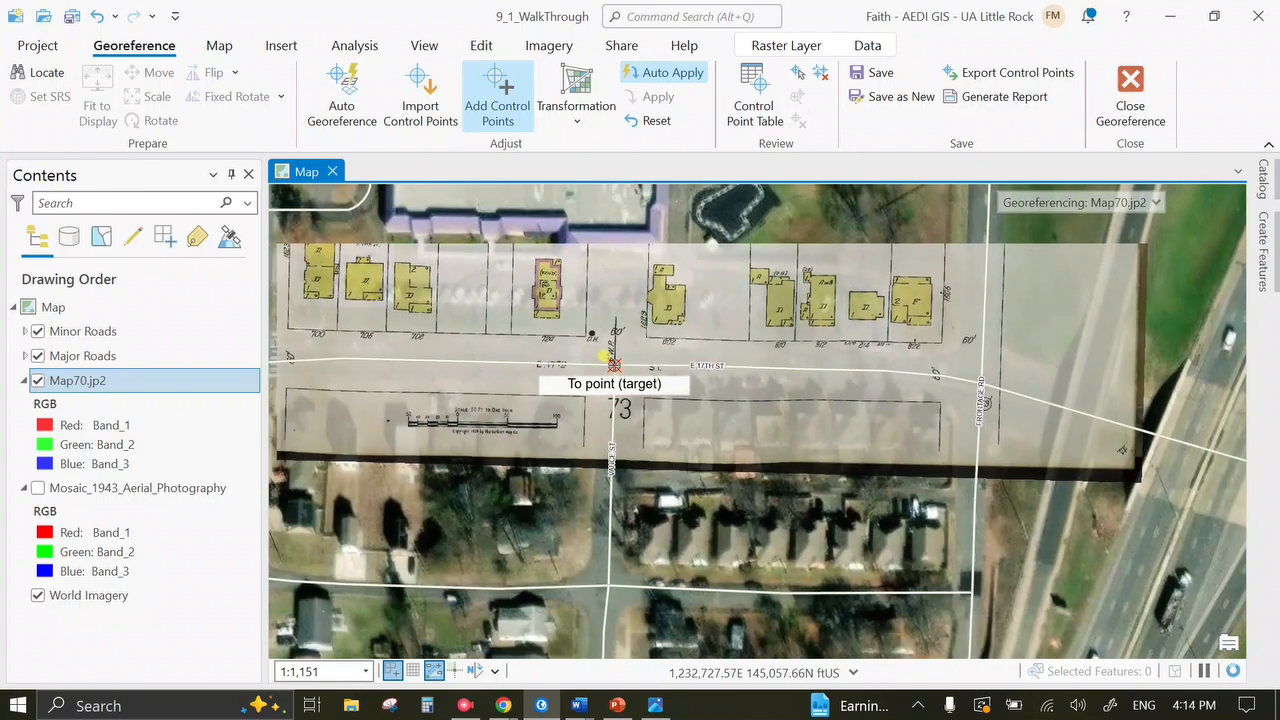
pyautogui.click(219, 46)
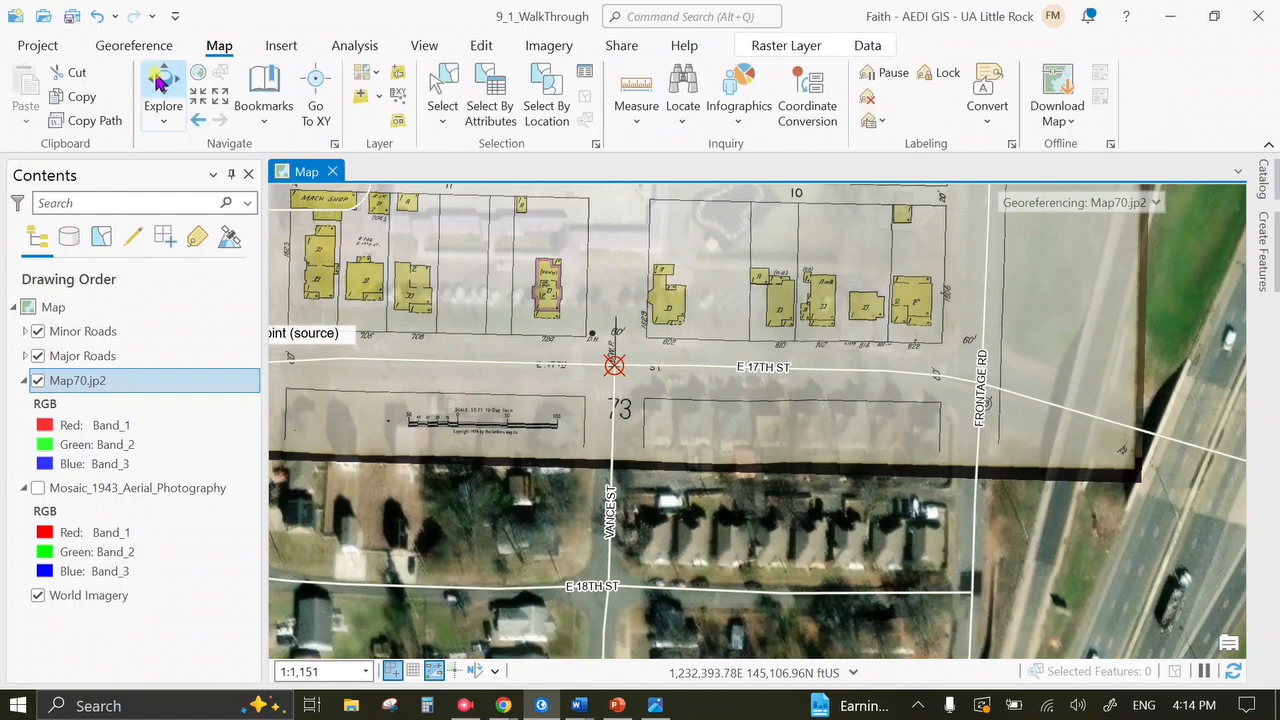
# Check alignment near McAlmont and Frontage Rd, then zoom to about 1:737 on E 15th St at Bragg St.
pyautogui.moveTo(956, 390); pyautogui.dragTo(671, 643)
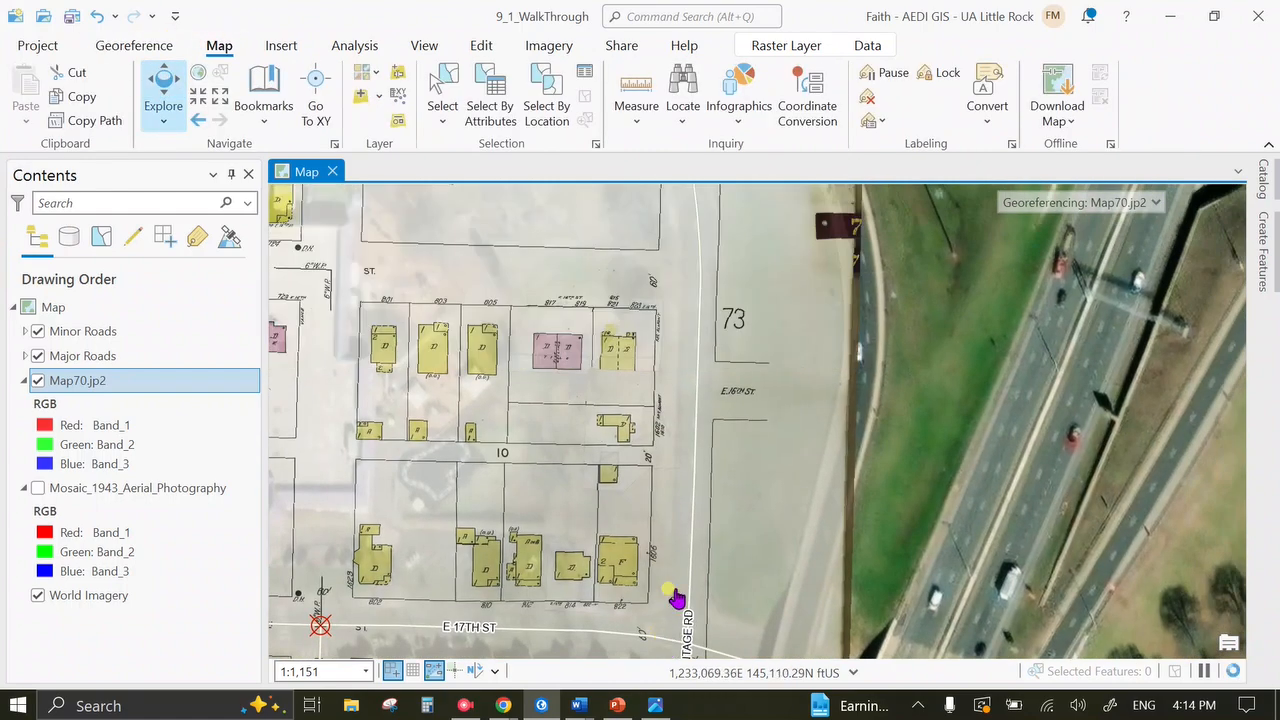
pyautogui.moveTo(683, 377); pyautogui.dragTo(743, 600)
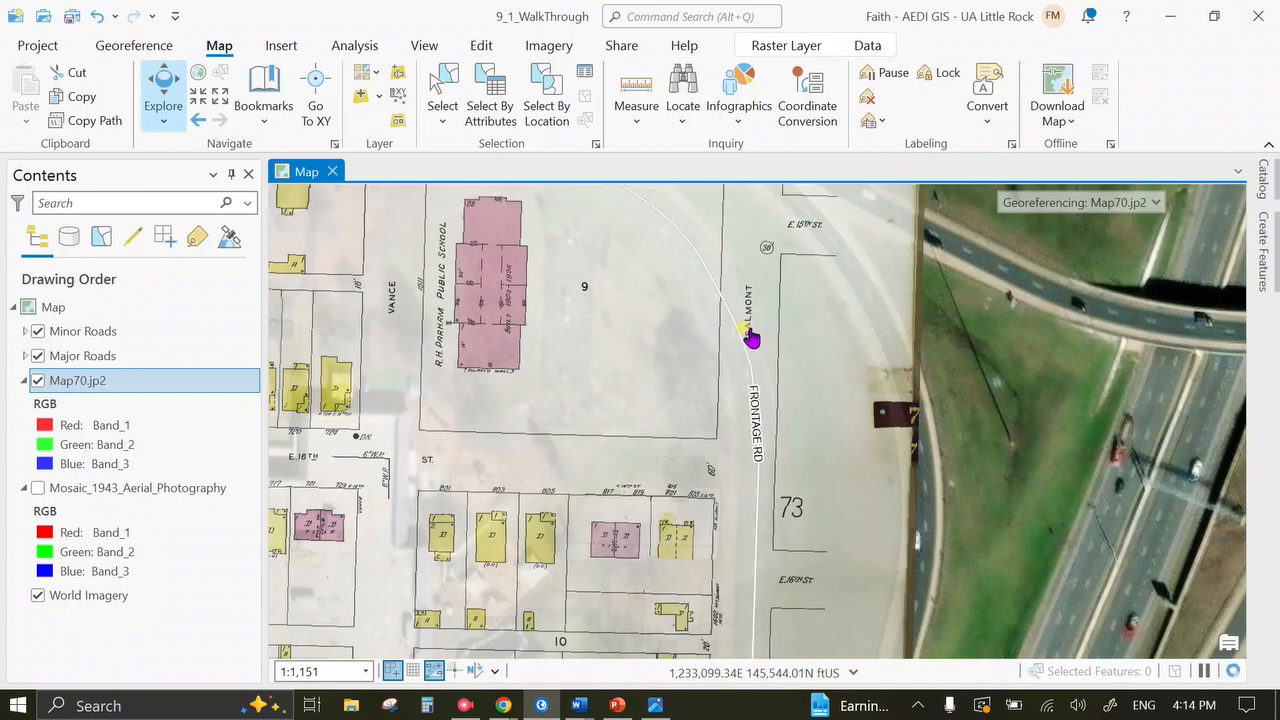
pyautogui.scroll(2, 750, 338)
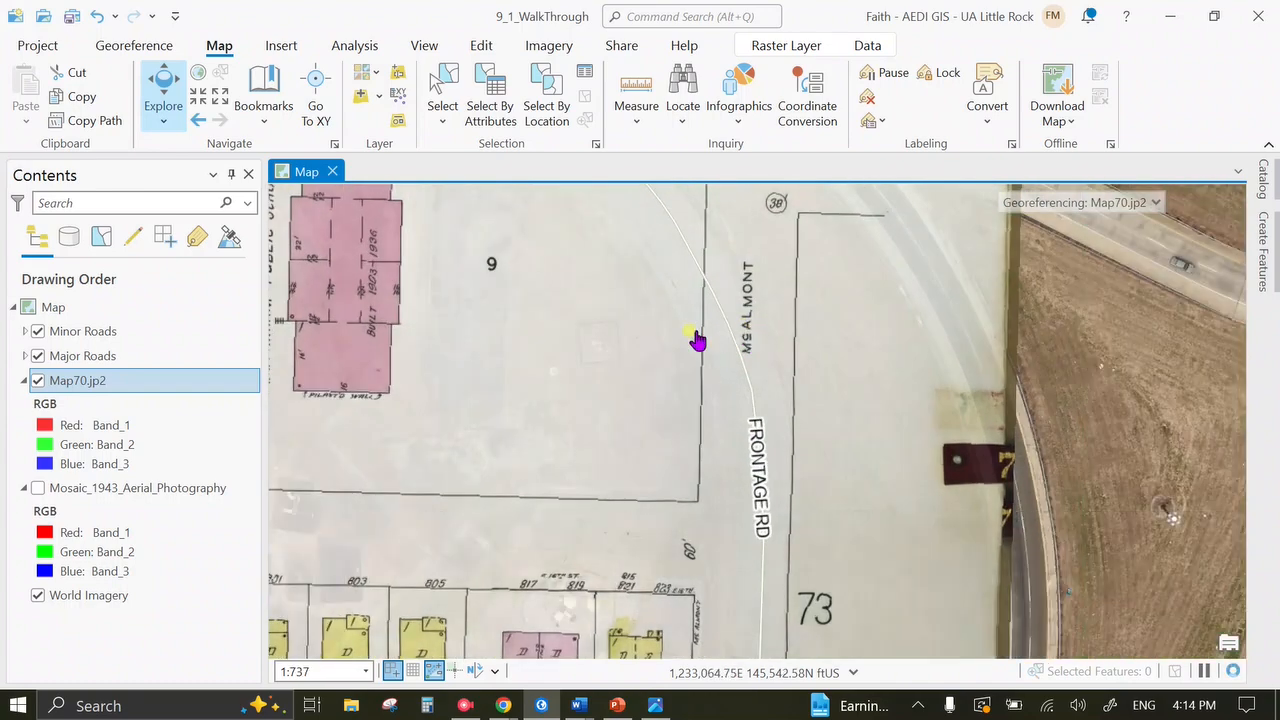
pyautogui.scroll(-2, 697, 340)
pyautogui.moveTo(649, 420); pyautogui.dragTo(903, 400)
pyautogui.moveTo(657, 503); pyautogui.dragTo(785, 524)
pyautogui.scroll(-4, 989, 446)
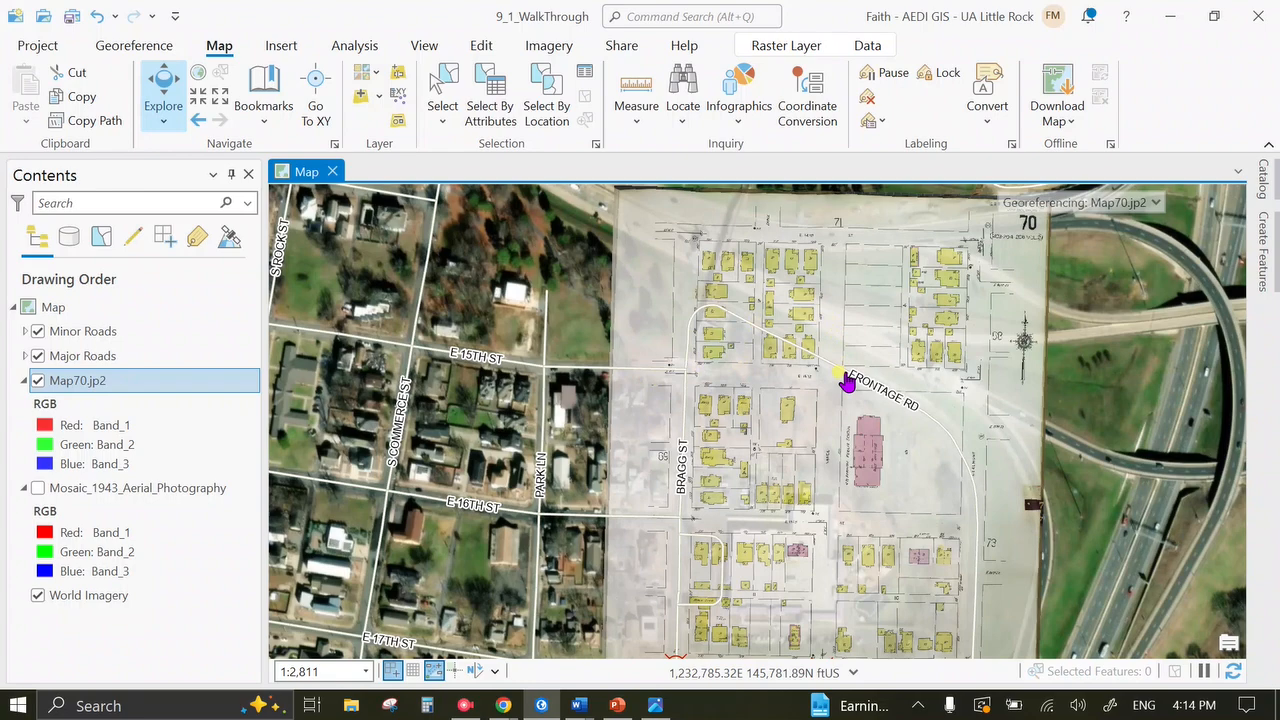
pyautogui.scroll(2, 846, 381)
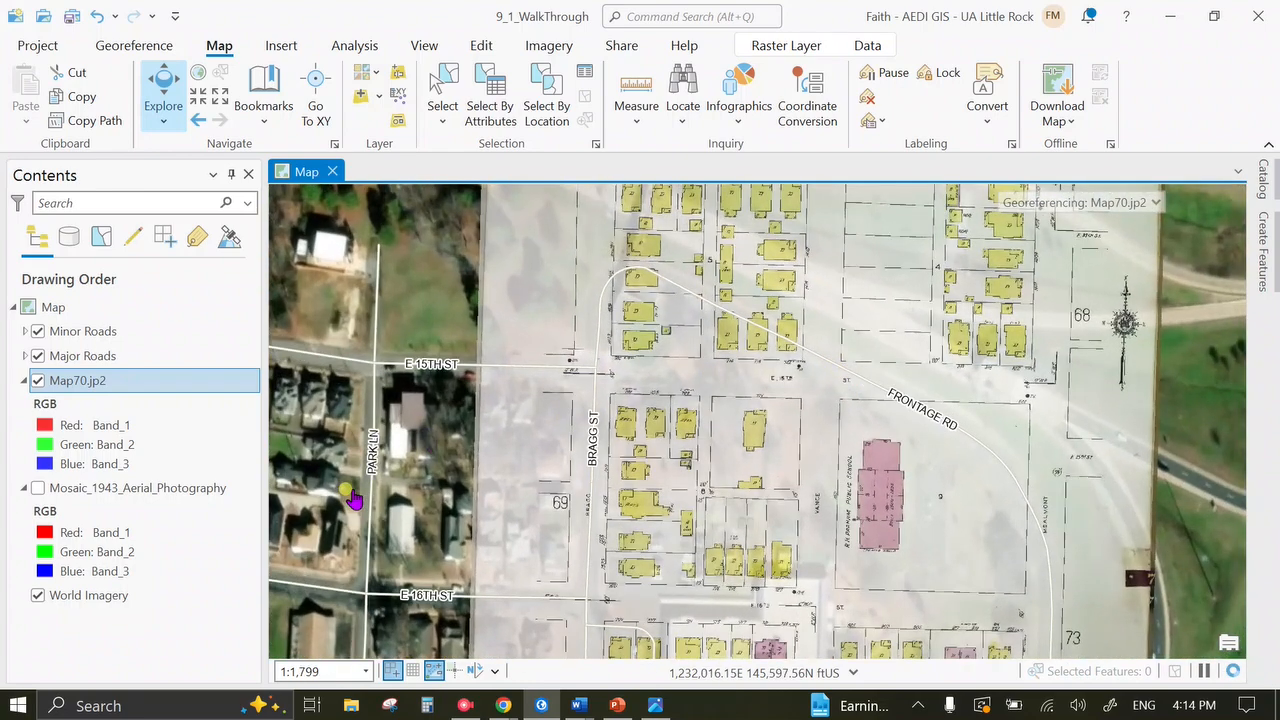
pyautogui.moveTo(623, 374); pyautogui.dragTo(583, 411)
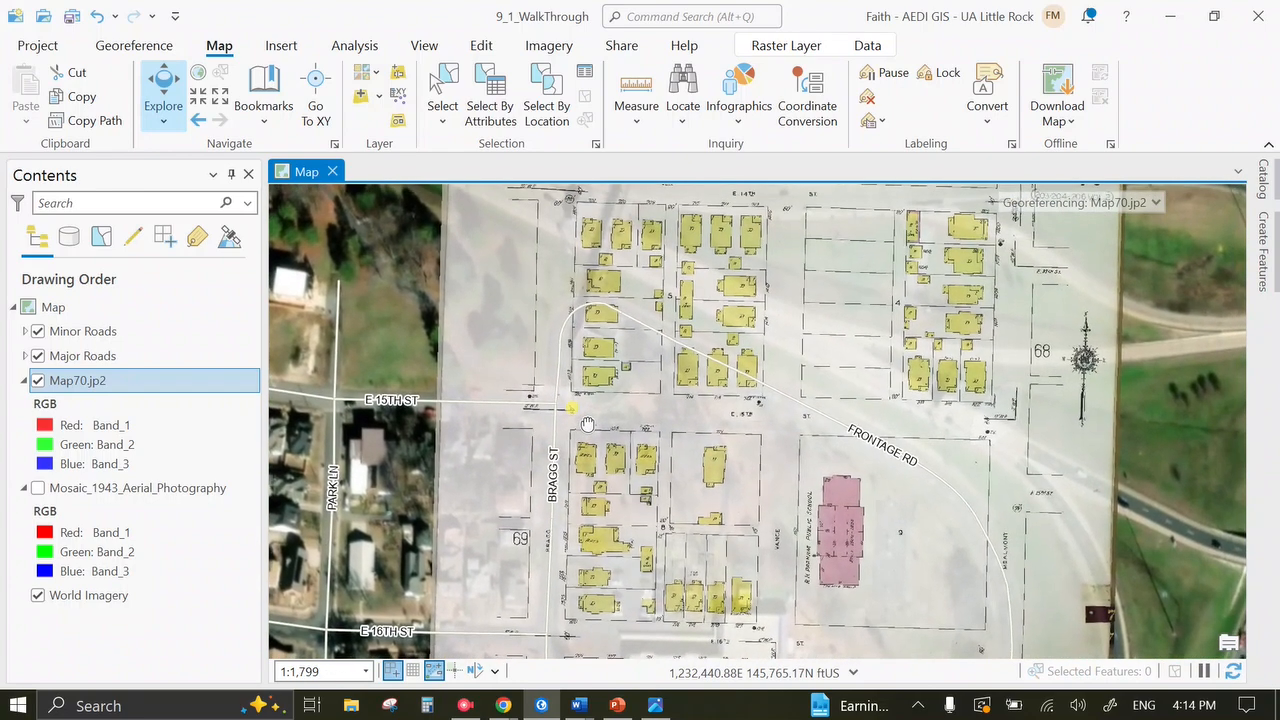
pyautogui.scroll(4, 530, 427)
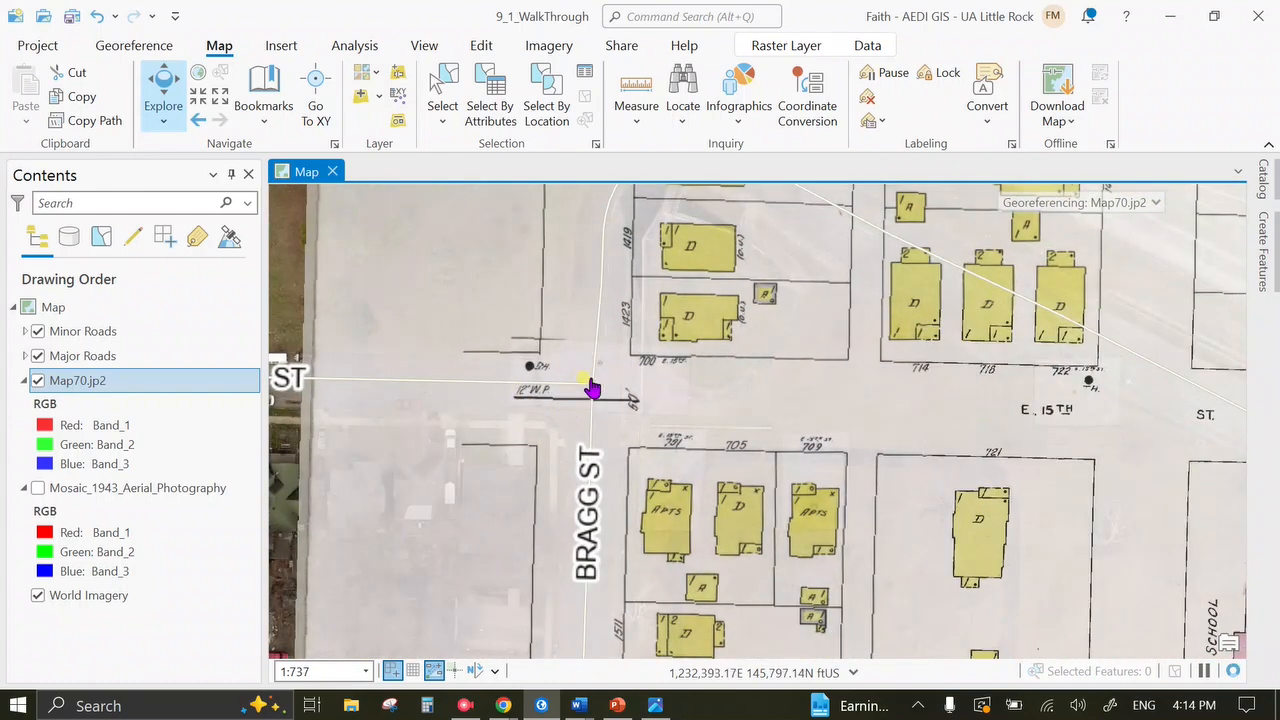
# Turn on the 1943 mosaic and hide the Minor Roads and Major Roads layers.
pyautogui.click(38, 488)
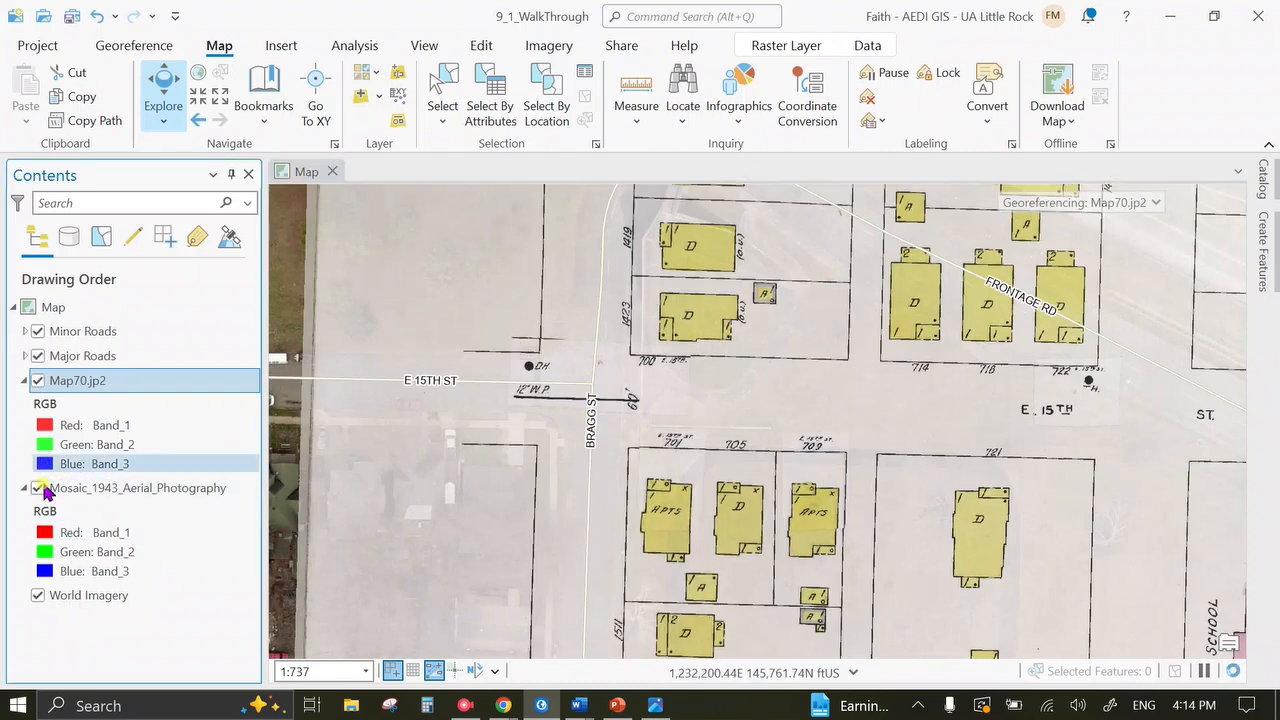
pyautogui.scroll(-2, 658, 498)
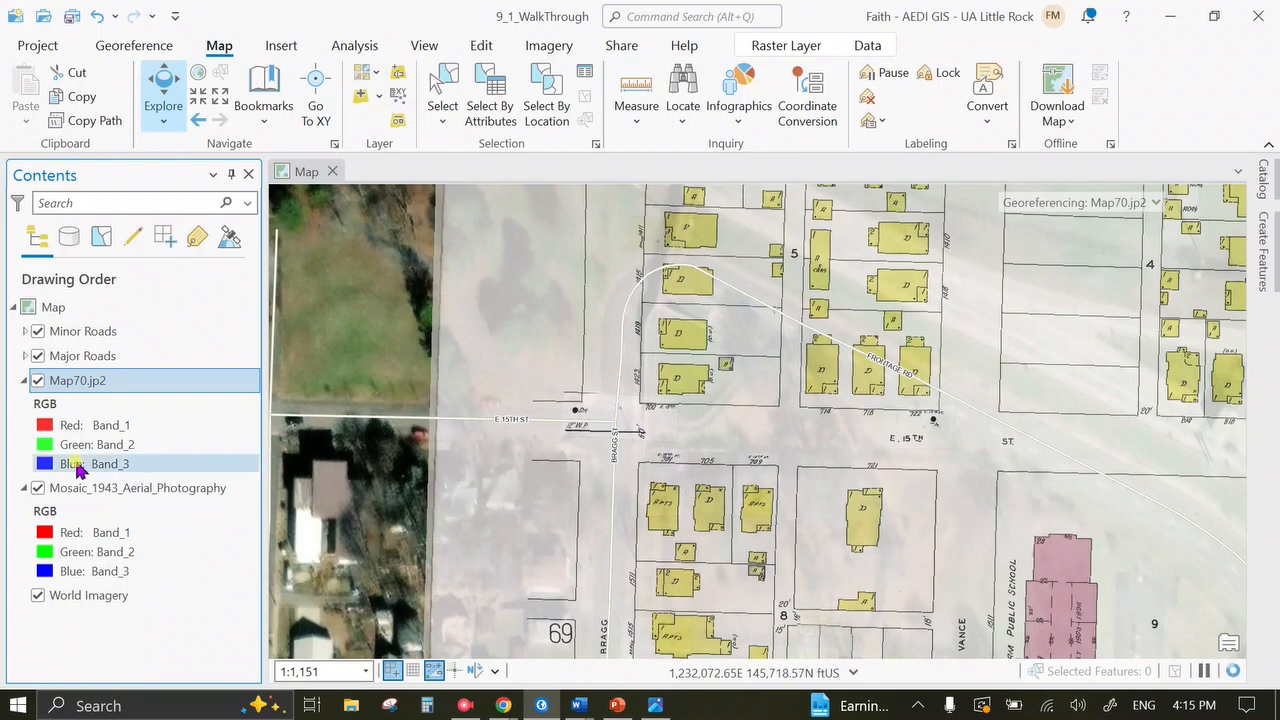
pyautogui.click(34, 331)
pyautogui.click(37, 356)
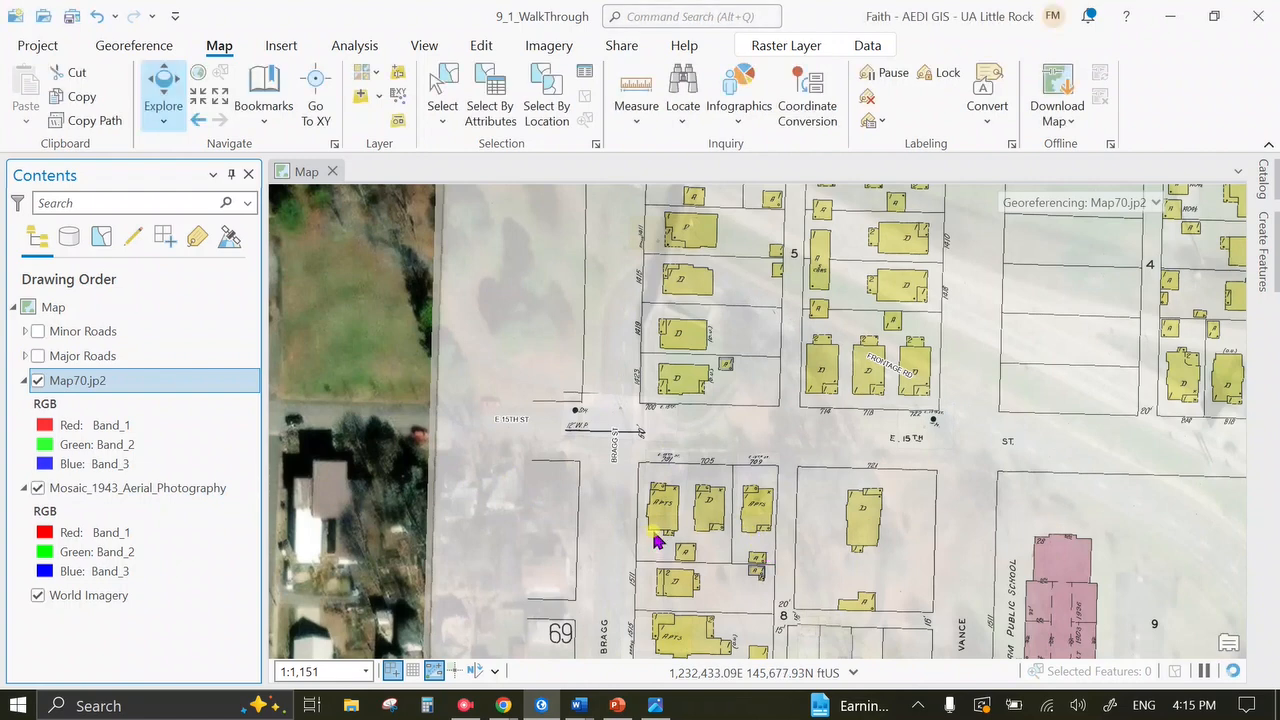
# Toggle Map70.jp2 off and on to compare it against the 1943 mosaic.
pyautogui.click(39, 382)
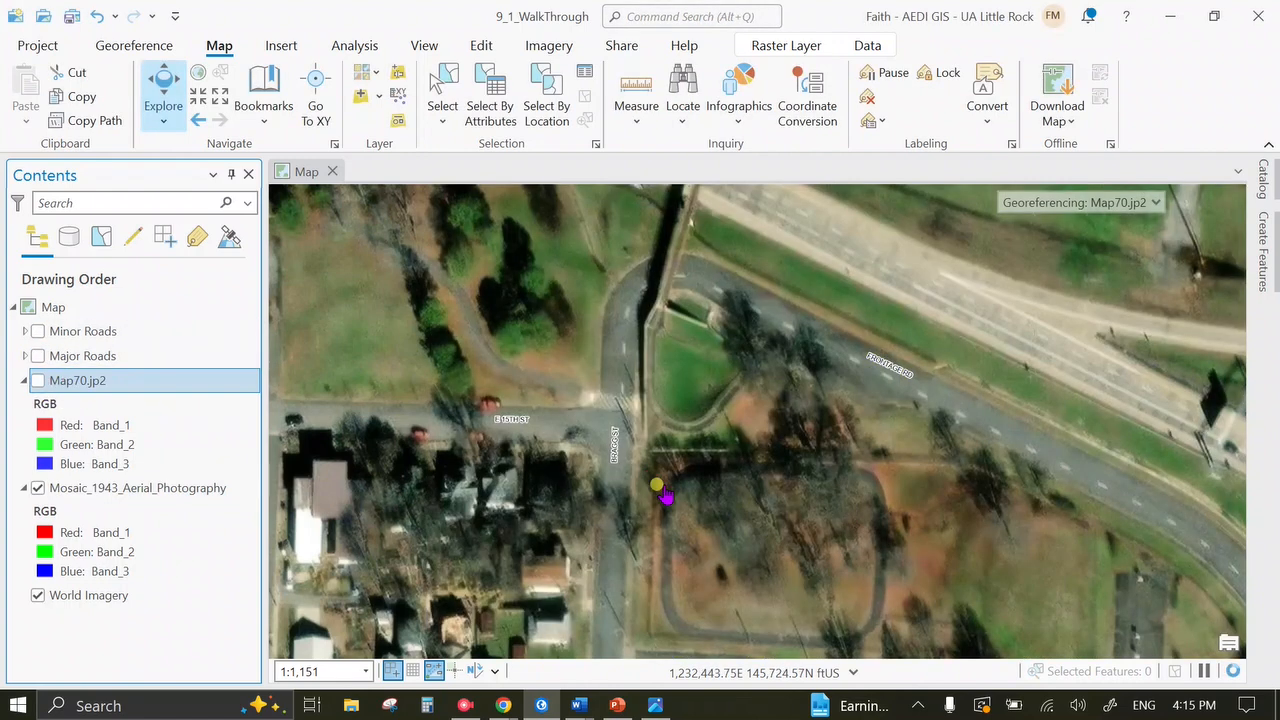
pyautogui.moveTo(683, 523); pyautogui.dragTo(655, 475)
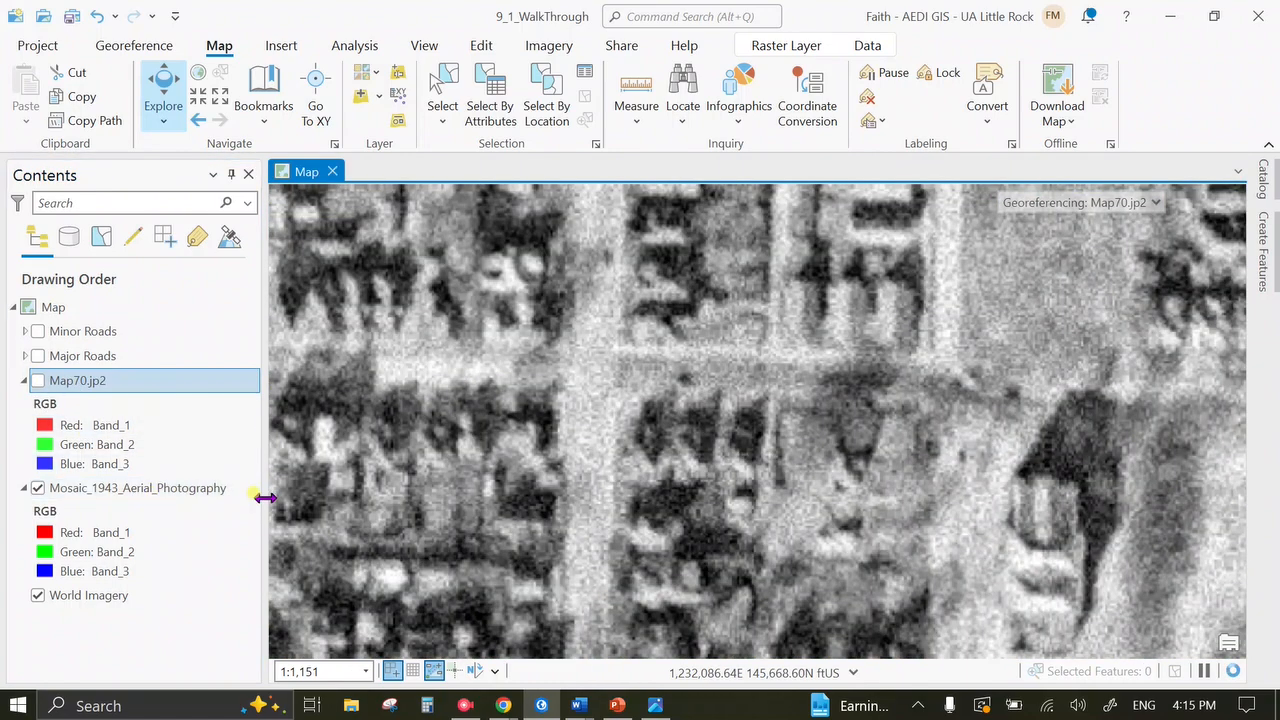
pyautogui.click(38, 384)
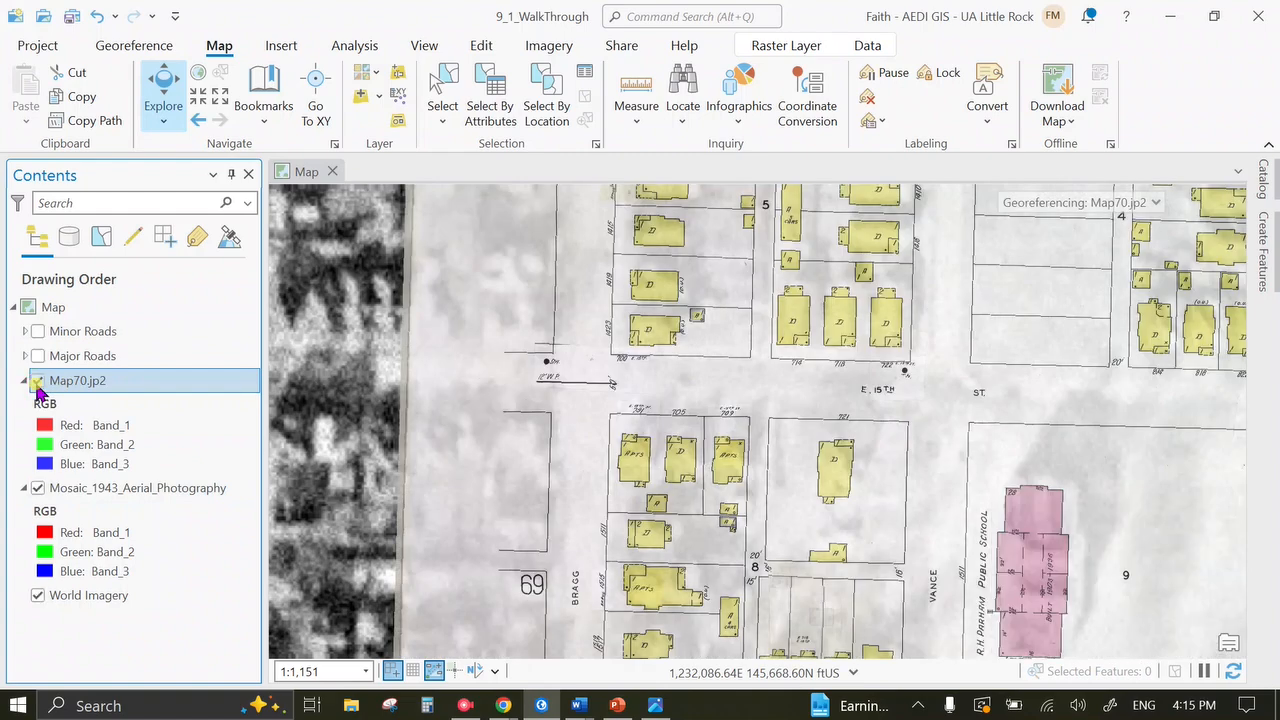
pyautogui.click(37, 383)
pyautogui.click(37, 383)
pyautogui.scroll(-2, 331, 434)
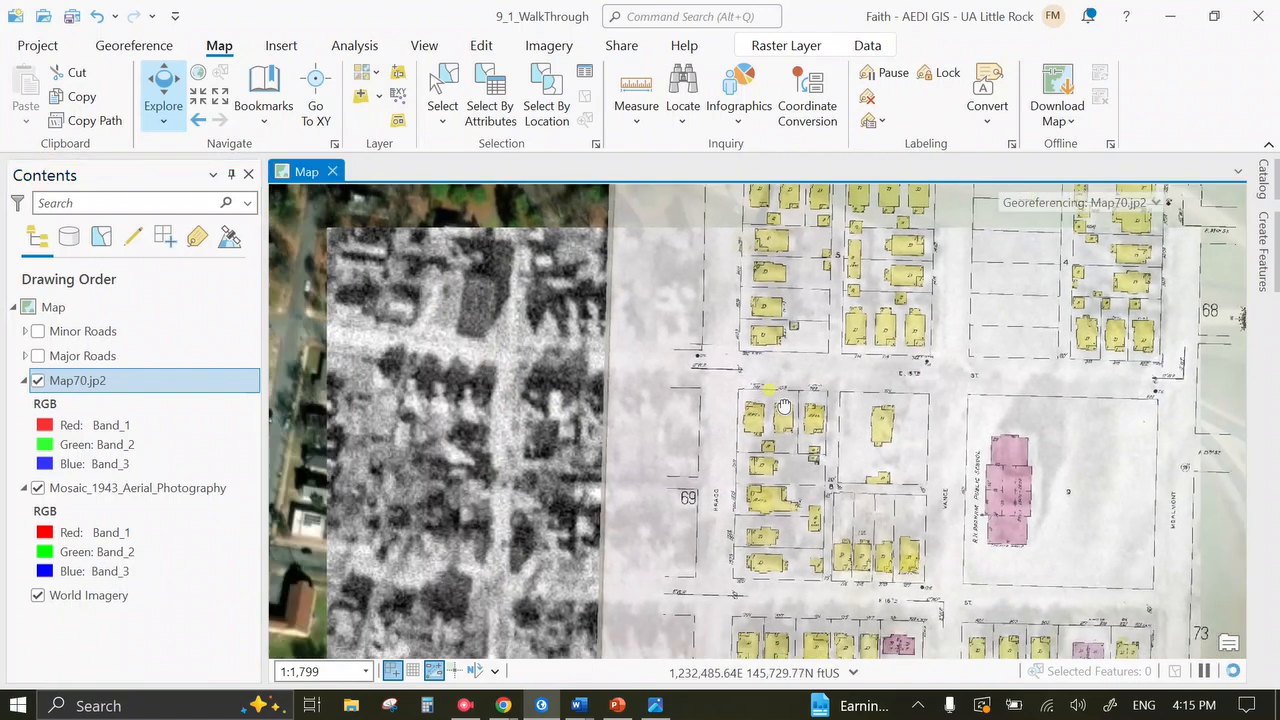
pyautogui.moveTo(784, 406); pyautogui.dragTo(782, 417)
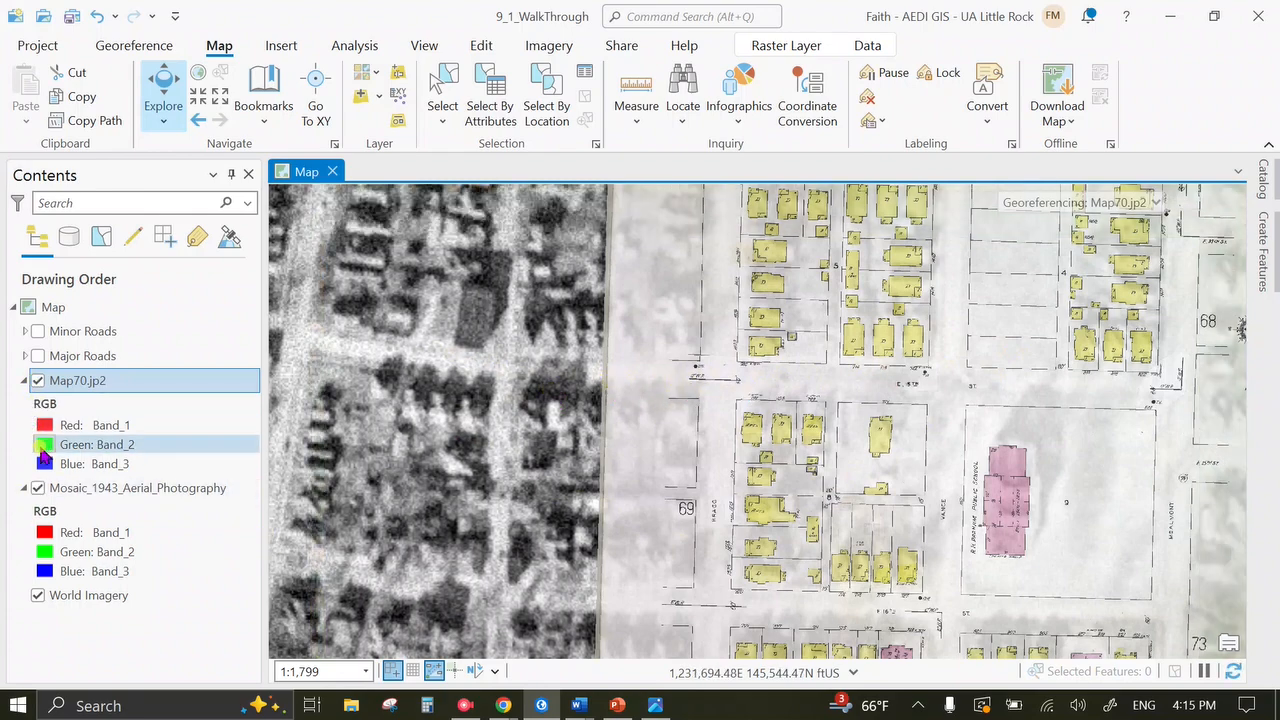
# Turn off the 1943 mosaic and zoom to 1:472 on the 700 E 15th St corner.
pyautogui.click(37, 489)
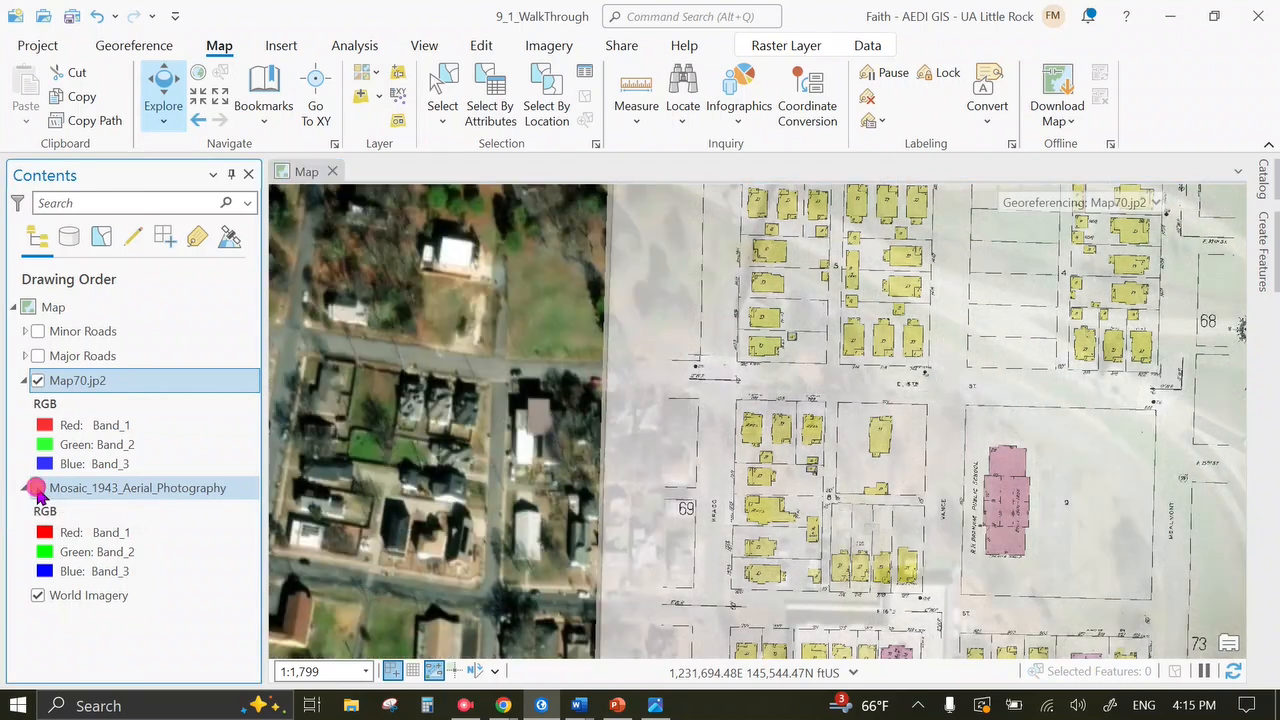
pyautogui.scroll(1, 716, 366)
pyautogui.scroll(2, 720, 367)
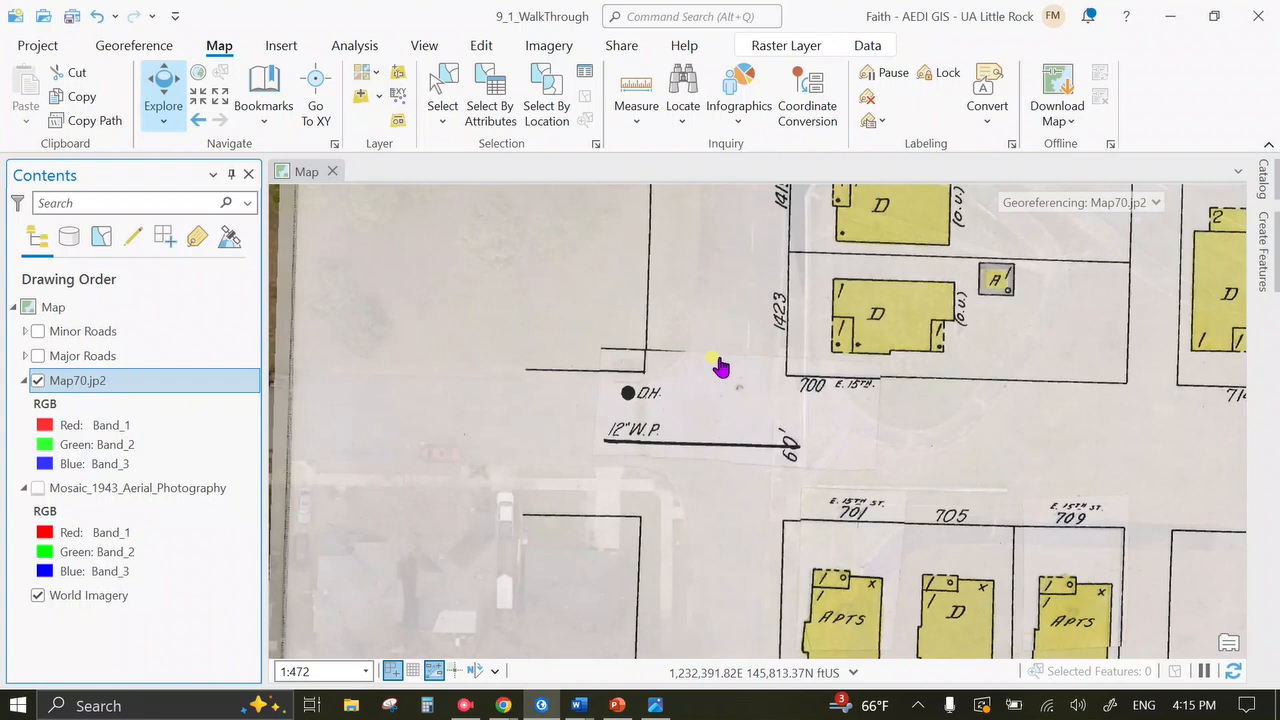
# Add a third control point pinning Map70.jp2's 12-inch W.P. mark at E 15th St to the aerial.
pyautogui.click(172, 55)
pyautogui.click(480, 78)
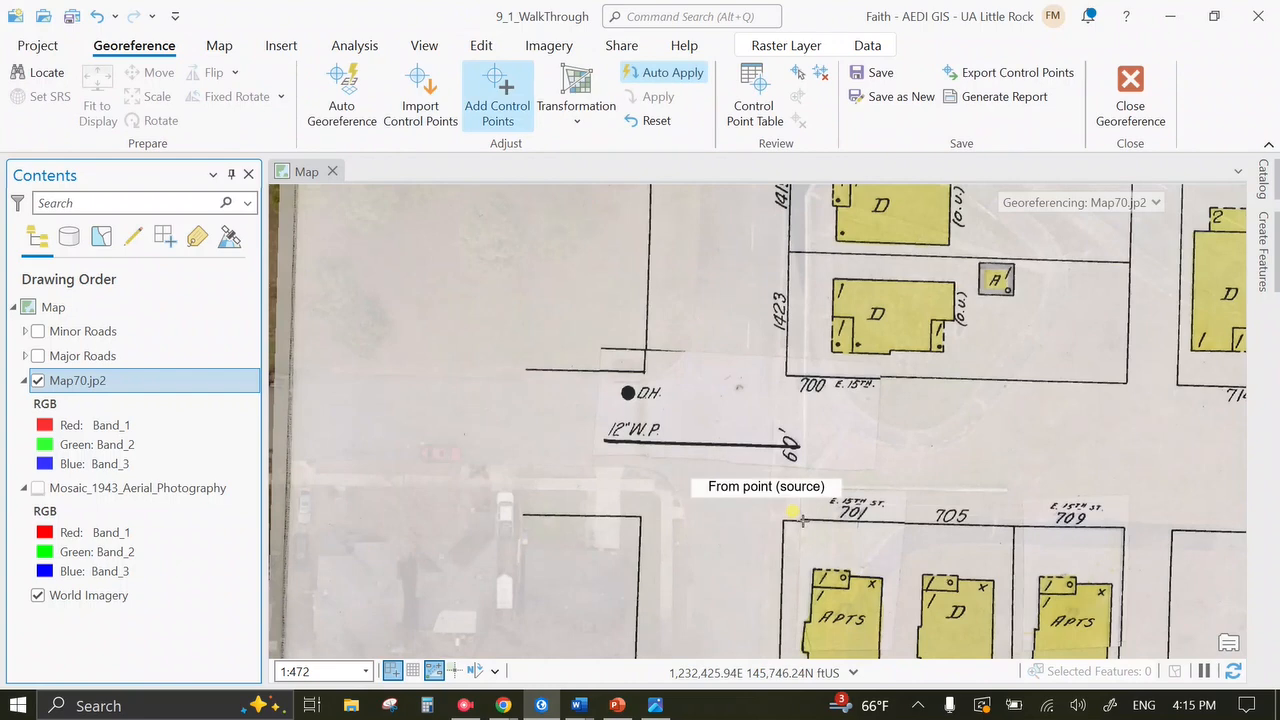
pyautogui.click(721, 442)
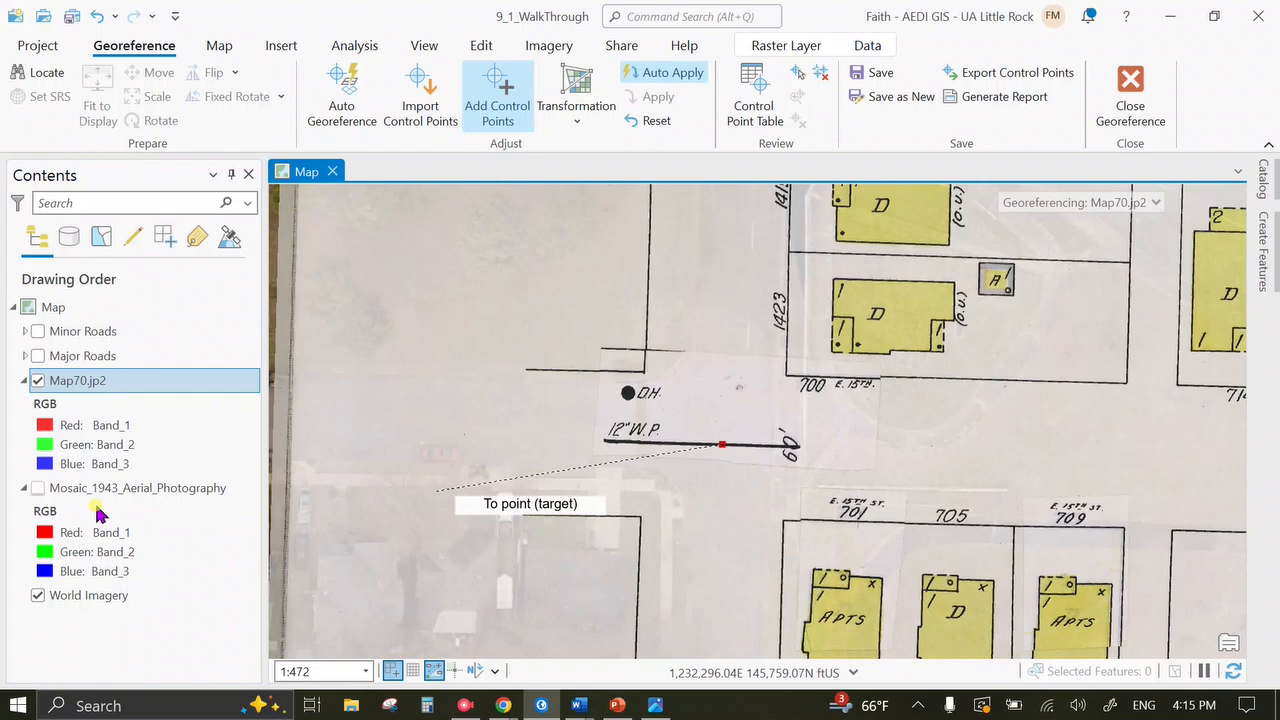
pyautogui.click(40, 489)
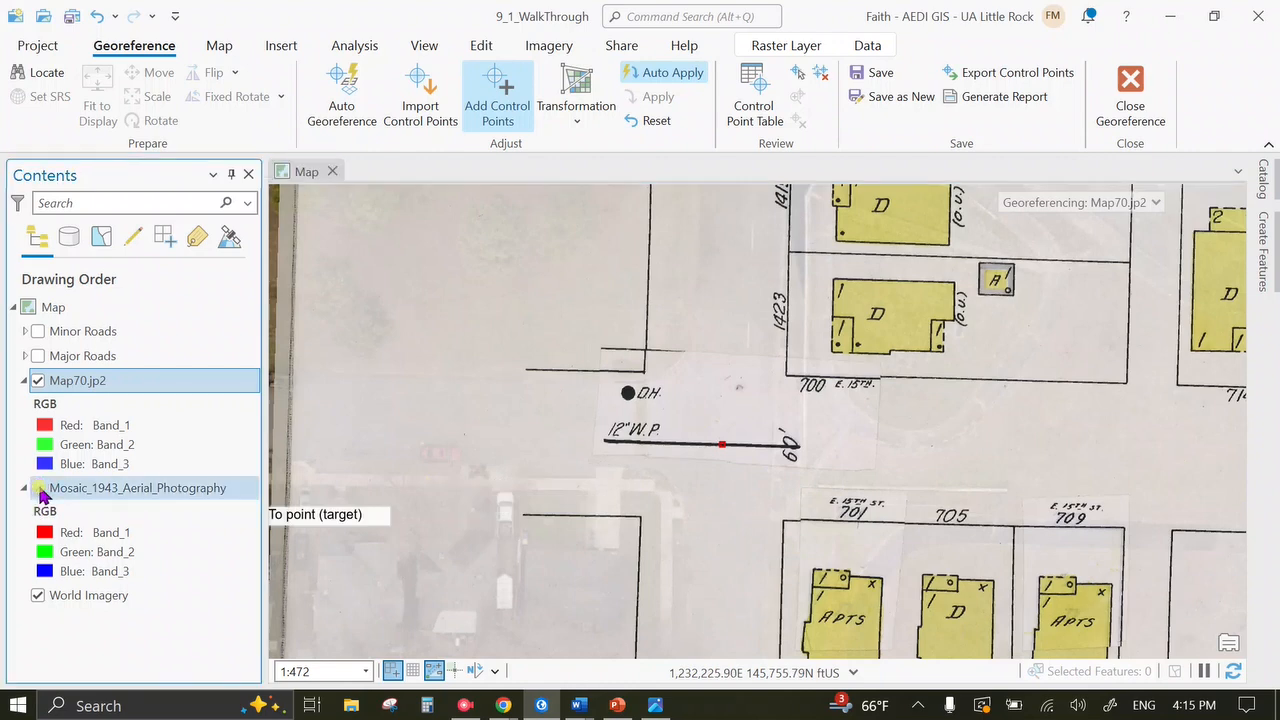
pyautogui.click(724, 408)
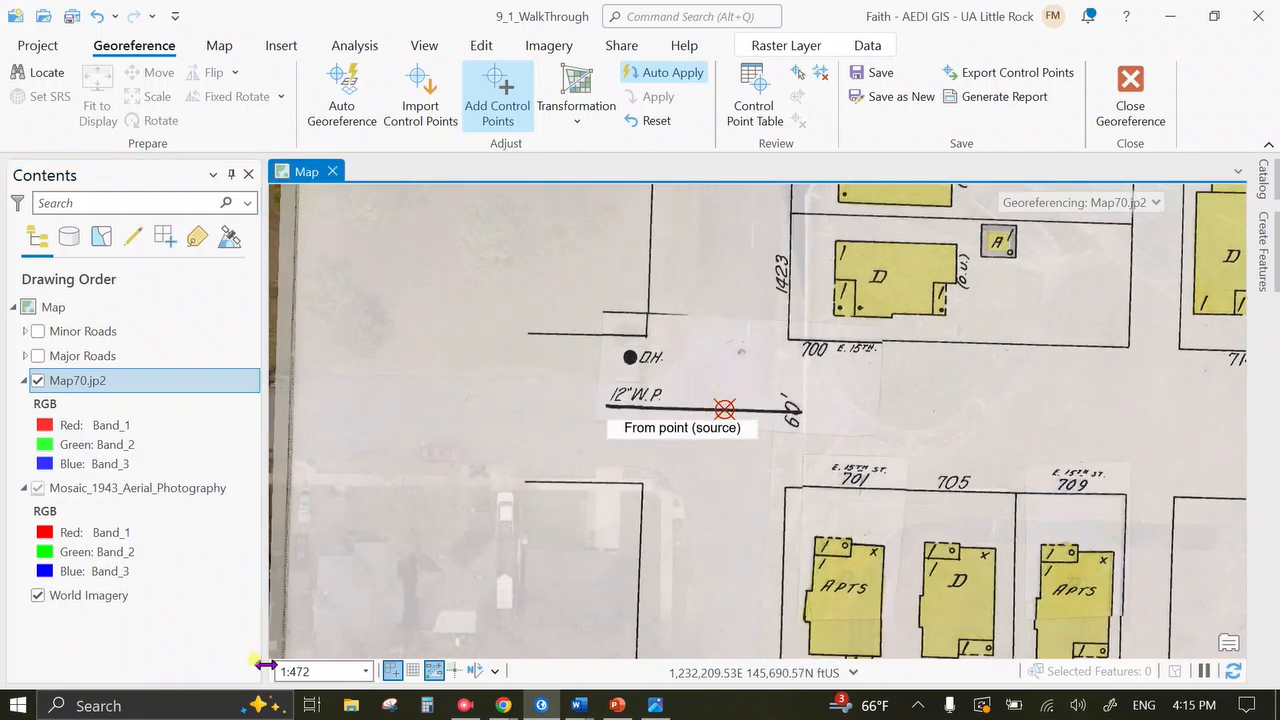
pyautogui.scroll(-2, 670, 445)
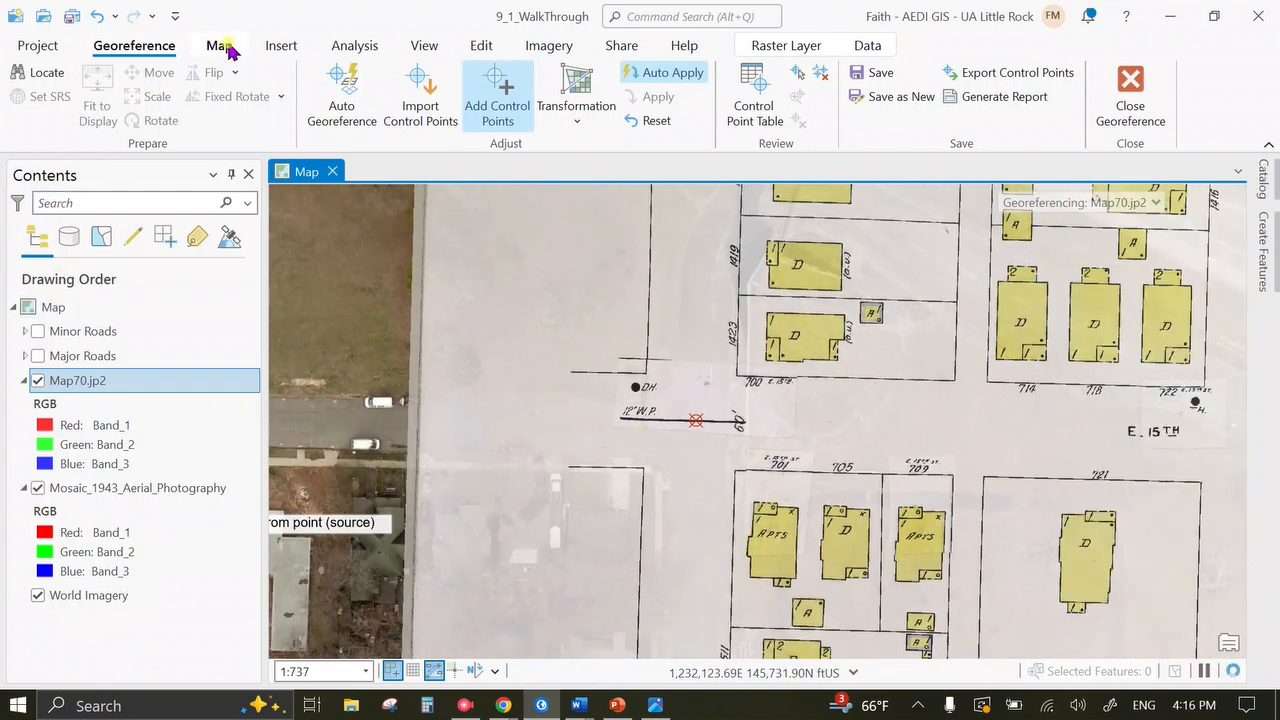
pyautogui.click(220, 46)
pyautogui.click(163, 94)
pyautogui.moveTo(851, 494); pyautogui.dragTo(742, 423)
pyautogui.moveTo(547, 518); pyautogui.dragTo(714, 511)
pyautogui.scroll(-2, 714, 511)
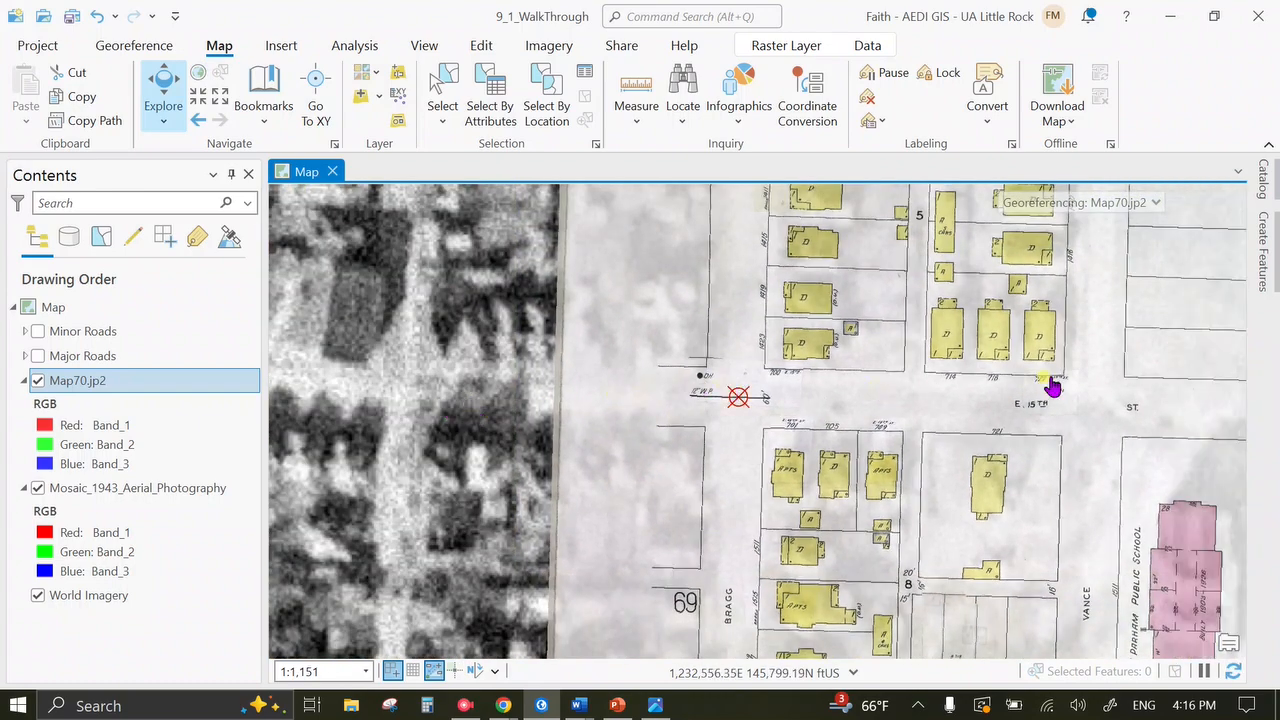
pyautogui.moveTo(1072, 377); pyautogui.dragTo(925, 392)
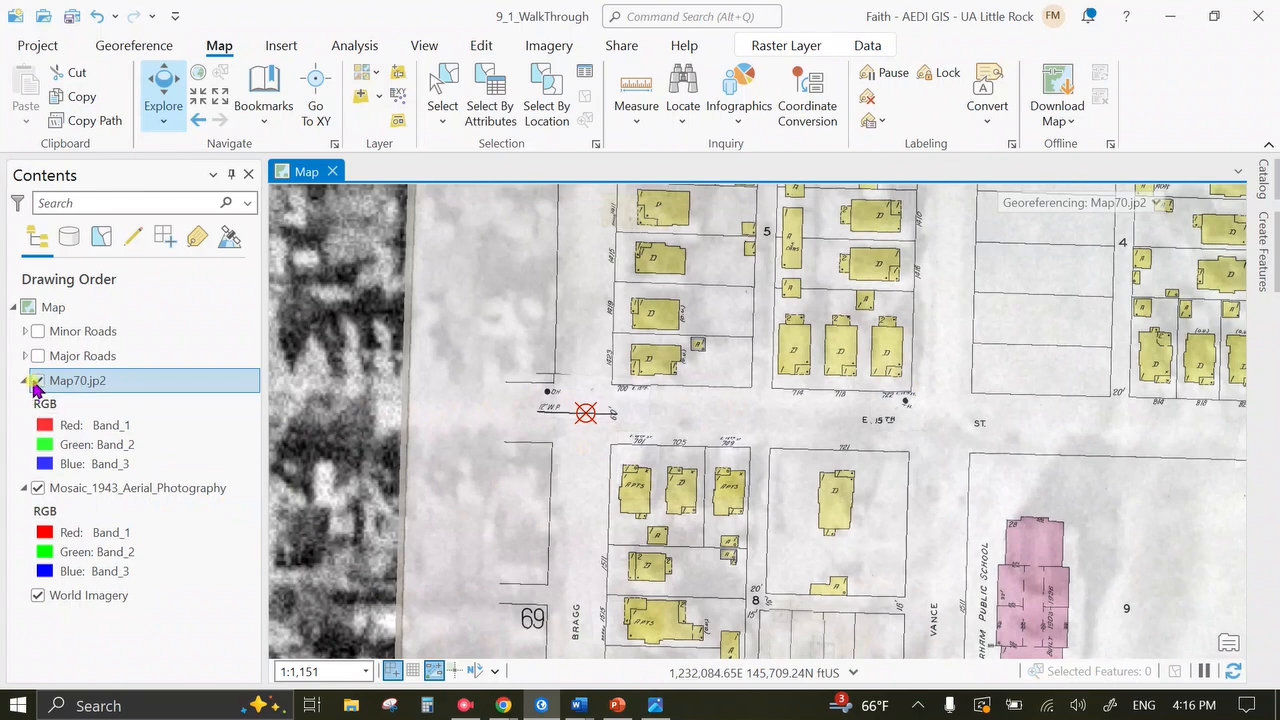
pyautogui.click(35, 381)
pyautogui.scroll(-2, 678, 428)
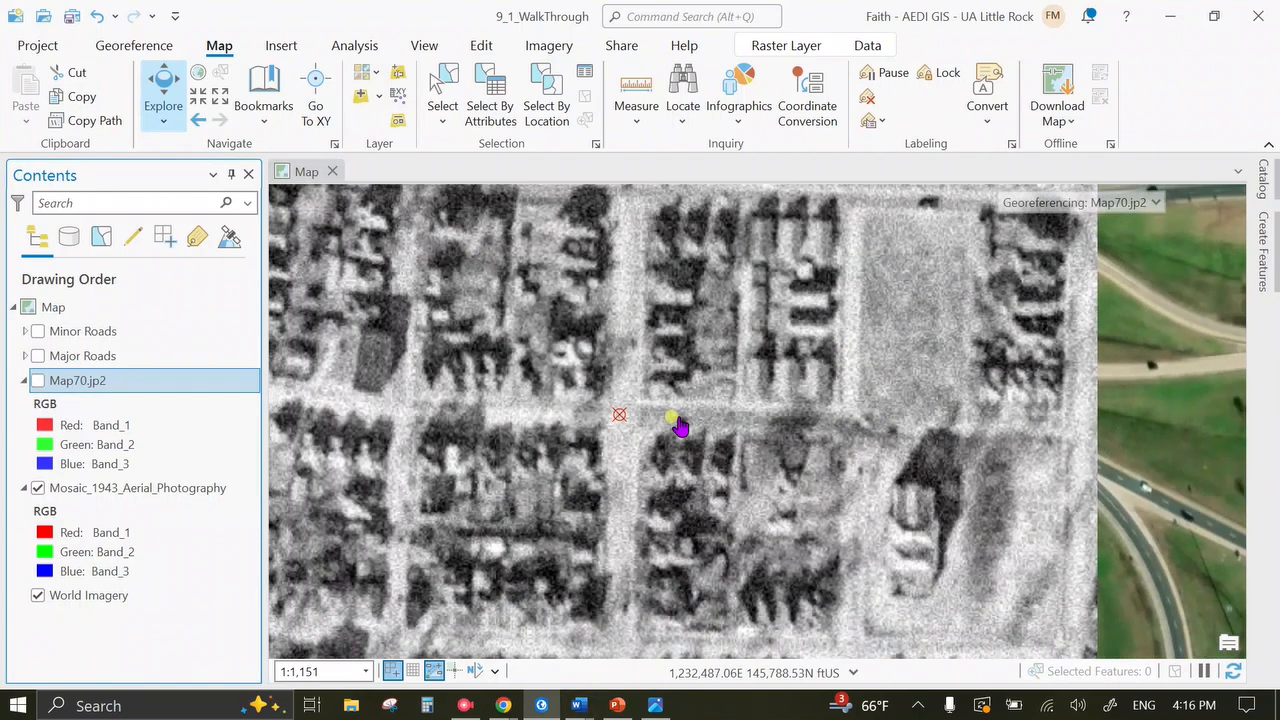
pyautogui.moveTo(780, 393); pyautogui.dragTo(536, 453)
pyautogui.scroll(-2, 515, 461)
pyautogui.moveTo(650, 485); pyautogui.dragTo(720, 496)
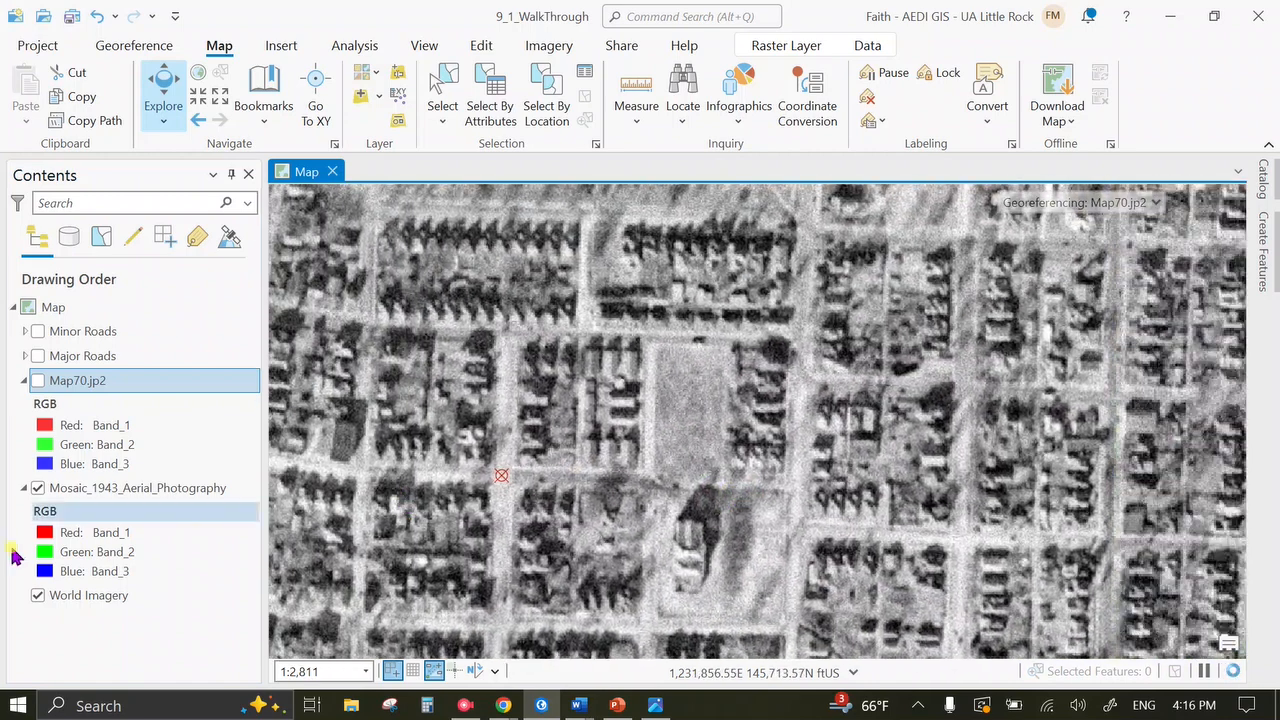
pyautogui.click(40, 381)
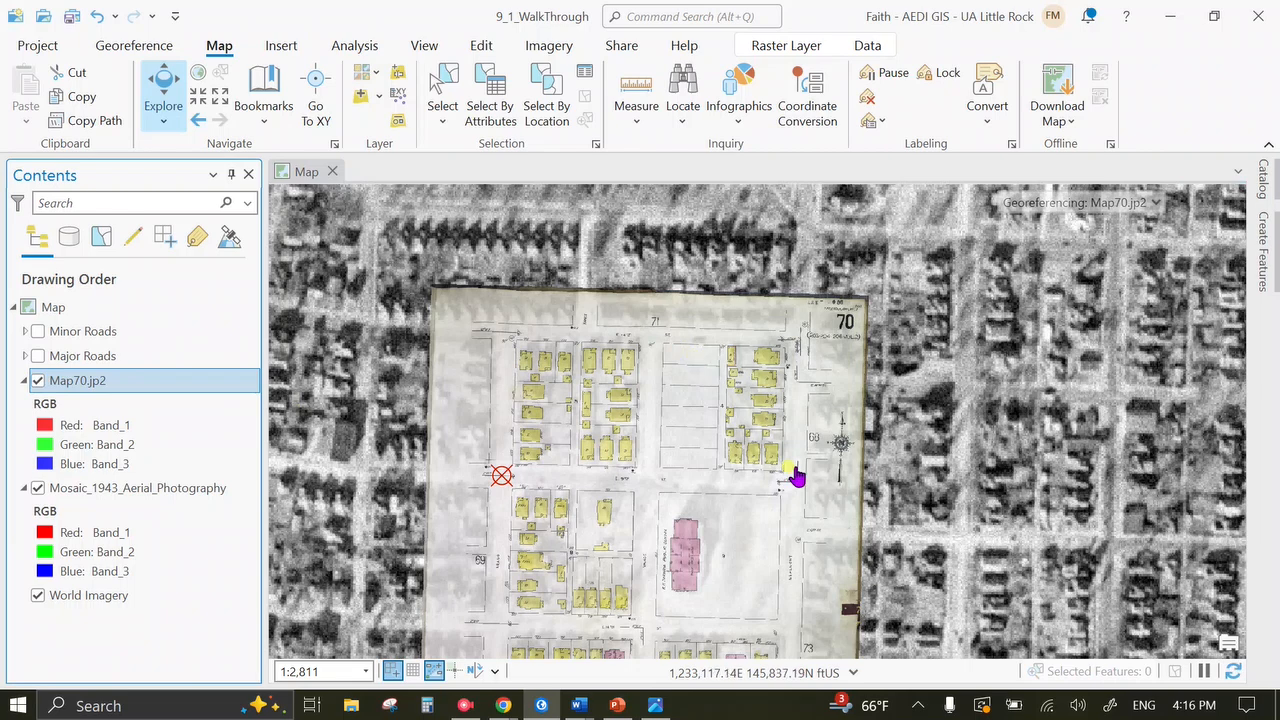
pyautogui.moveTo(734, 523); pyautogui.dragTo(764, 421)
pyautogui.moveTo(677, 547); pyautogui.dragTo(707, 388)
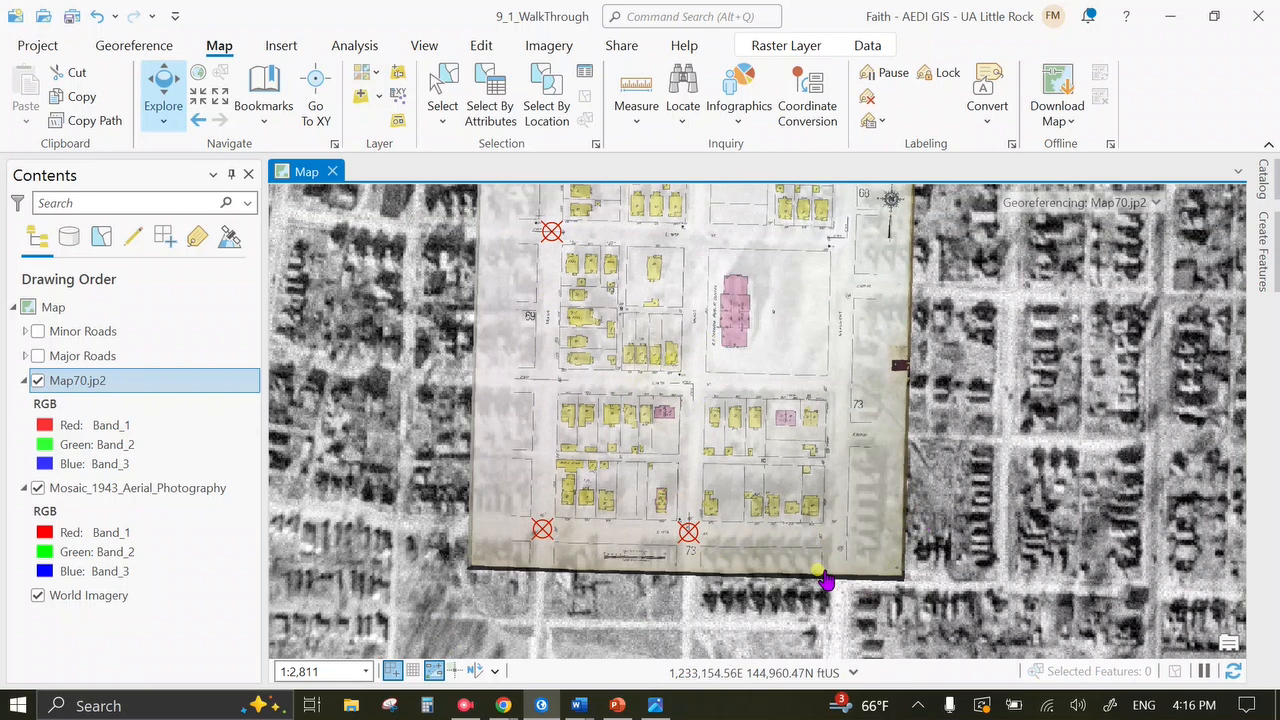
pyautogui.scroll(2, 848, 478)
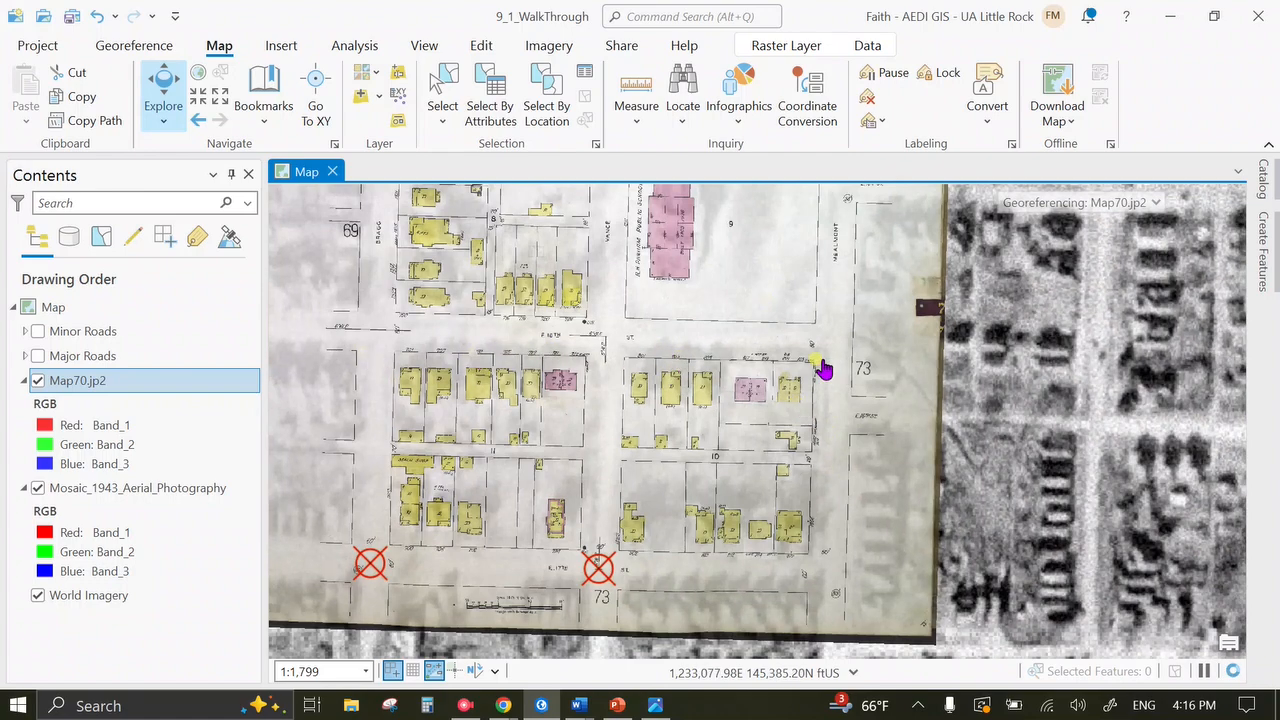
pyautogui.moveTo(779, 334); pyautogui.dragTo(686, 652)
pyautogui.moveTo(613, 387); pyautogui.dragTo(694, 554)
pyautogui.moveTo(820, 403); pyautogui.dragTo(882, 386)
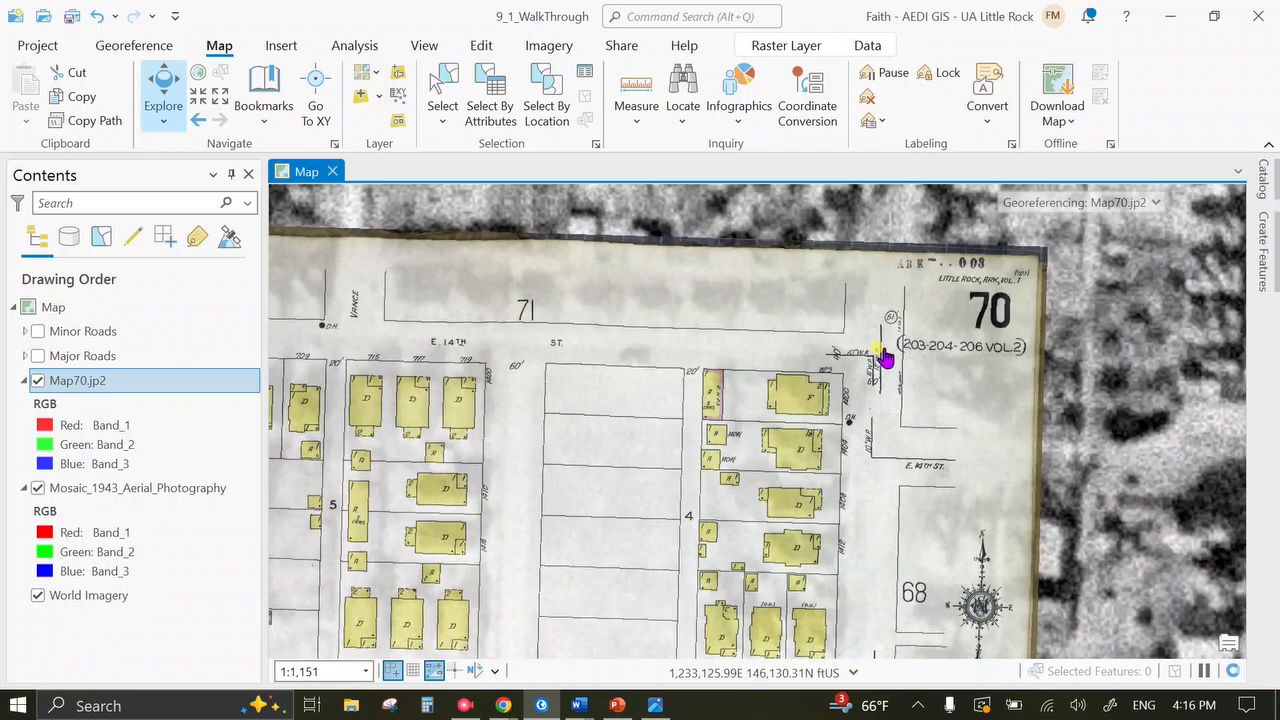
pyautogui.scroll(-4, 886, 360)
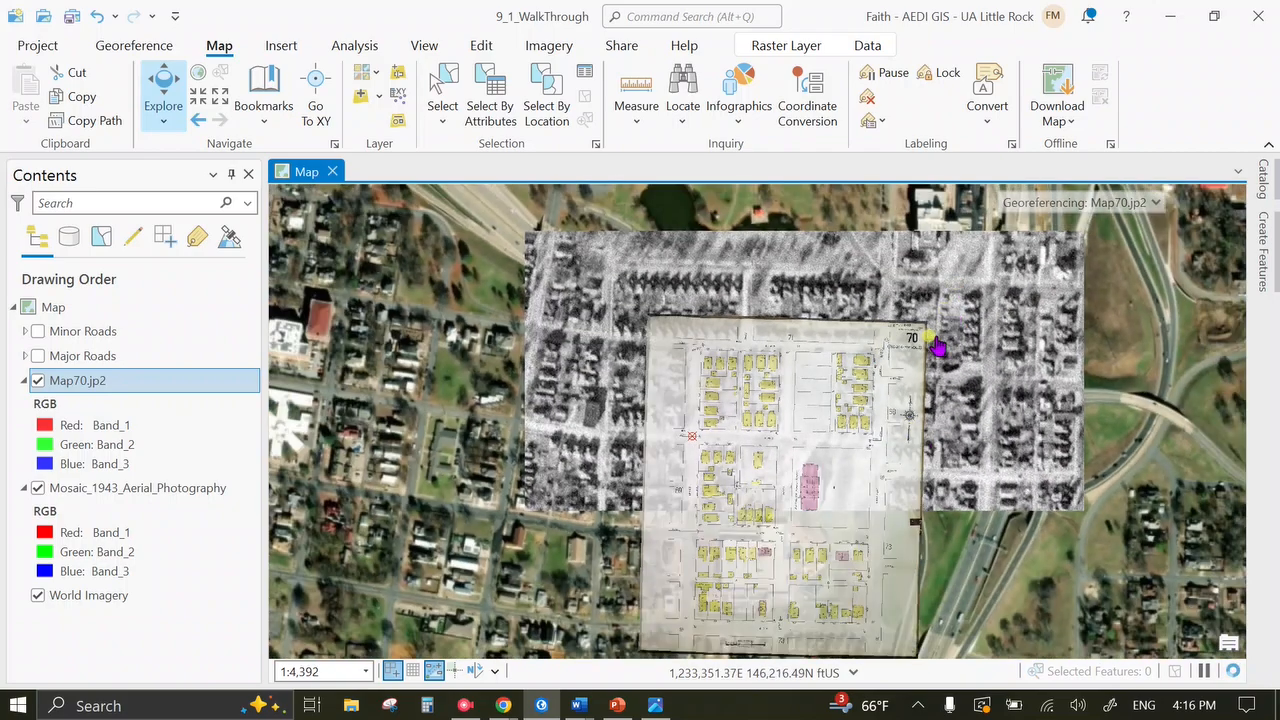
pyautogui.moveTo(755, 370); pyautogui.dragTo(737, 348)
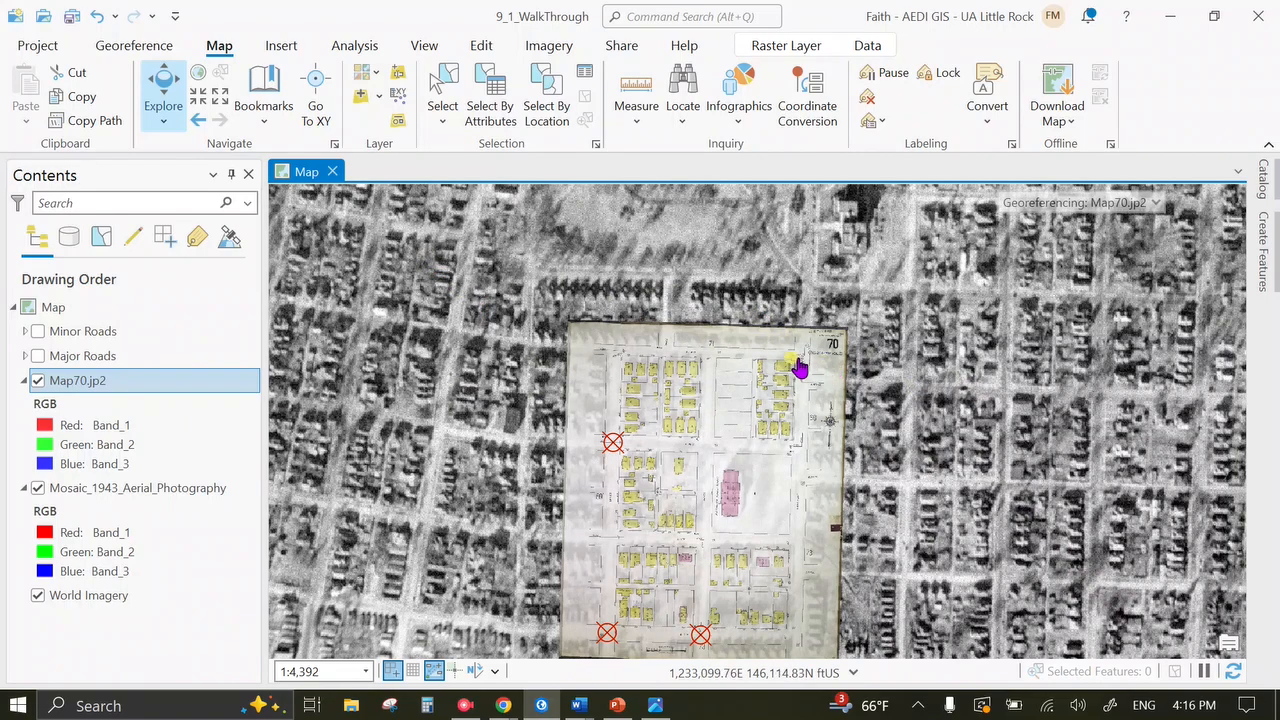
pyautogui.scroll(5, 800, 368)
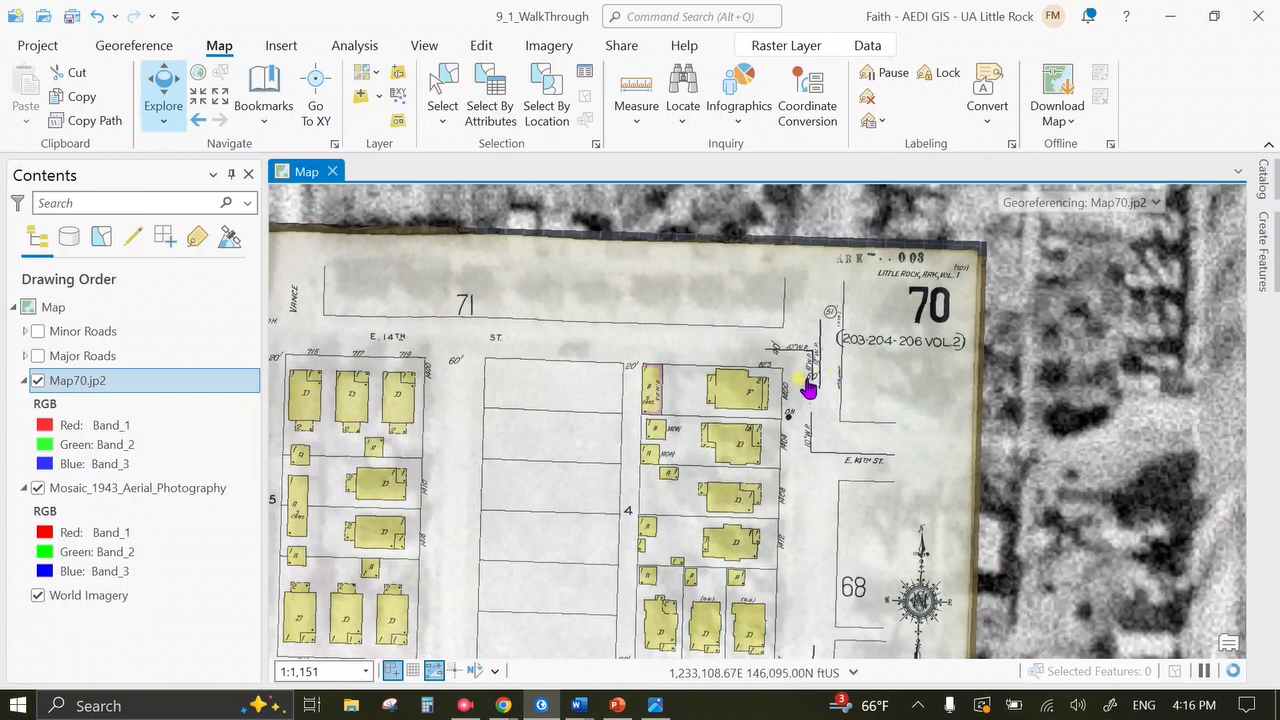
pyautogui.scroll(-2, 807, 388)
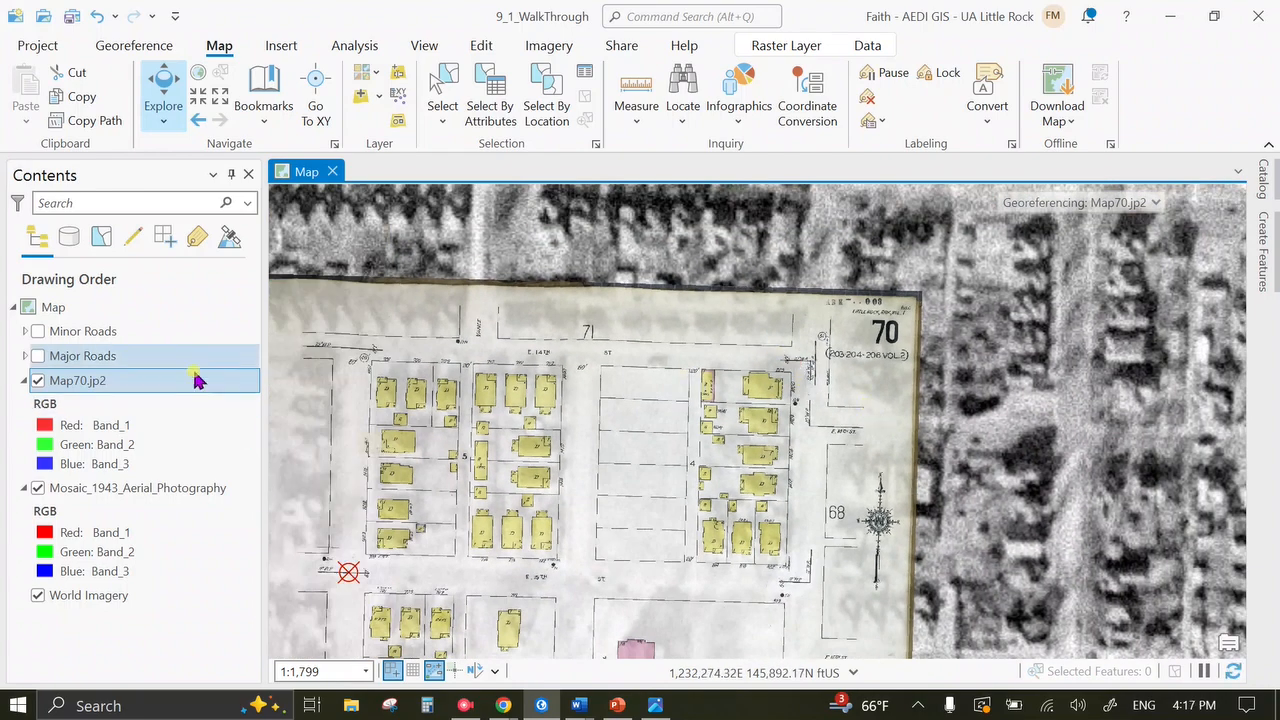
# Show the road layers again, then hide the Minor Roads layer.
pyautogui.click(38, 356)
pyautogui.click(38, 331)
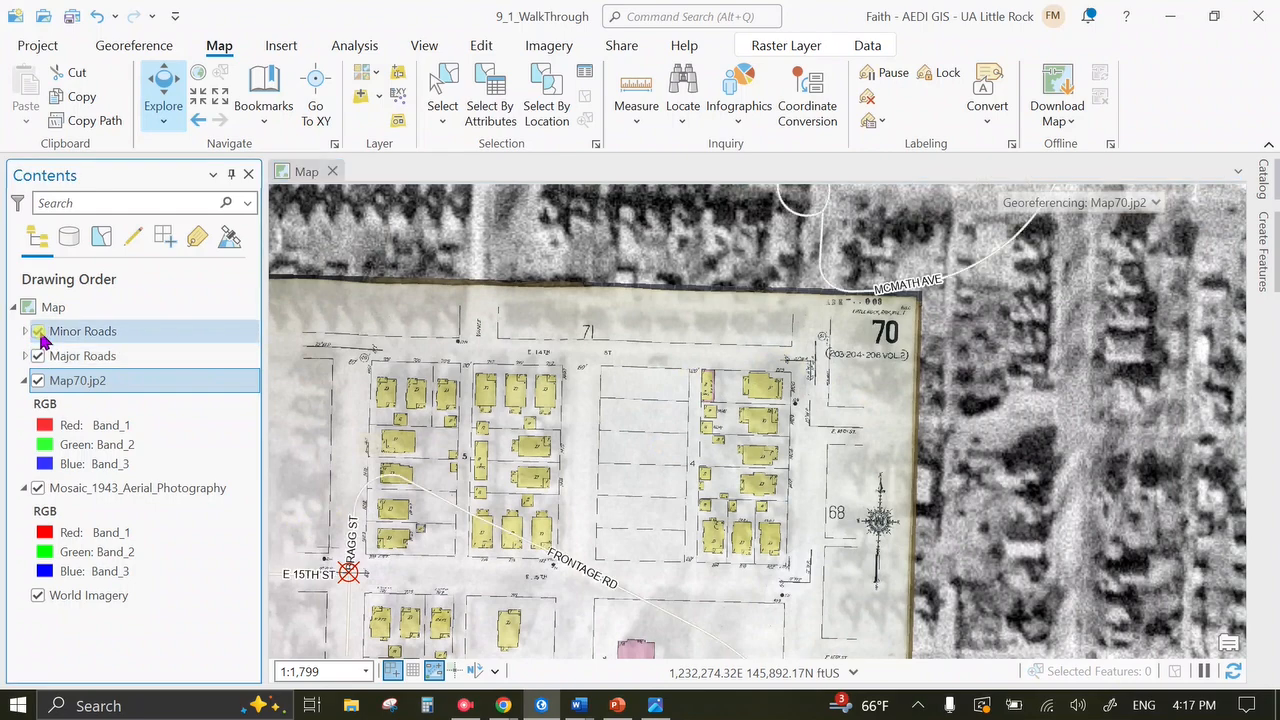
pyautogui.click(60, 356)
pyautogui.click(38, 331)
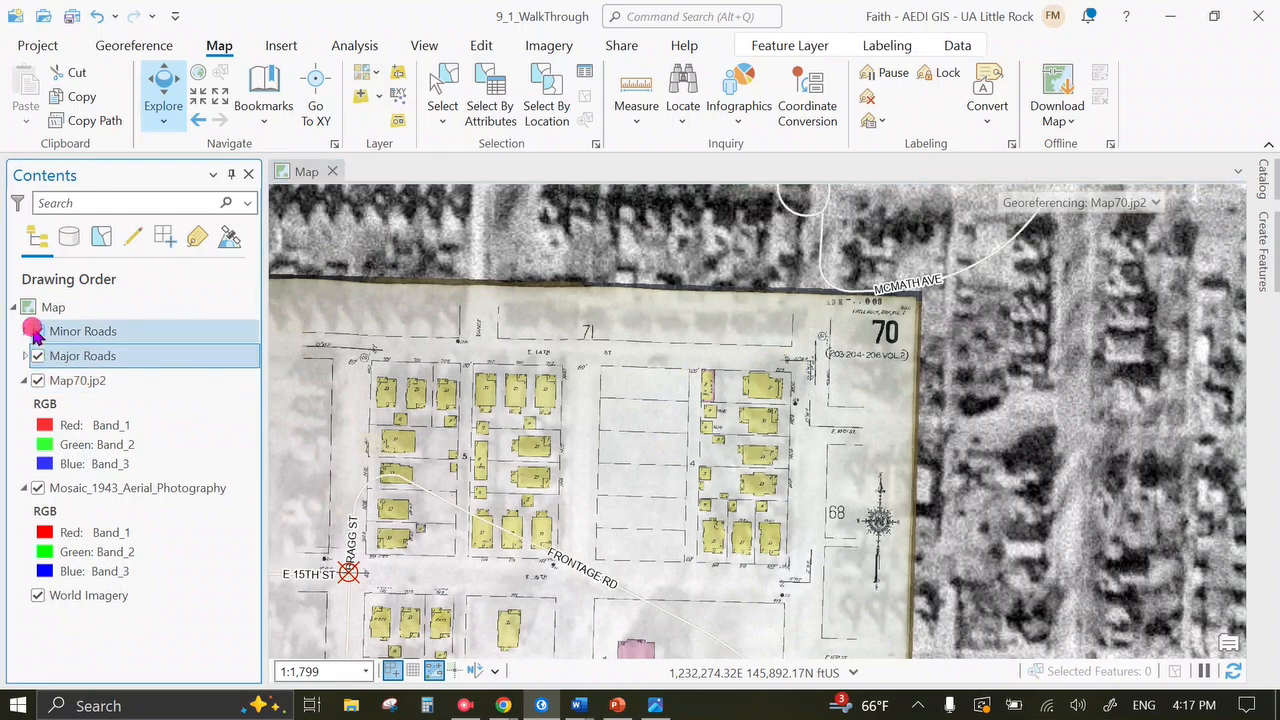
# Zoom to the sheet's corner near the 70 label and toggle Map70.jp2 off and on to compare.
pyautogui.scroll(4, 683, 388)
pyautogui.moveTo(1037, 571); pyautogui.dragTo(913, 512)
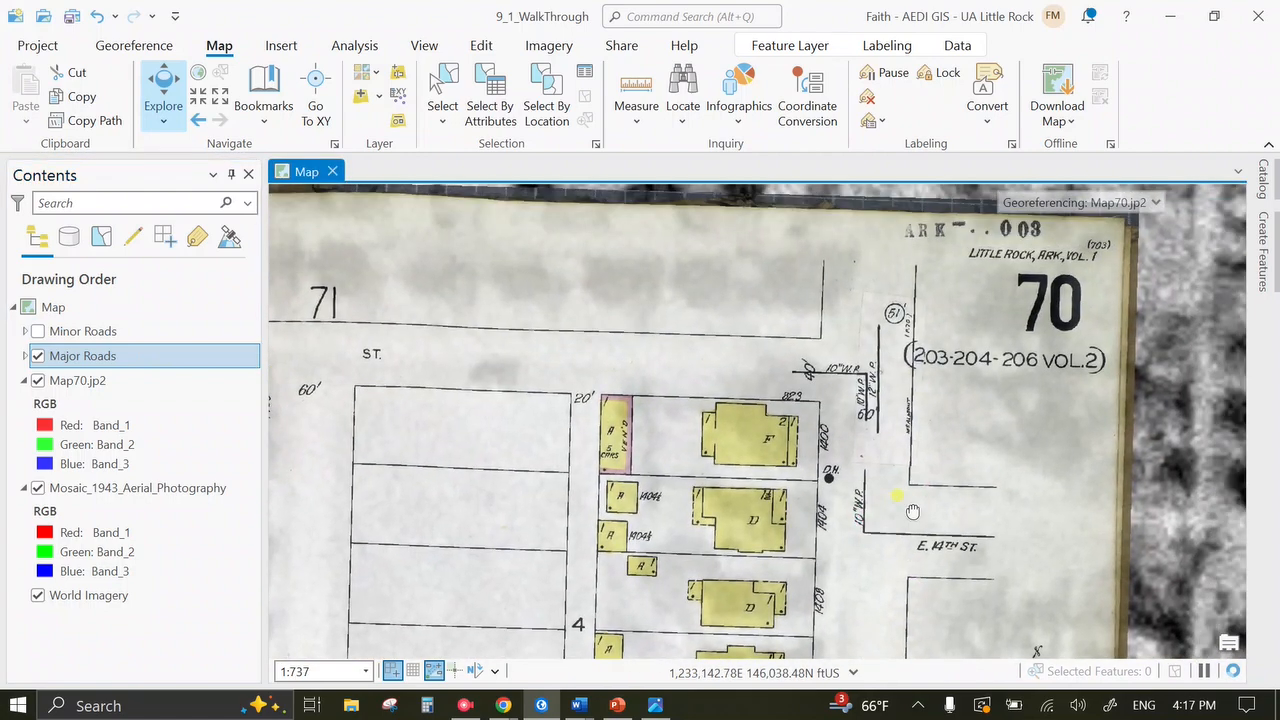
pyautogui.scroll(-2, 846, 390)
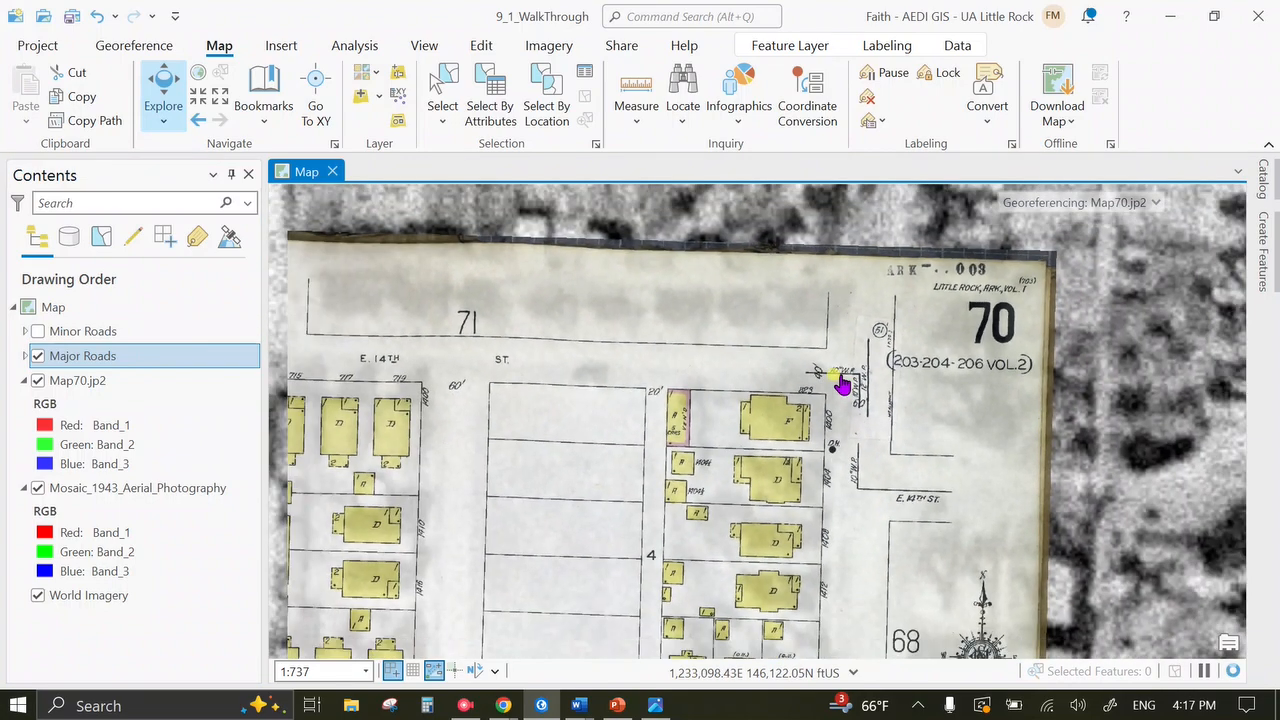
pyautogui.click(38, 381)
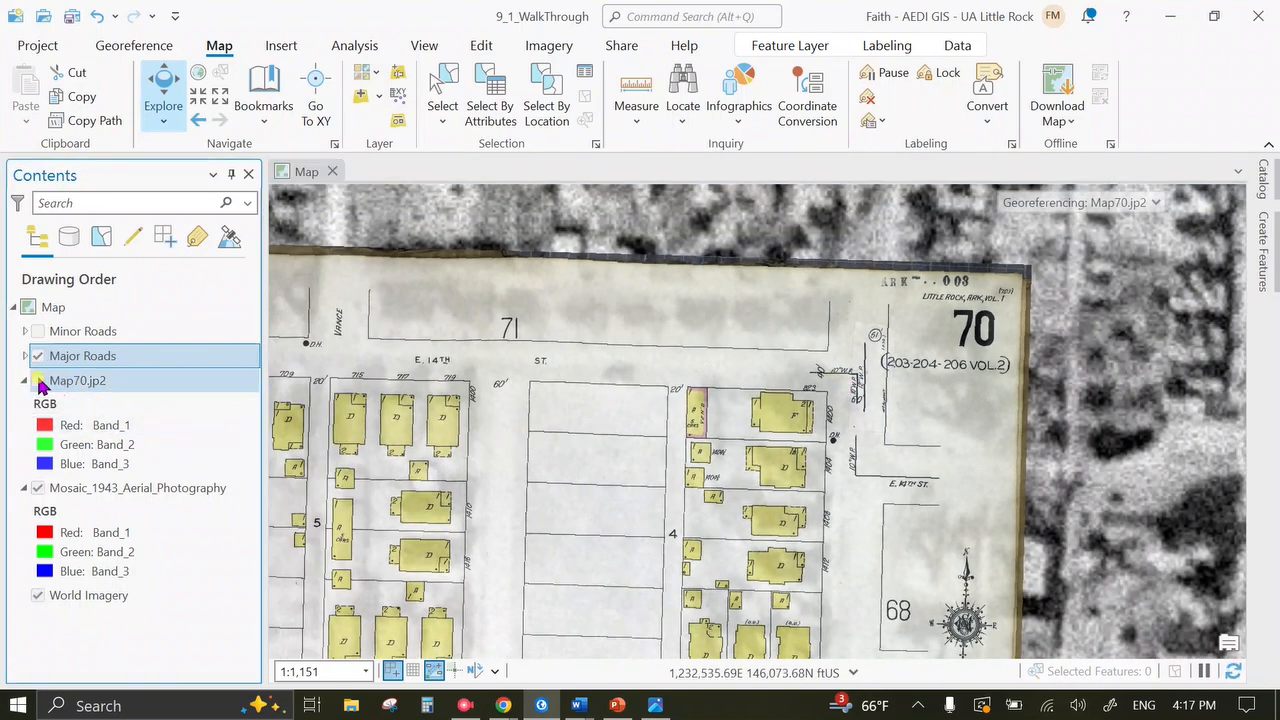
pyautogui.click(38, 382)
pyautogui.click(38, 381)
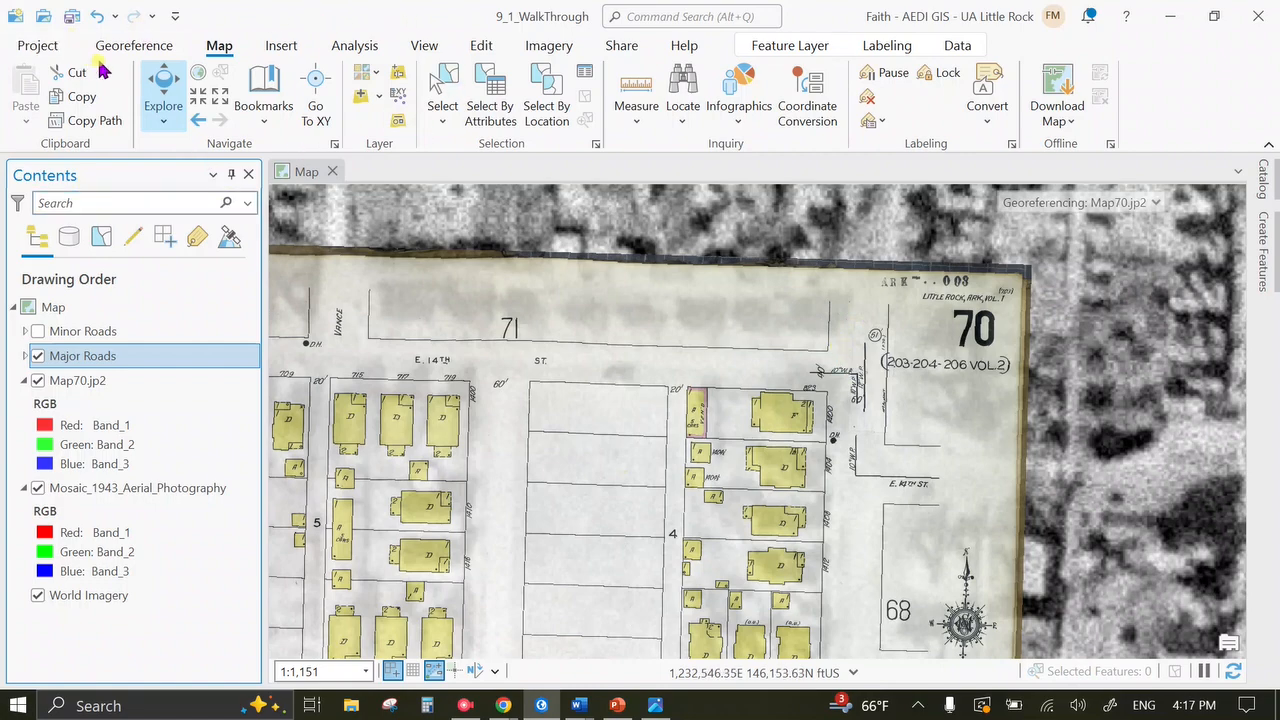
# Select Map70.jp2 and pair the corner mark beside the 70 label with its ground position.
pyautogui.click(128, 45)
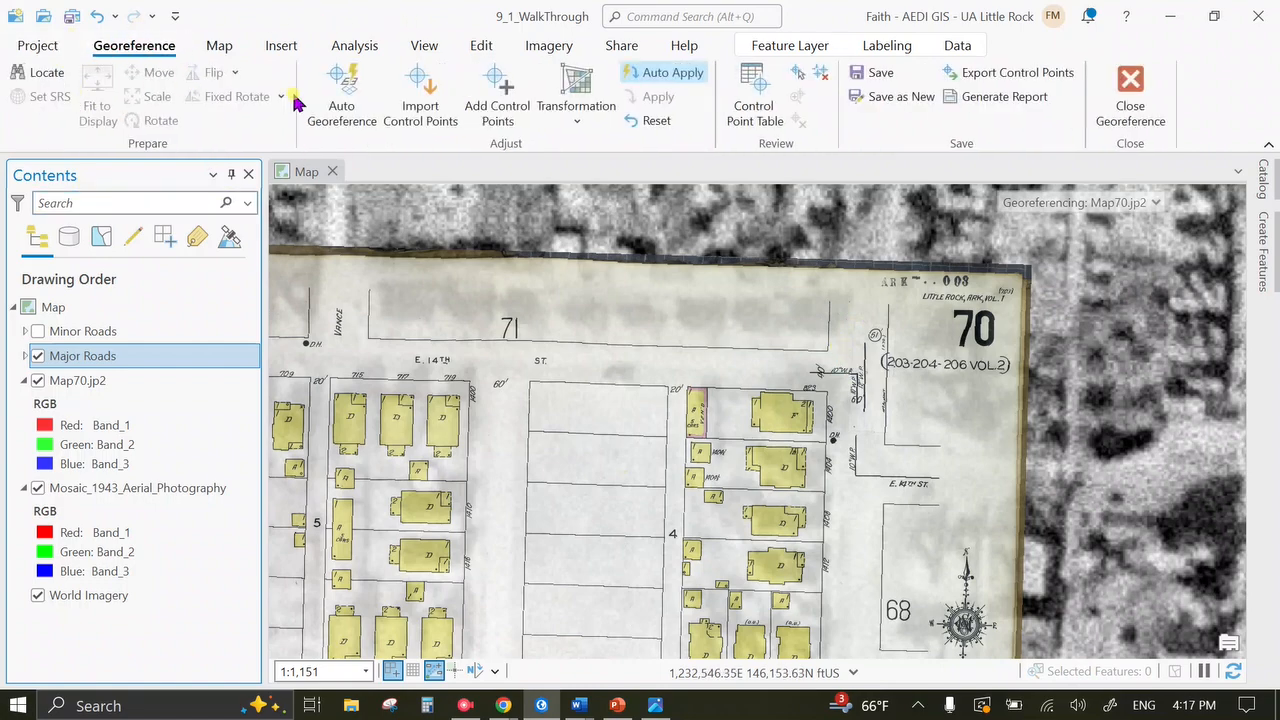
pyautogui.click(120, 380)
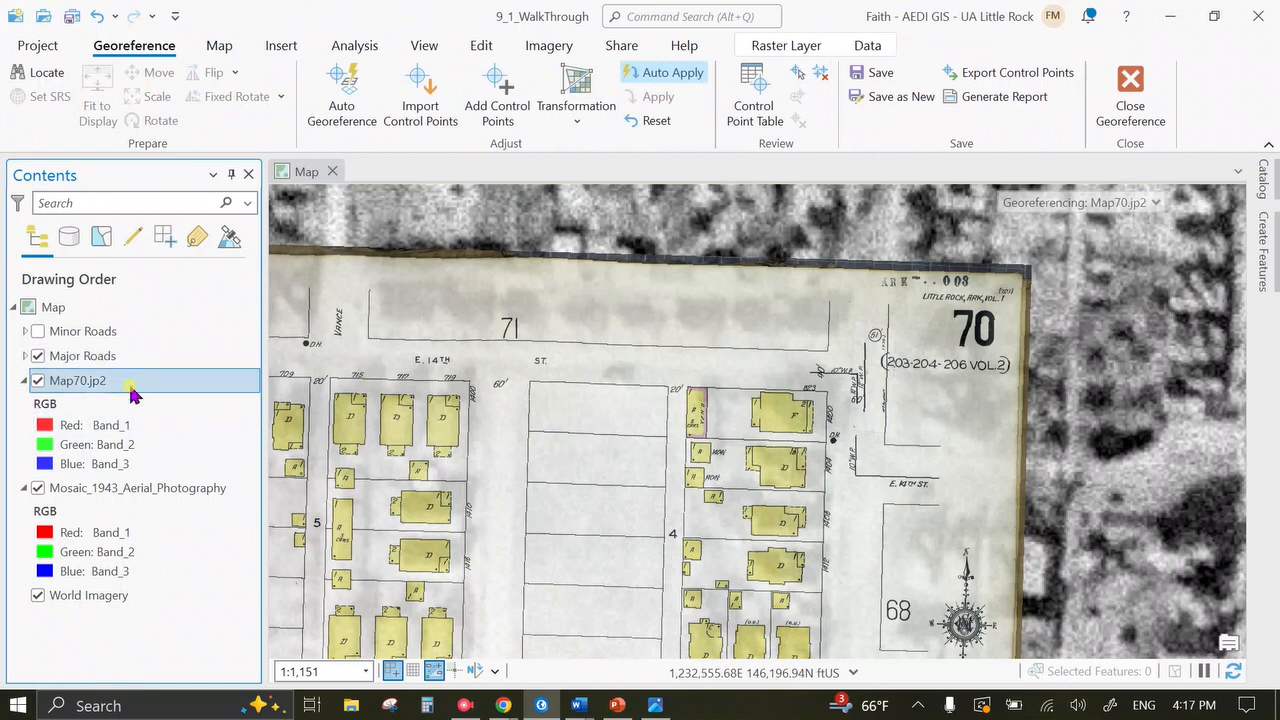
pyautogui.press('F2')
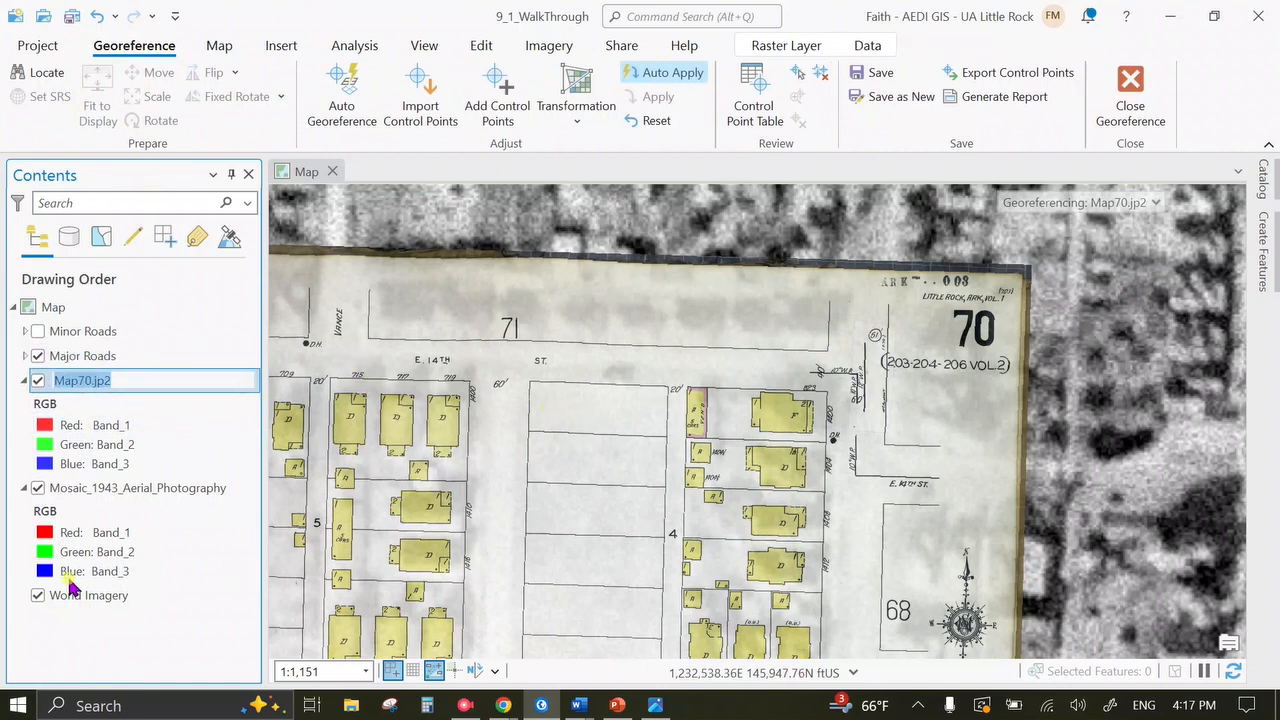
pyautogui.click(153, 650)
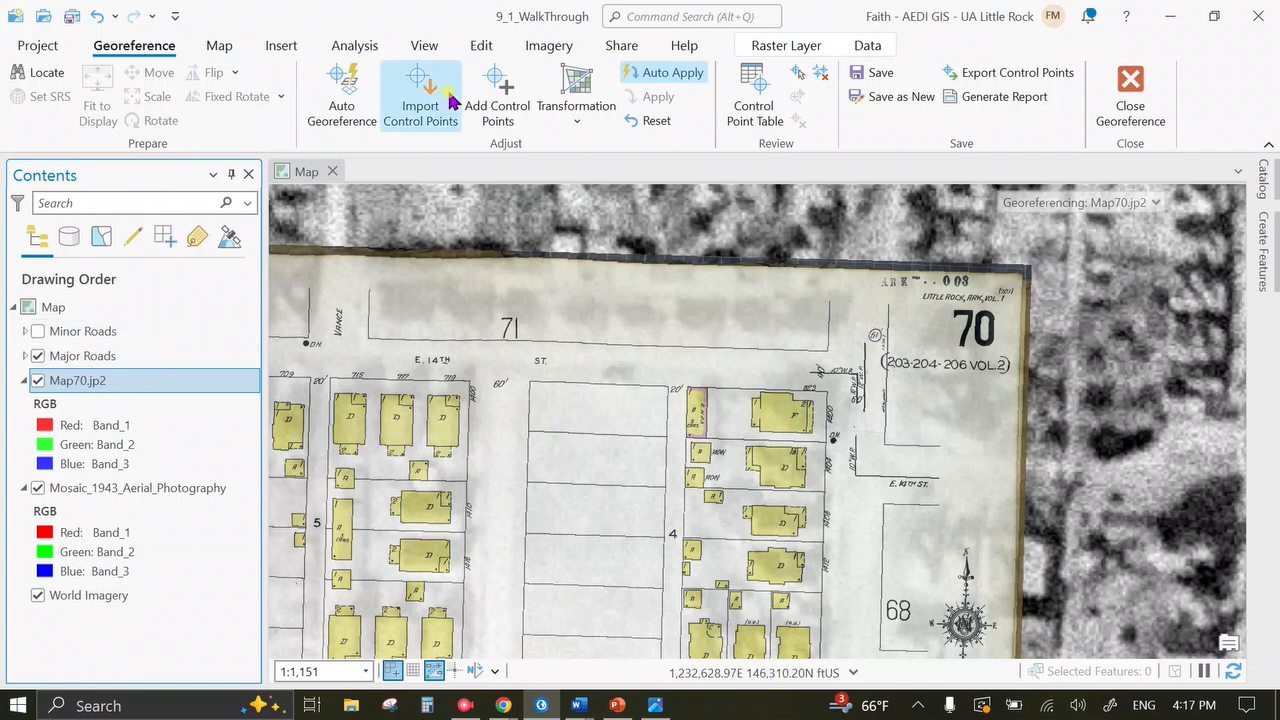
pyautogui.click(497, 92)
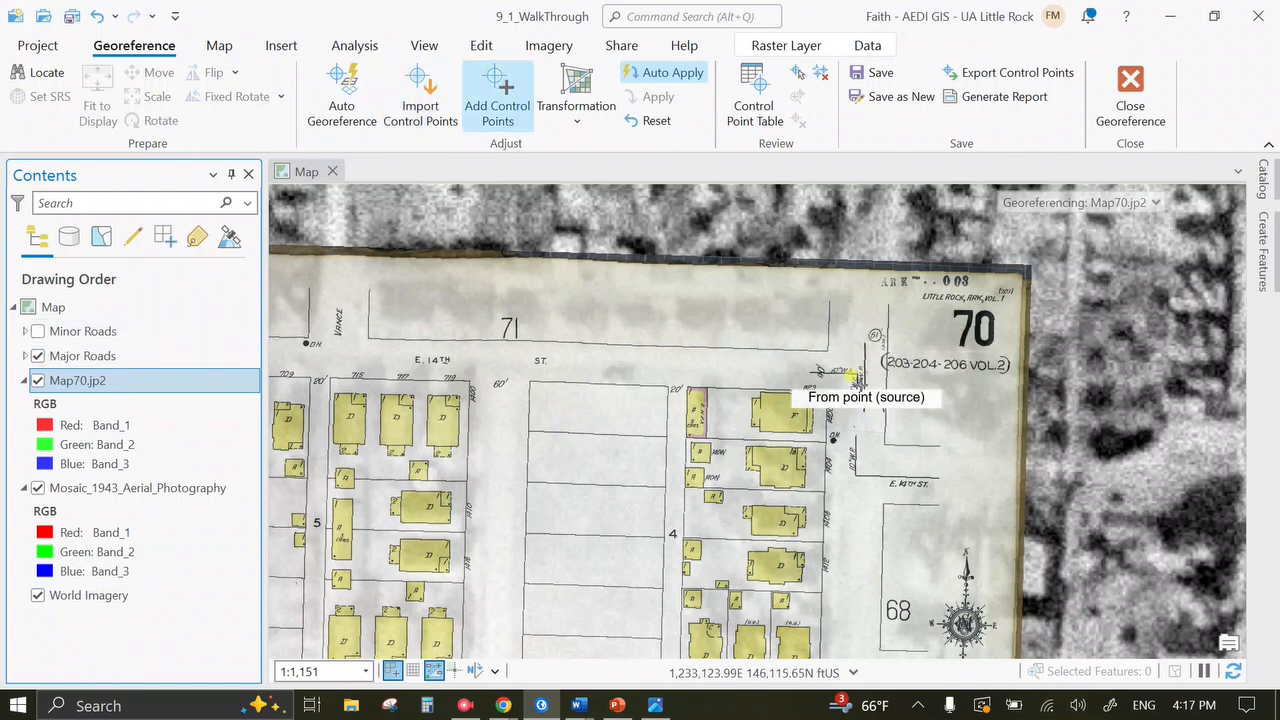
pyautogui.scroll(3, 845, 369)
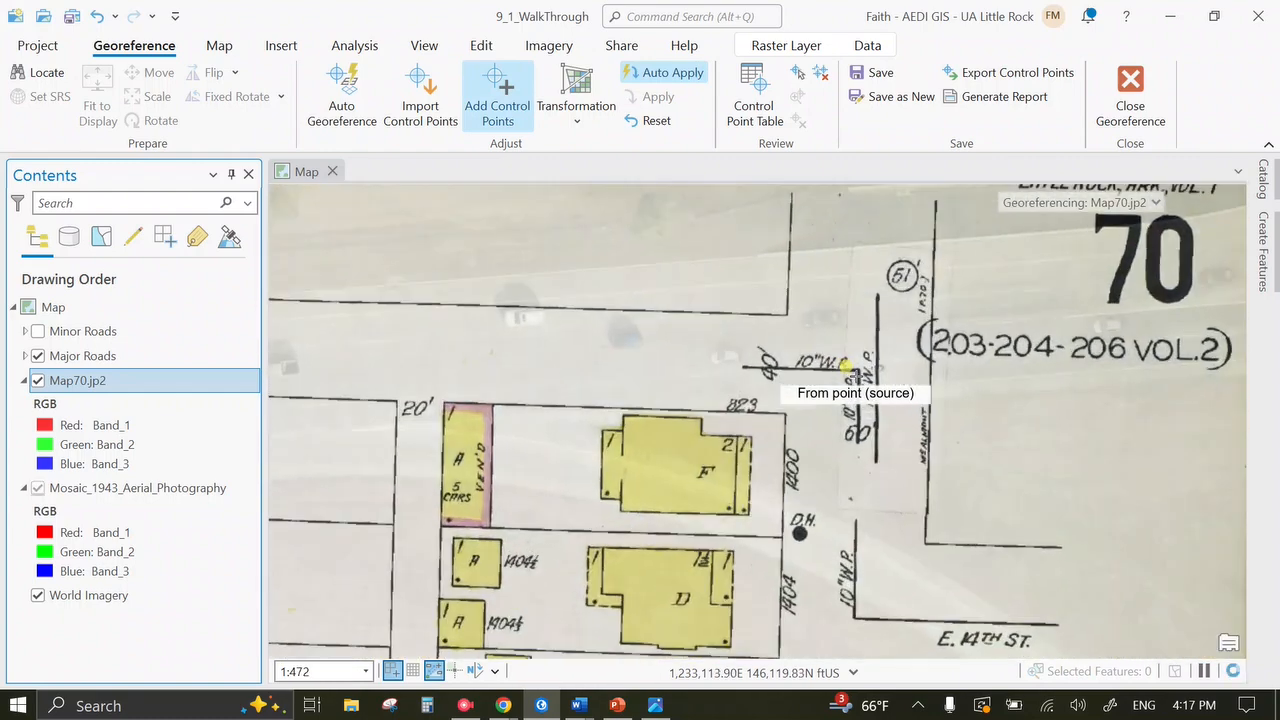
pyautogui.scroll(-1, 852, 382)
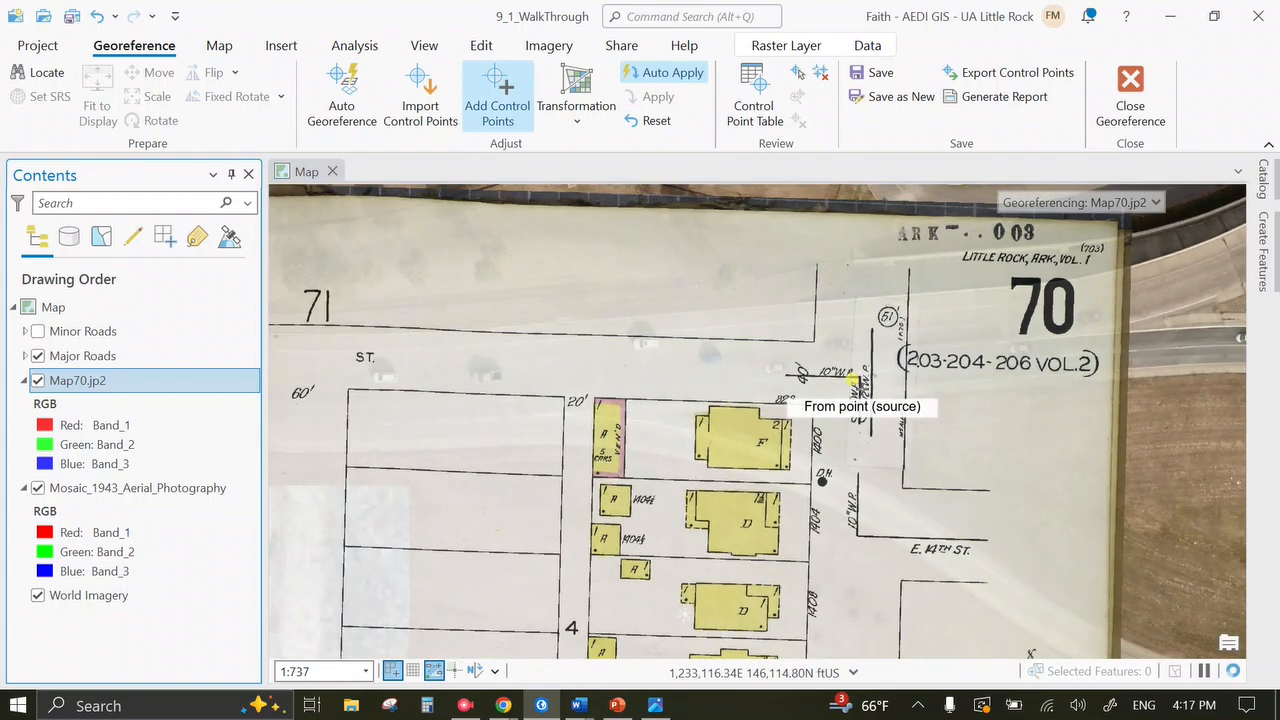
pyautogui.scroll(-1, 853, 381)
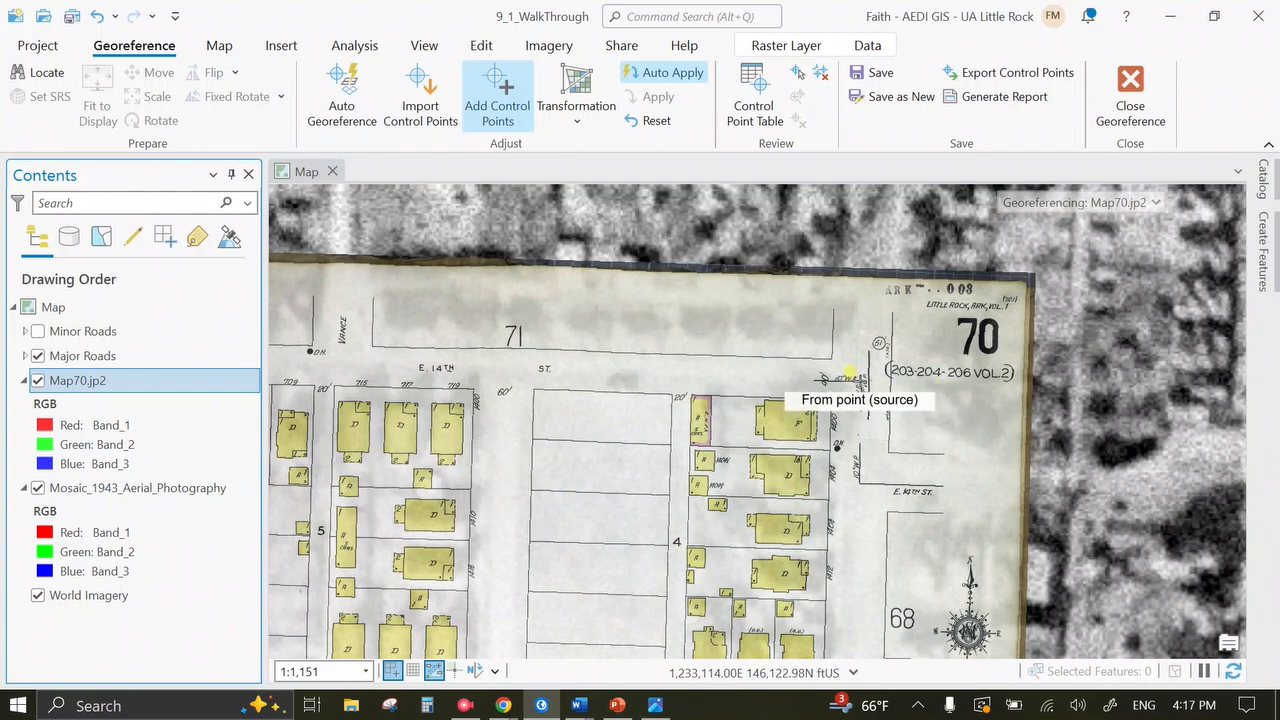
pyautogui.click(849, 367)
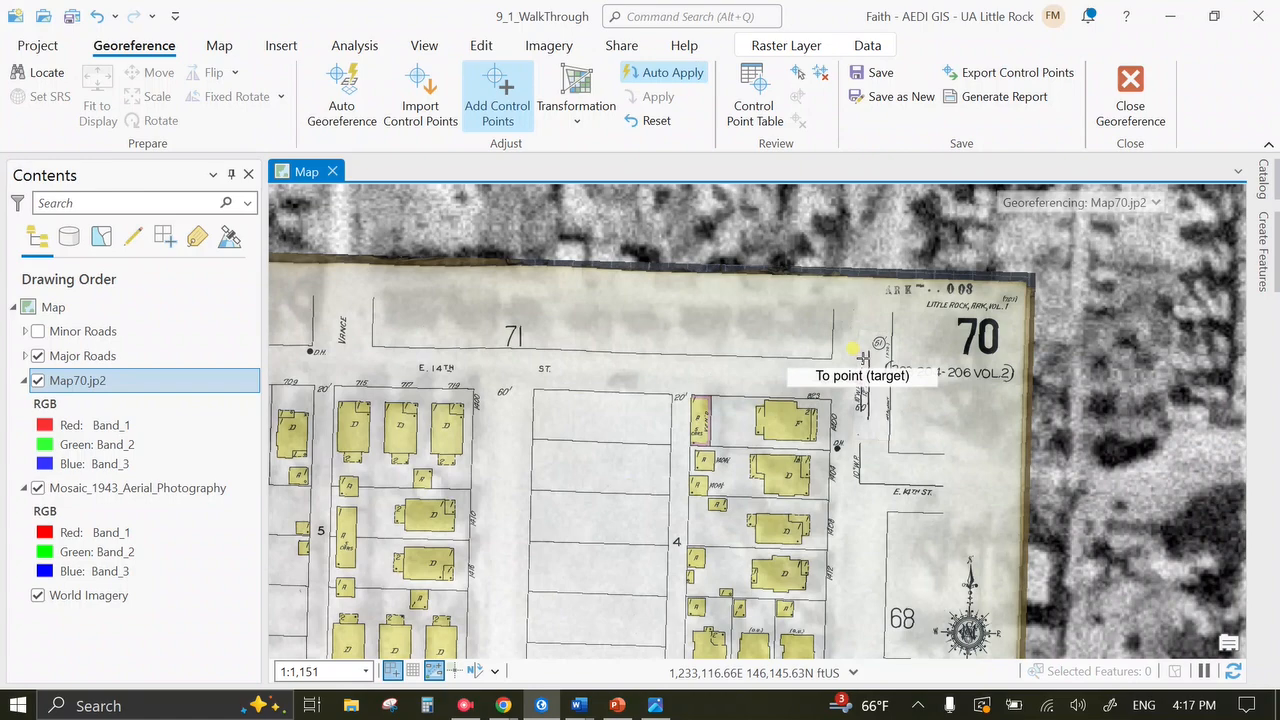
pyautogui.click(862, 358)
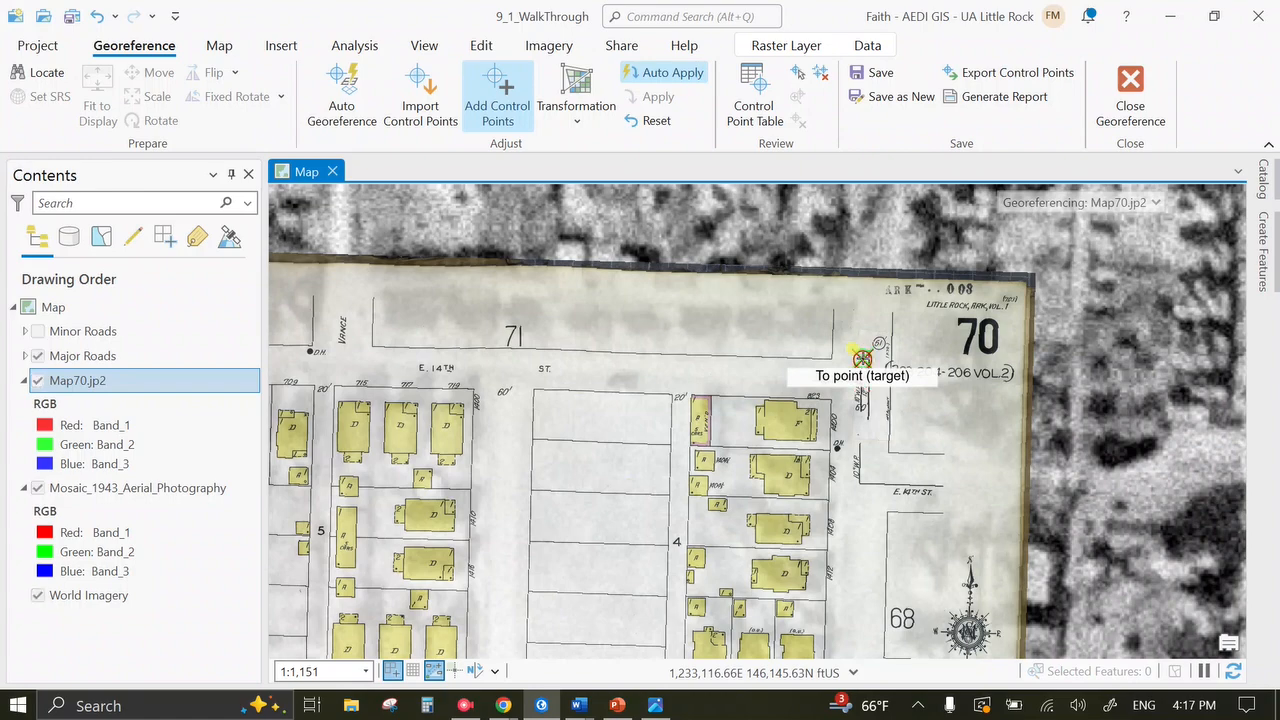
pyautogui.click(862, 358)
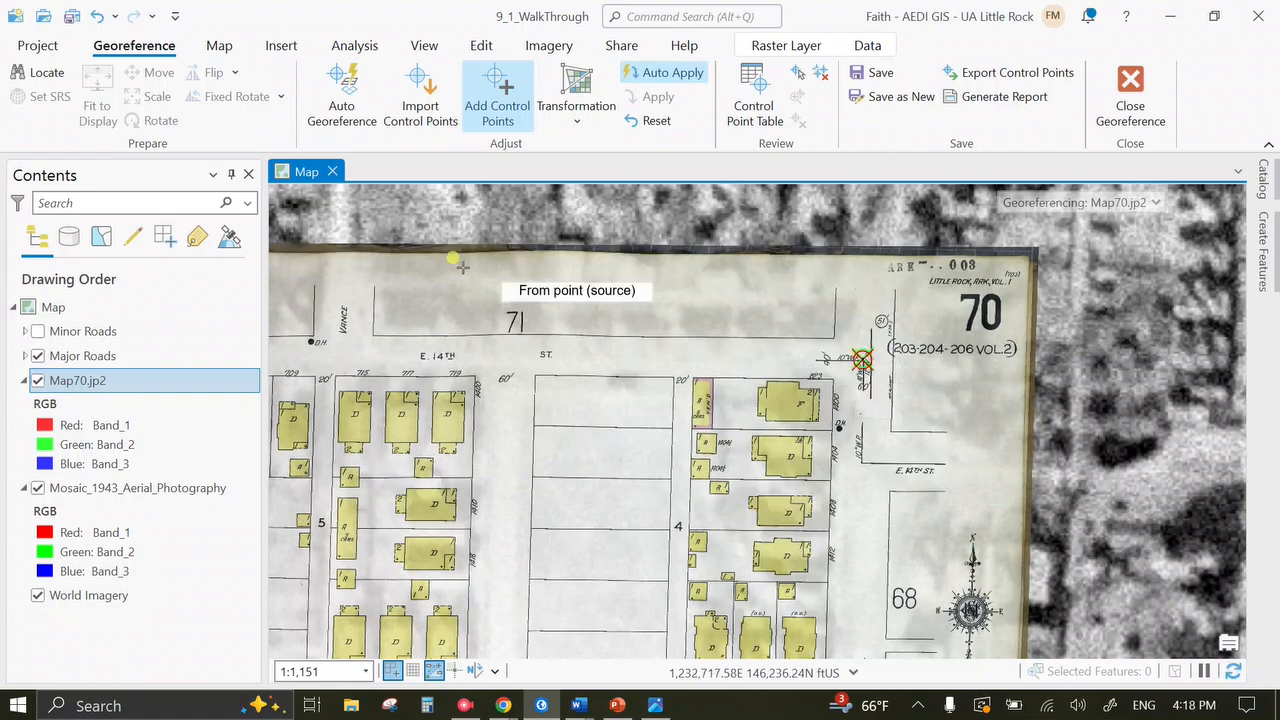
# Switch to Explore and pan south to the R.H. Parham Public School block.
pyautogui.click(217, 46)
pyautogui.click(163, 88)
pyautogui.click(134, 46)
pyautogui.click(585, 321)
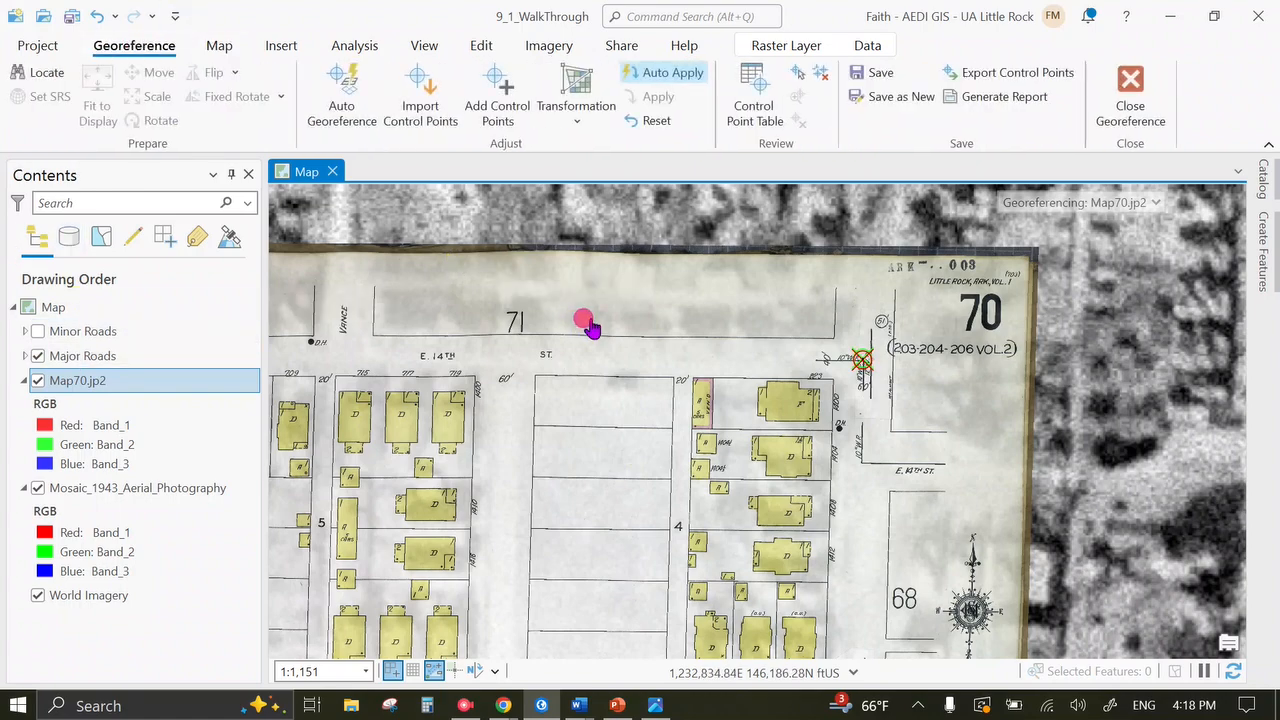
pyautogui.moveTo(586, 320); pyautogui.dragTo(852, 210)
pyautogui.moveTo(714, 563); pyautogui.dragTo(580, 271)
pyautogui.moveTo(716, 485); pyautogui.dragTo(622, 332)
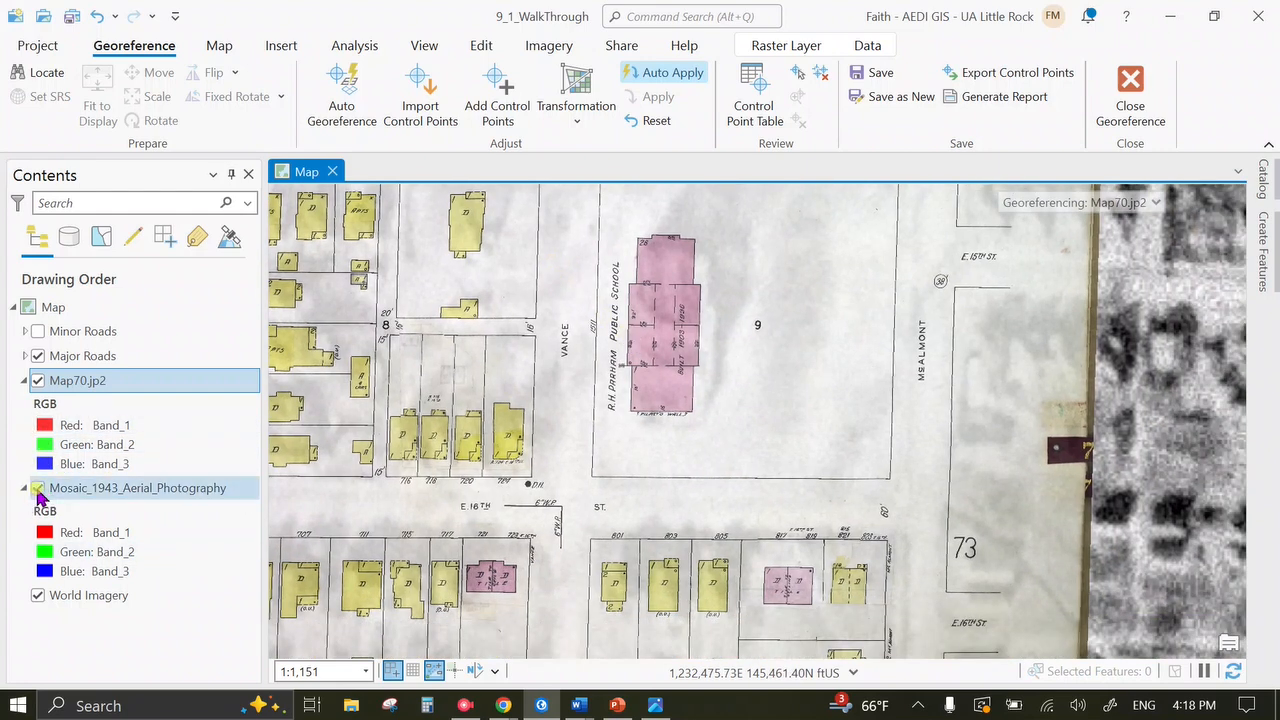
# Hide Mosaic_1943_Aerial_Photography and inspect the E 15th–17th St blocks against World Imagery.
pyautogui.click(38, 488)
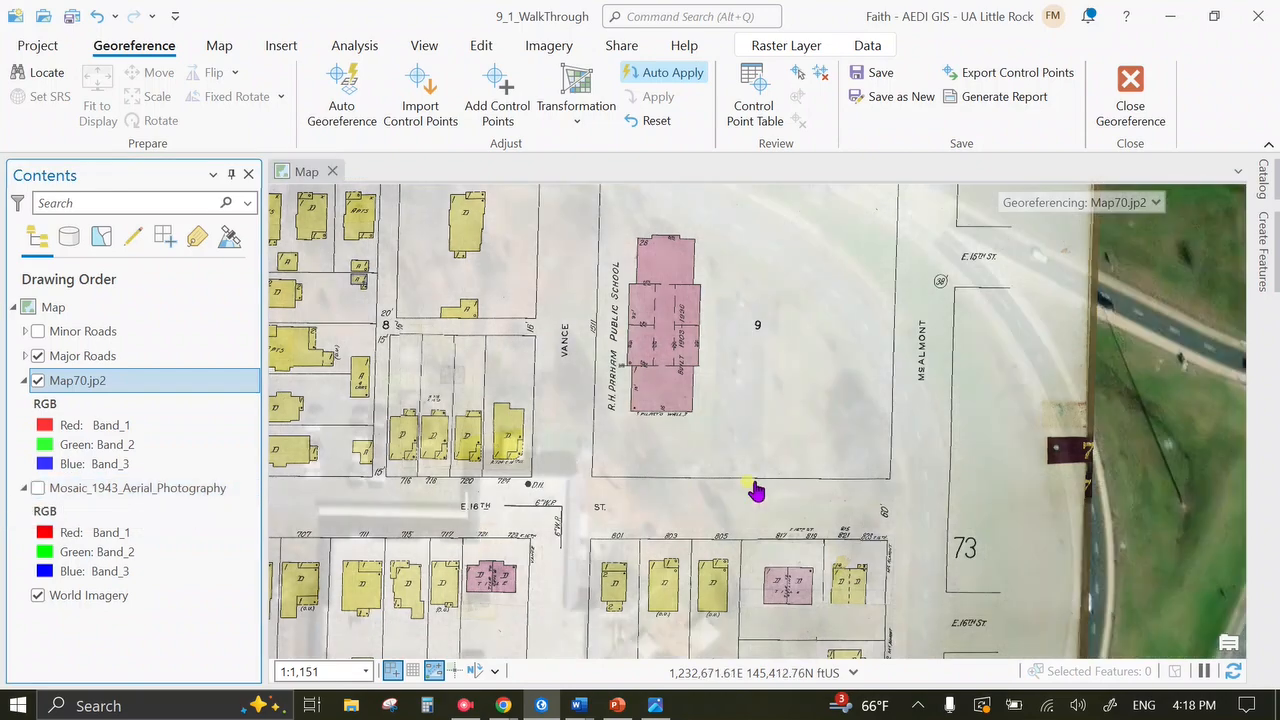
pyautogui.moveTo(673, 578); pyautogui.dragTo(835, 405)
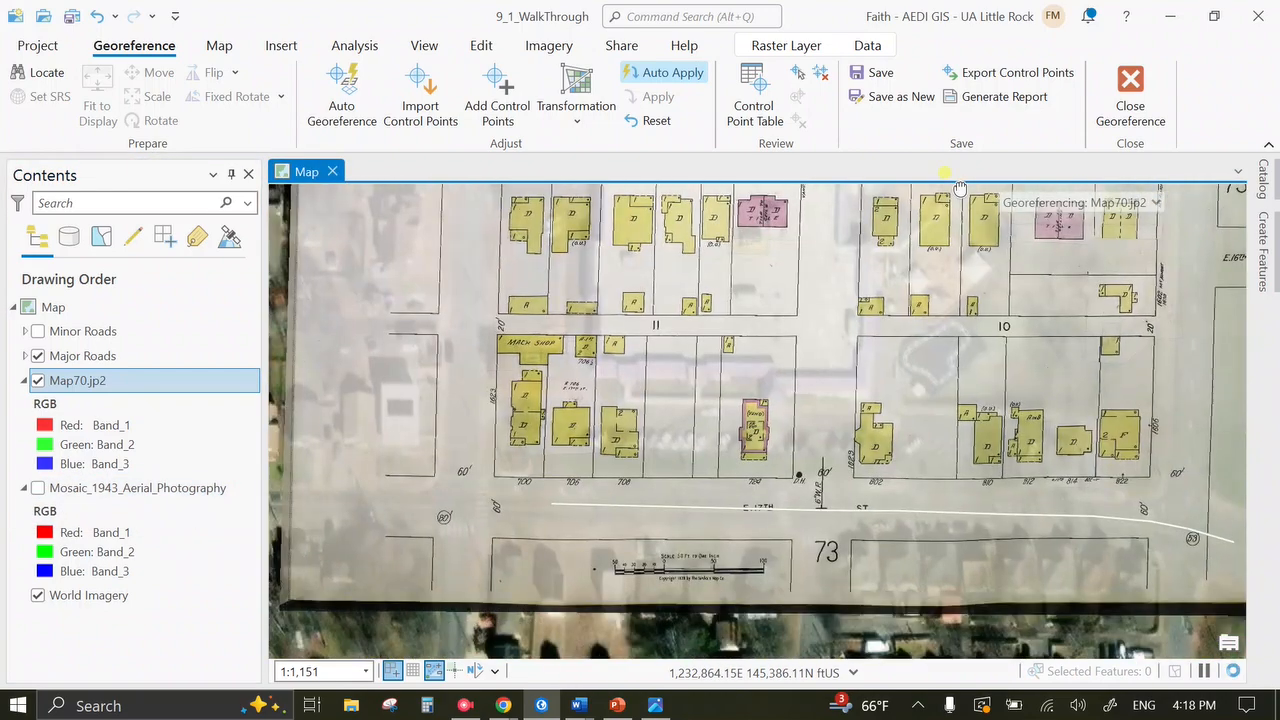
pyautogui.moveTo(669, 507); pyautogui.dragTo(600, 651)
pyautogui.moveTo(628, 488); pyautogui.dragTo(684, 665)
pyautogui.moveTo(489, 459); pyautogui.dragTo(570, 614)
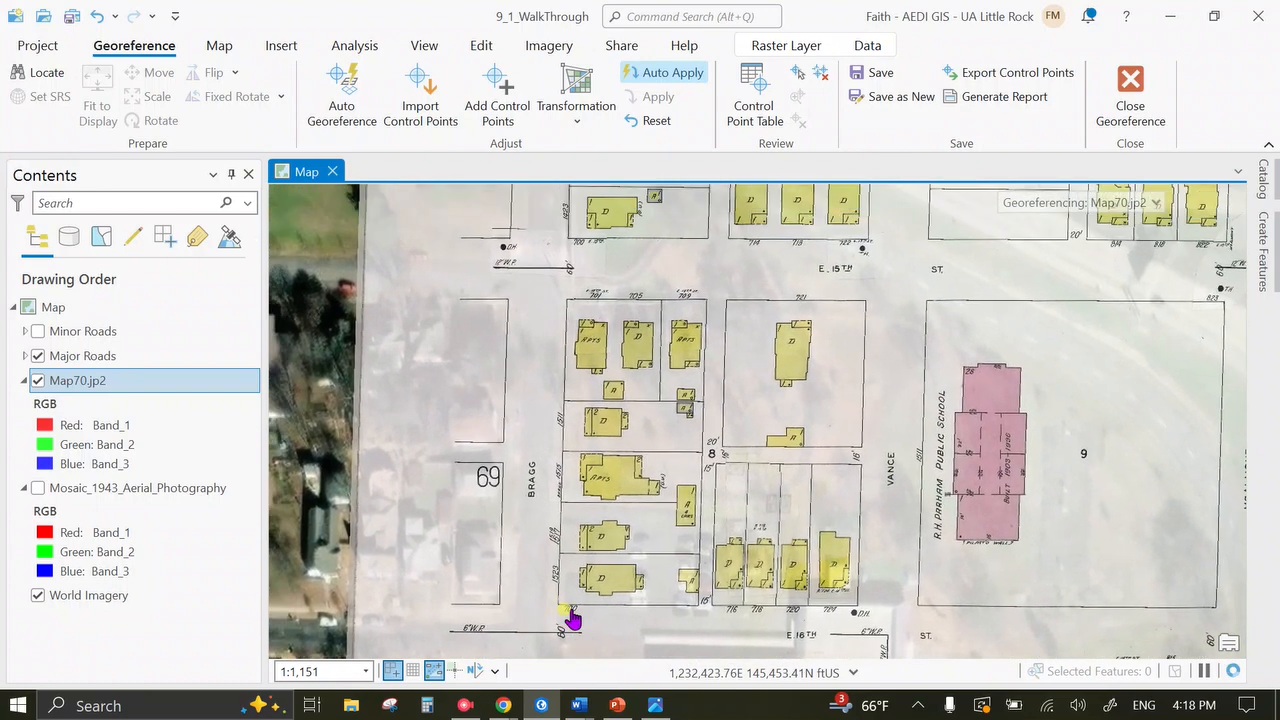
pyautogui.scroll(1, 603, 335)
pyautogui.scroll(2, 603, 338)
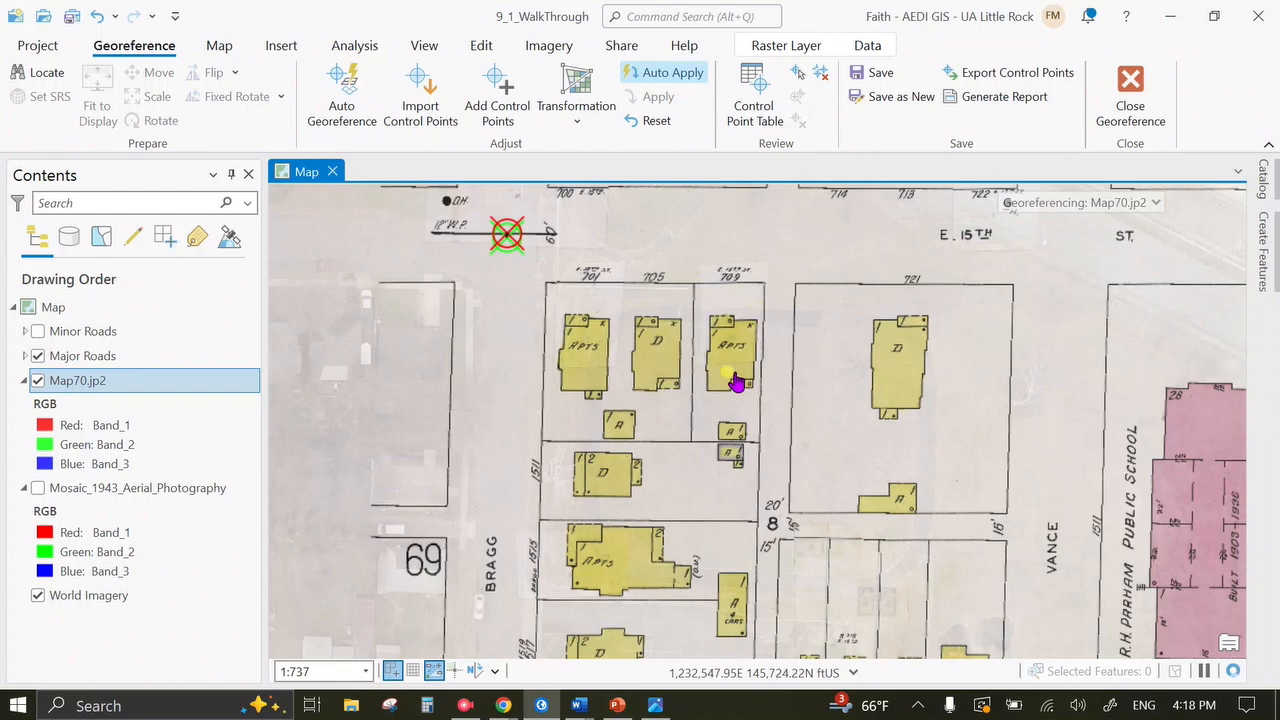
pyautogui.moveTo(617, 571); pyautogui.dragTo(612, 441)
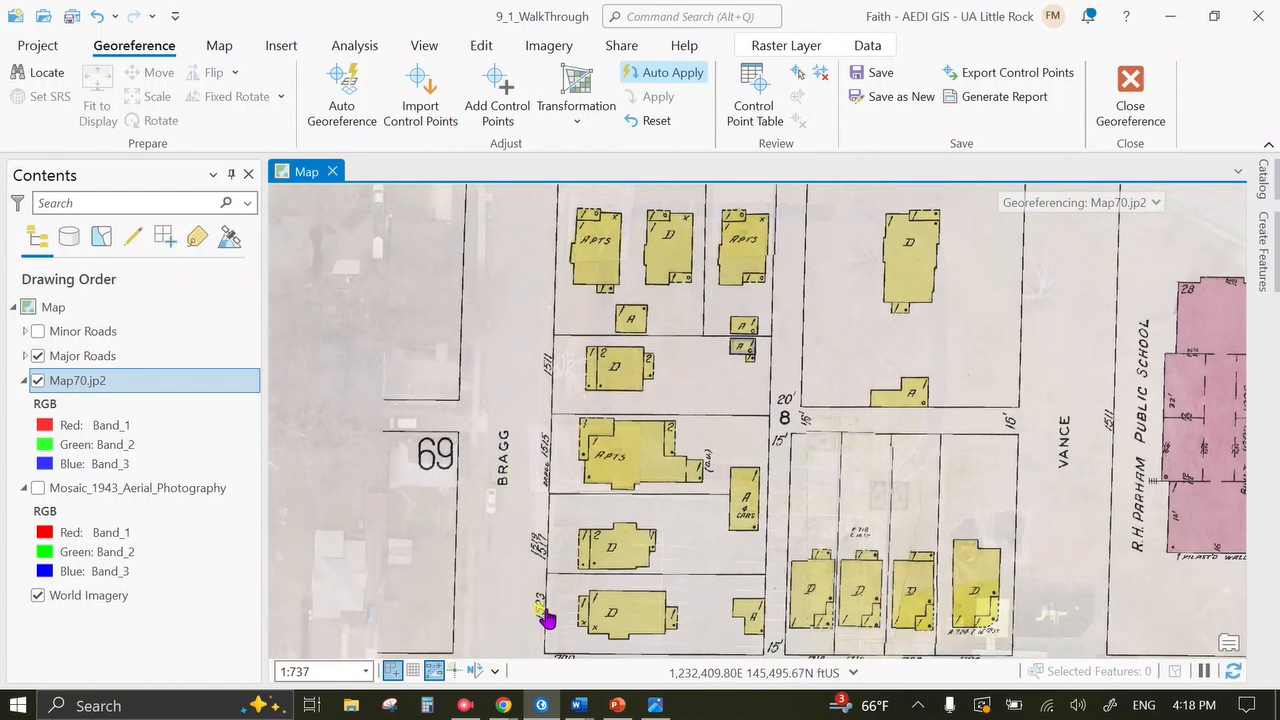
pyautogui.moveTo(591, 629); pyautogui.dragTo(591, 394)
pyautogui.moveTo(650, 580); pyautogui.dragTo(645, 396)
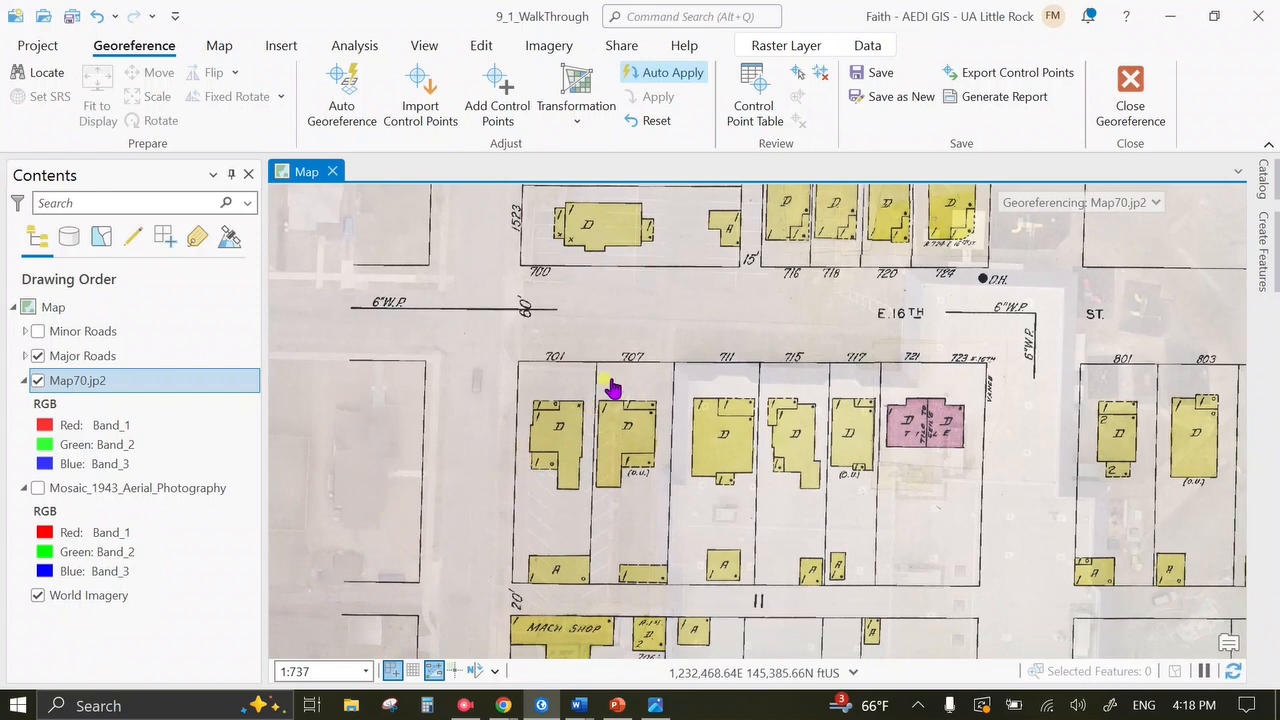
pyautogui.scroll(-2, 651, 491)
pyautogui.scroll(-2, 656, 496)
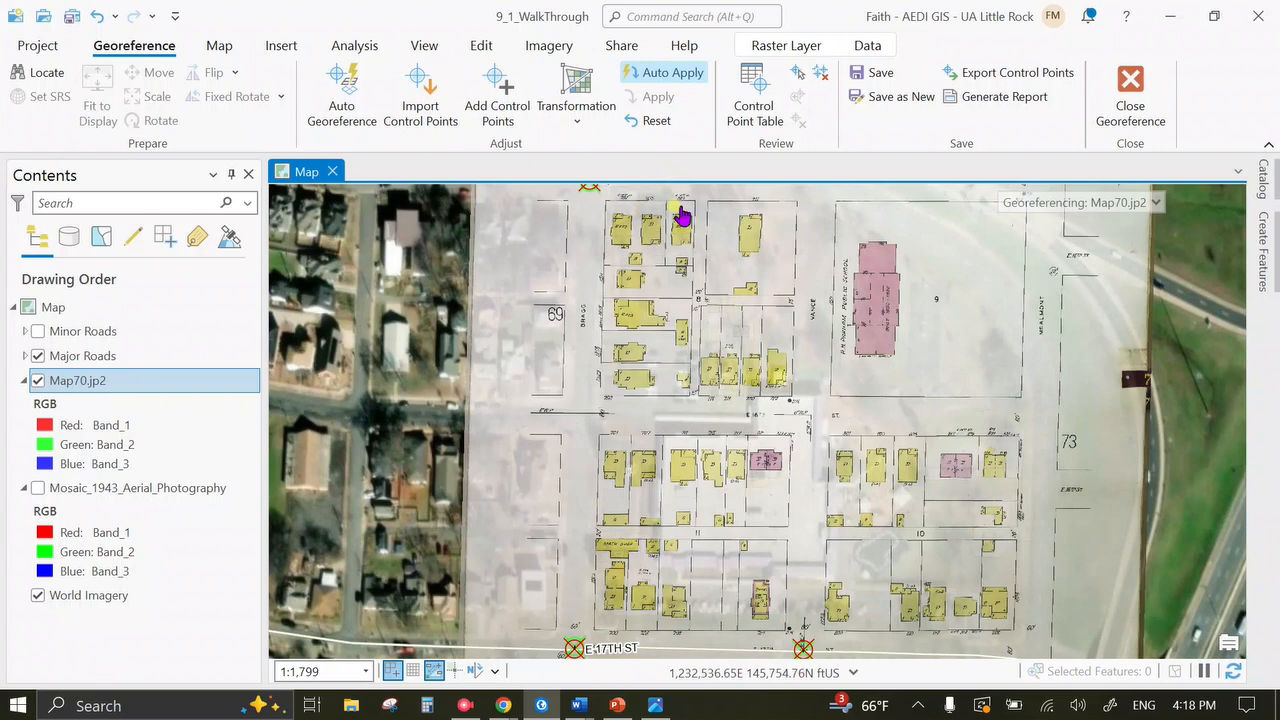
# Open Export Raster for the georeferenced sheet with TIFF as the output format.
pyautogui.click(881, 101)
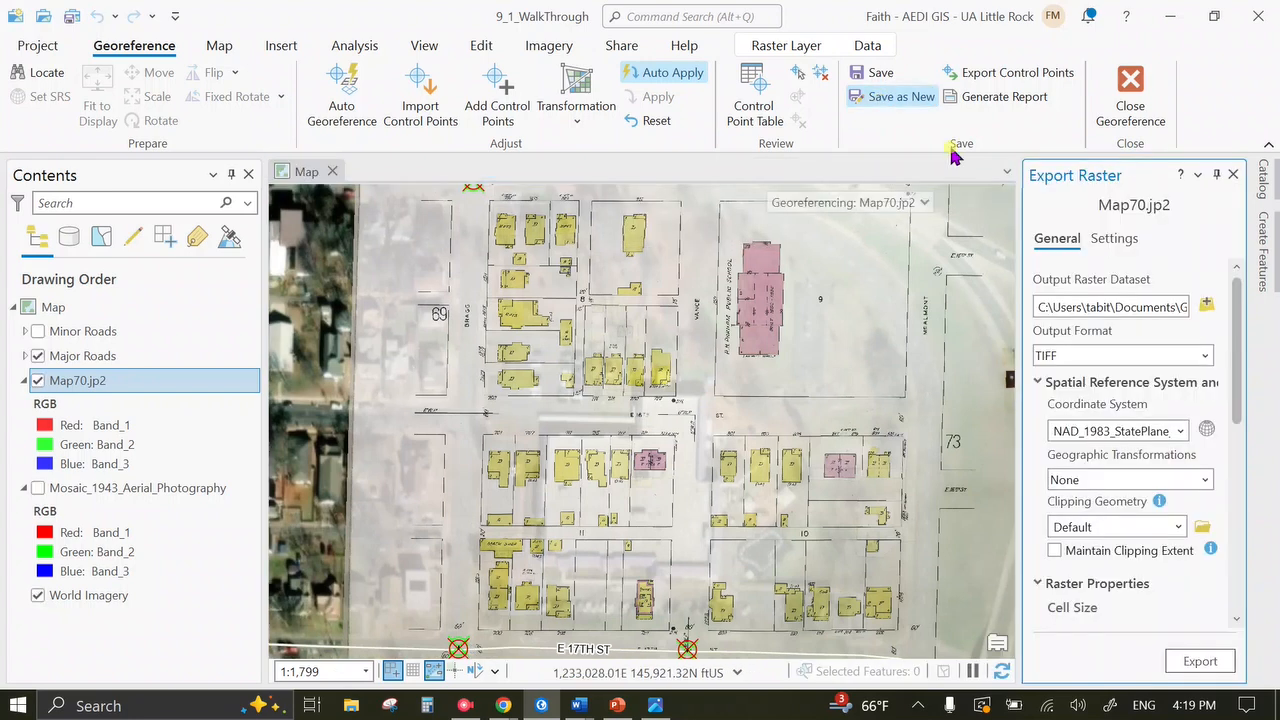
pyautogui.moveTo(1019, 292); pyautogui.dragTo(910, 290)
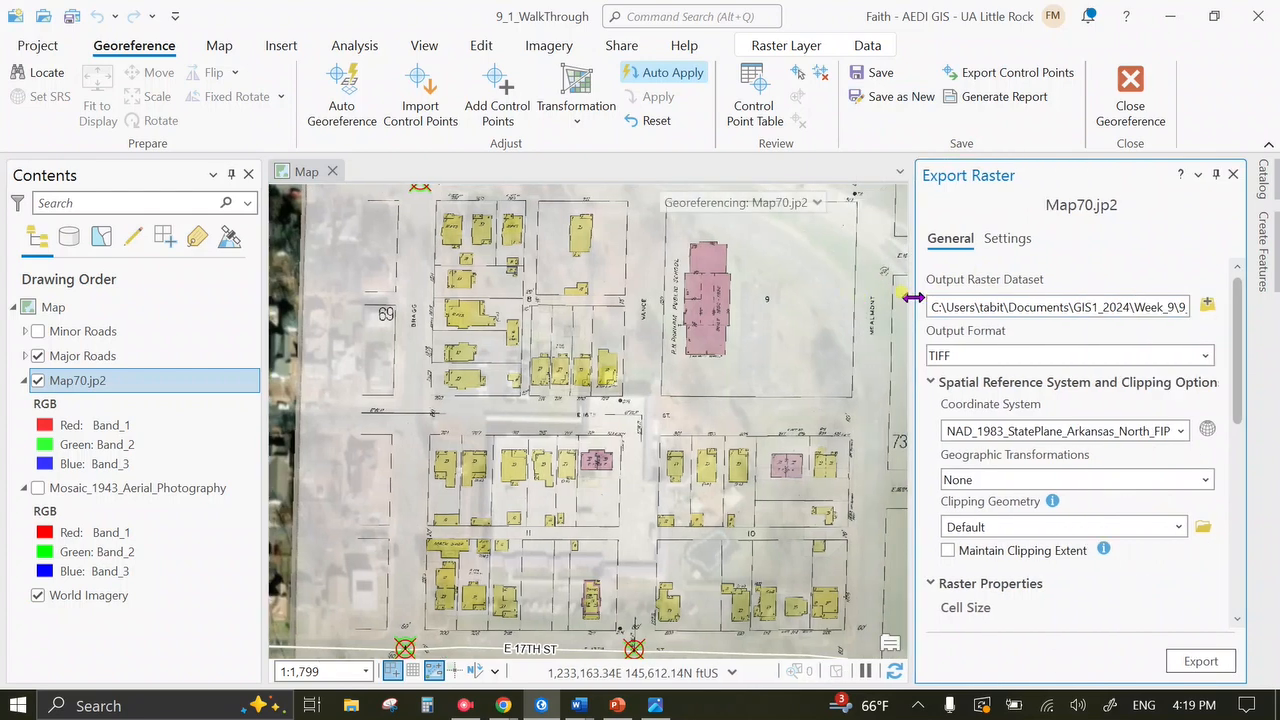
pyautogui.click(1208, 358)
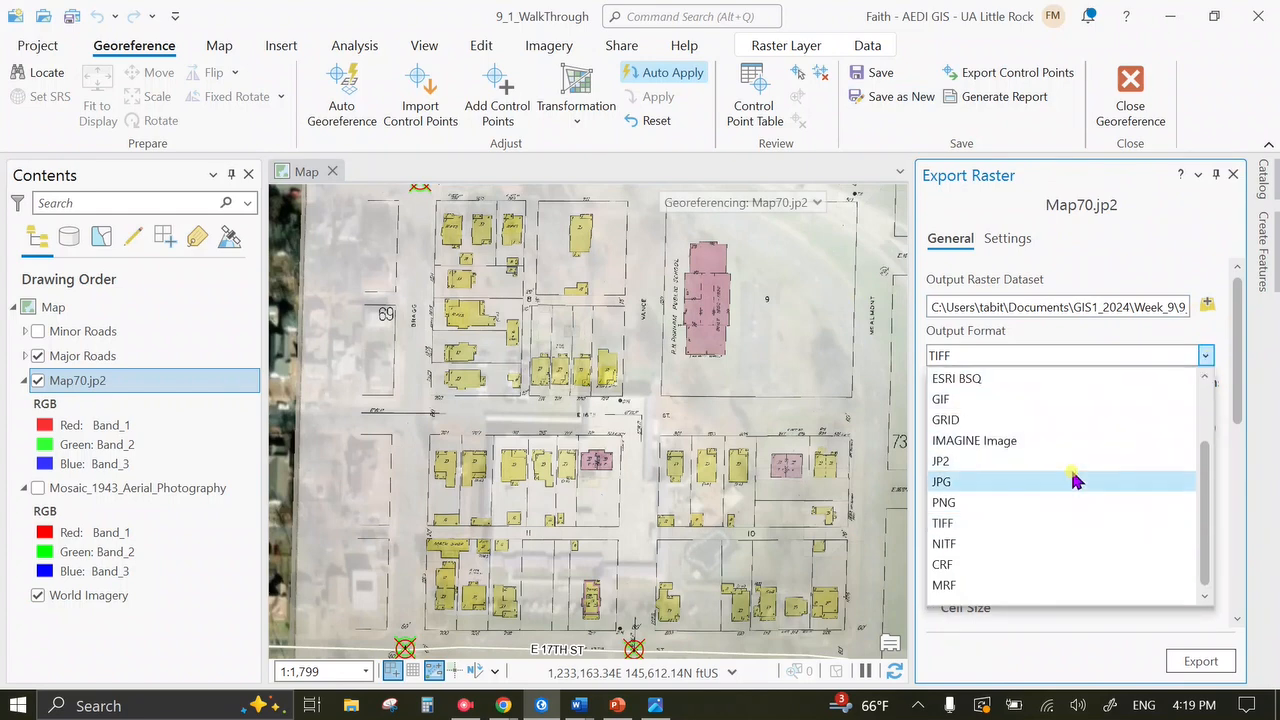
pyautogui.click(1008, 525)
# Set the output to Map70_georeferenced in Desktop > GIS1_2024 > Week_9 > 9_1_SanbornMaps.
pyautogui.click(1204, 306)
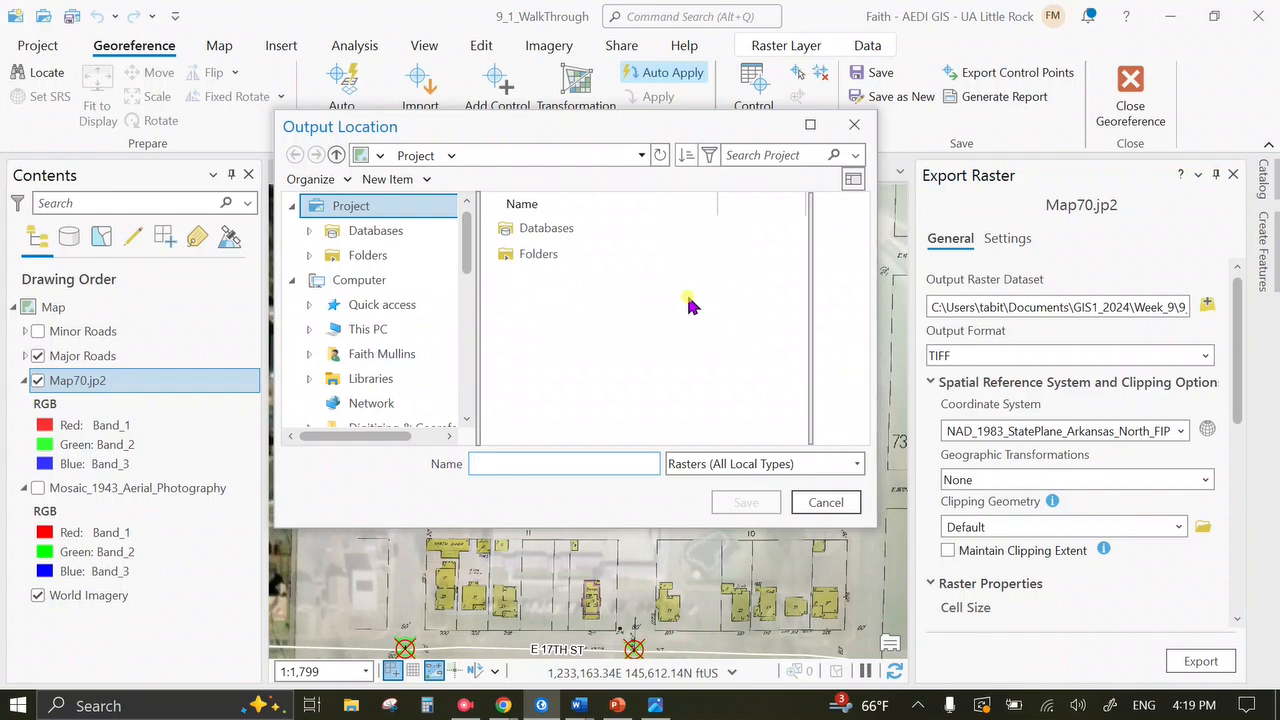
pyautogui.click(366, 330)
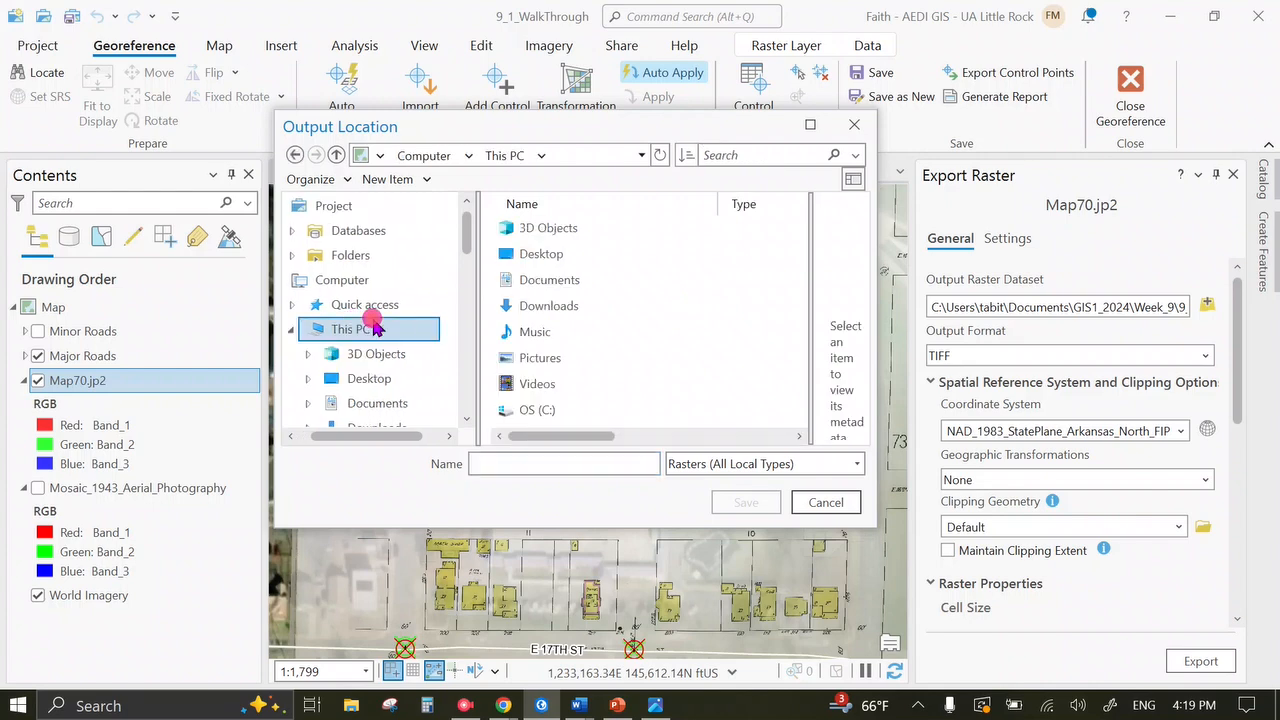
pyautogui.doubleClick(566, 254)
pyautogui.scroll(-1, 584, 350)
pyautogui.scroll(1, 582, 343)
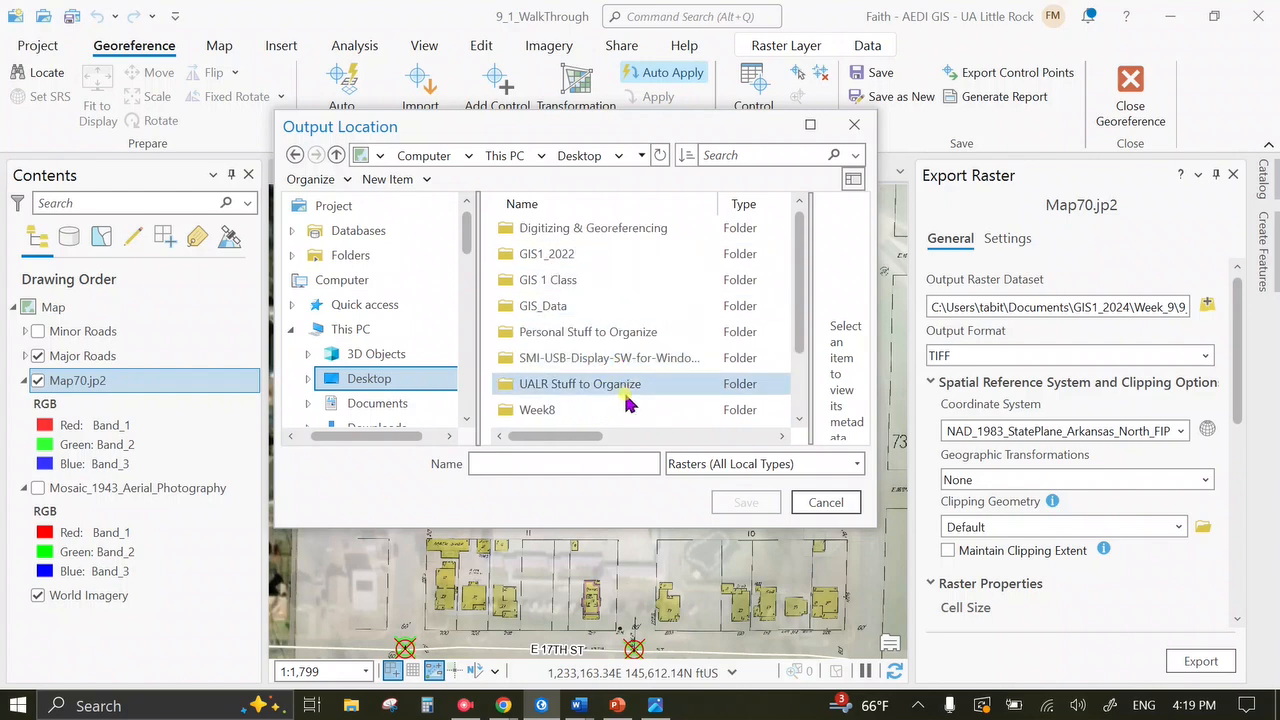
pyautogui.scroll(-1, 620, 385)
pyautogui.doubleClick(614, 388)
pyautogui.scroll(-1, 586, 337)
pyautogui.doubleClick(591, 377)
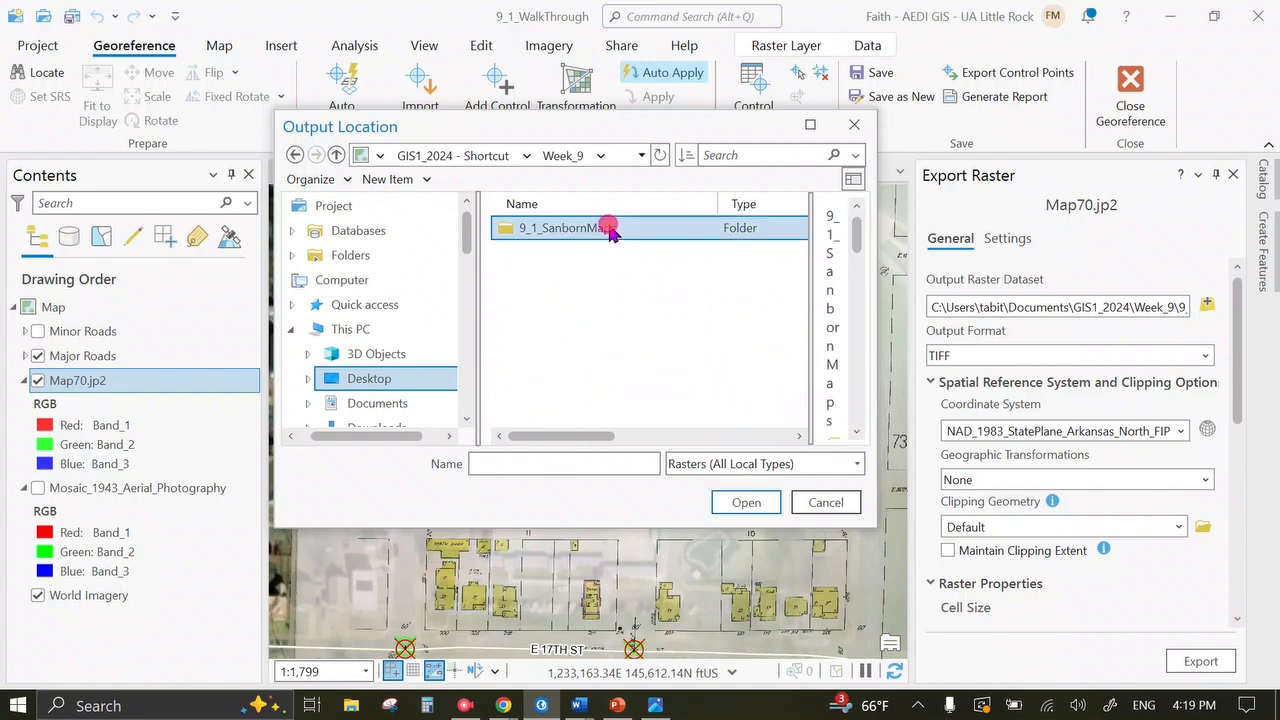
pyautogui.doubleClick(606, 227)
pyautogui.click(612, 306)
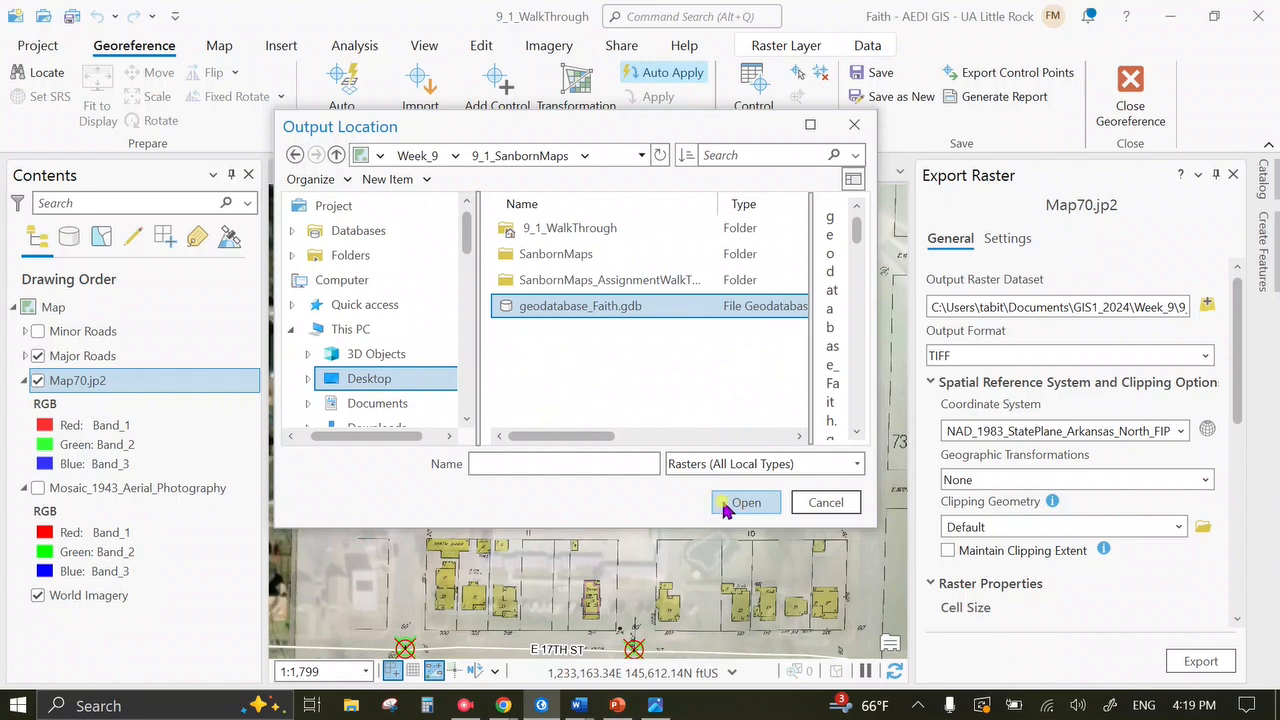
pyautogui.click(617, 469)
pyautogui.write('Map70_georeferenced')
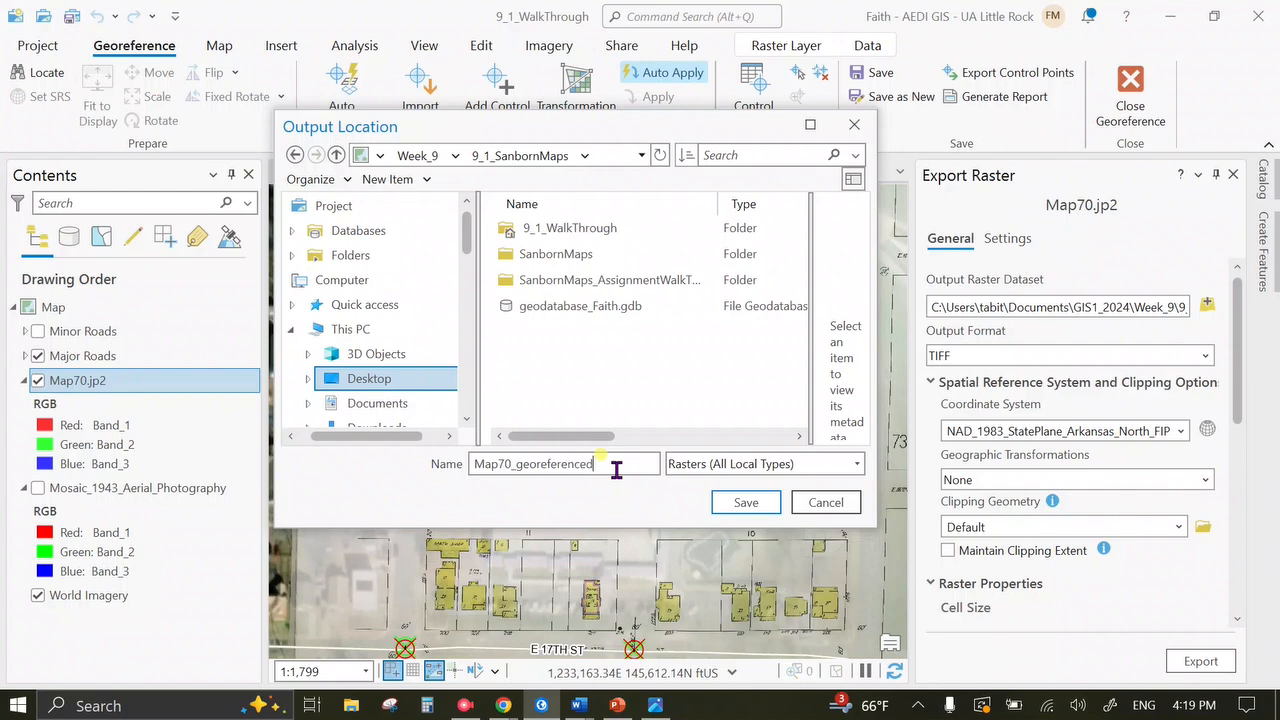
pyautogui.press('Return')
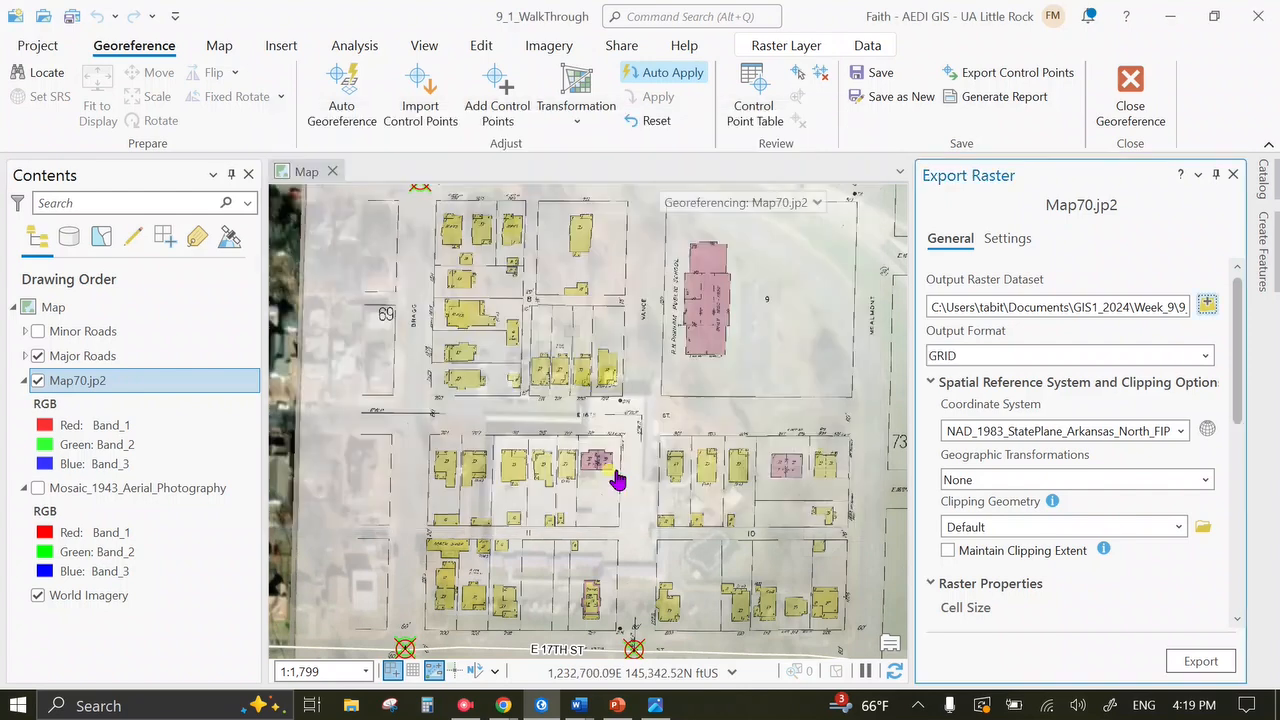
# Confirm TIFF format with compression None, export, and dismiss the success message.
pyautogui.click(1202, 357)
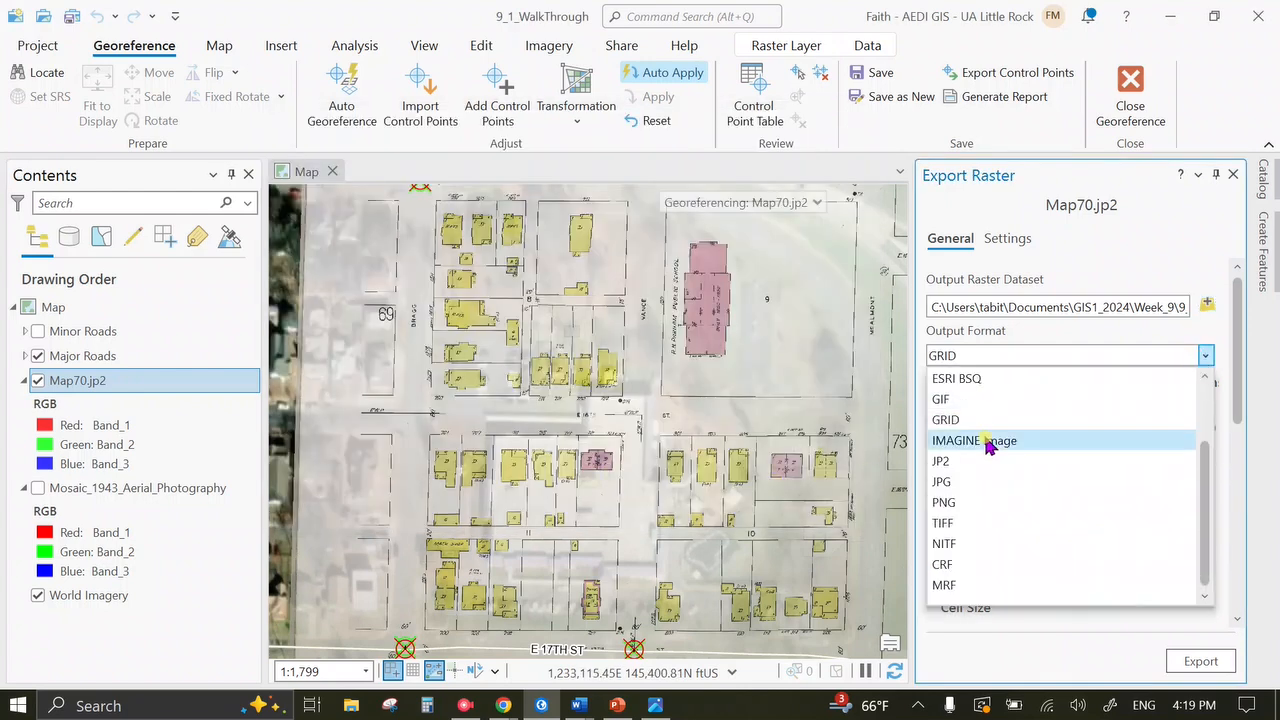
pyautogui.click(997, 523)
pyautogui.scroll(-2, 1120, 595)
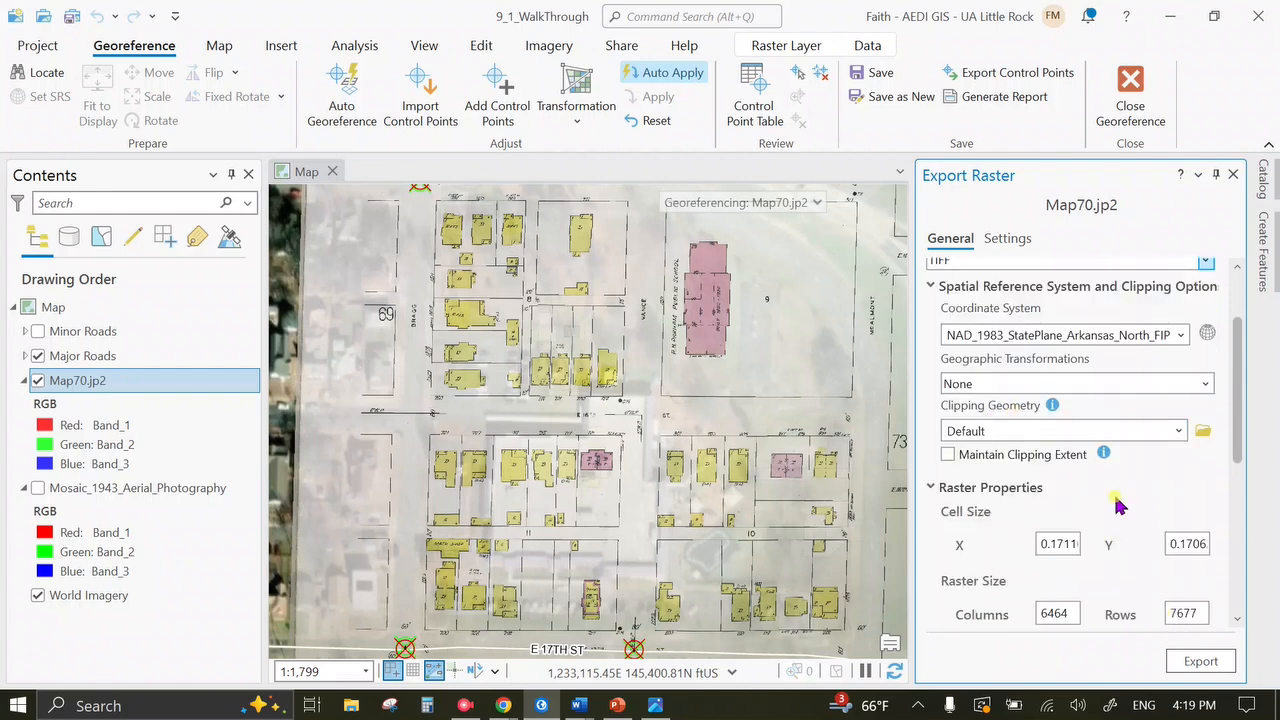
pyautogui.scroll(-1, 1130, 500)
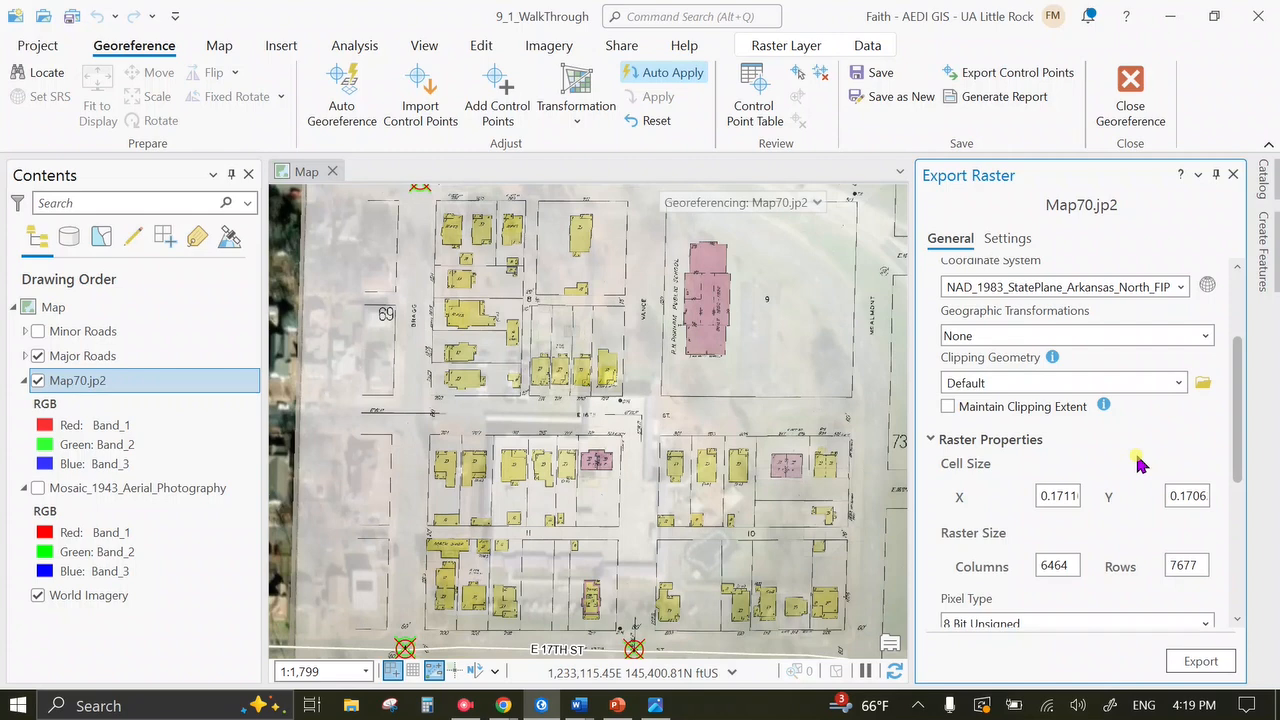
pyautogui.scroll(-6, 1140, 463)
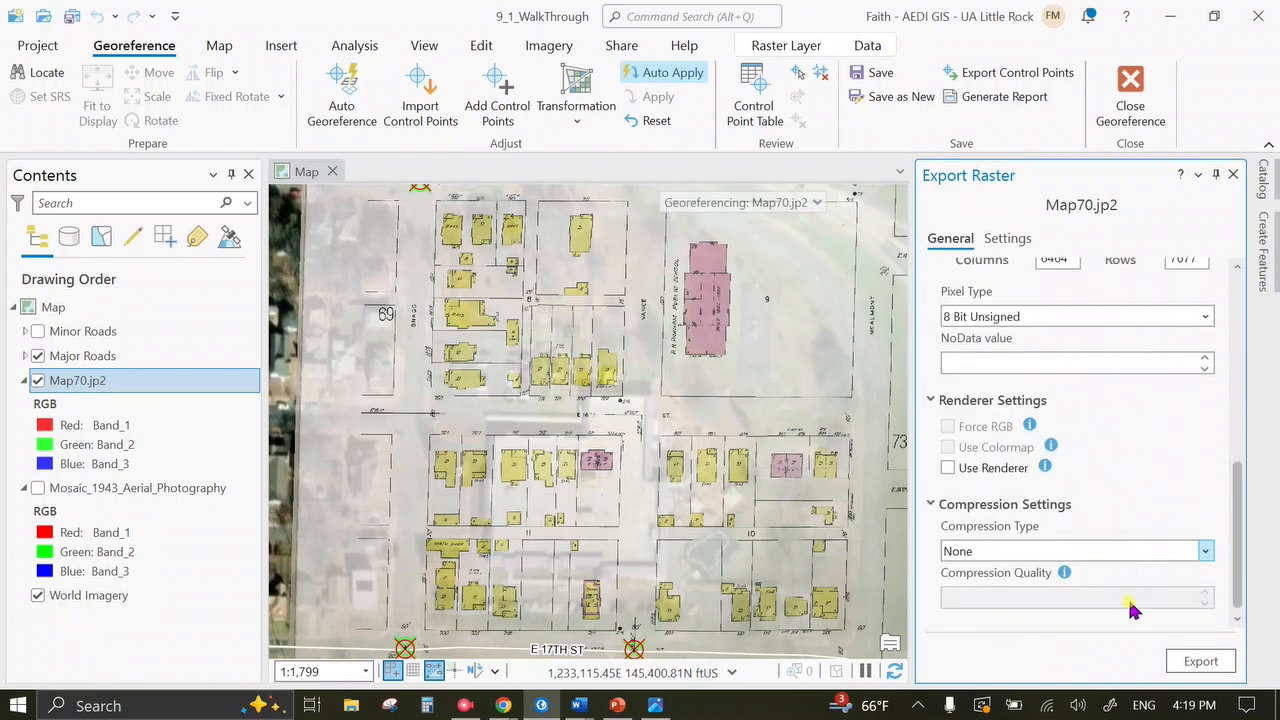
pyautogui.click(1205, 552)
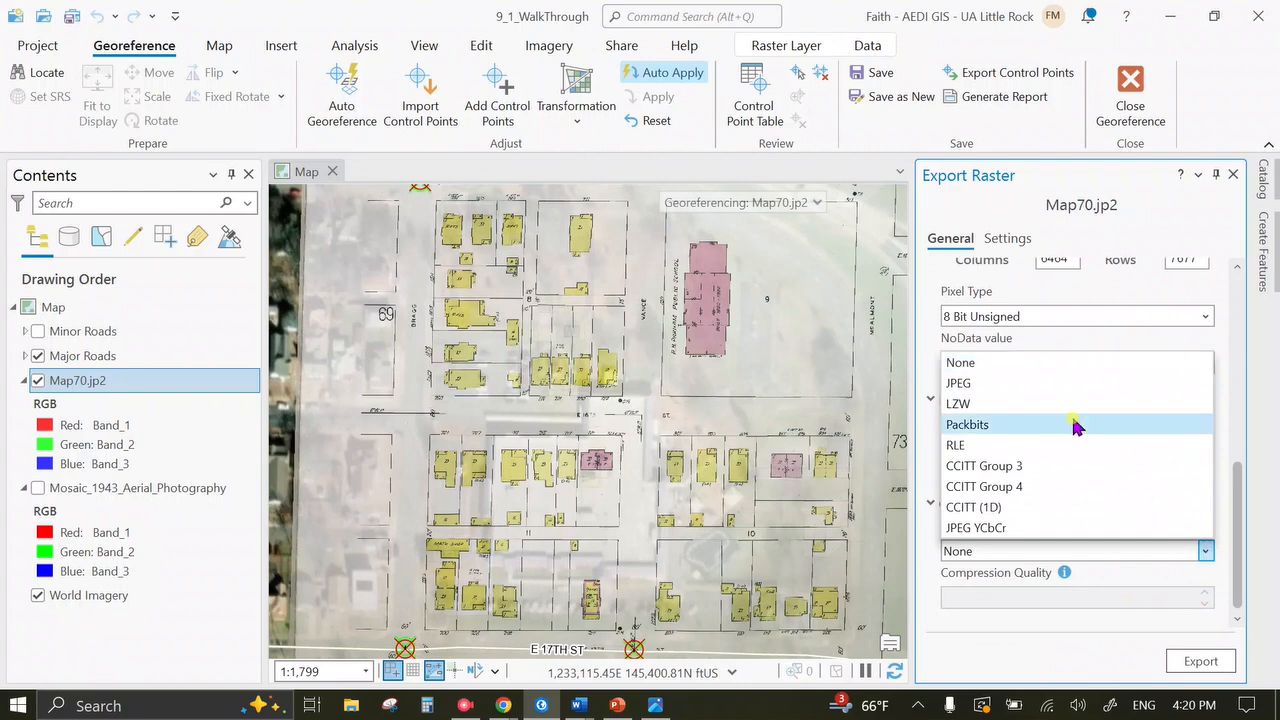
pyautogui.click(1053, 364)
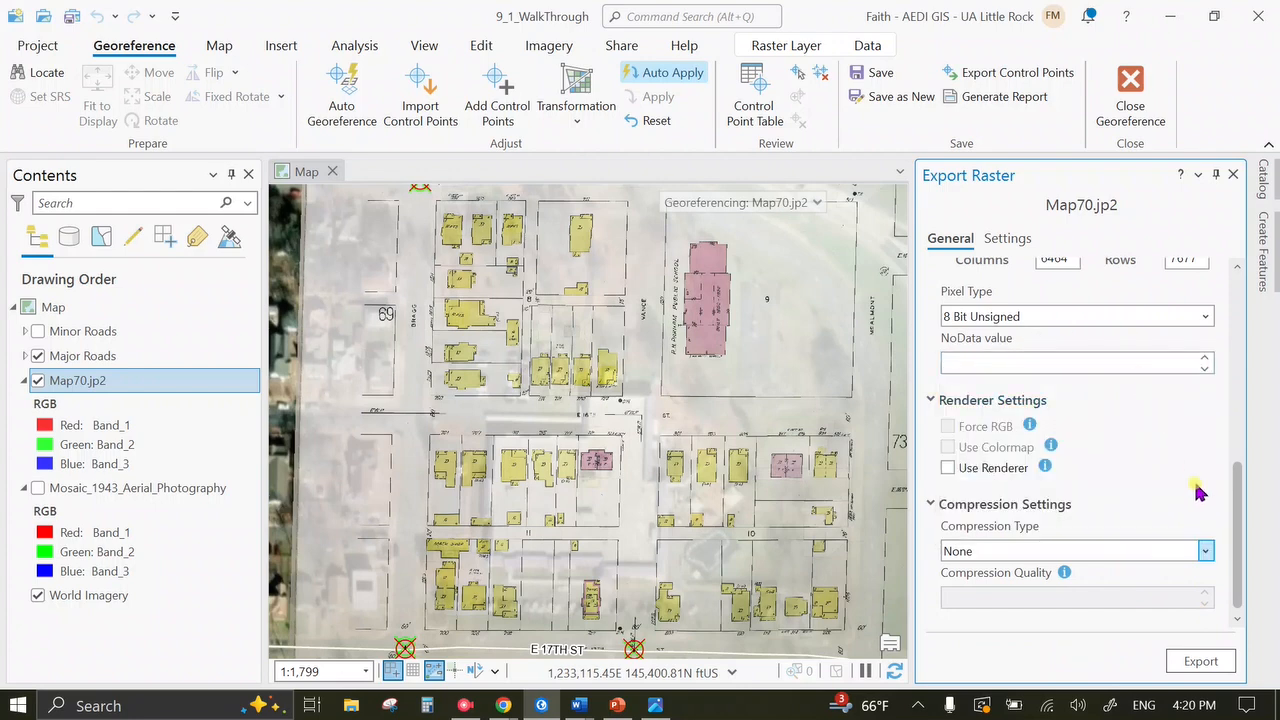
pyautogui.click(1200, 661)
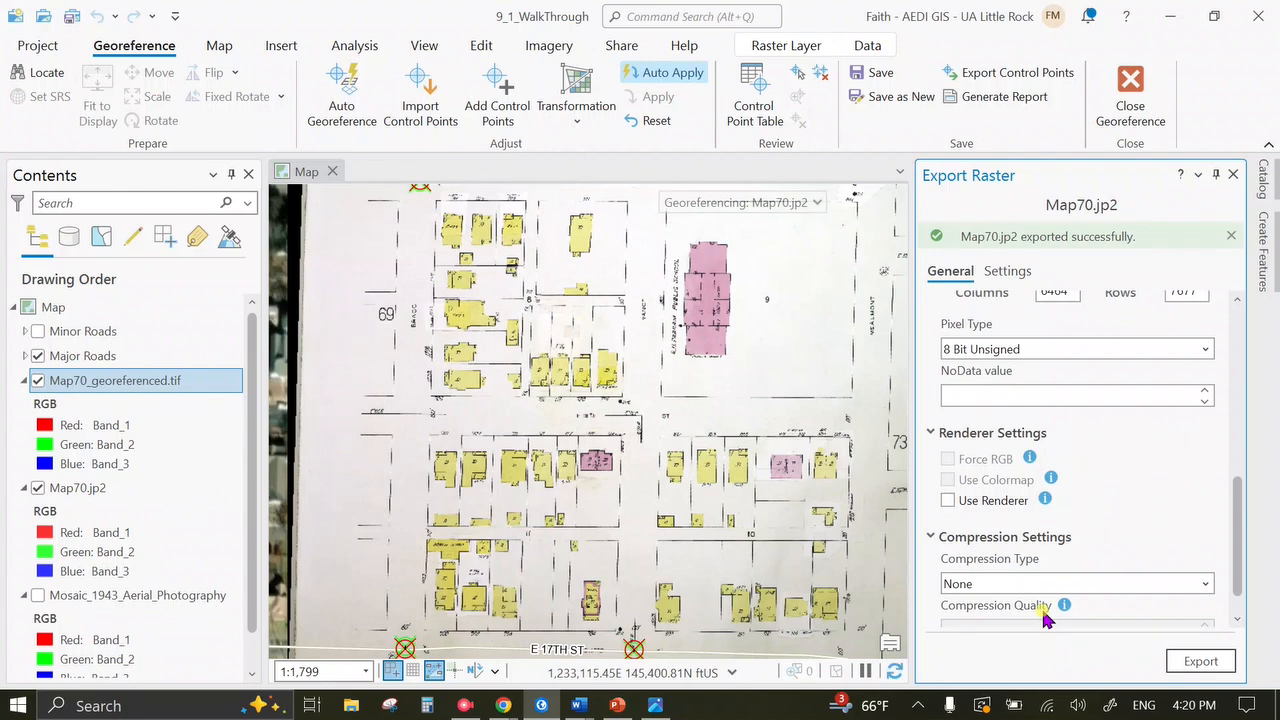
pyautogui.click(1231, 235)
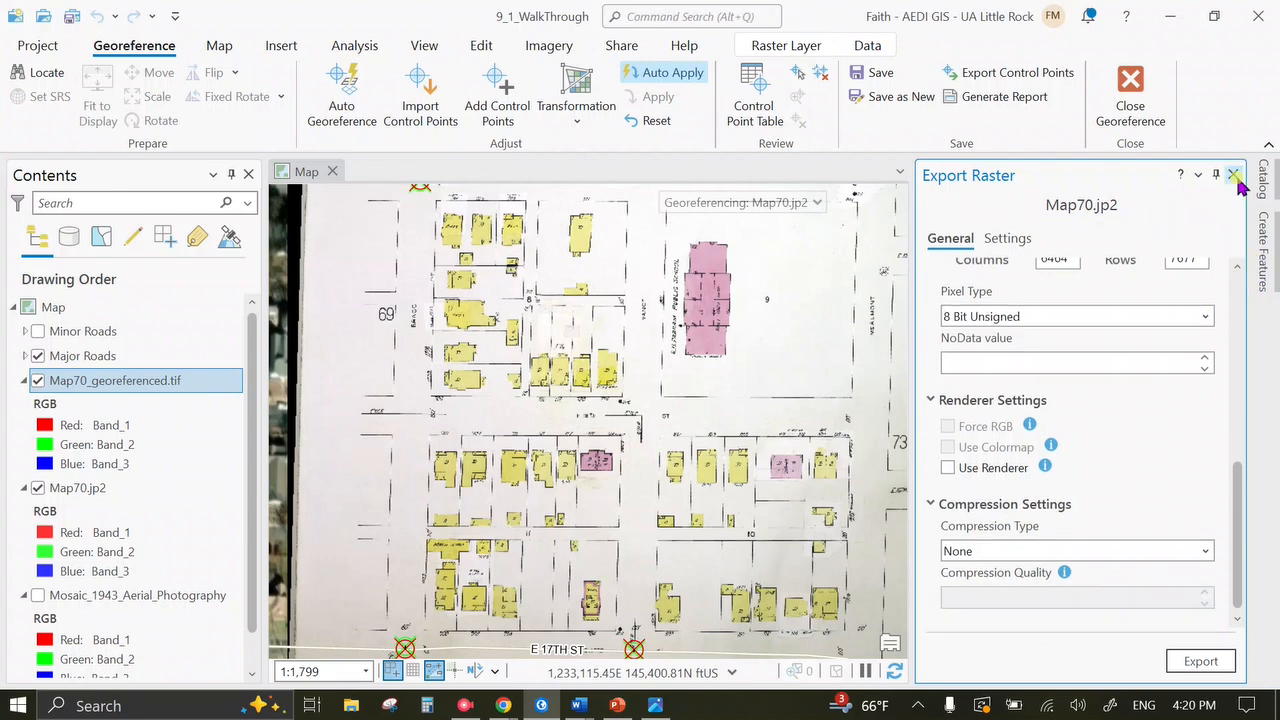
# Close Export Raster, open the Catalog pane, and expand the Folders section.
pyautogui.click(1234, 175)
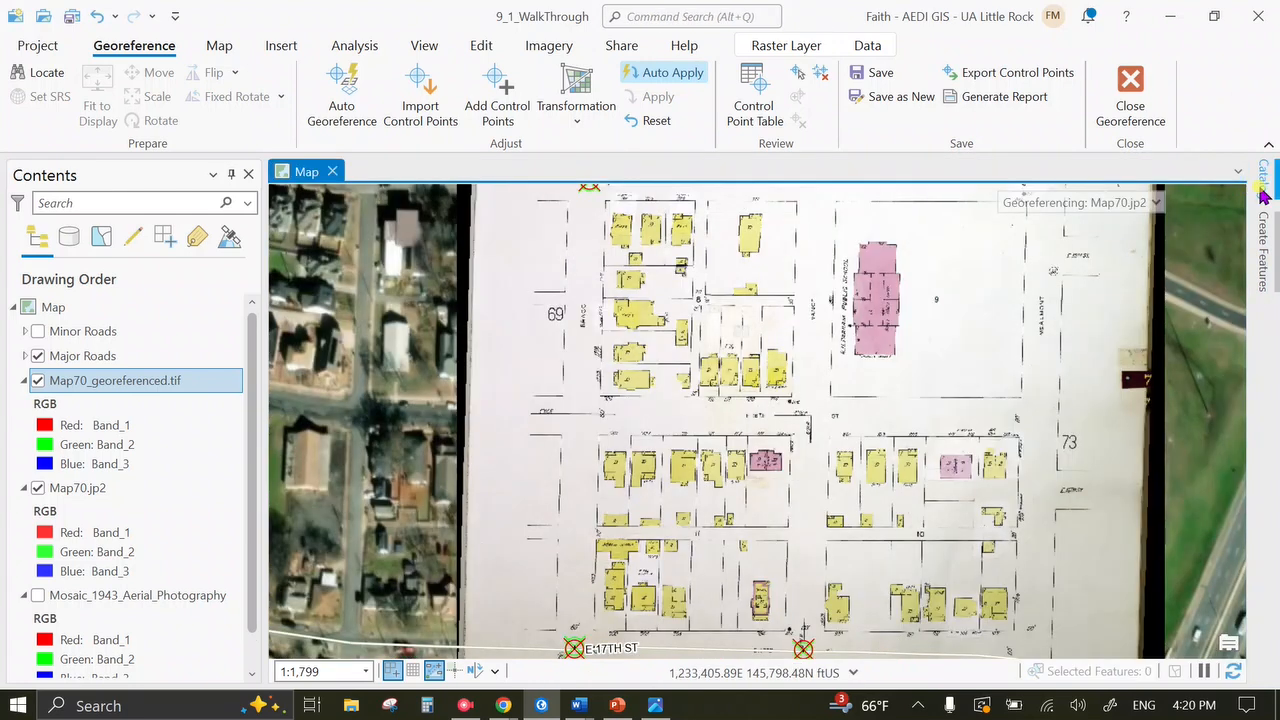
pyautogui.click(1261, 189)
pyautogui.click(975, 318)
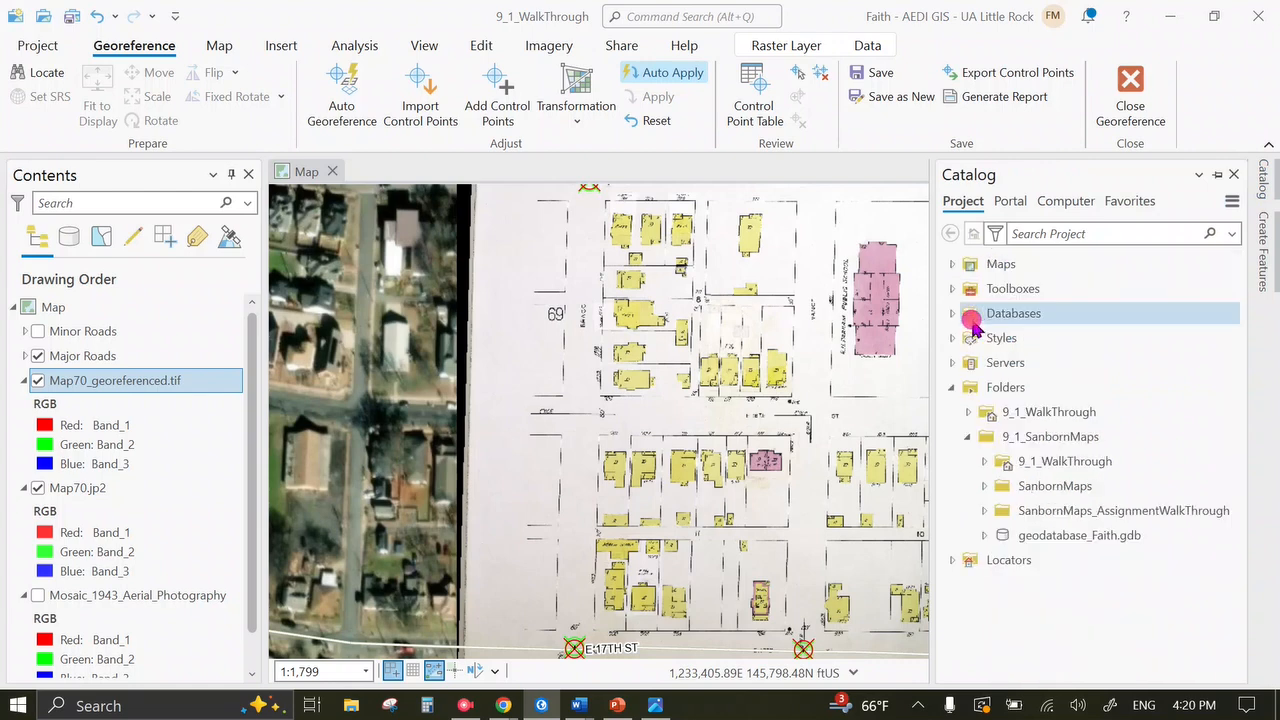
pyautogui.doubleClick(978, 392)
pyautogui.click(953, 390)
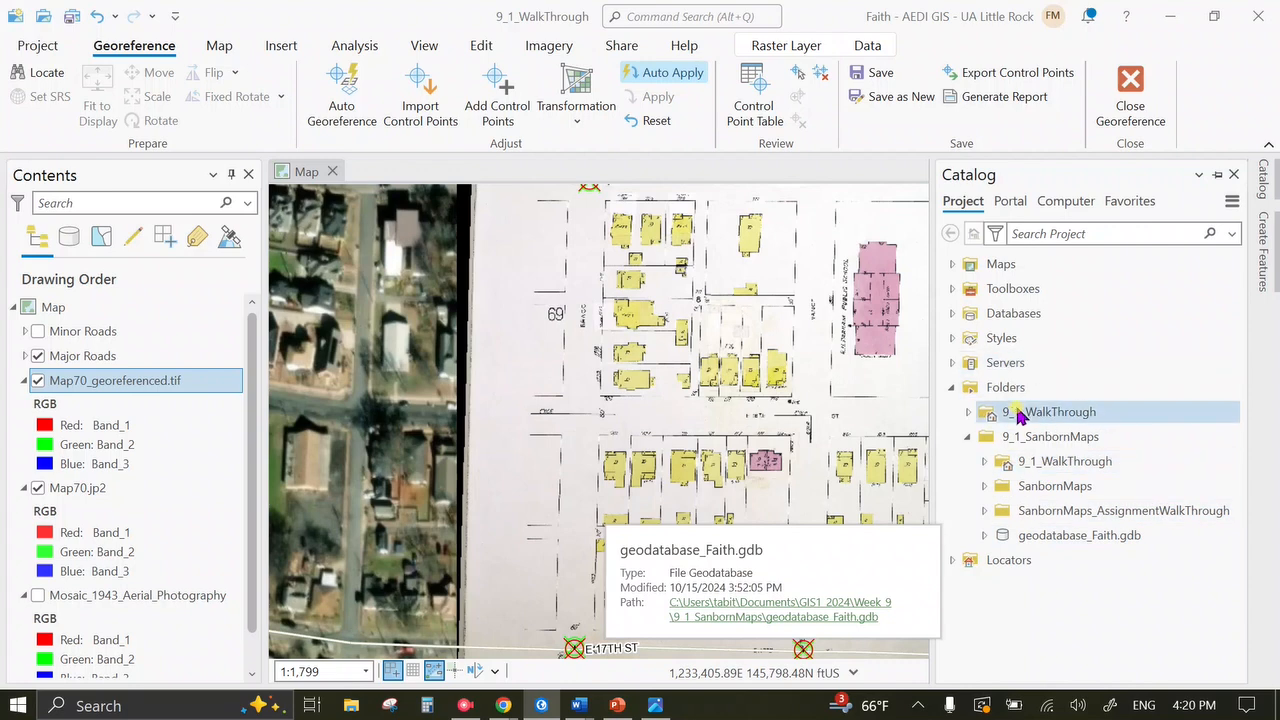
# Refresh the geodatabase_Faith.gdb listing in the Catalog.
pyautogui.rightClick(1061, 544)
pyautogui.click(1109, 602)
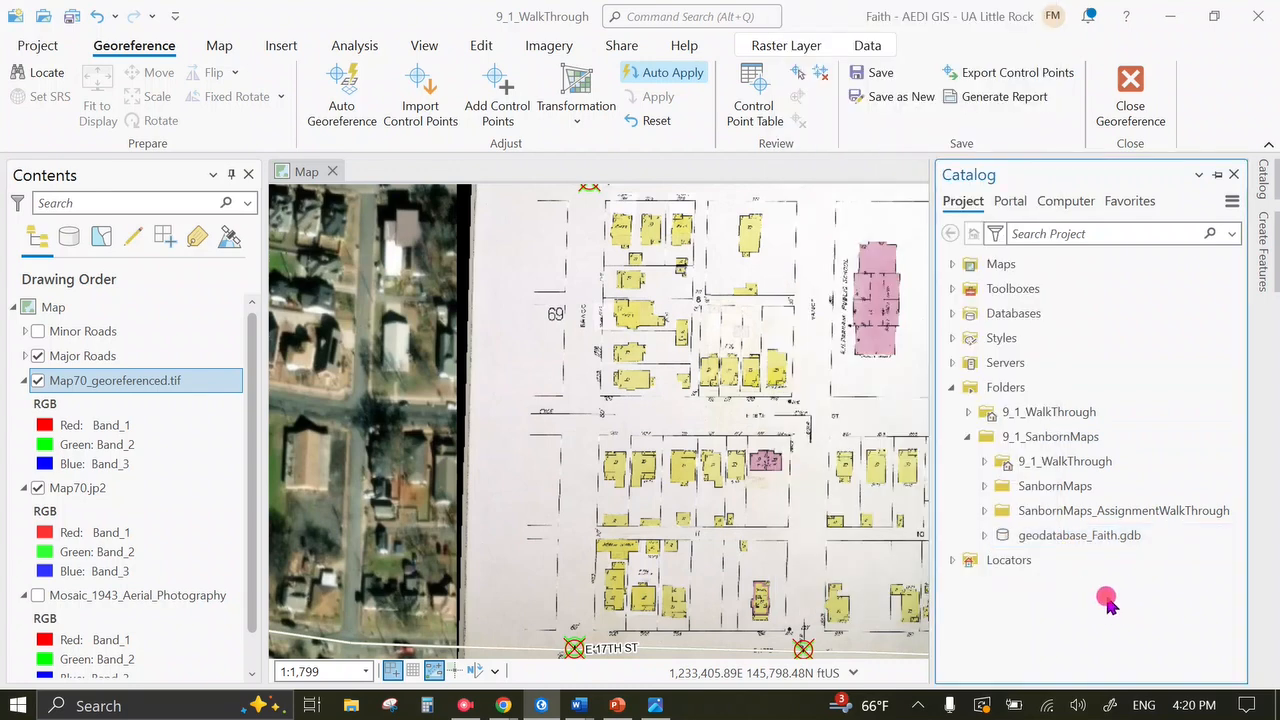
pyautogui.rightClick(1063, 540)
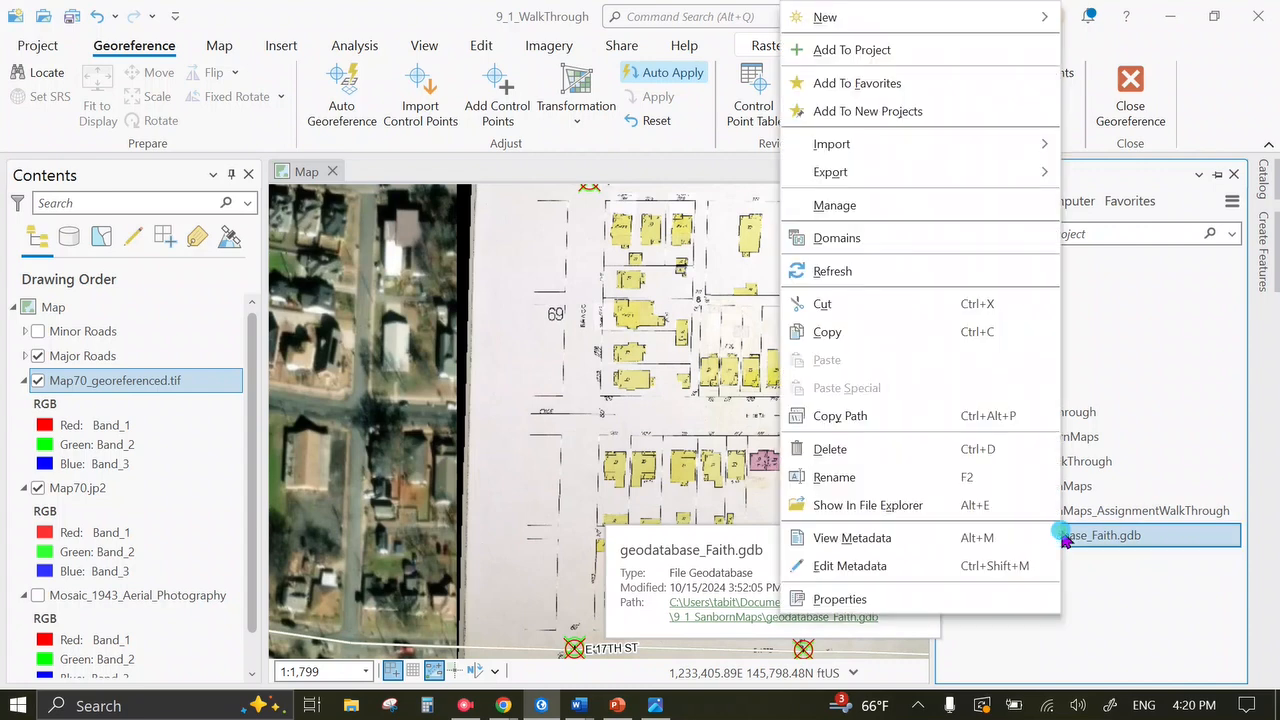
pyautogui.click(872, 288)
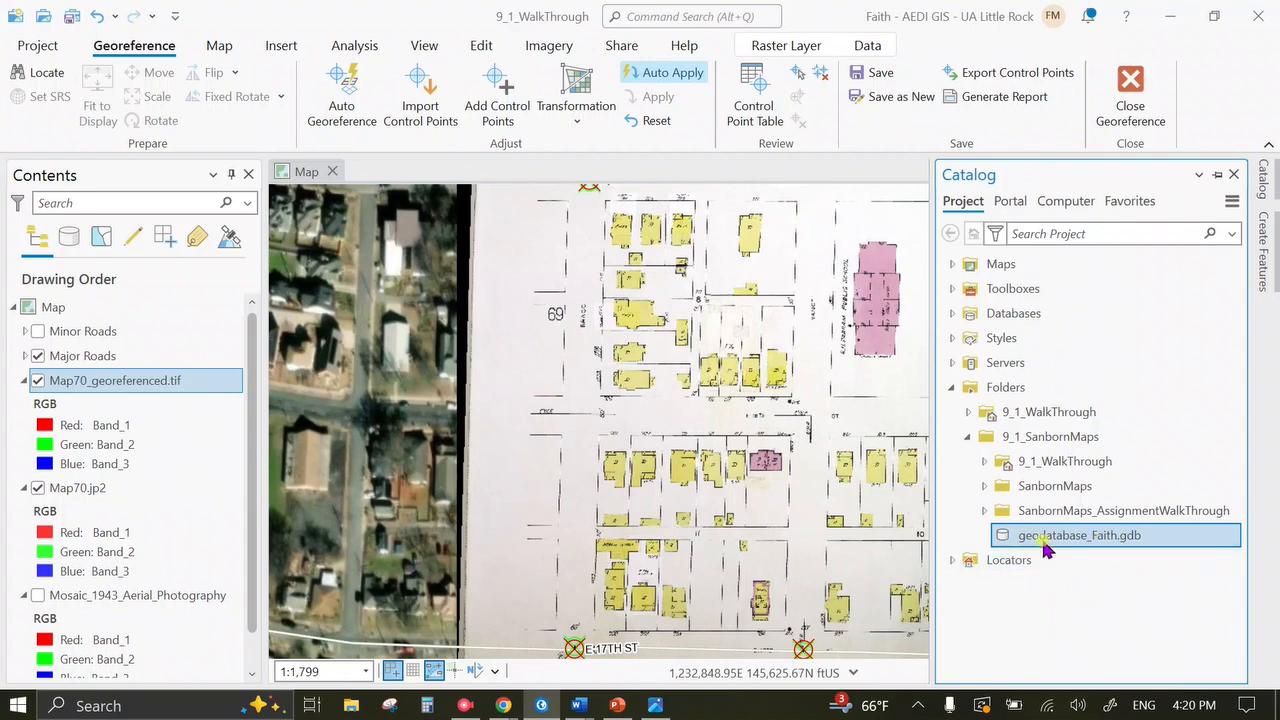
pyautogui.click(982, 512)
pyautogui.click(982, 512)
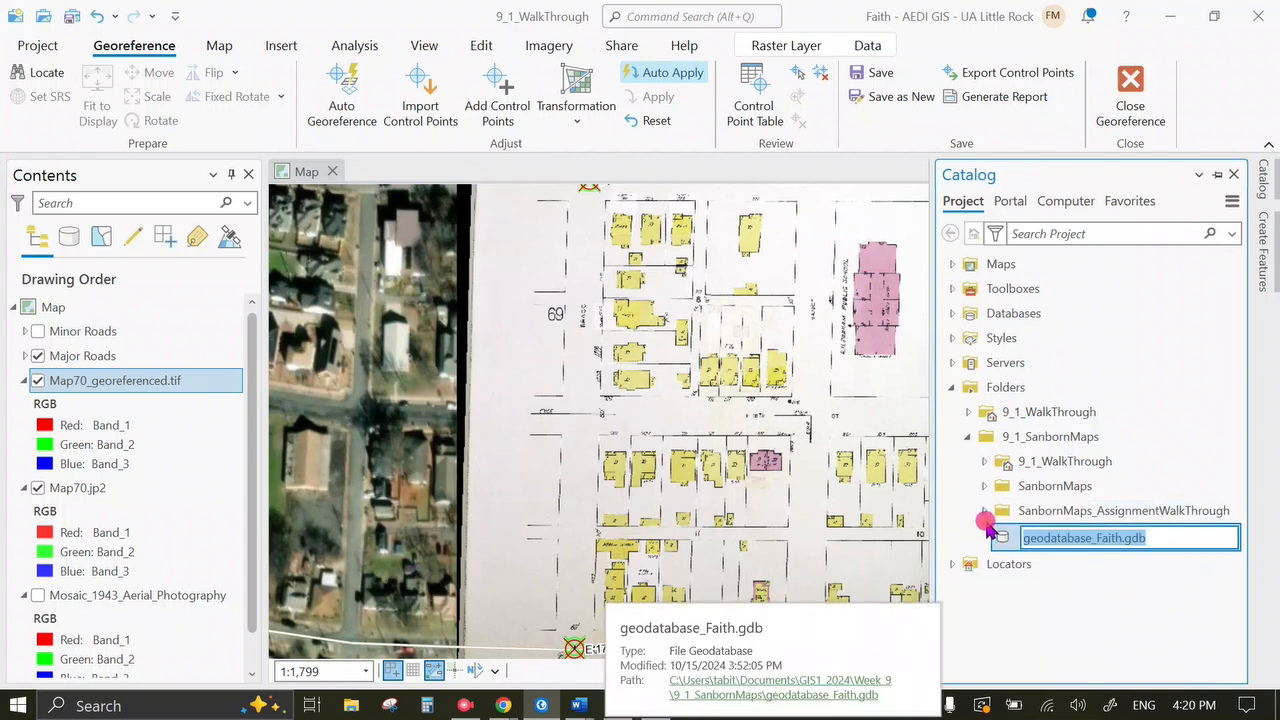
pyautogui.click(1050, 540)
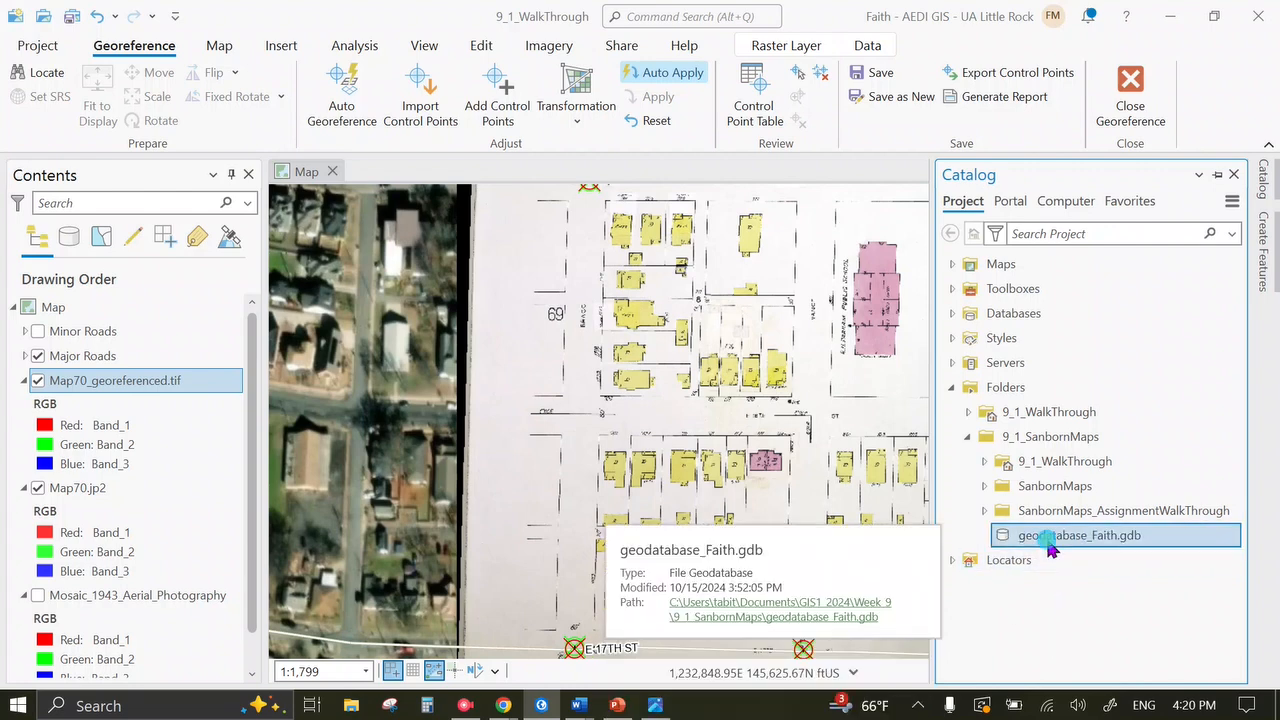
pyautogui.rightClick(1050, 545)
pyautogui.click(1088, 461)
pyautogui.click(1077, 533)
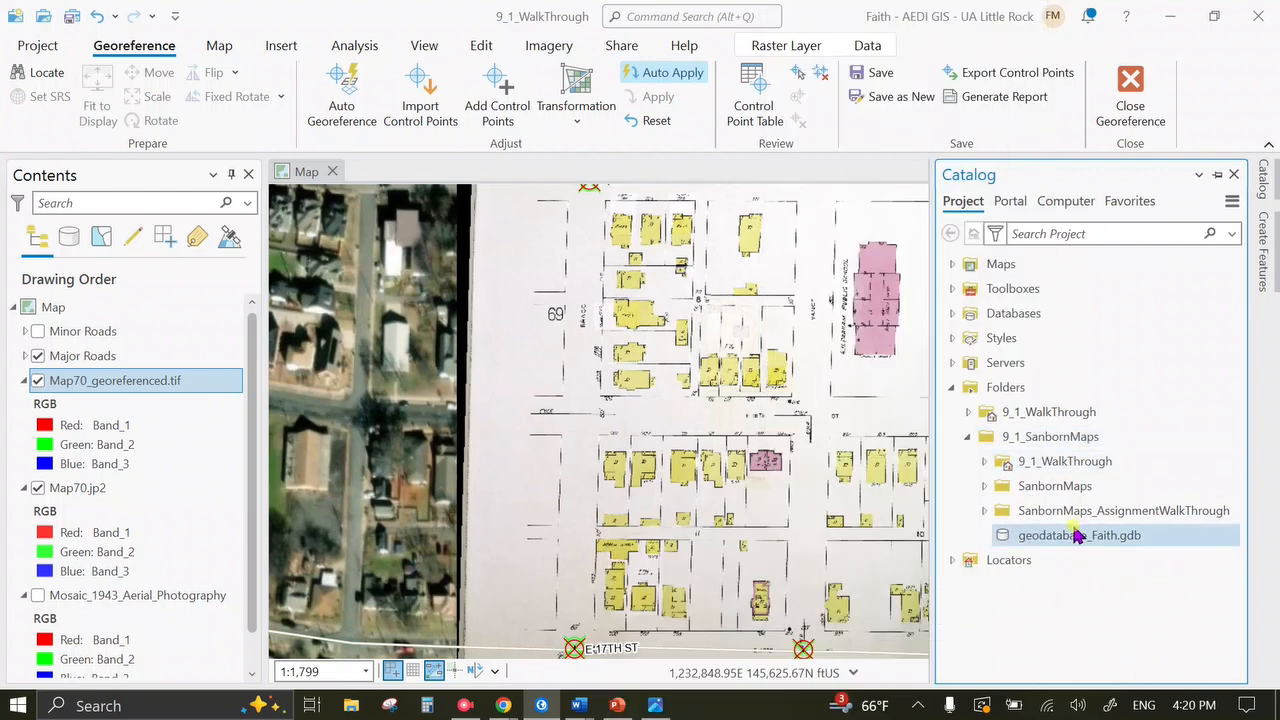
pyautogui.rightClick(1066, 534)
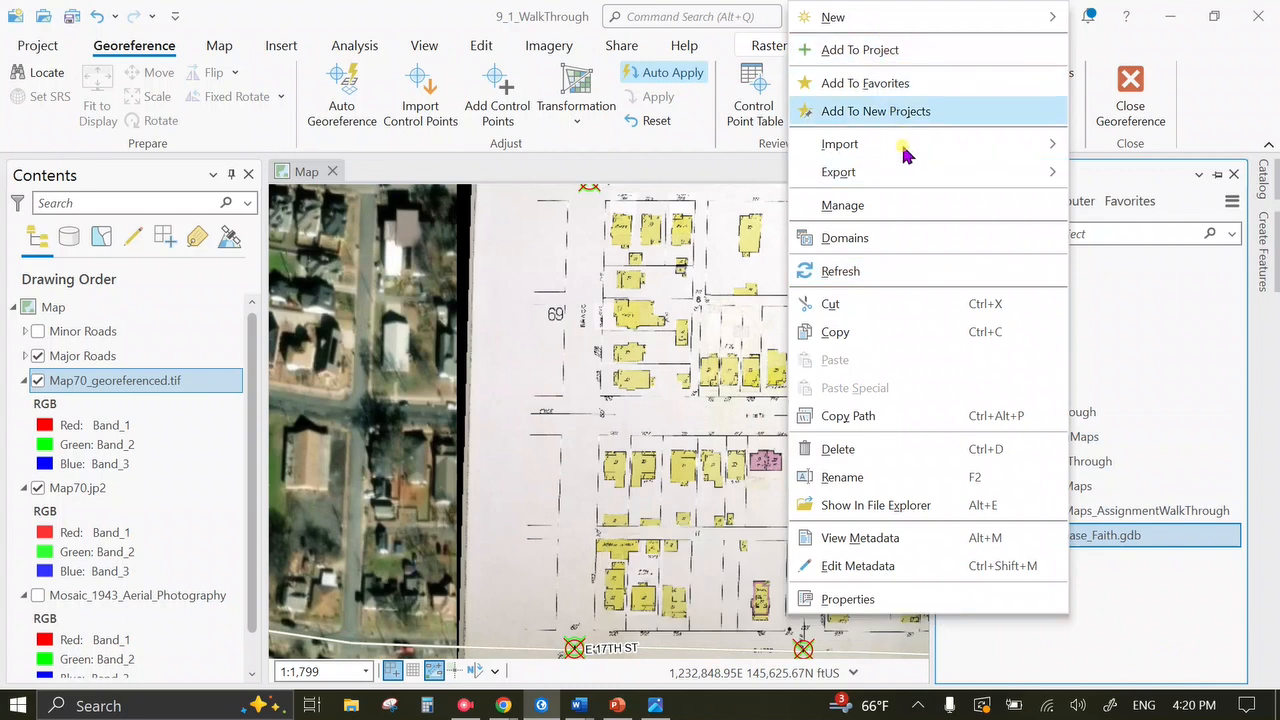
pyautogui.click(894, 271)
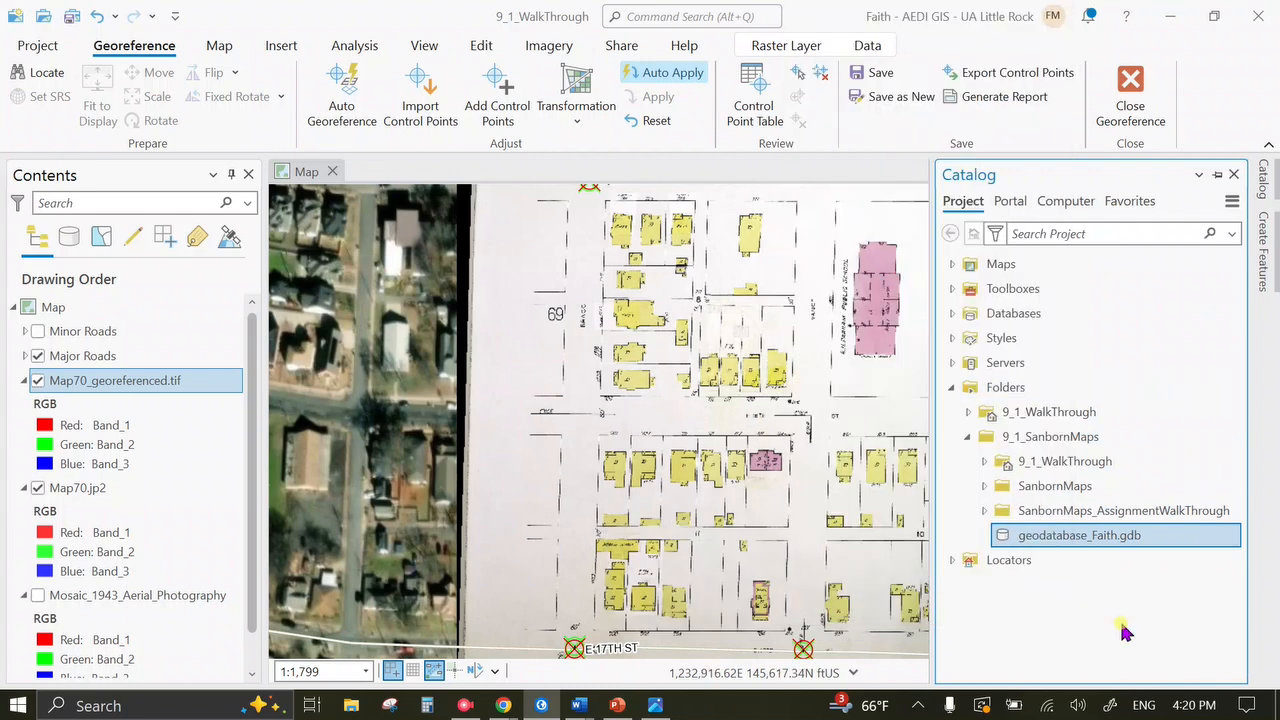
# Refresh the 9_1_SanbornMaps folder so Map70_georeferenced.tif appears.
pyautogui.click(983, 487)
pyautogui.click(983, 487)
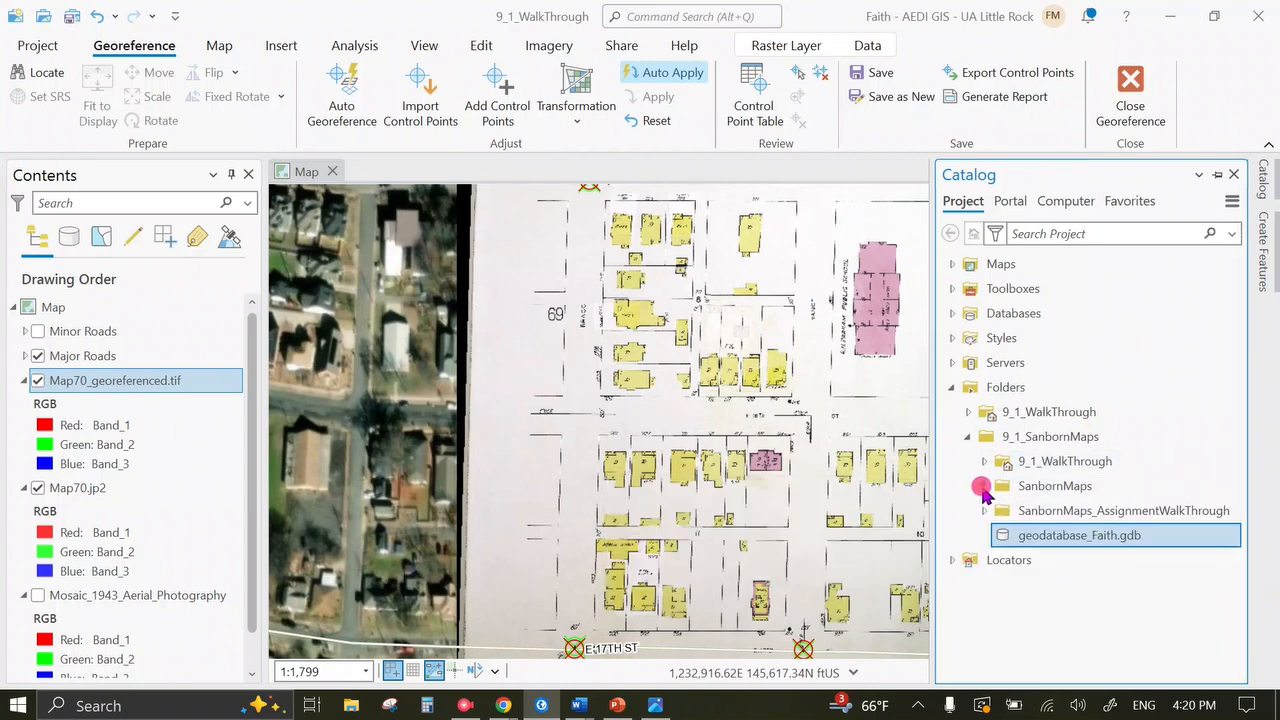
pyautogui.rightClick(1066, 440)
pyautogui.click(868, 171)
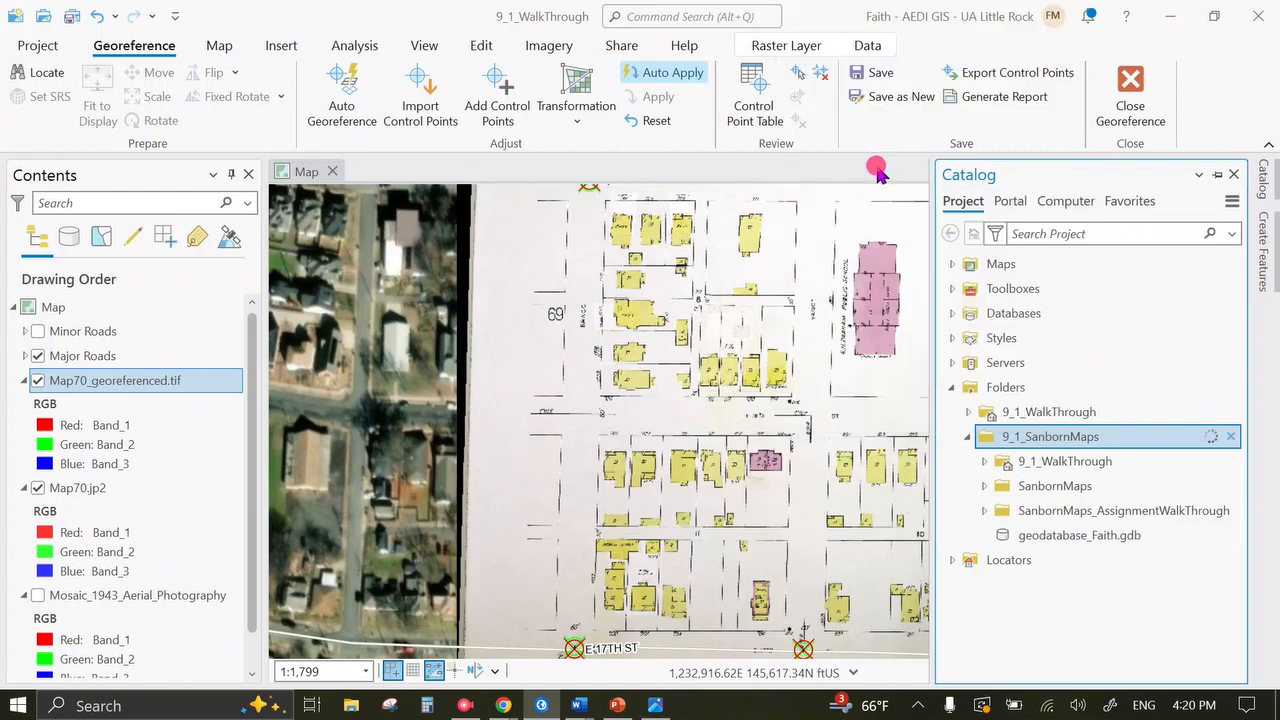
pyautogui.moveTo(1066, 577)
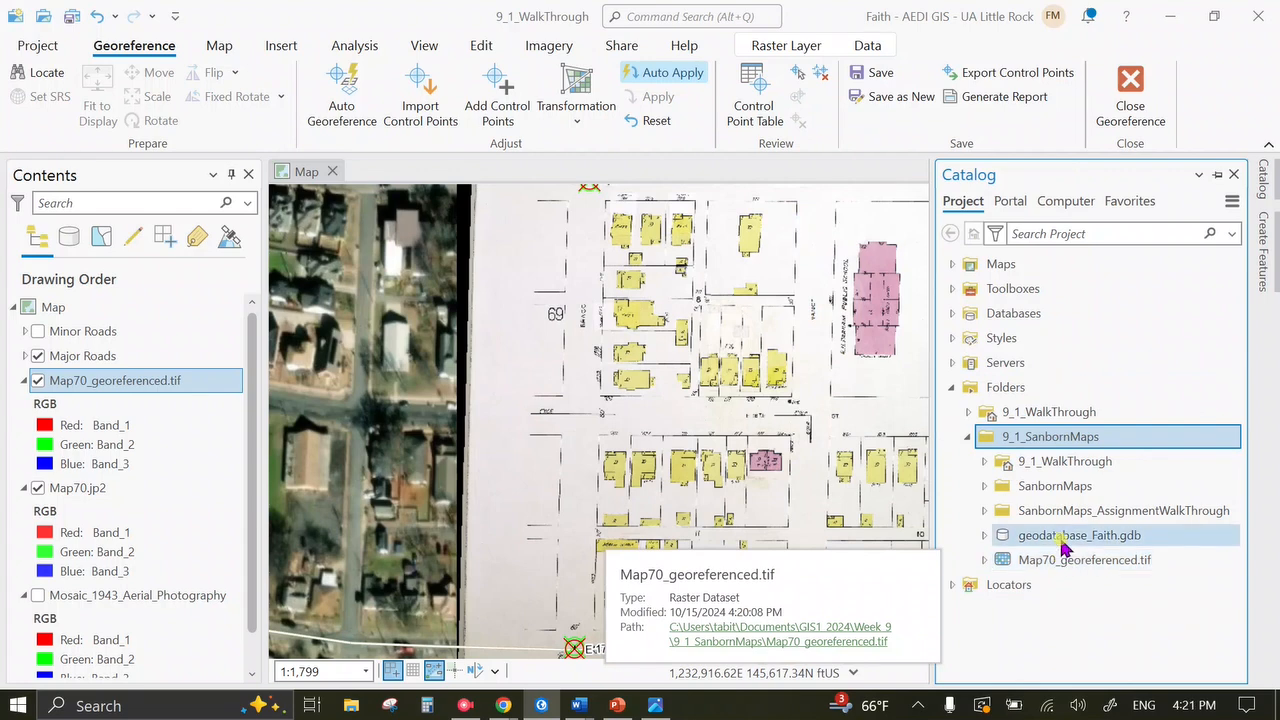
# Reopen Export Raster and set geodatabase_Faith.gdb as the output location.
pyautogui.click(898, 97)
pyautogui.scroll(5, 1137, 440)
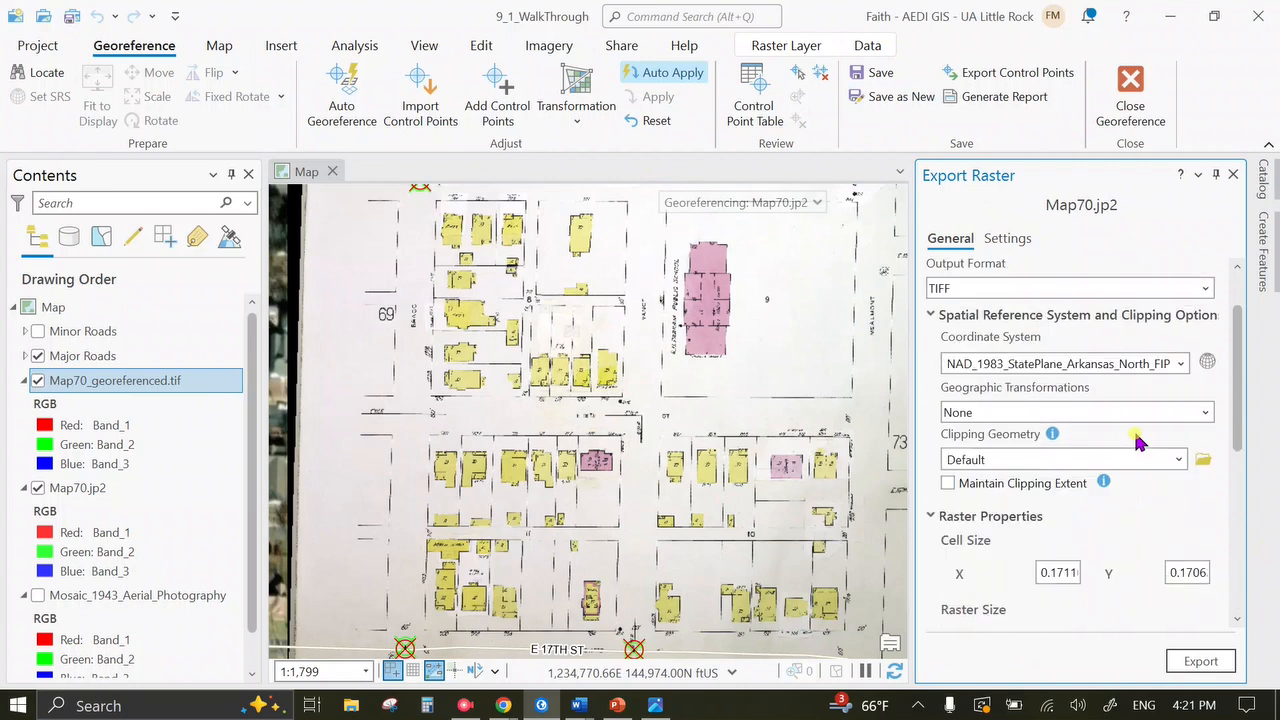
pyautogui.scroll(1, 1137, 440)
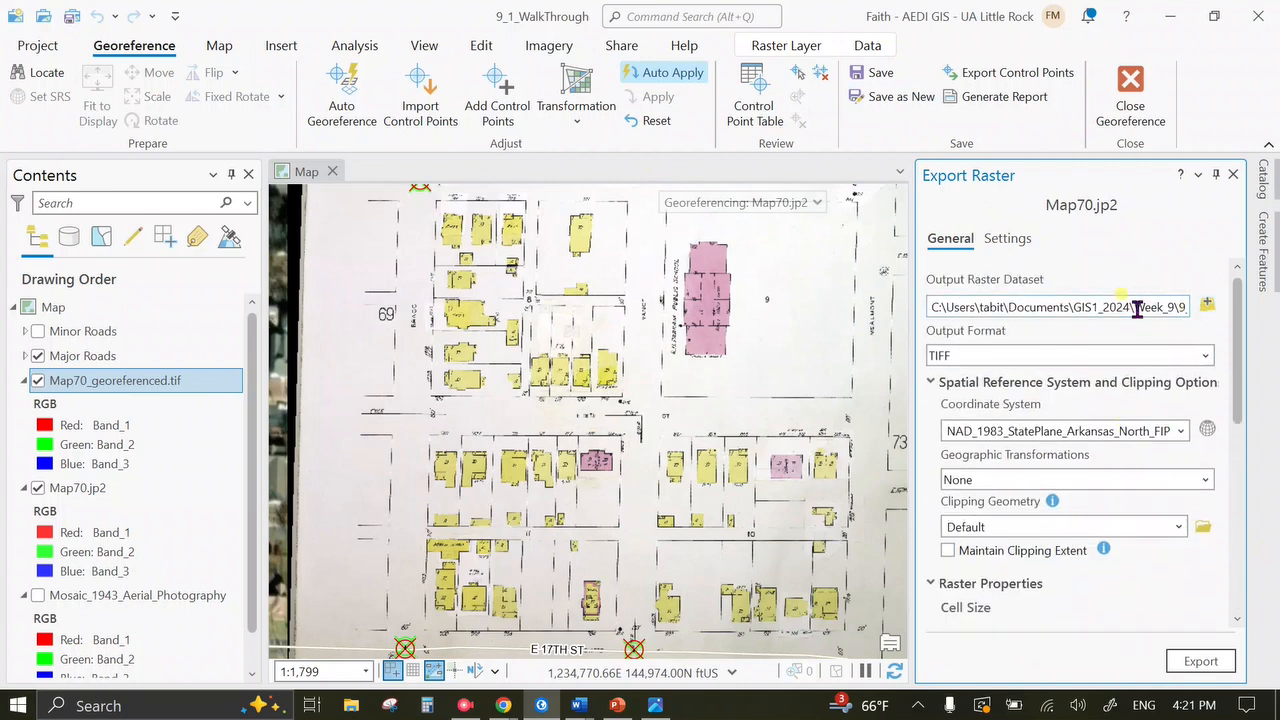
pyautogui.click(1207, 303)
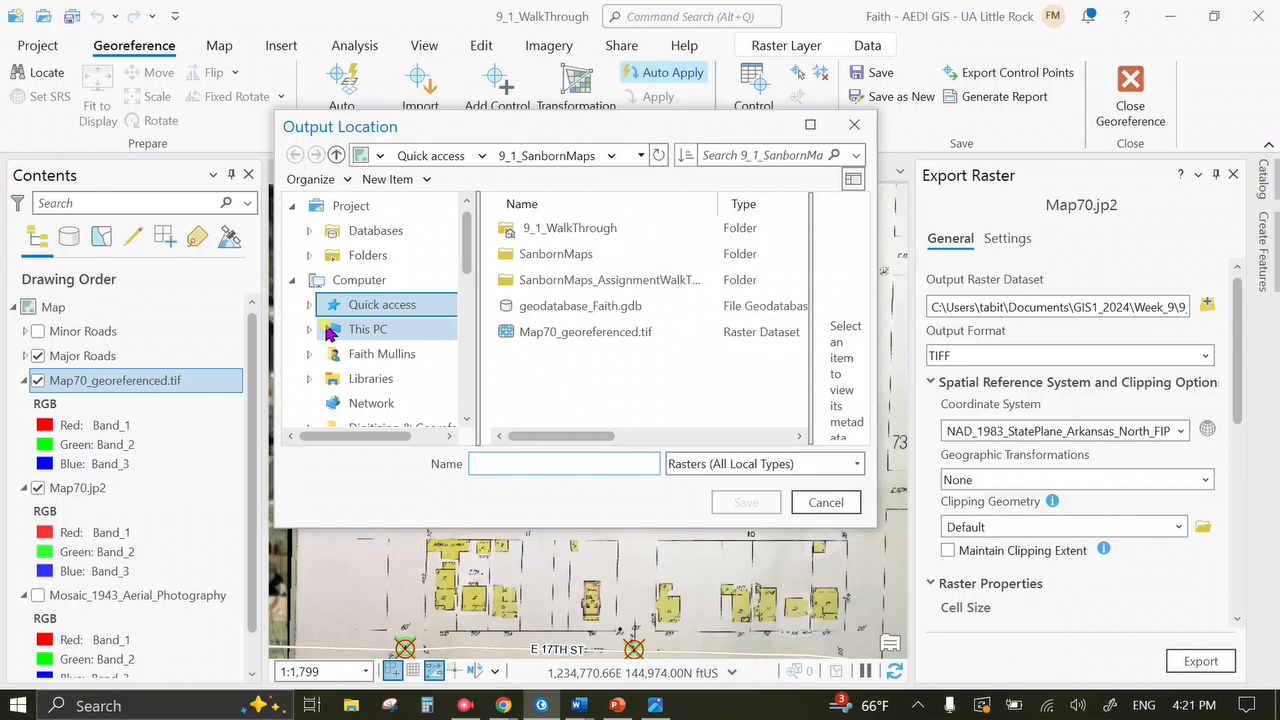
pyautogui.click(585, 316)
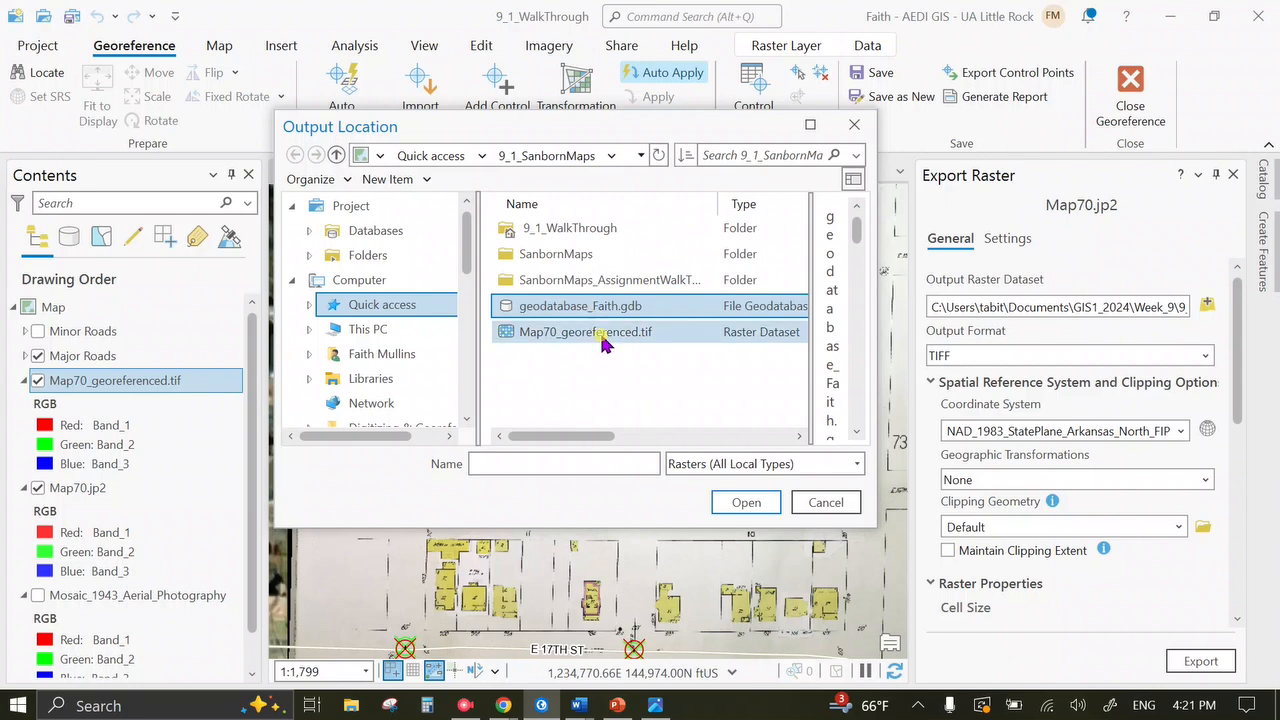
pyautogui.click(731, 502)
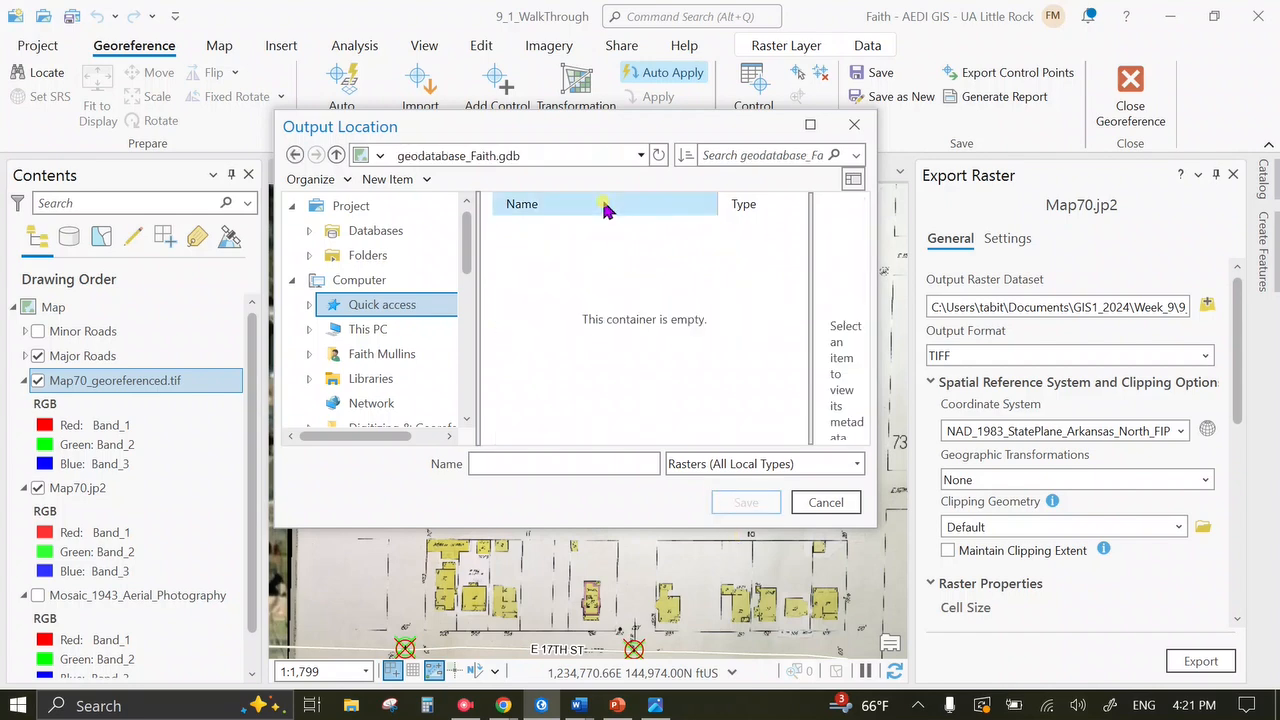
# Export the raster as Map70_georeferenced and remove the Map70_georeferenced.tif layer.
pyautogui.click(488, 463)
pyautogui.write('Map70_georef')
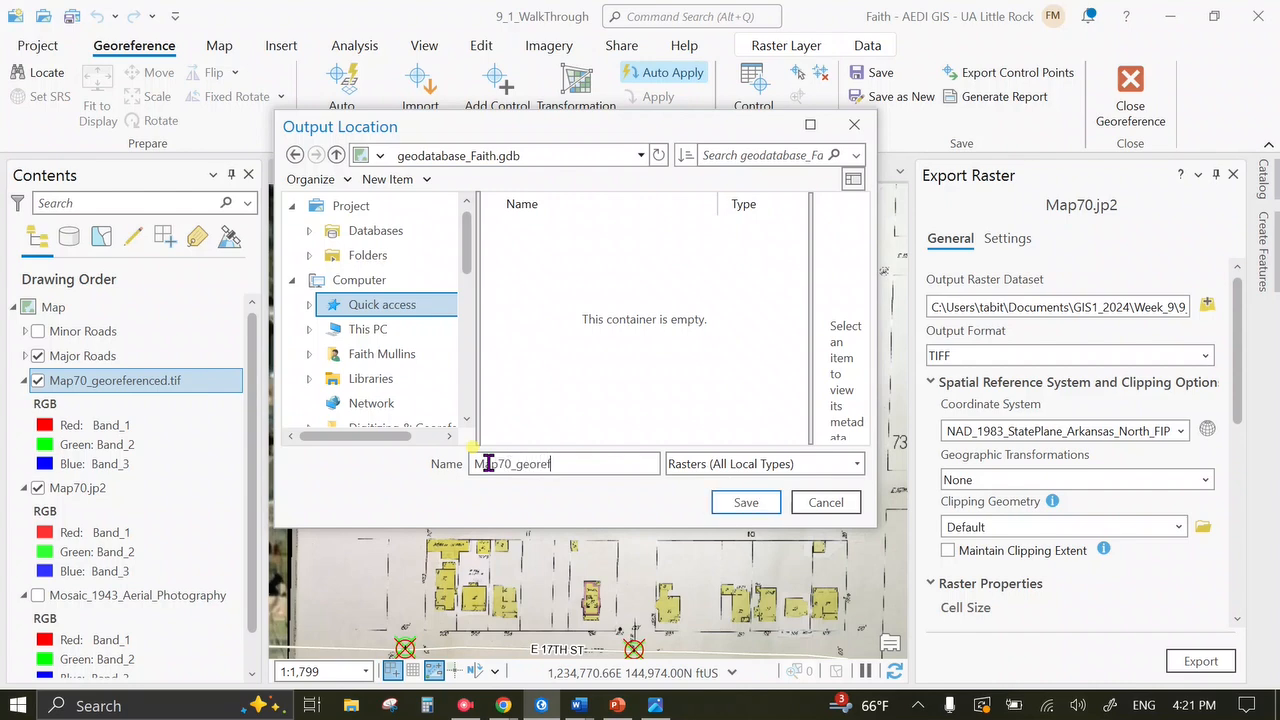
pyautogui.write('erenced')
pyautogui.press('Return')
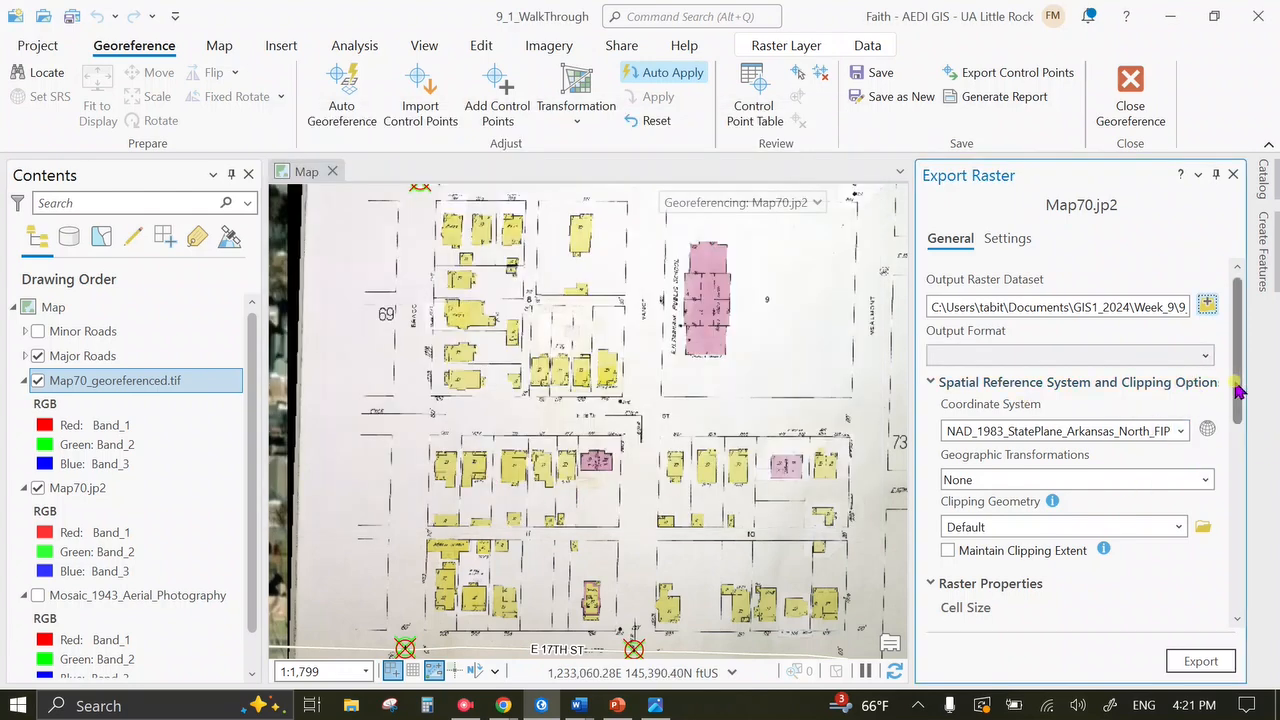
pyautogui.moveTo(1237, 350); pyautogui.dragTo(1237, 535)
pyautogui.click(1201, 661)
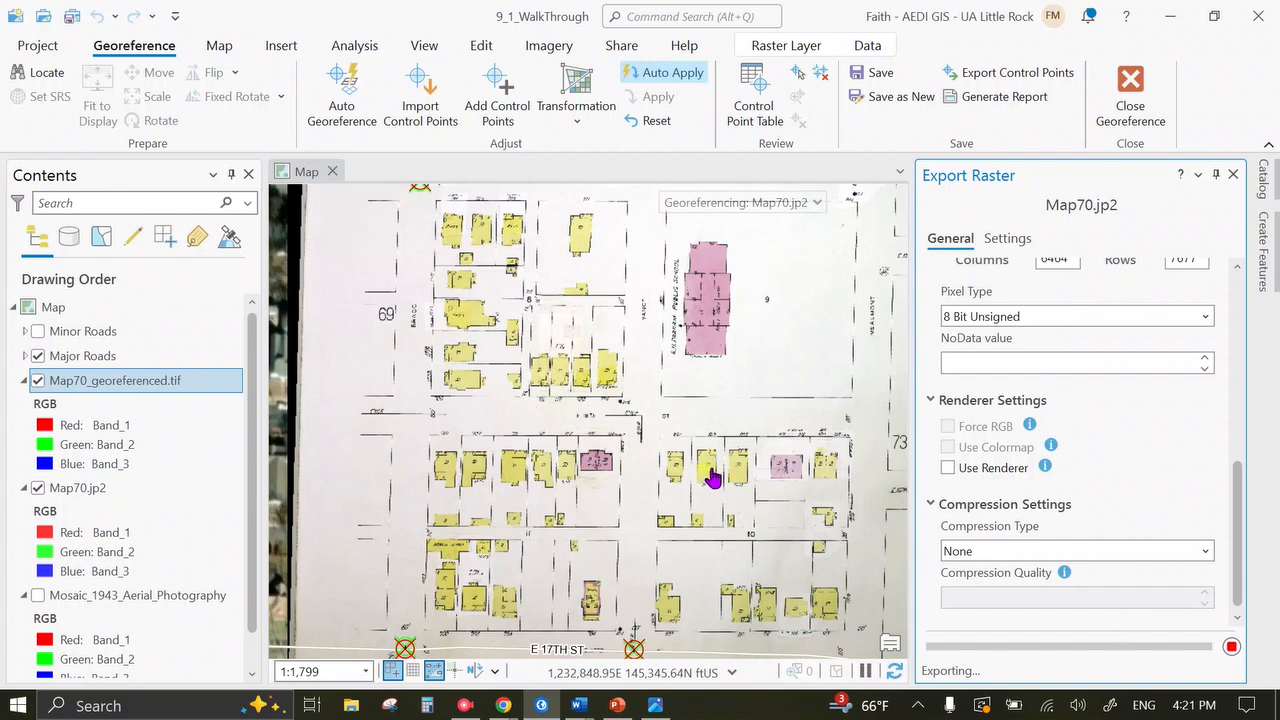
pyautogui.rightClick(181, 382)
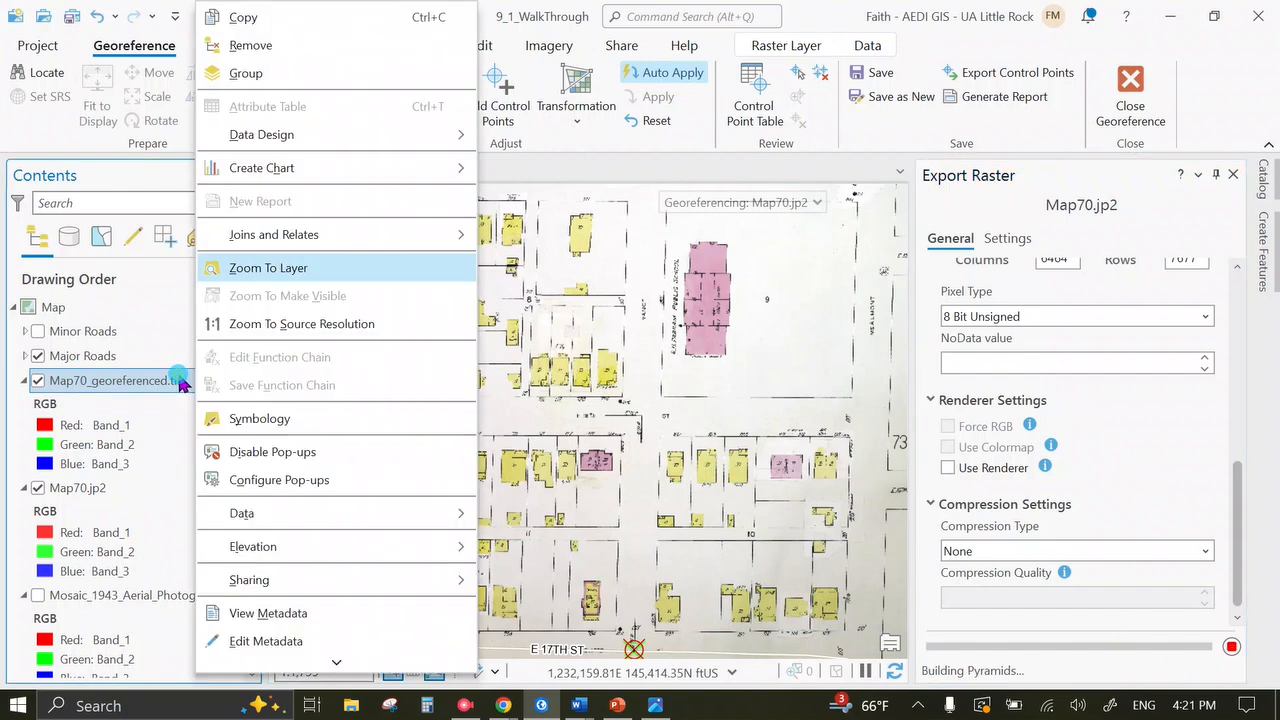
pyautogui.click(285, 52)
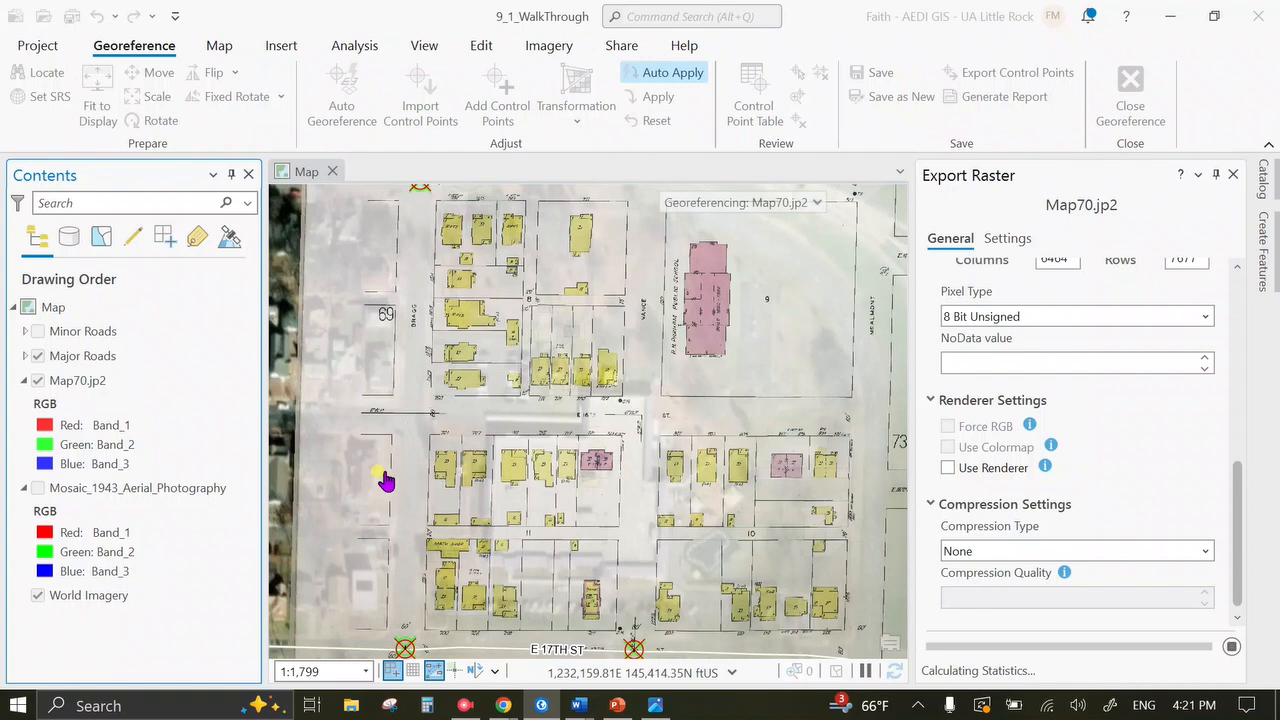
# Refresh geodatabase_Faith.gdb in the Catalog and expand Map70_georeferenced to show its bands.
pyautogui.click(1233, 174)
pyautogui.click(1261, 182)
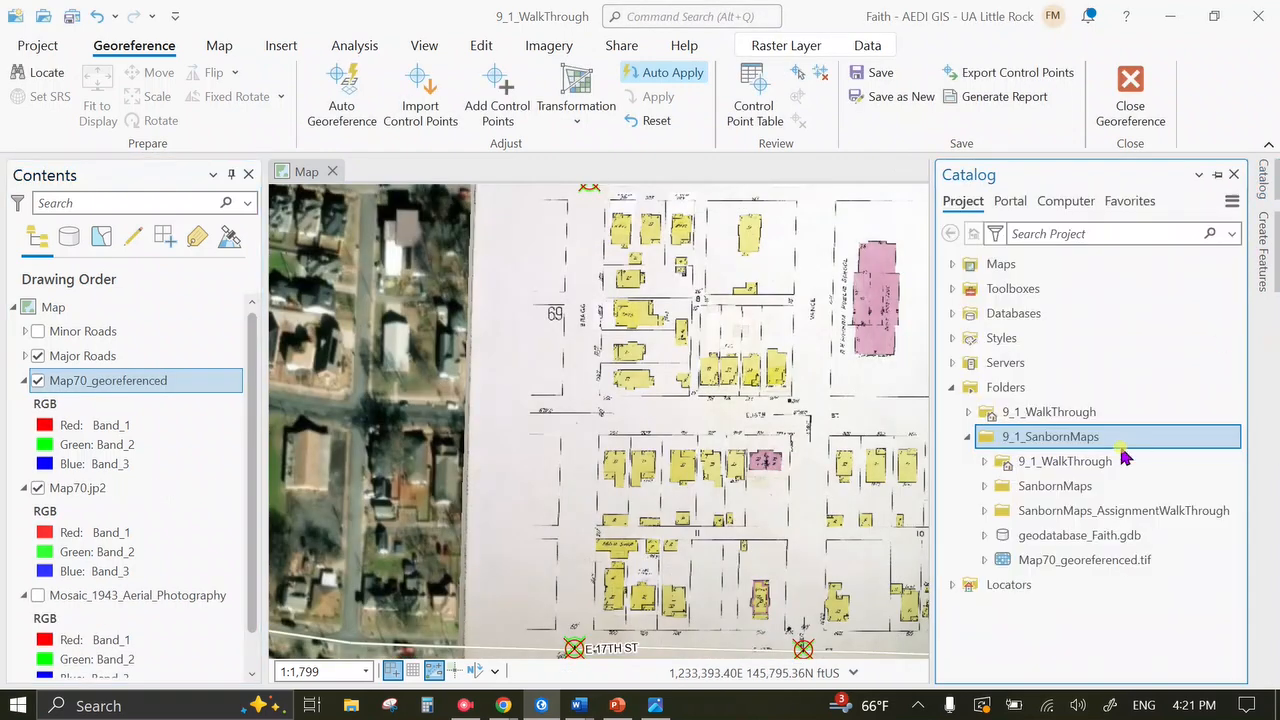
pyautogui.rightClick(1042, 535)
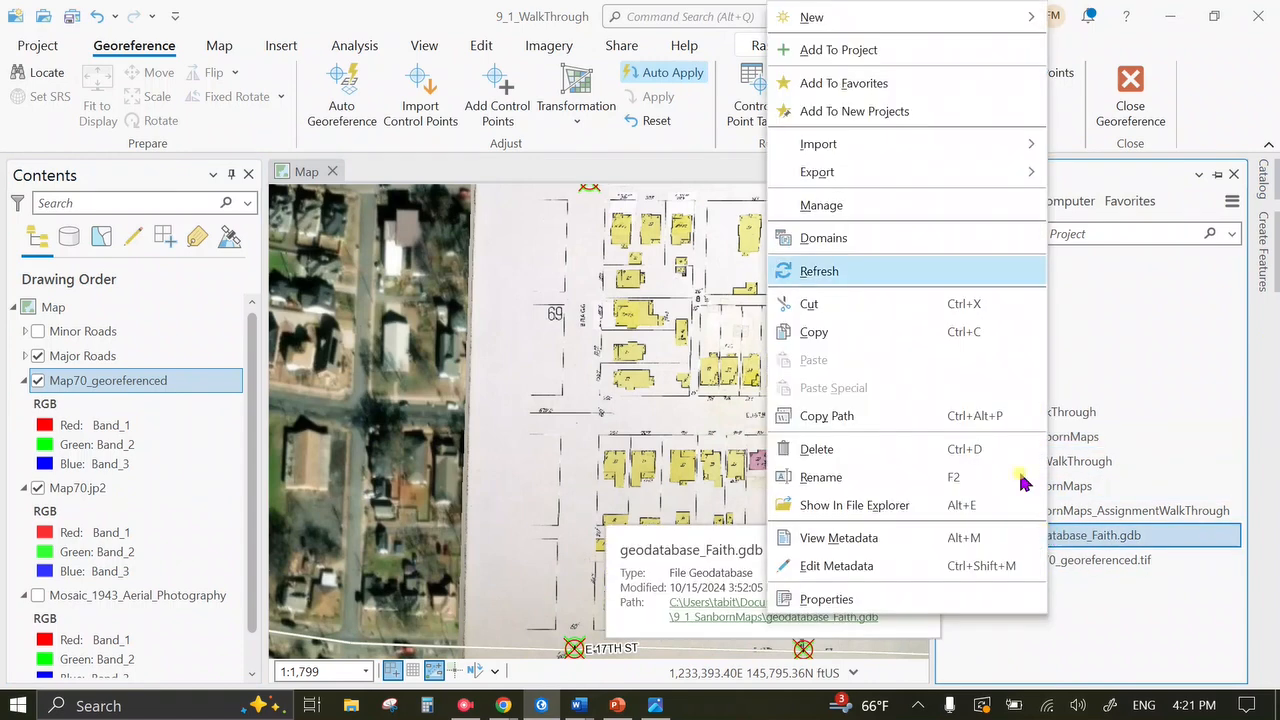
pyautogui.click(850, 272)
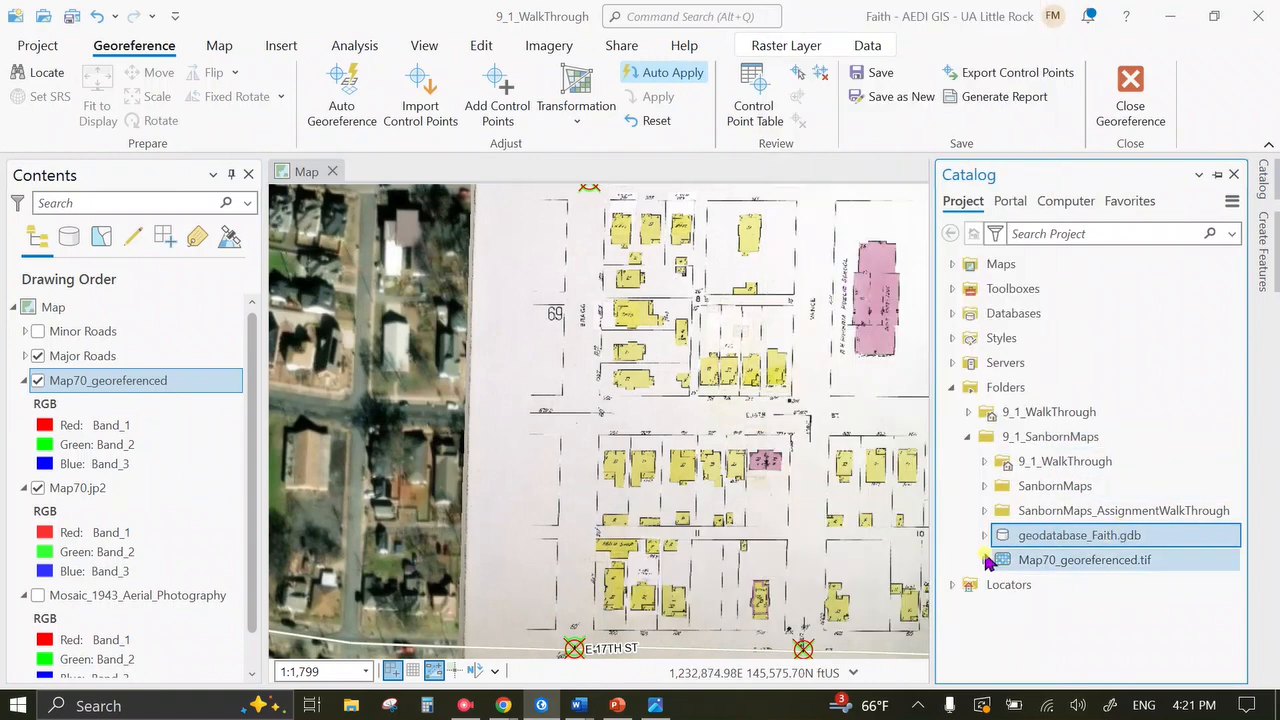
pyautogui.click(983, 535)
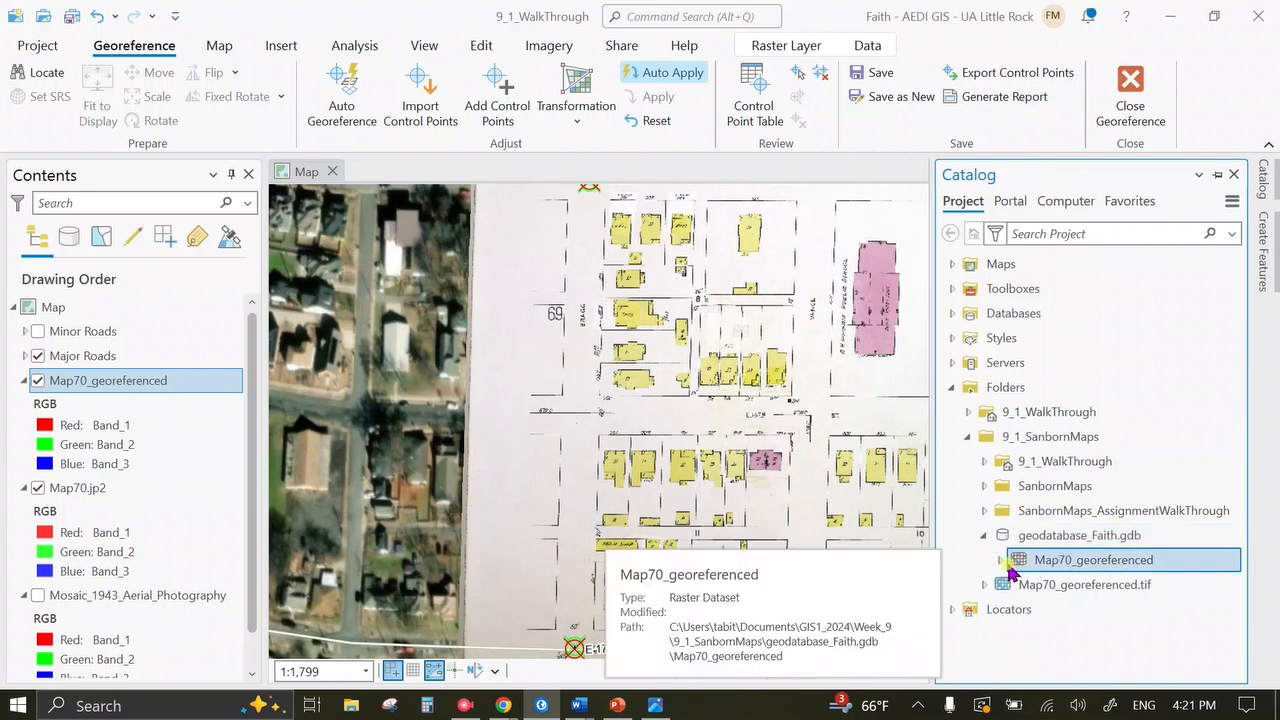
pyautogui.click(1066, 566)
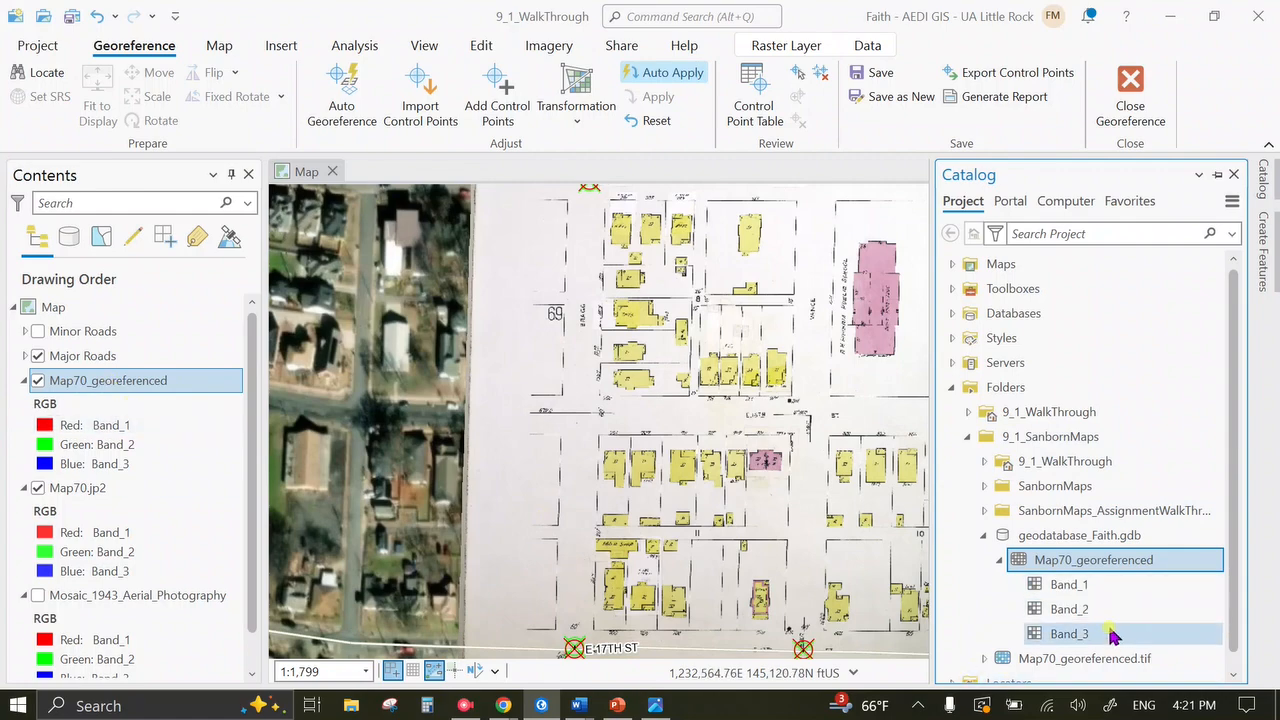
# Remove the Map70_georeferenced layer from the map's Contents.
pyautogui.click(103, 374)
pyautogui.rightClick(103, 374)
pyautogui.click(180, 43)
pyautogui.click(168, 489)
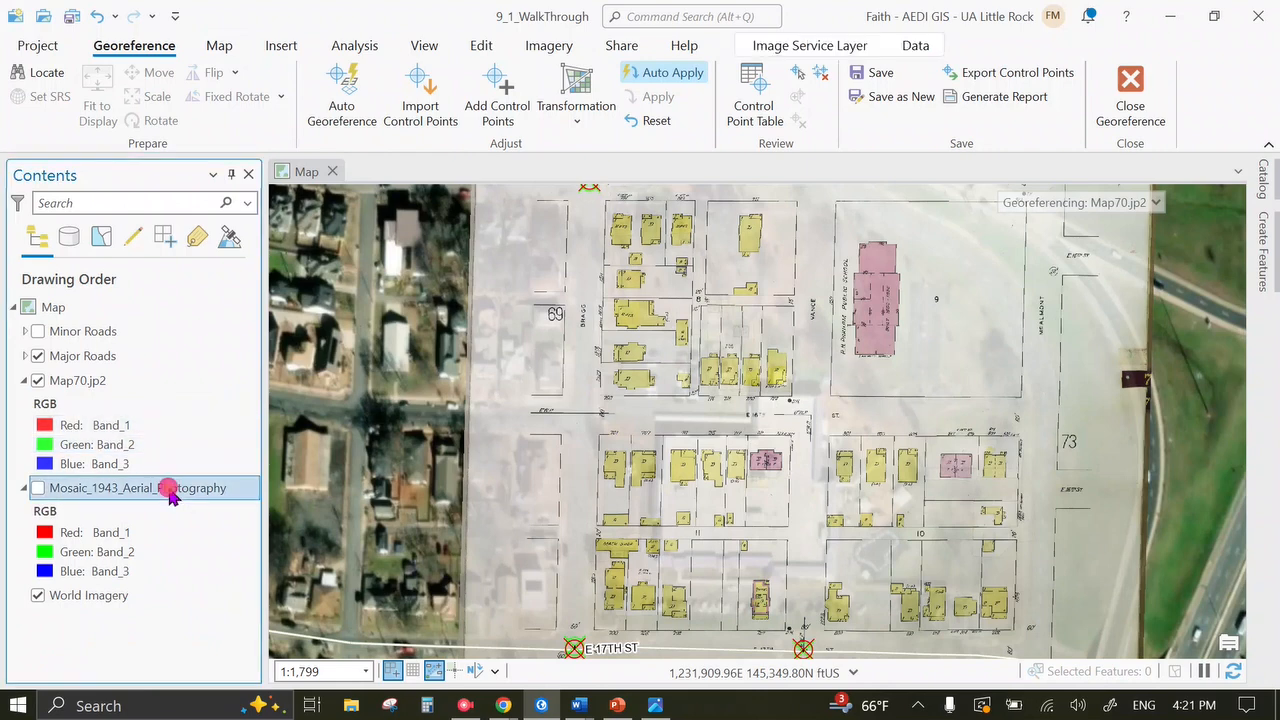
# Cancel removing Map70.jp2 and save the georeferencing edits first.
pyautogui.rightClick(168, 489)
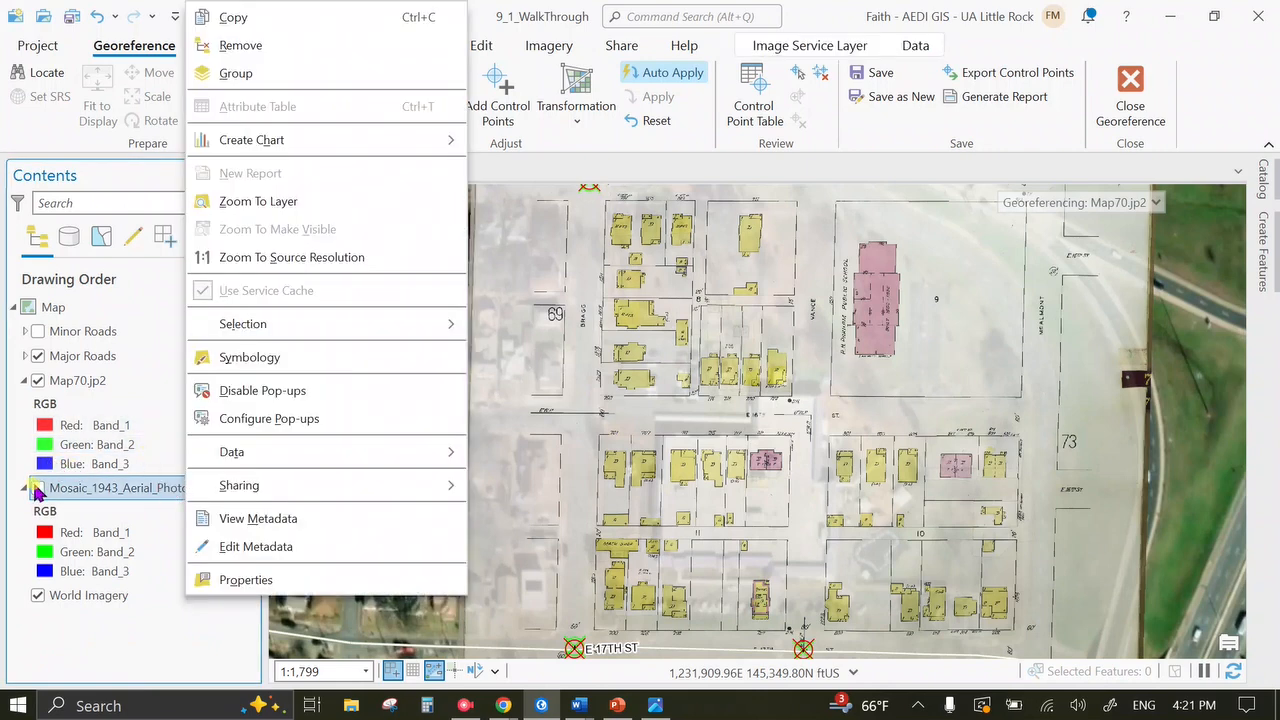
pyautogui.click(82, 388)
pyautogui.rightClick(82, 390)
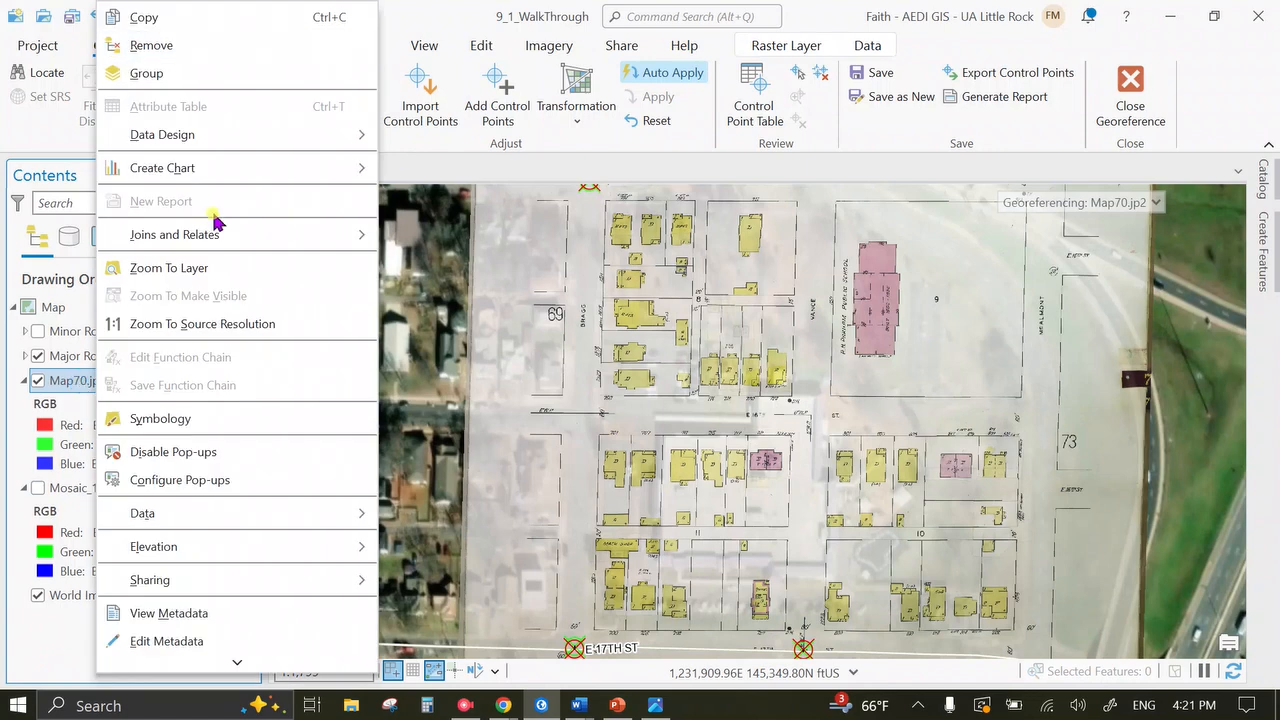
pyautogui.click(186, 43)
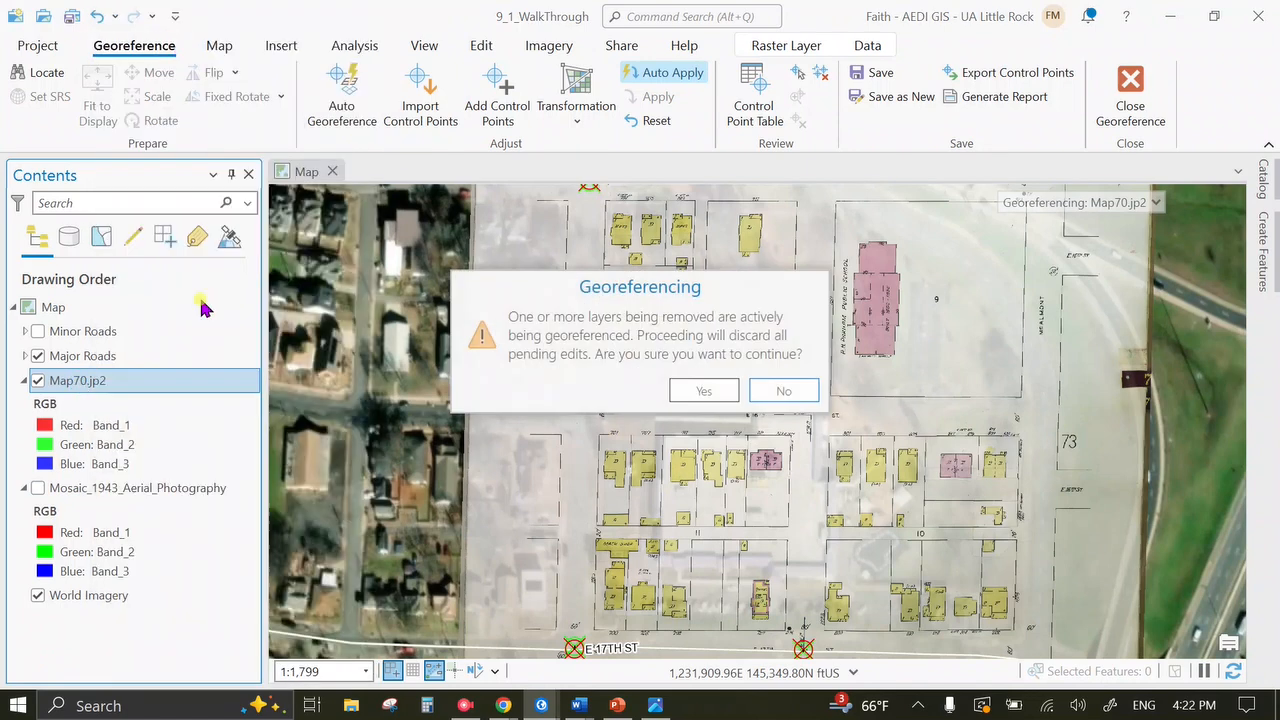
pyautogui.click(784, 391)
pyautogui.click(868, 74)
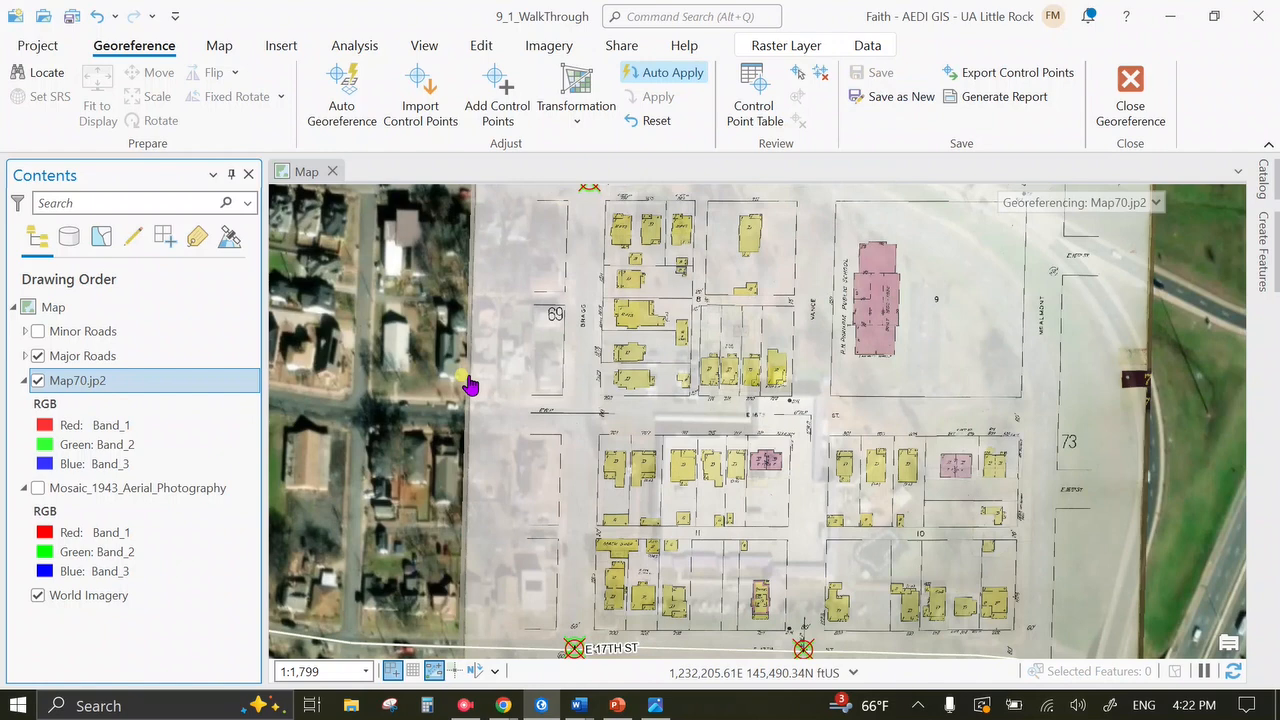
# Remove the original Map70.jp2 layer from the map.
pyautogui.rightClick(117, 381)
pyautogui.click(200, 47)
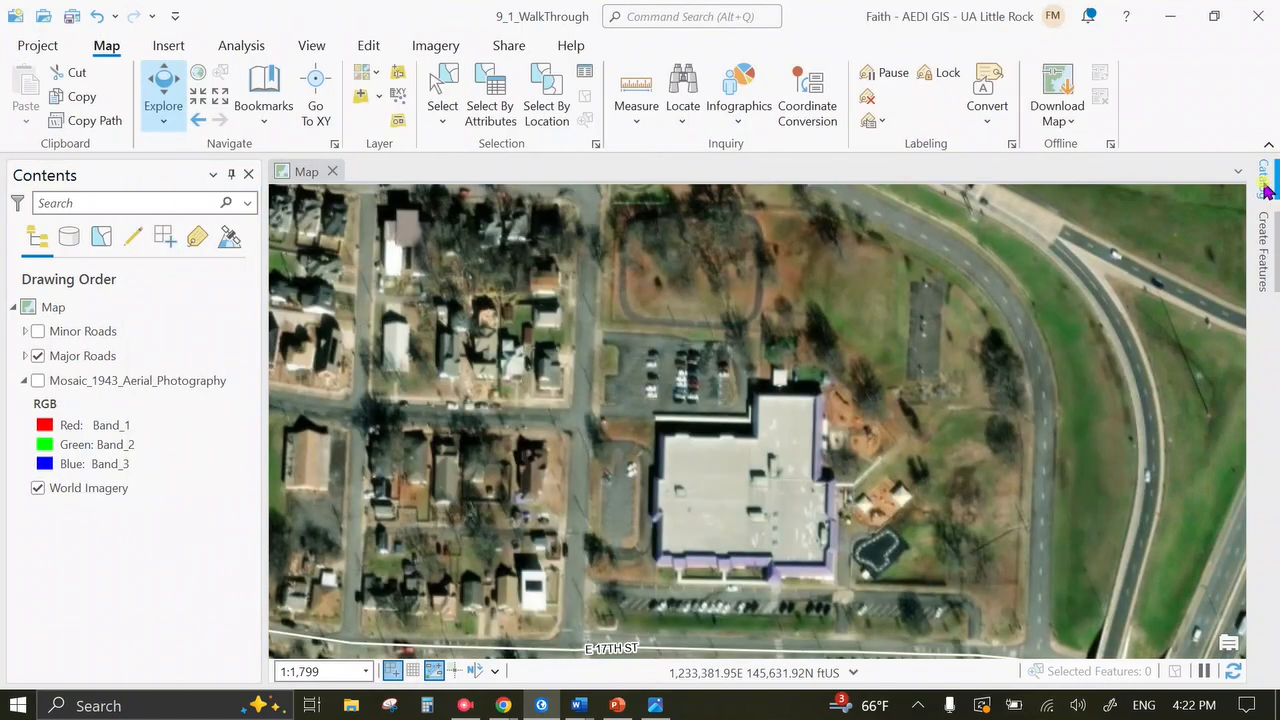
pyautogui.scroll(-10, 860, 450)
# Add Map70_georeferenced from geodatabase_Faith.gdb to the current map.
pyautogui.scroll(-10, 860, 450)
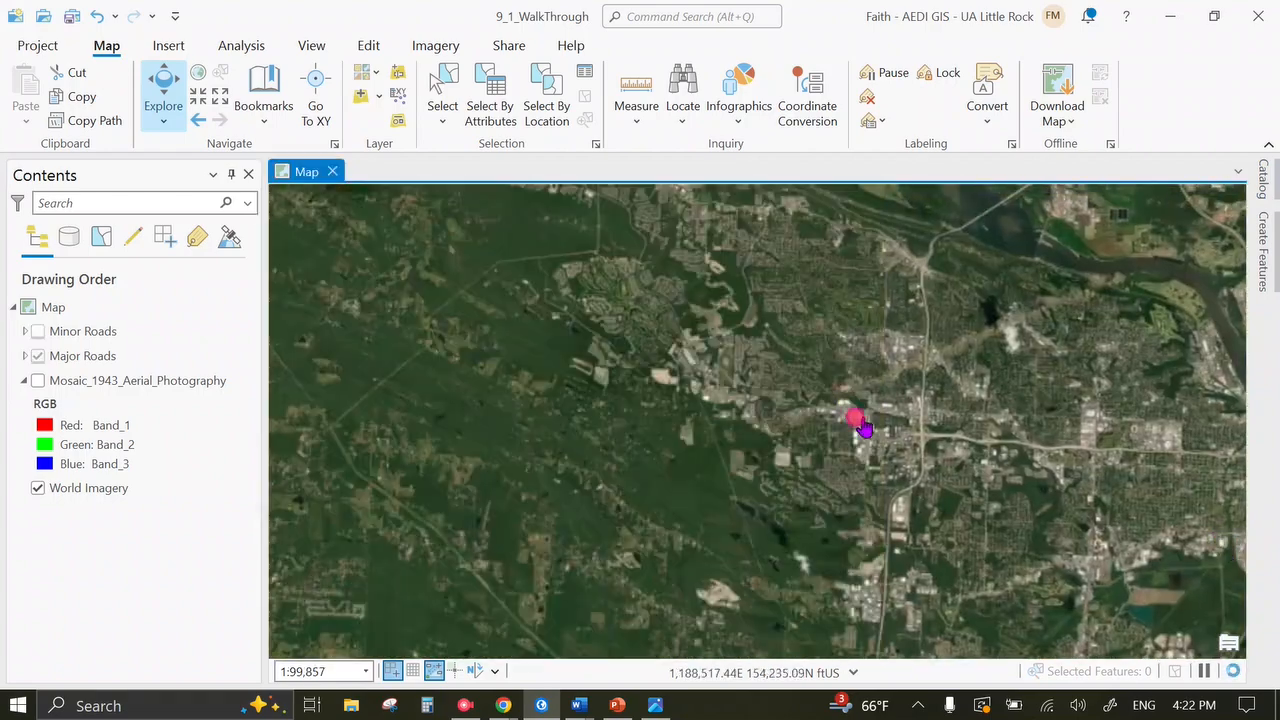
pyautogui.scroll(-3, 910, 458)
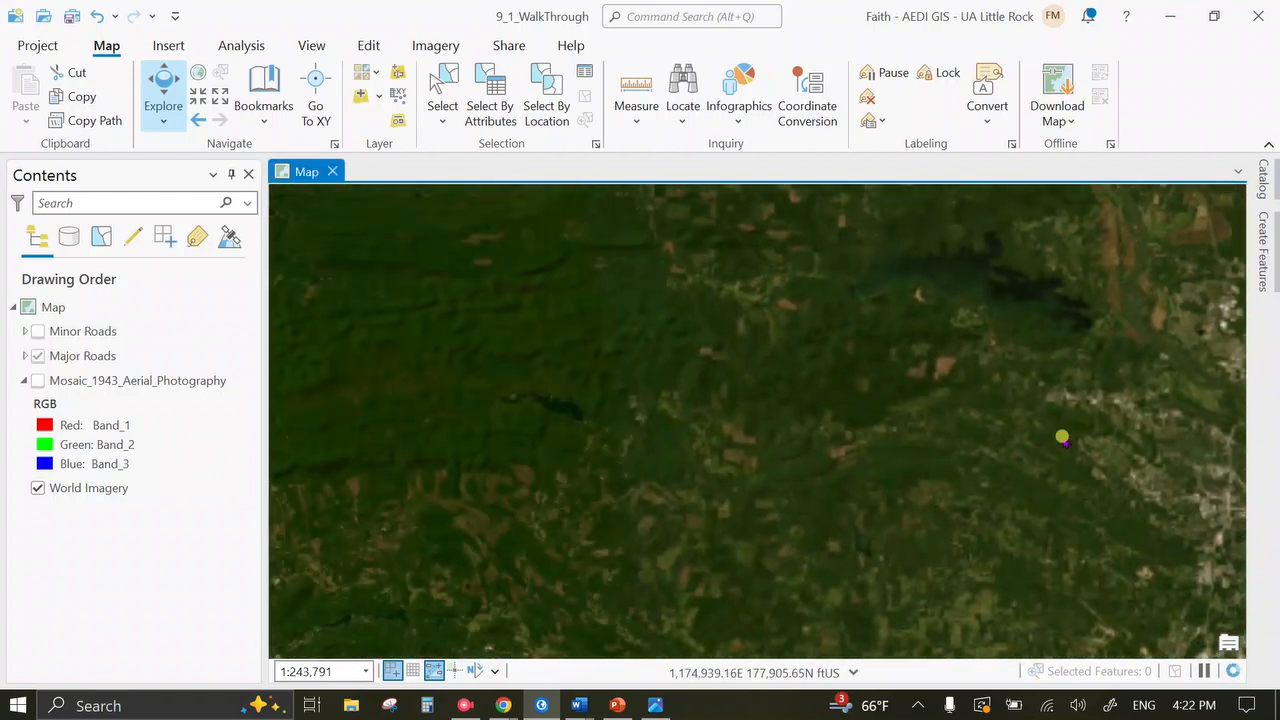
pyautogui.click(1264, 195)
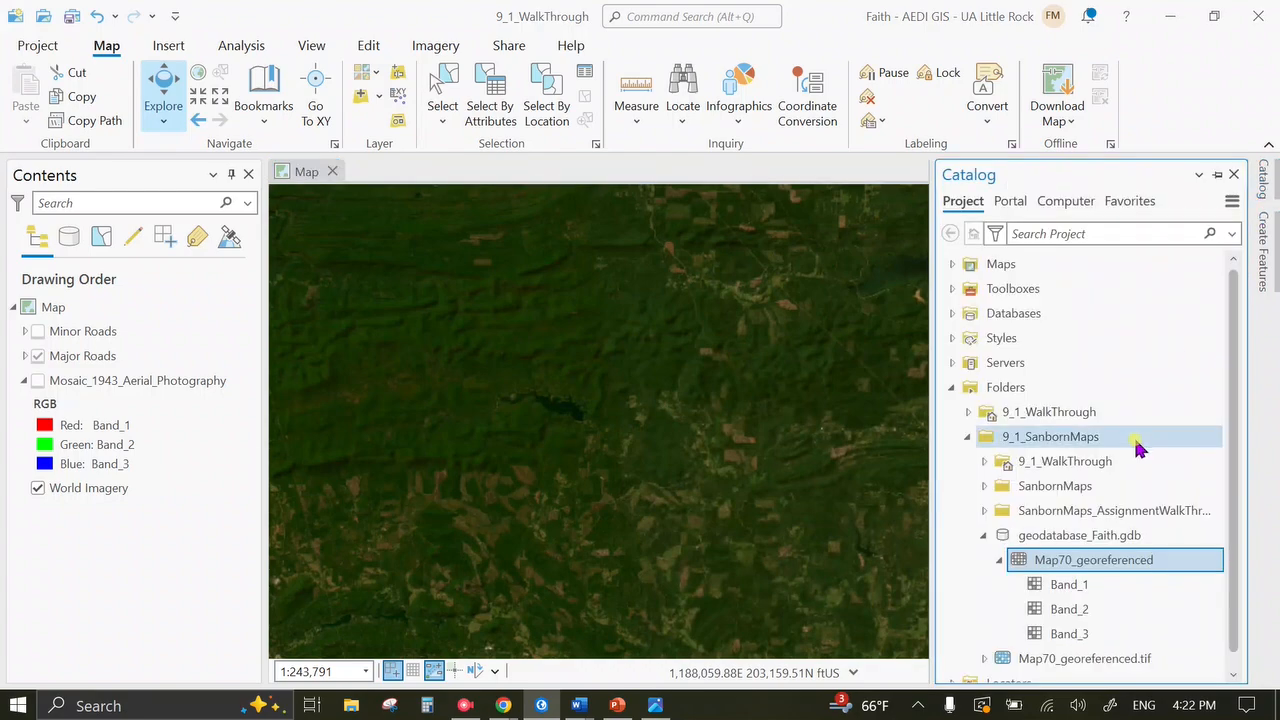
pyautogui.rightClick(1110, 560)
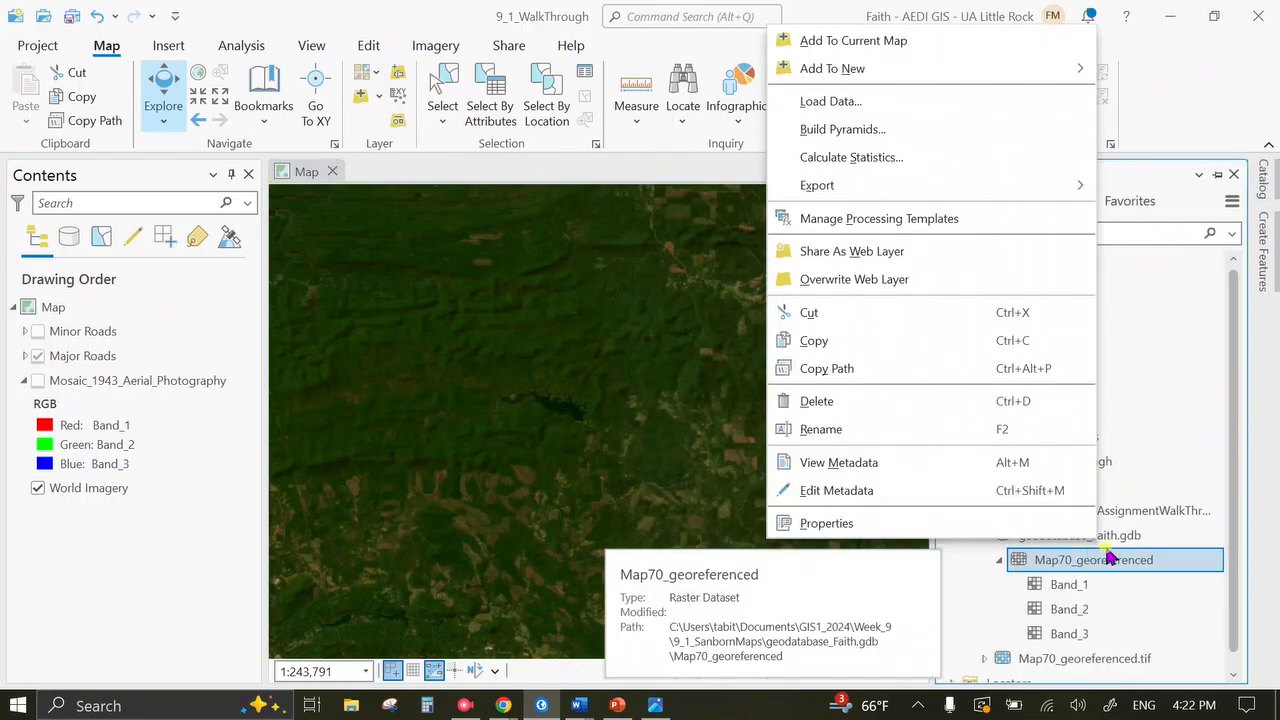
pyautogui.click(922, 45)
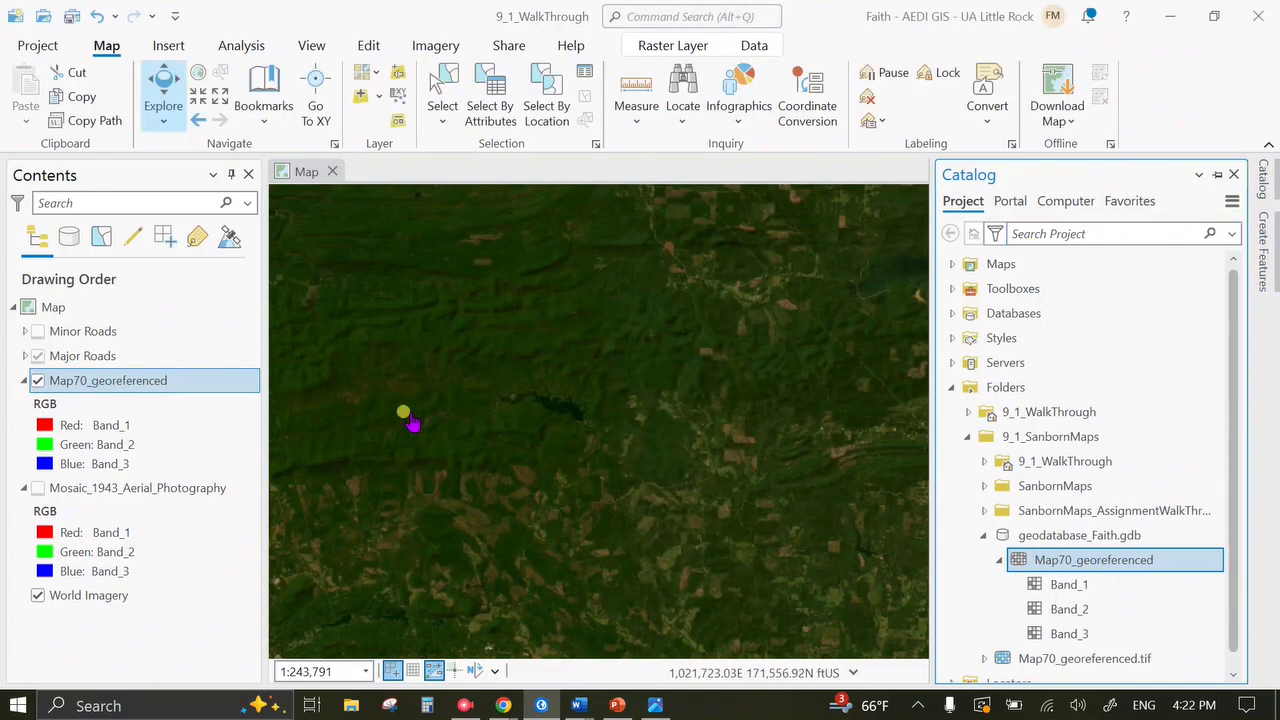
# Zoom to the Map70_georeferenced layer and centre it over the imagery.
pyautogui.rightClick(112, 388)
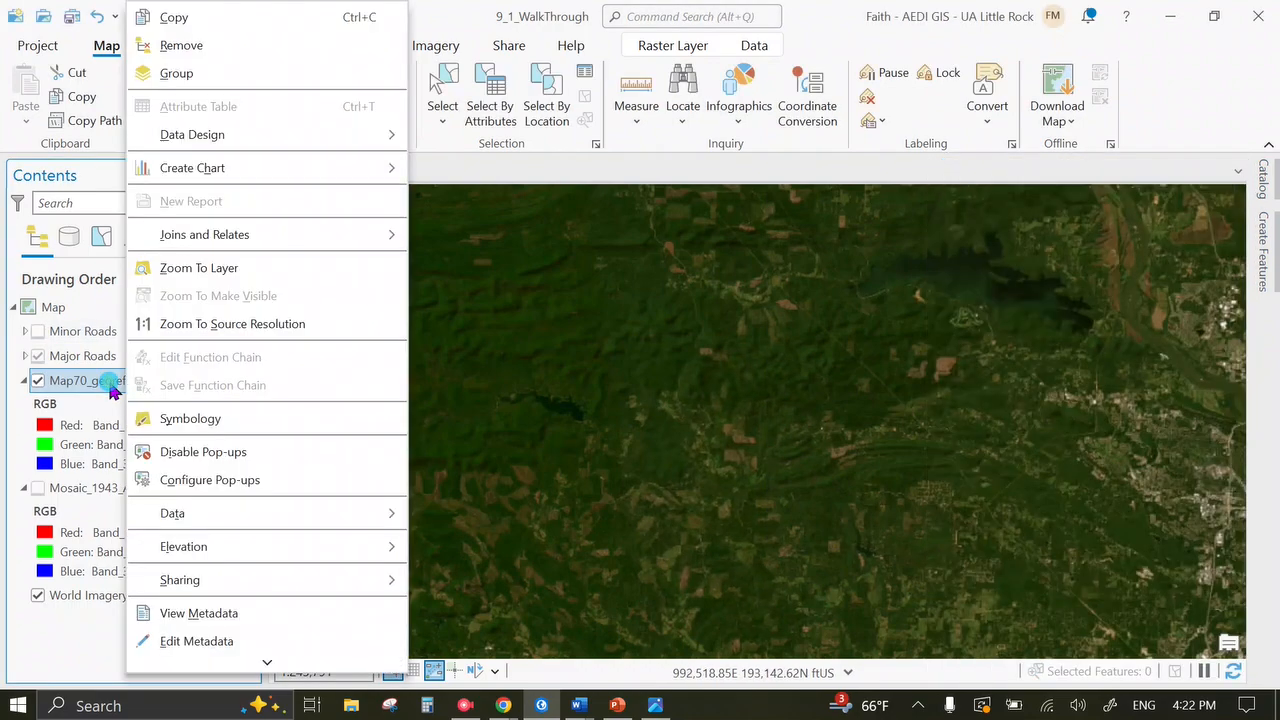
pyautogui.click(199, 268)
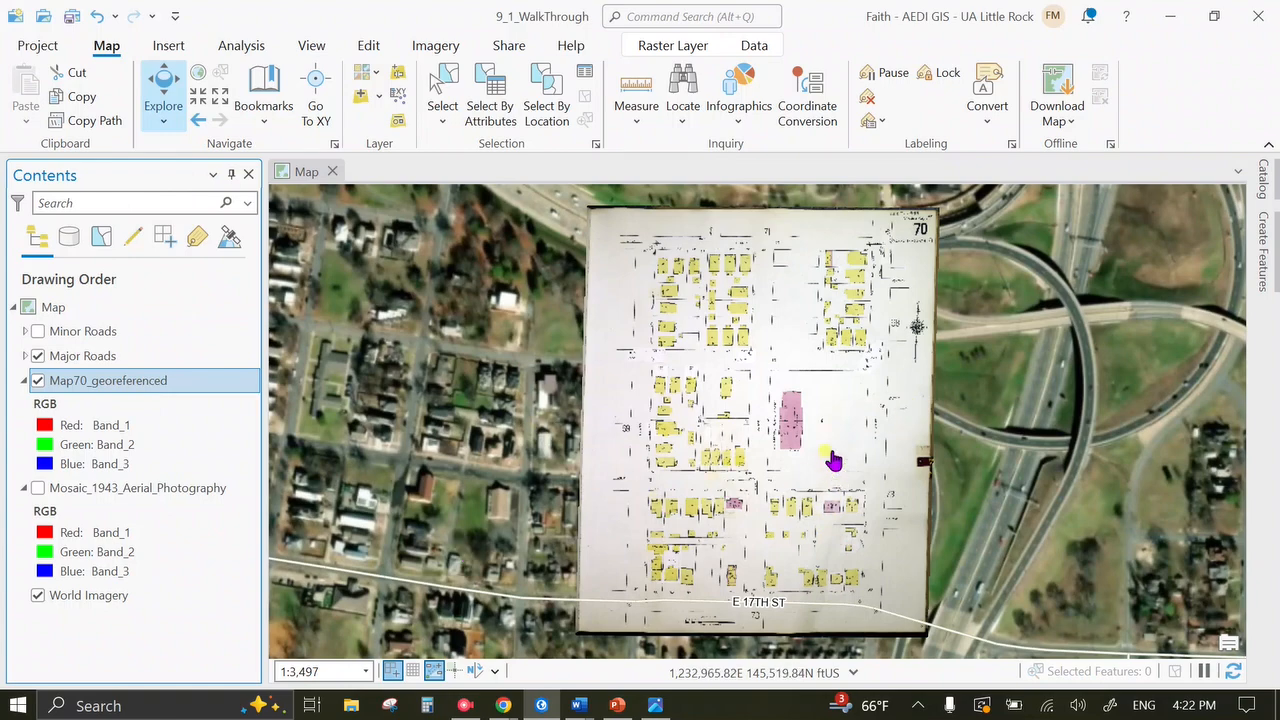
pyautogui.moveTo(833, 460); pyautogui.dragTo(793, 428)
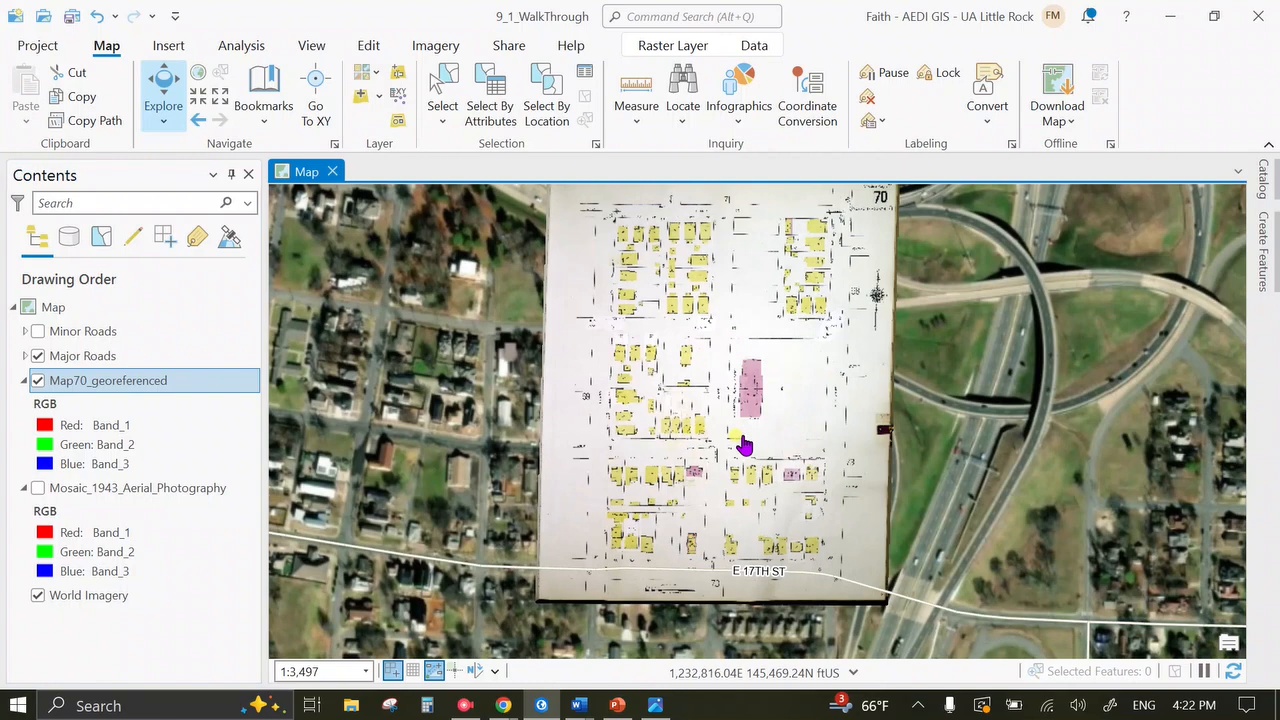
pyautogui.moveTo(737, 458); pyautogui.dragTo(735, 464)
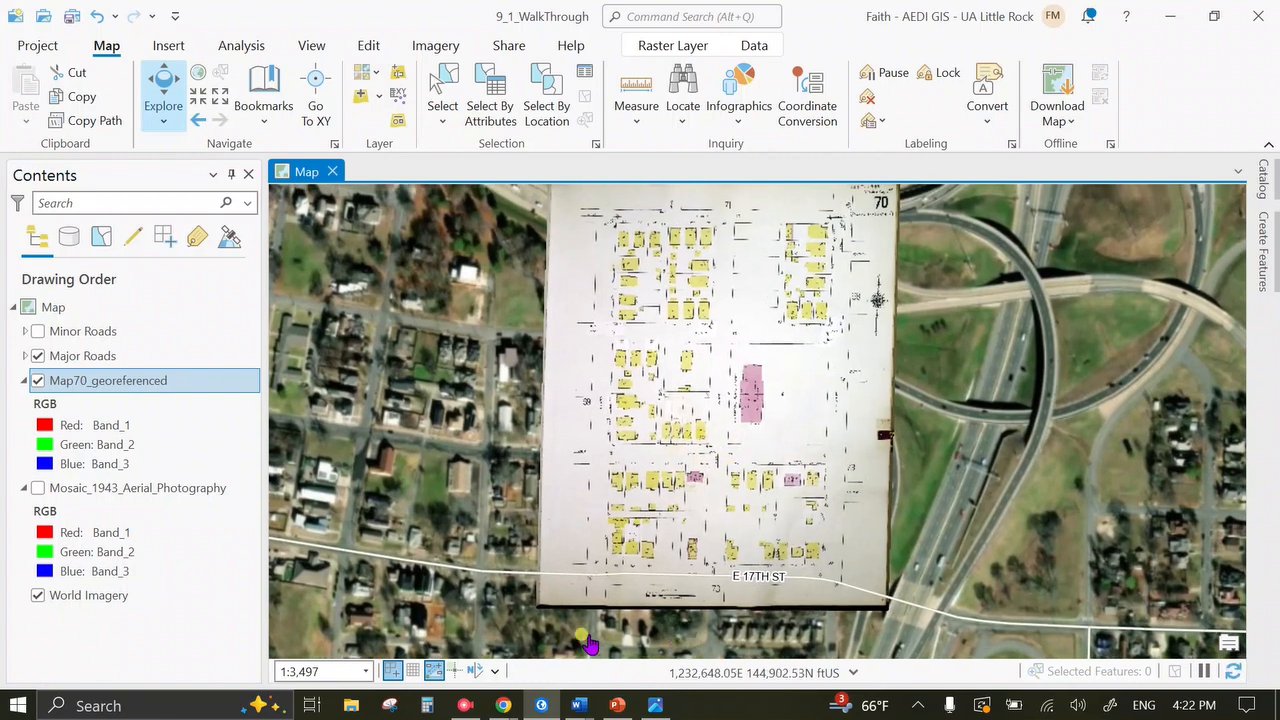
# Add the Sanborn 1950 Sheet 70 Digitized layer and view its Year (4), Map (2), Material (255) fields.
pyautogui.click(465, 705)
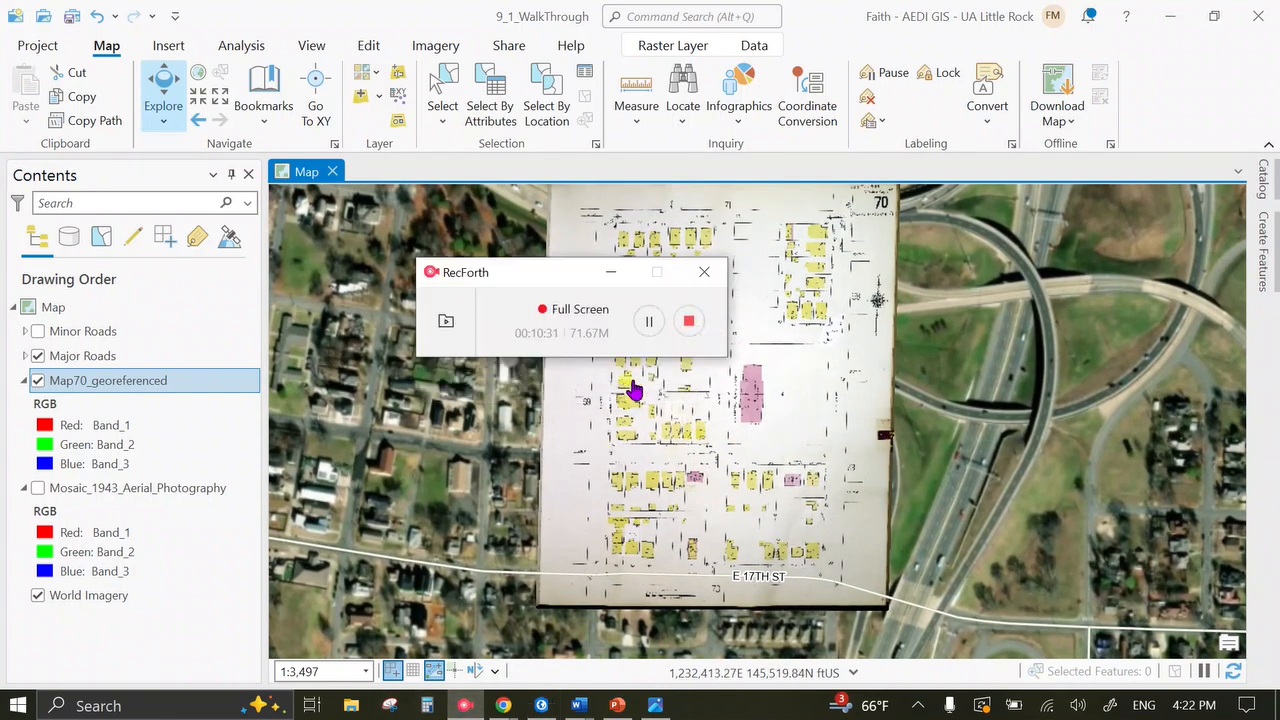
pyautogui.click(698, 326)
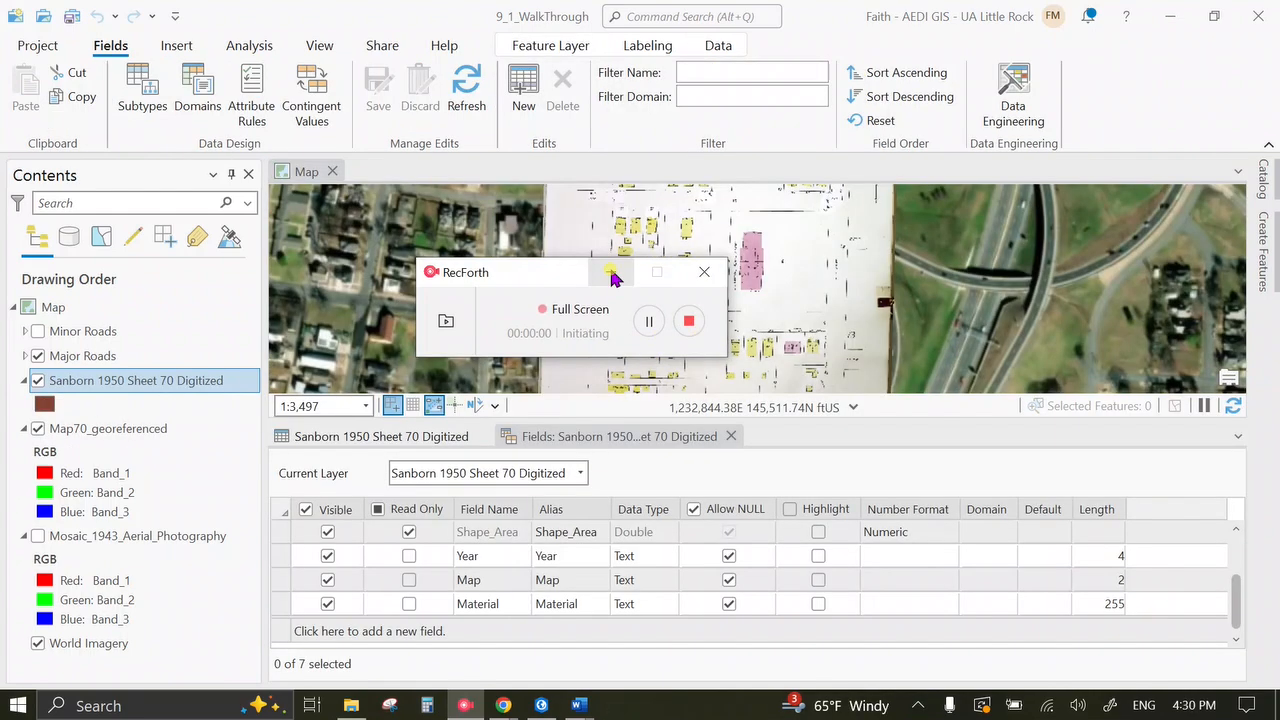
pyautogui.click(611, 273)
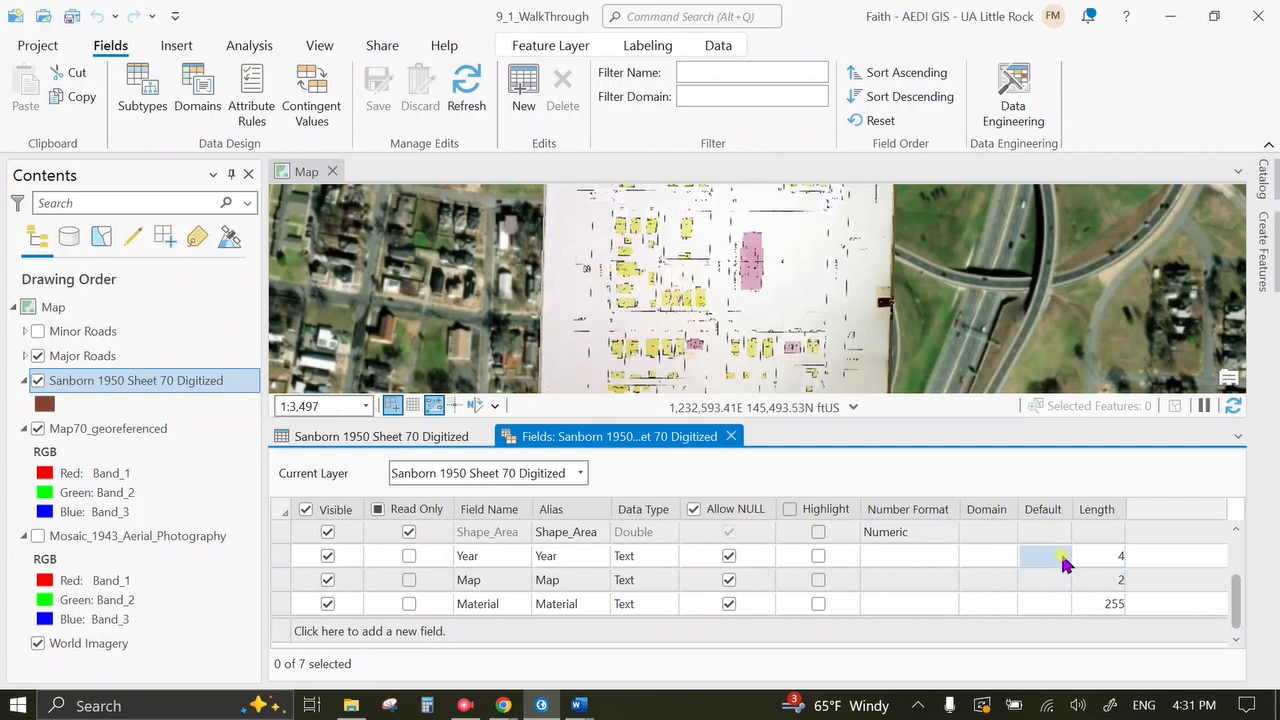
# Close the Fields view, leaving the empty attribute table with Year, Map and Material columns.
pyautogui.click(1110, 558)
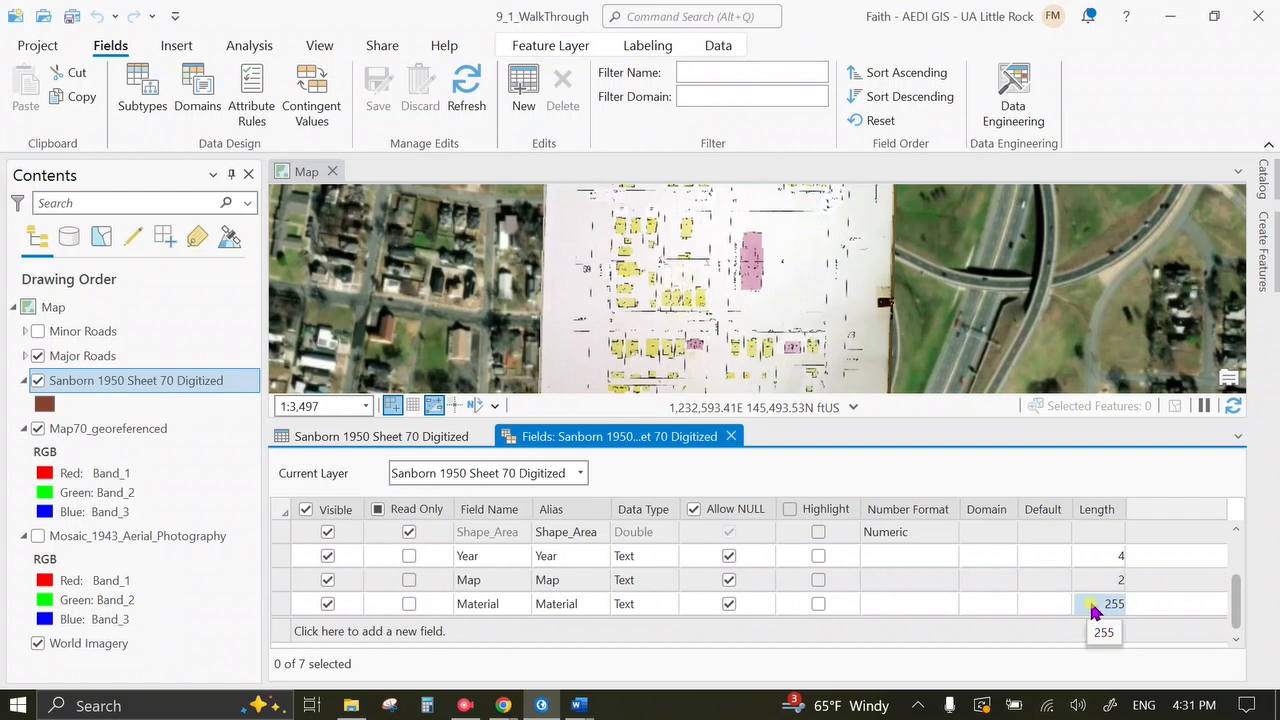
pyautogui.click(732, 437)
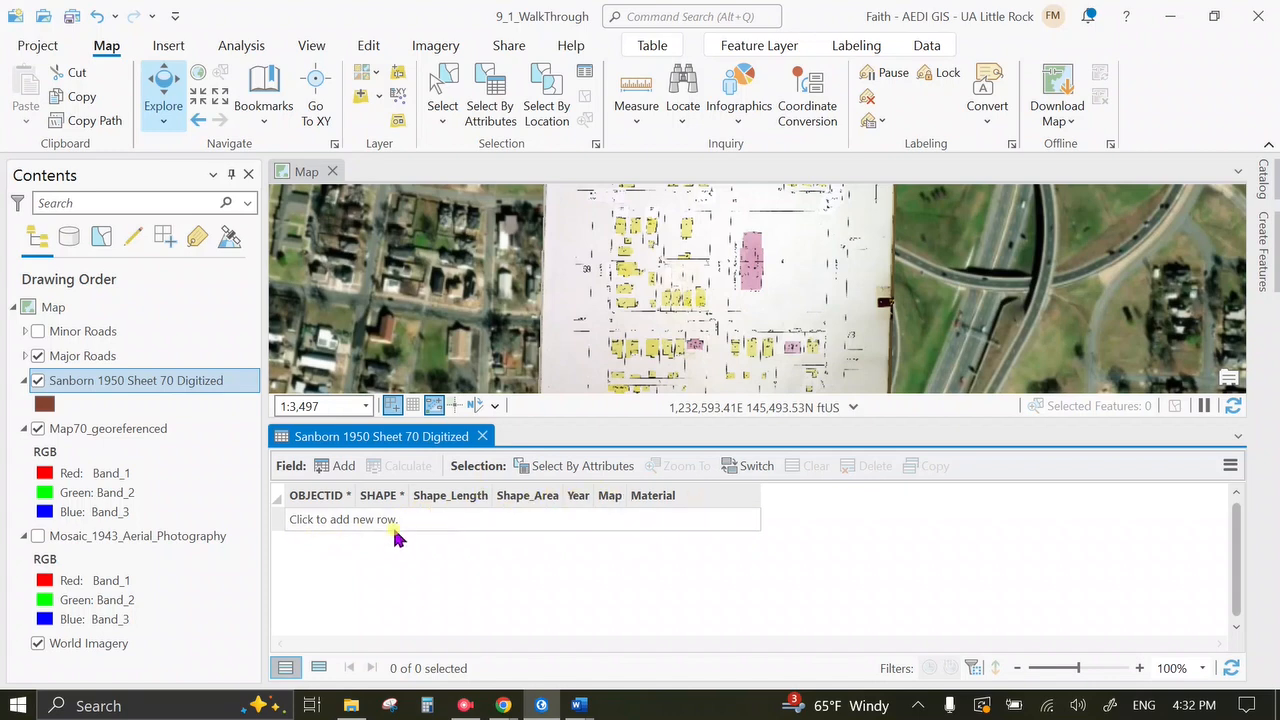
# Close the attribute table and zoom the map to the Bragg and Vance street blocks.
pyautogui.click(482, 436)
pyautogui.scroll(4, 715, 437)
pyautogui.moveTo(714, 437); pyautogui.dragTo(823, 486)
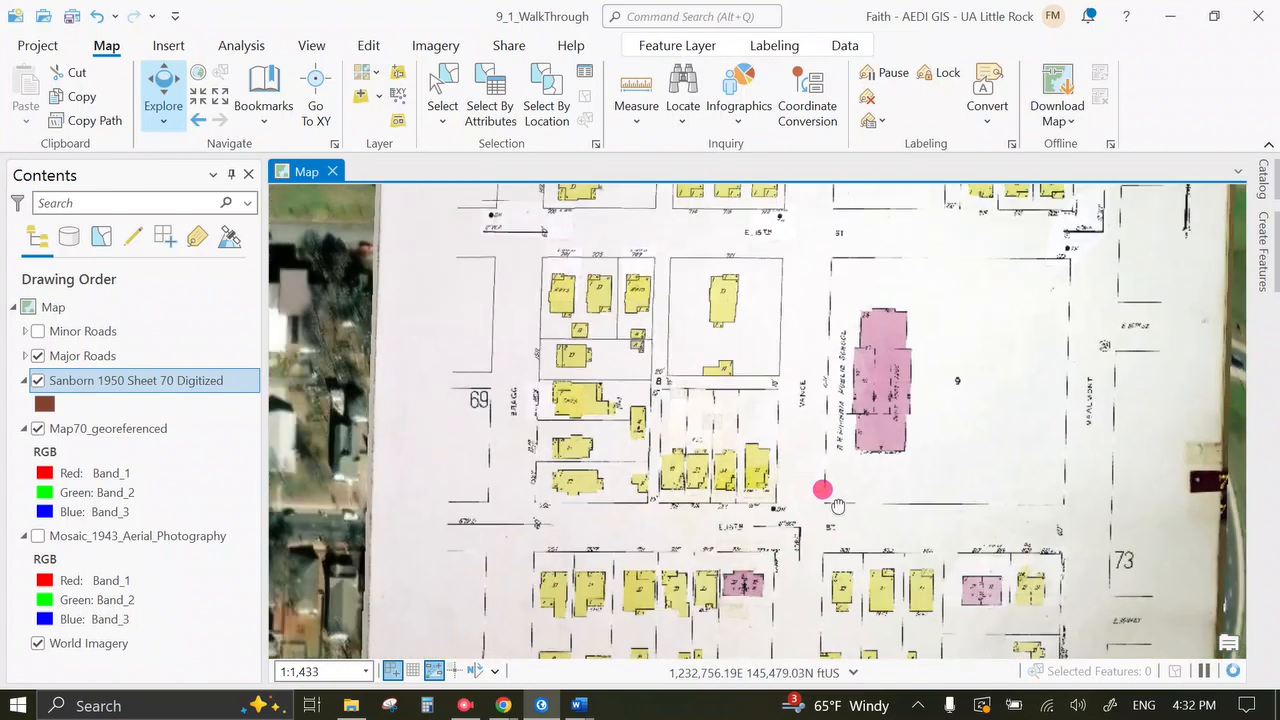
pyautogui.scroll(2, 593, 427)
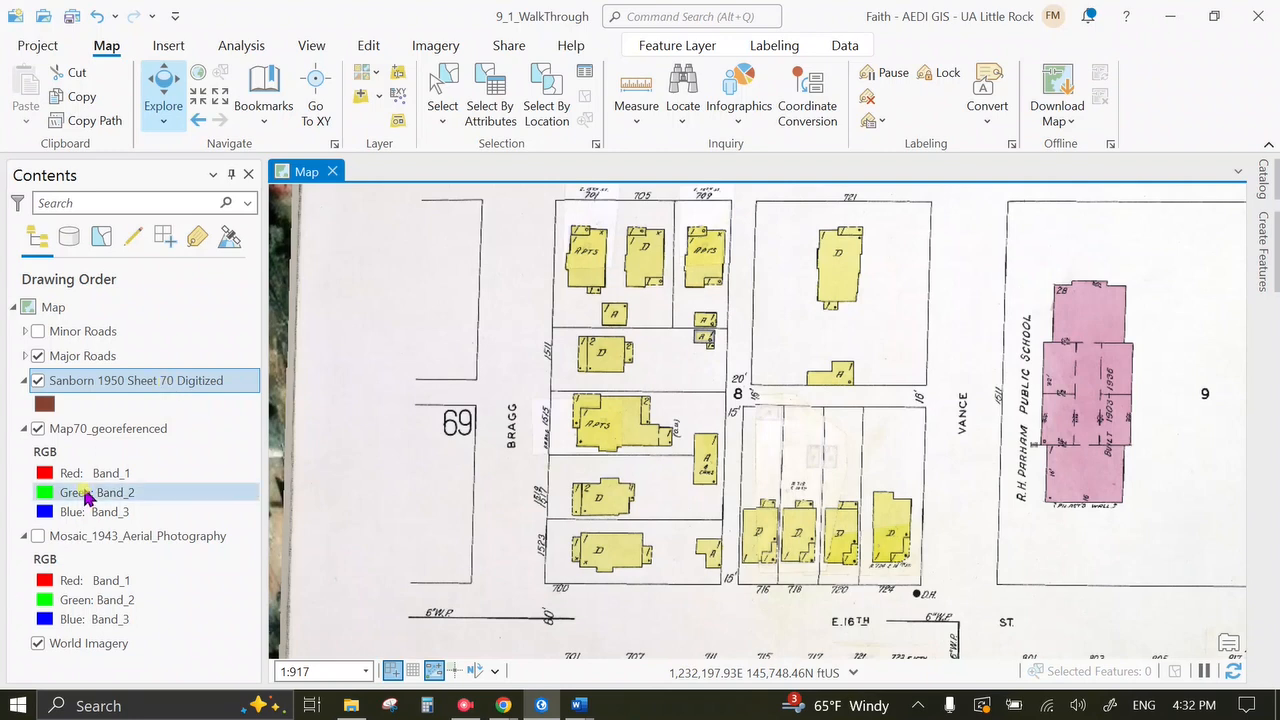
# Give the Sanborn 1950 Sheet 70 Digitized layer 50% transparency.
pyautogui.click(650, 50)
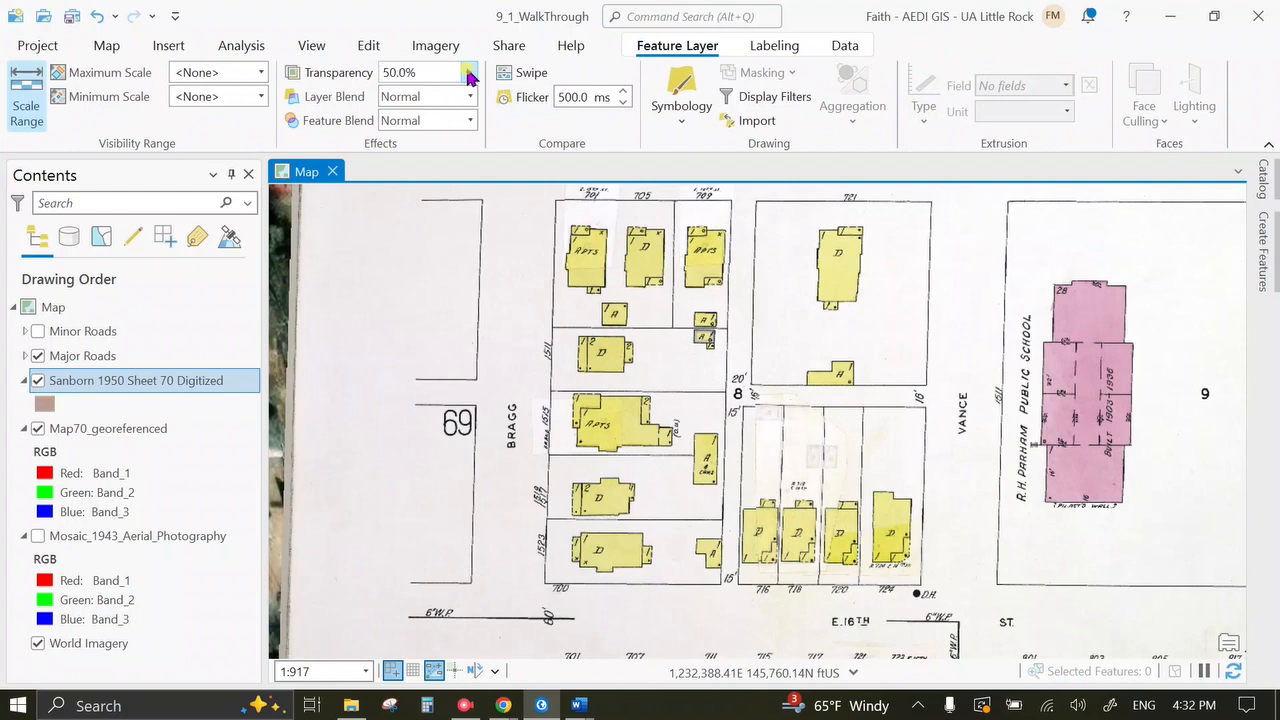
pyautogui.click(1262, 268)
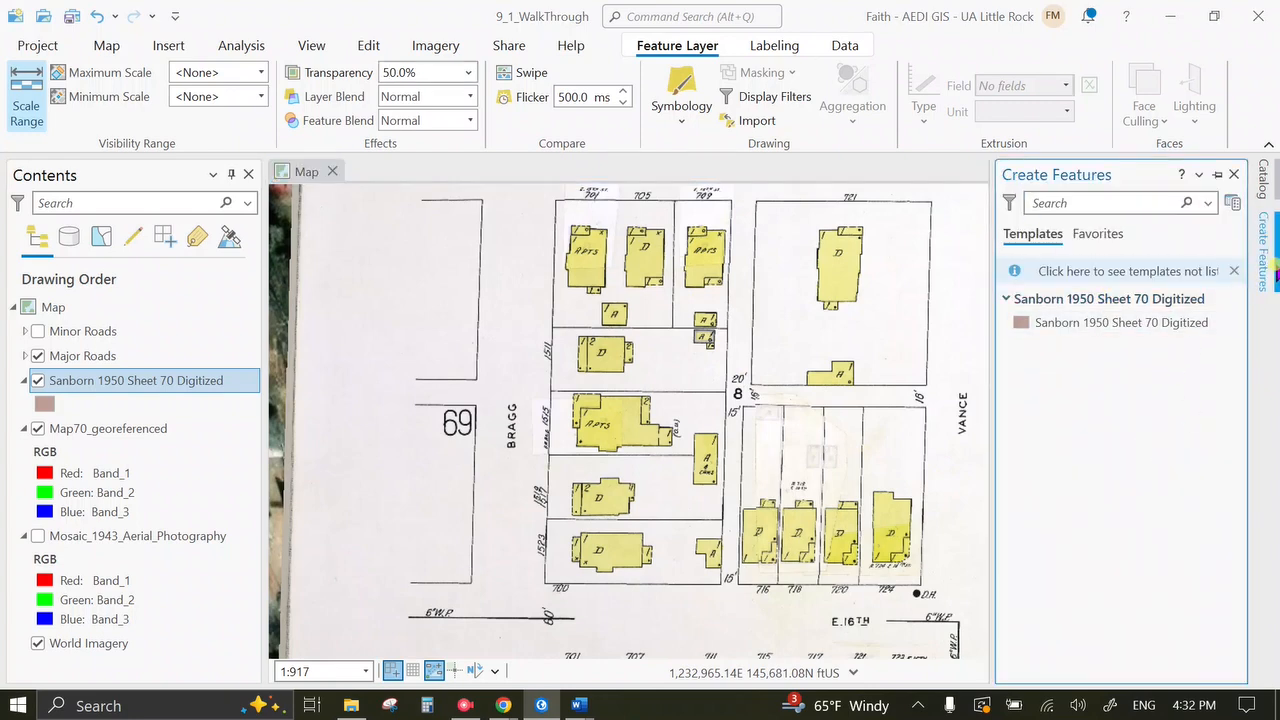
pyautogui.click(1268, 265)
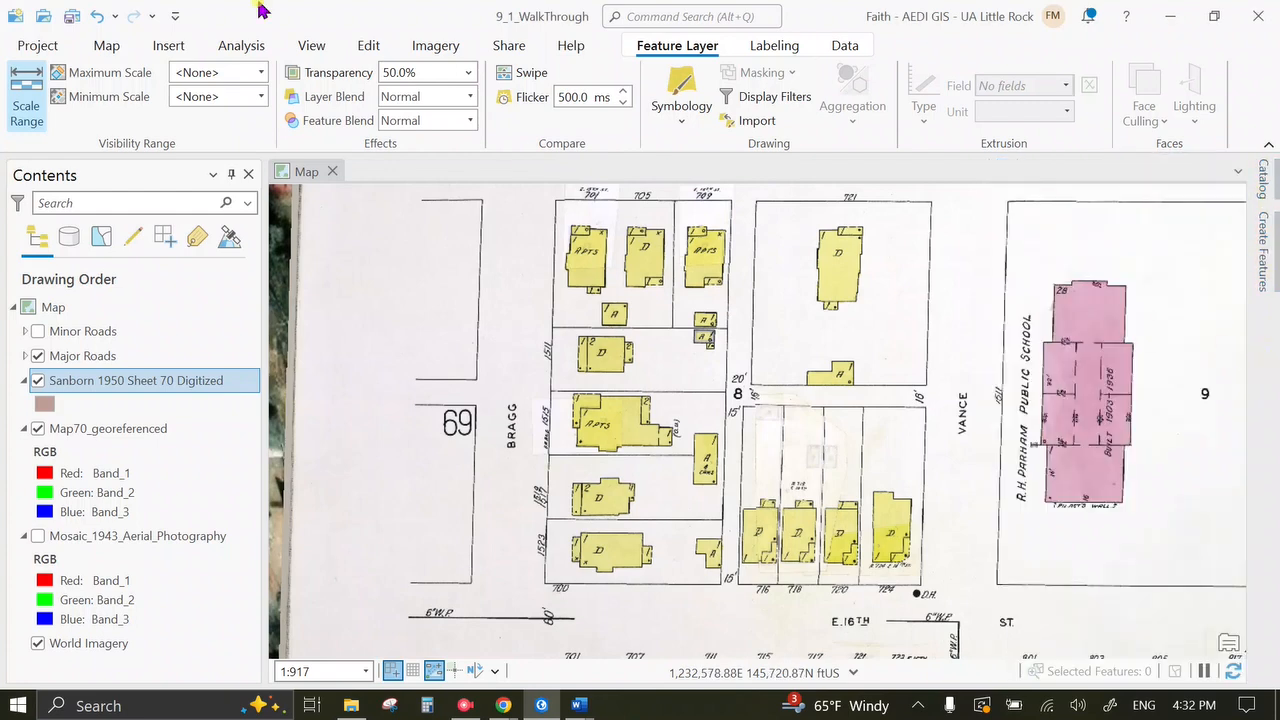
pyautogui.click(366, 45)
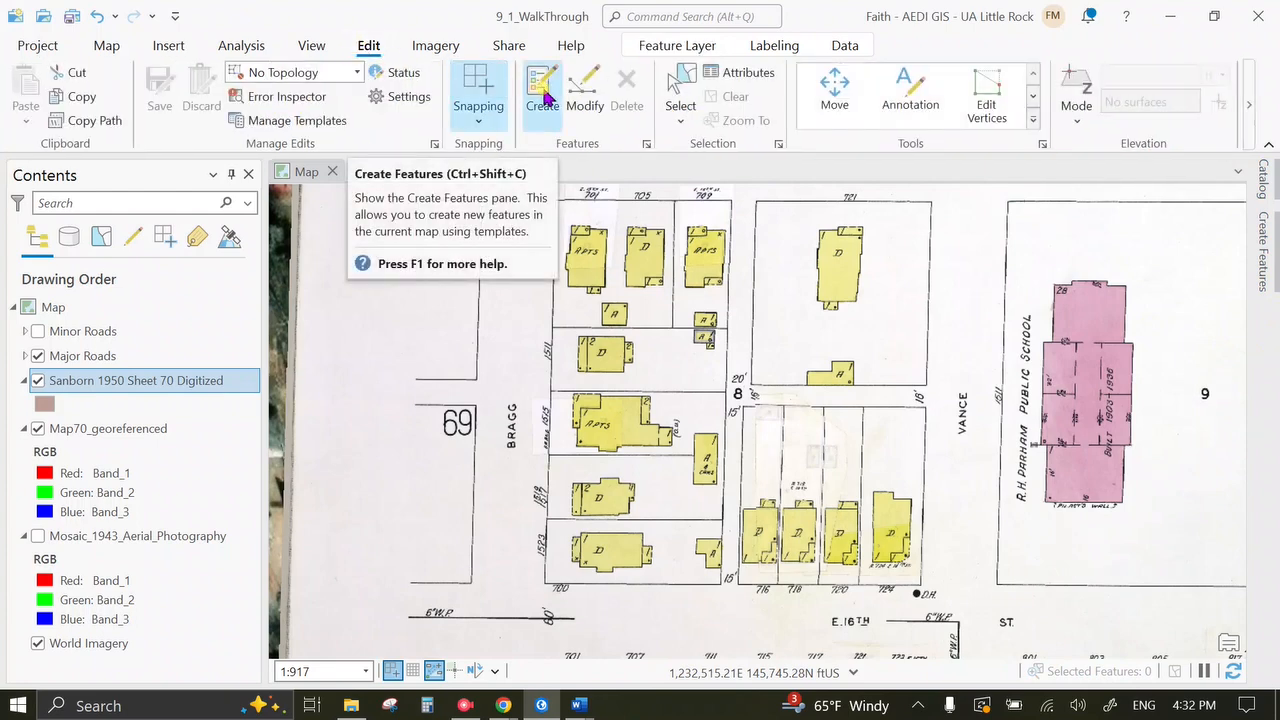
# Select the Sanborn 1950 Sheet 70 Digitized template in Create Features to show its polygon tools.
pyautogui.click(543, 93)
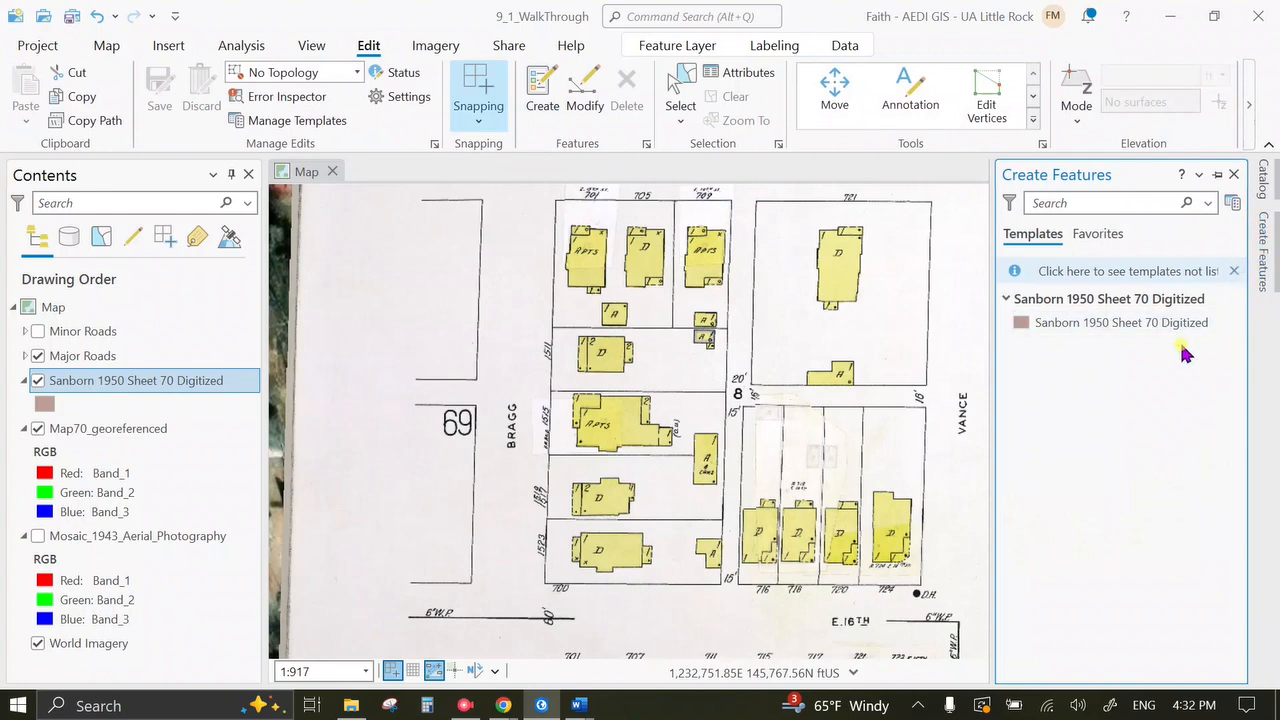
pyautogui.click(1134, 323)
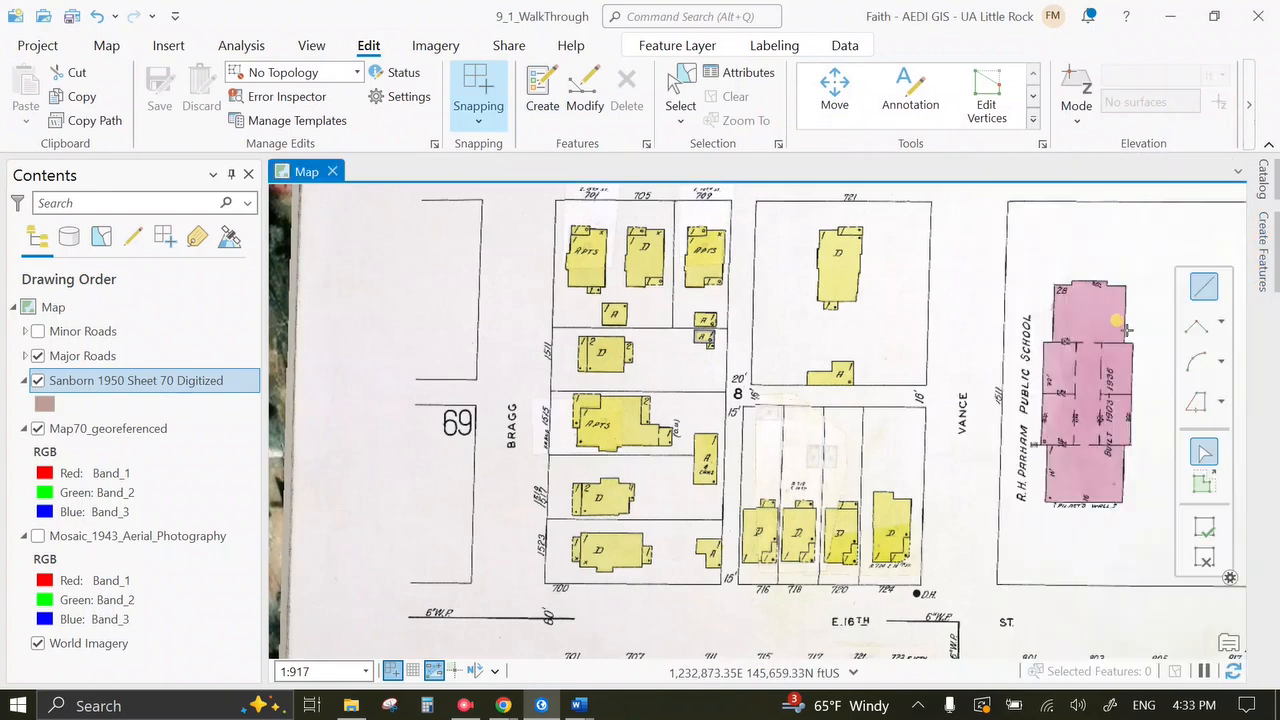
pyautogui.click(1263, 250)
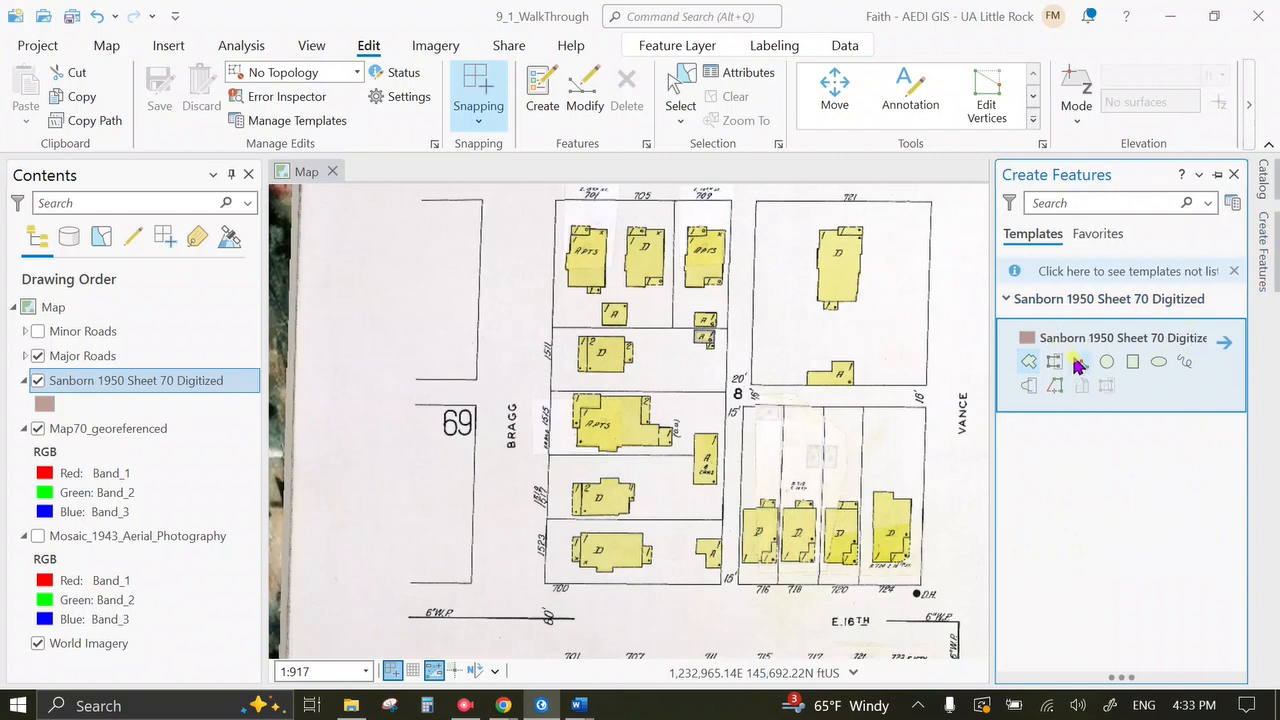
# Draw a three-corner rectangle polygon over the main body of the 1523 dwelling.
pyautogui.click(1135, 365)
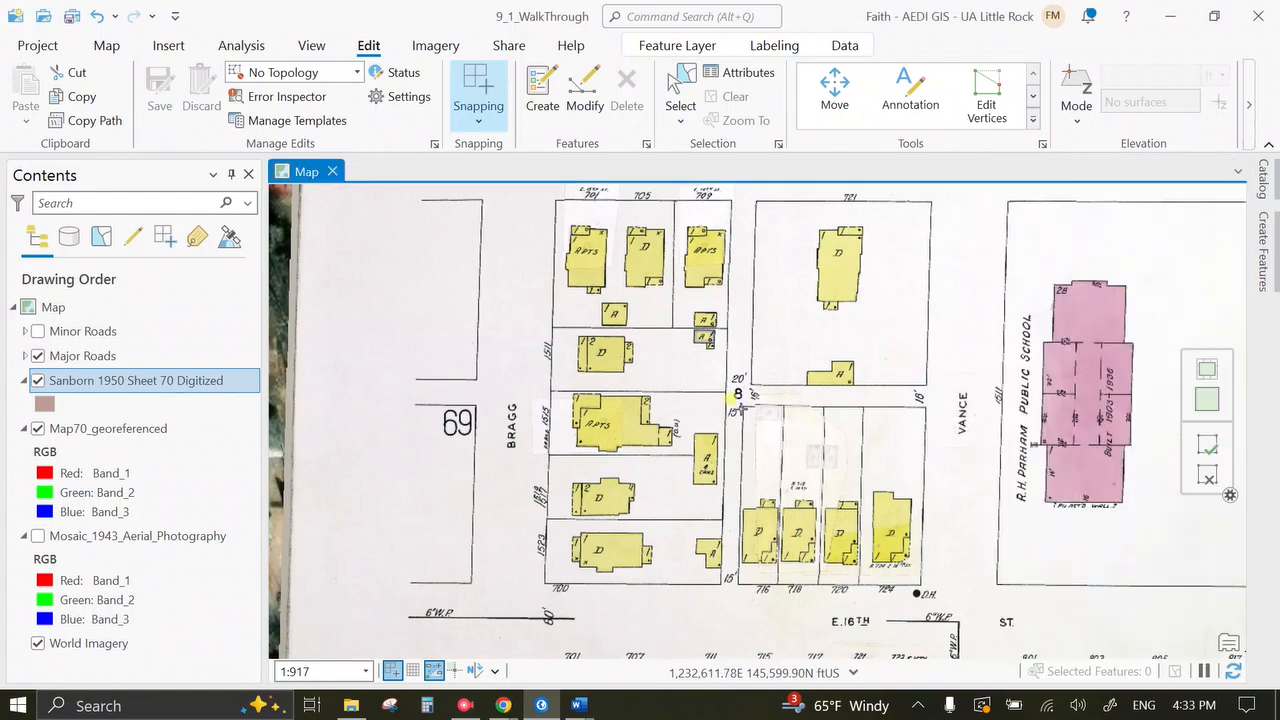
pyautogui.scroll(-2, 592, 580)
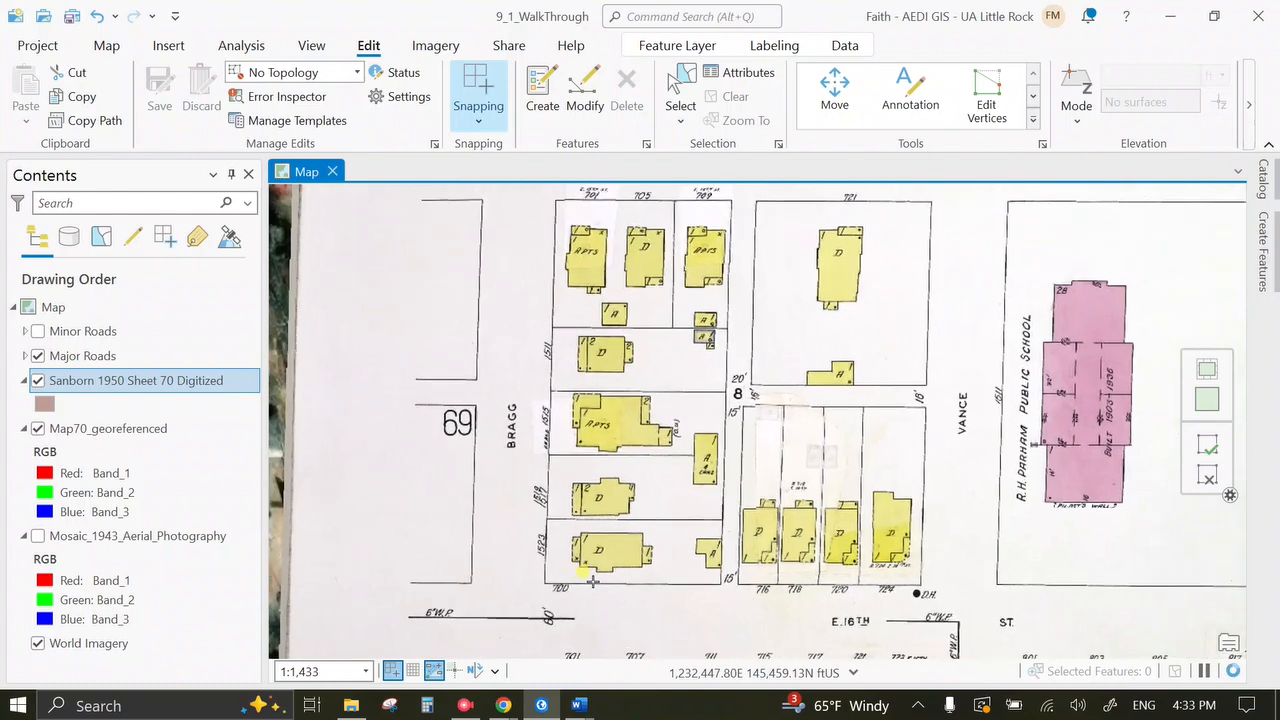
pyautogui.scroll(4, 592, 580)
pyautogui.scroll(4, 592, 580)
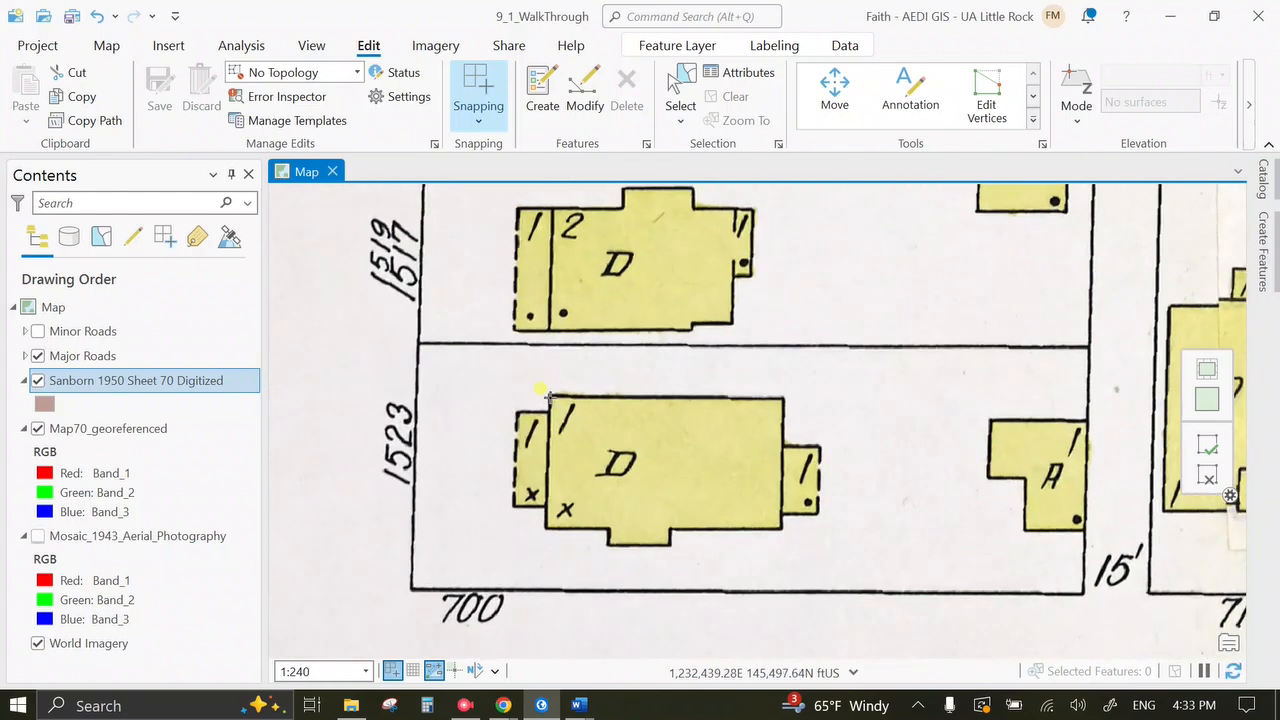
pyautogui.click(548, 395)
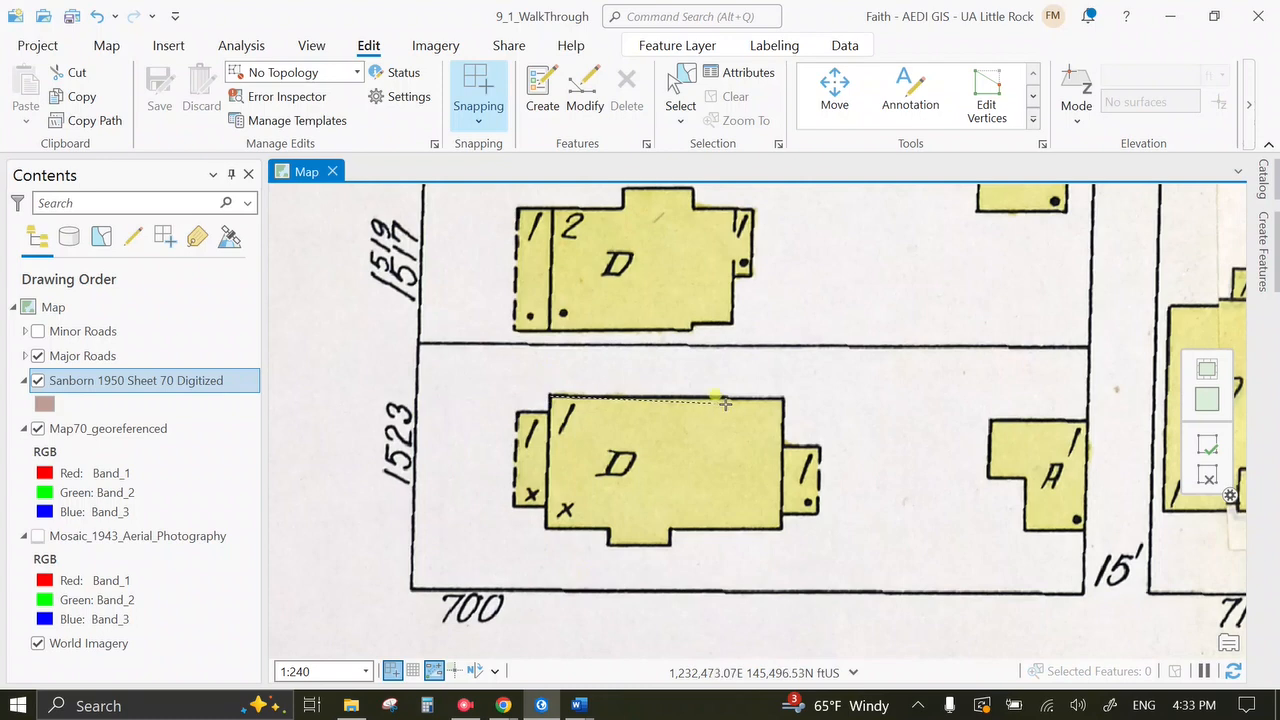
pyautogui.click(784, 398)
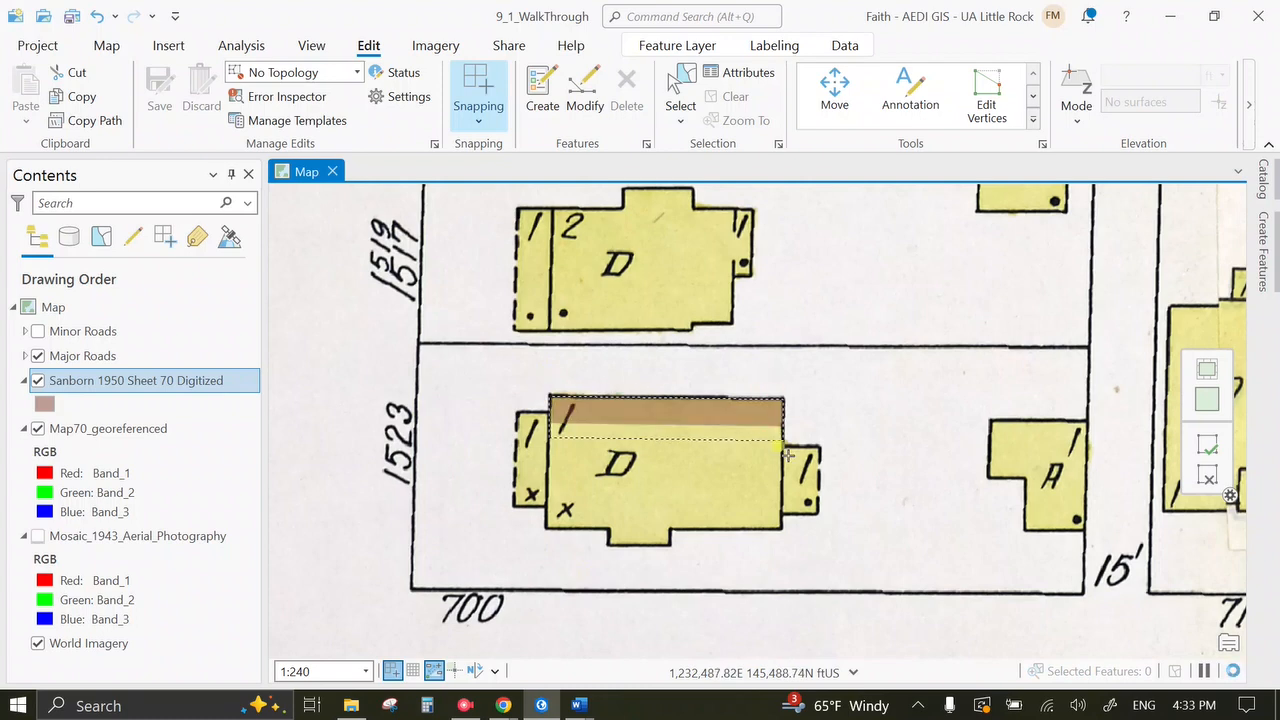
pyautogui.click(782, 530)
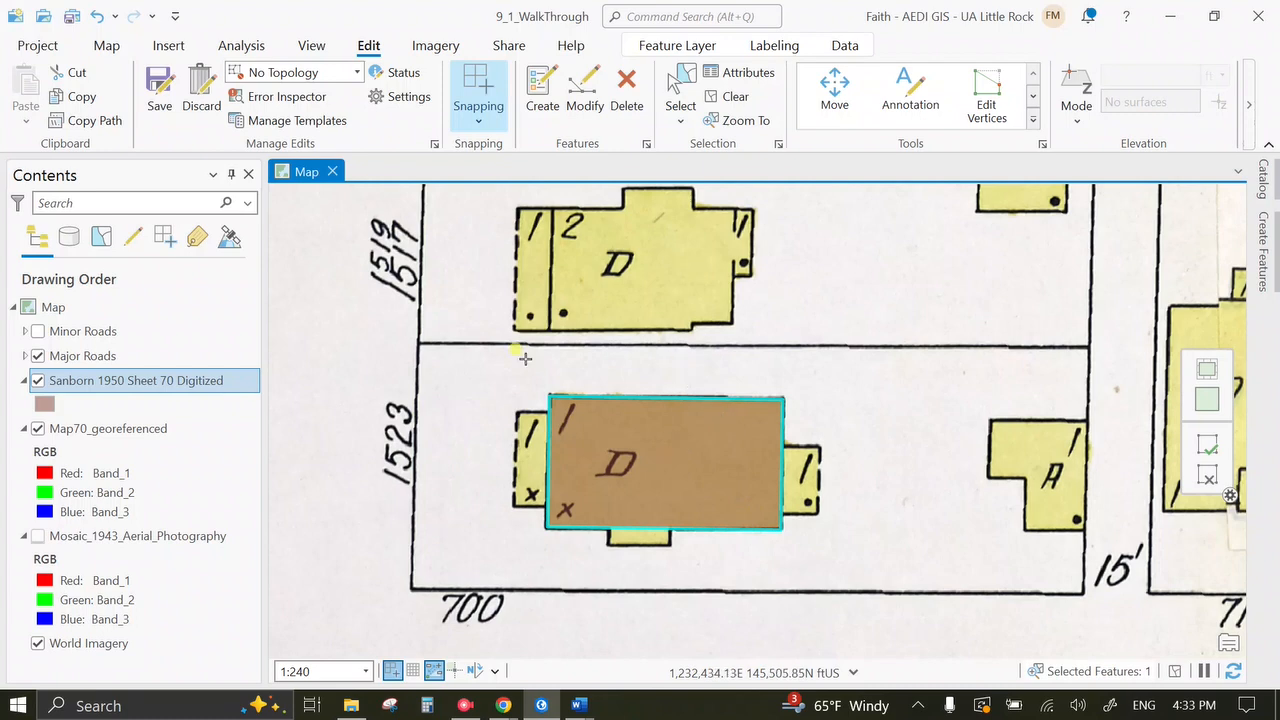
pyautogui.click(583, 102)
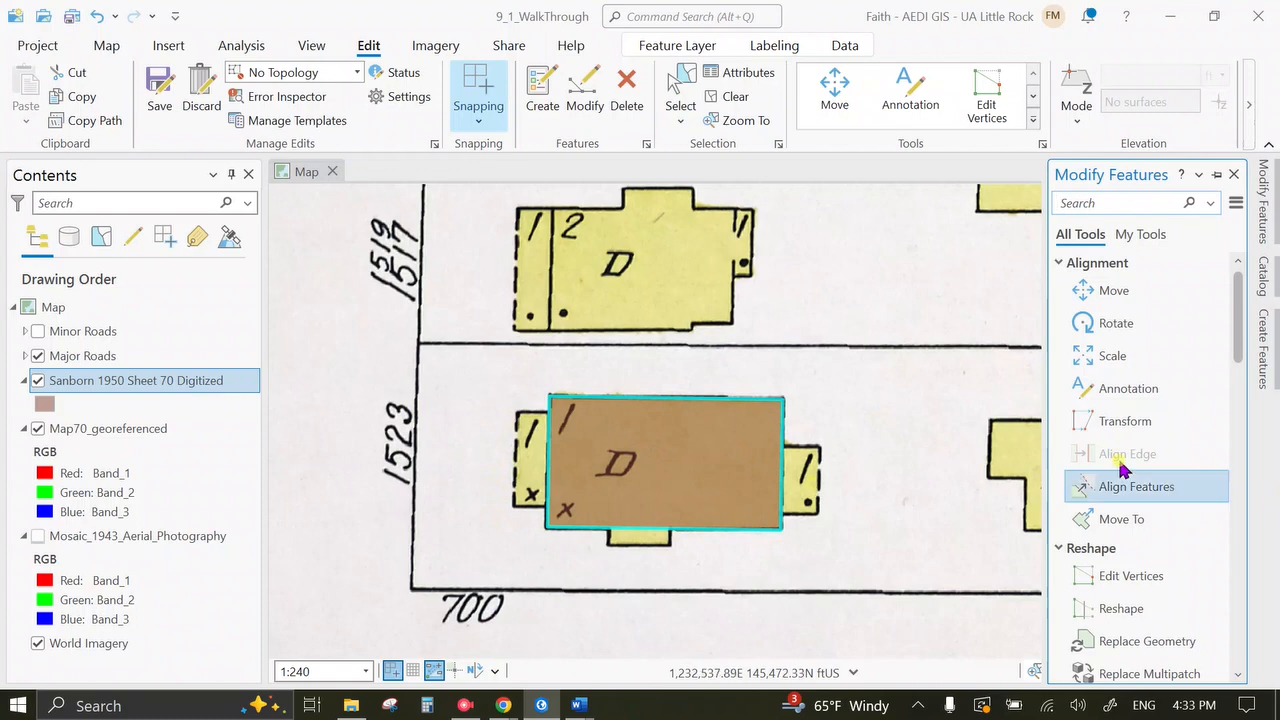
# Start reshaping the new building polygon and check the layer's snapping settings.
pyautogui.click(1136, 606)
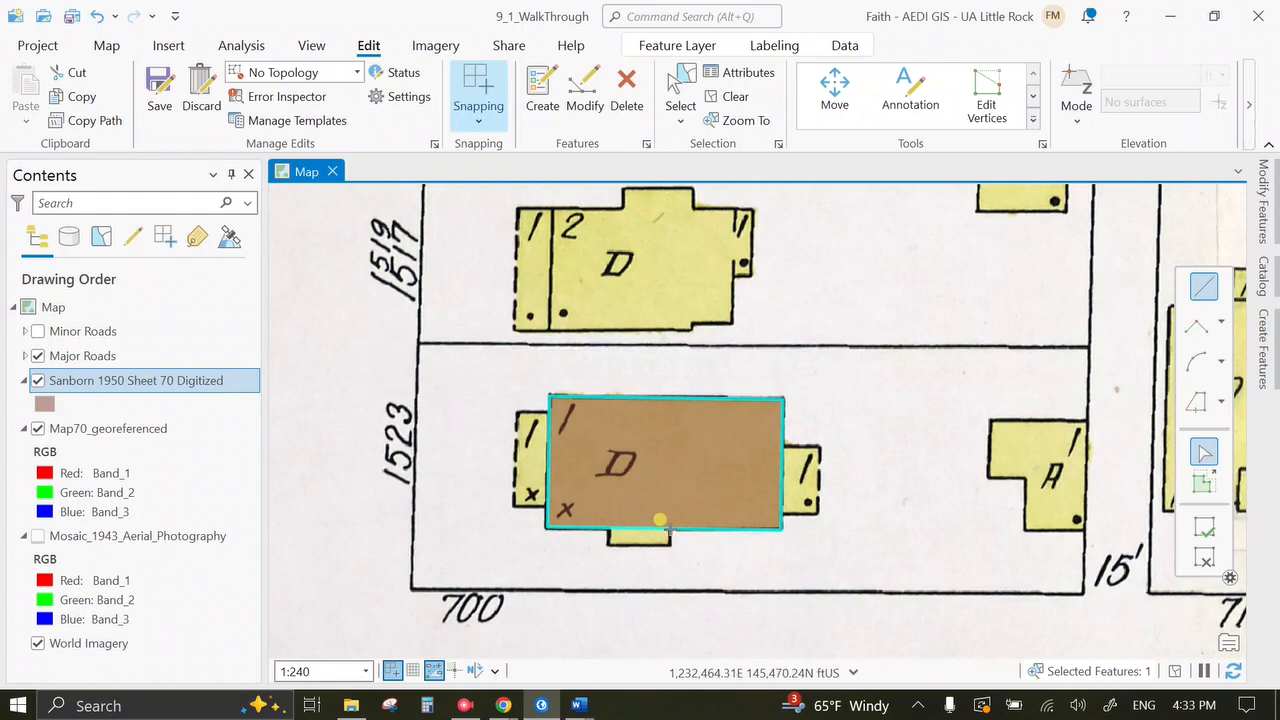
pyautogui.scroll(-2, 662, 522)
pyautogui.scroll(4, 662, 522)
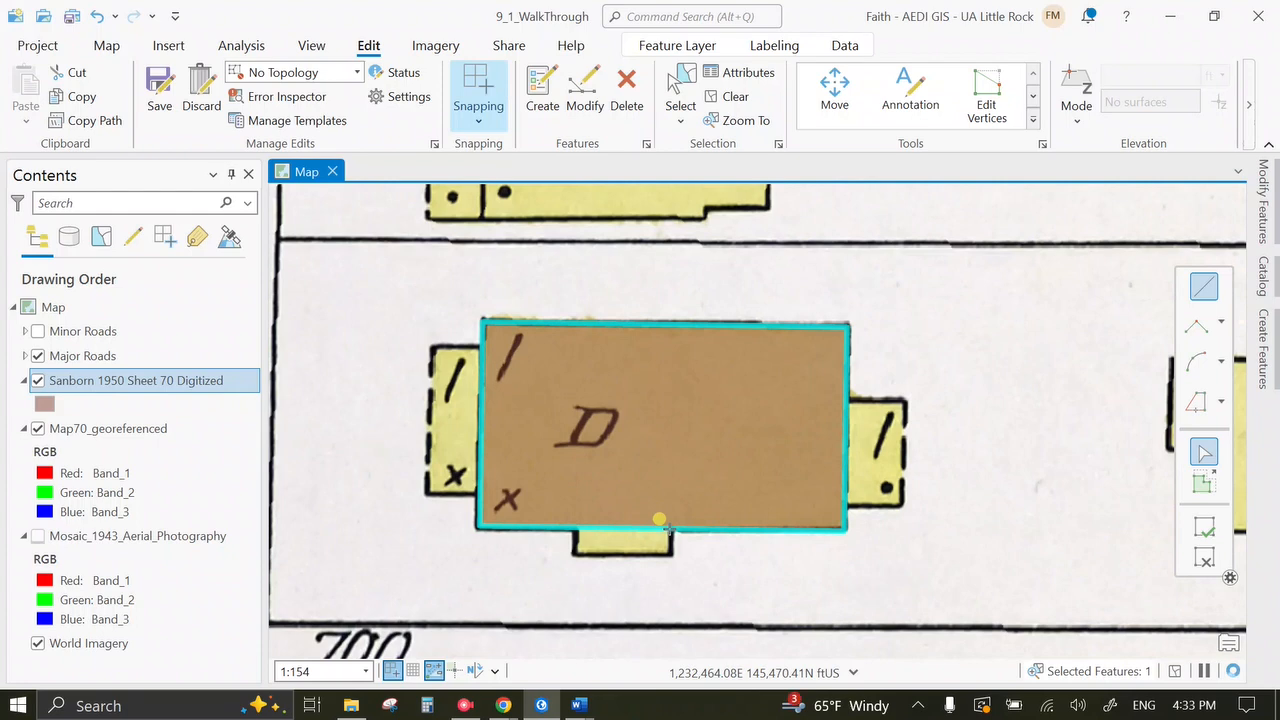
pyautogui.scroll(2, 660, 520)
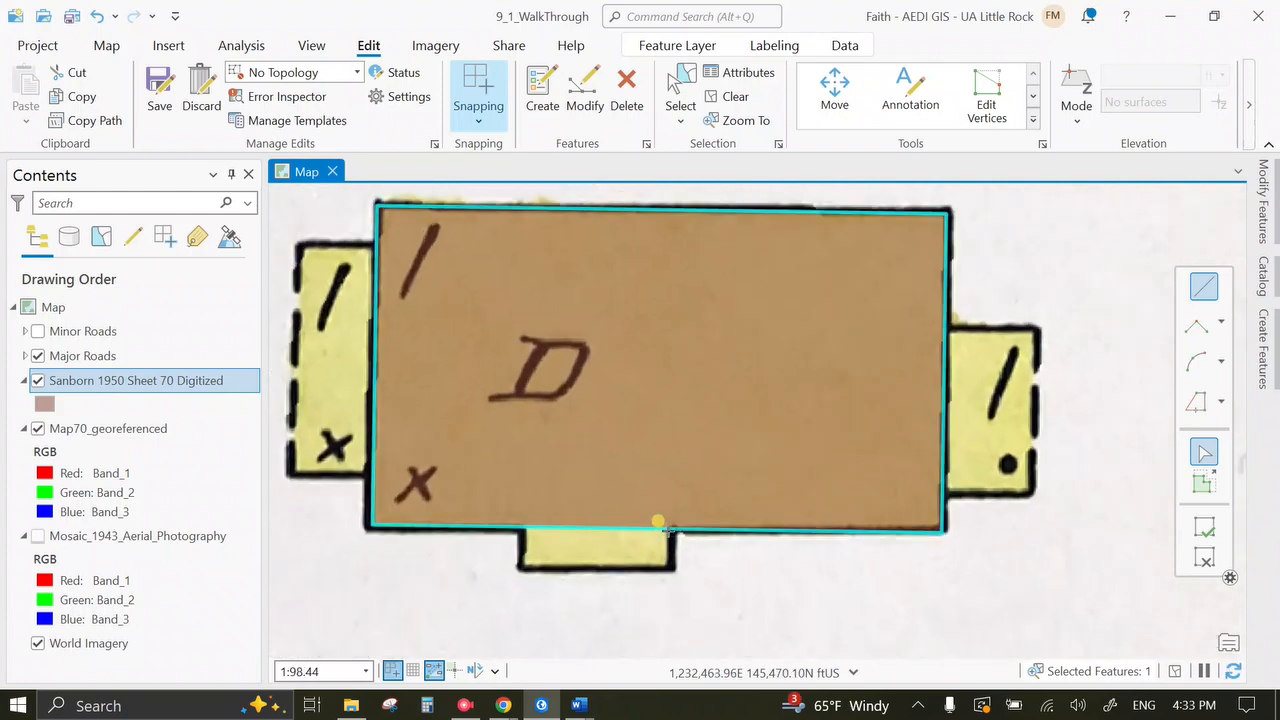
pyautogui.click(167, 239)
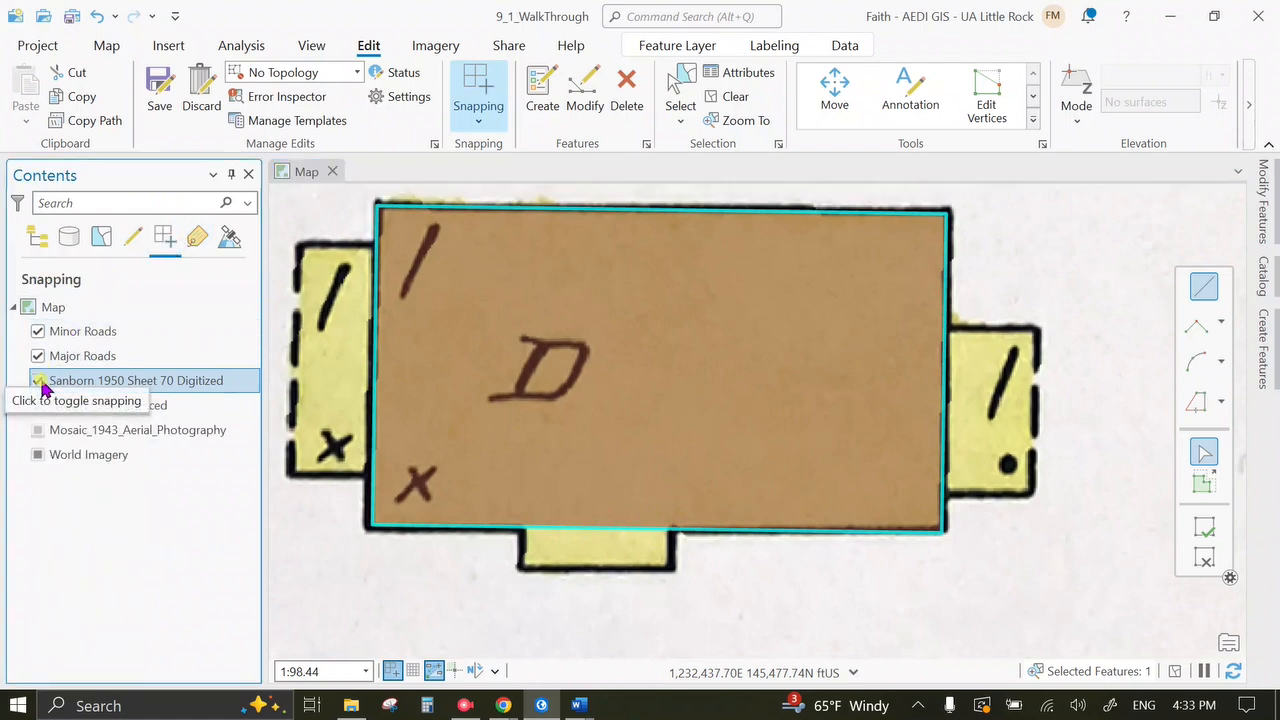
pyautogui.rightClick(92, 388)
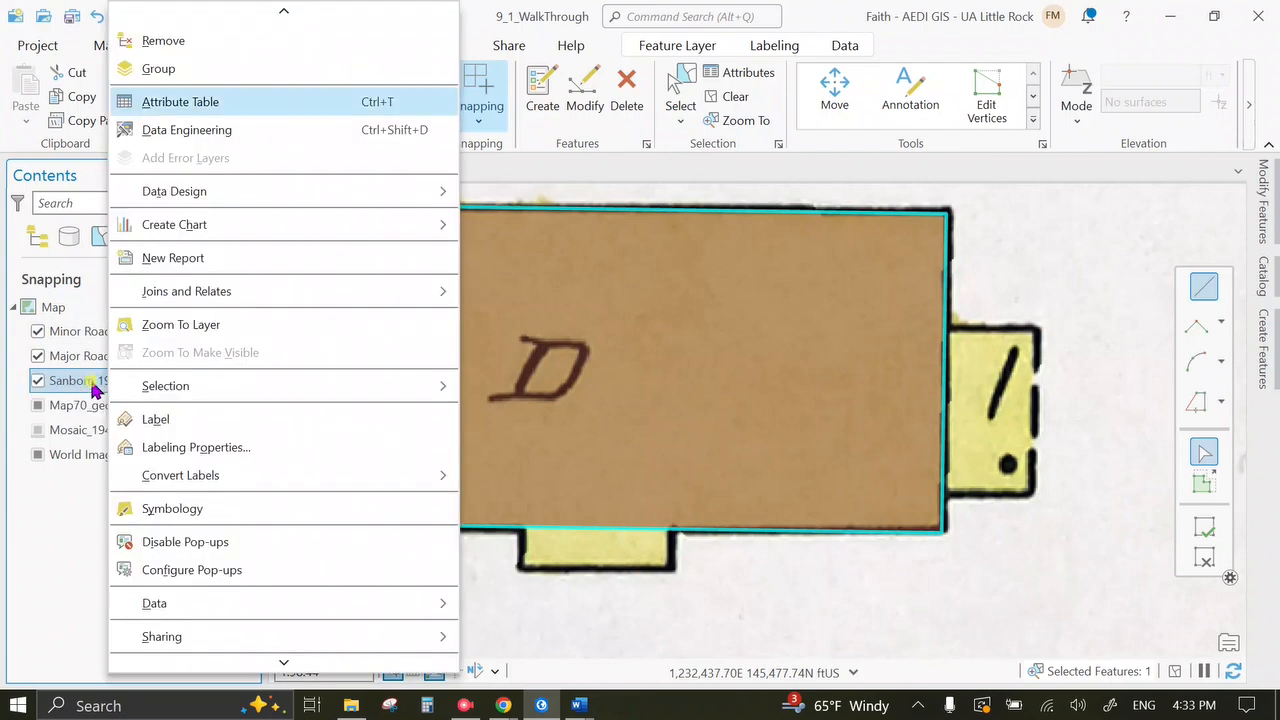
pyautogui.press('Escape')
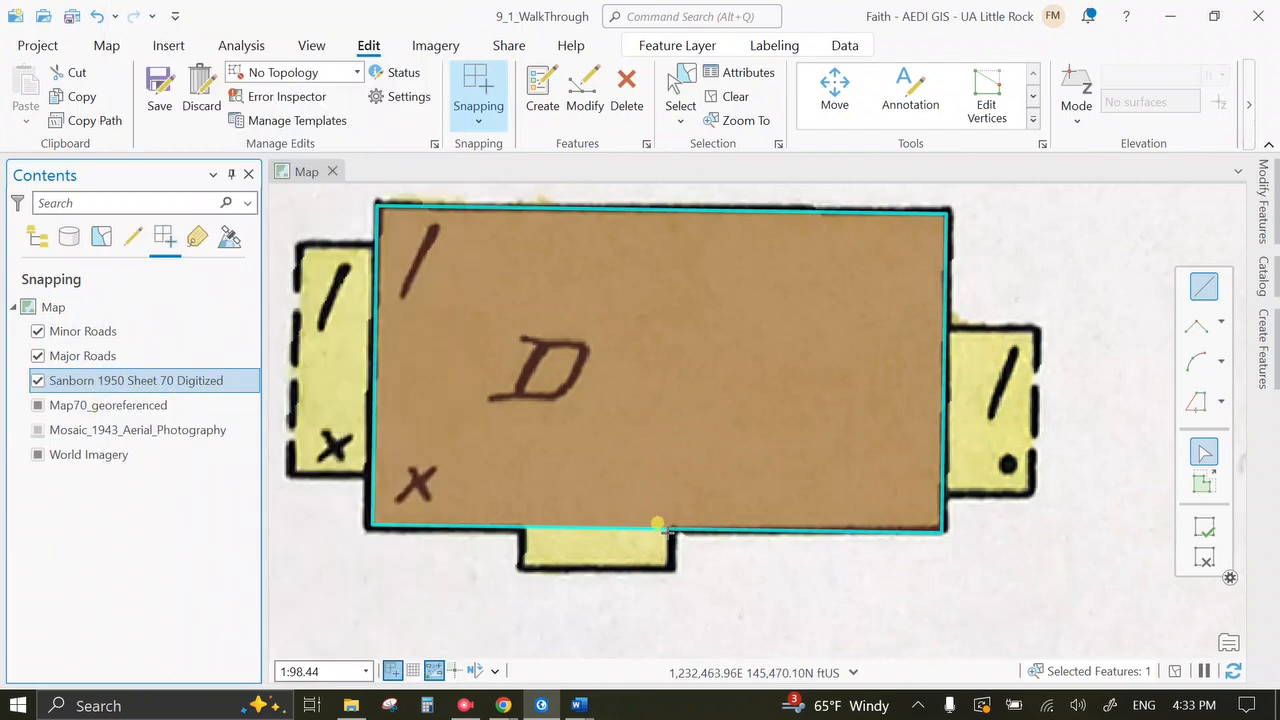
# Reshape the lower edge with perpendicular and parallel segments to add the rear bump, then finish.
pyautogui.click(663, 519)
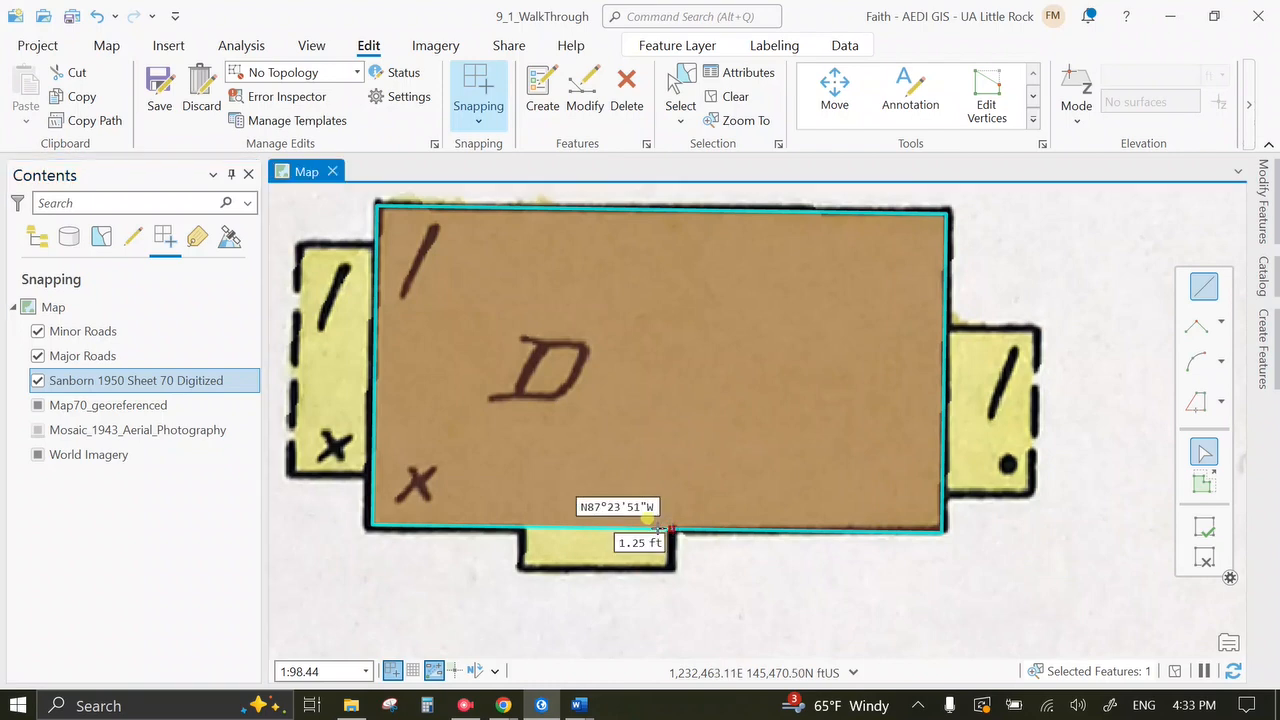
pyautogui.rightClick(664, 530)
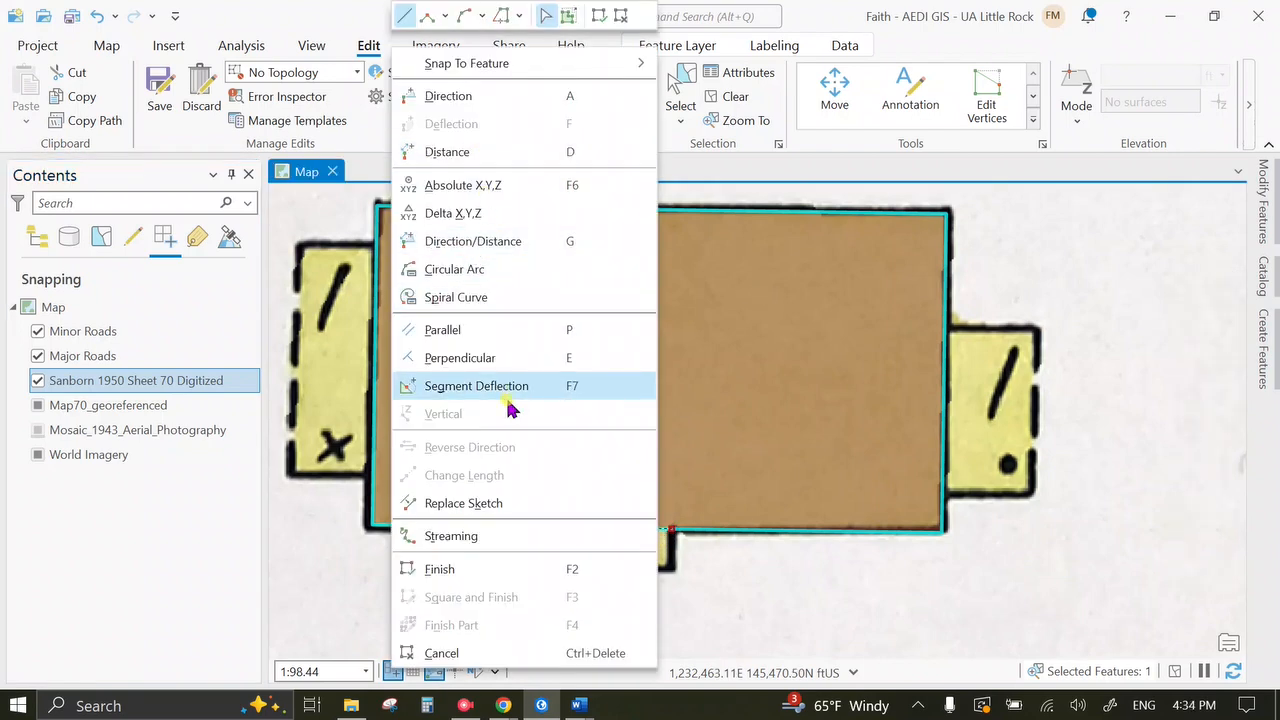
pyautogui.click(494, 360)
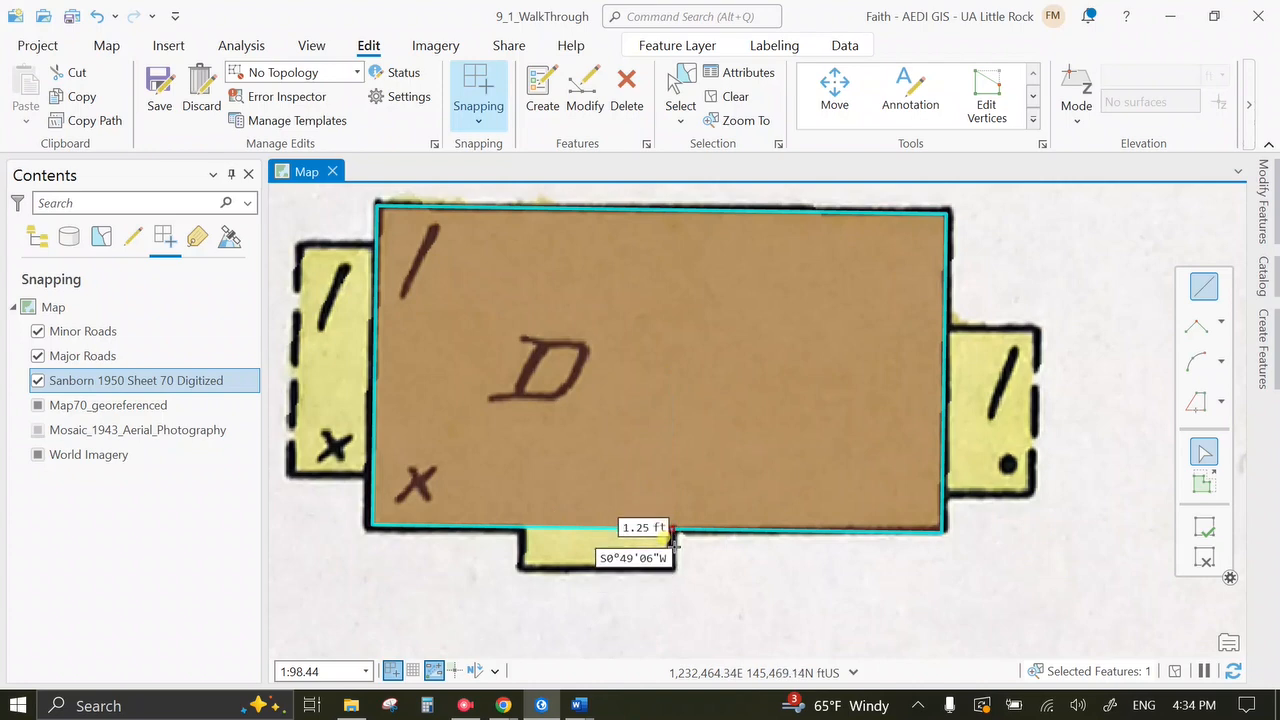
pyautogui.click(672, 566)
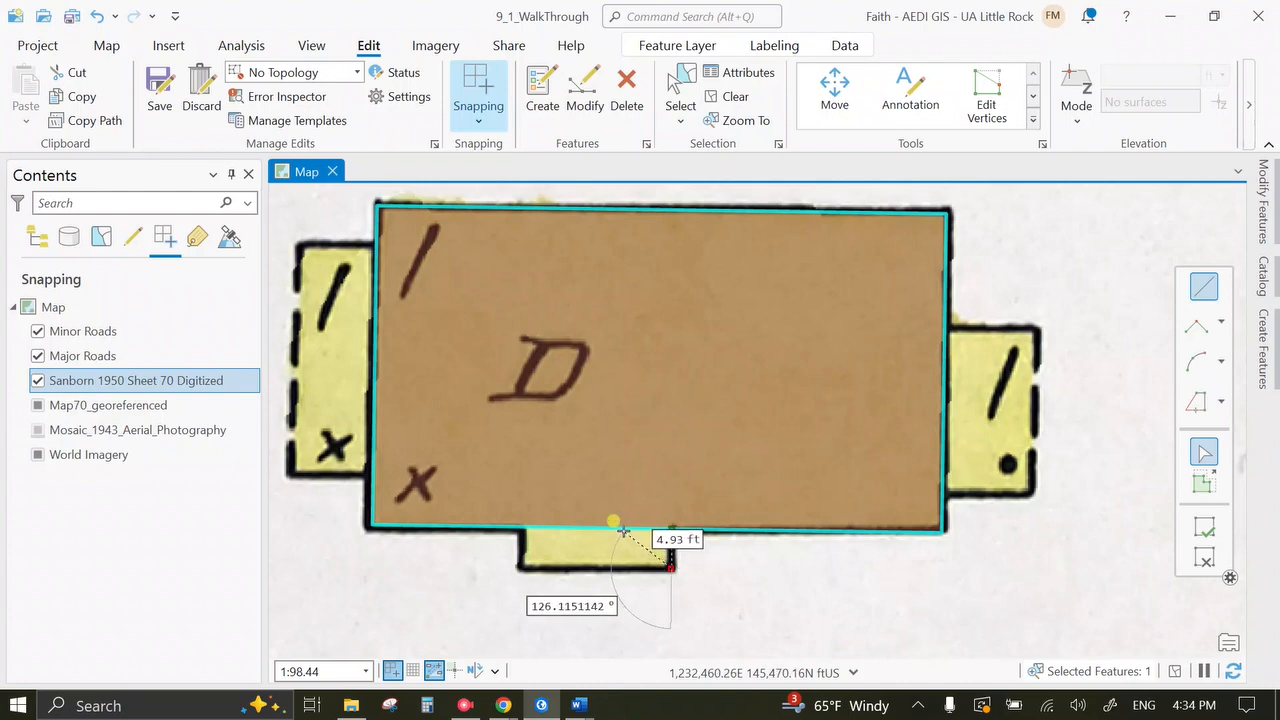
pyautogui.rightClick(620, 530)
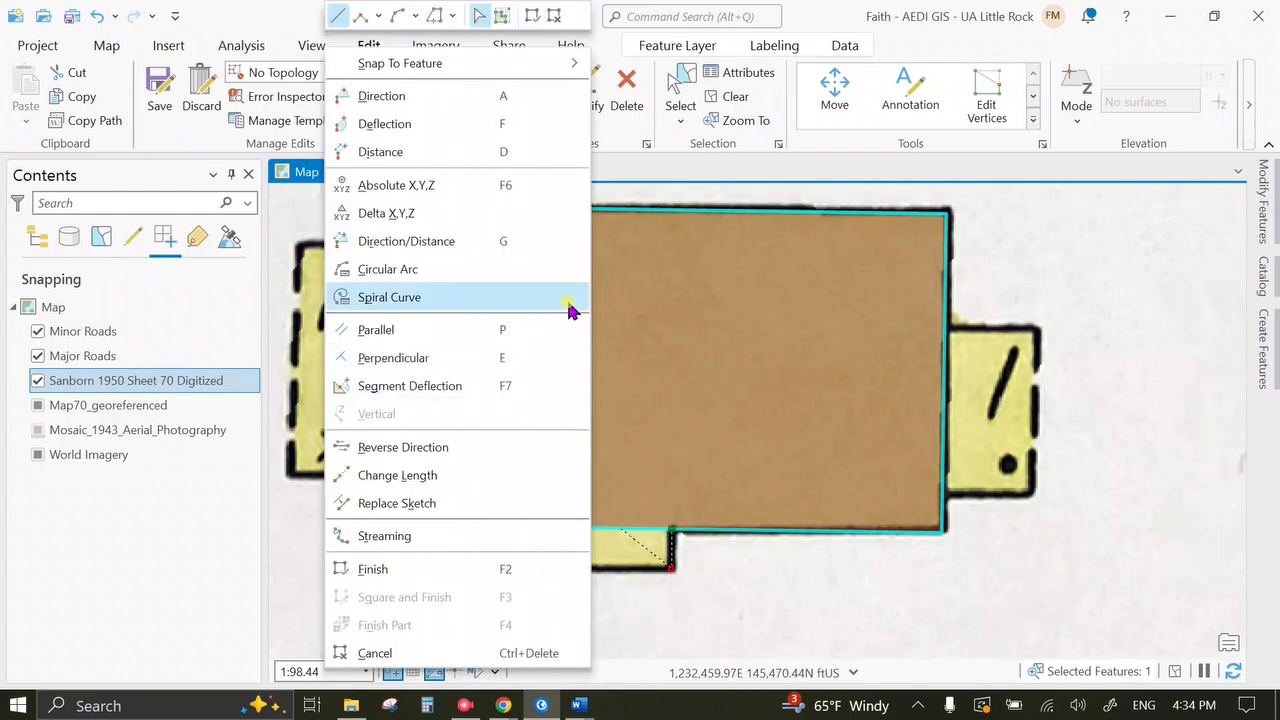
pyautogui.click(482, 337)
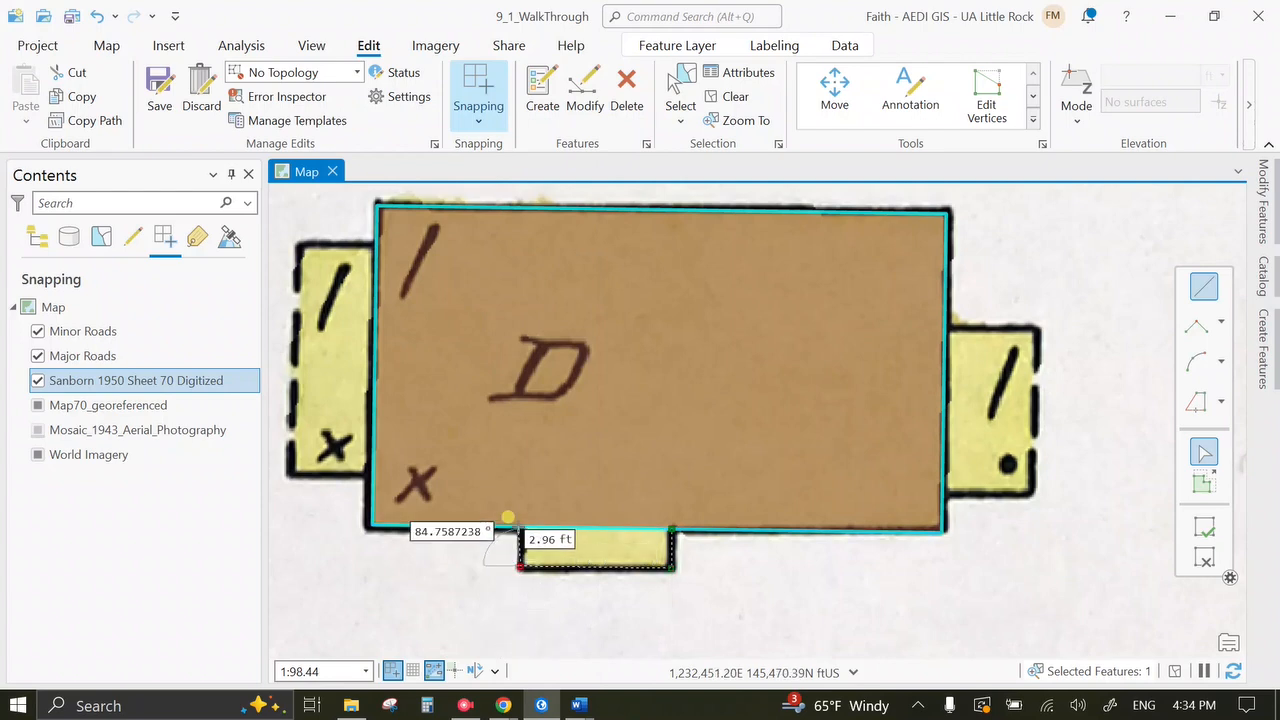
pyautogui.rightClick(505, 521)
pyautogui.click(390, 360)
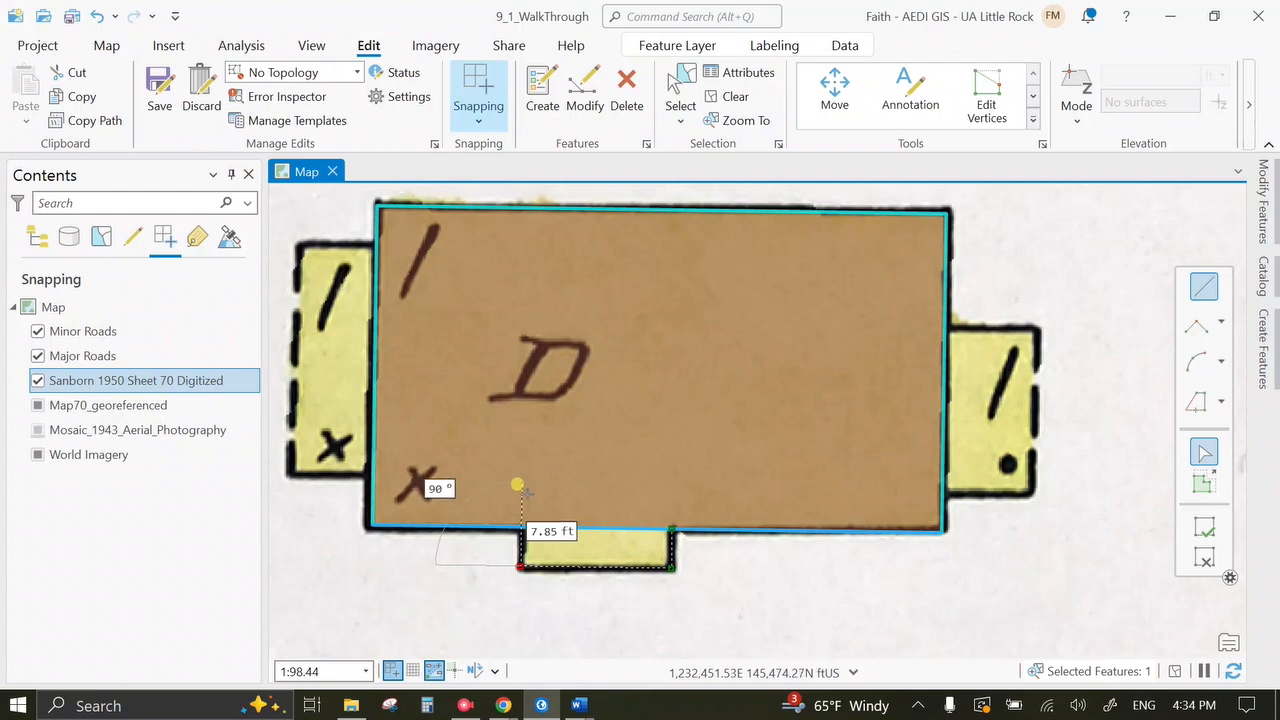
pyautogui.click(516, 519)
pyautogui.rightClick(517, 514)
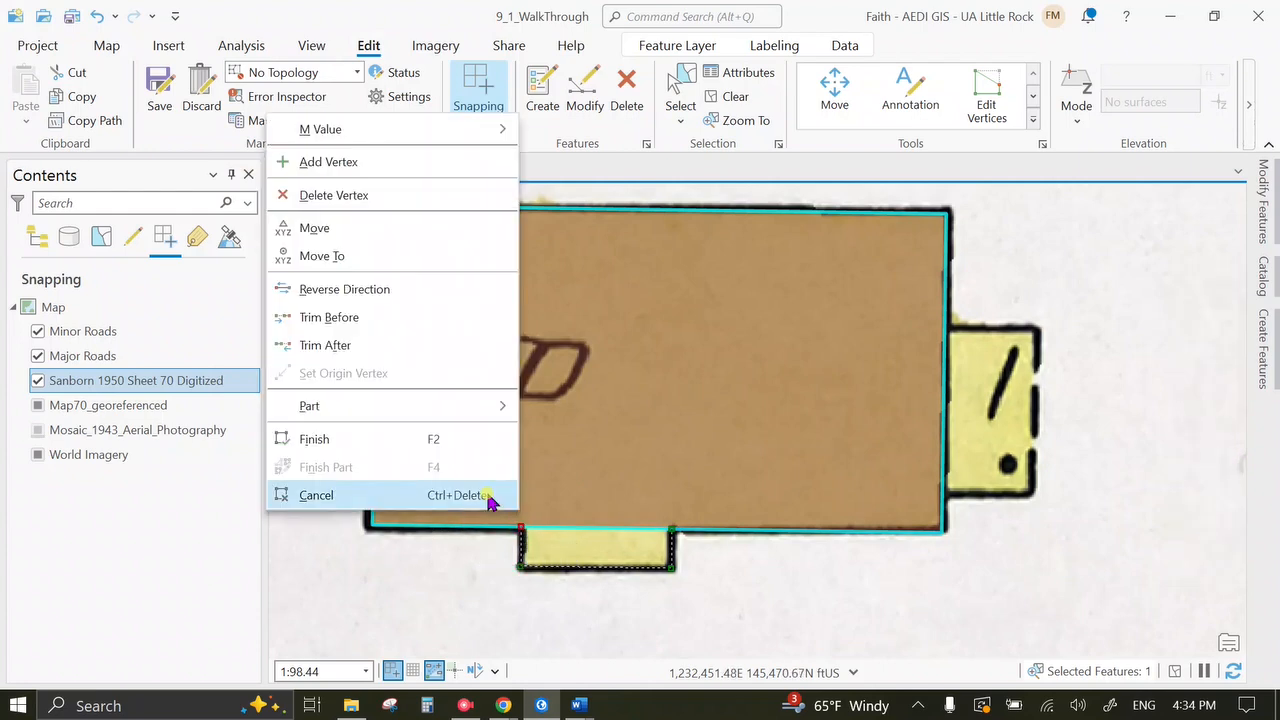
pyautogui.click(437, 439)
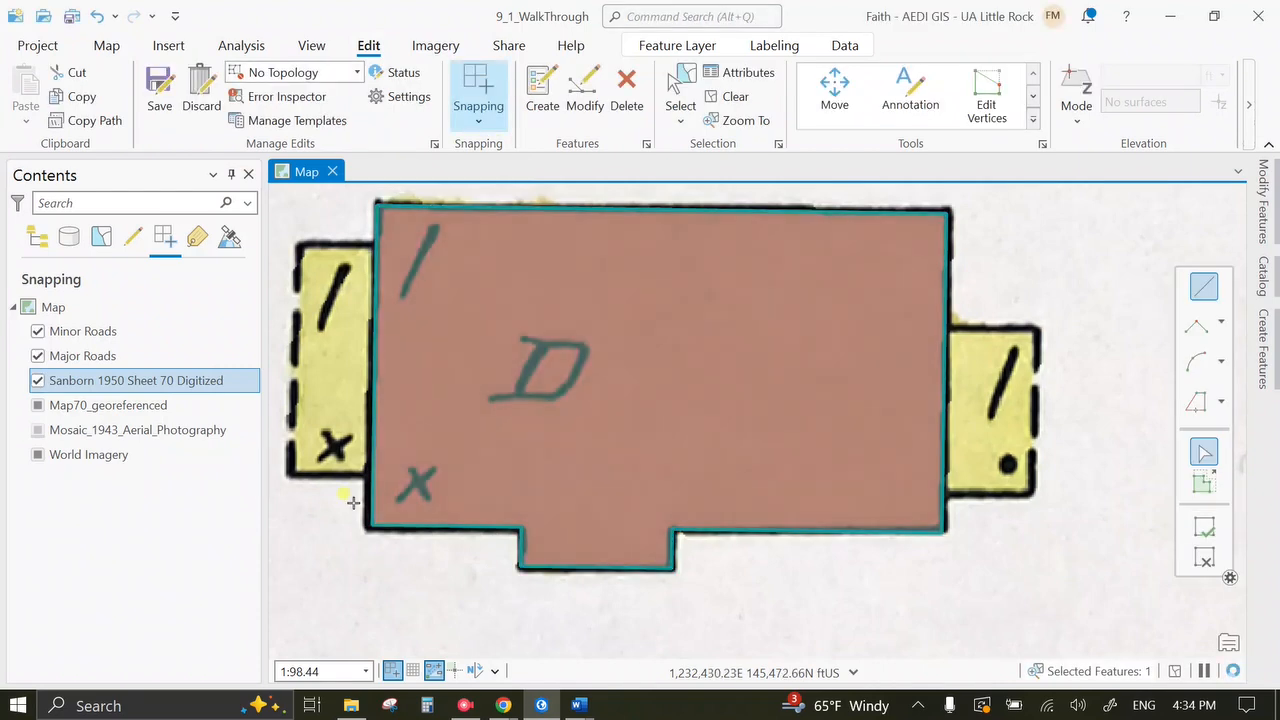
# Switch to Explore and pan to centre the reshaped building polygon.
pyautogui.scroll(4, 1024, 403)
pyautogui.scroll(-6, 1024, 403)
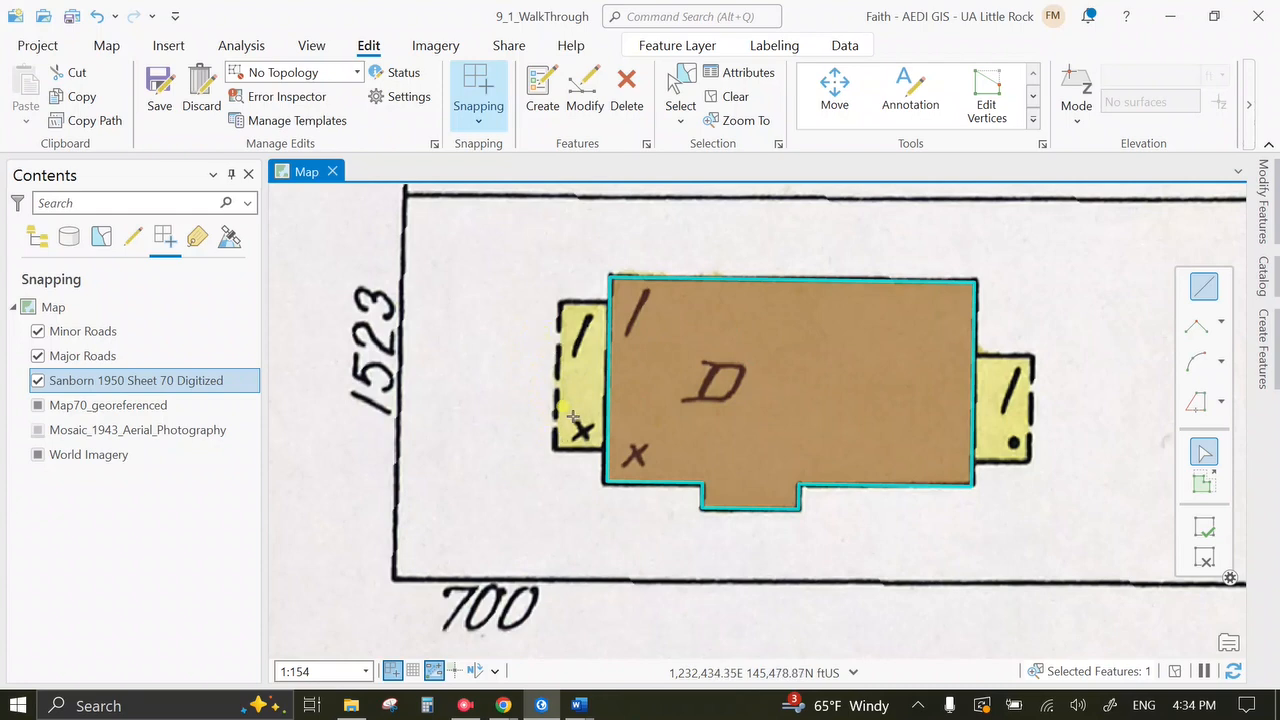
pyautogui.click(104, 45)
pyautogui.click(163, 95)
pyautogui.click(696, 270)
pyautogui.moveTo(700, 278); pyautogui.dragTo(585, 590)
pyautogui.moveTo(663, 632); pyautogui.dragTo(648, 342)
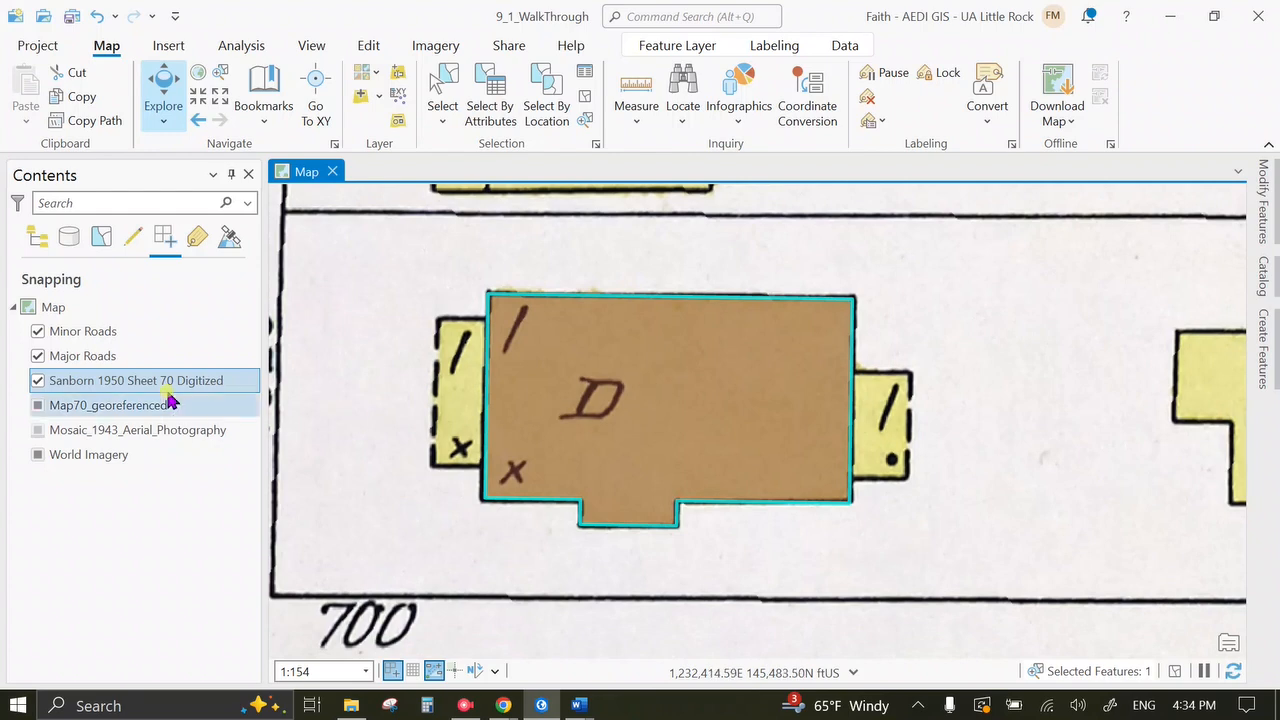
# Enter Year 1950 and Map 70 in the new dwelling polygon's attributes.
pyautogui.click(586, 72)
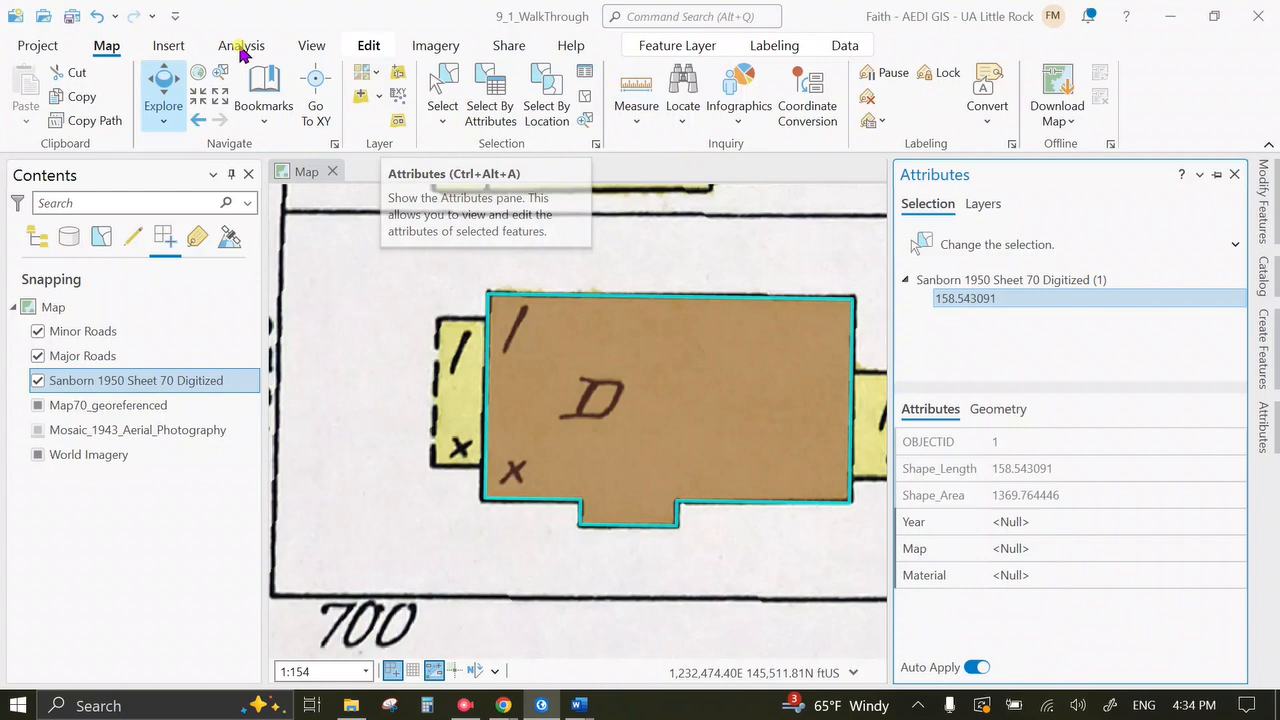
pyautogui.click(372, 47)
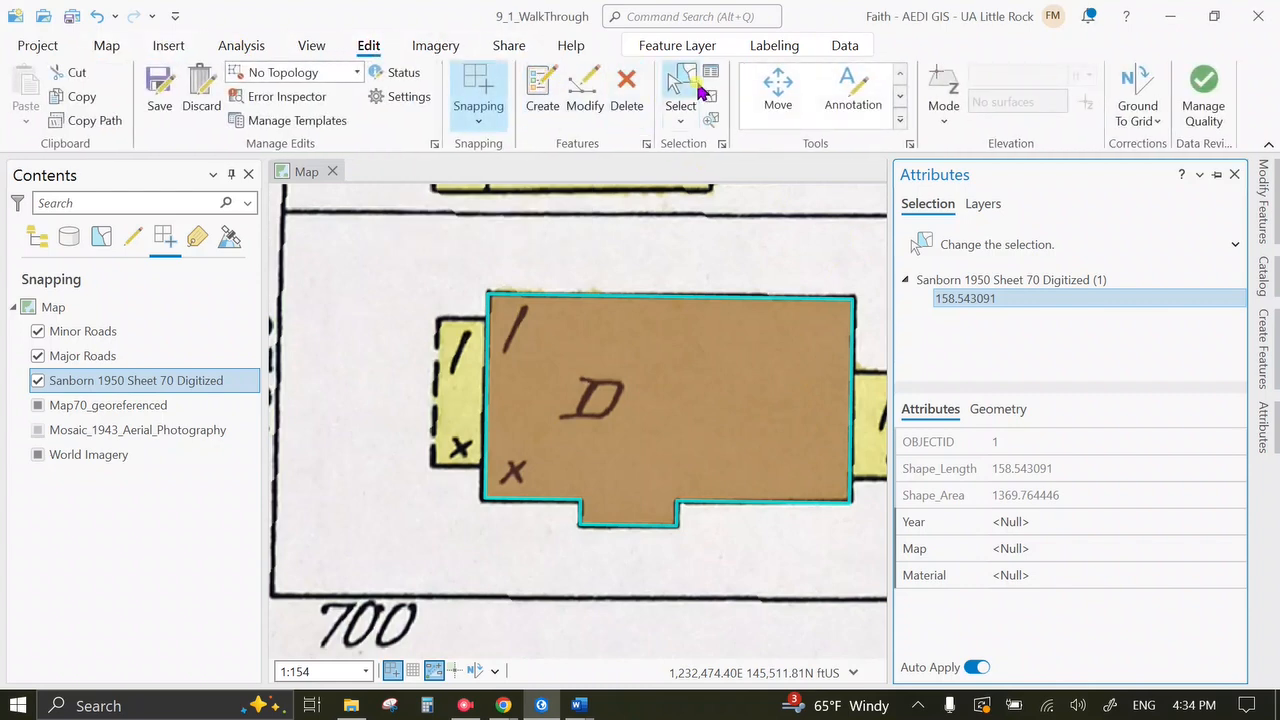
pyautogui.click(1046, 530)
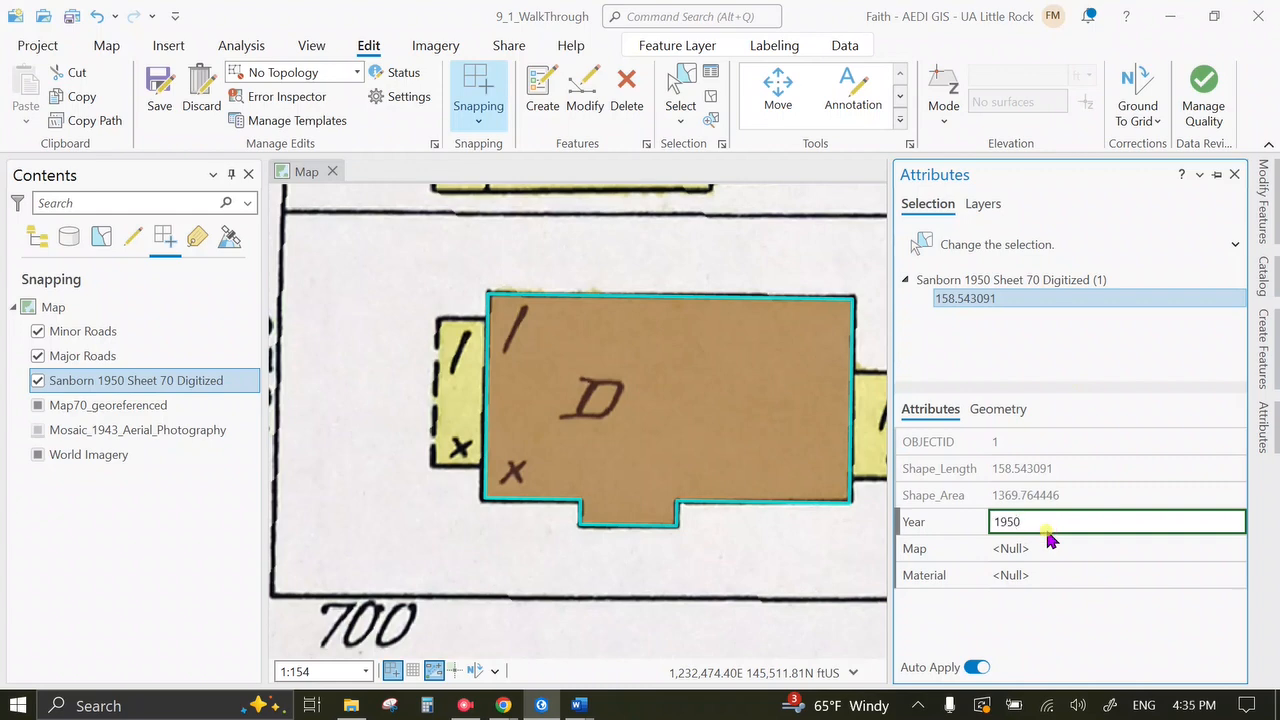
pyautogui.press('Tab')
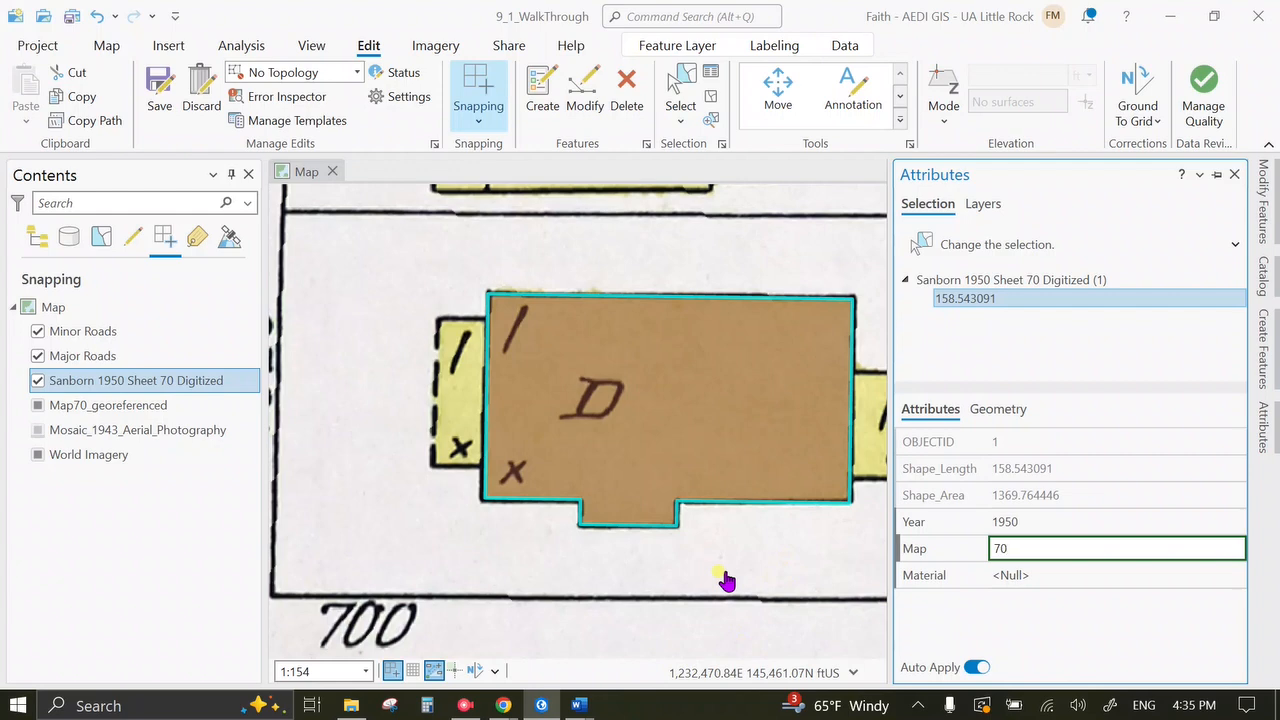
pyautogui.press('Tab')
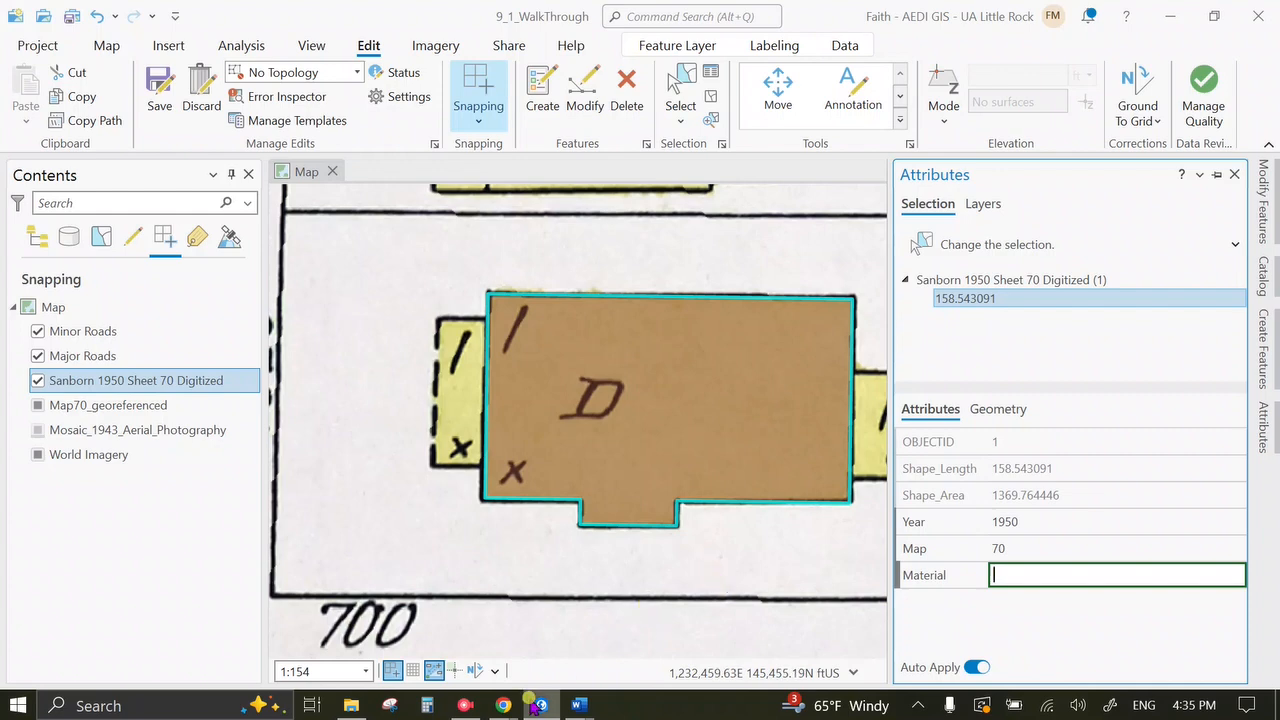
pyautogui.moveTo(350, 707)
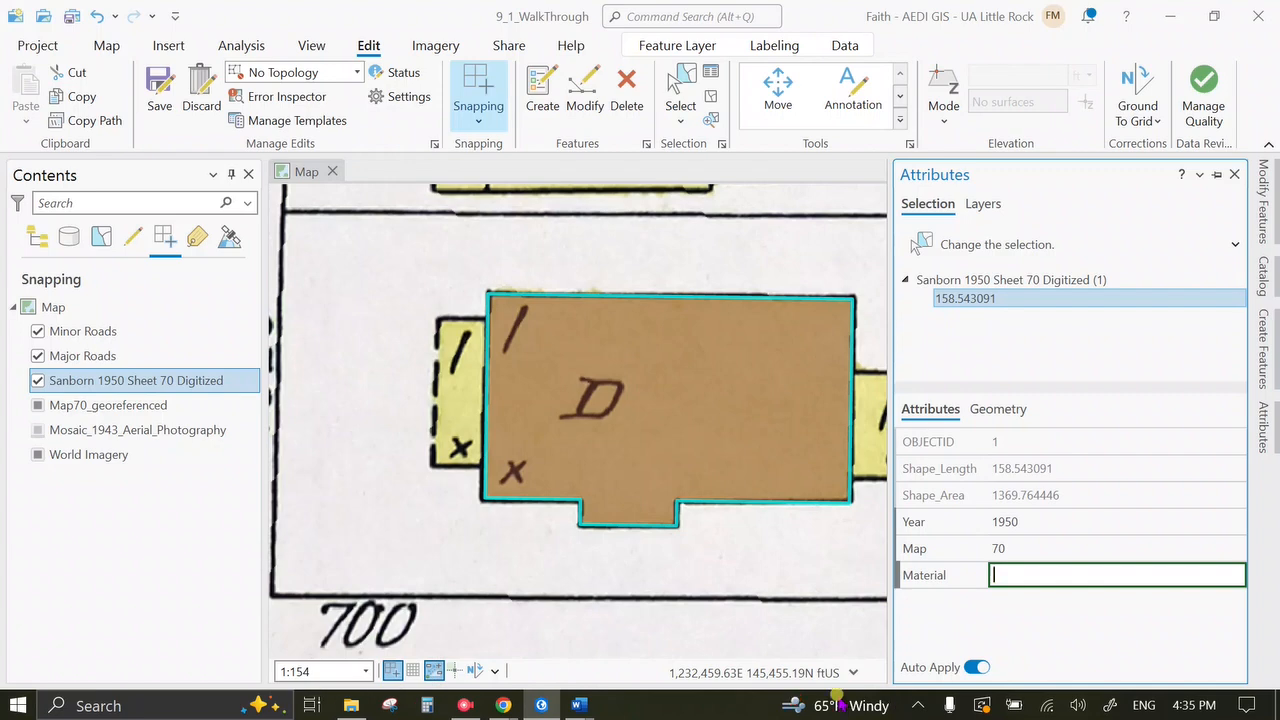
# Open Map Legend from GIS1_2024 > Week_9 > 9_1_SanbornMaps > SanbornMaps, then minimize Photos and Explorer.
pyautogui.click(350, 705)
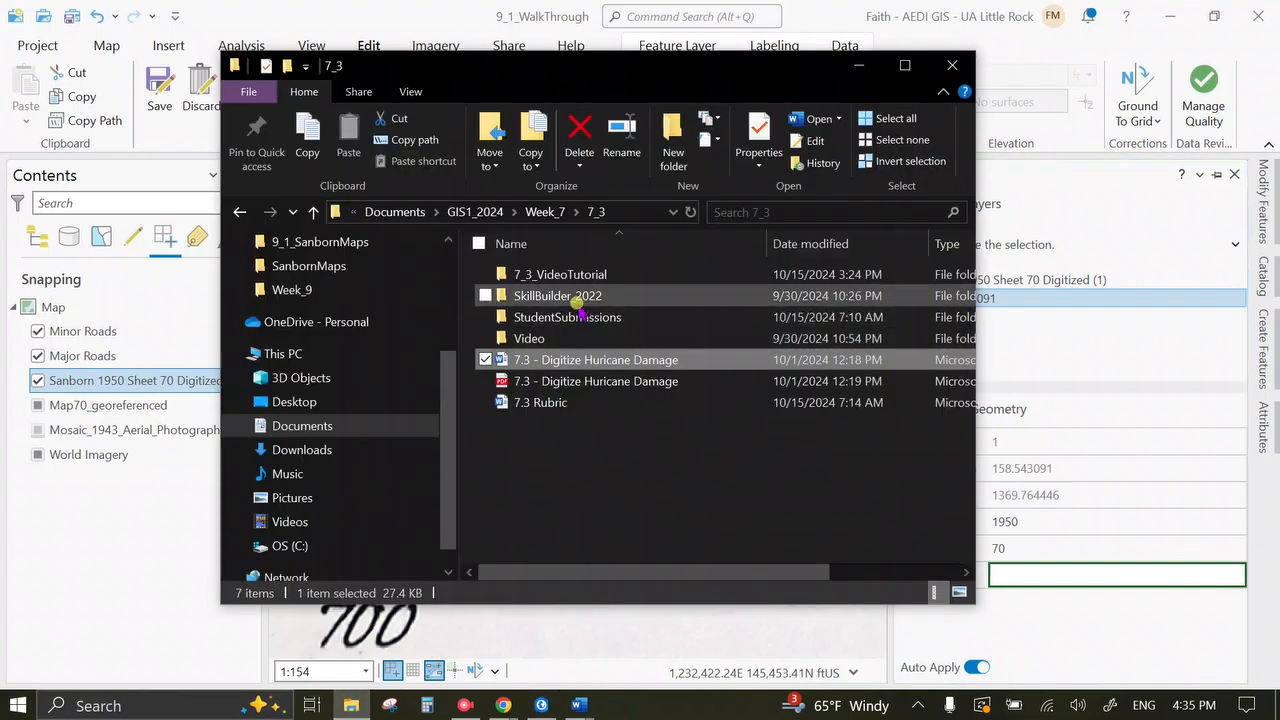
pyautogui.click(487, 211)
pyautogui.scroll(-5, 530, 415)
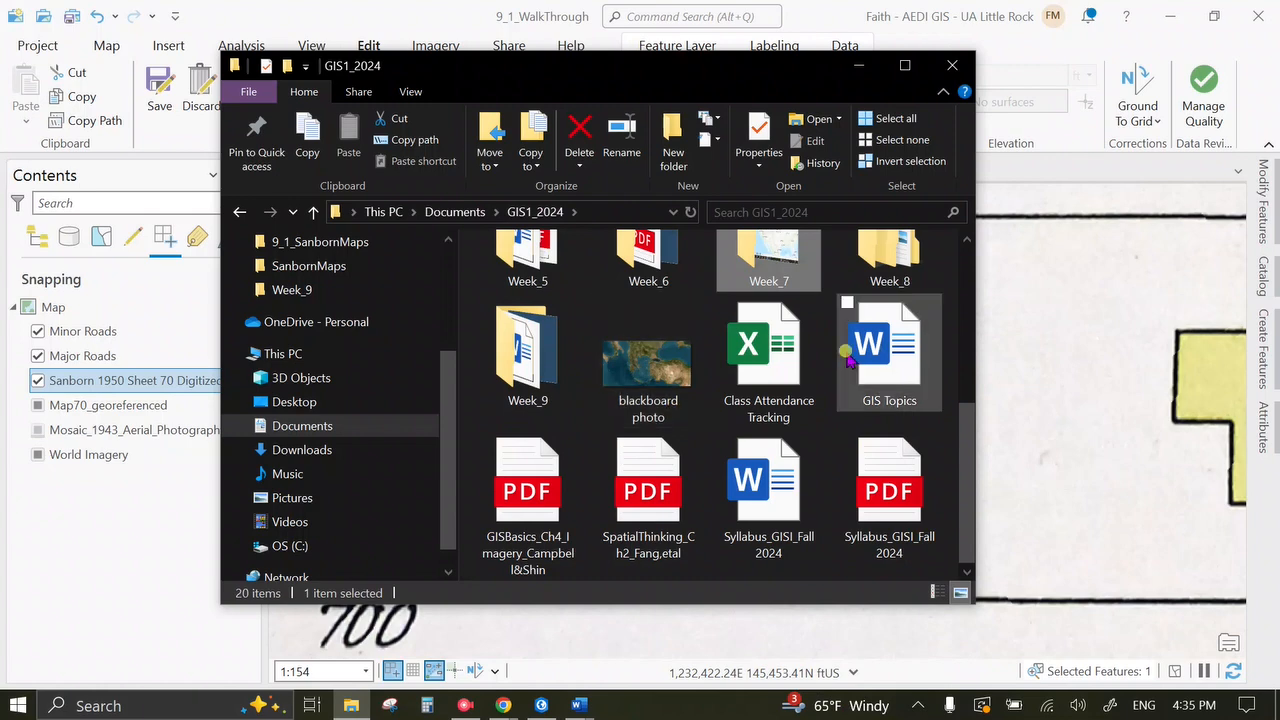
pyautogui.doubleClick(528, 405)
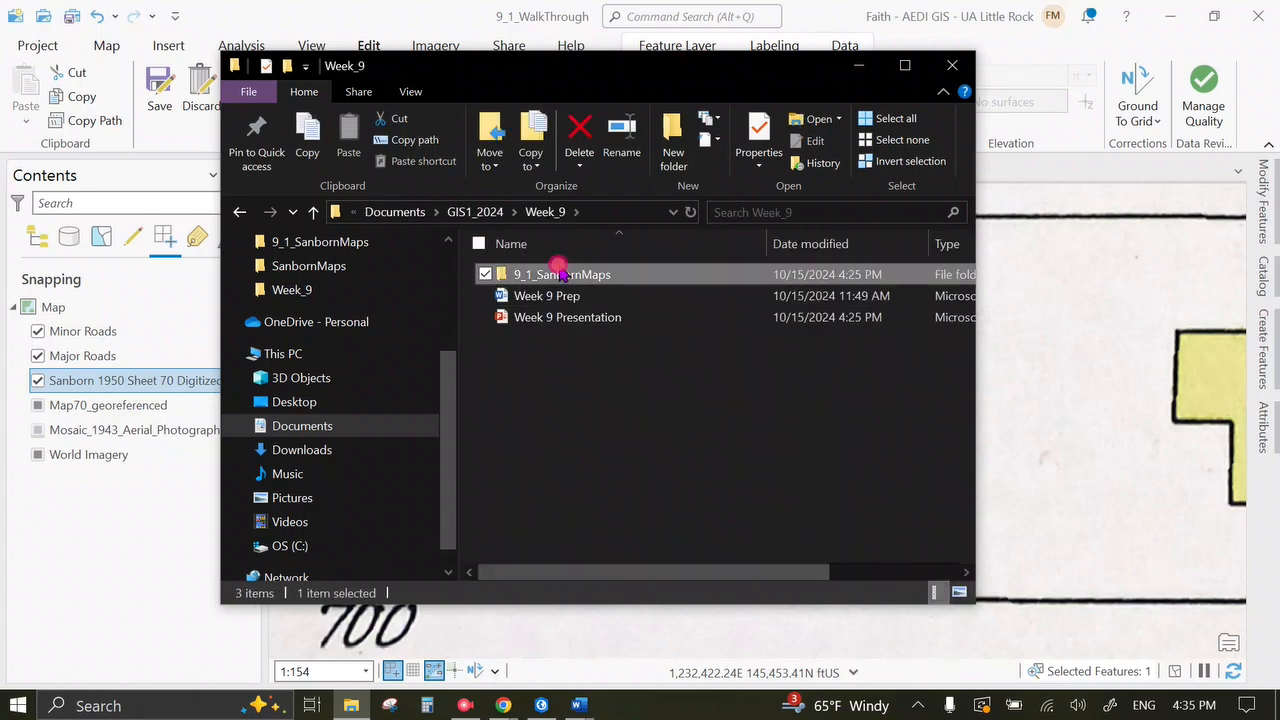
pyautogui.doubleClick(556, 272)
pyautogui.doubleClick(553, 317)
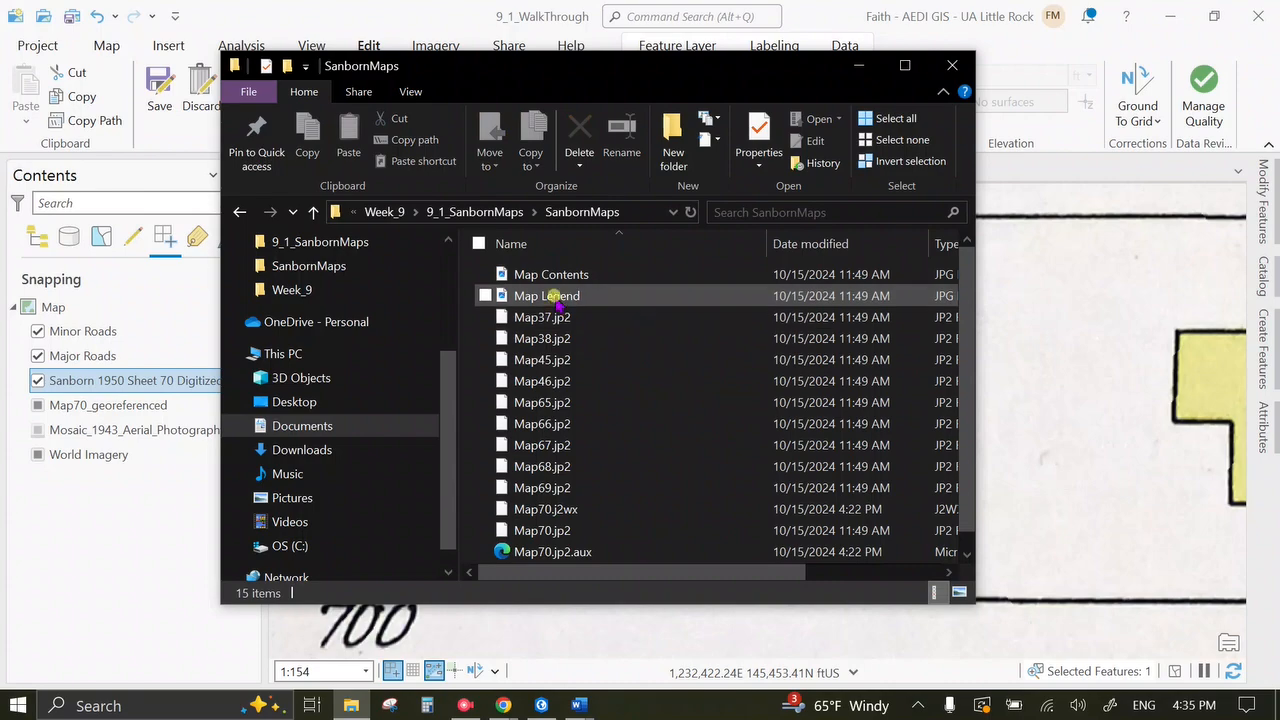
pyautogui.doubleClick(563, 300)
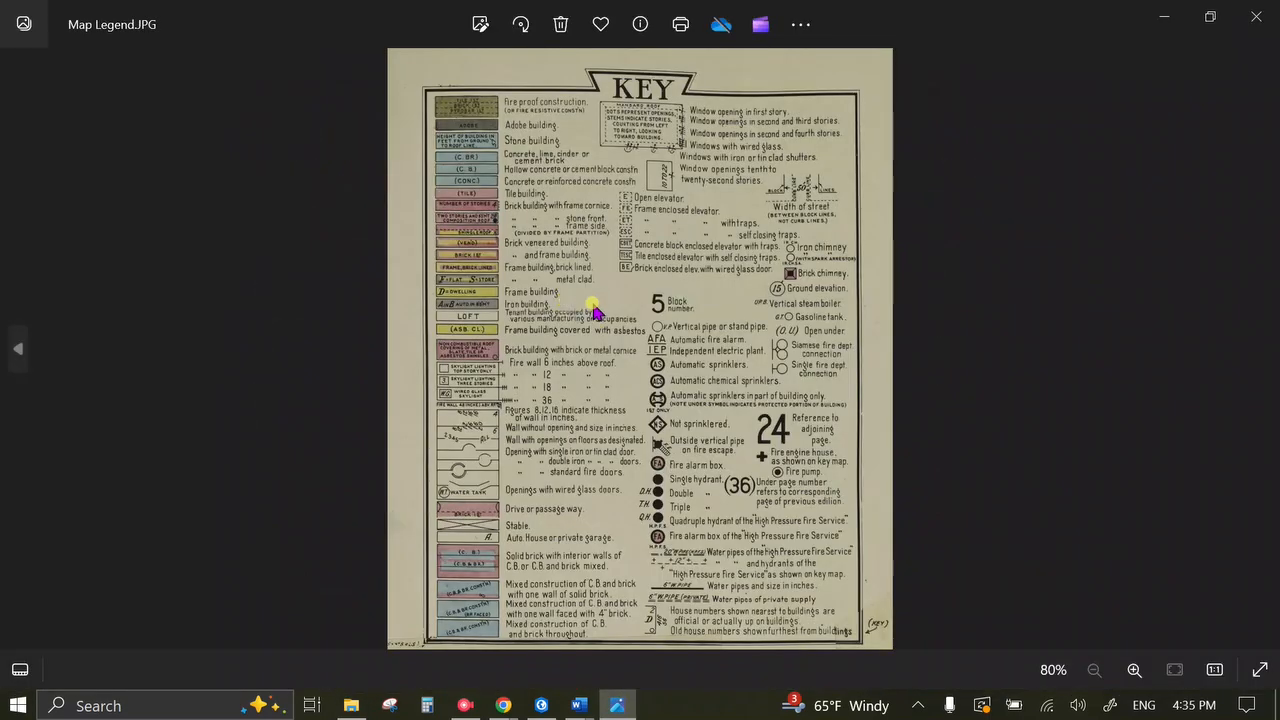
pyautogui.scroll(1, 505, 190)
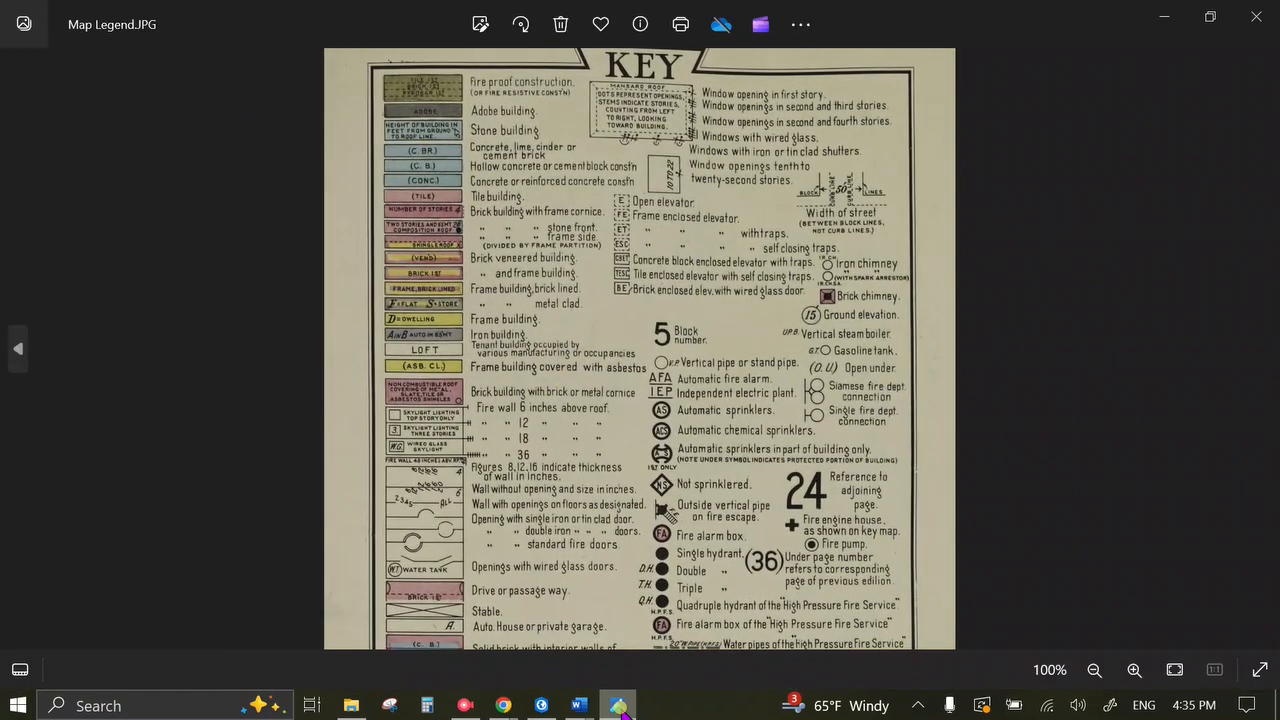
pyautogui.click(617, 705)
pyautogui.click(858, 65)
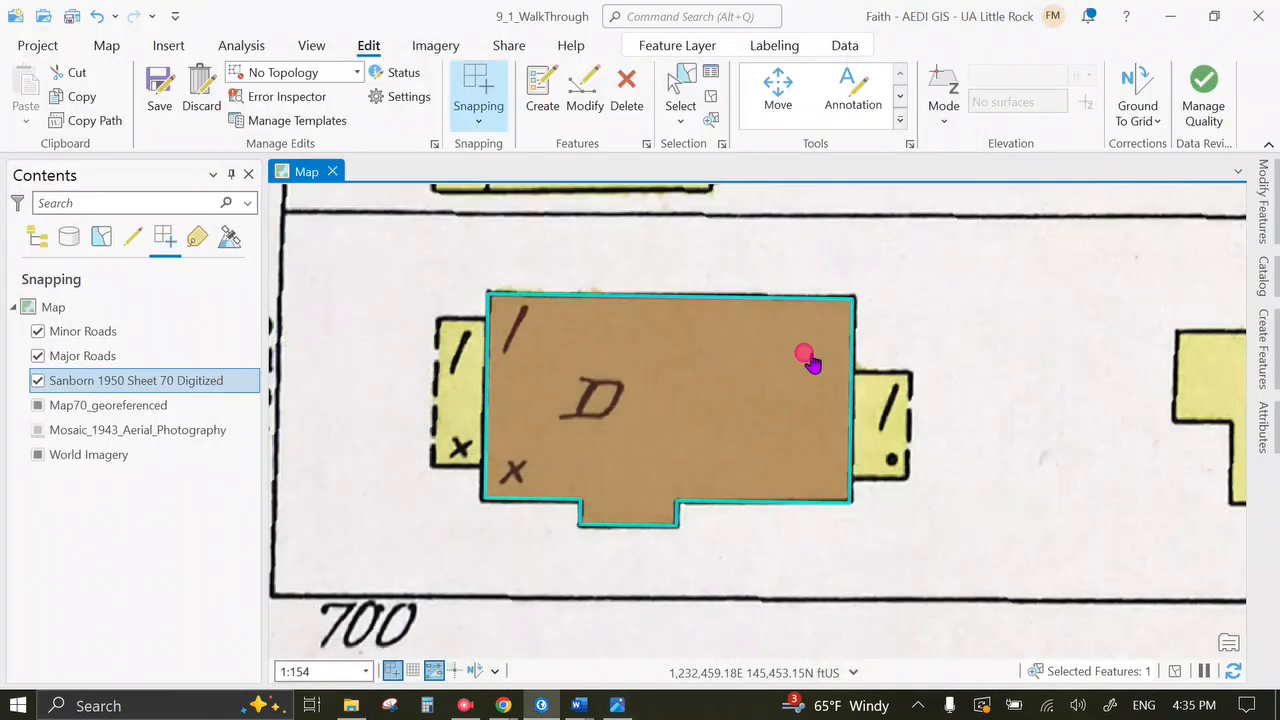
# Hide the Sanborn 1950 Sheet 70 Digitized layer and bring back the Map Legend image.
pyautogui.click(24, 428)
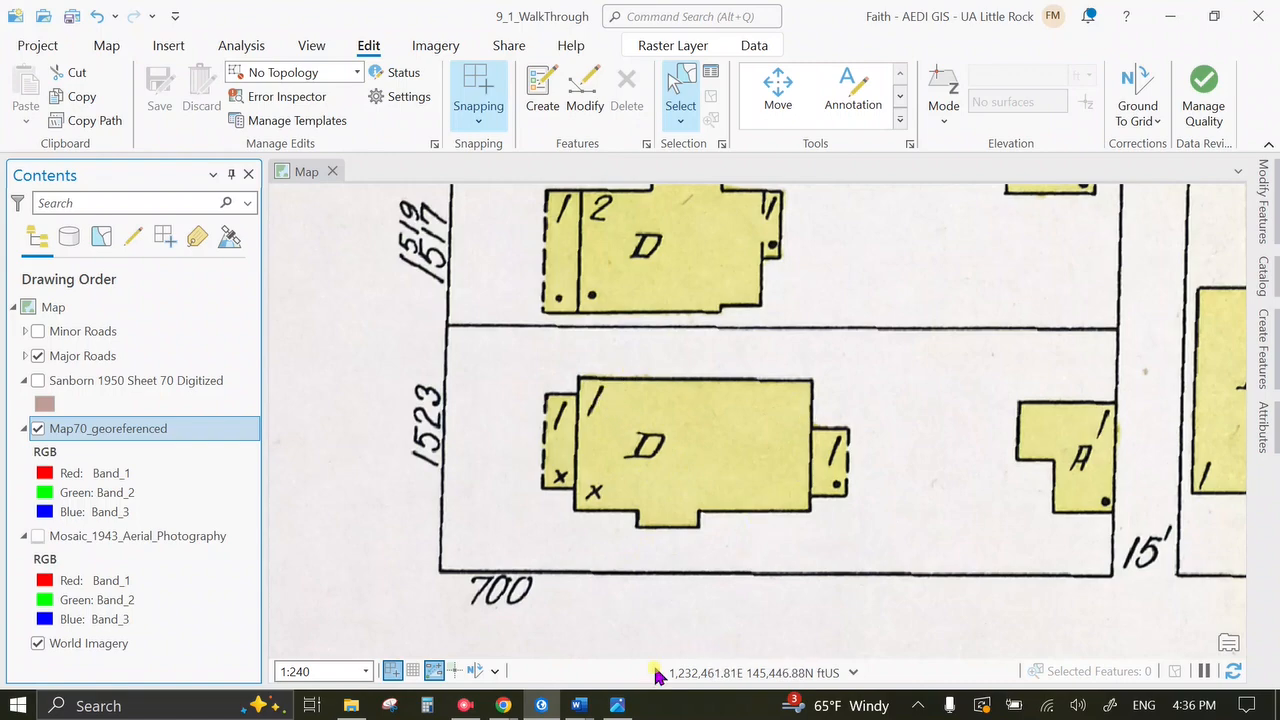
pyautogui.click(618, 706)
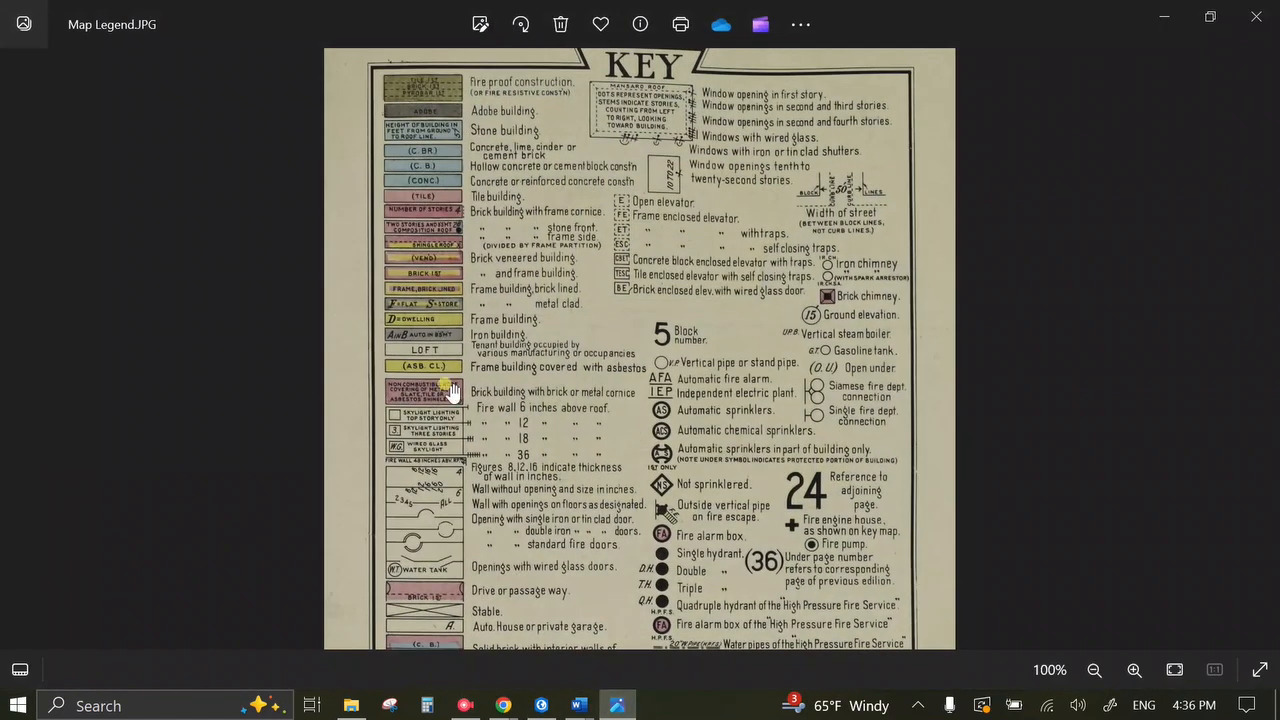
# Zoom the Map Legend to about 177% and pan through the building-type colour key.
pyautogui.scroll(1, 470, 330)
pyautogui.moveTo(445, 153); pyautogui.dragTo(502, 240)
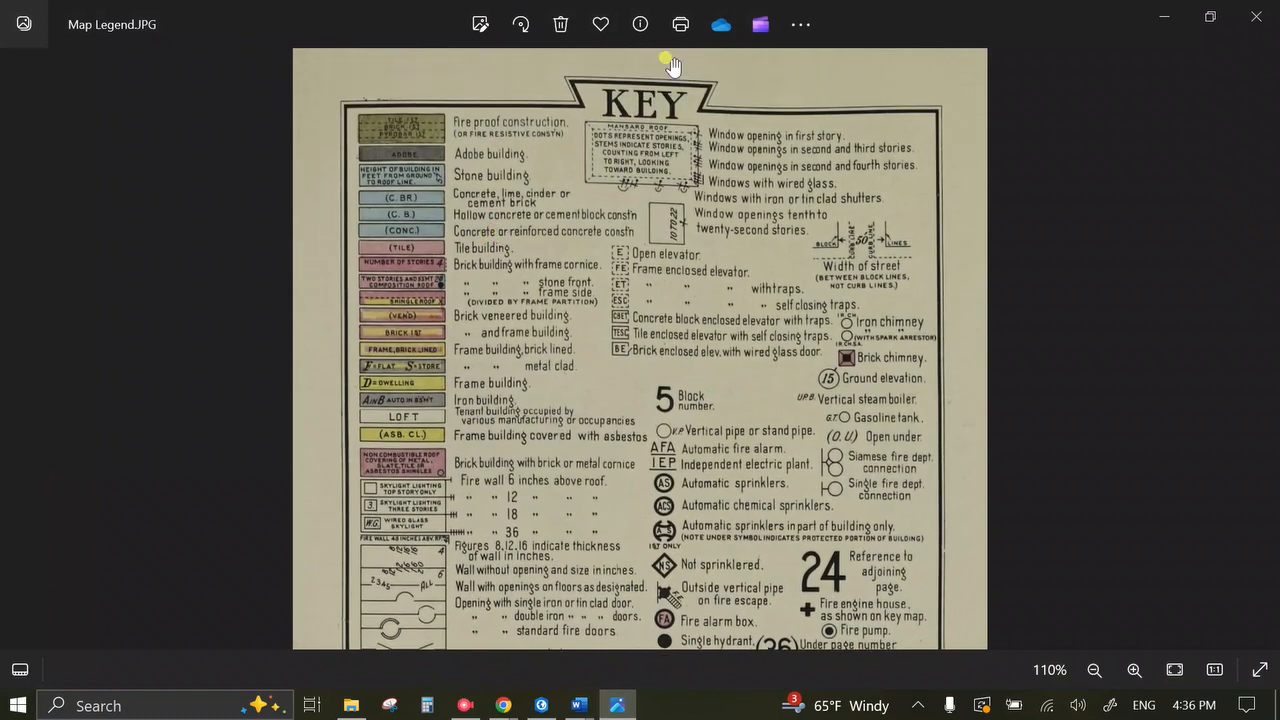
pyautogui.moveTo(496, 474); pyautogui.dragTo(504, 390)
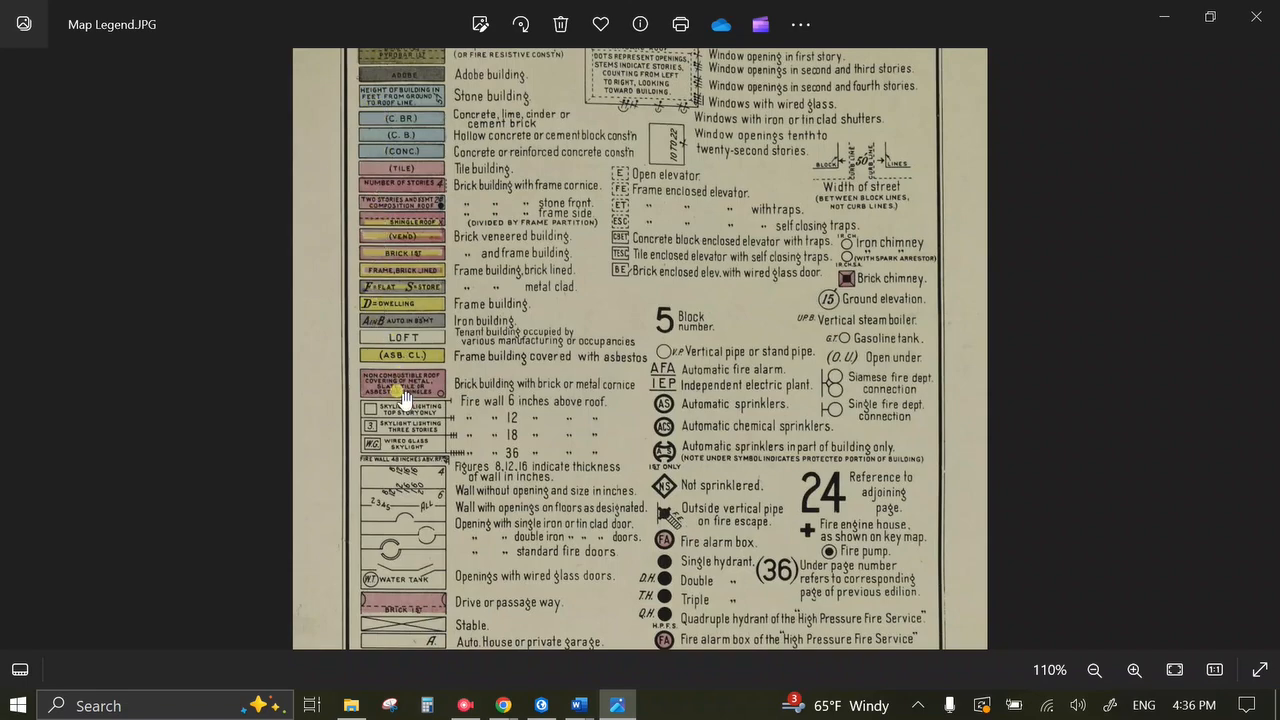
pyautogui.scroll(3, 390, 350)
pyautogui.moveTo(389, 345); pyautogui.dragTo(632, 338)
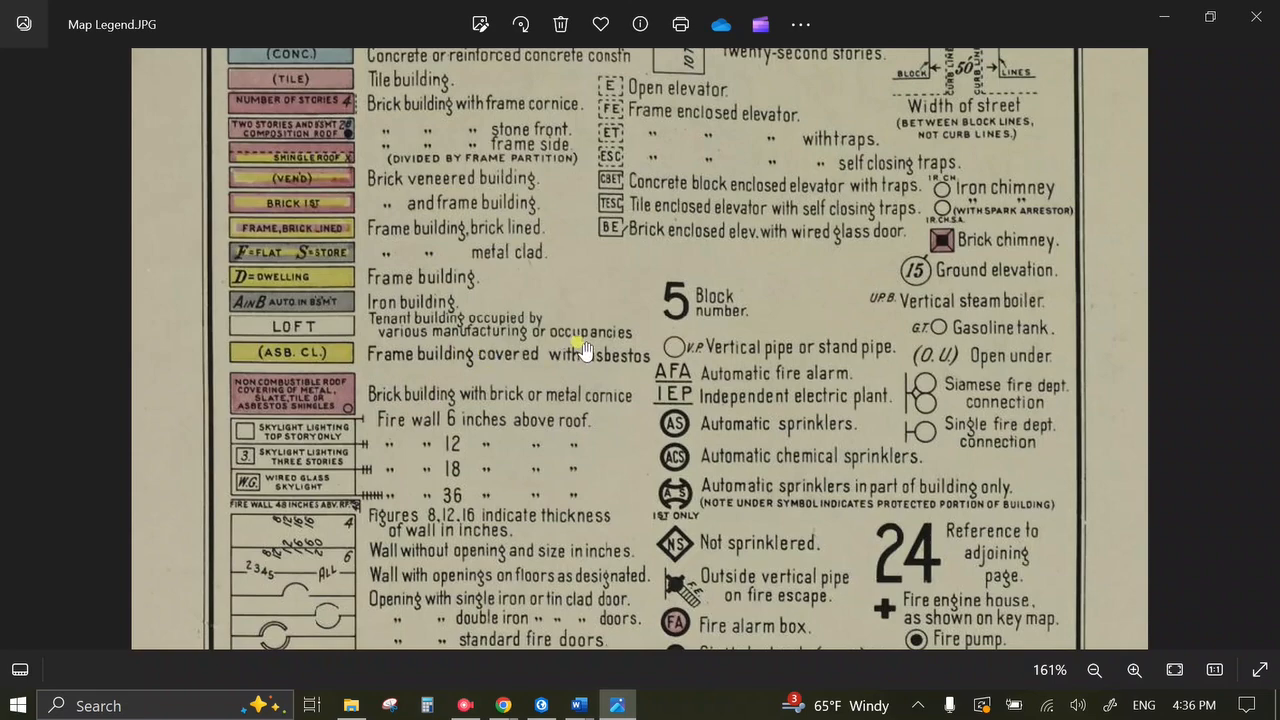
pyautogui.scroll(1, 520, 400)
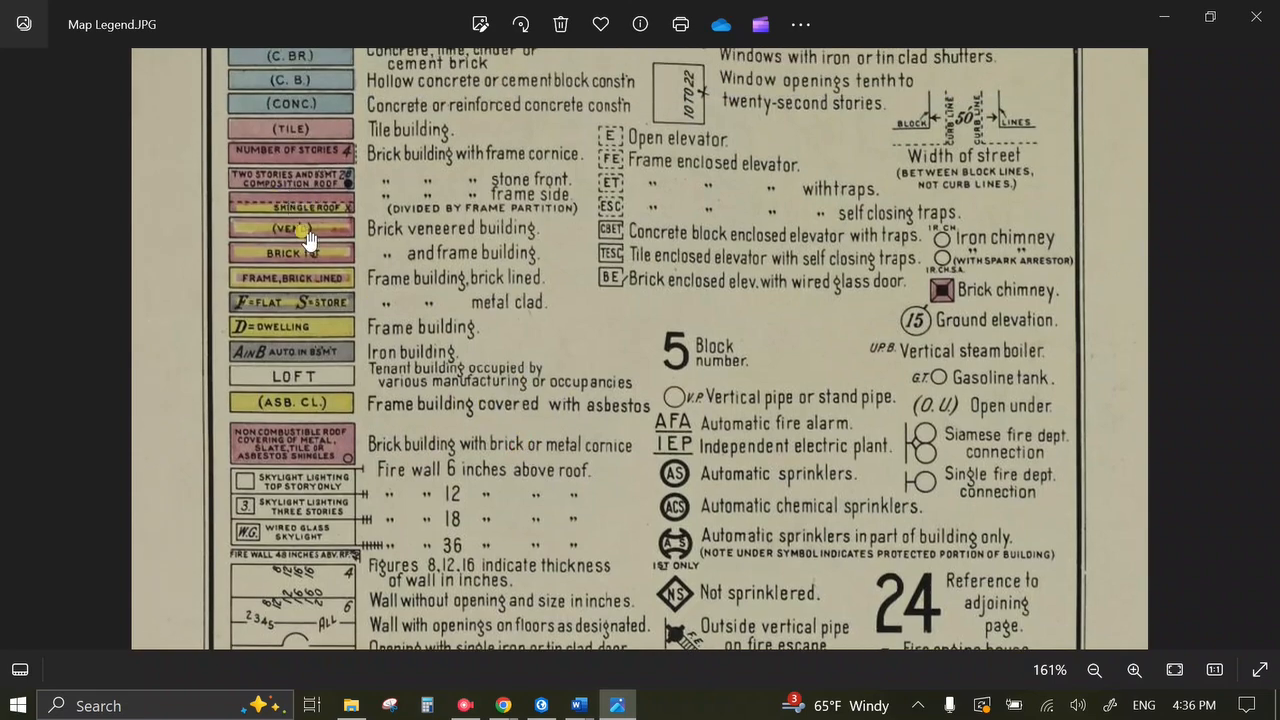
pyautogui.scroll(1, 308, 238)
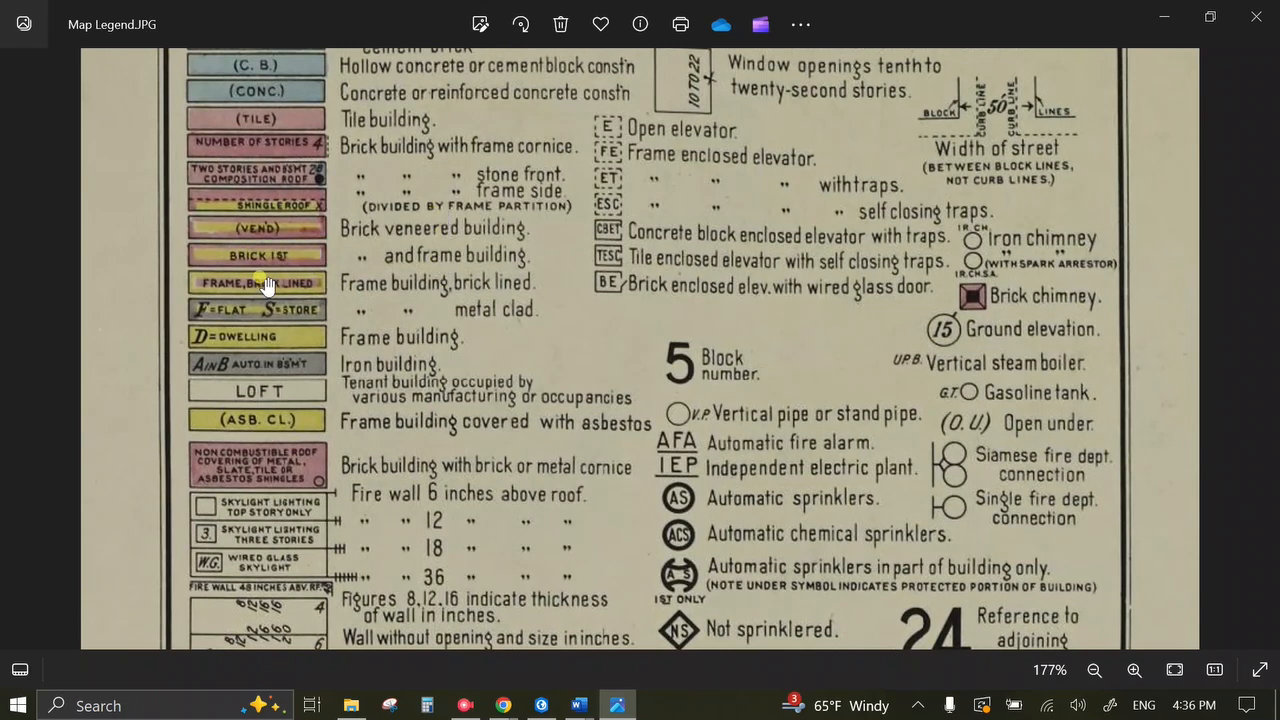
pyautogui.scroll(2, 262, 268)
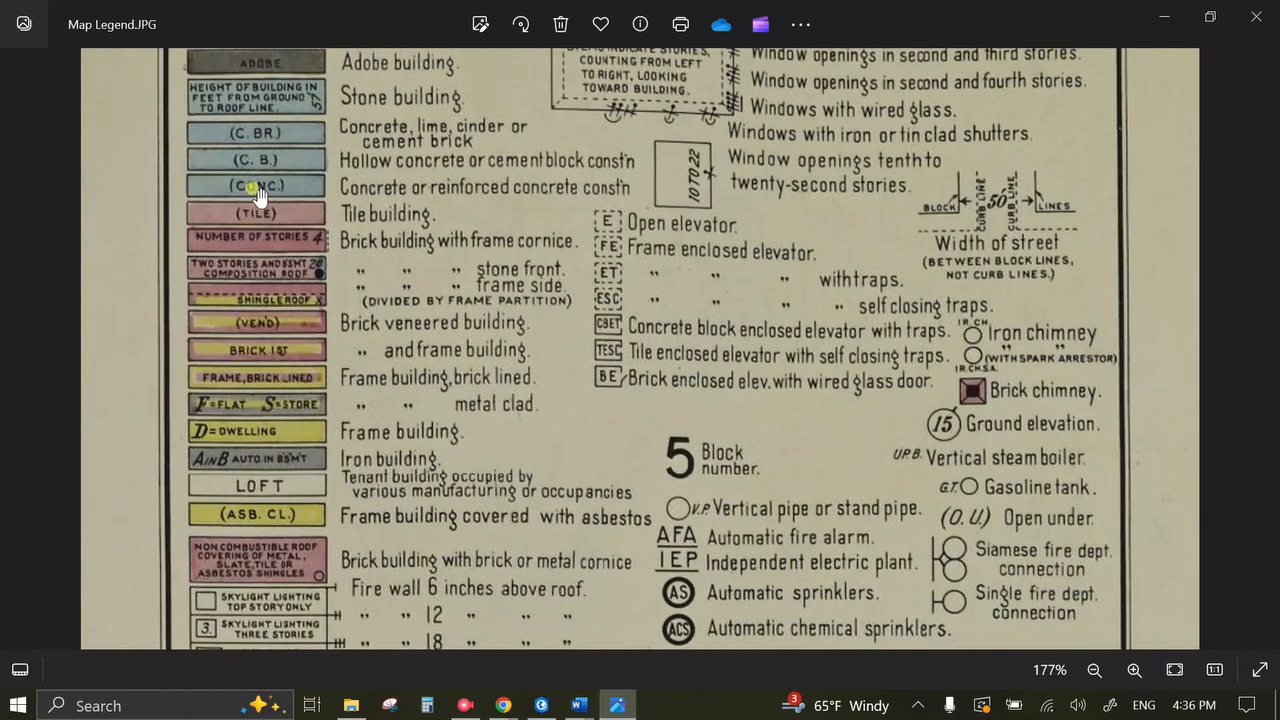
pyautogui.scroll(3, 255, 190)
pyautogui.scroll(-7, 263, 257)
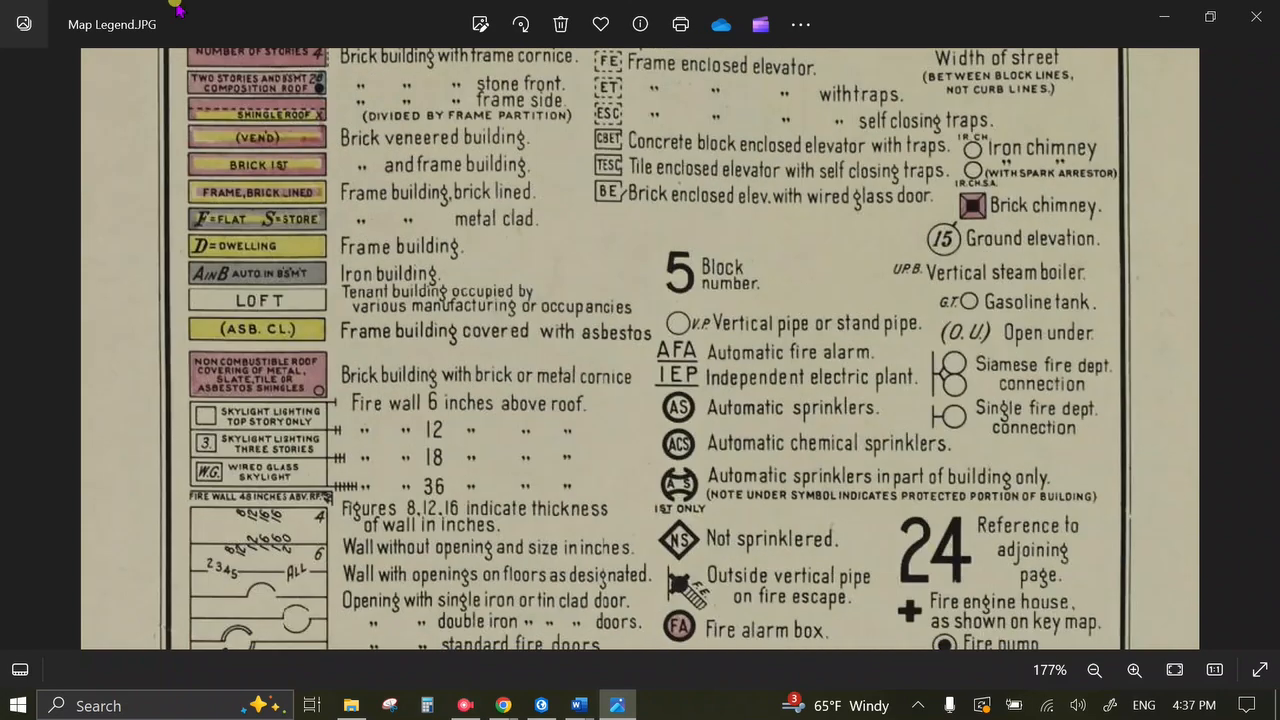
pyautogui.scroll(-2, 232, 414)
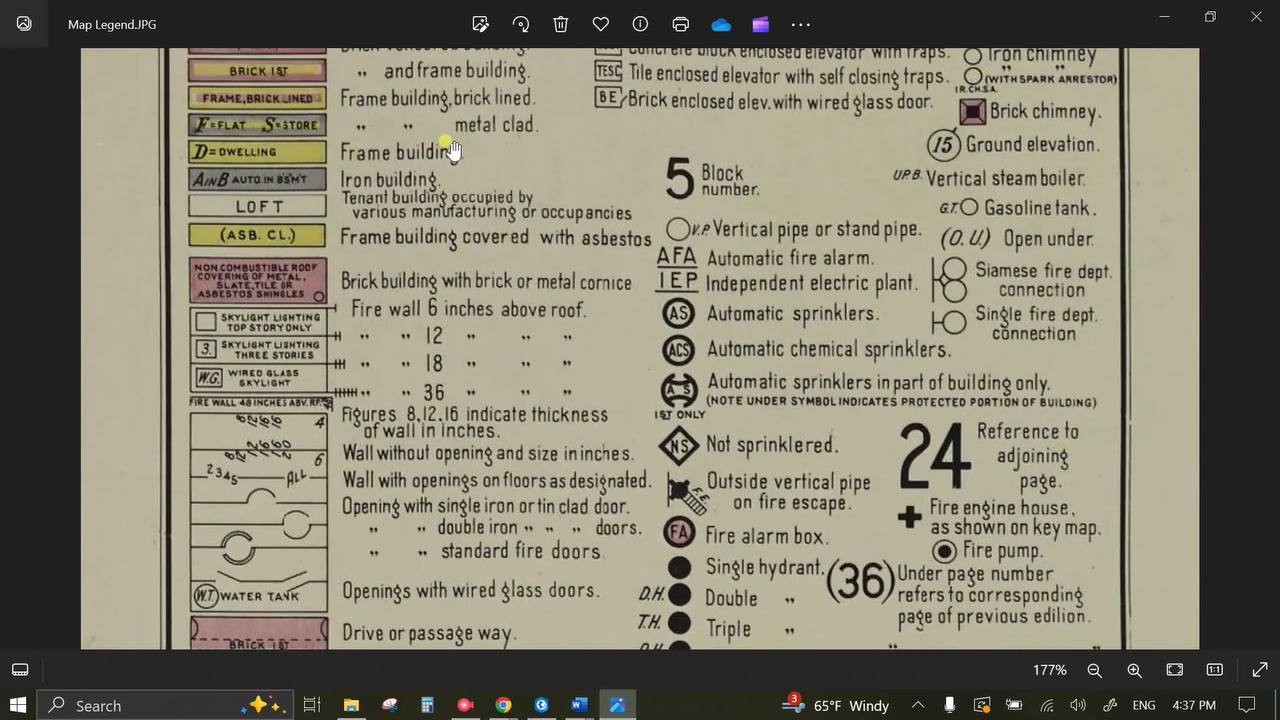
# Turn the digitized building layer back on and select the brown D house polygon's attributes.
pyautogui.click(548, 706)
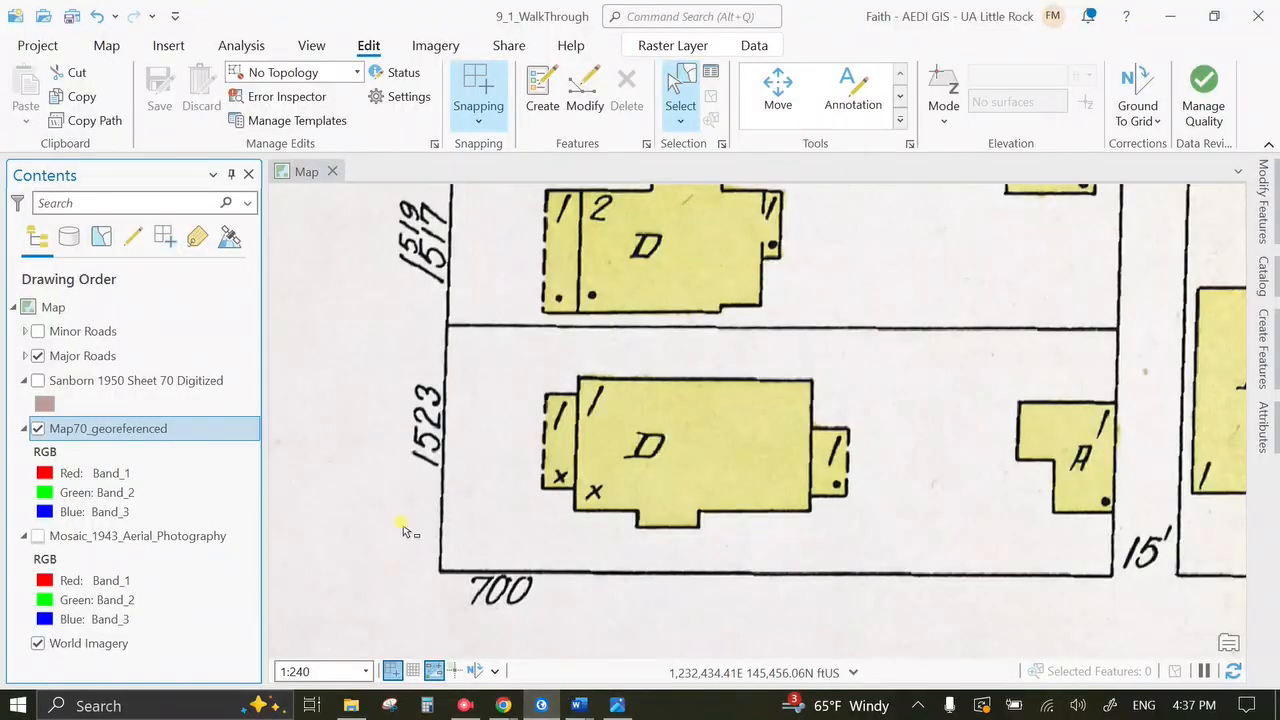
pyautogui.click(38, 381)
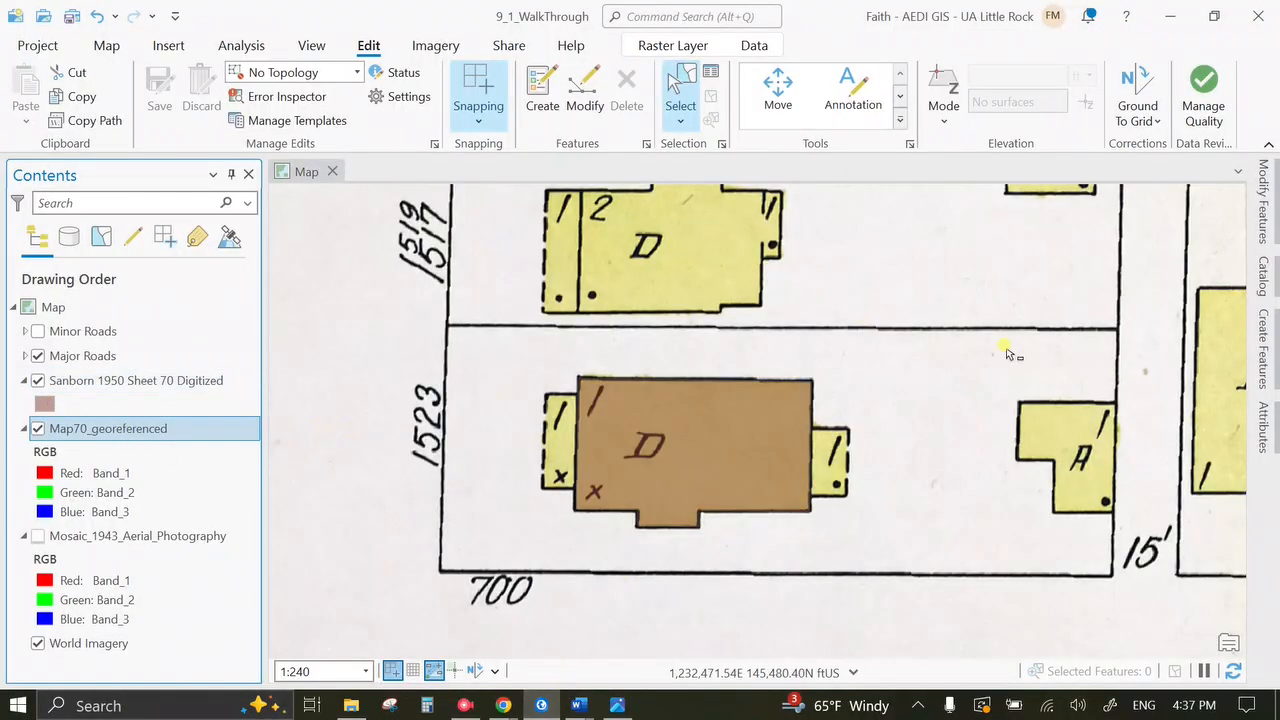
pyautogui.click(1264, 427)
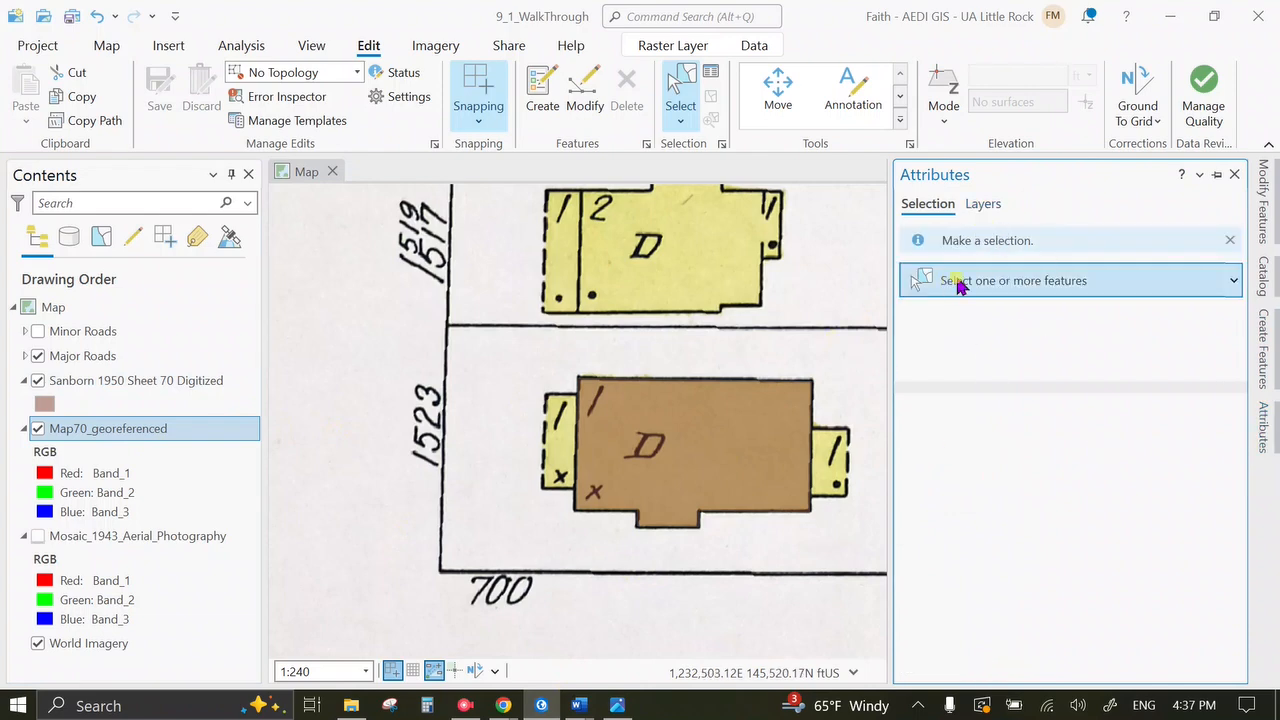
pyautogui.click(688, 72)
pyautogui.click(746, 466)
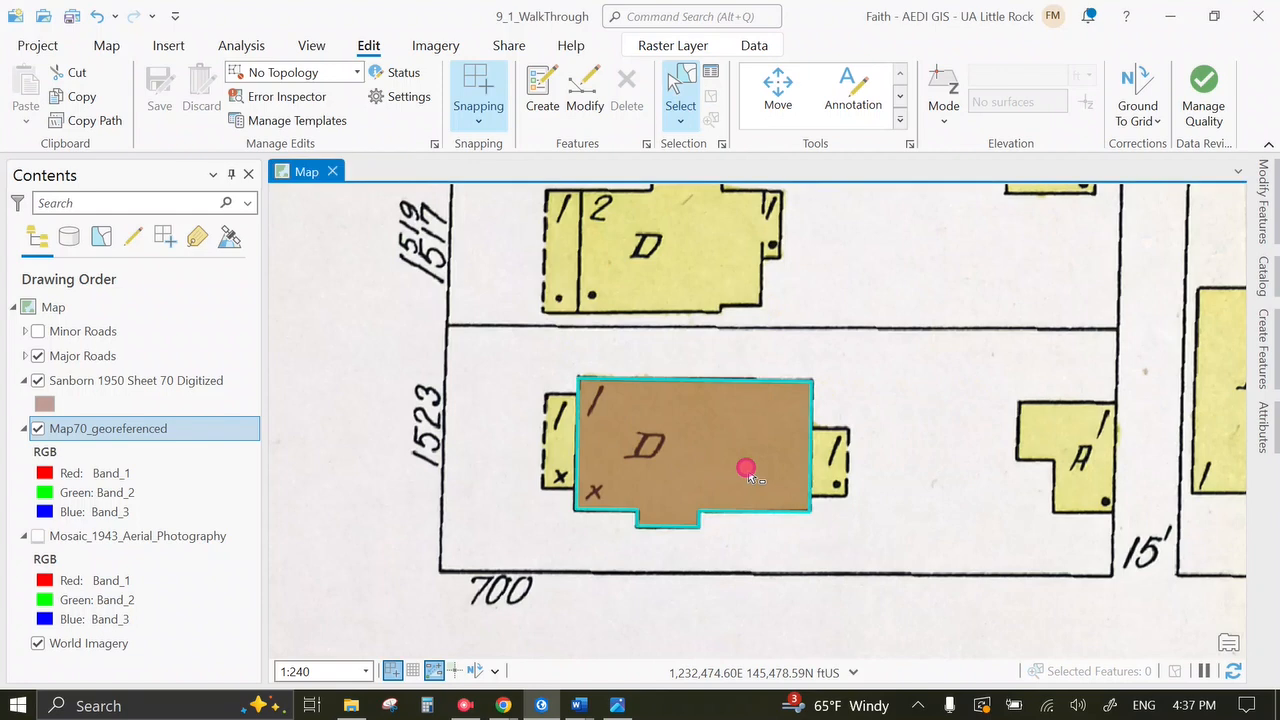
pyautogui.click(1264, 427)
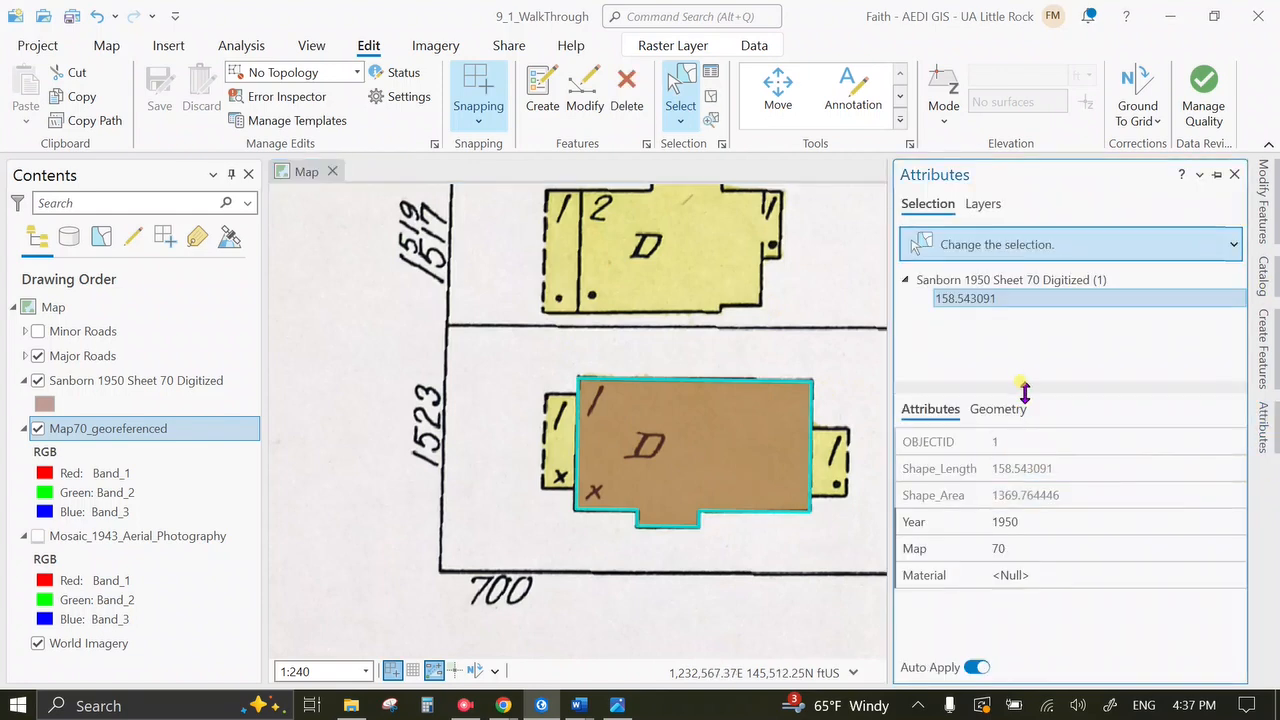
# Enter 'Frame Building' as the polygon's Material and save the edit.
pyautogui.click(1038, 570)
pyautogui.click(1035, 567)
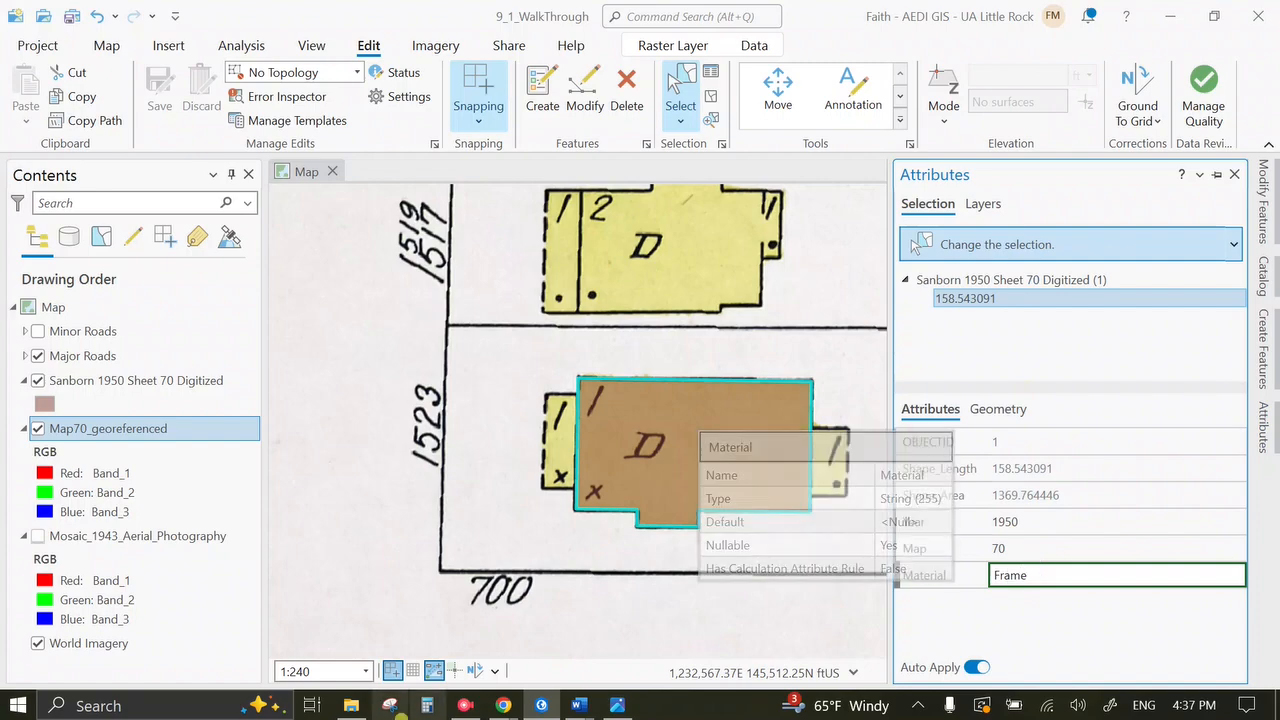
pyautogui.click(617, 705)
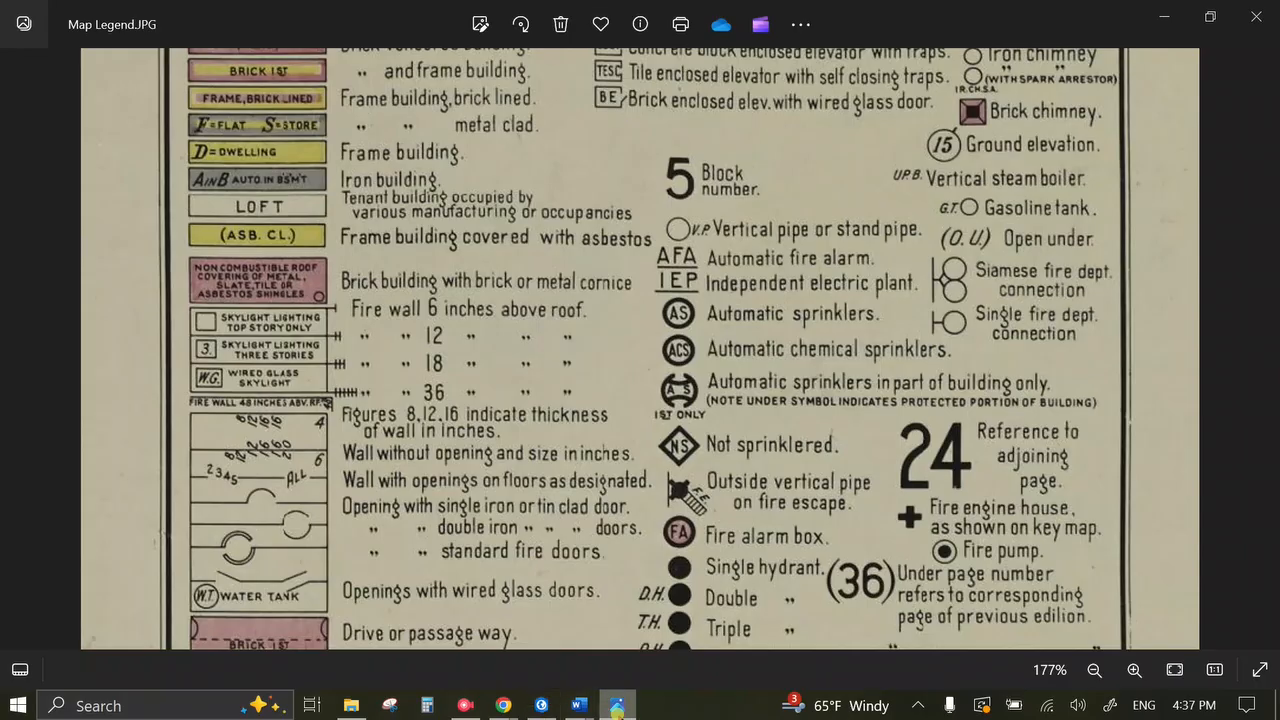
pyautogui.click(617, 709)
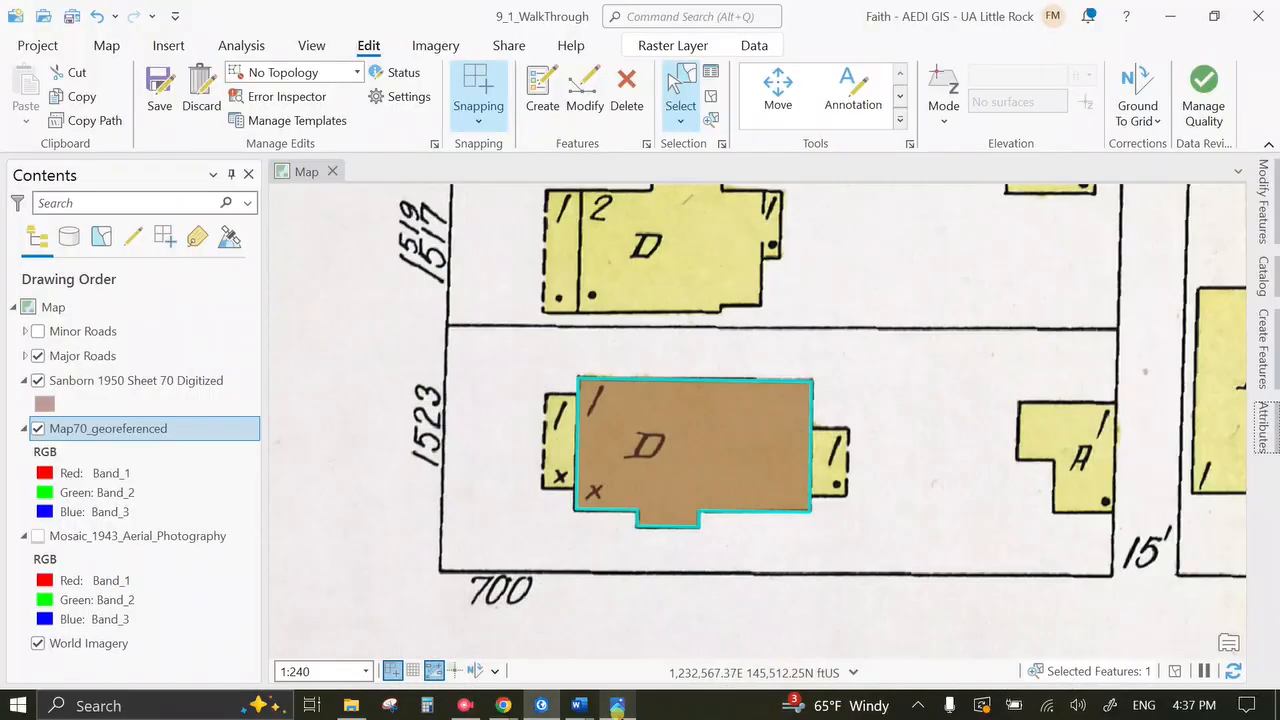
pyautogui.click(1263, 428)
pyautogui.click(1063, 575)
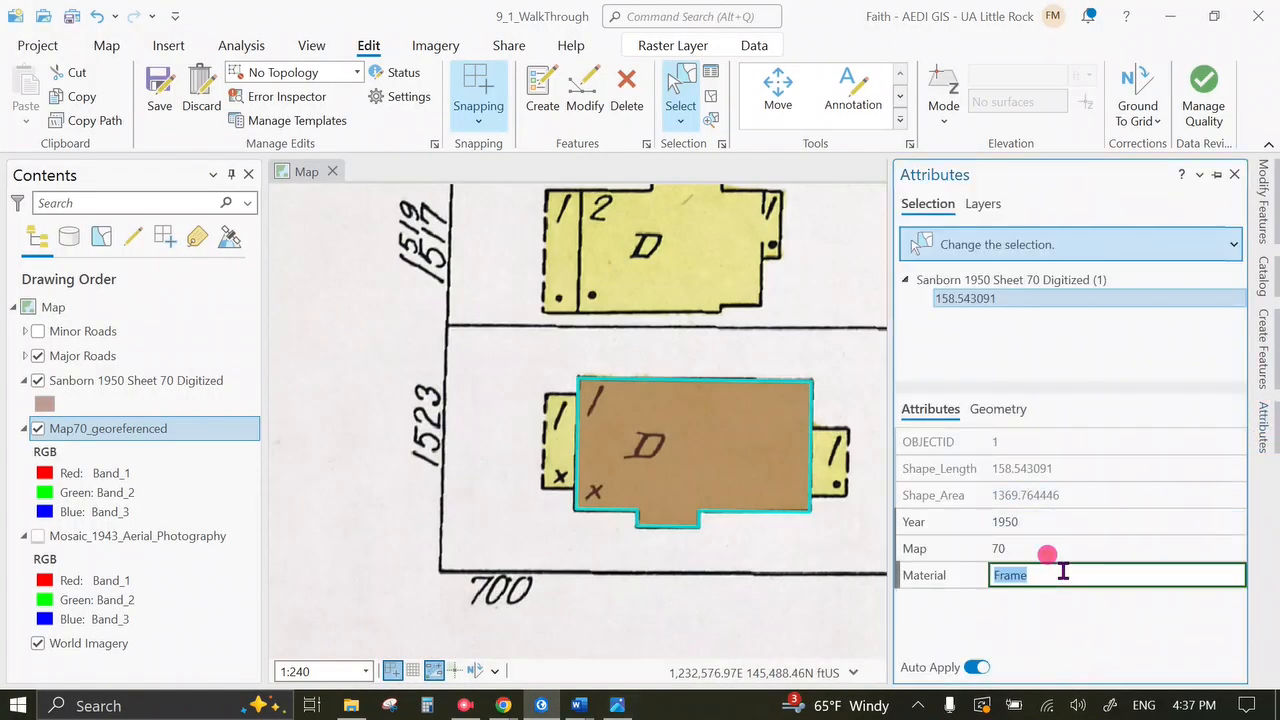
pyautogui.click(1063, 575)
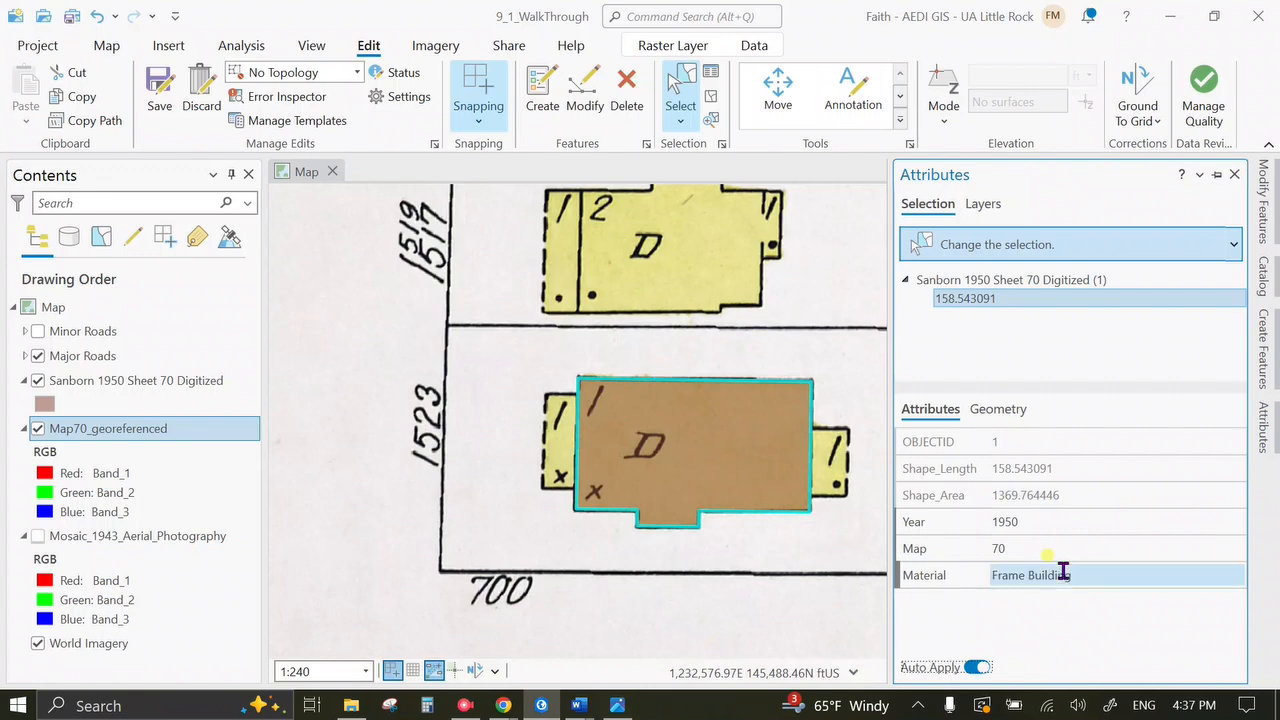
pyautogui.press('Tab')
pyautogui.click(162, 108)
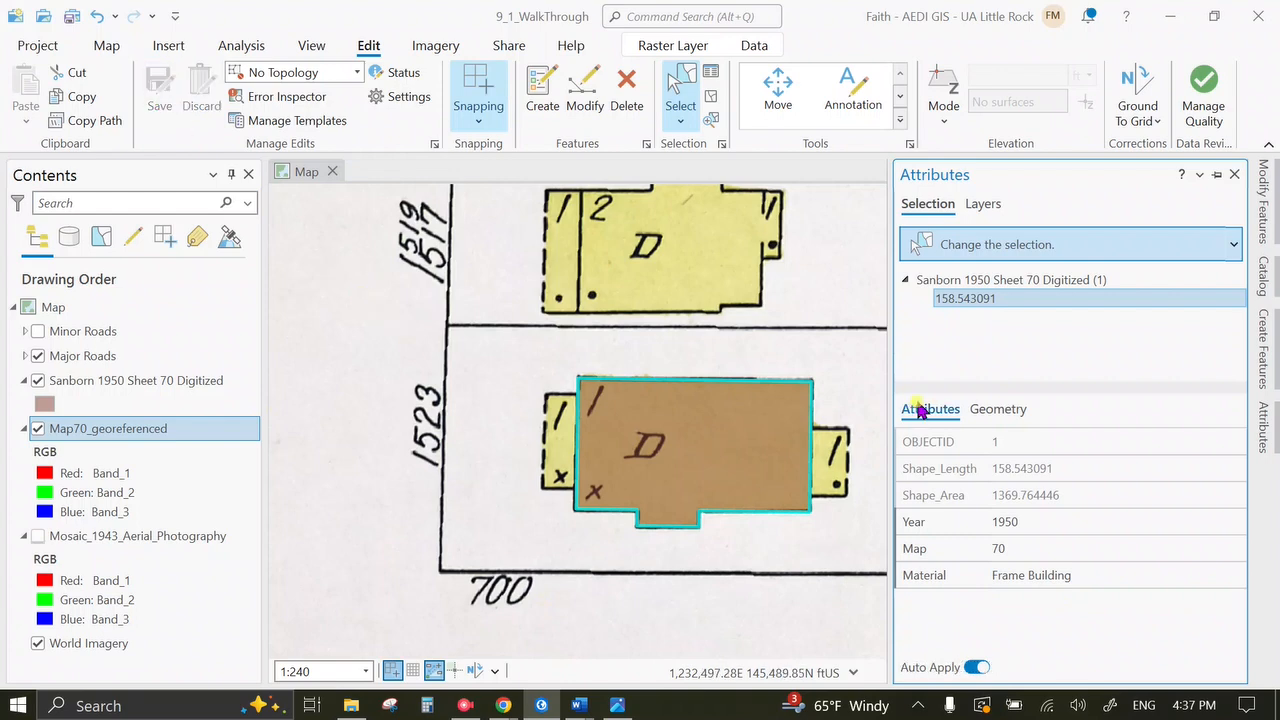
pyautogui.click(1266, 414)
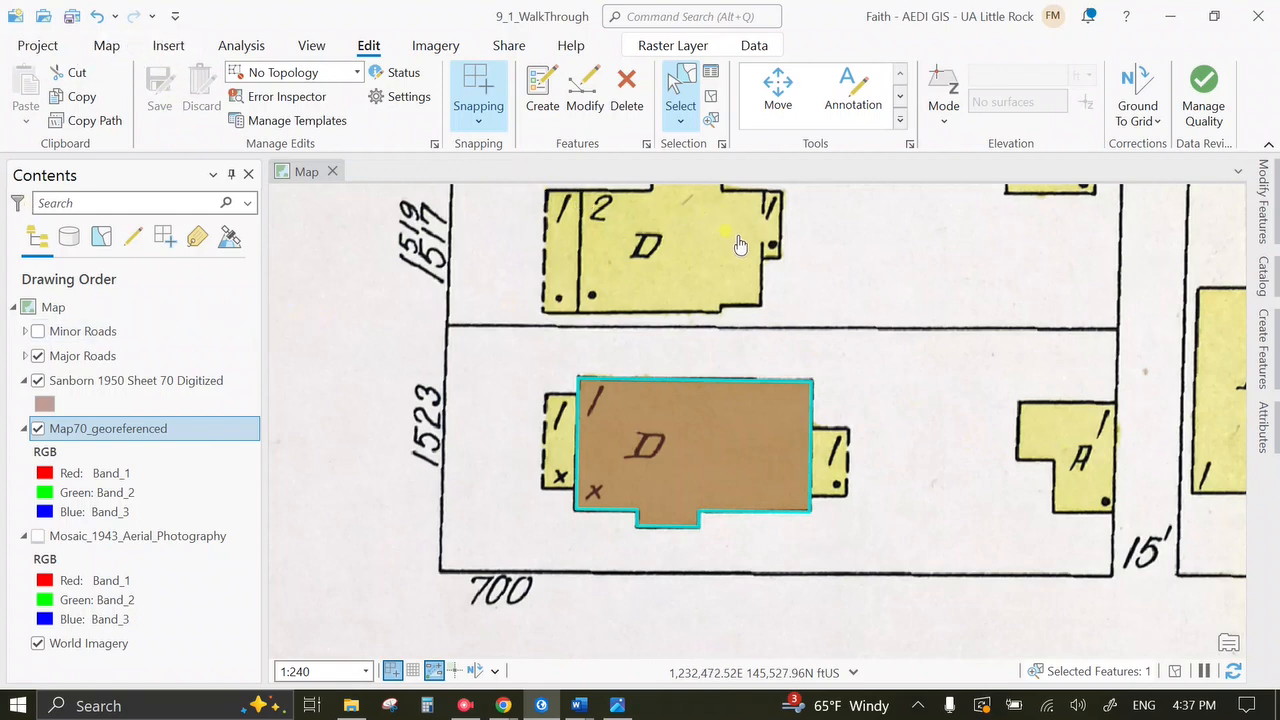
# Survey the neighbouring lots 716, 718, 1511, the APTS building and block 69.
pyautogui.moveTo(737, 240); pyautogui.dragTo(748, 380)
pyautogui.moveTo(857, 488); pyautogui.dragTo(520, 300)
pyautogui.scroll(2, 848, 432)
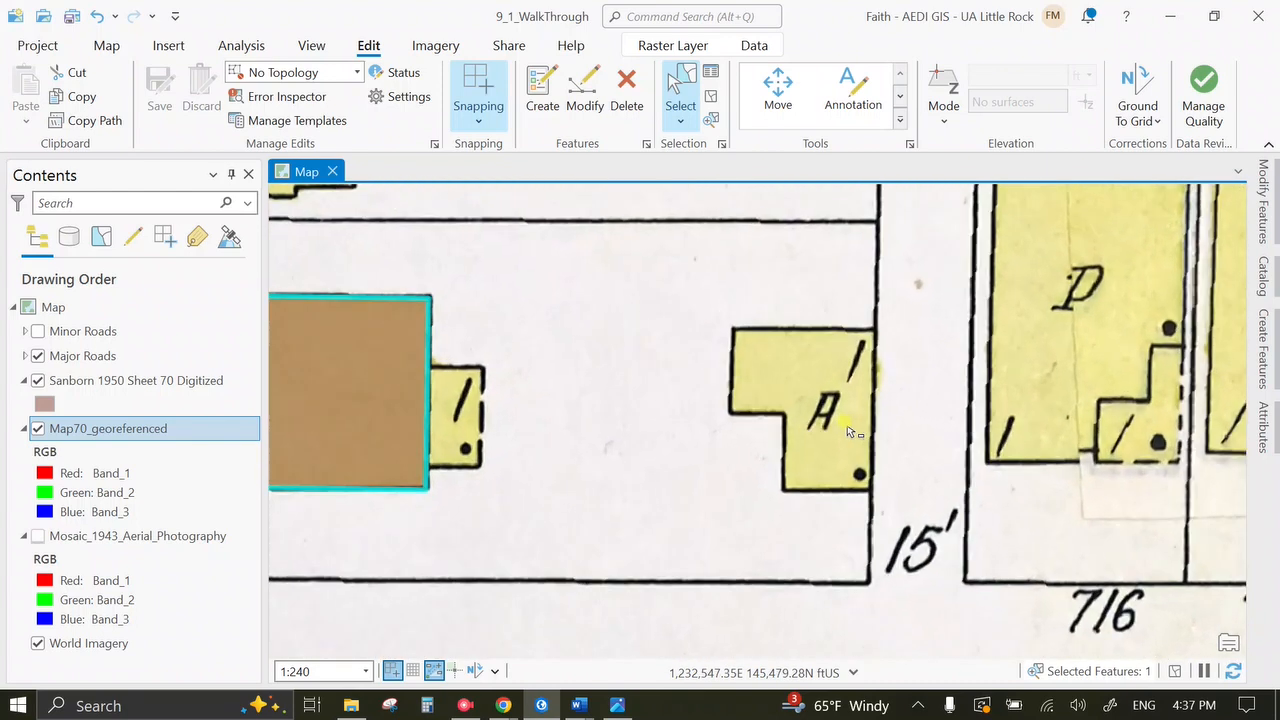
pyautogui.moveTo(803, 383)
pyautogui.mouseDown()
pyautogui.moveTo(890, 425)
pyautogui.moveTo(923, 540)
pyautogui.mouseUp()
pyautogui.scroll(-2, 891, 428)
pyautogui.moveTo(859, 354); pyautogui.dragTo(831, 664)
pyautogui.moveTo(750, 302); pyautogui.dragTo(799, 371)
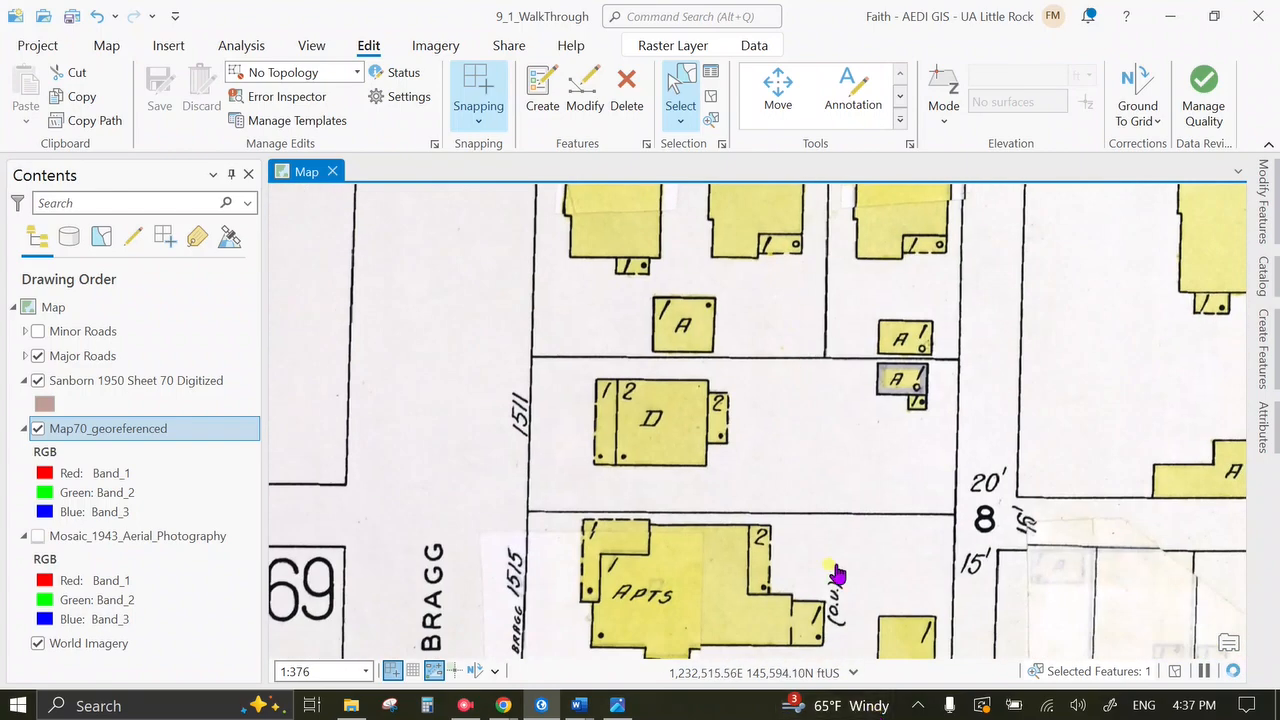
pyautogui.moveTo(838, 574); pyautogui.dragTo(772, 370)
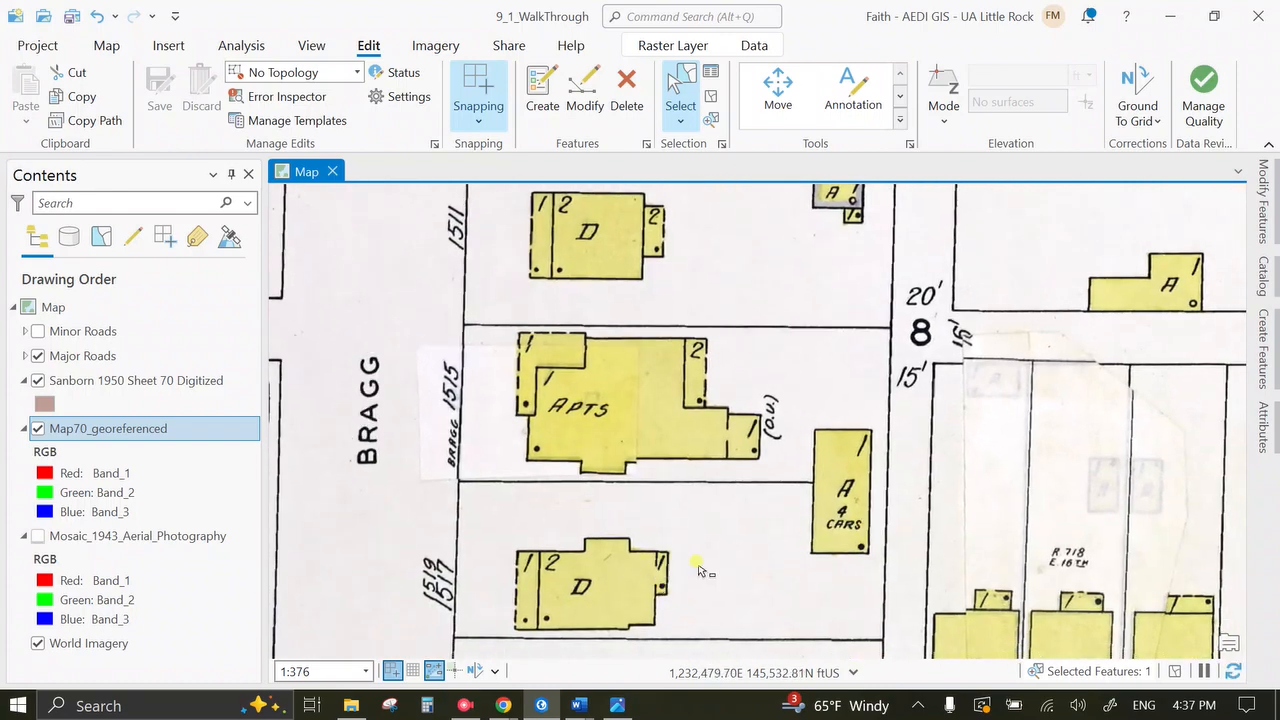
pyautogui.moveTo(752, 500); pyautogui.dragTo(808, 357)
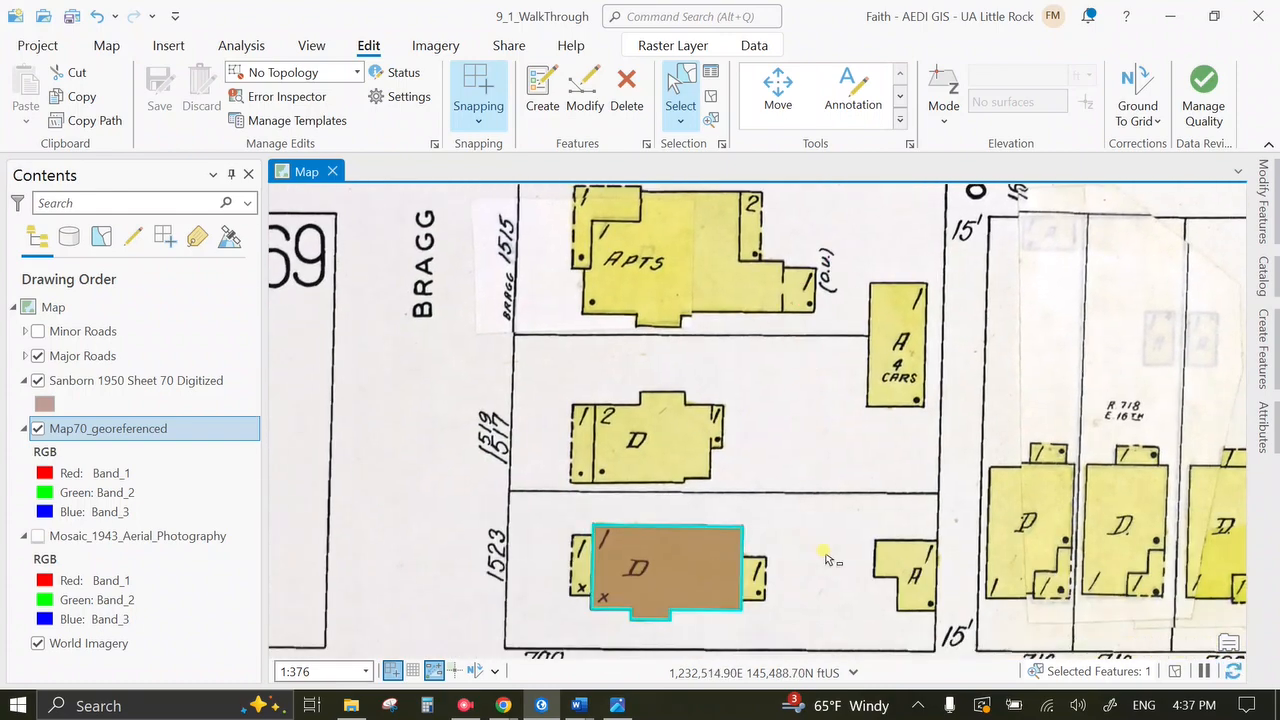
# Zoom in to about 1:154 on the D house at 1519/1517.
pyautogui.scroll(4, 826, 557)
pyautogui.moveTo(778, 441)
pyautogui.mouseDown()
pyautogui.moveTo(800, 407)
pyautogui.moveTo(916, 352)
pyautogui.mouseUp()
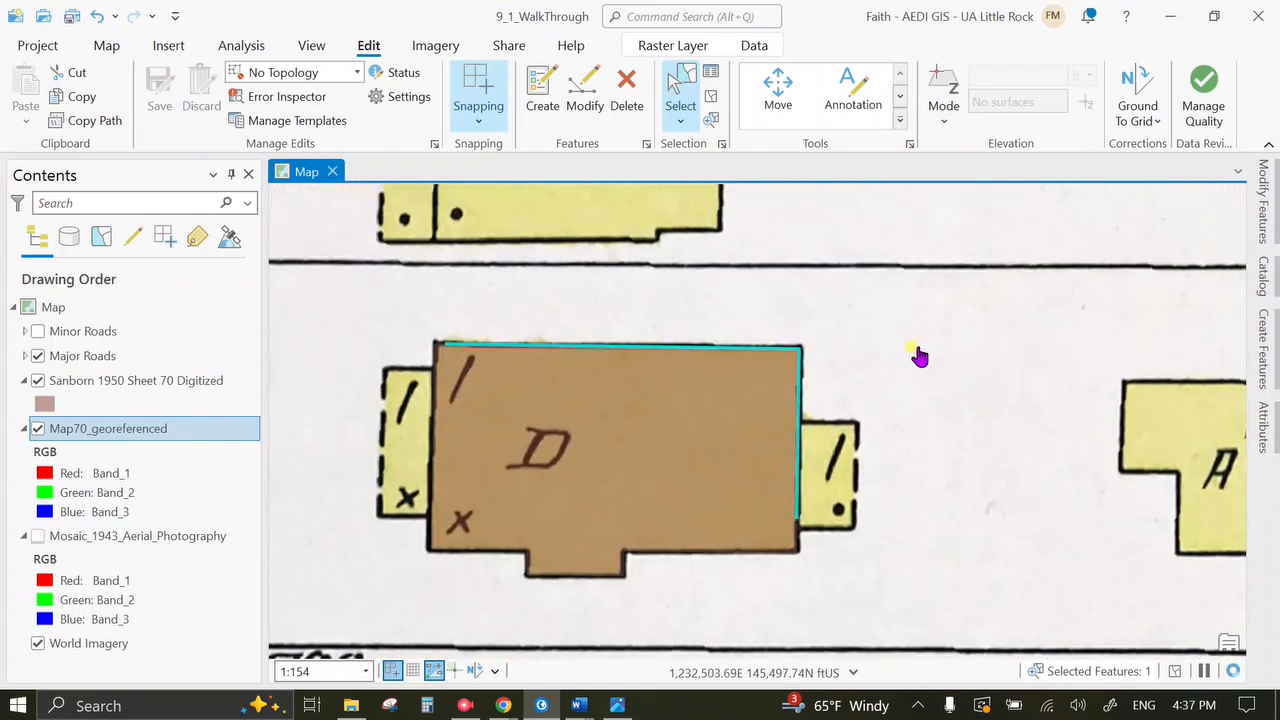
pyautogui.scroll(-2, 691, 493)
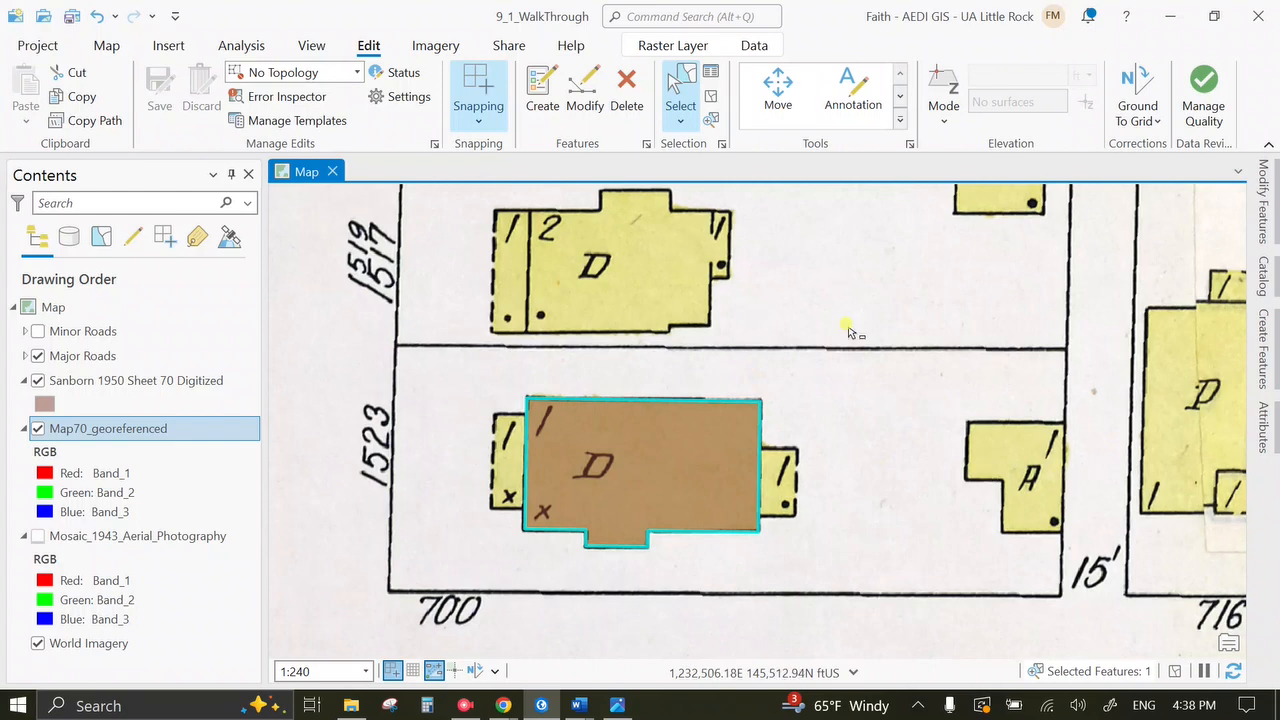
pyautogui.moveTo(608, 309); pyautogui.dragTo(675, 413)
pyautogui.scroll(2, 680, 390)
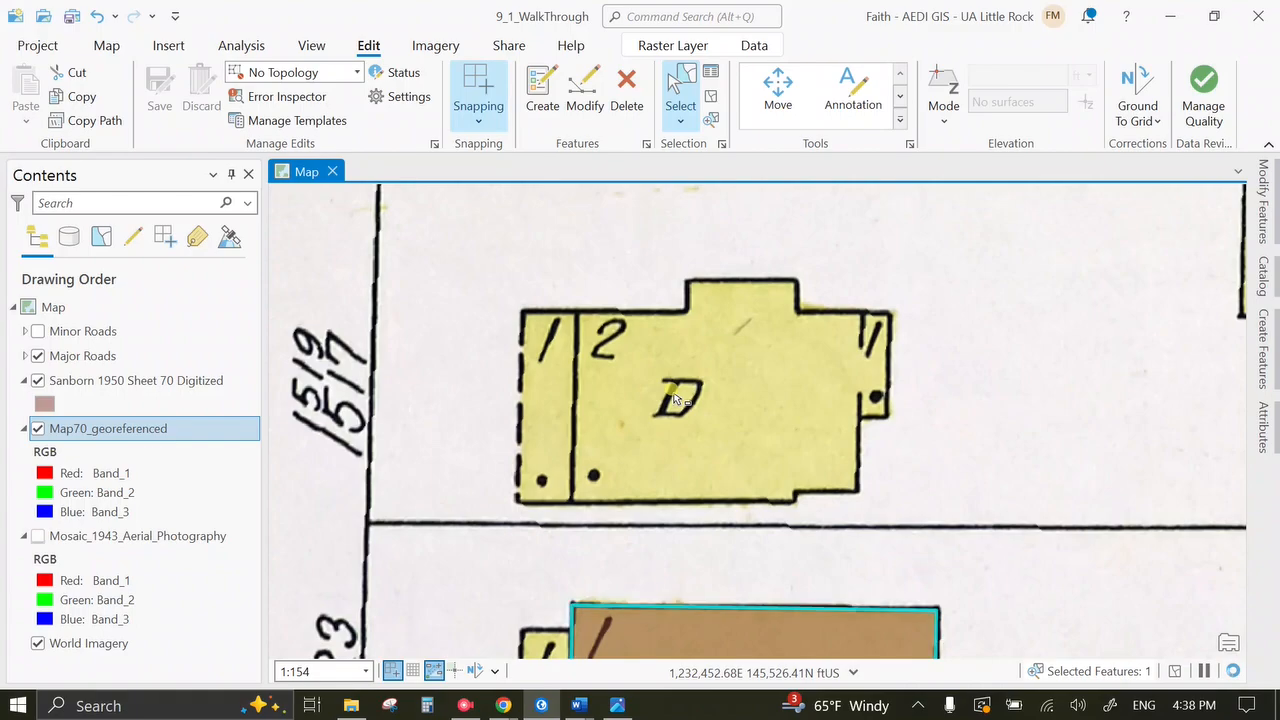
pyautogui.click(617, 705)
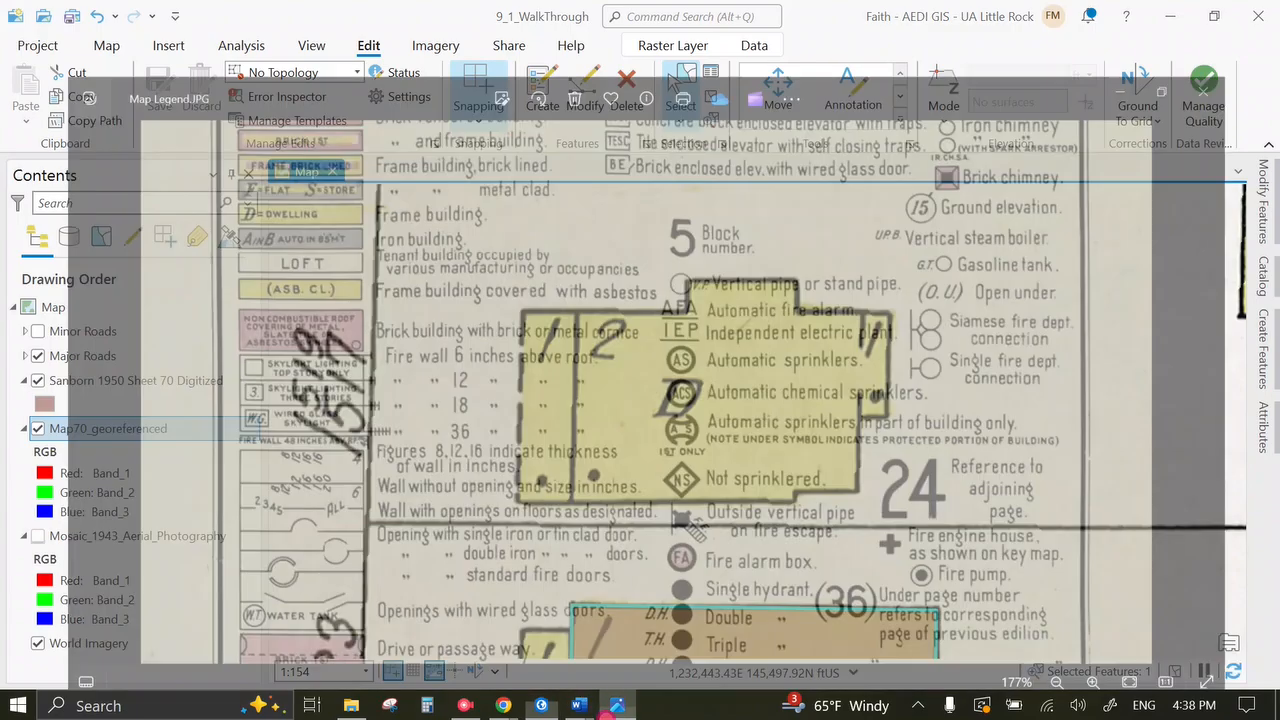
# Read through the building-type entries in Map Legend.JPG, then minimize the legend.
pyautogui.scroll(-8, 472, 600)
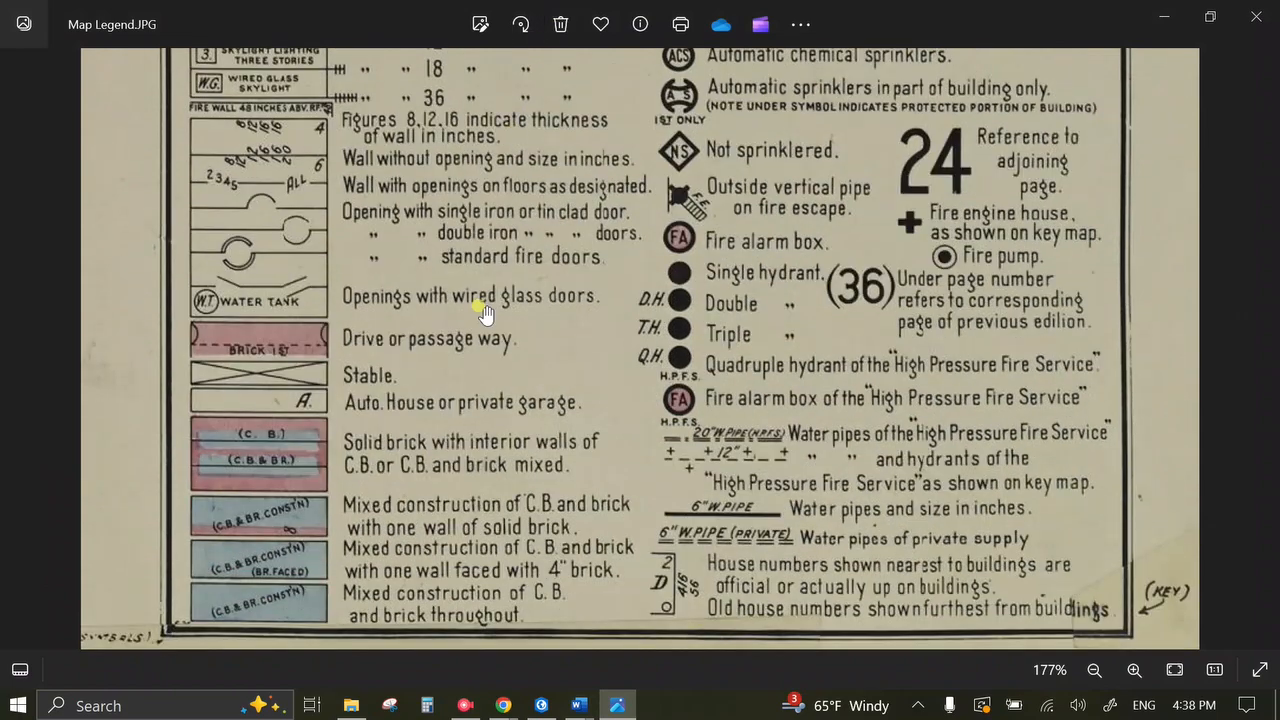
pyautogui.click(467, 462)
pyautogui.scroll(5, 467, 462)
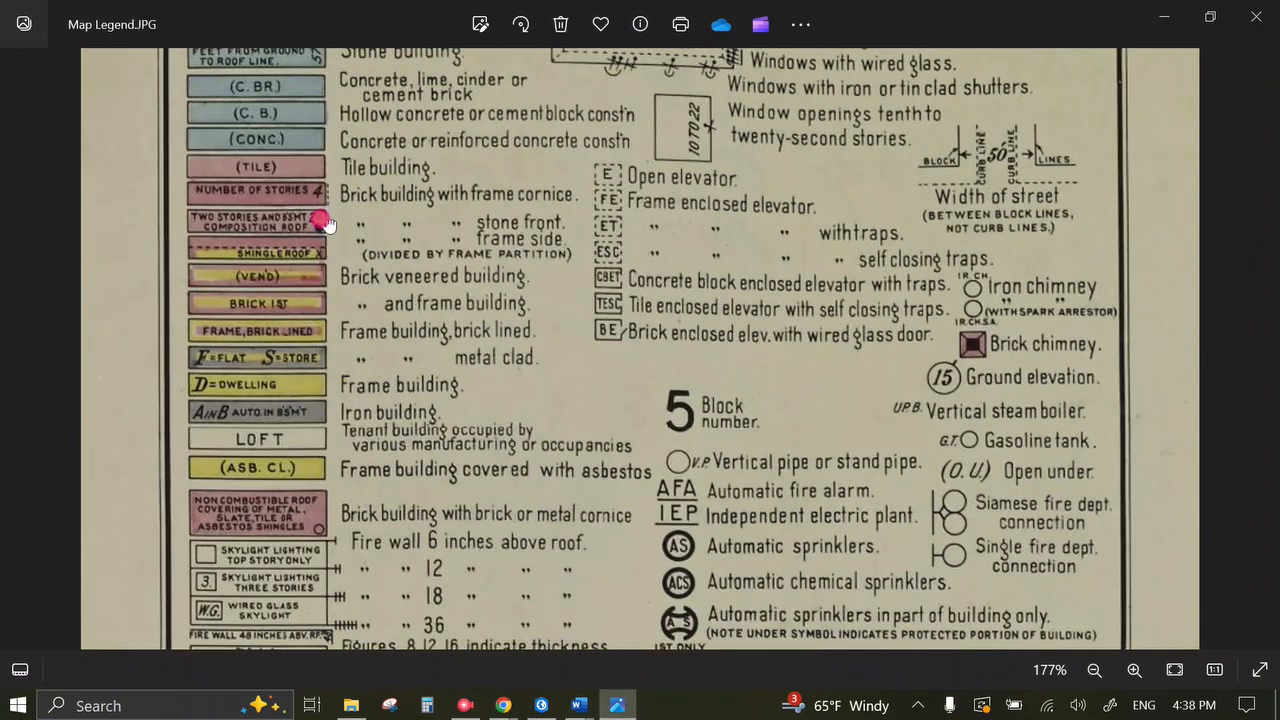
pyautogui.scroll(4, 323, 221)
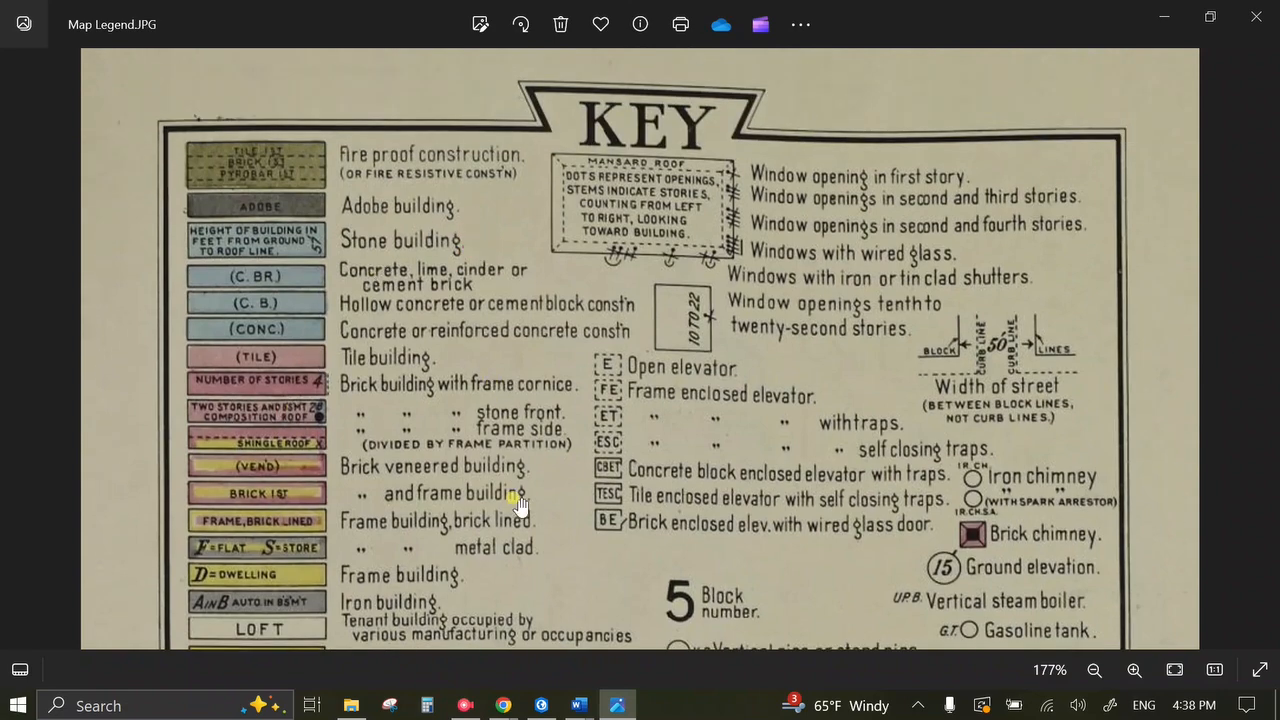
pyautogui.moveTo(514, 491); pyautogui.dragTo(516, 191)
pyautogui.moveTo(680, 587); pyautogui.dragTo(673, 288)
pyautogui.scroll(-3, 600, 480)
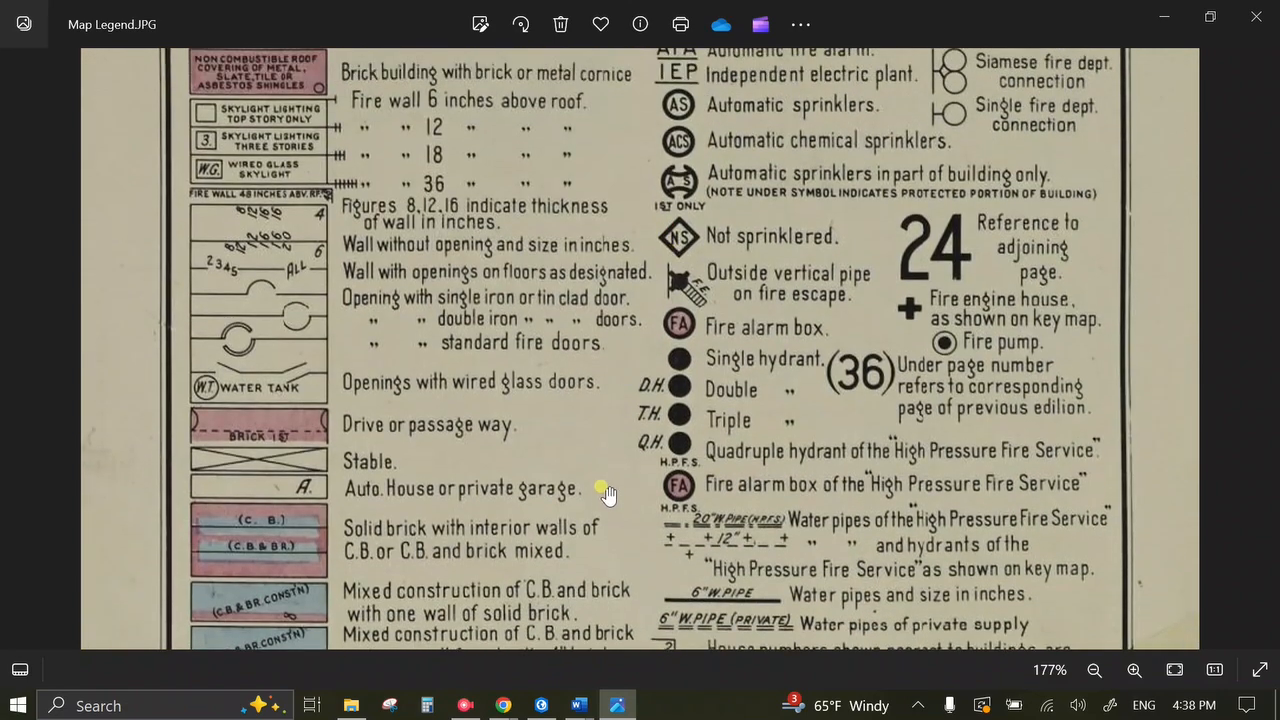
pyautogui.click(618, 706)
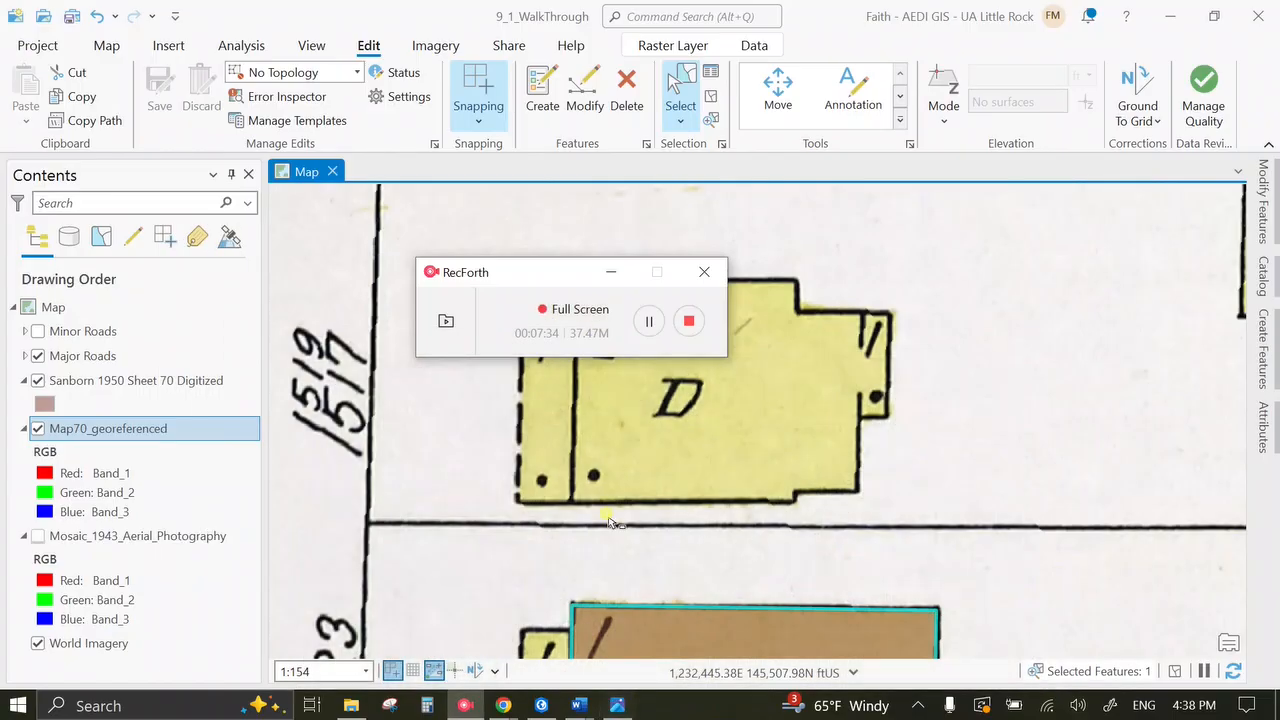
# Draw a rectangle over the 1519/1517 D house's main block using the Sanborn 1950 Sheet 70 Digitized template.
pyautogui.click(623, 269)
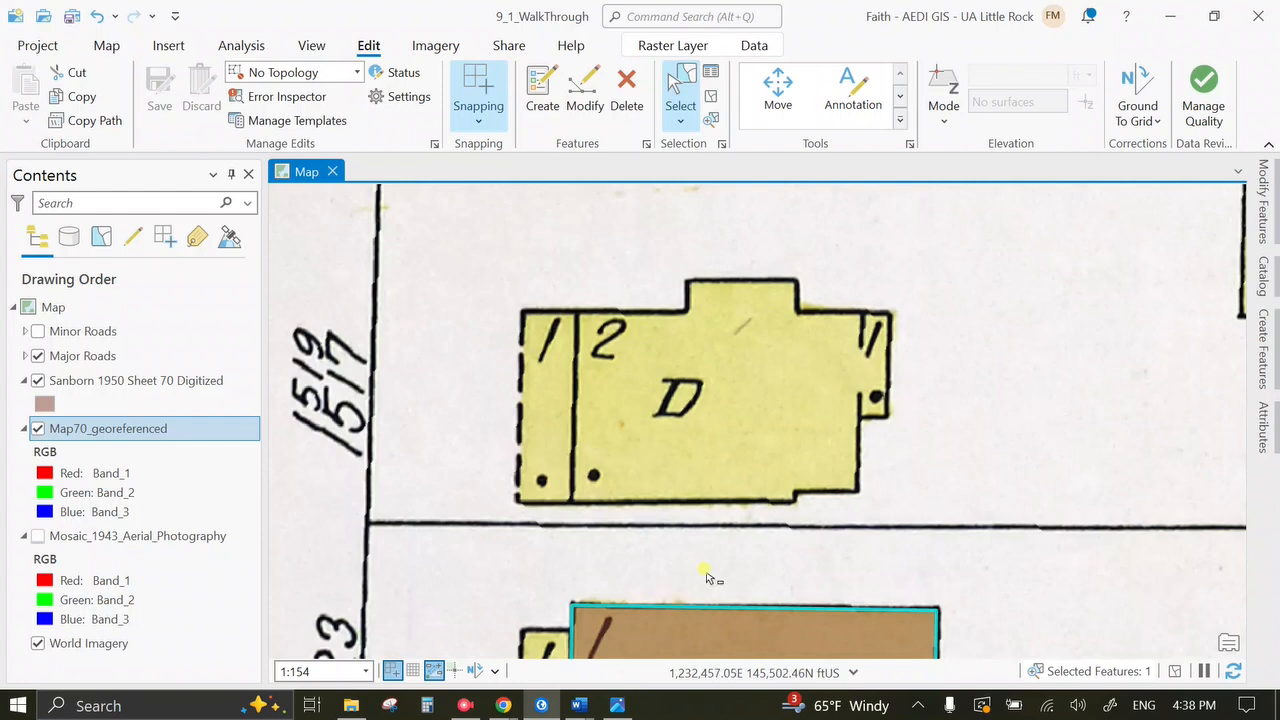
pyautogui.moveTo(706, 582); pyautogui.dragTo(656, 442)
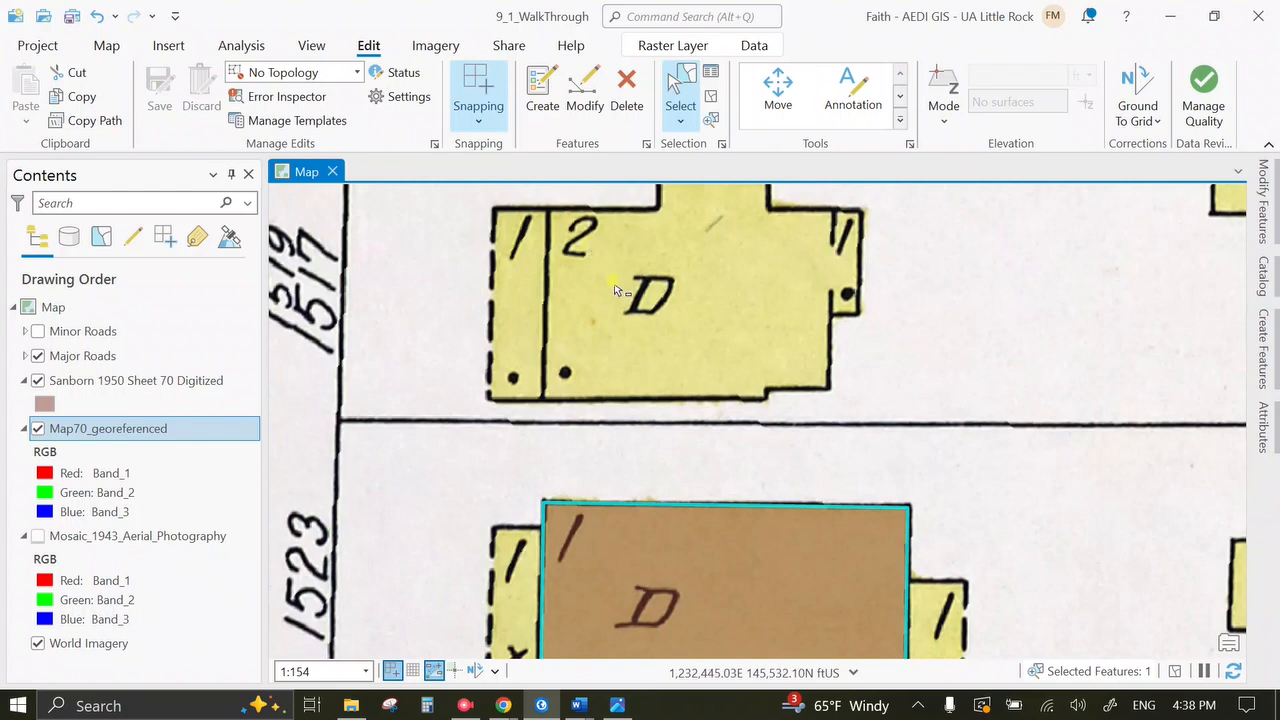
pyautogui.moveTo(672, 397); pyautogui.dragTo(677, 471)
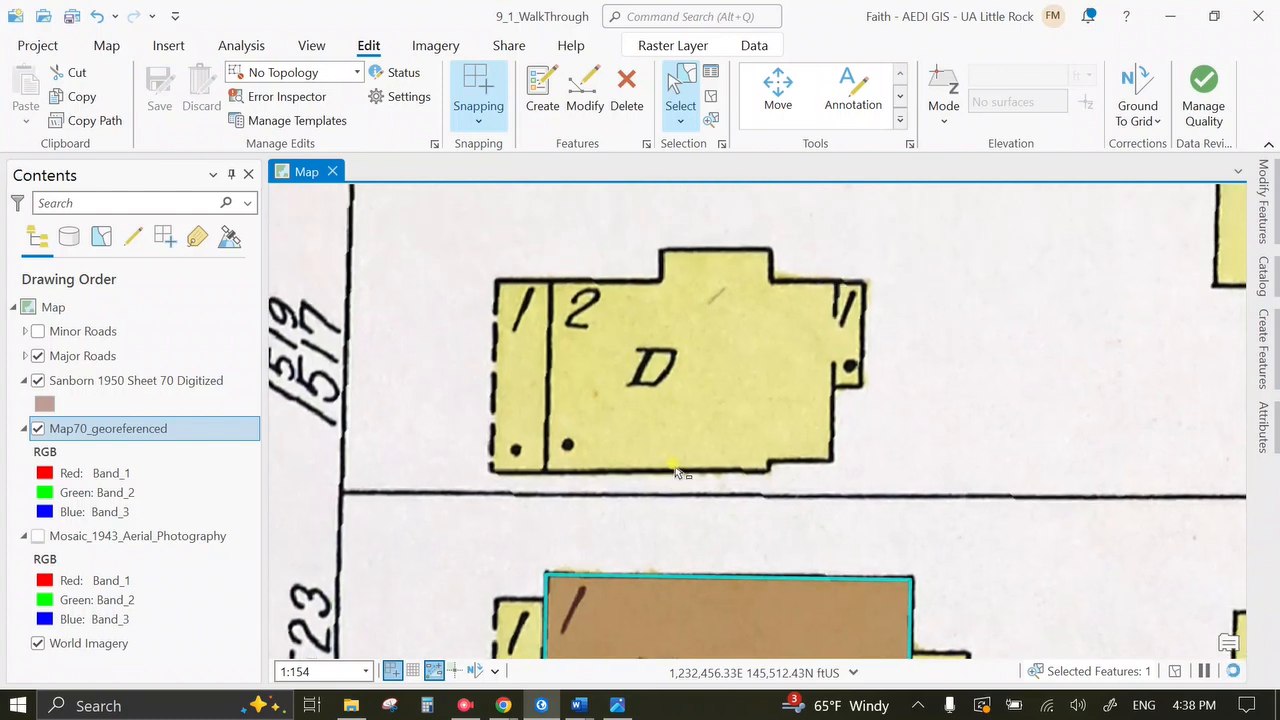
pyautogui.click(1266, 360)
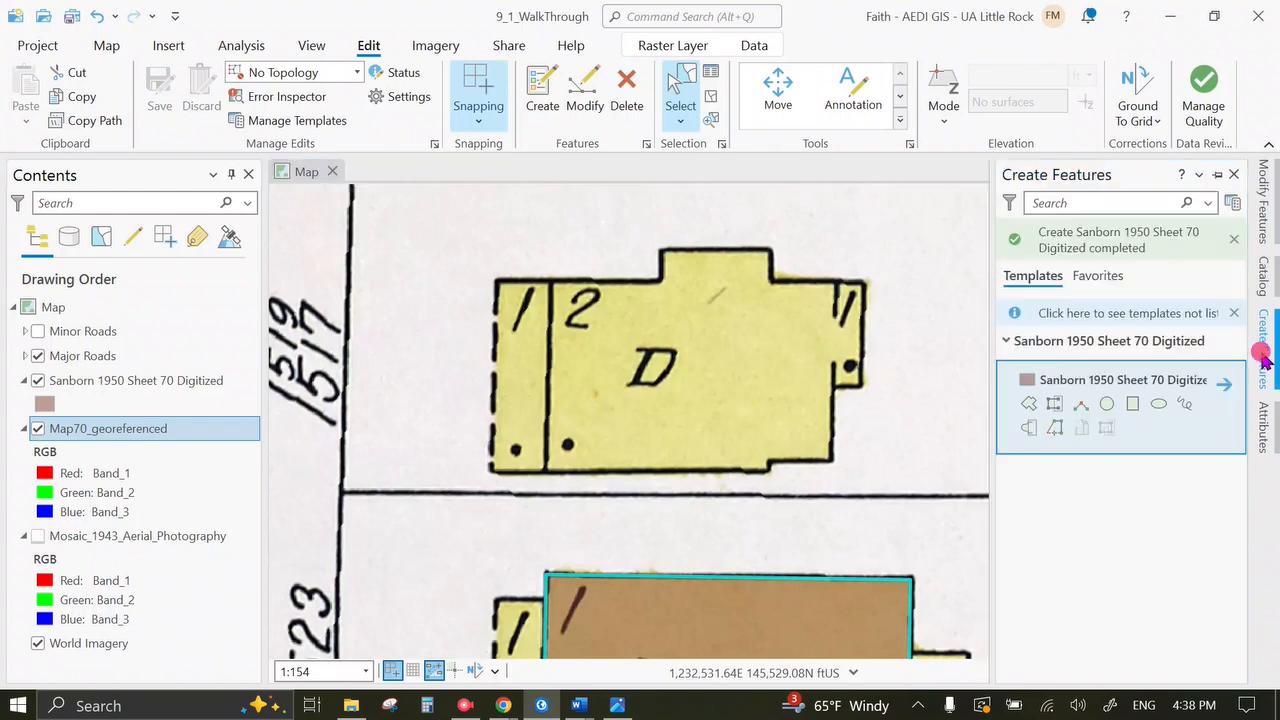
pyautogui.click(1133, 404)
pyautogui.click(549, 281)
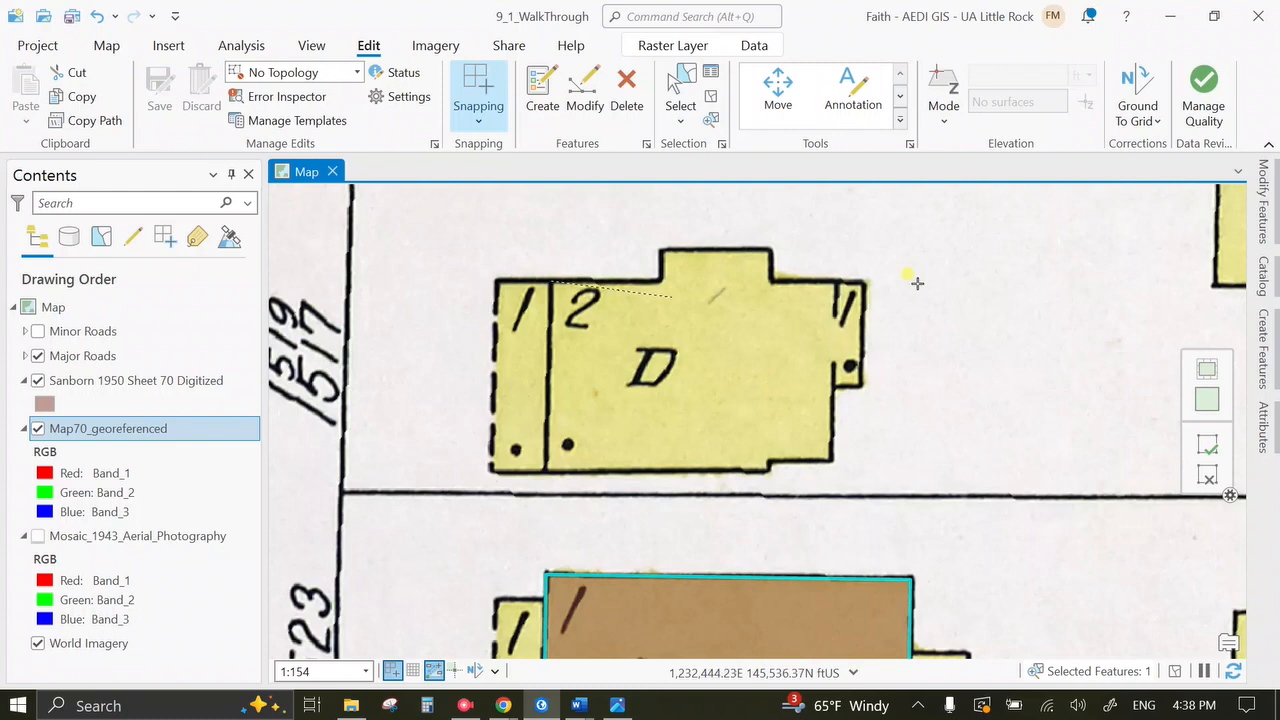
pyautogui.click(834, 283)
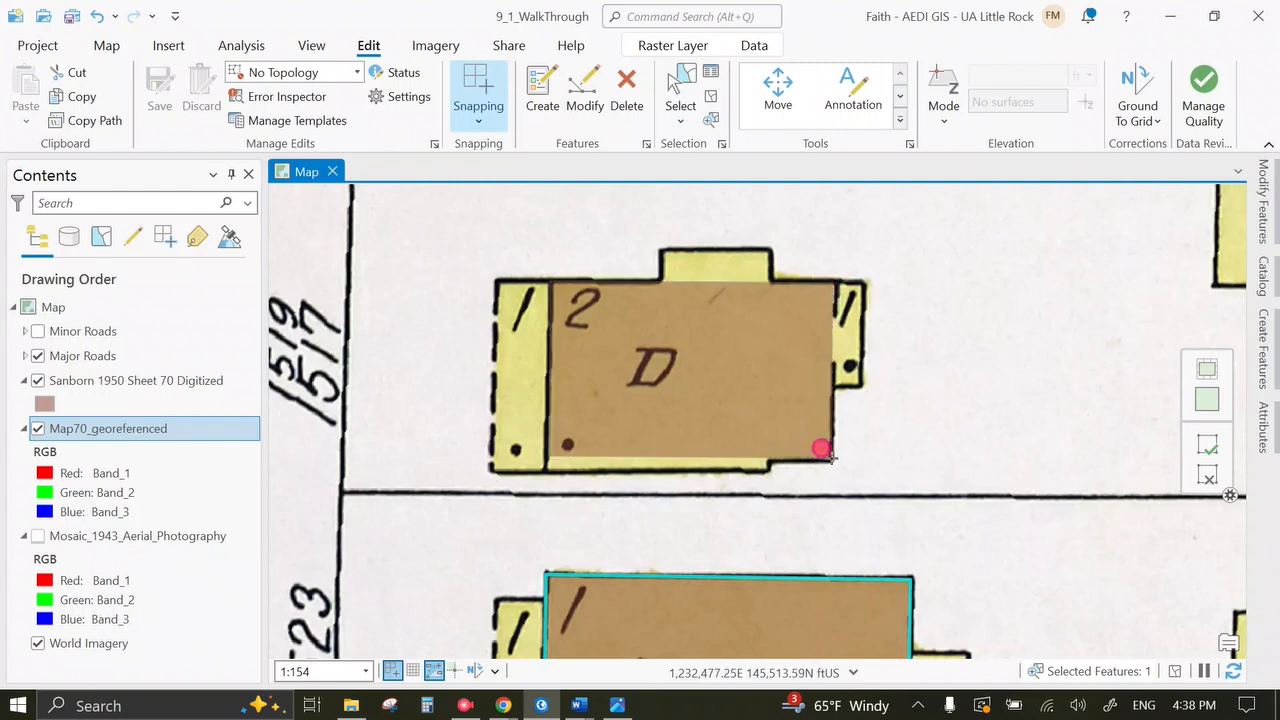
pyautogui.click(831, 458)
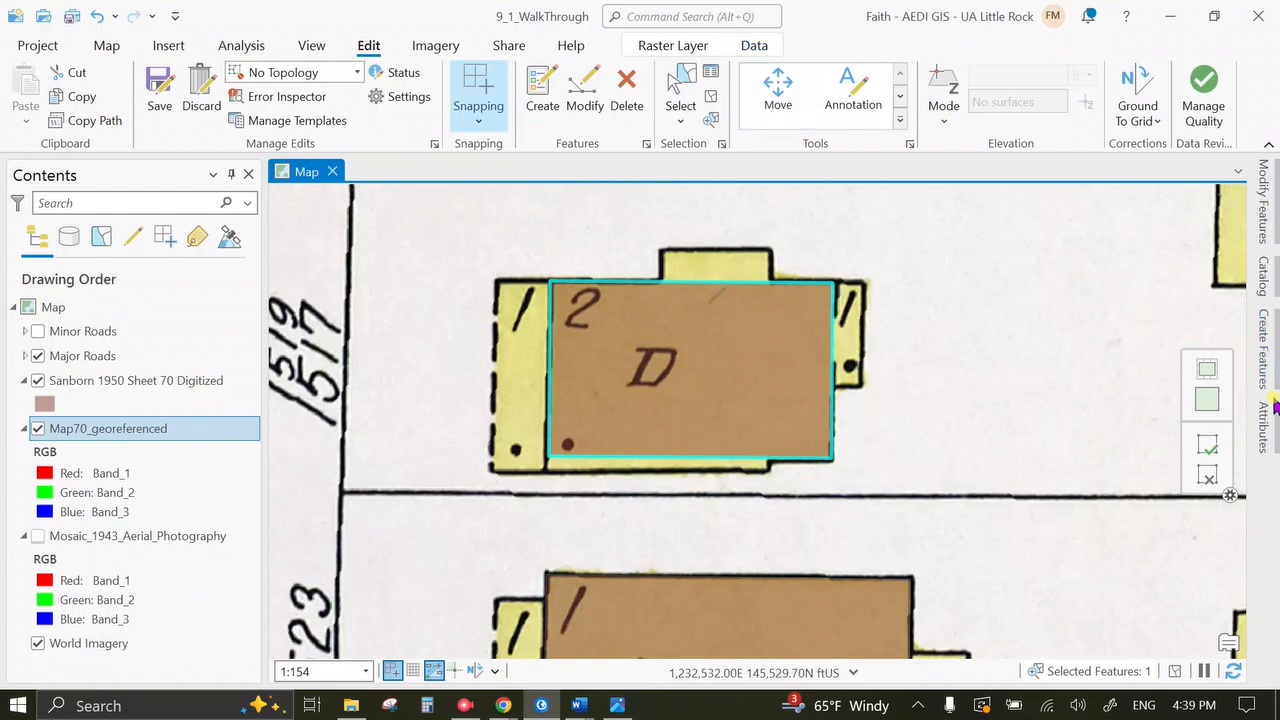
# Start a Reshape sketch at the rectangle's top-right corner with parallel and perpendicular constraints.
pyautogui.click(1262, 232)
pyautogui.click(1074, 420)
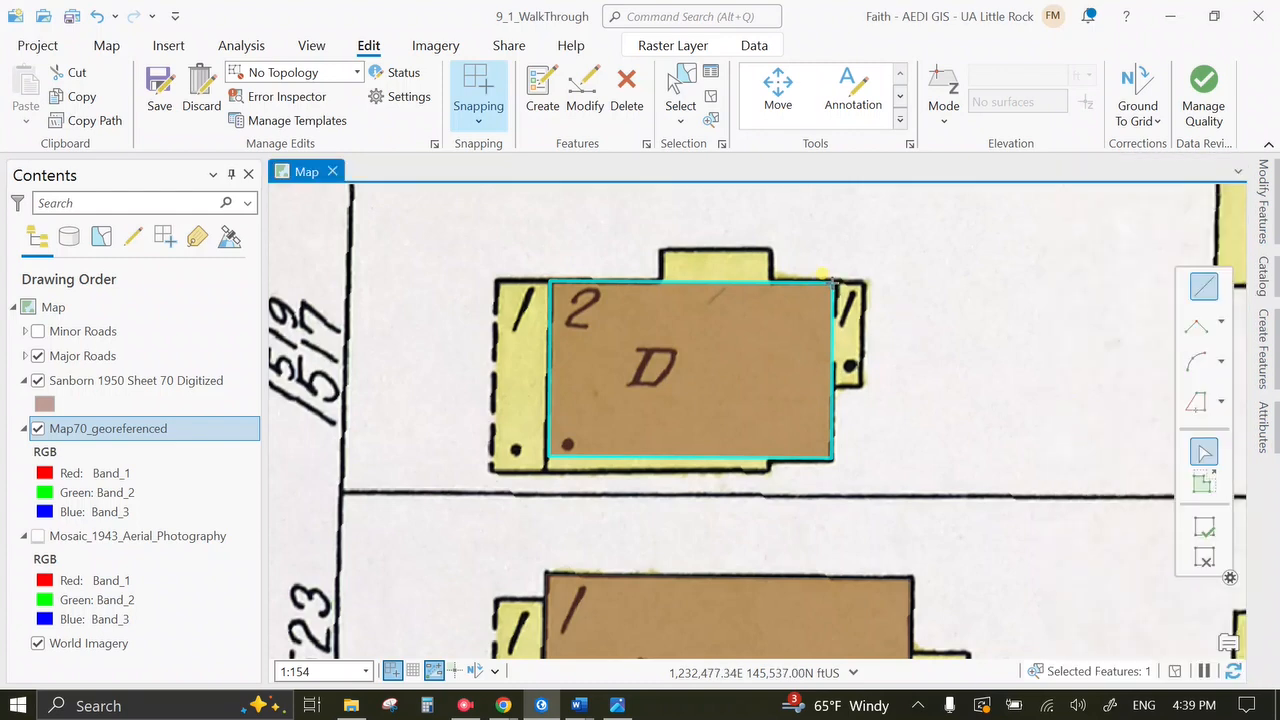
pyautogui.click(827, 283)
pyautogui.rightClick(827, 283)
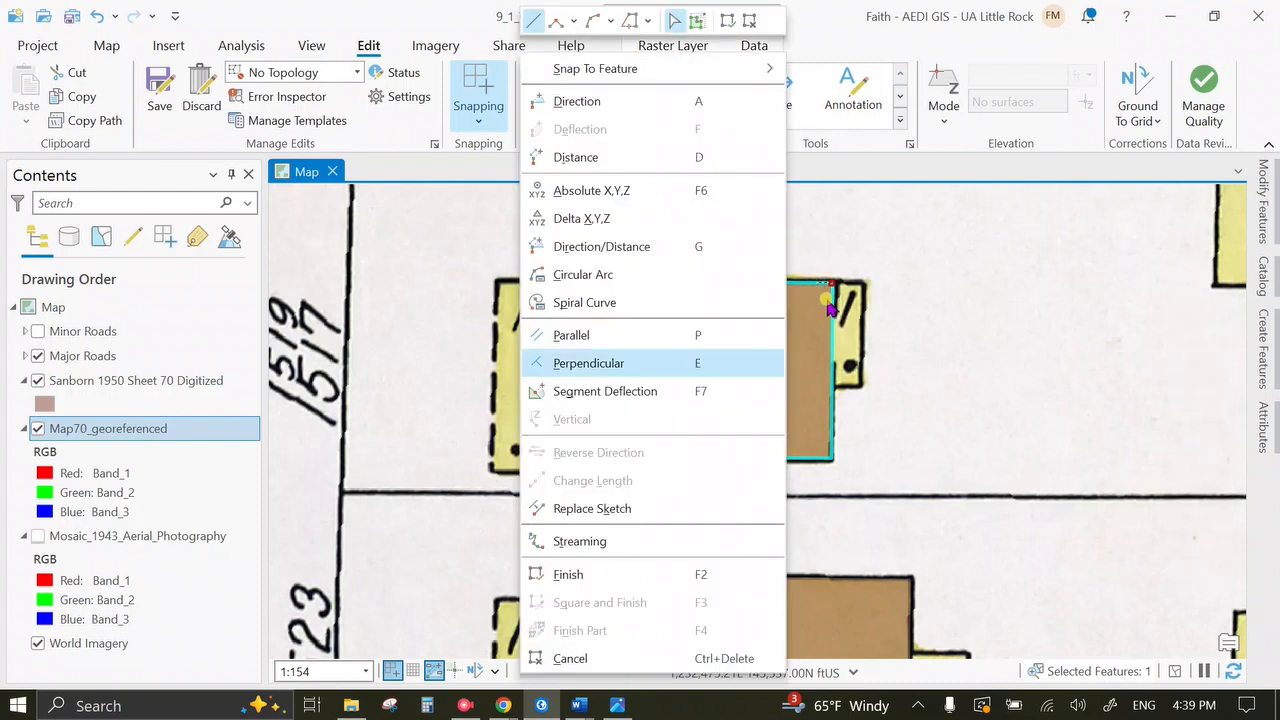
pyautogui.click(690, 334)
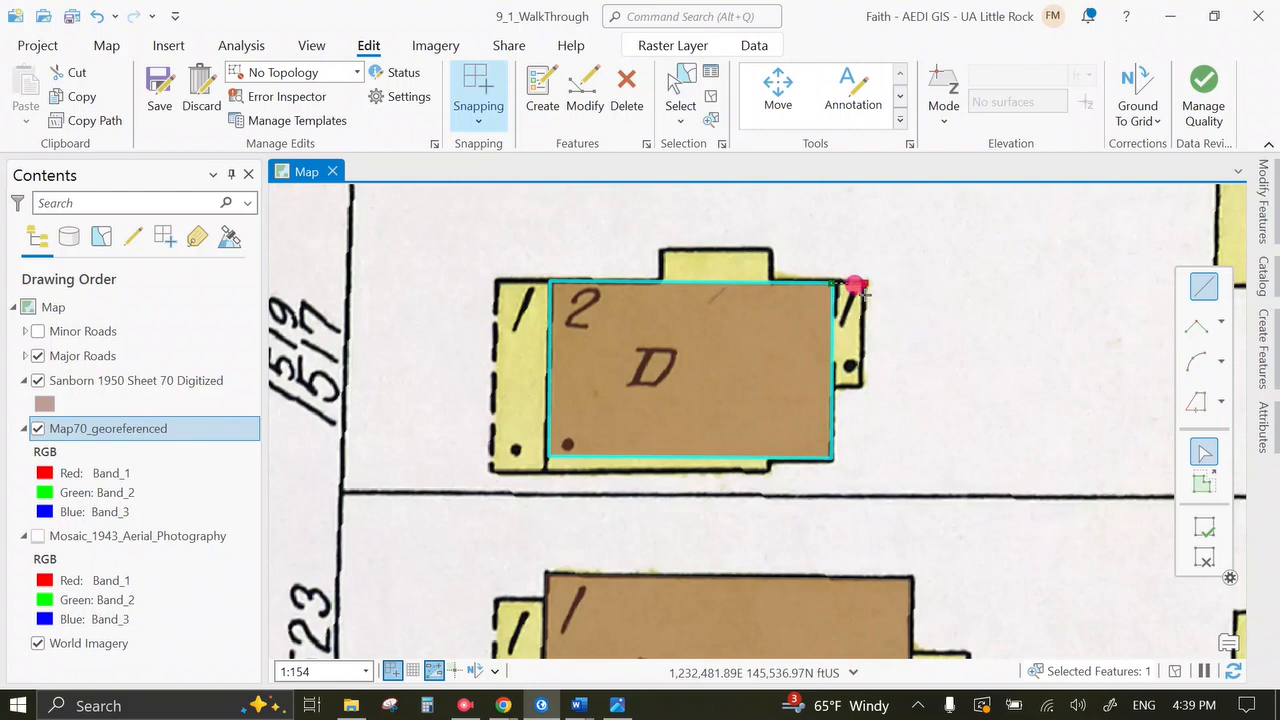
pyautogui.rightClick(855, 288)
pyautogui.click(620, 363)
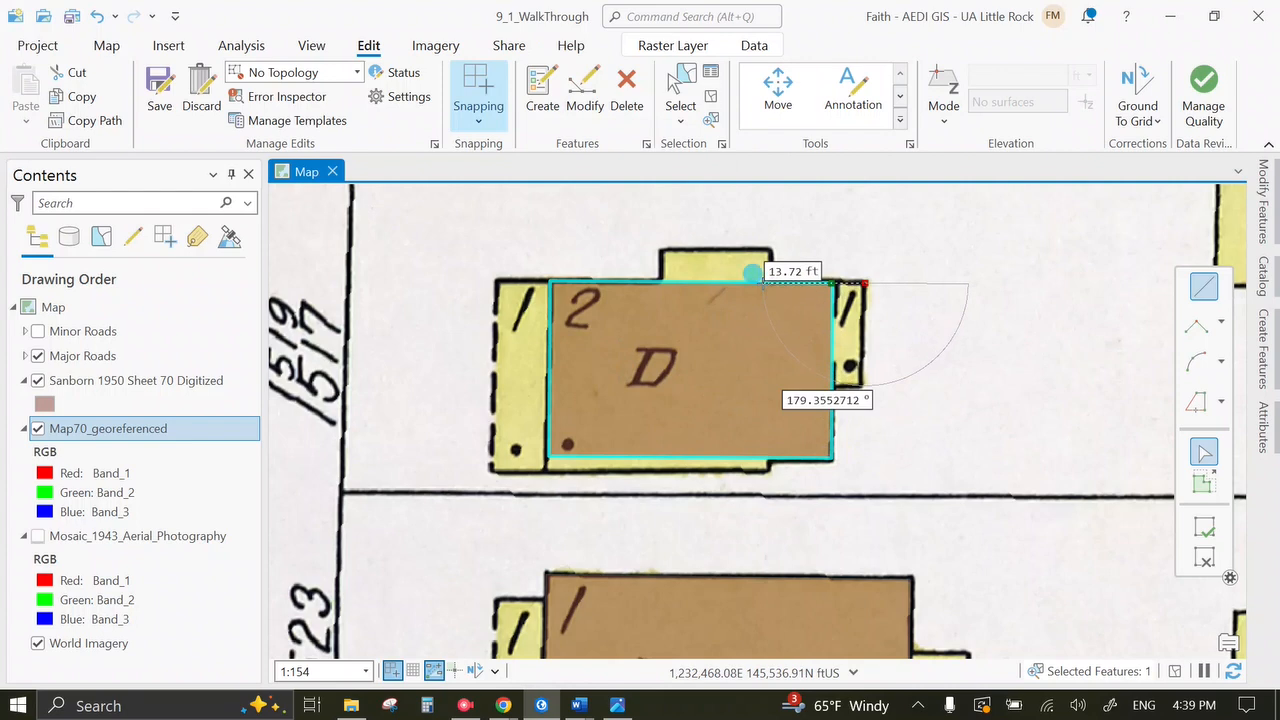
pyautogui.rightClick(751, 272)
pyautogui.click(652, 363)
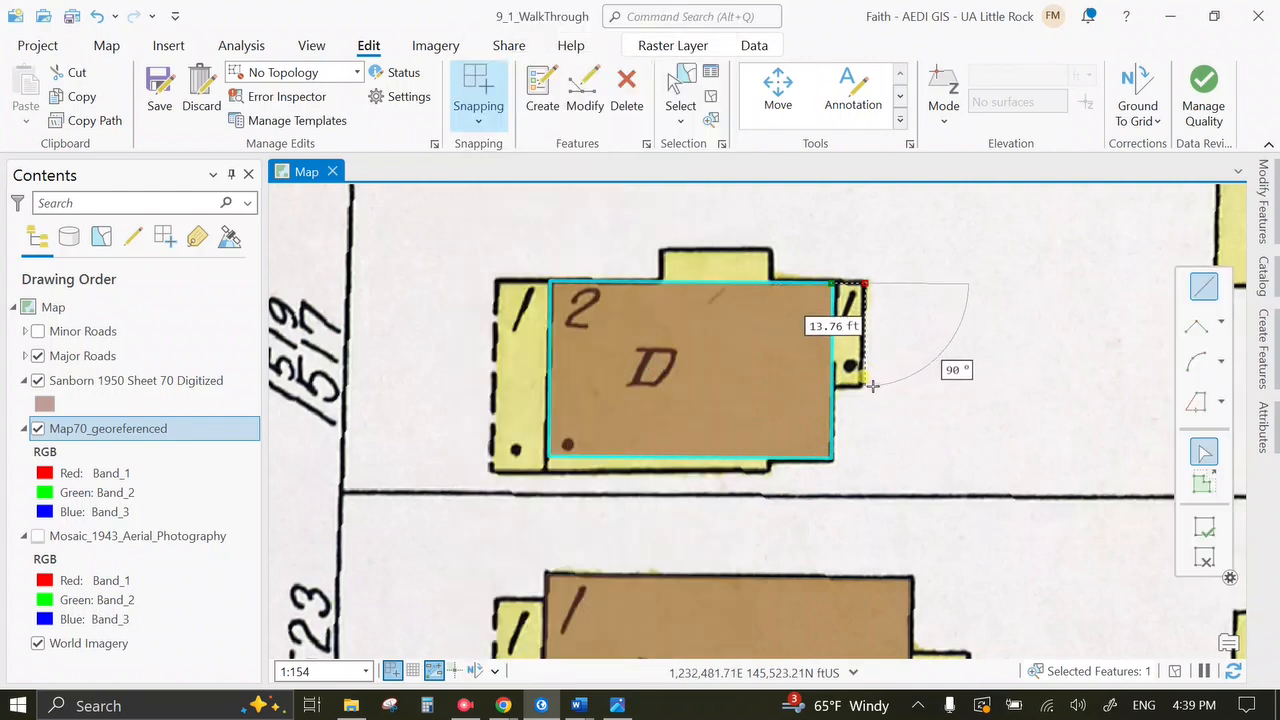
# Trace around the east-side porch back to the building's right edge and finish the reshape.
pyautogui.click(864, 386)
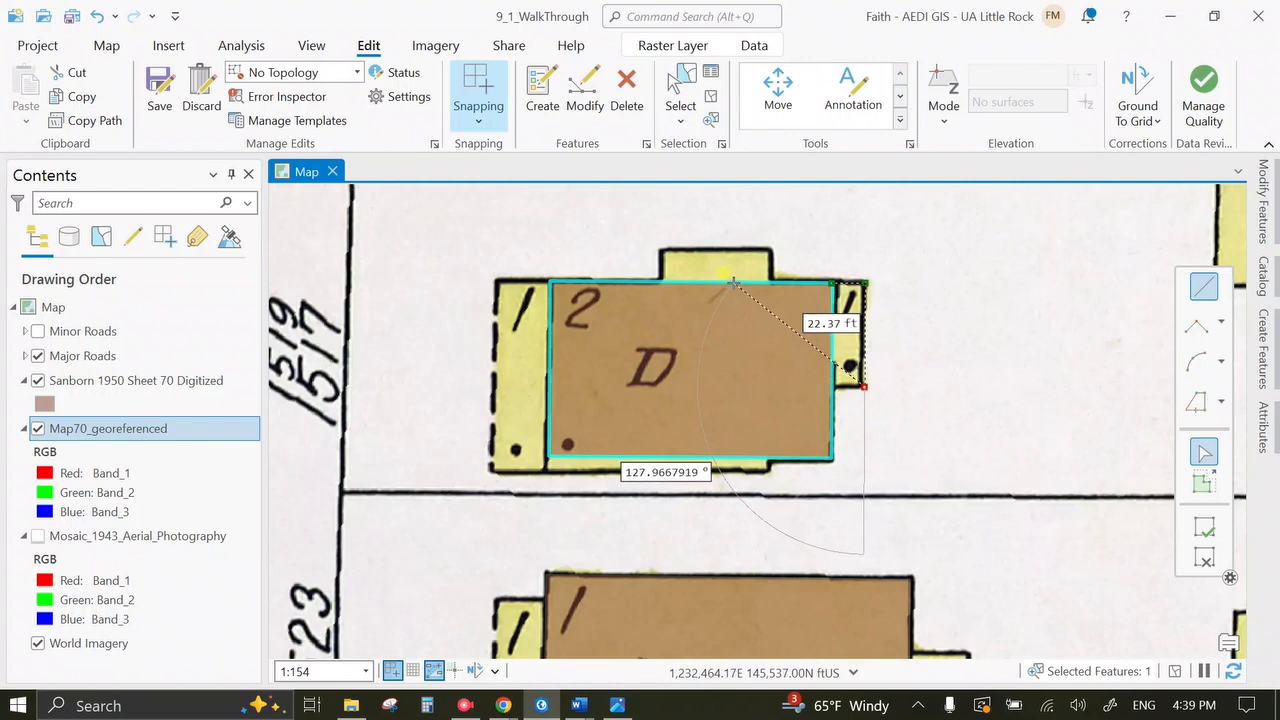
pyautogui.rightClick(733, 283)
pyautogui.click(643, 334)
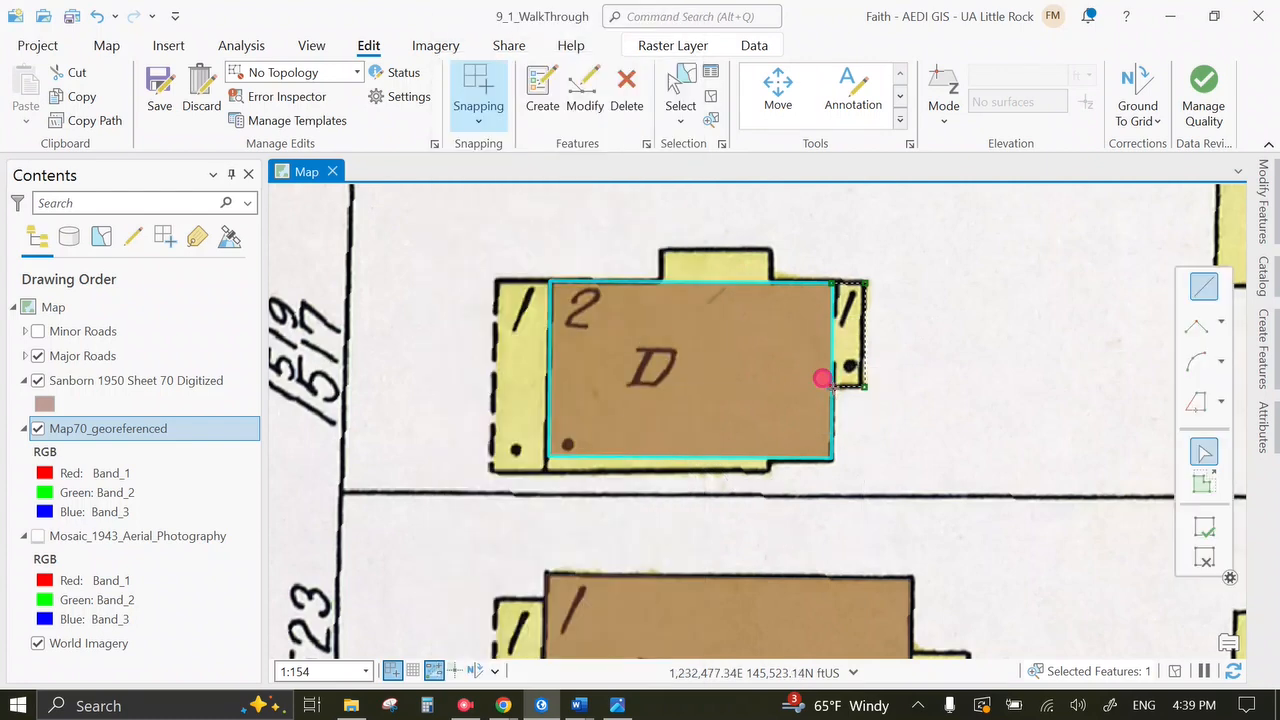
pyautogui.rightClick(832, 387)
pyautogui.click(574, 573)
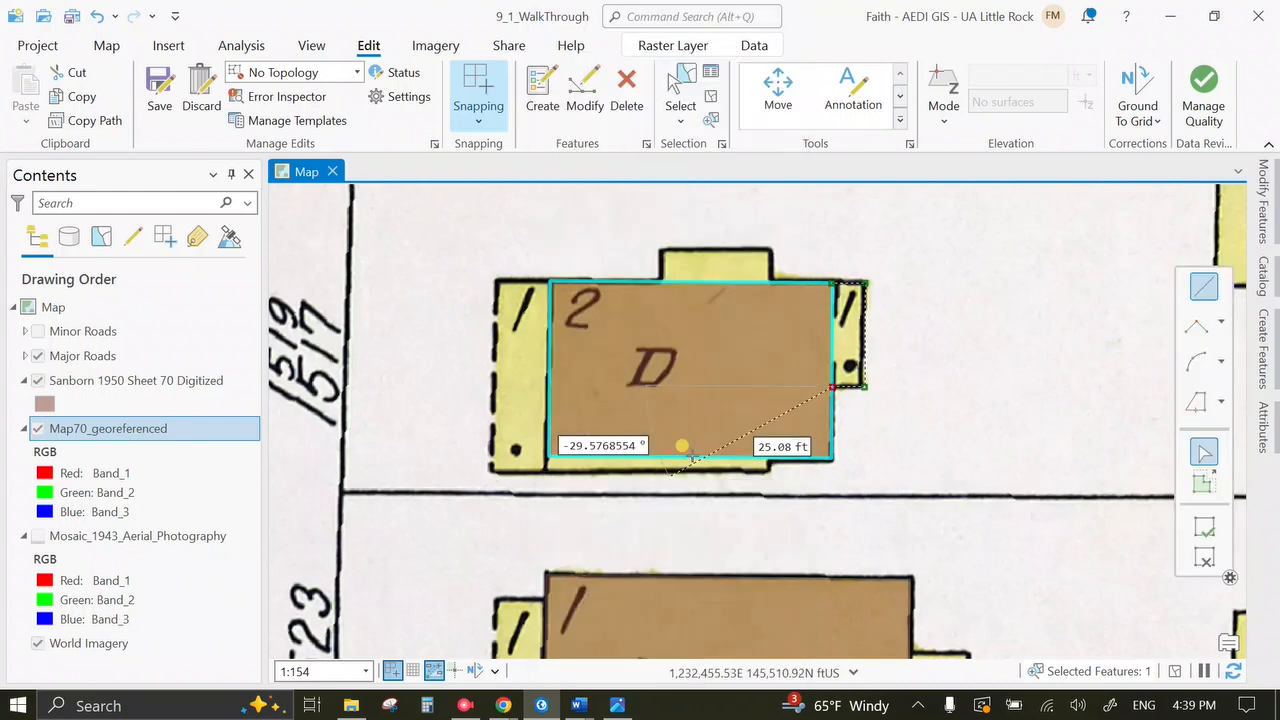
pyautogui.rightClick(838, 358)
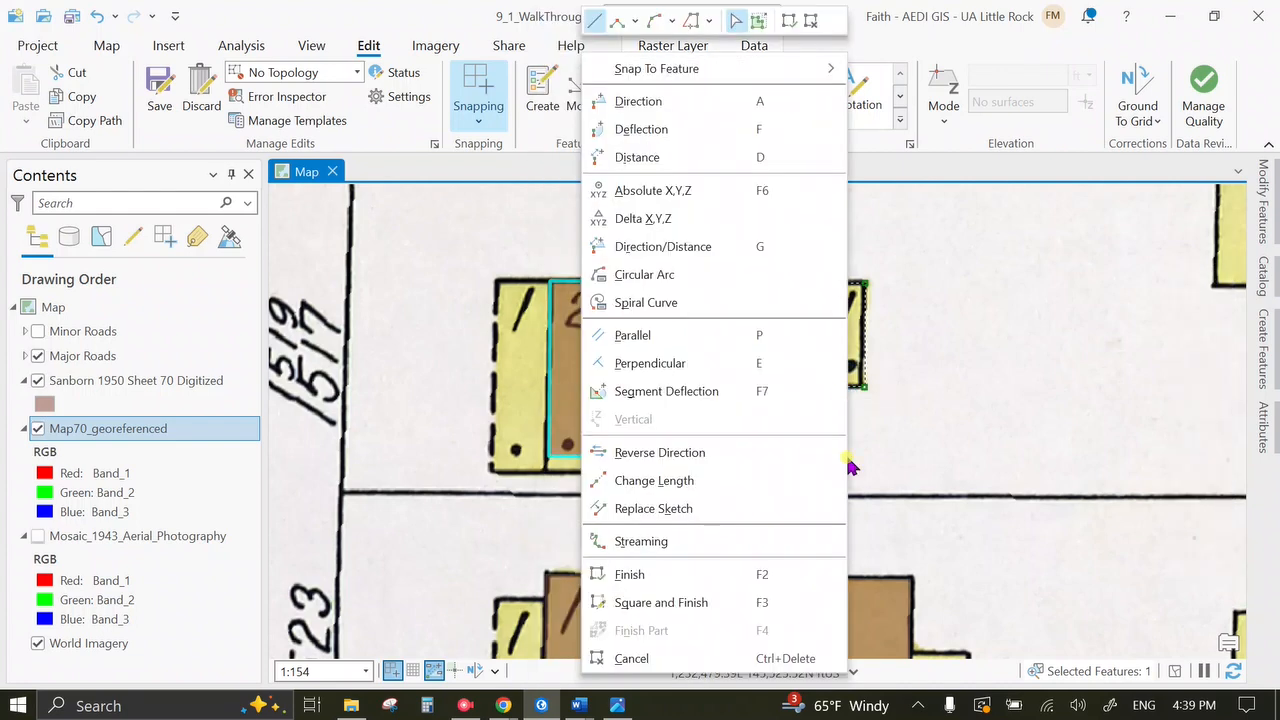
pyautogui.click(748, 572)
pyautogui.scroll(-2, 836, 360)
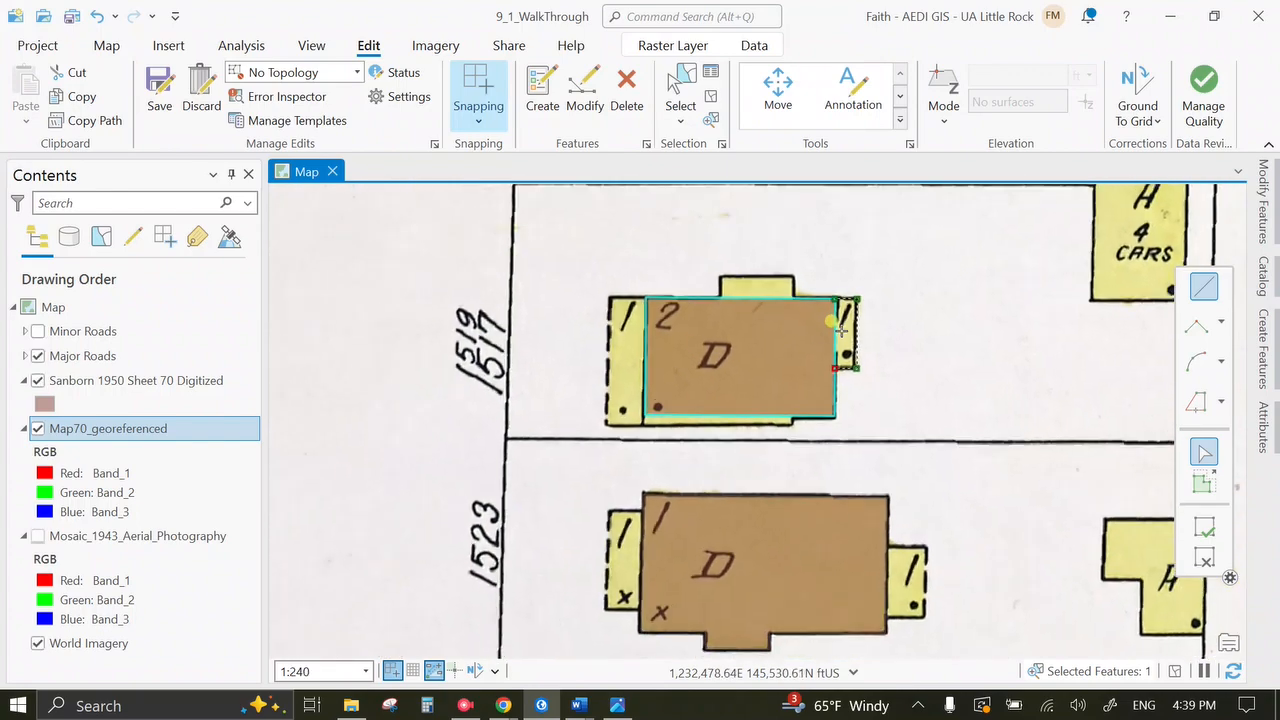
# Delete the stray vertex at the building's lower-right corner.
pyautogui.scroll(4, 840, 330)
pyautogui.scroll(2, 840, 330)
pyautogui.scroll(2, 806, 457)
pyautogui.scroll(2, 805, 463)
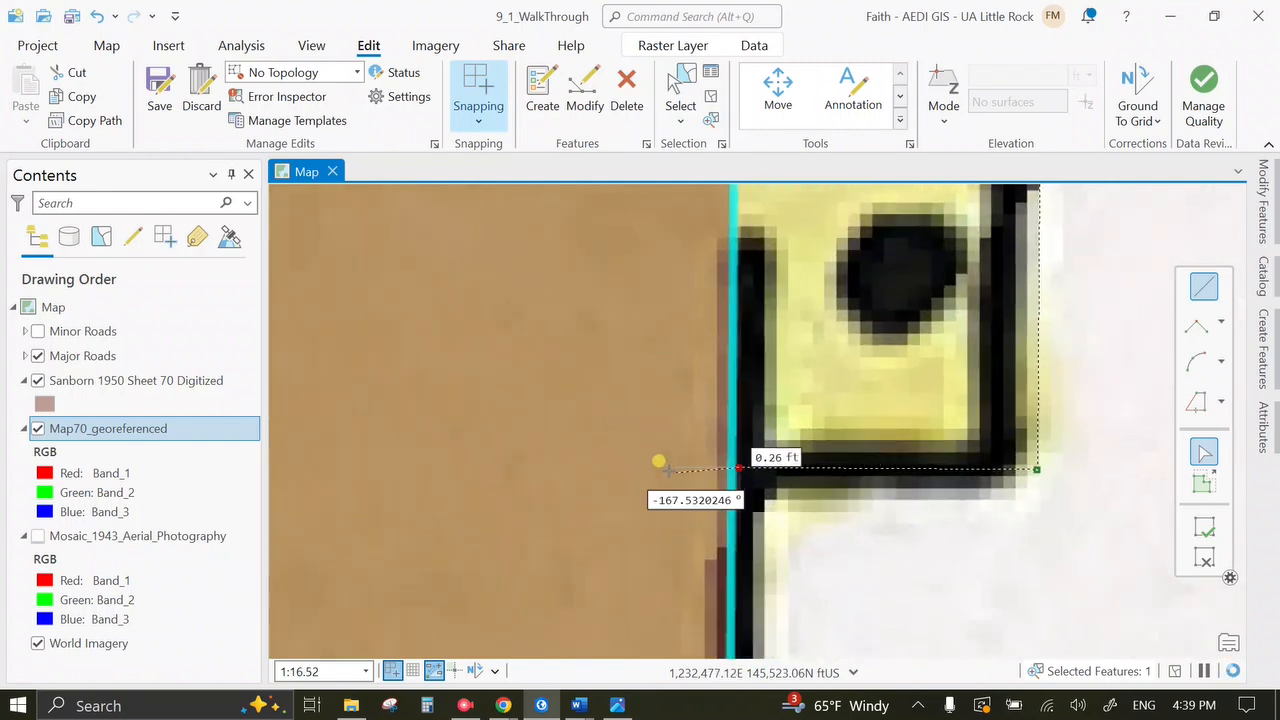
pyautogui.rightClick(737, 466)
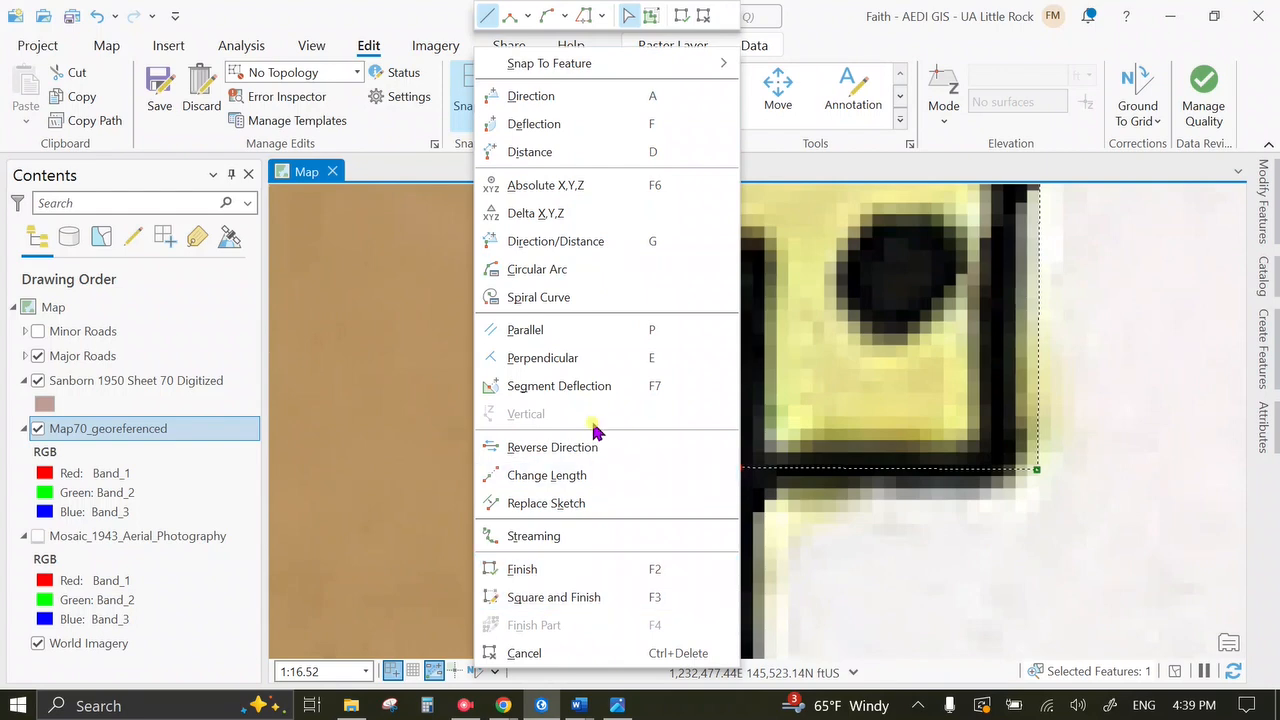
pyautogui.click(777, 489)
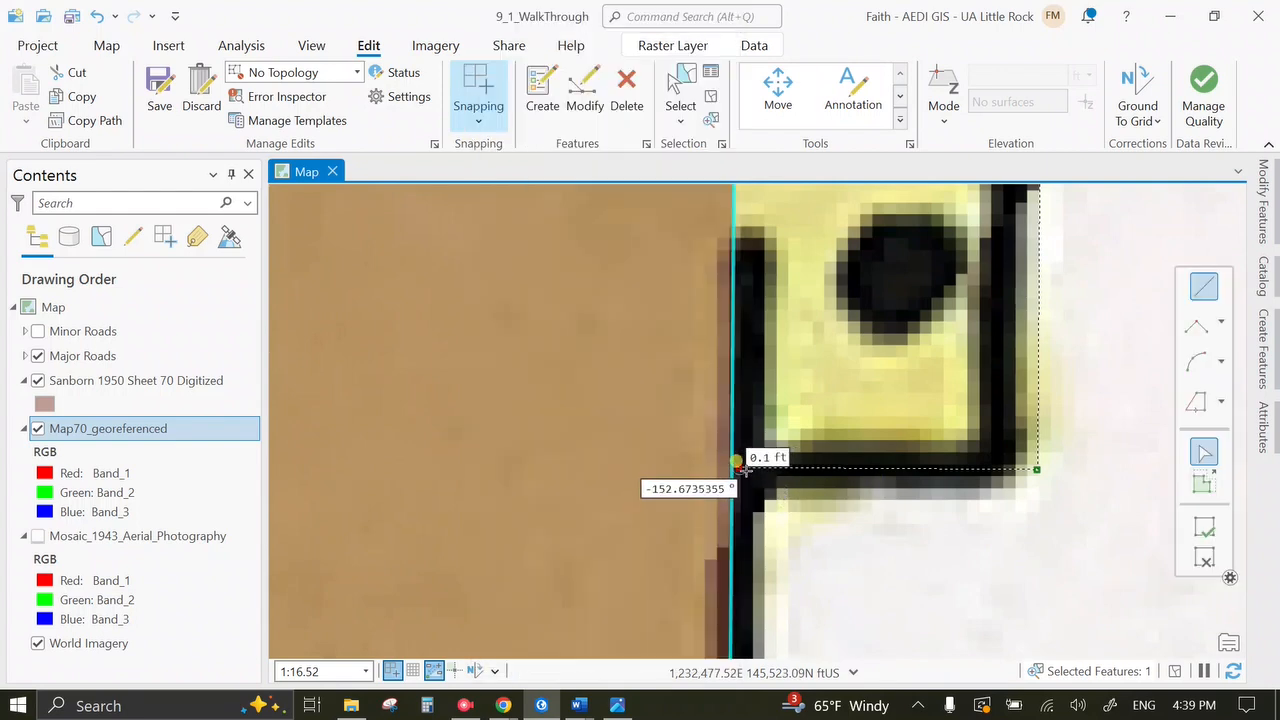
pyautogui.rightClick(737, 468)
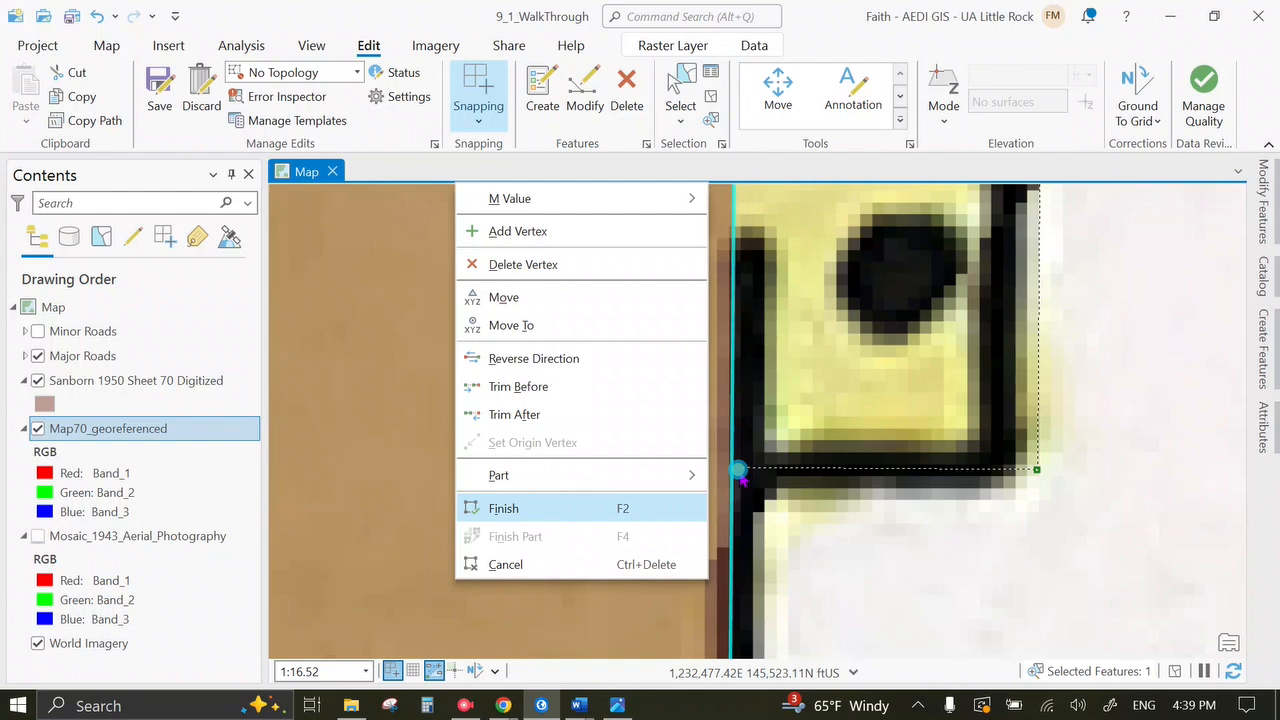
pyautogui.click(600, 263)
# Square off the lower-right notch with a perpendicular segment, finish the reshape, and save.
pyautogui.scroll(-3, 710, 340)
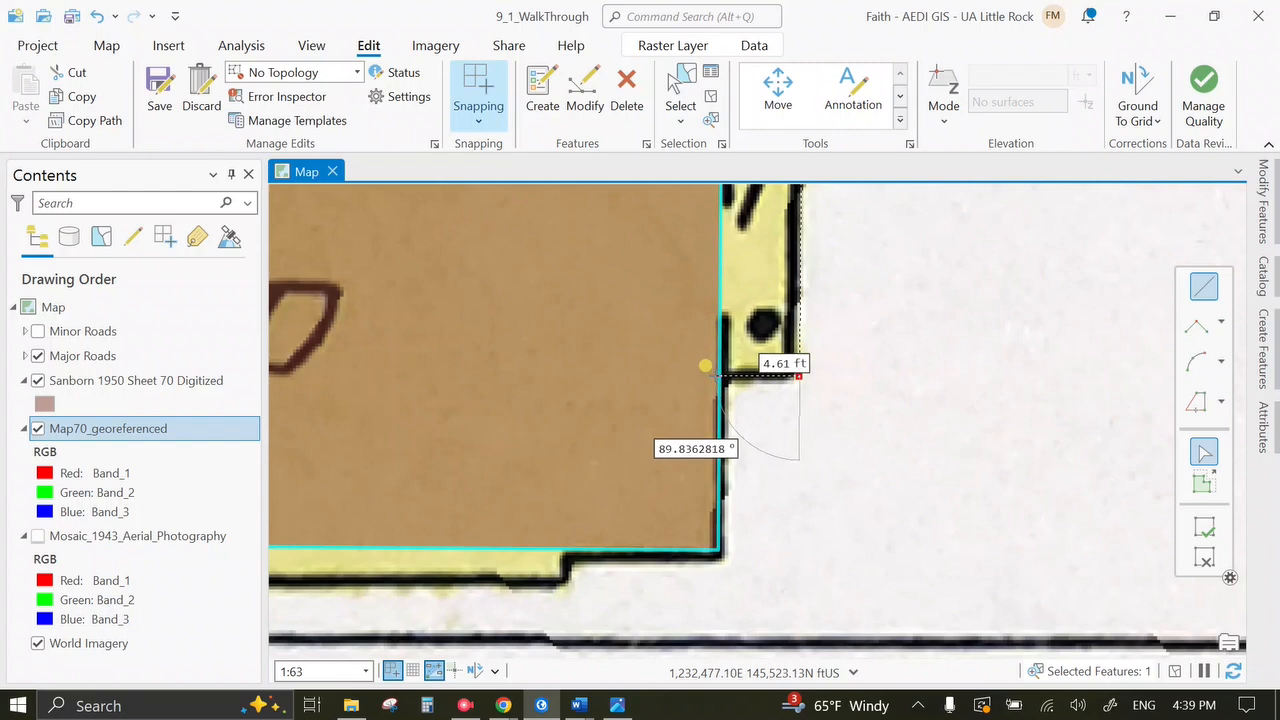
pyautogui.rightClick(711, 366)
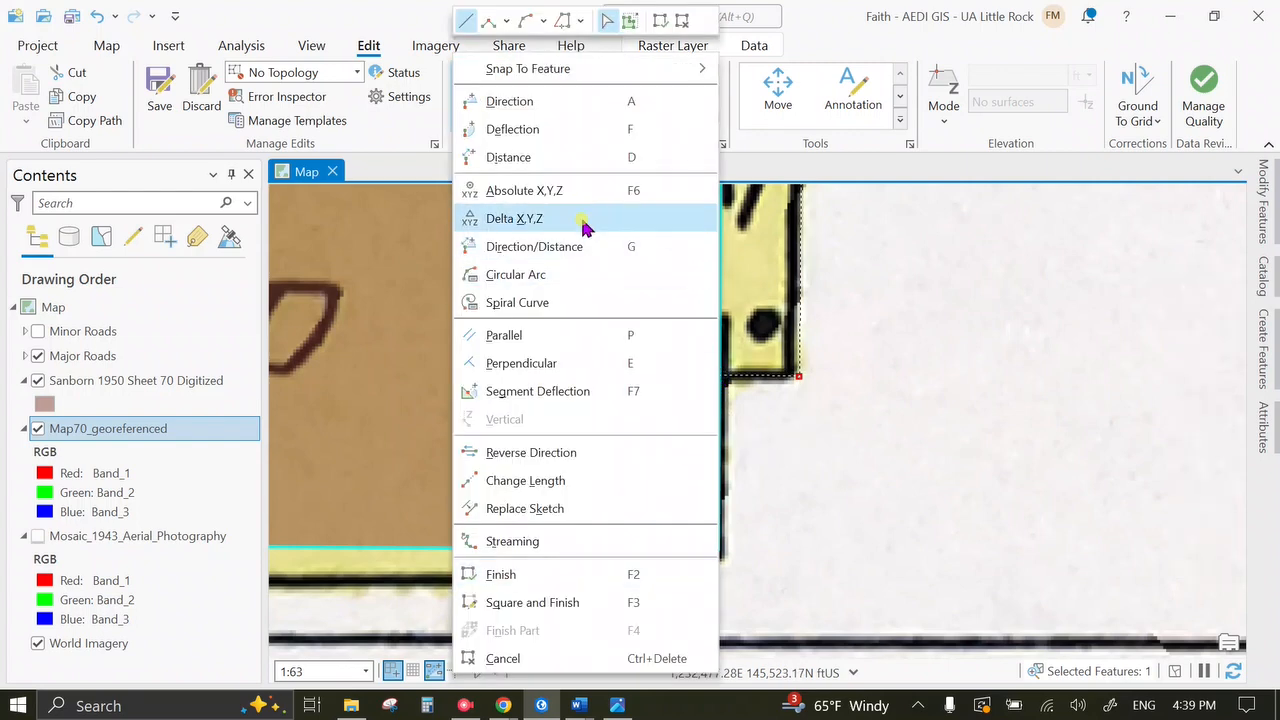
pyautogui.click(650, 370)
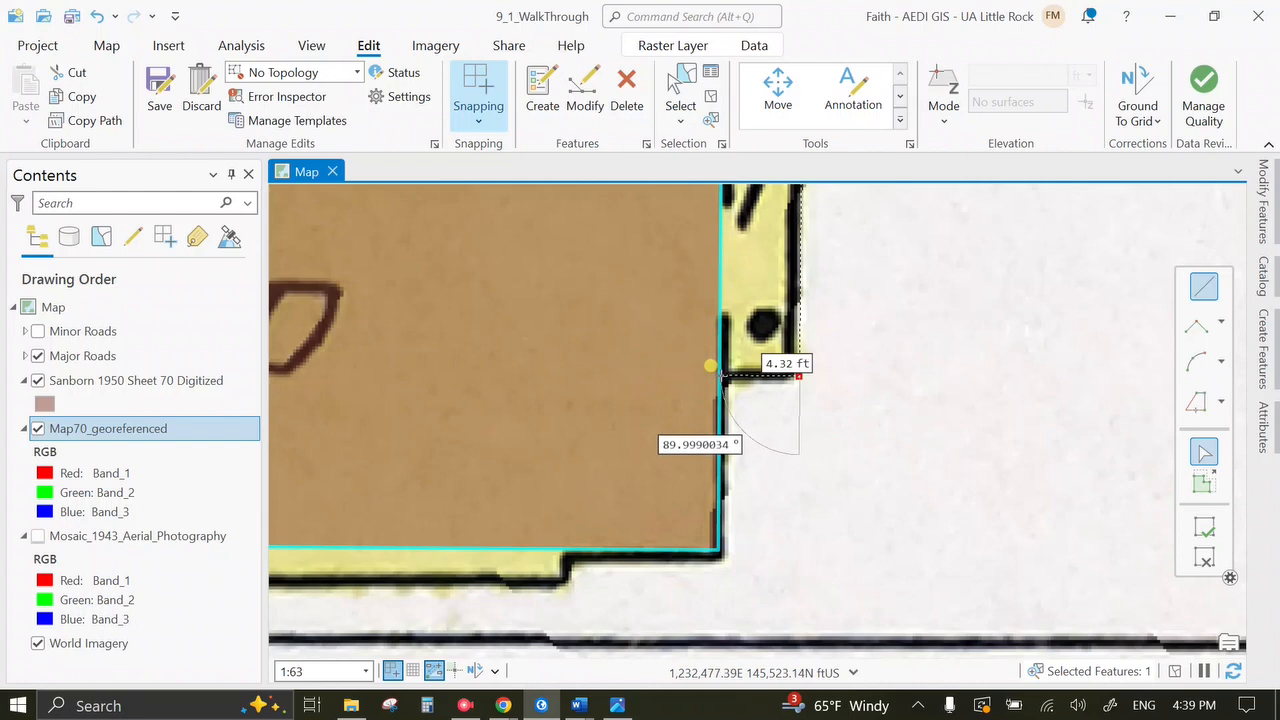
pyautogui.rightClick(709, 366)
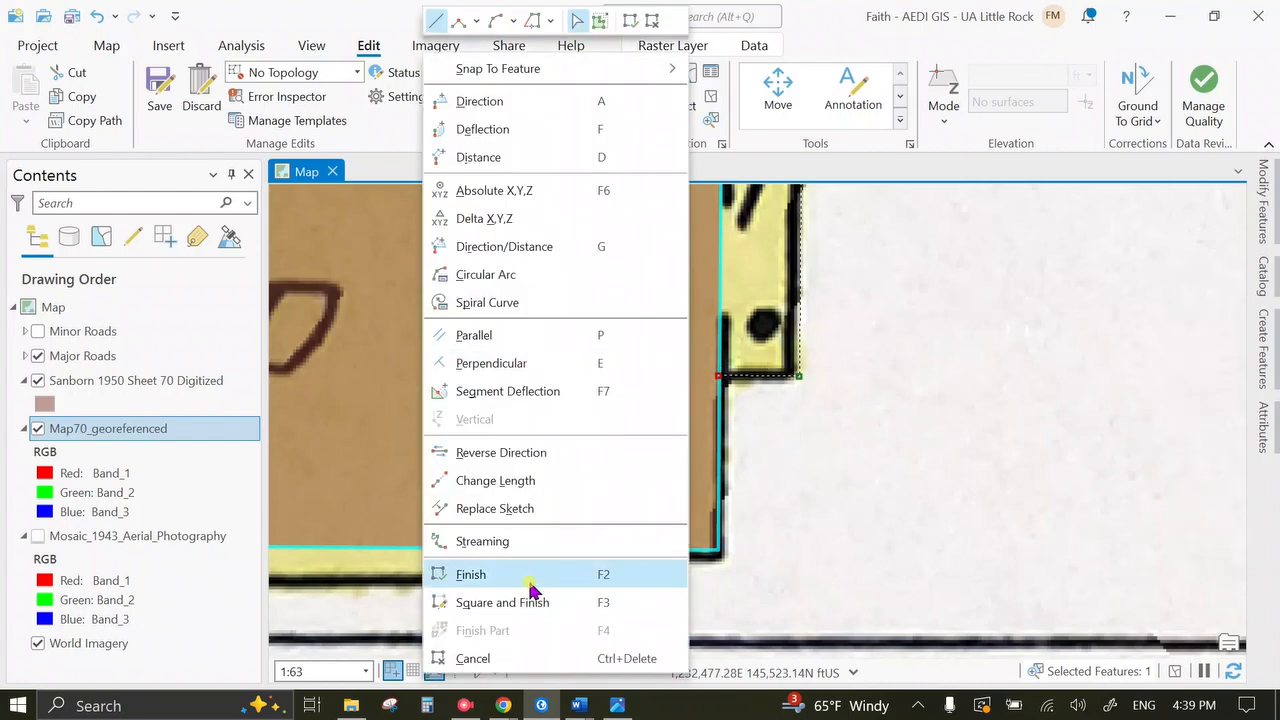
pyautogui.click(531, 572)
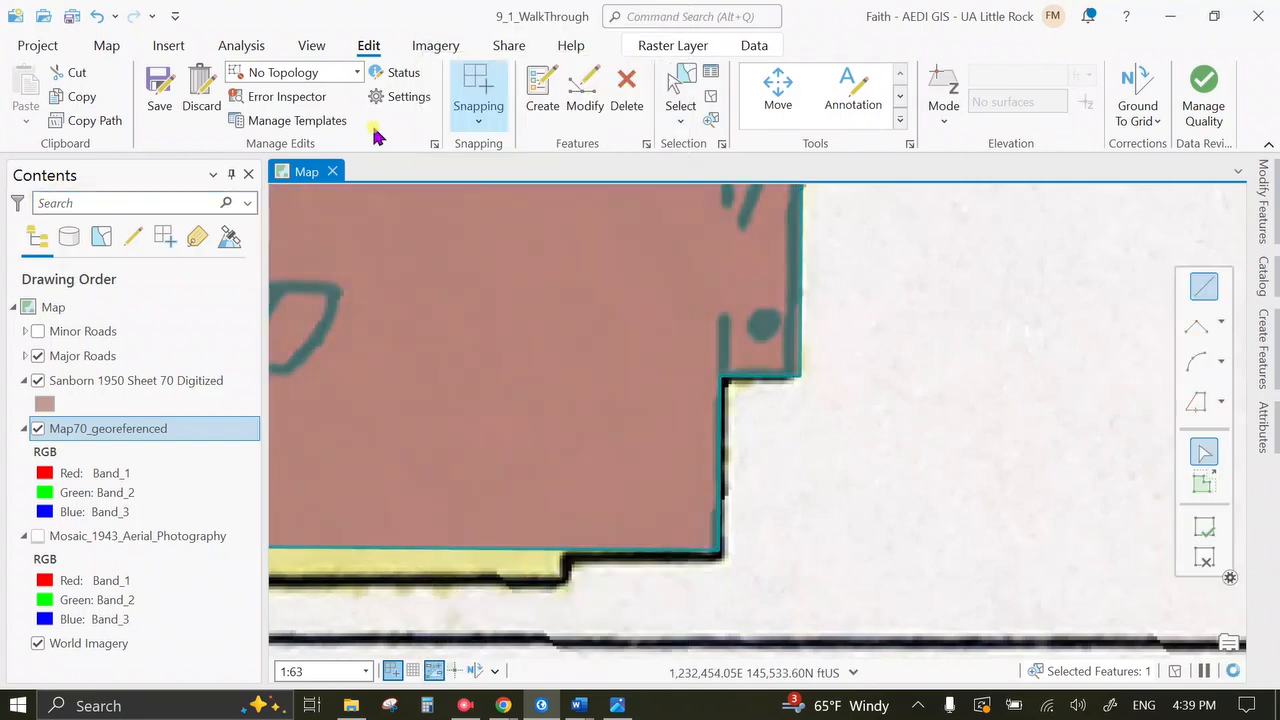
pyautogui.click(160, 92)
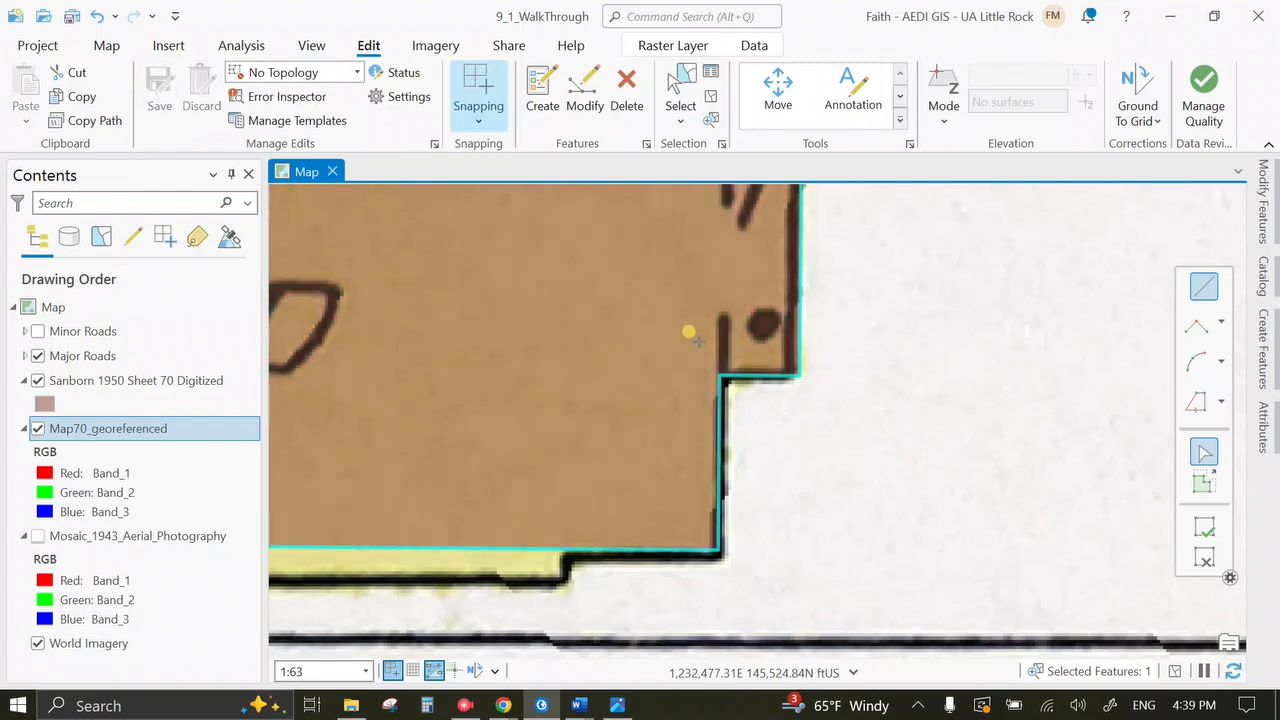
pyautogui.scroll(-2, 614, 318)
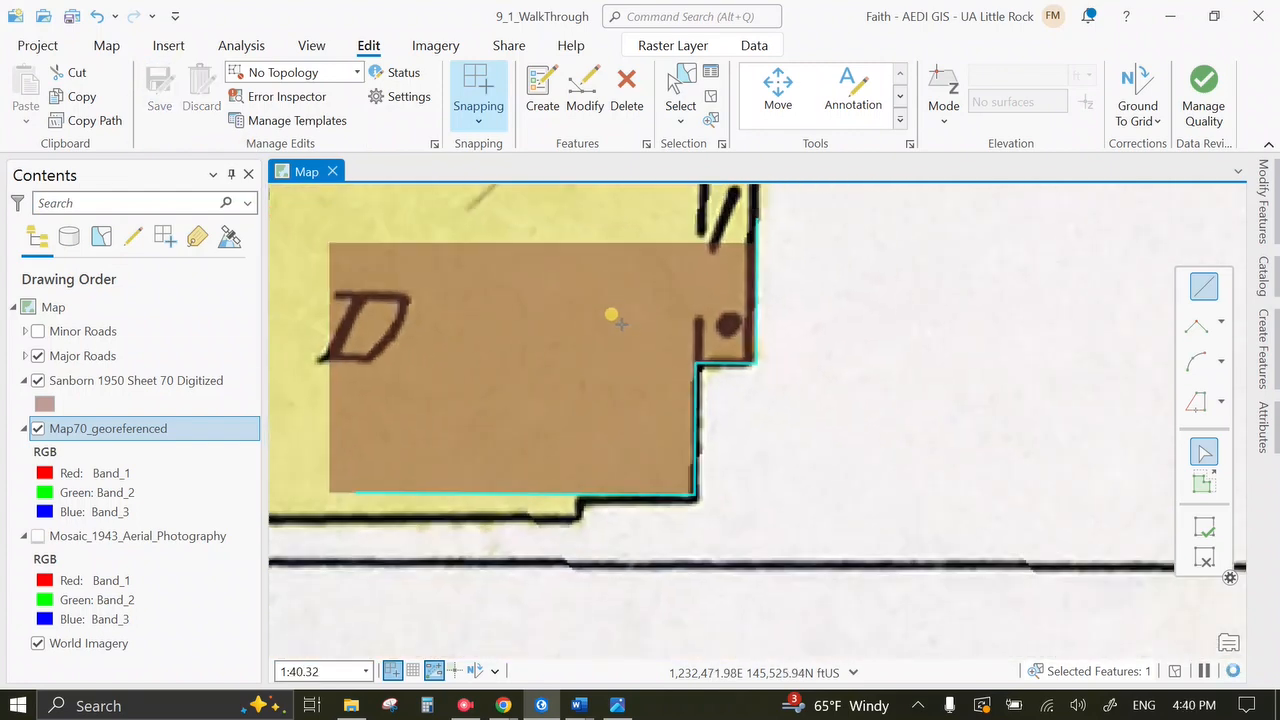
pyautogui.click(464, 705)
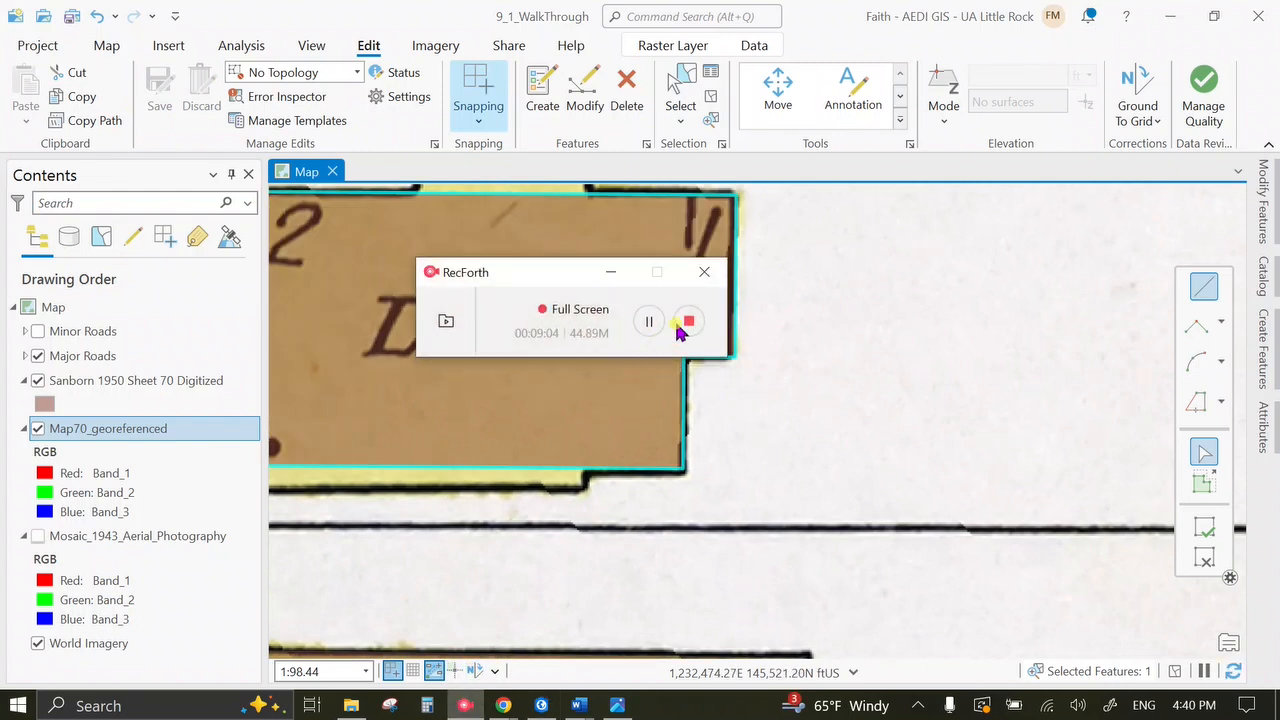
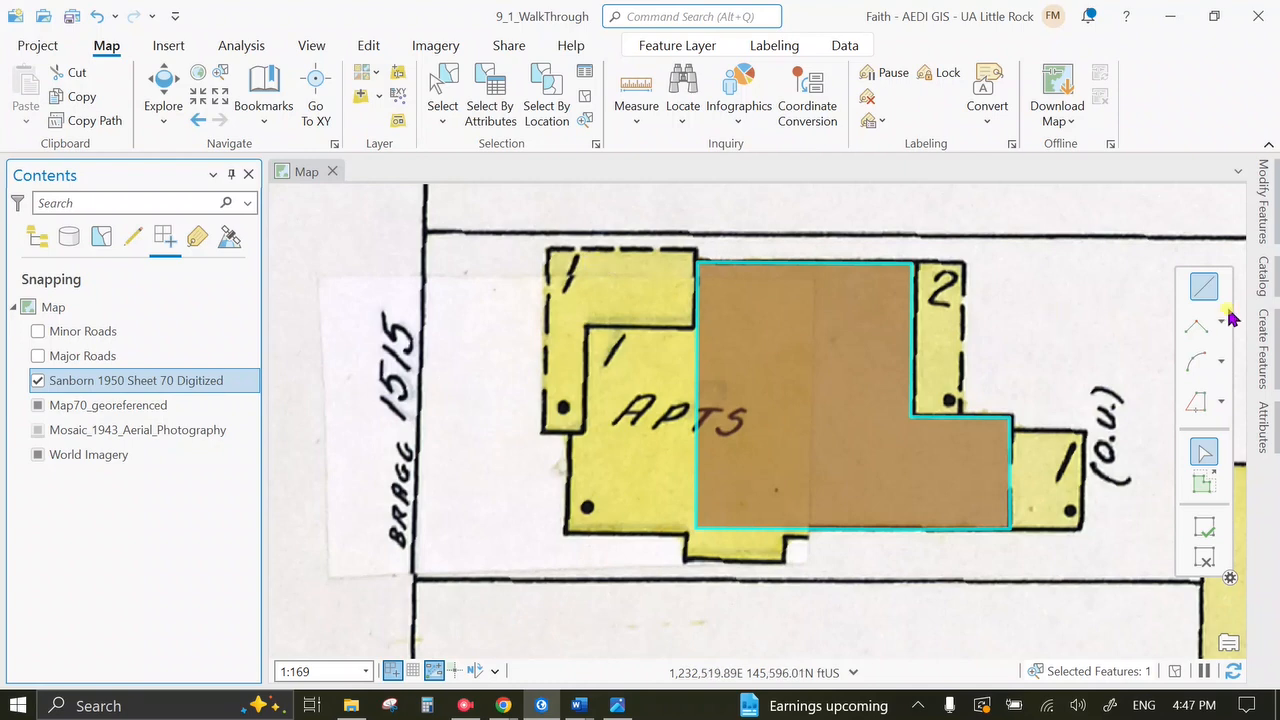
# Leave the building edit sketch by switching to the Explore tool on the Map tab.
pyautogui.click(790, 426)
pyautogui.moveTo(390, 660)
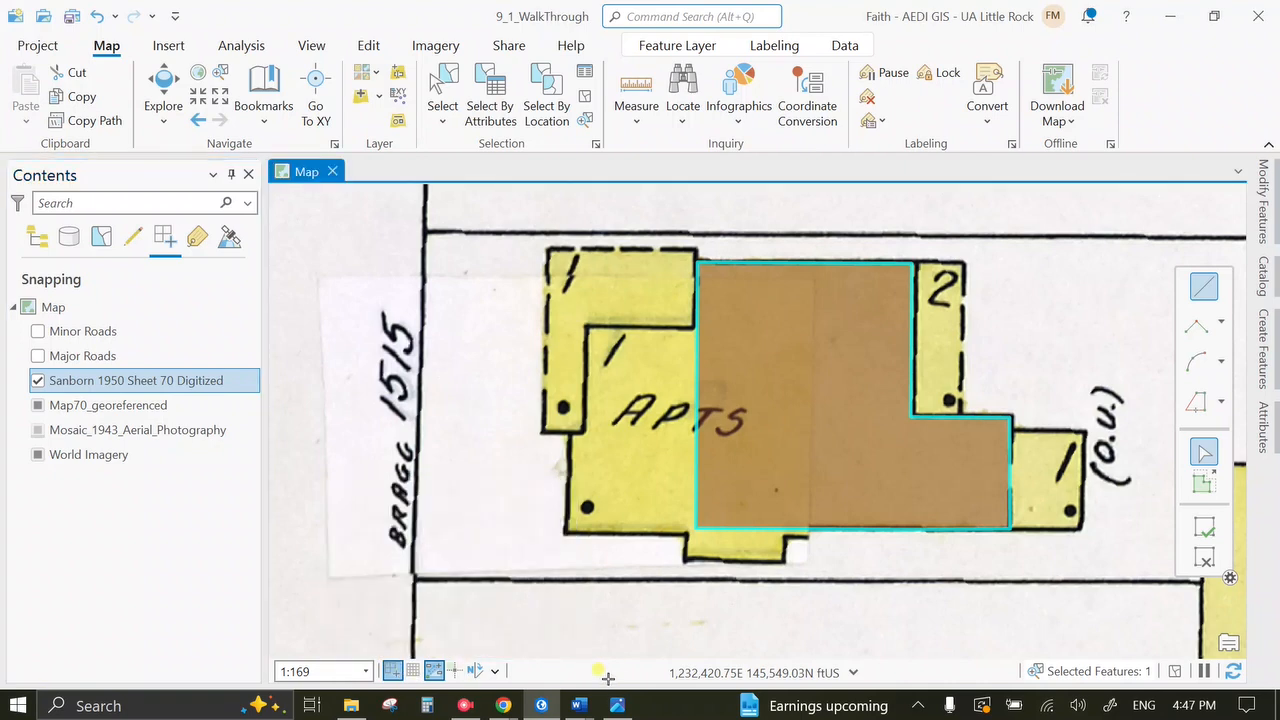
pyautogui.click(163, 88)
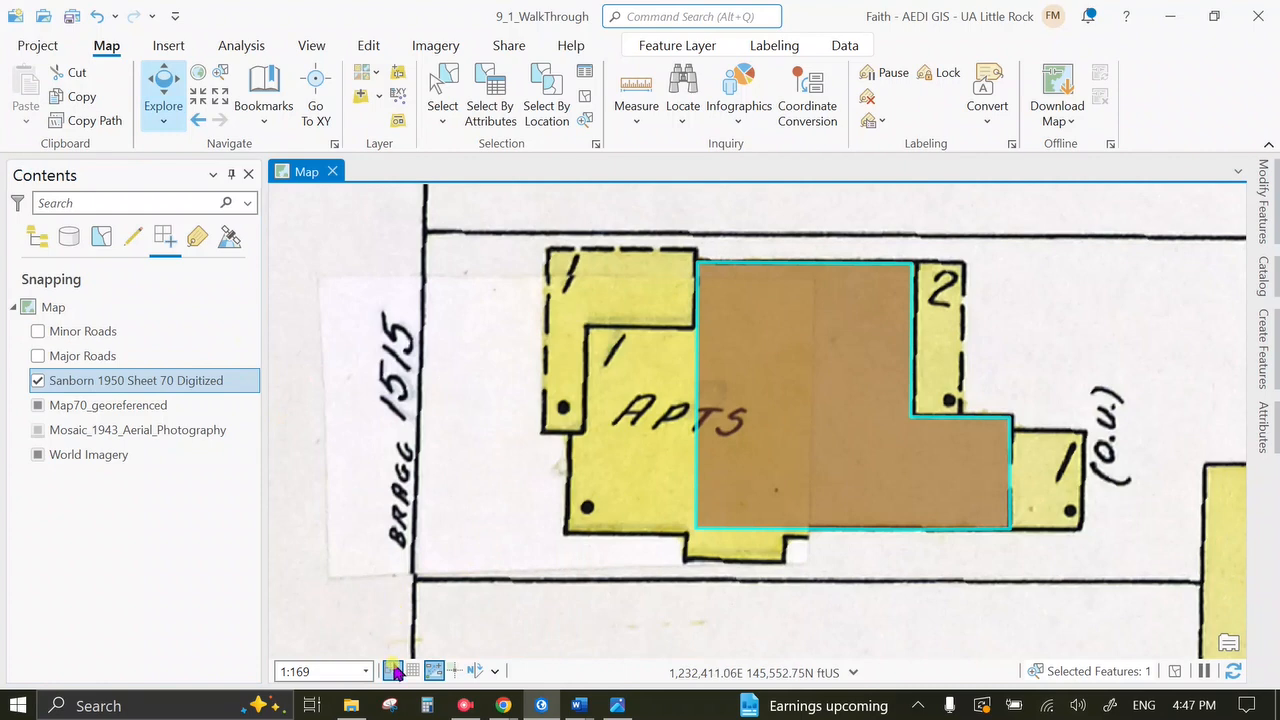
# Turn snapping on and enable Edge snapping in the status-bar snapping options.
pyautogui.moveTo(393, 677)
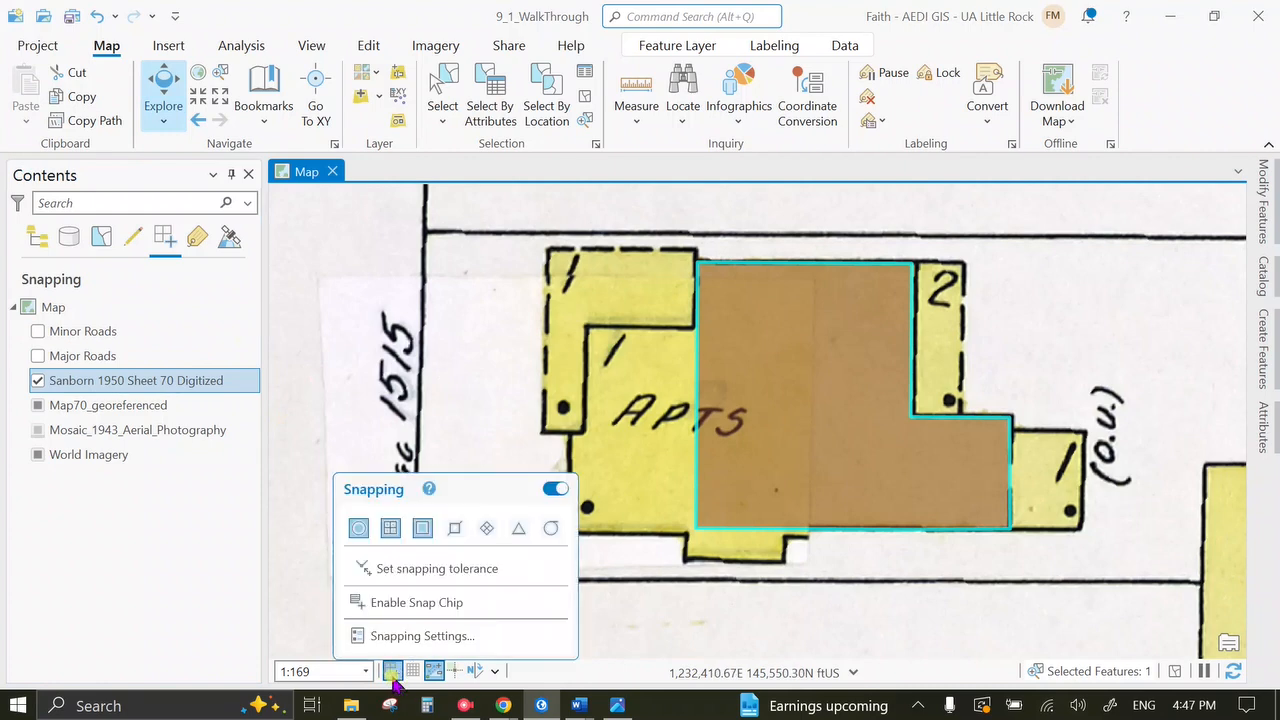
pyautogui.click(392, 675)
pyautogui.rightClick(394, 674)
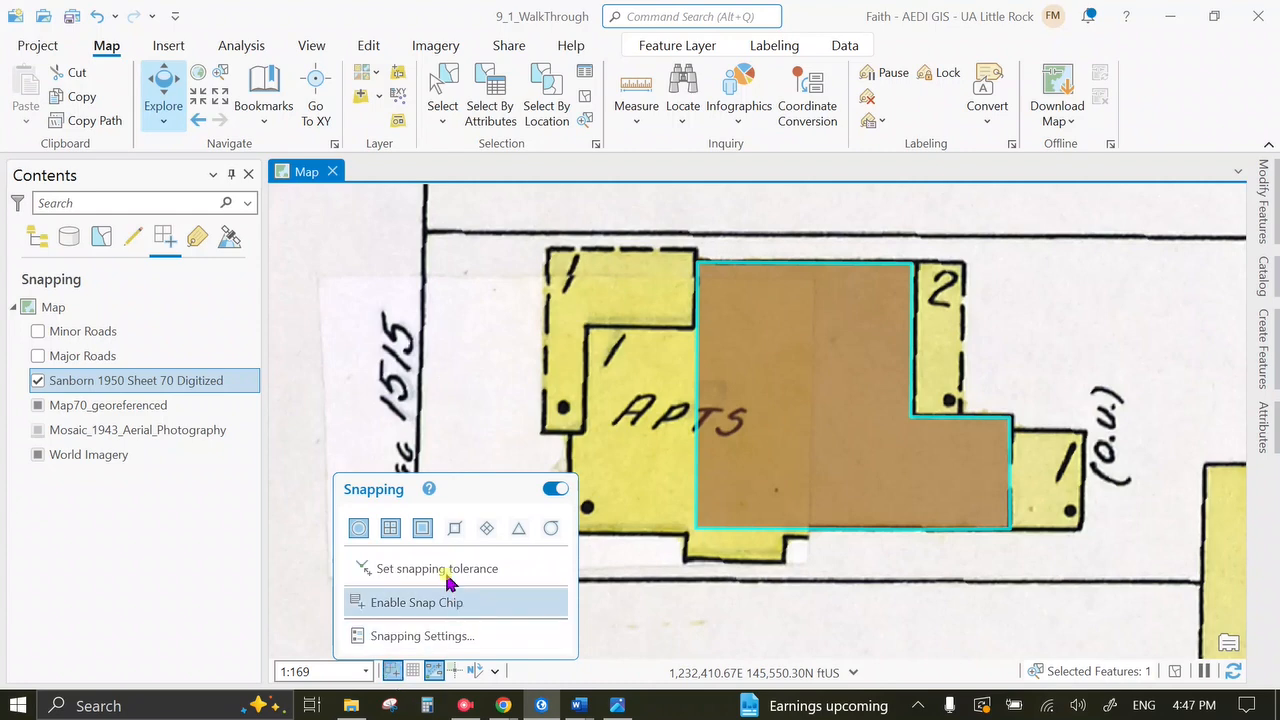
pyautogui.click(555, 490)
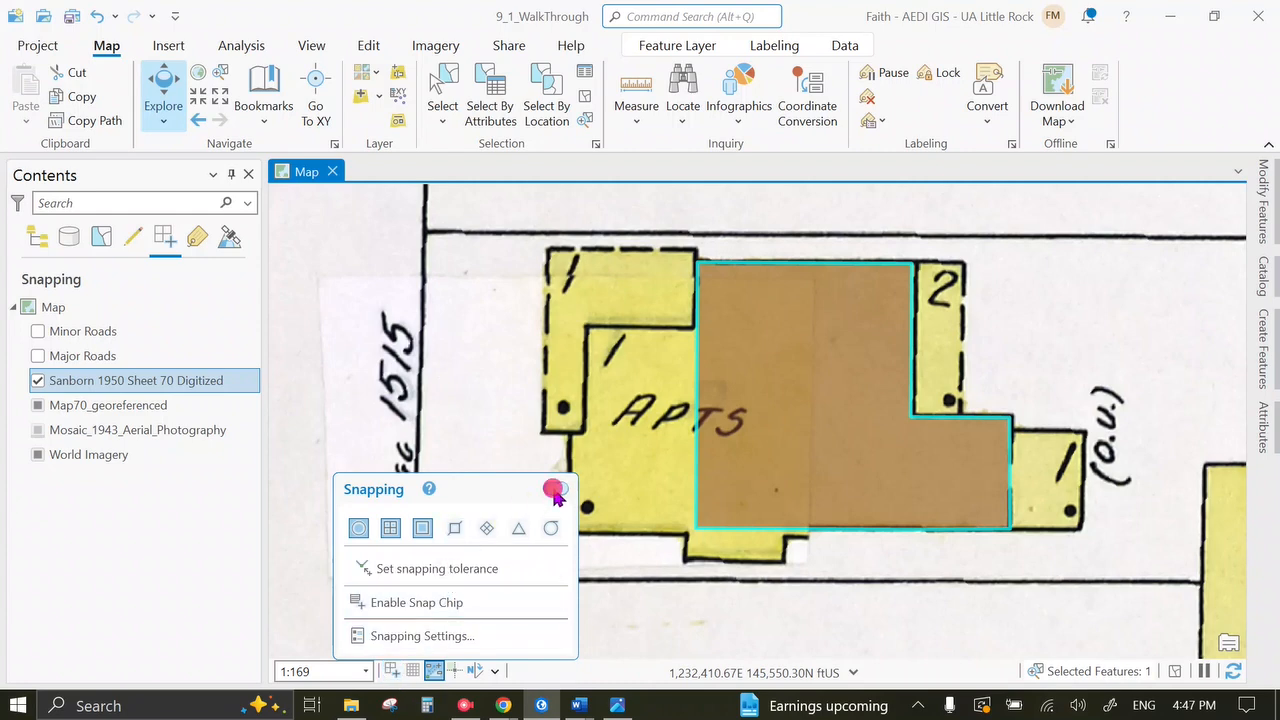
pyautogui.click(555, 490)
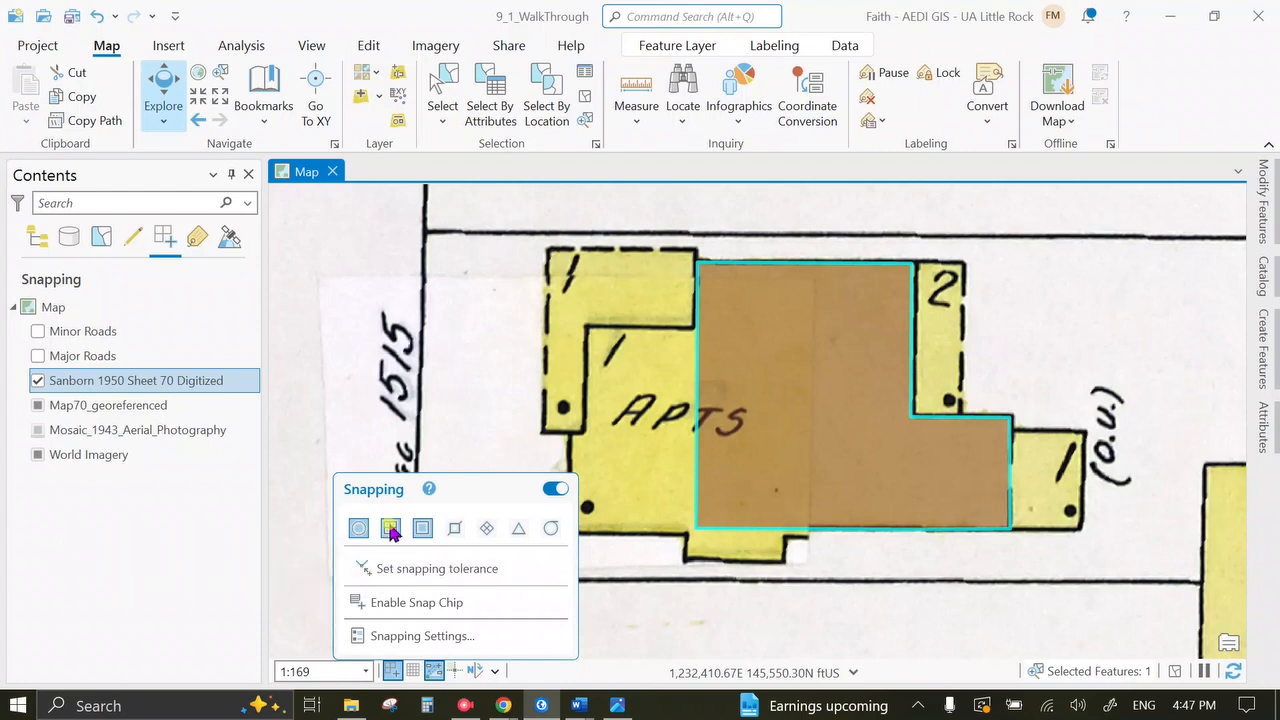
pyautogui.click(455, 533)
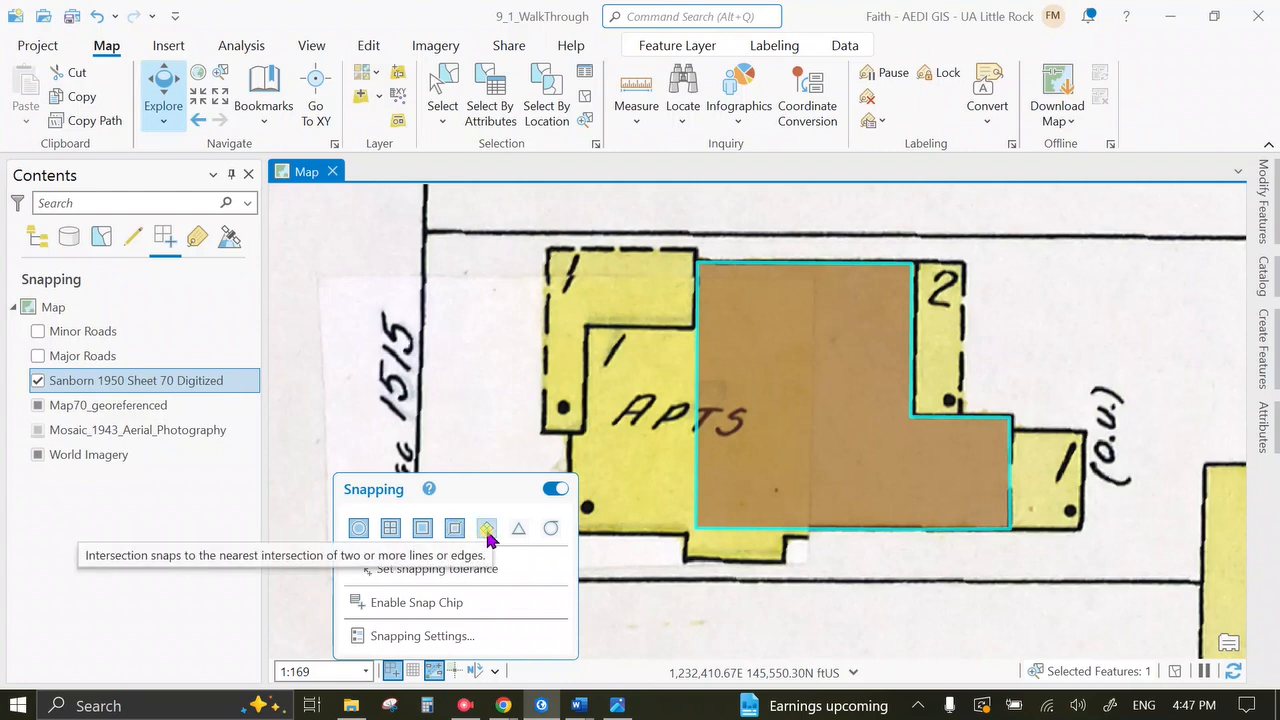
# Confirm the XY snapping tolerance is 20 Pixels in Snapping Settings and accept.
pyautogui.click(493, 571)
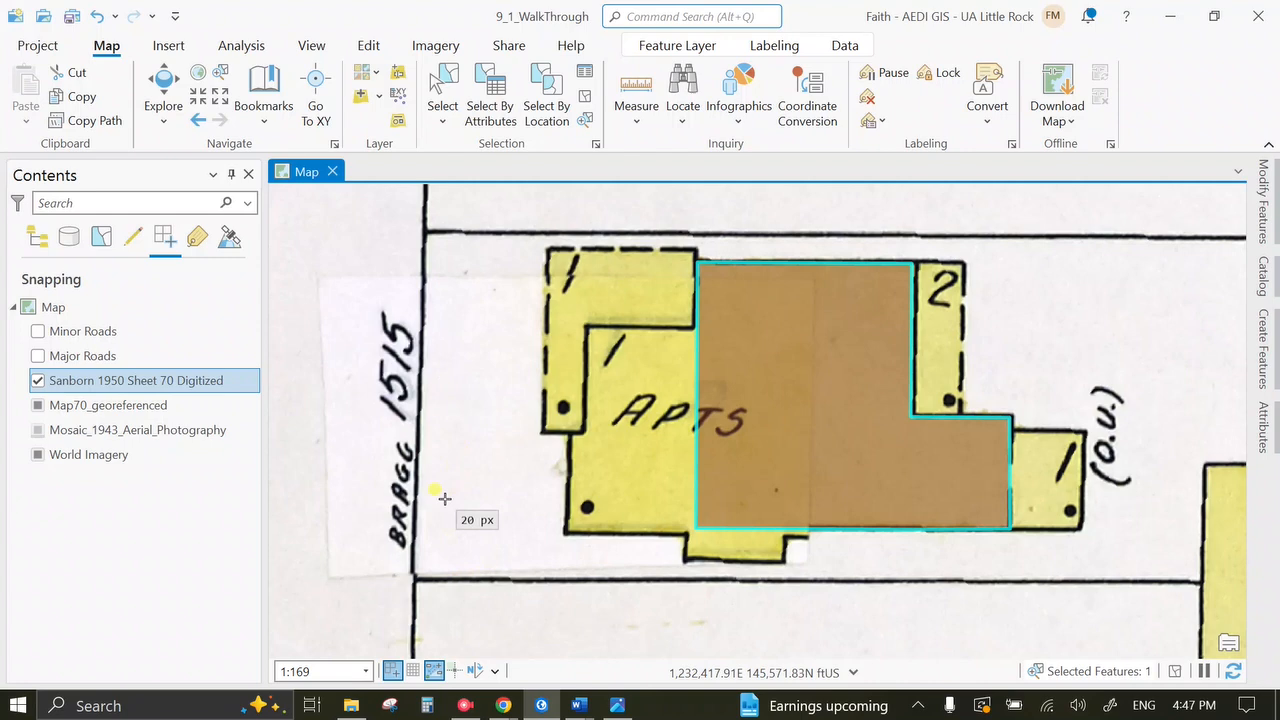
pyautogui.moveTo(386, 667)
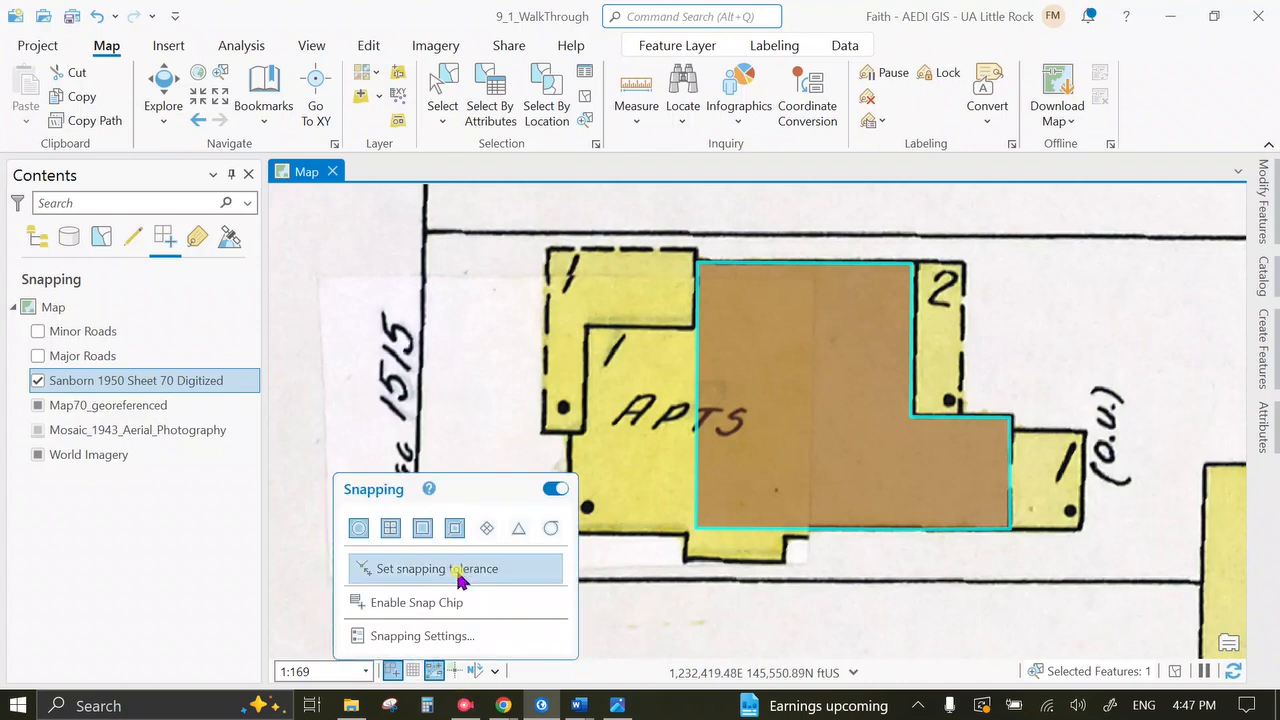
pyautogui.click(455, 637)
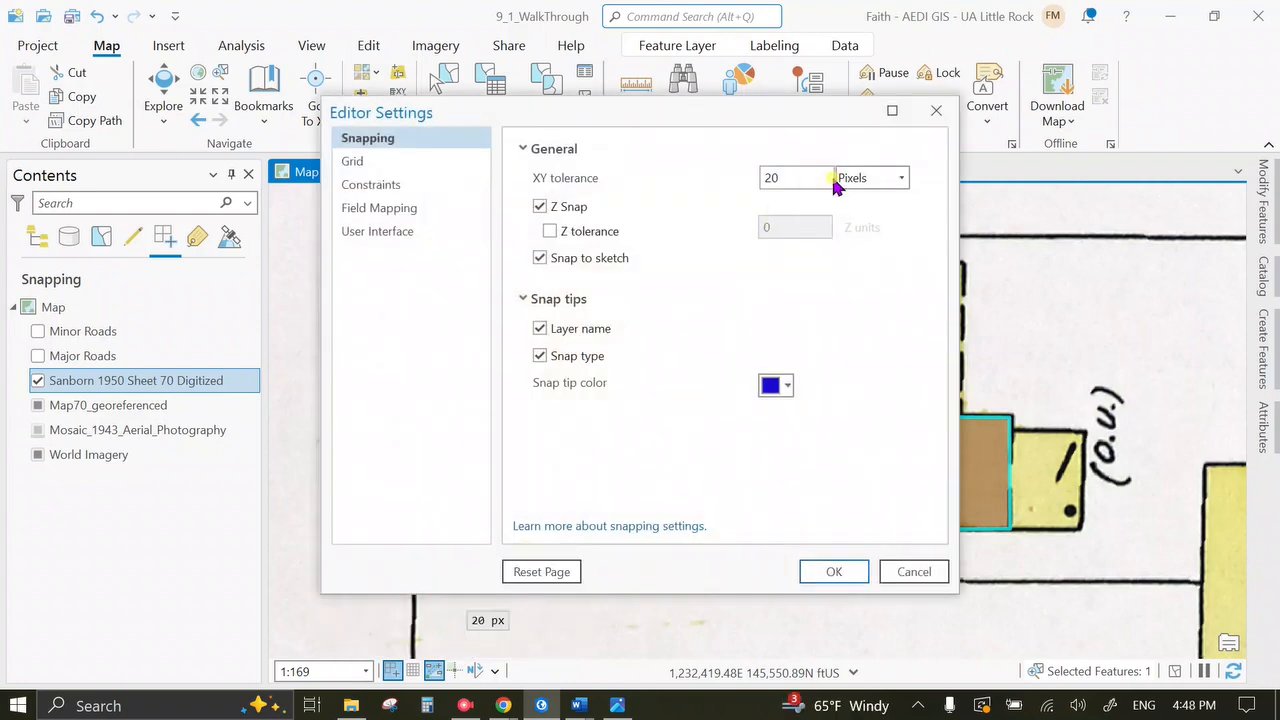
pyautogui.click(784, 180)
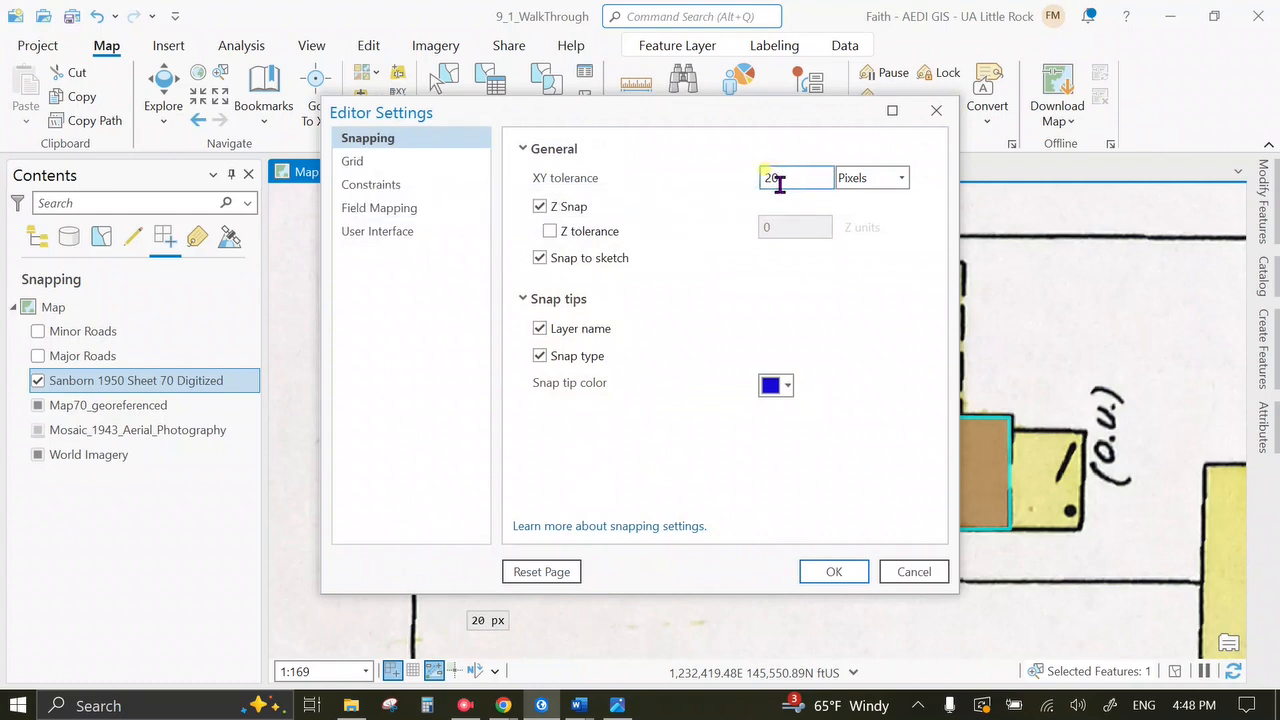
pyautogui.click(866, 576)
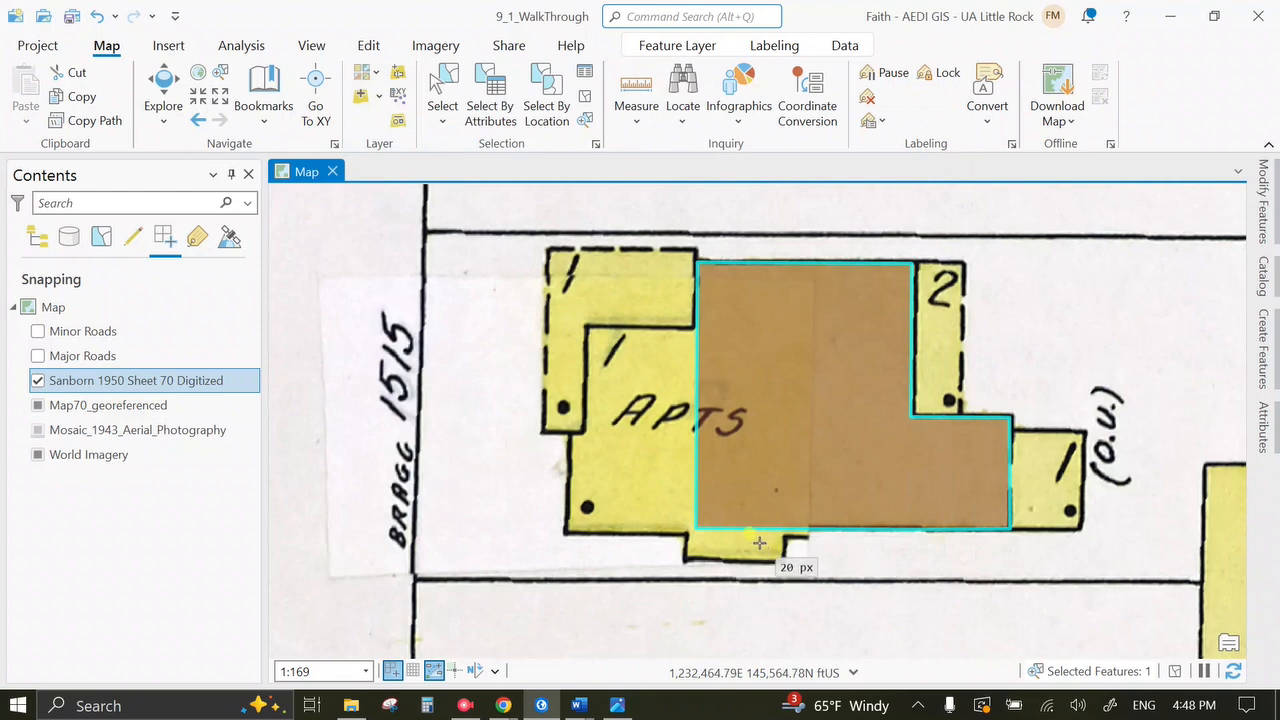
# Start reshaping the brown building and trace parallel-constrained segments along its bottom edge.
pyautogui.click(450, 85)
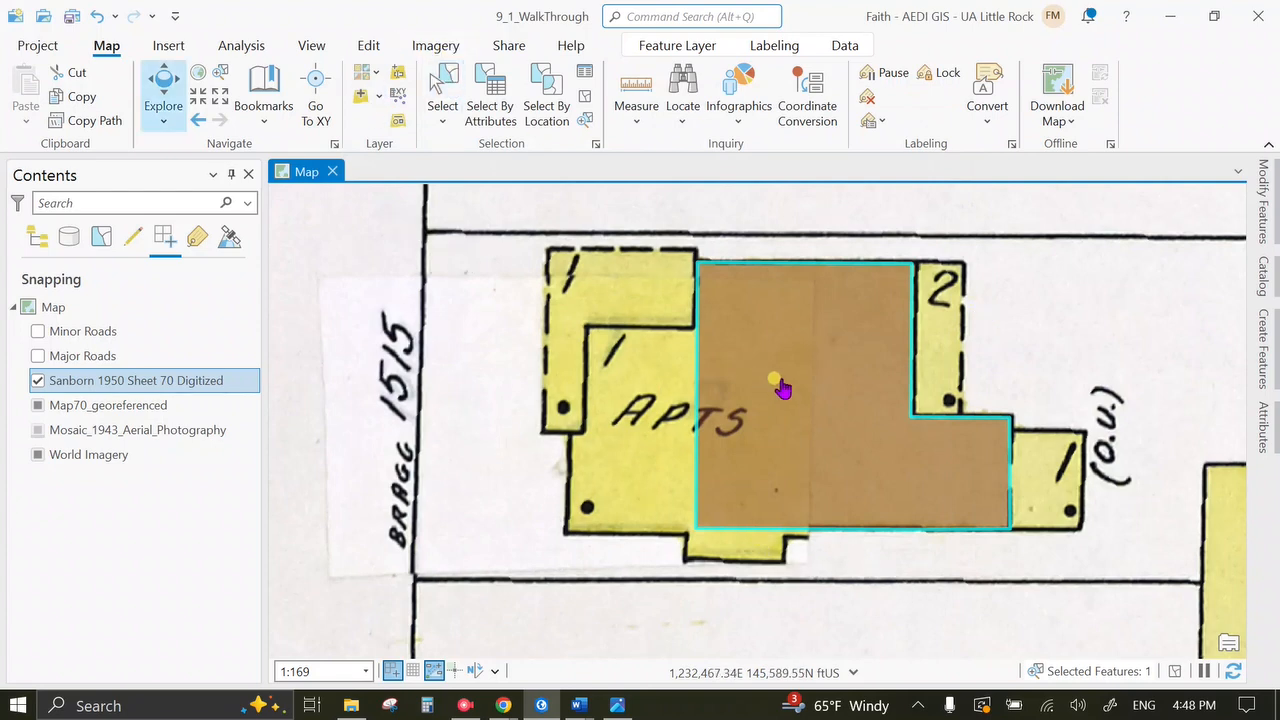
pyautogui.click(1263, 196)
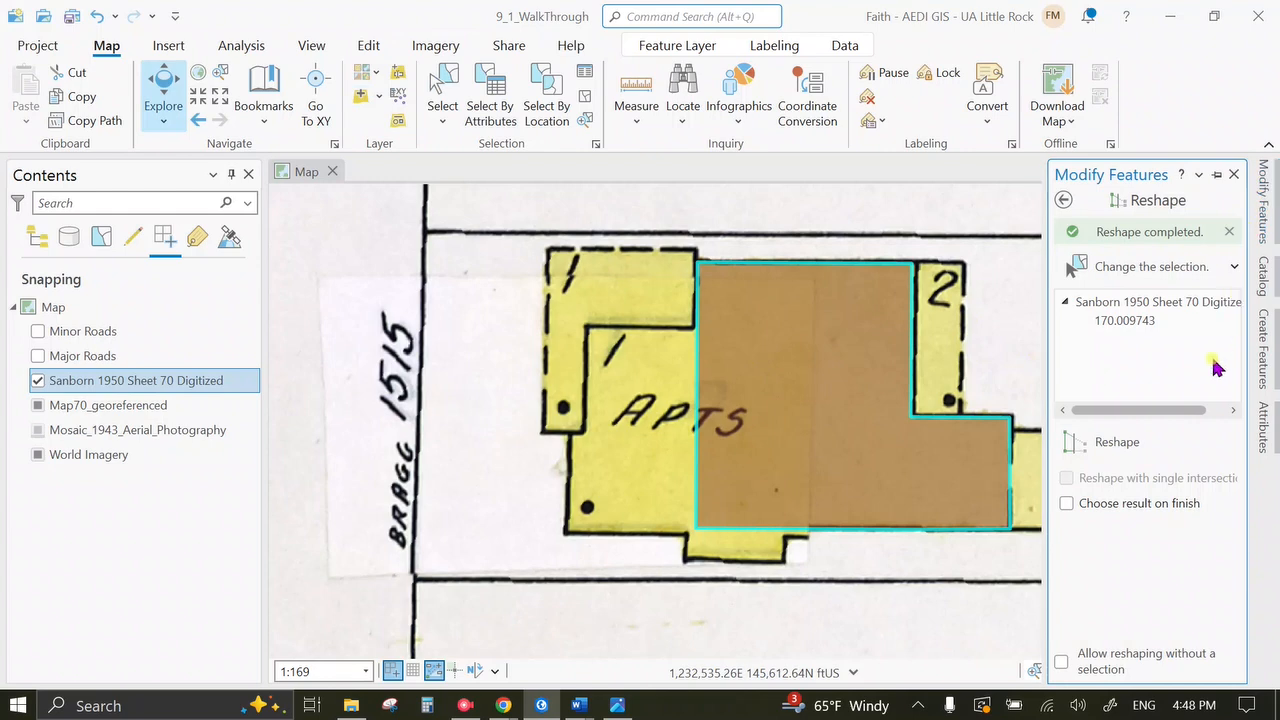
pyautogui.click(1112, 440)
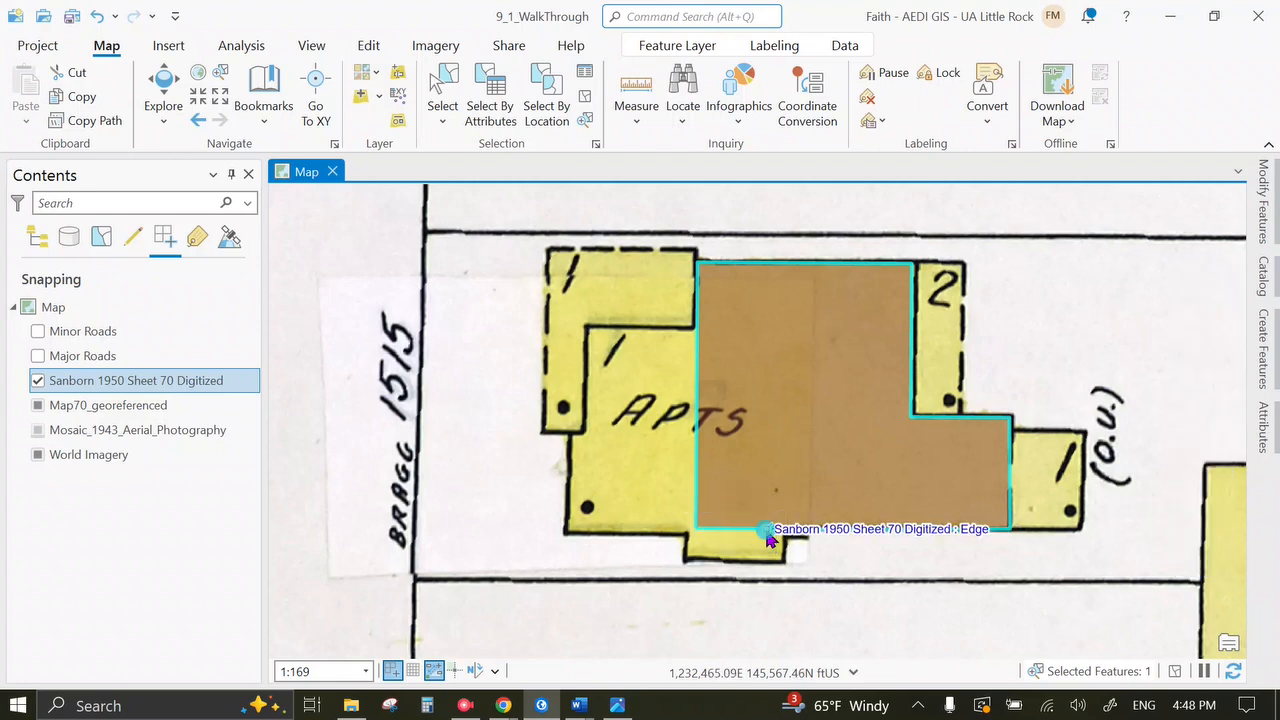
pyautogui.rightClick(766, 528)
pyautogui.click(600, 333)
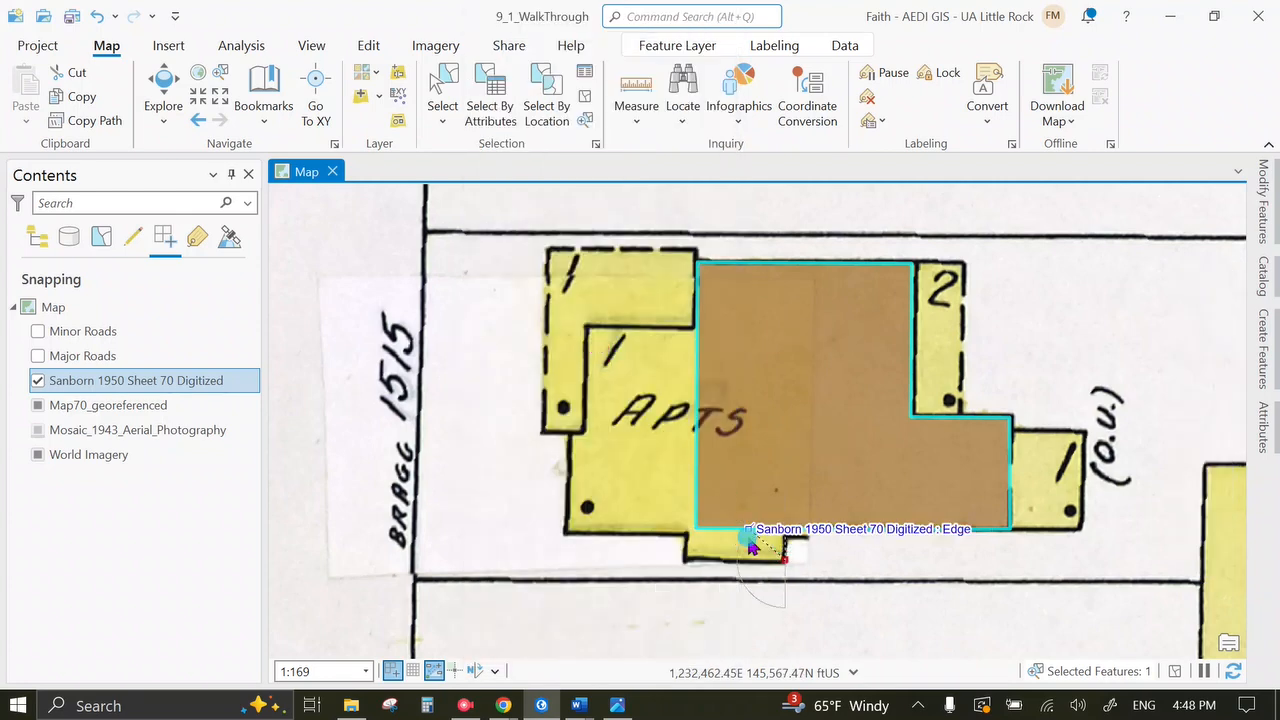
pyautogui.rightClick(749, 530)
pyautogui.click(608, 335)
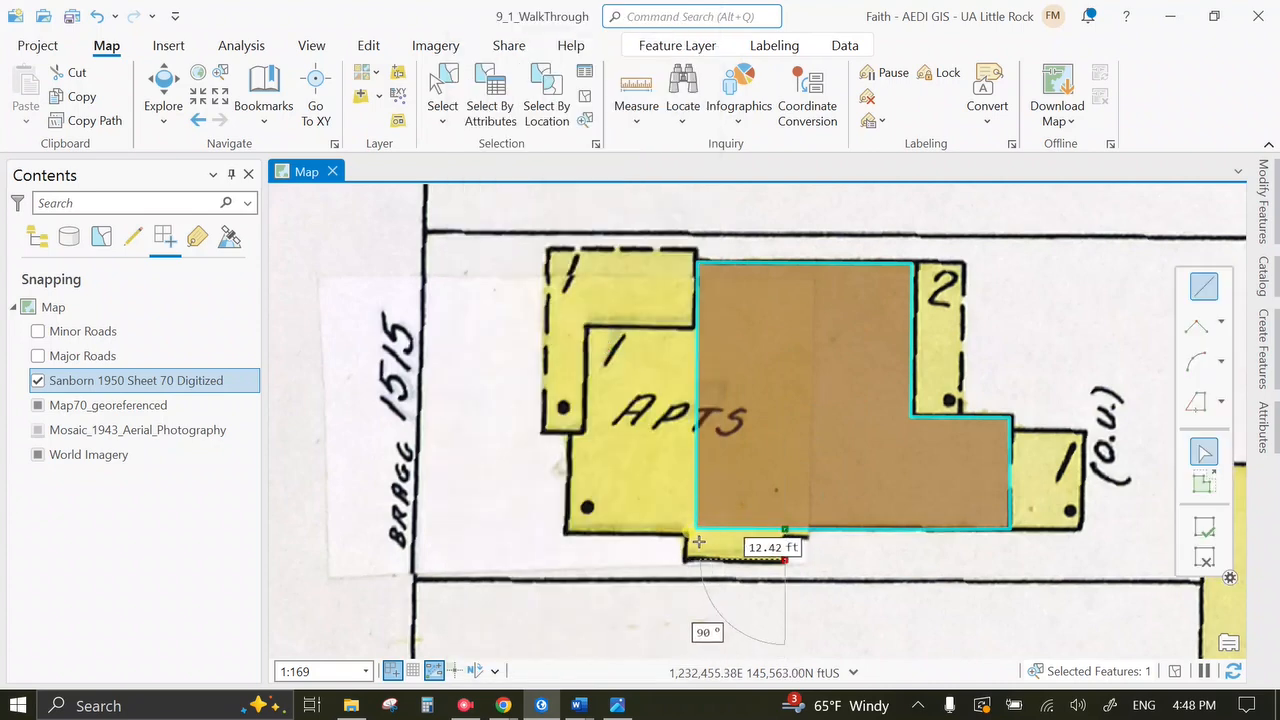
# Add a perpendicular segment at the yellow projection and delete the misplaced vertex.
pyautogui.rightClick(684, 550)
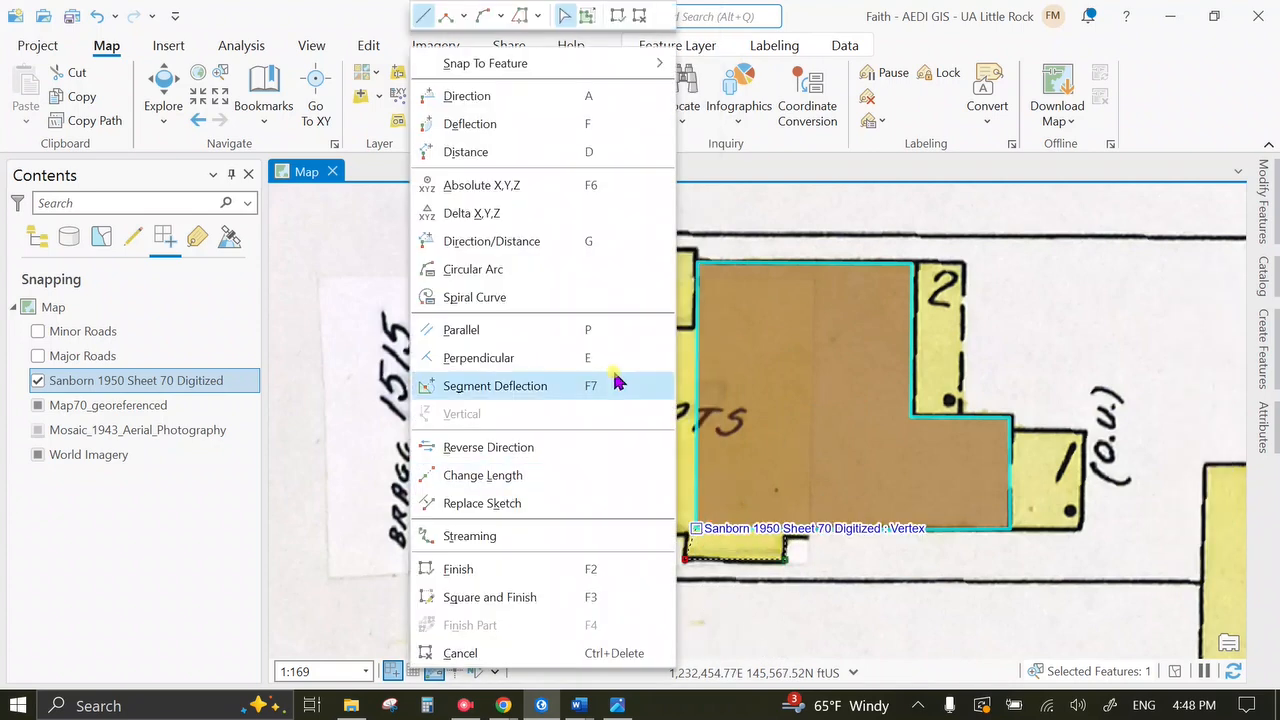
pyautogui.click(554, 366)
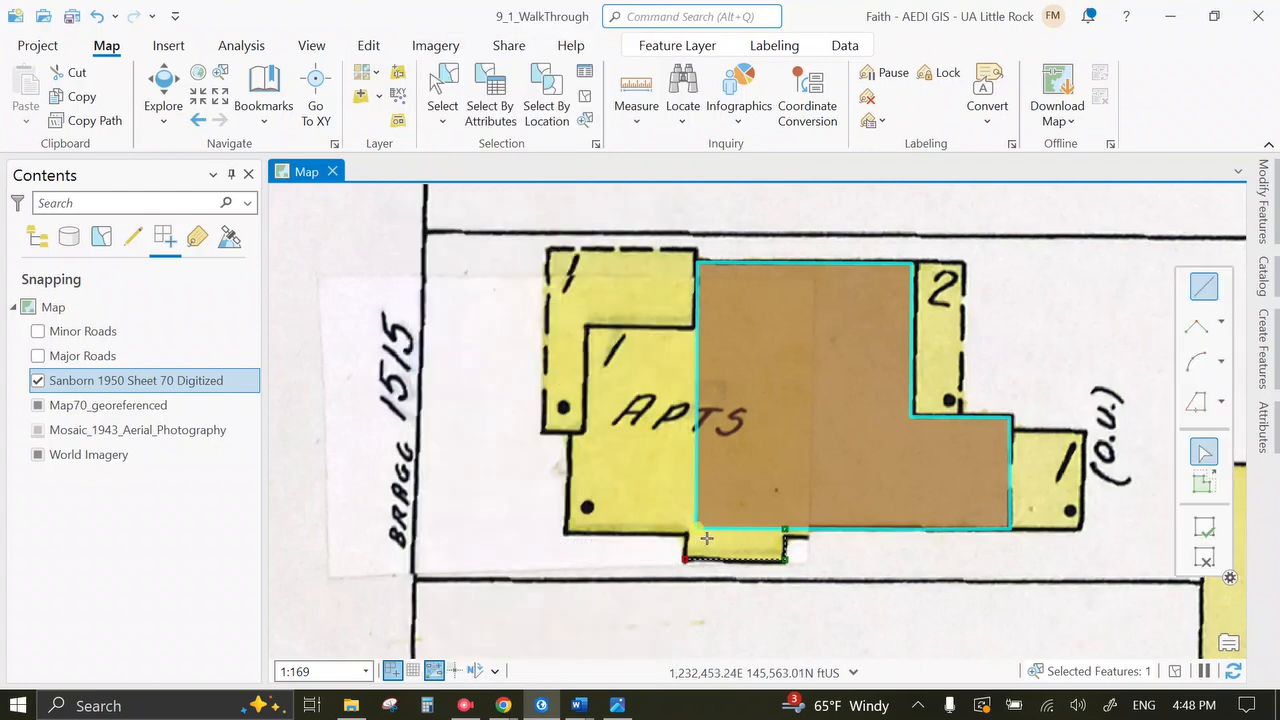
pyautogui.click(638, 550)
pyautogui.rightClick(646, 557)
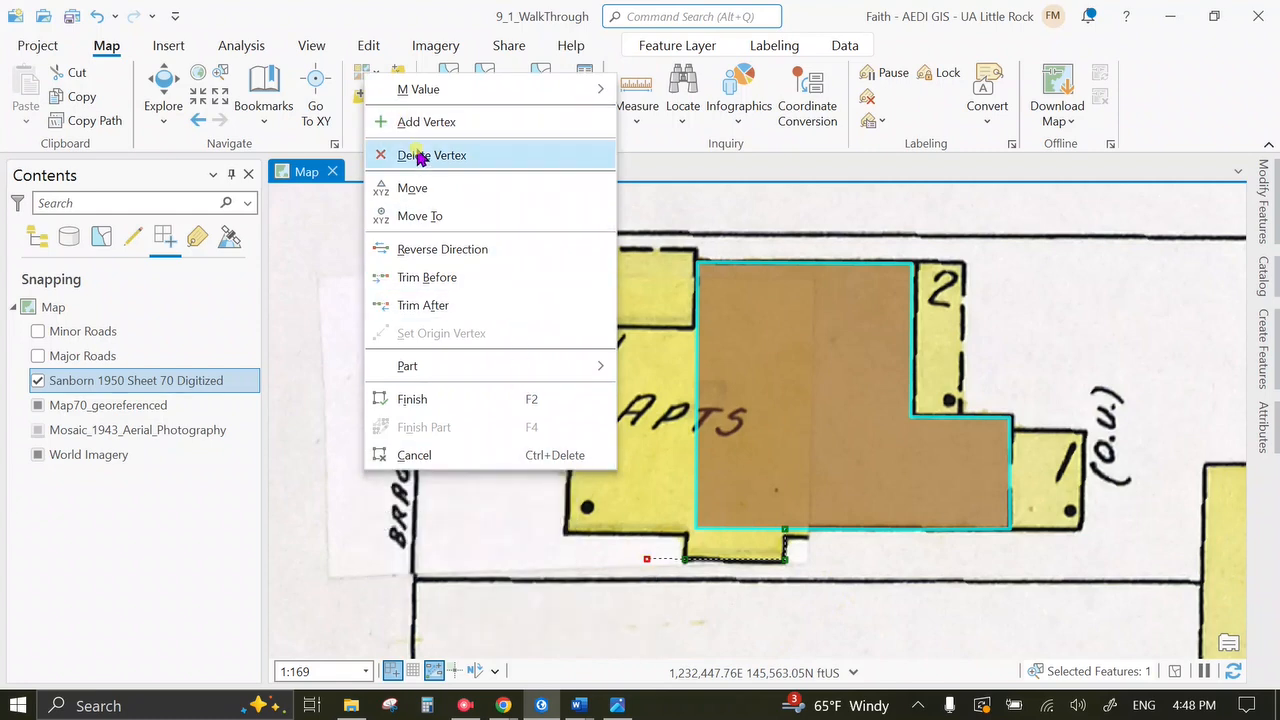
pyautogui.click(420, 155)
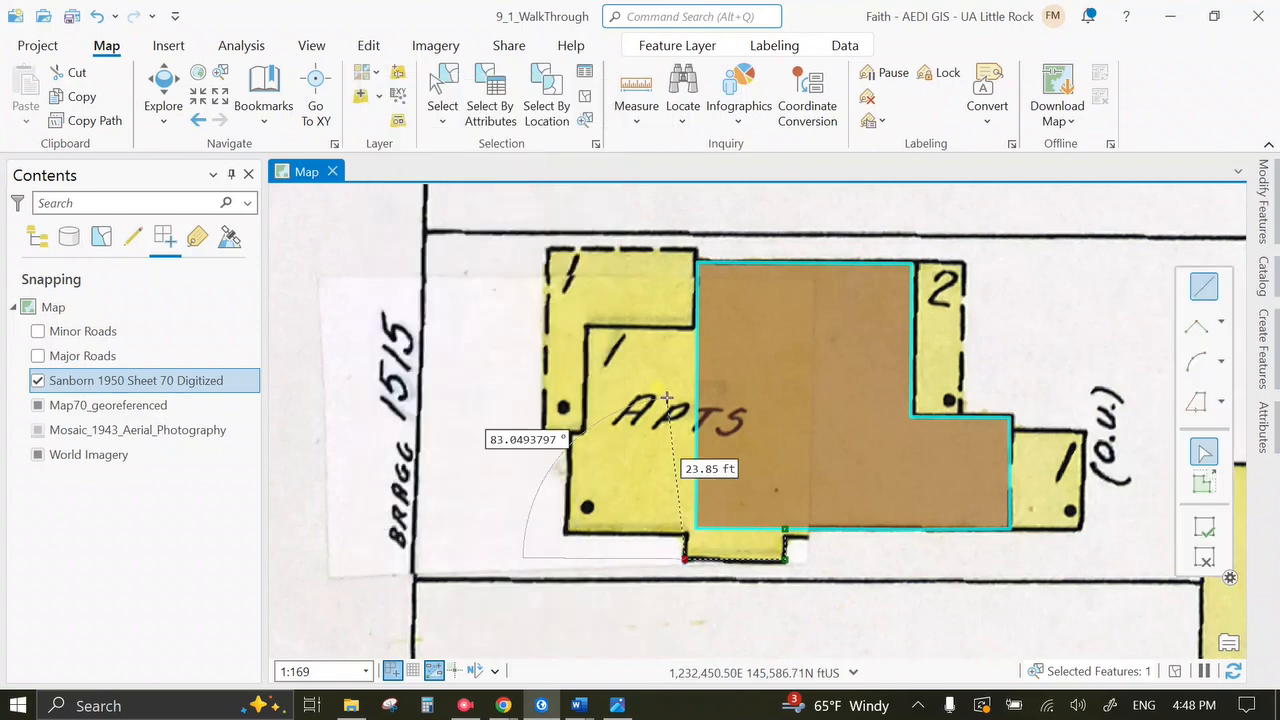
# Continue with perpendicular and angle-constrained segments to the building's lower-left corner.
pyautogui.rightClick(740, 528)
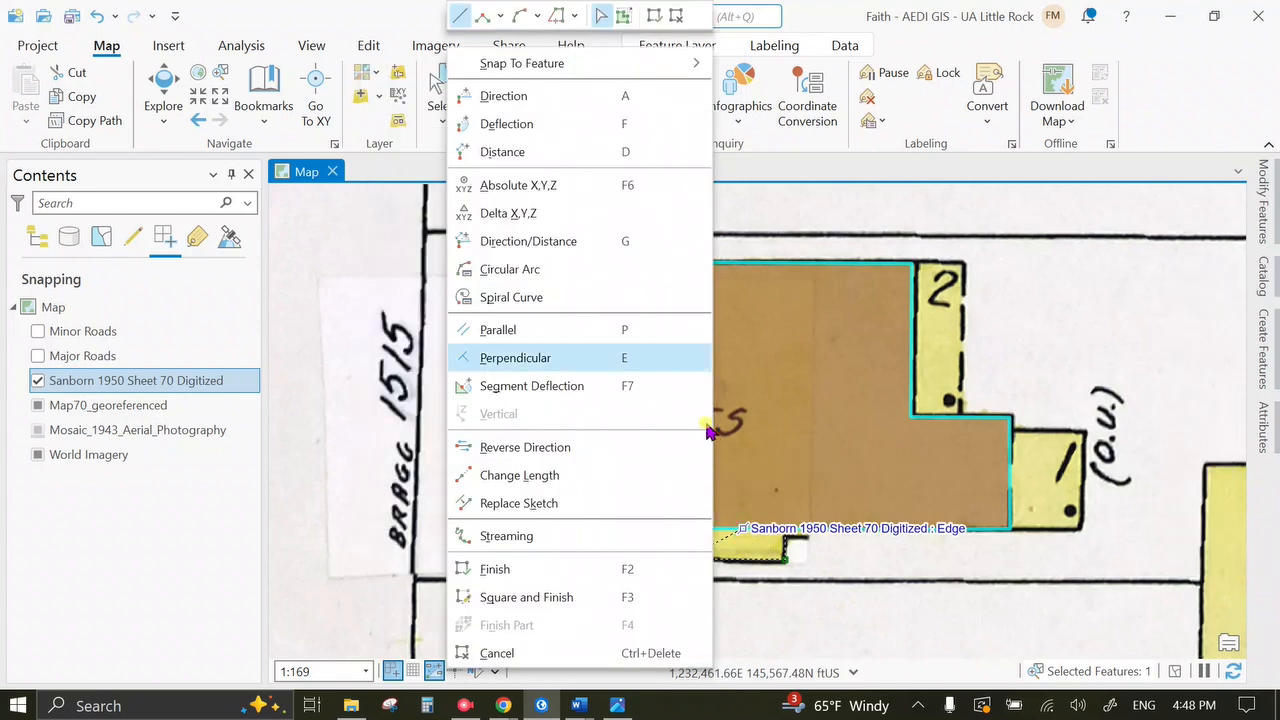
pyautogui.click(612, 357)
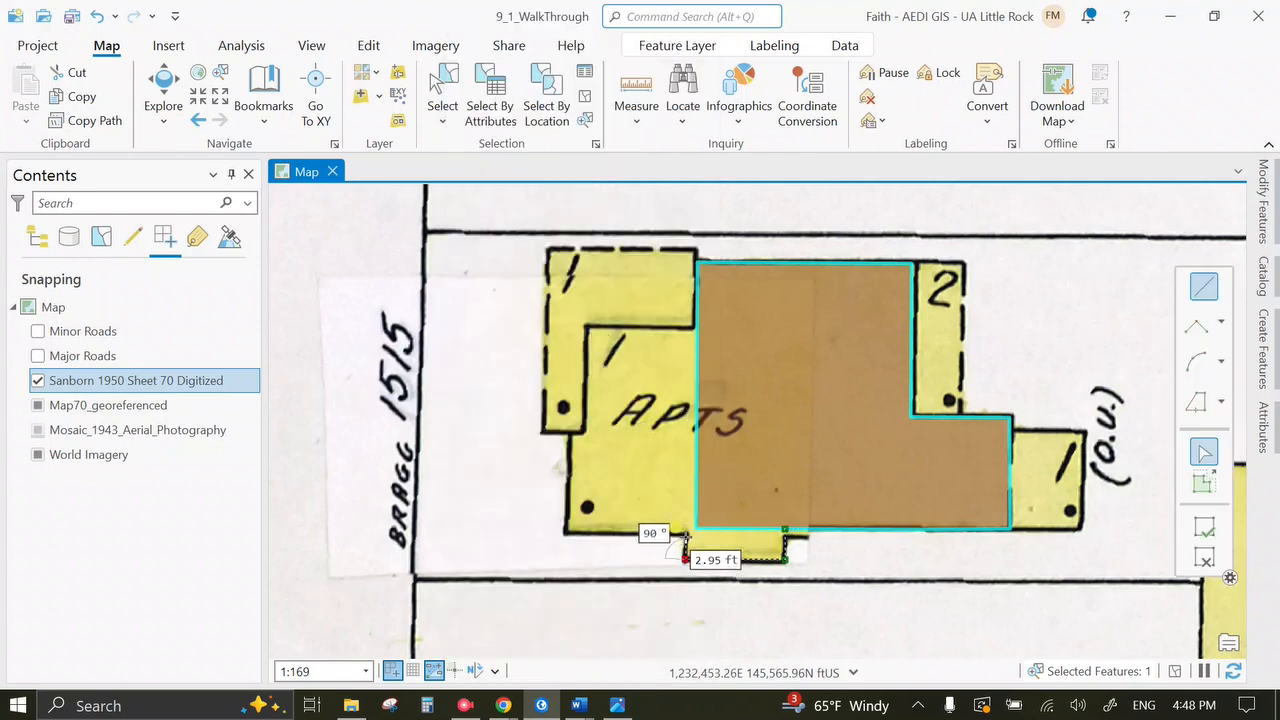
pyautogui.rightClick(706, 528)
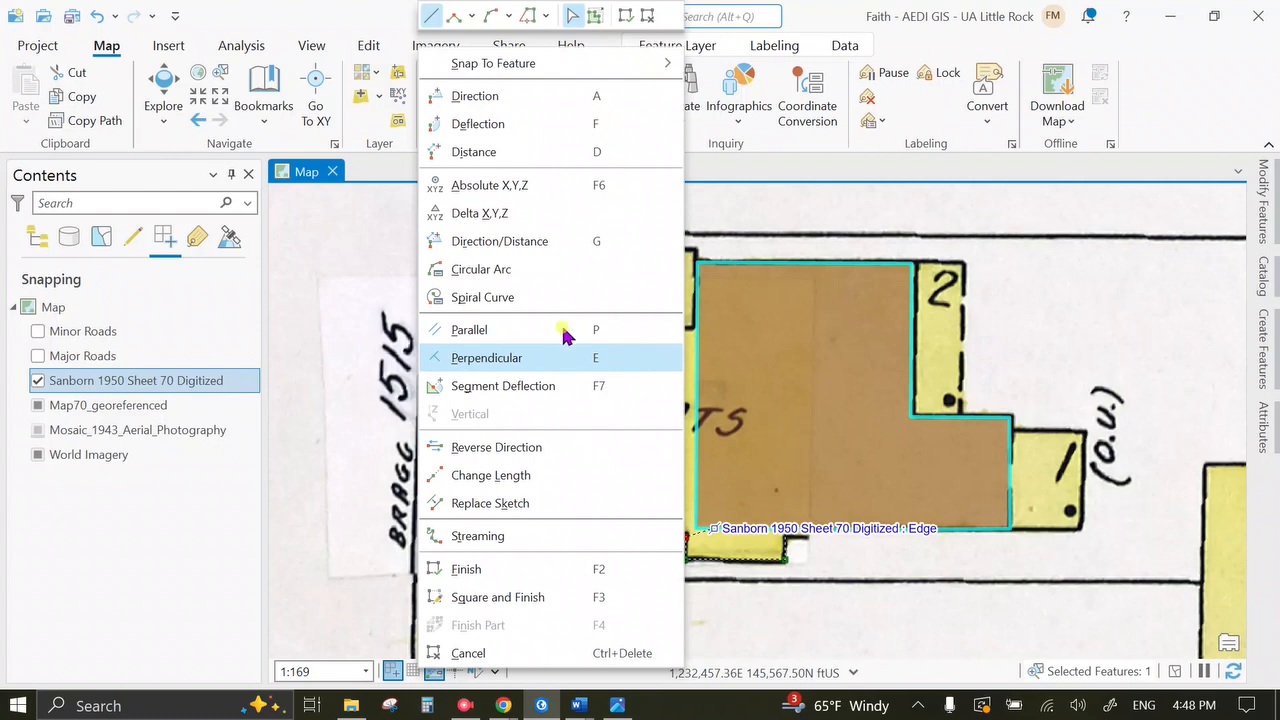
pyautogui.click(529, 329)
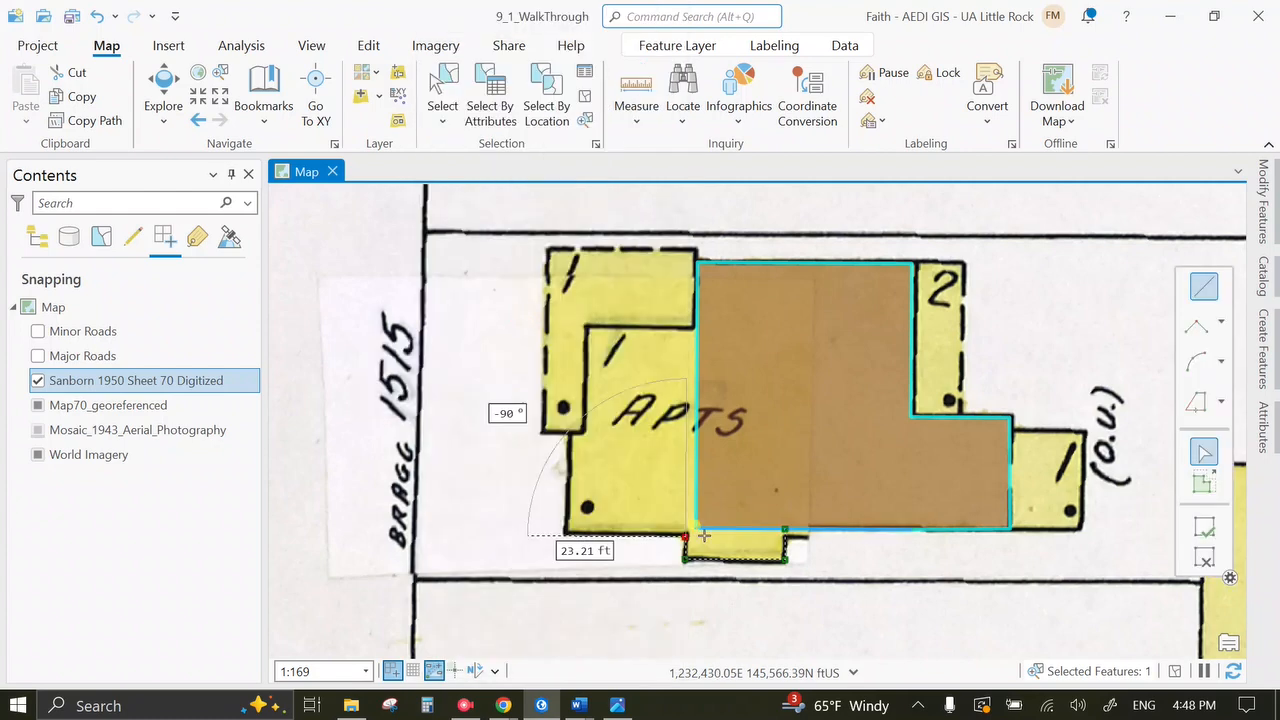
pyautogui.click(566, 536)
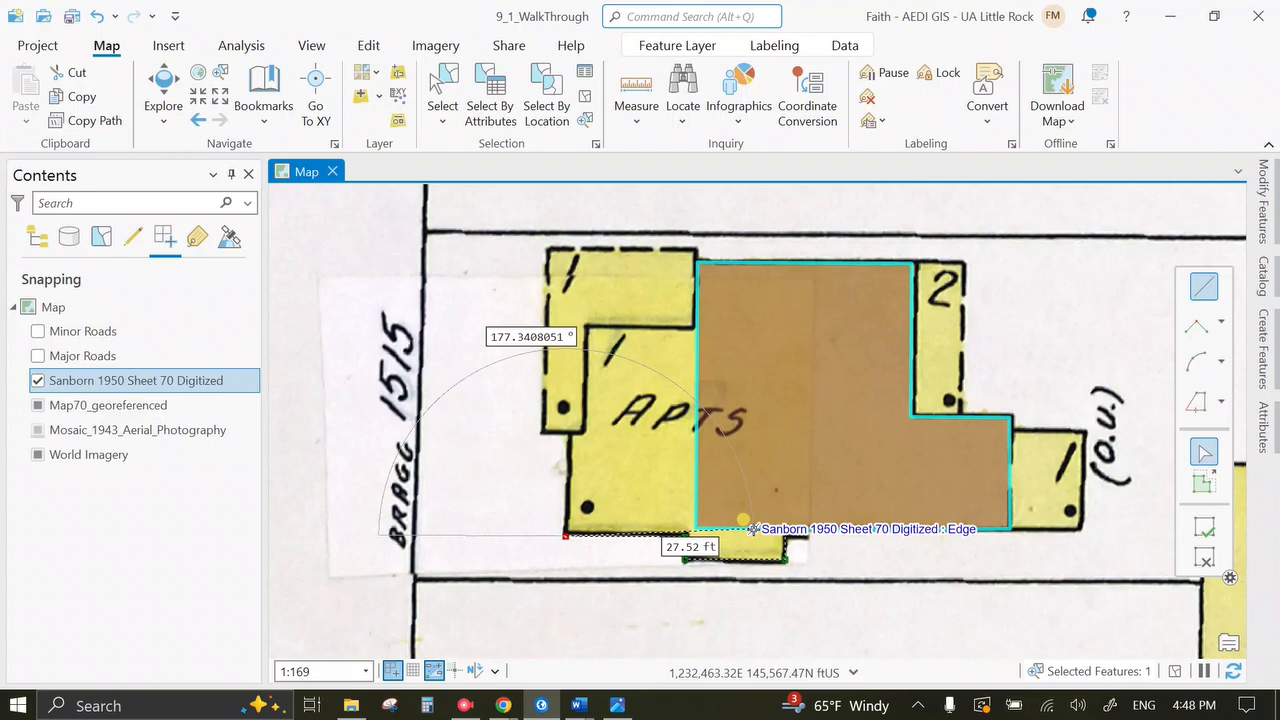
# Place the next perpendicular corners around the APTS wing outline.
pyautogui.rightClick(752, 528)
pyautogui.click(587, 358)
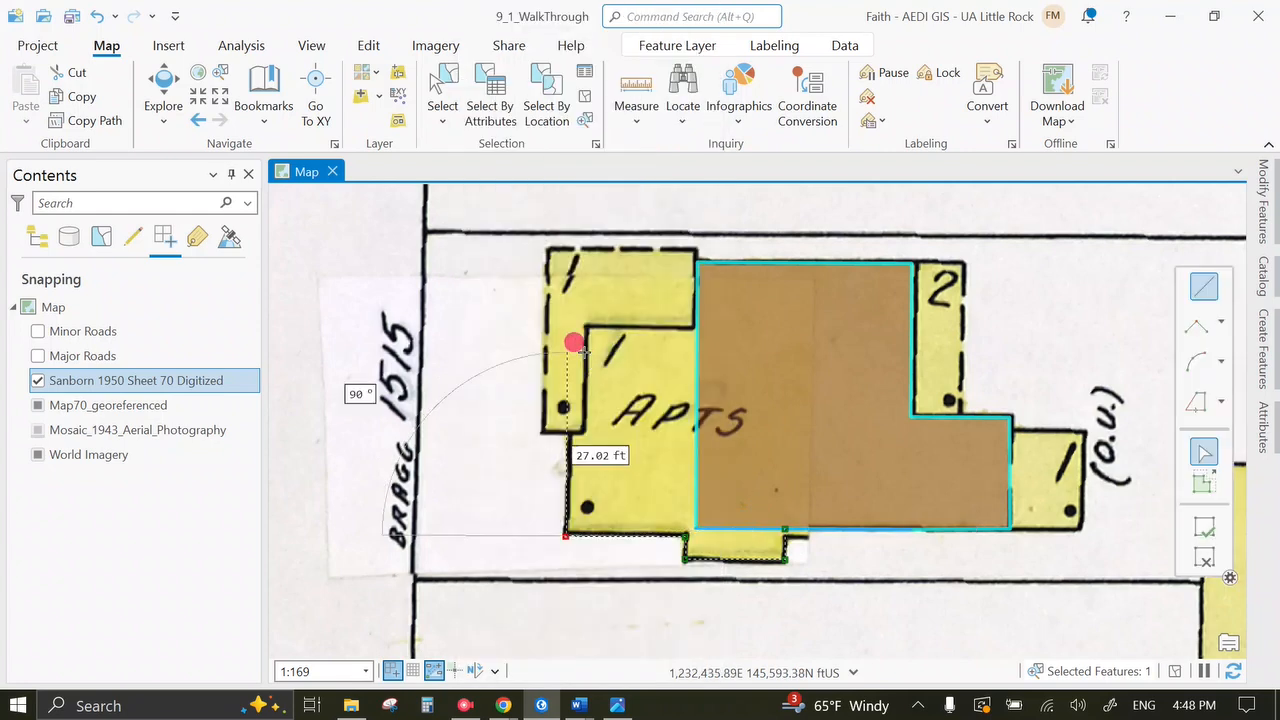
pyautogui.rightClick(752, 528)
pyautogui.click(601, 358)
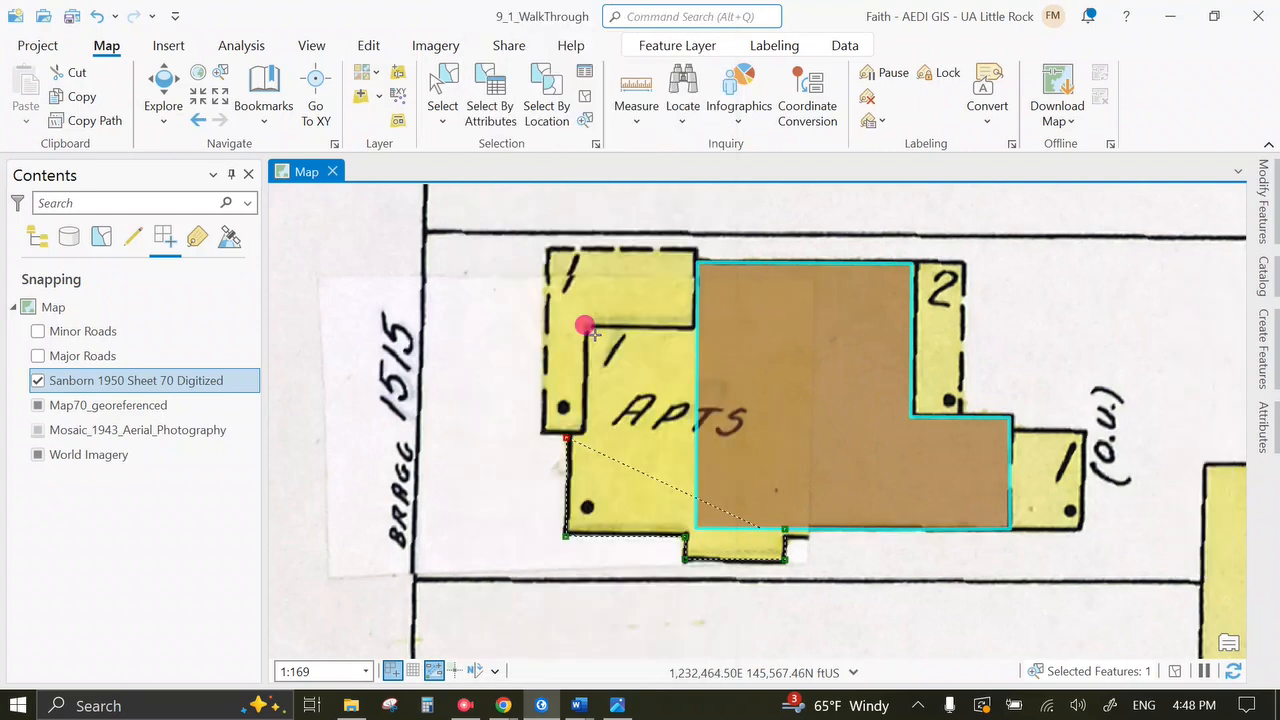
pyautogui.click(578, 428)
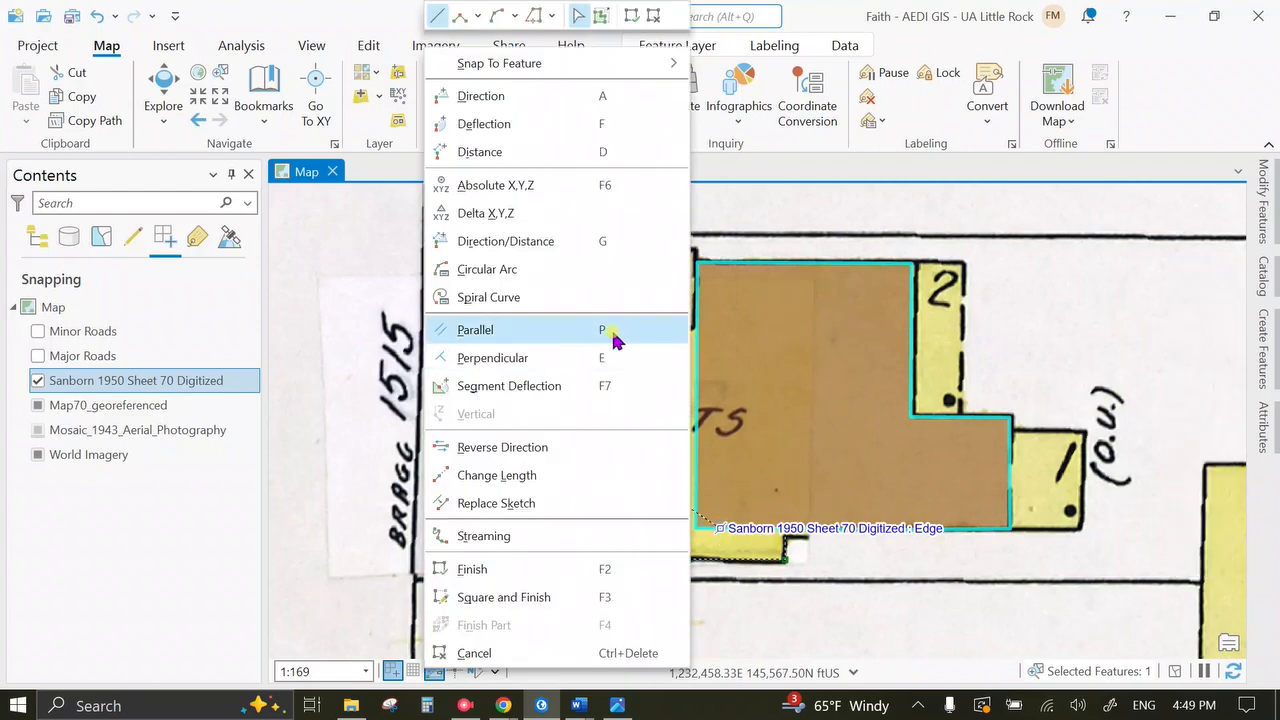
pyautogui.click(609, 359)
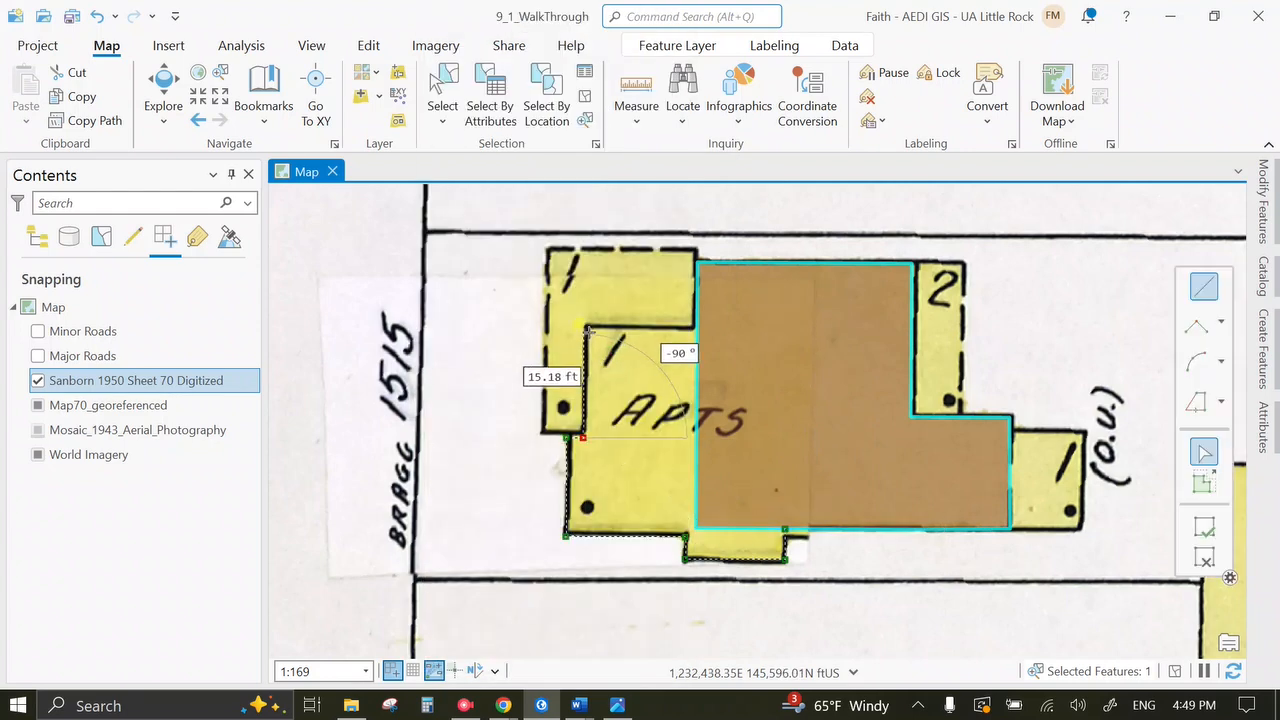
# Add the final square corner and finish the reshape into one larger polygon.
pyautogui.rightClick(762, 528)
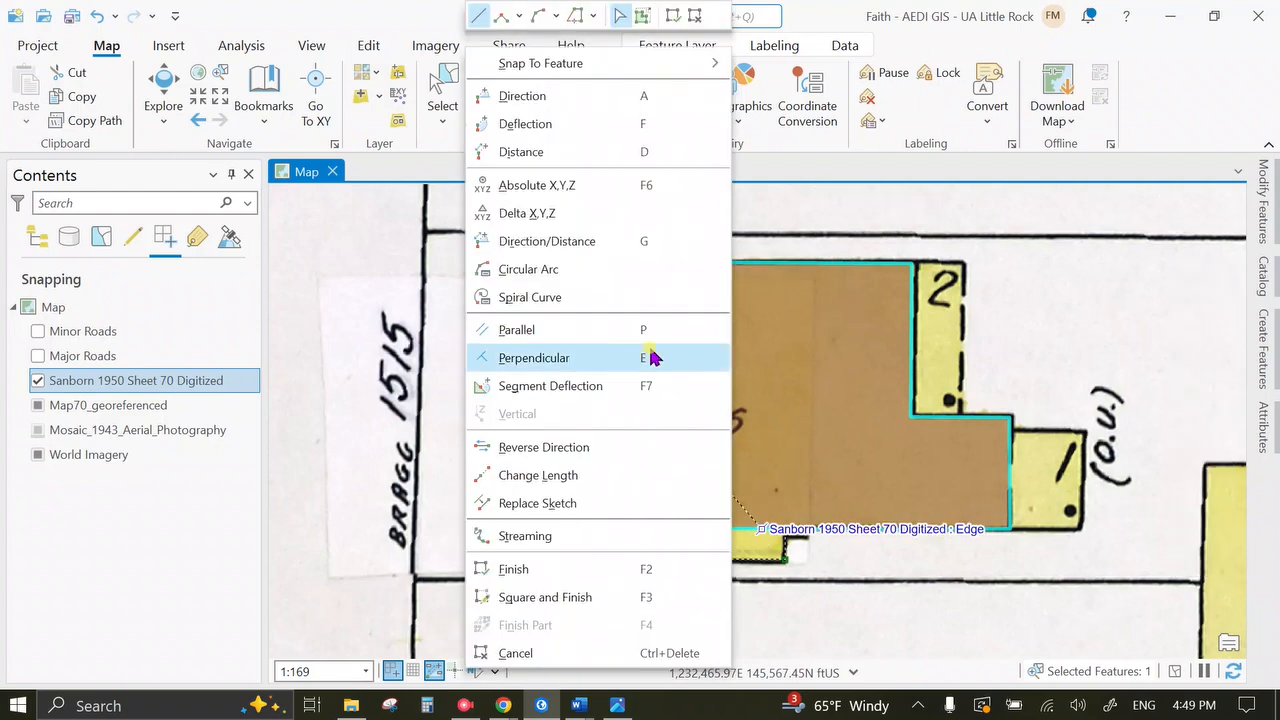
pyautogui.click(646, 333)
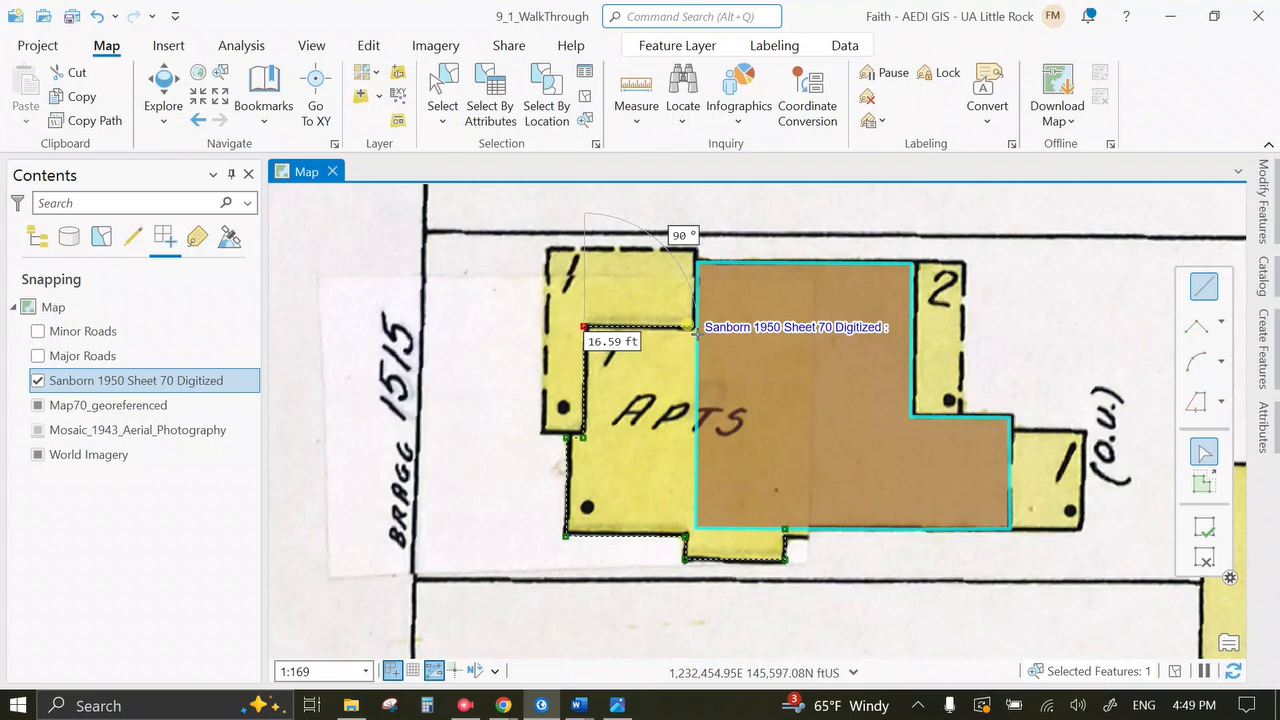
pyautogui.doubleClick(690, 325)
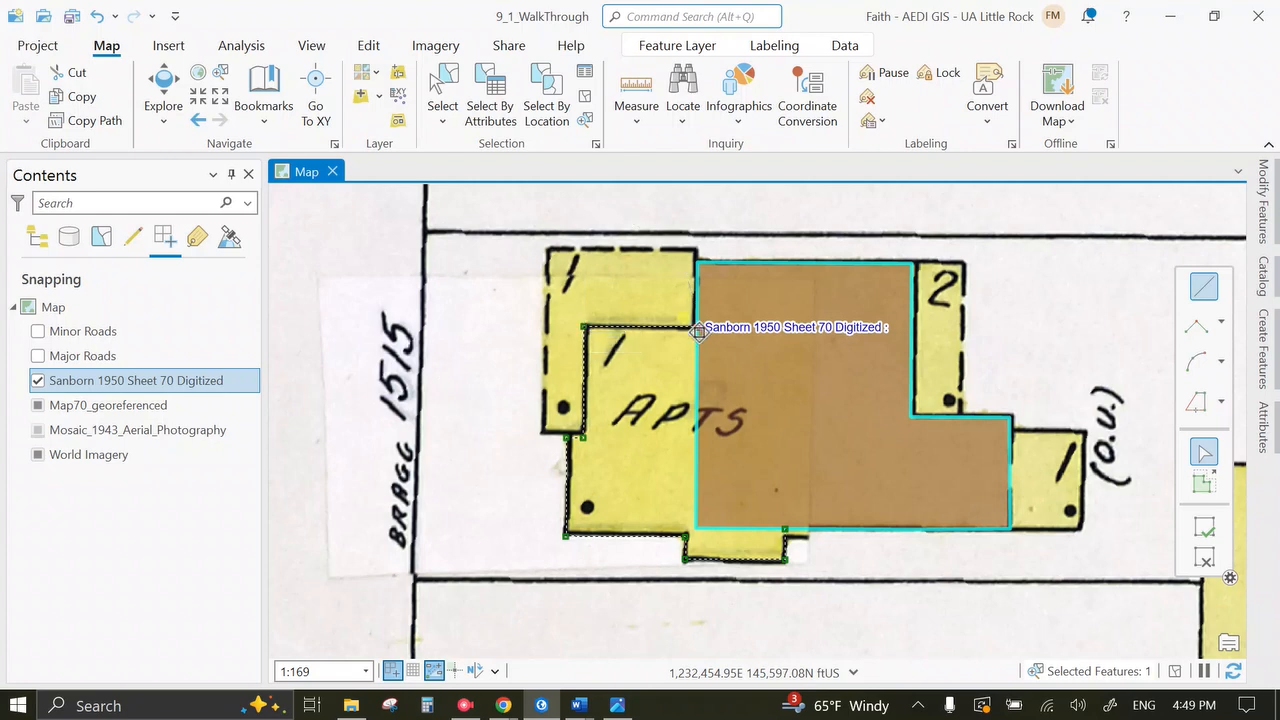
pyautogui.rightClick(698, 332)
pyautogui.click(455, 586)
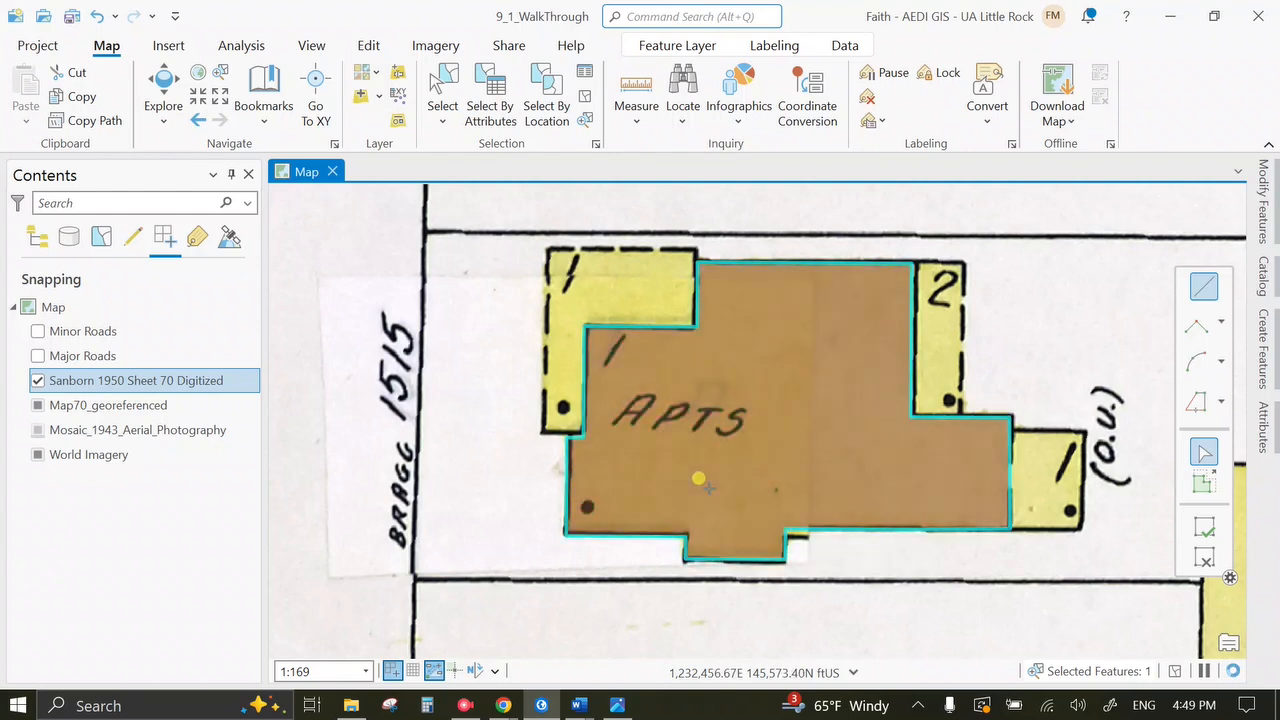
# Pan to building D and box-select both it and the APTS building.
pyautogui.scroll(2, 707, 487)
pyautogui.scroll(-4, 707, 487)
pyautogui.click(167, 100)
pyautogui.moveTo(853, 536); pyautogui.dragTo(828, 360)
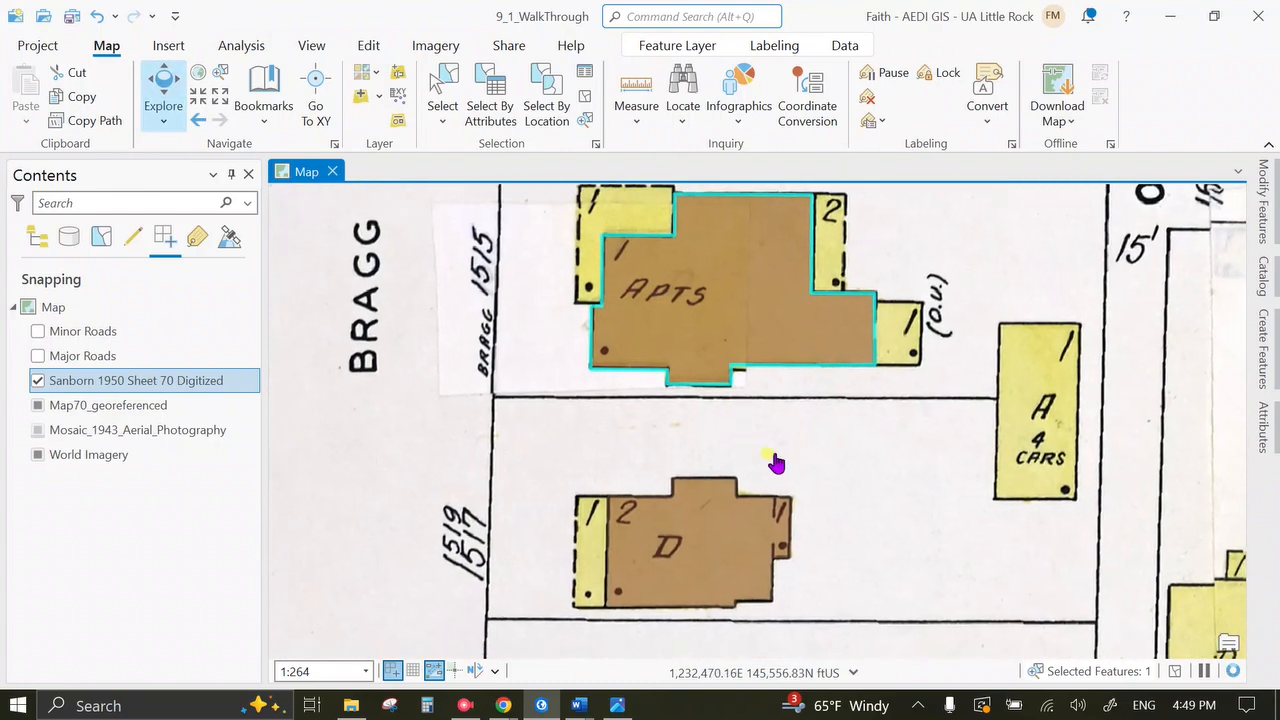
pyautogui.moveTo(814, 606); pyautogui.dragTo(757, 483)
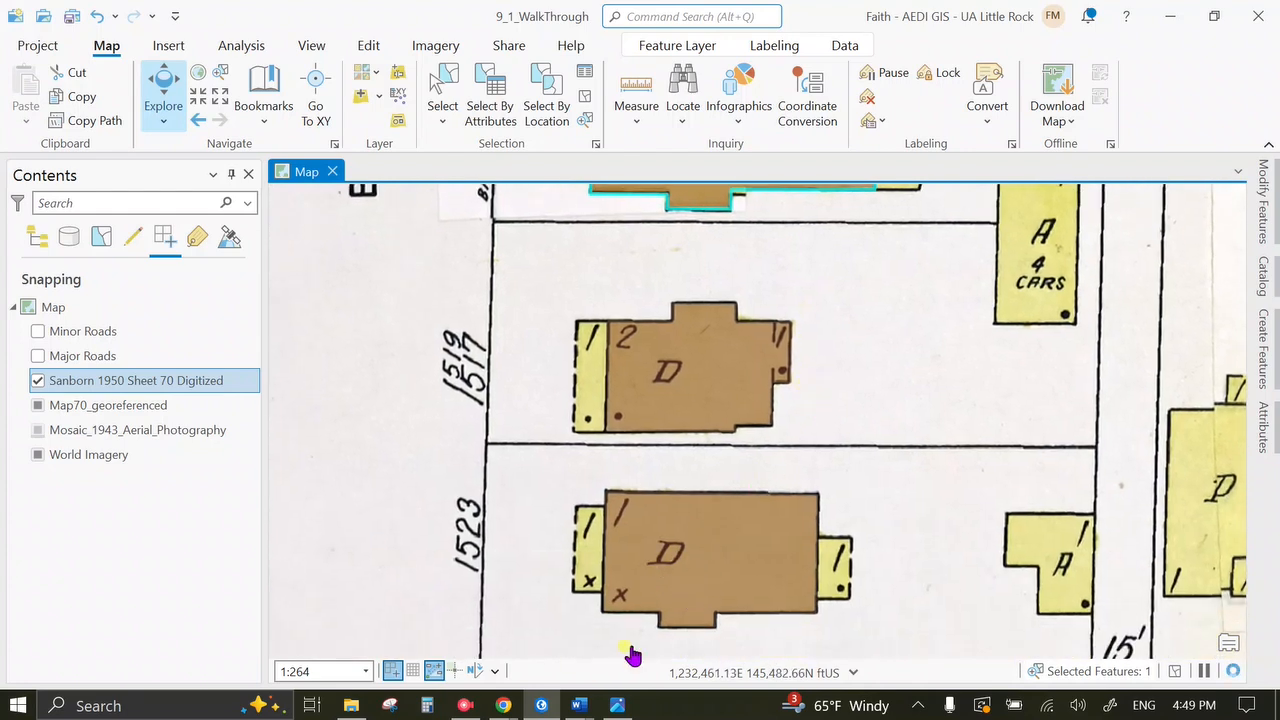
pyautogui.moveTo(792, 390); pyautogui.dragTo(754, 576)
pyautogui.click(443, 95)
pyautogui.click(553, 222)
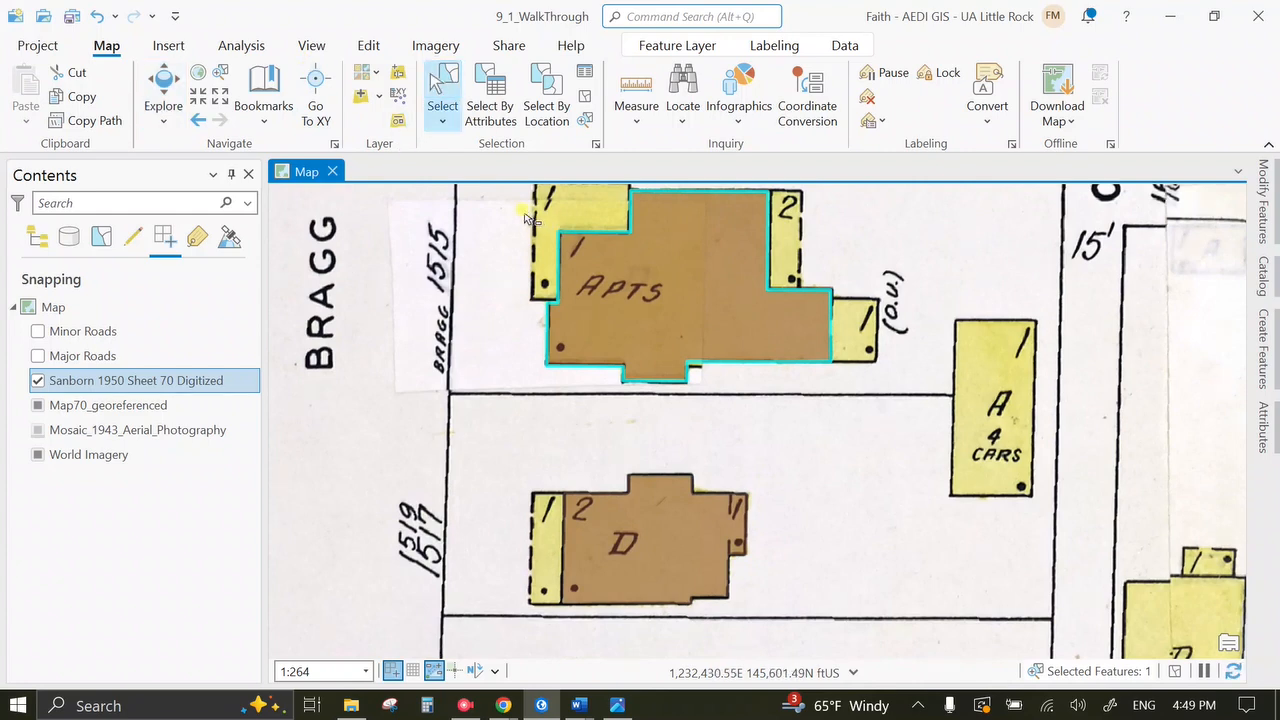
pyautogui.moveTo(524, 208); pyautogui.dragTo(872, 615)
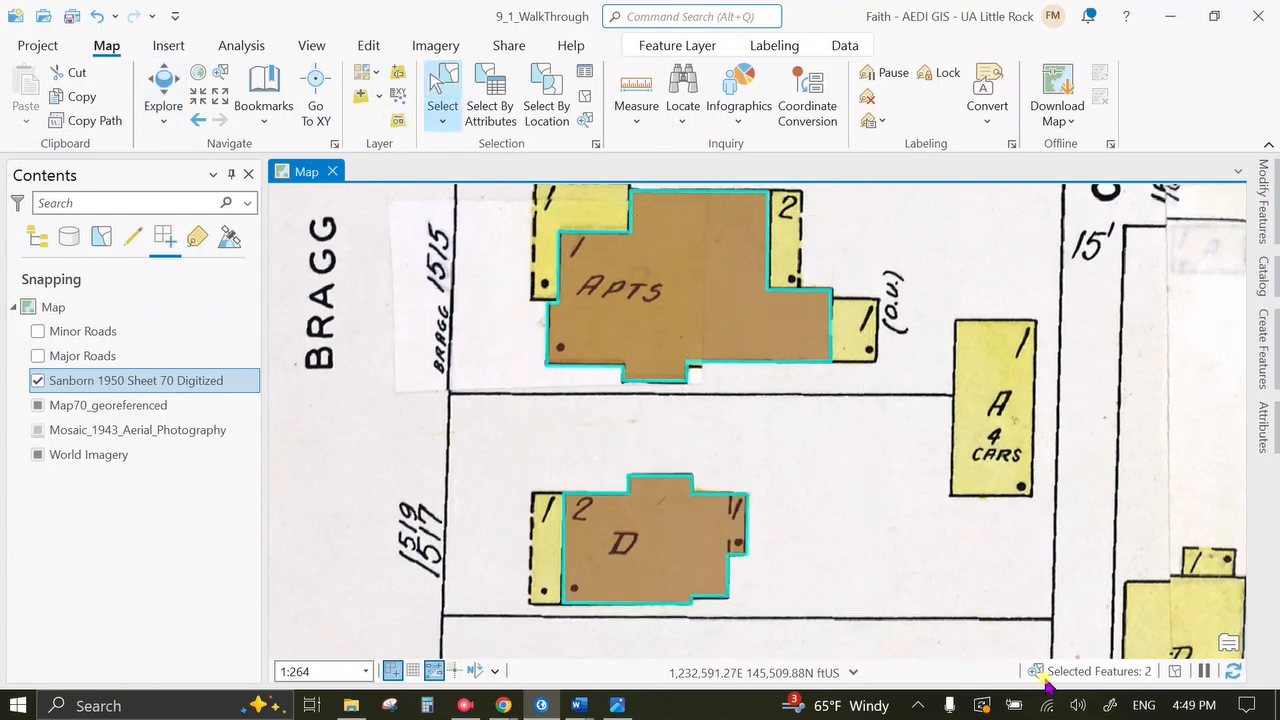
# Set Year to 1950 and Map to 70 for both selected buildings in Attributes.
pyautogui.click(1264, 412)
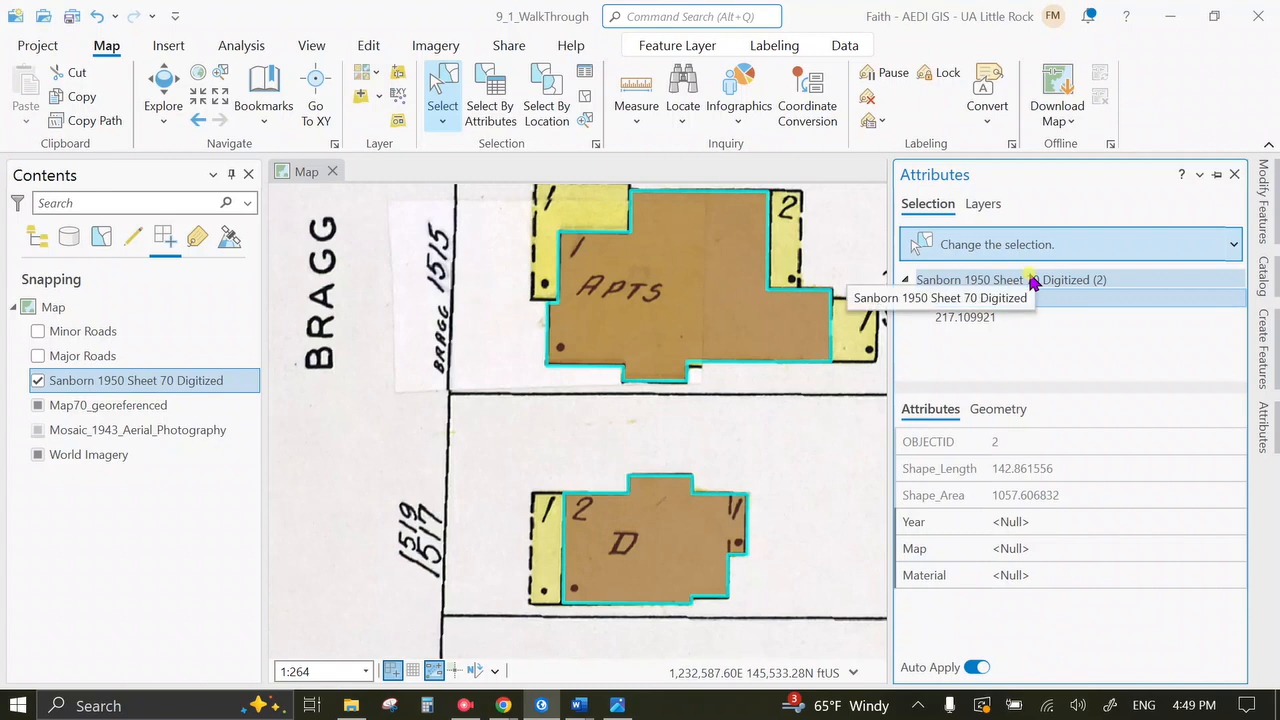
pyautogui.click(1033, 280)
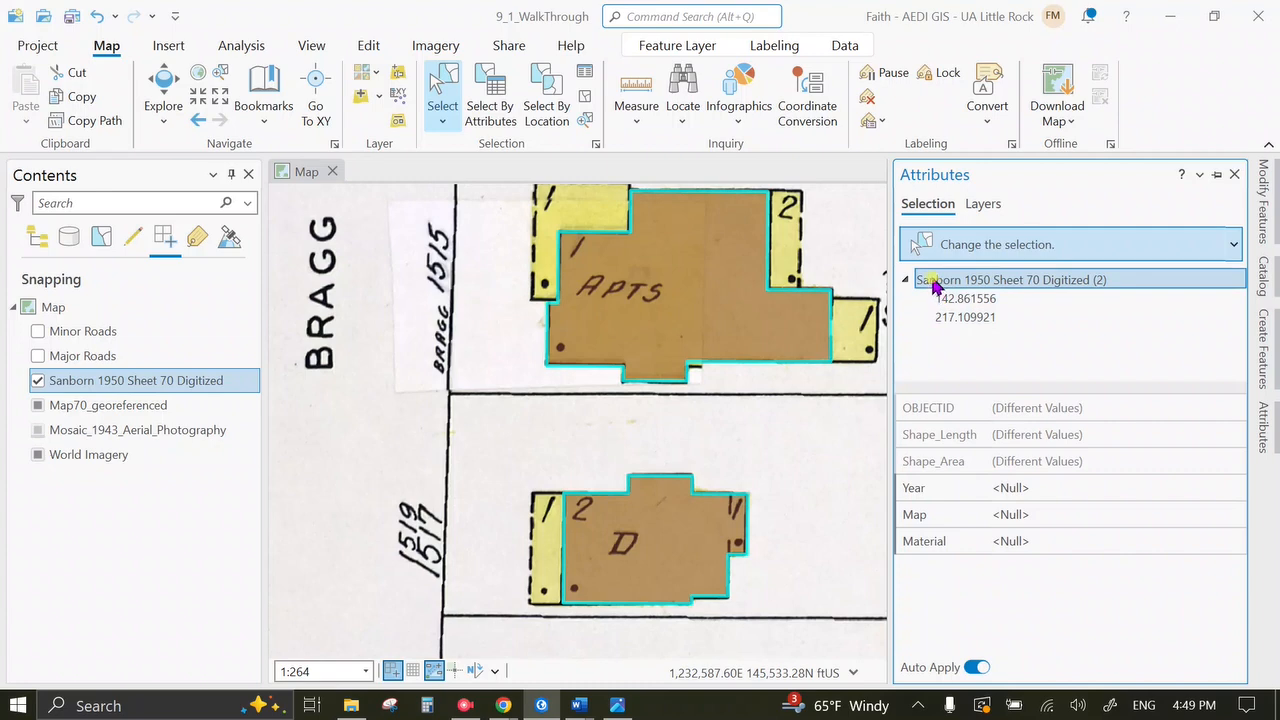
pyautogui.click(966, 299)
pyautogui.click(966, 317)
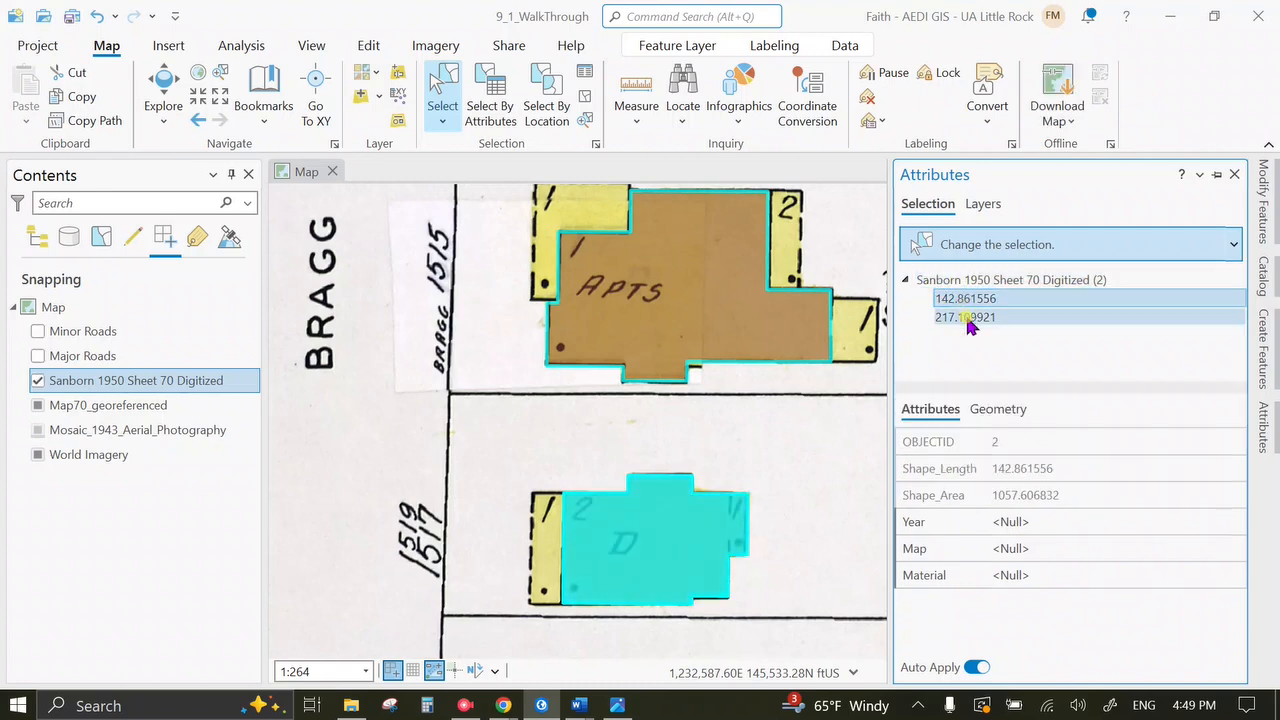
pyautogui.click(969, 299)
pyautogui.click(969, 317)
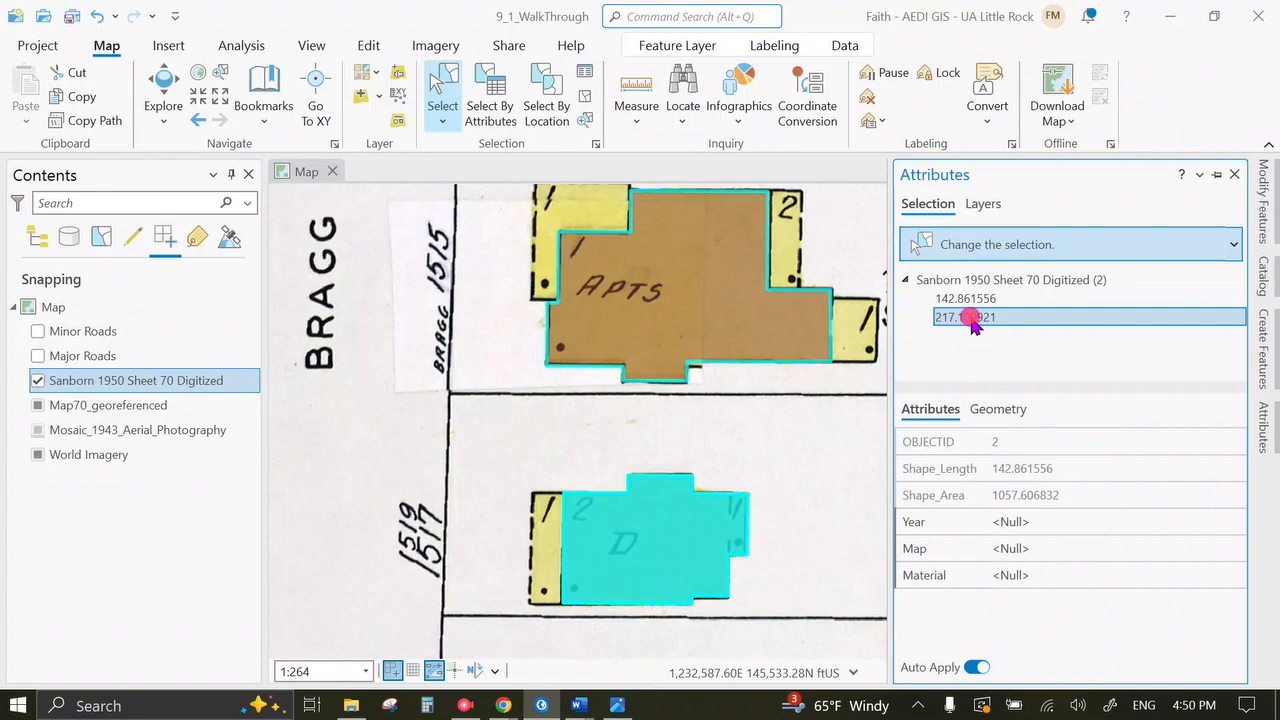
pyautogui.click(972, 281)
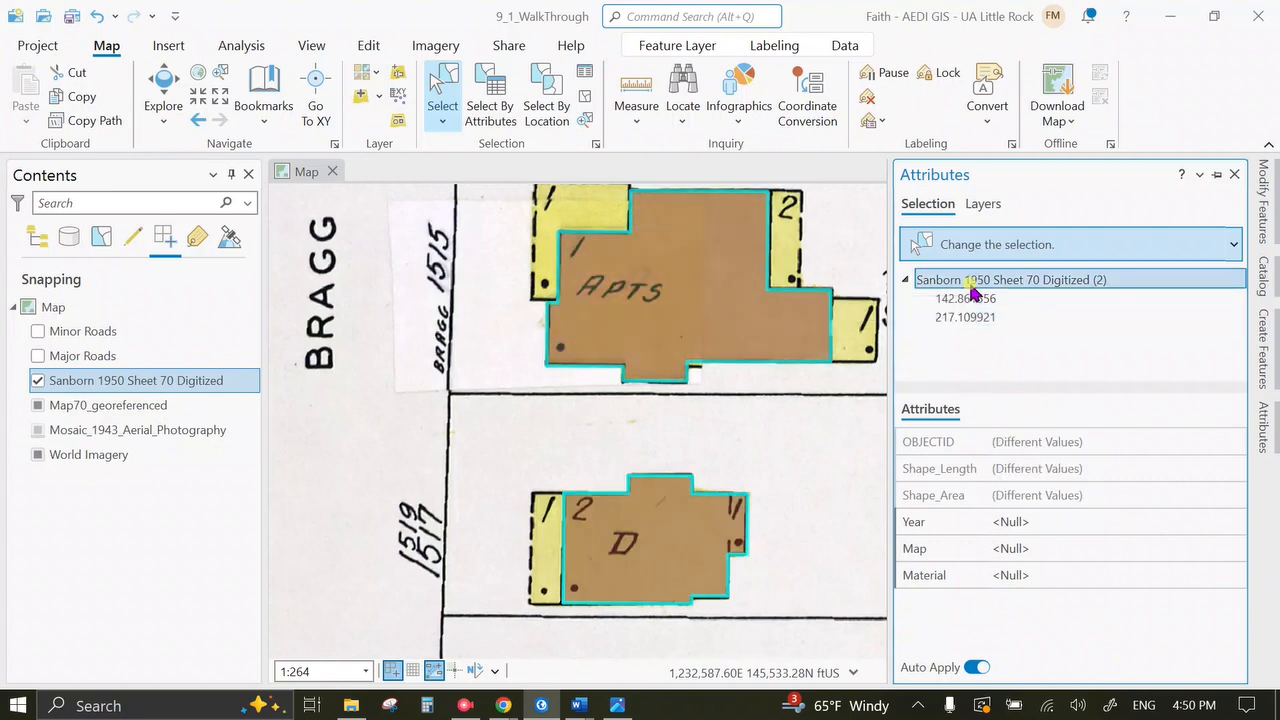
pyautogui.click(1043, 488)
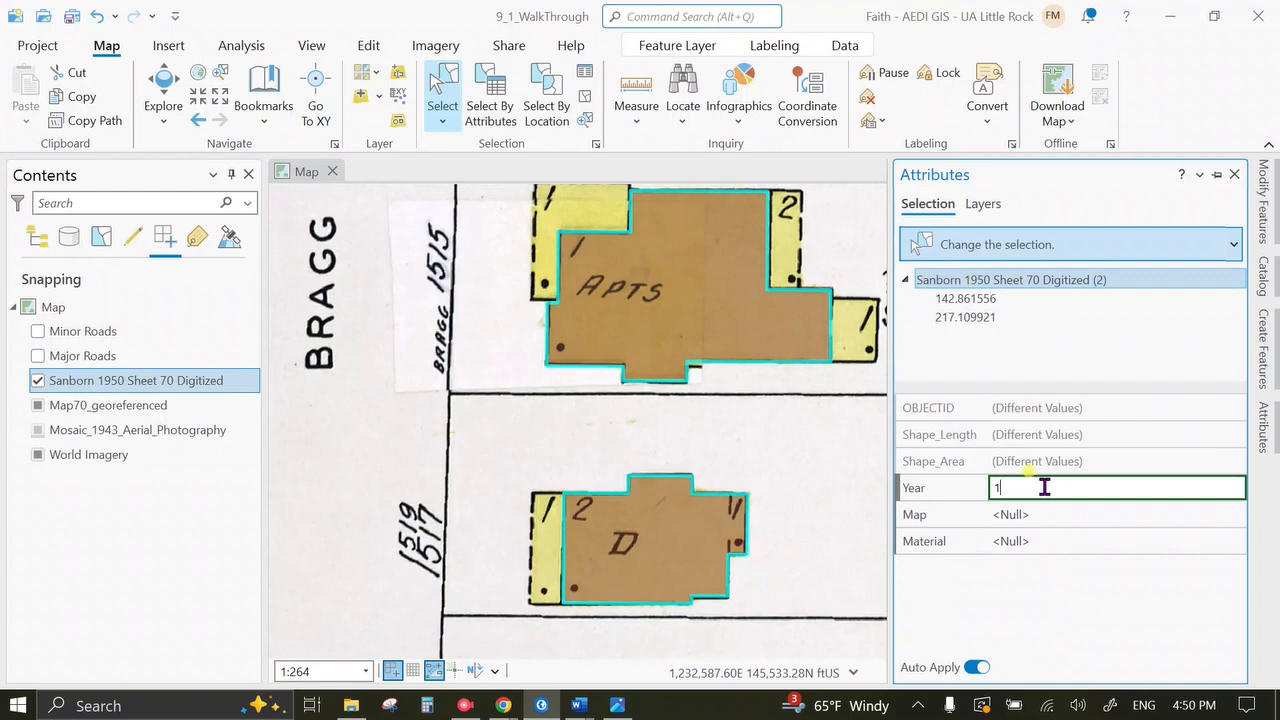
pyautogui.press('Tab')
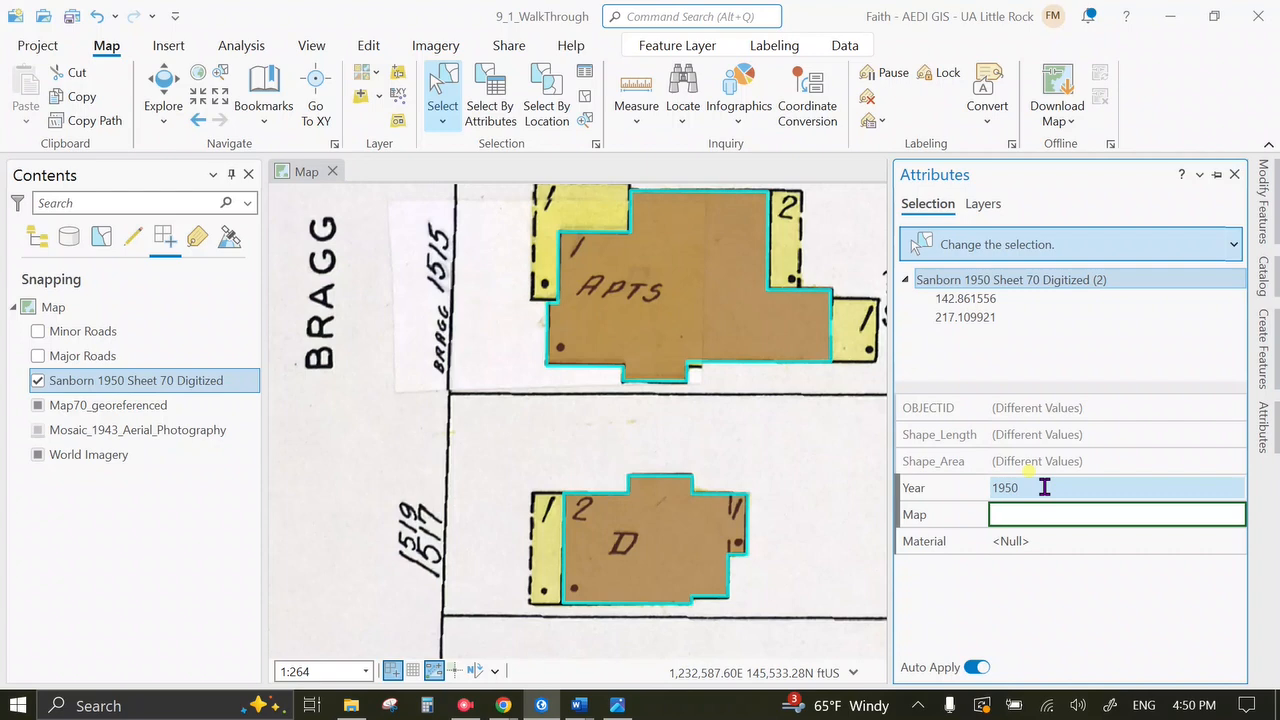
pyautogui.press('Tab')
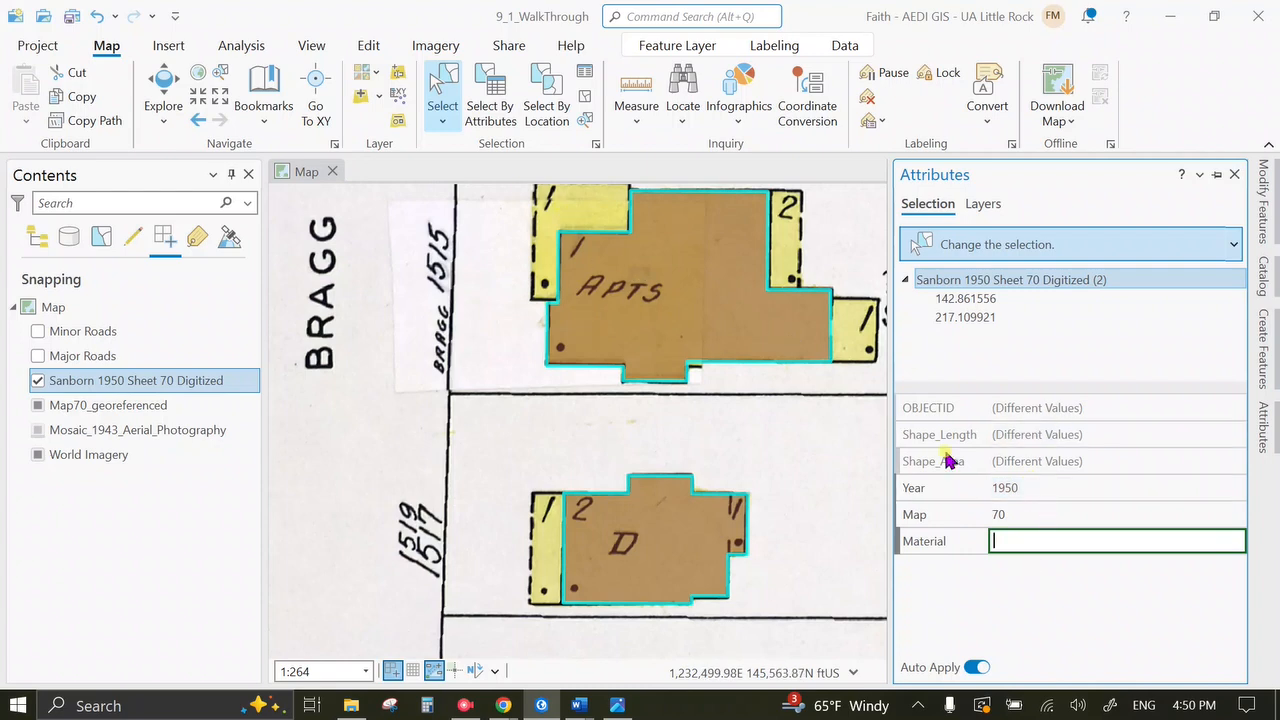
pyautogui.click(360, 45)
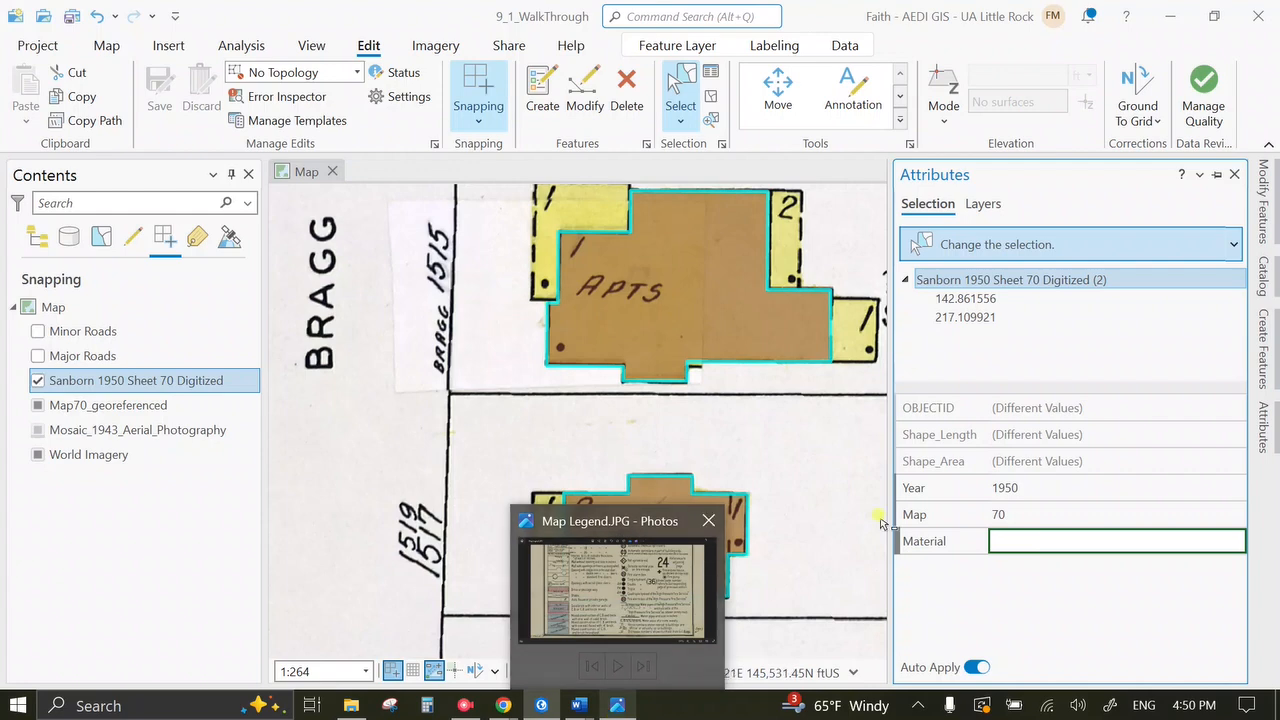
# Select building D alone and check its colour against the map legend.
pyautogui.click(980, 299)
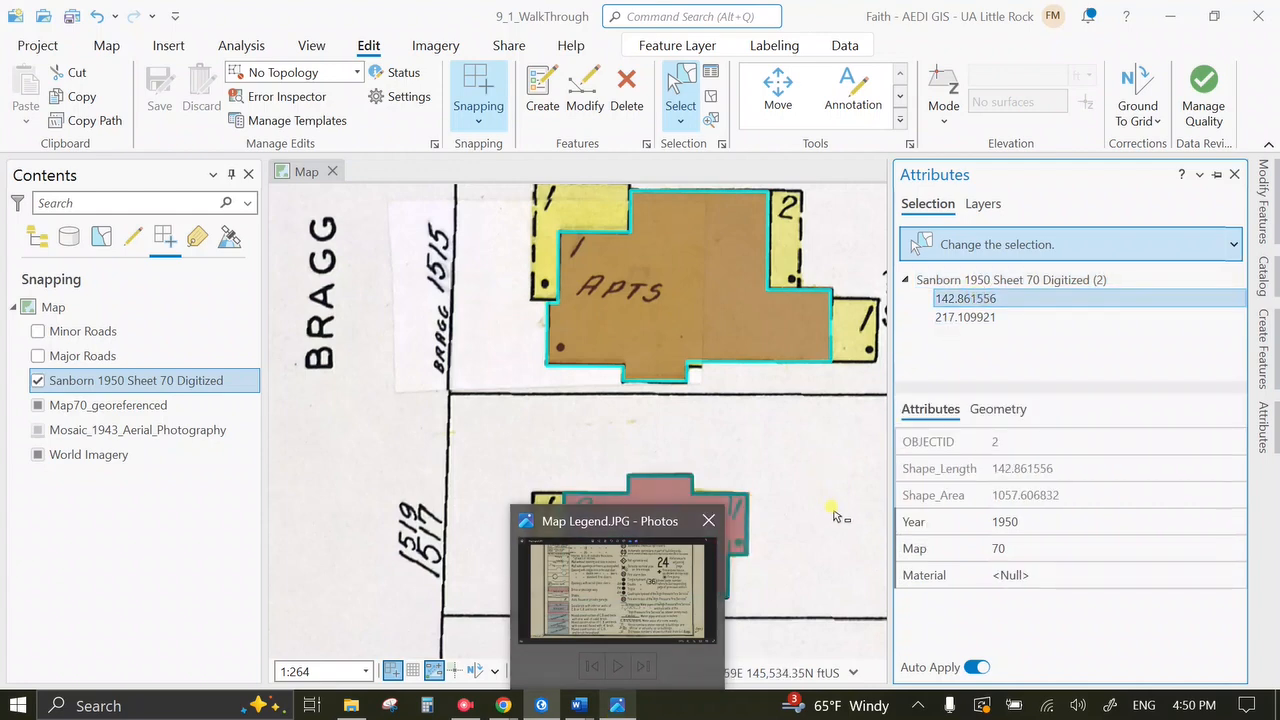
pyautogui.click(418, 475)
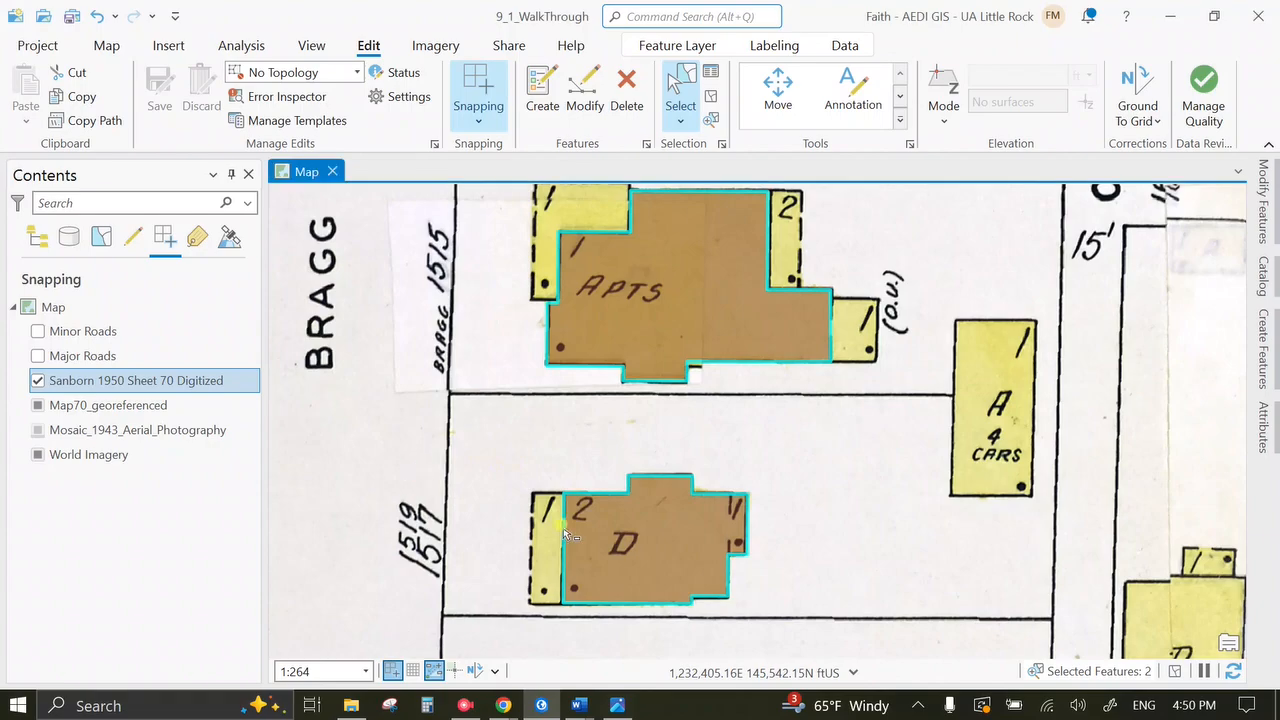
pyautogui.click(665, 543)
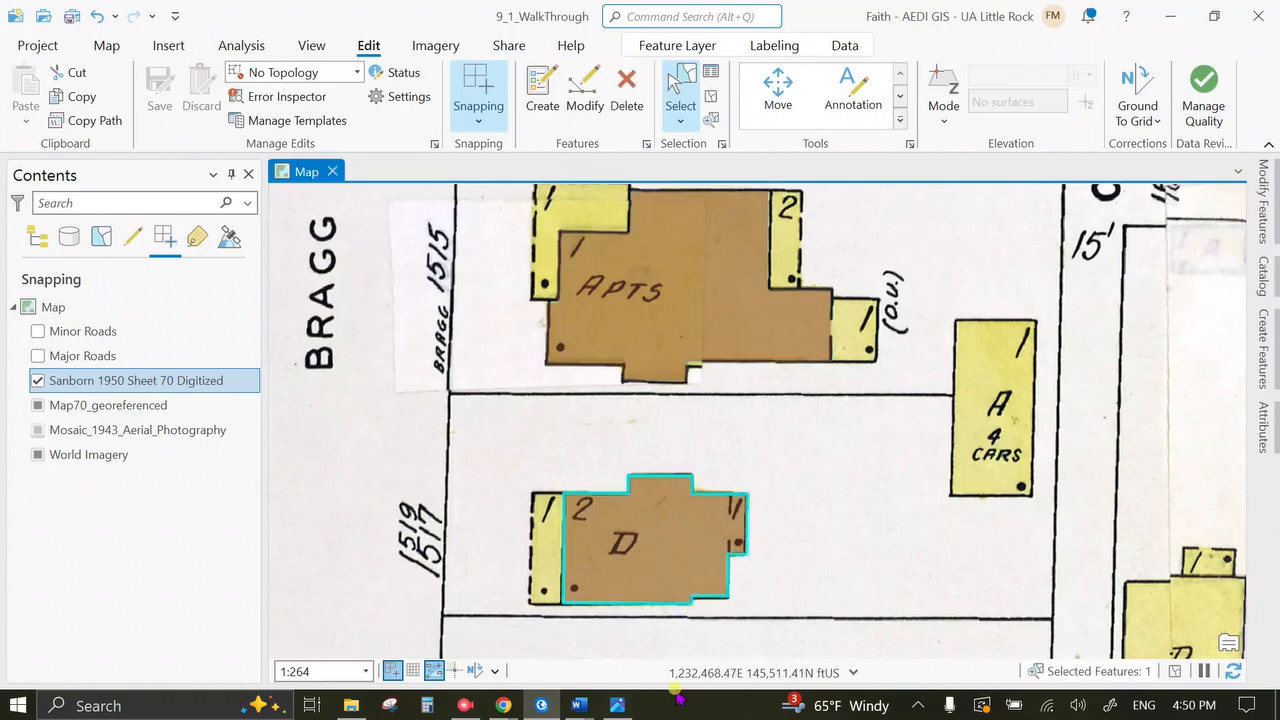
pyautogui.click(619, 706)
pyautogui.moveTo(405, 220); pyautogui.dragTo(405, 612)
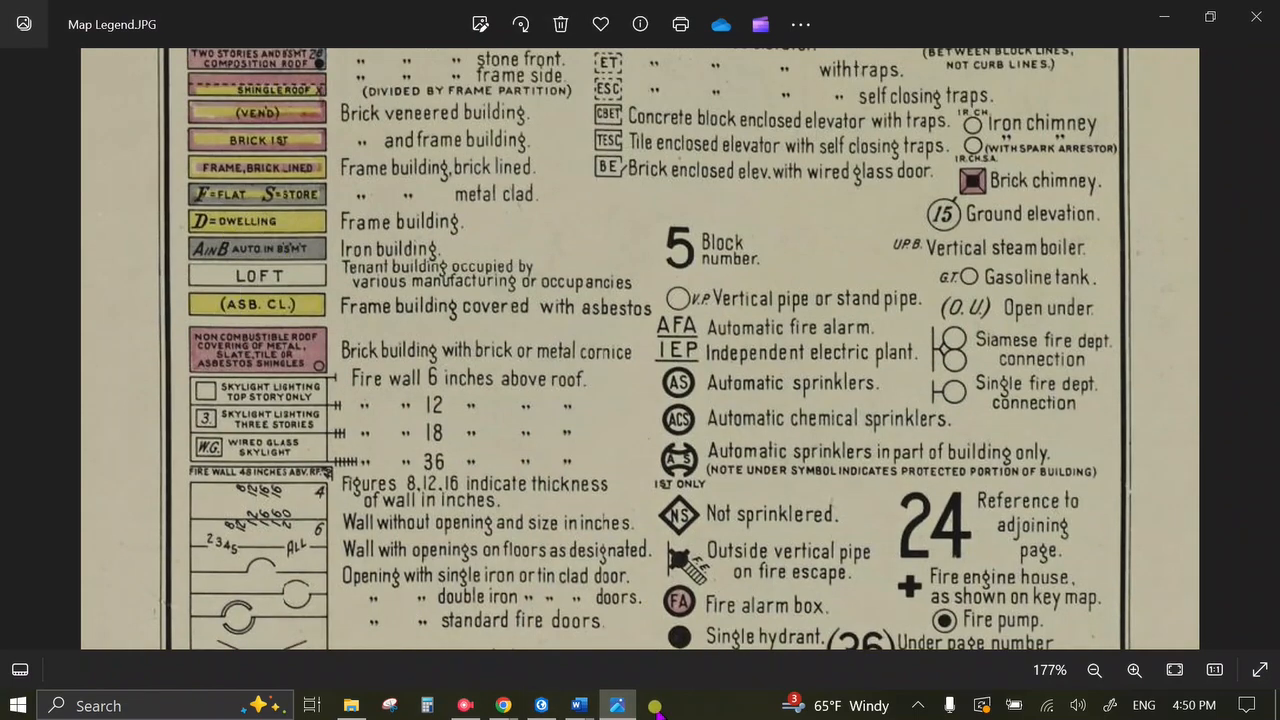
pyautogui.click(617, 706)
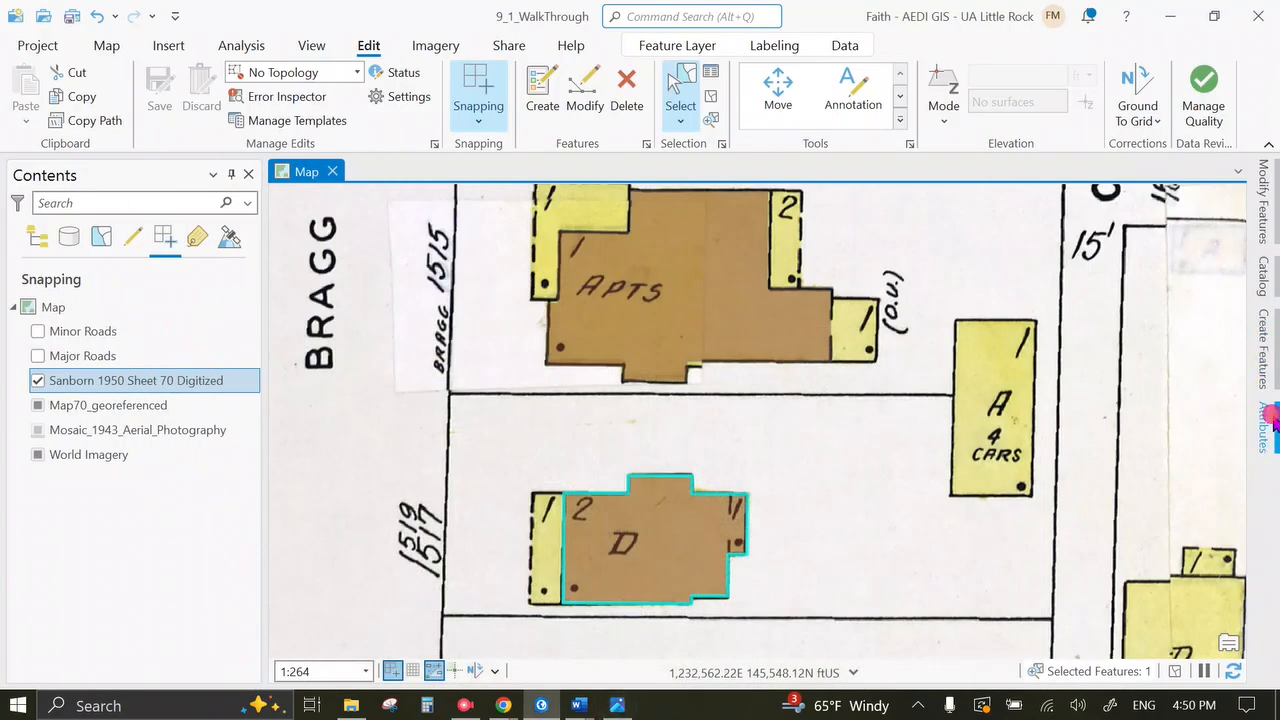
# Set building D's Material to 'Frame building', then select the APTS building.
pyautogui.click(1272, 421)
pyautogui.click(1030, 574)
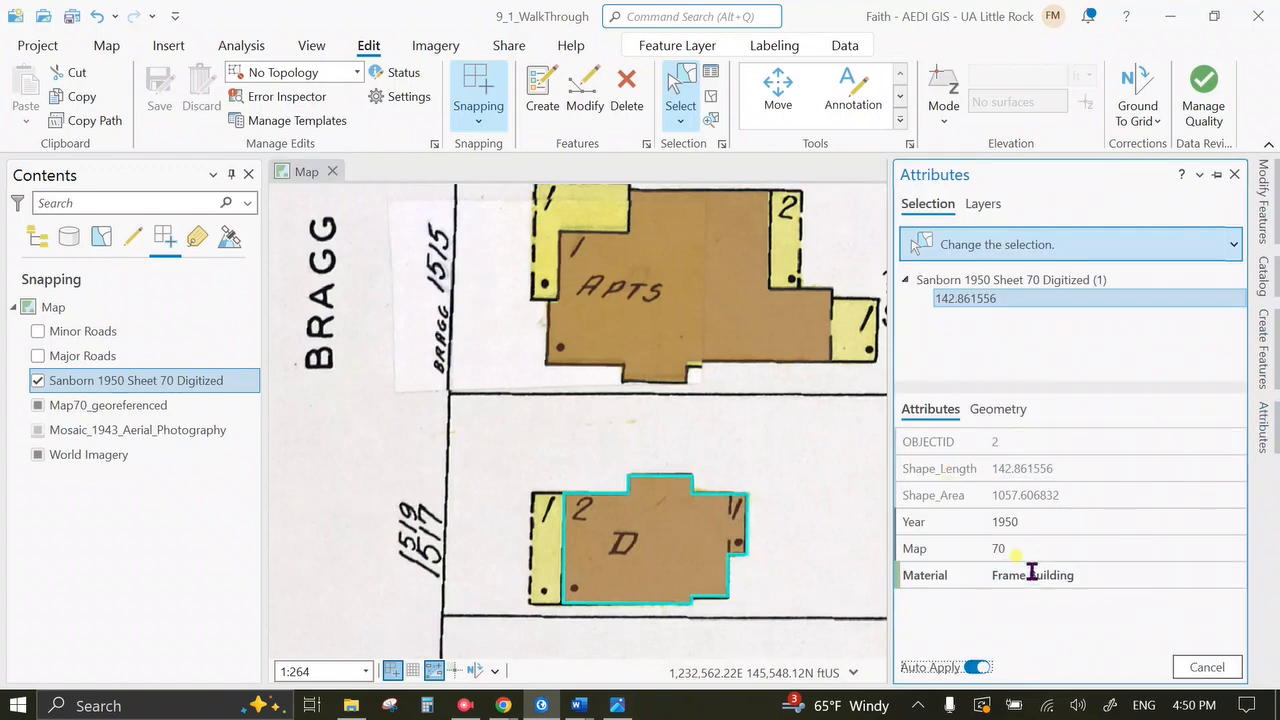
pyautogui.press('Return')
pyautogui.click(728, 306)
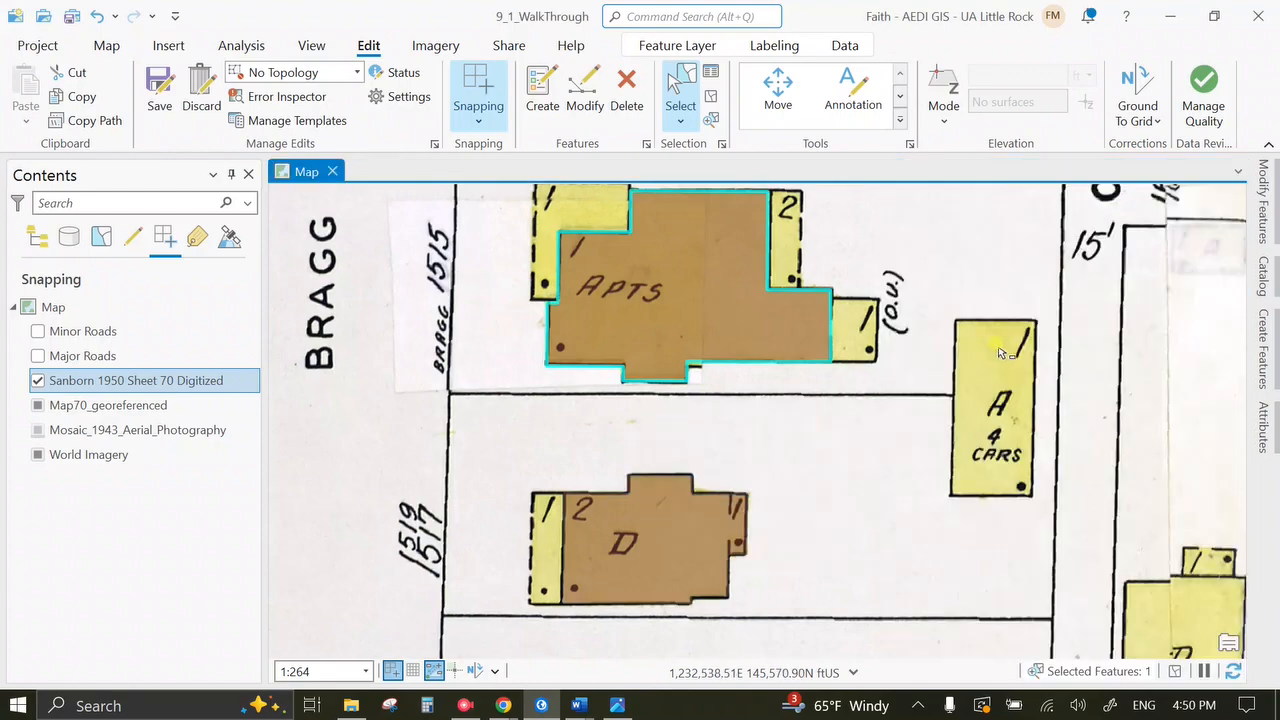
pyautogui.click(617, 705)
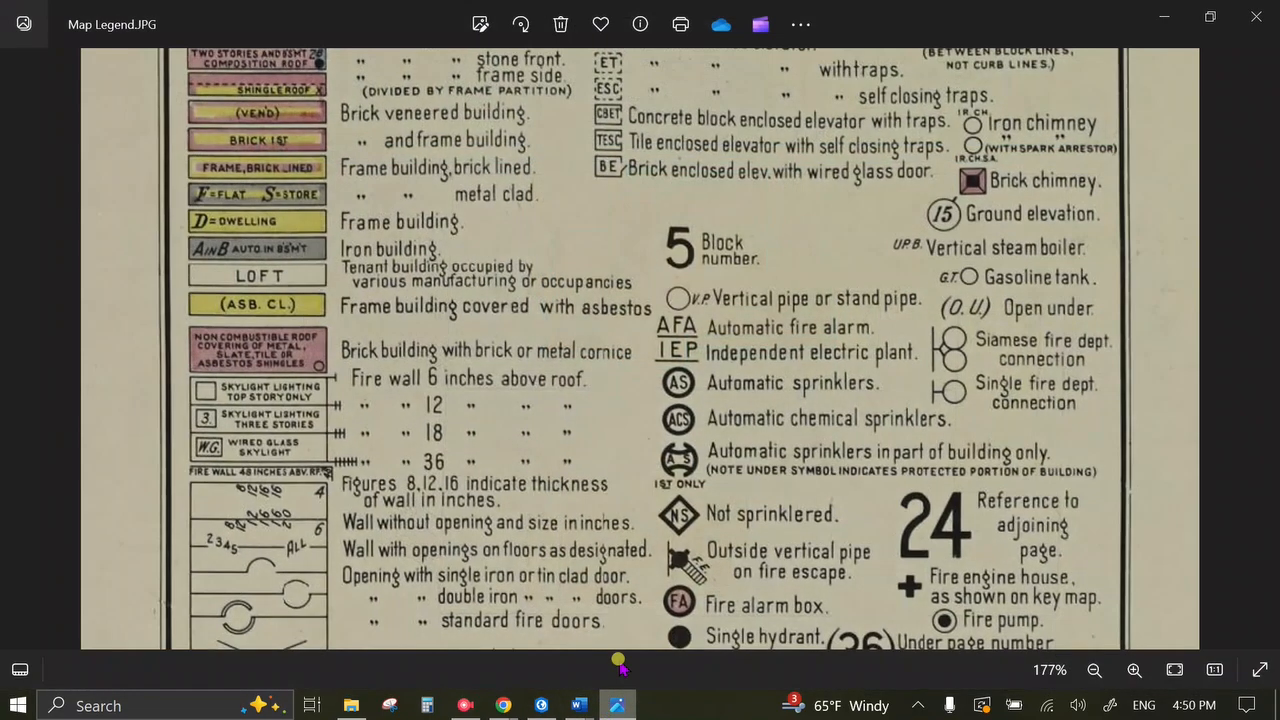
# Pan the Map Legend image to review the building construction colour key, then return to ArcGIS Pro.
pyautogui.moveTo(480, 318); pyautogui.dragTo(435, 38)
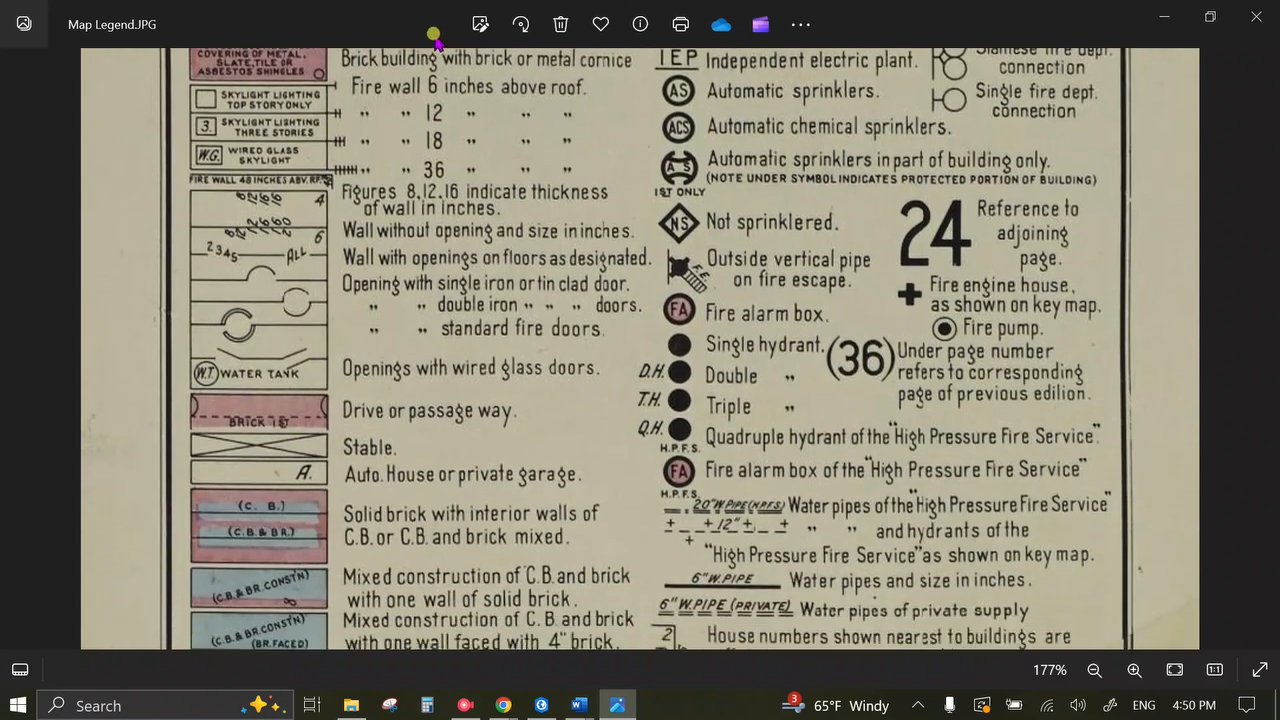
pyautogui.moveTo(393, 421); pyautogui.dragTo(393, 525)
pyautogui.moveTo(388, 222); pyautogui.dragTo(405, 453)
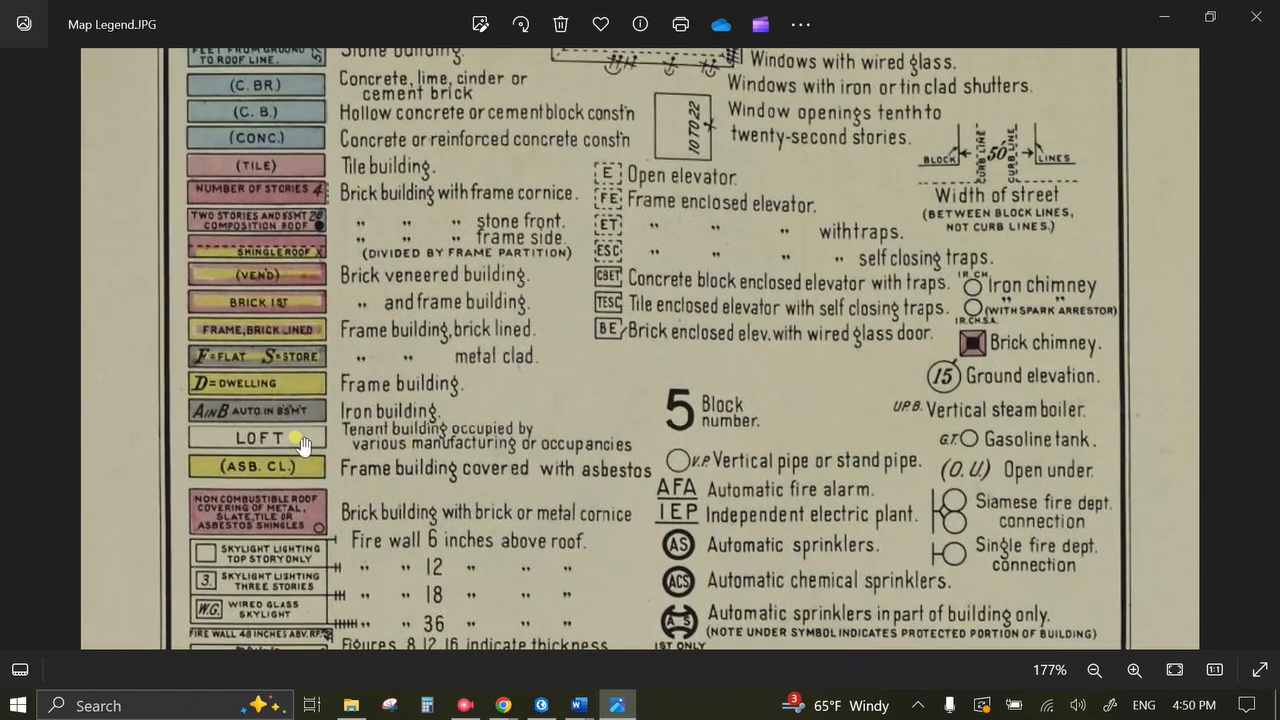
pyautogui.moveTo(530, 233); pyautogui.dragTo(520, 282)
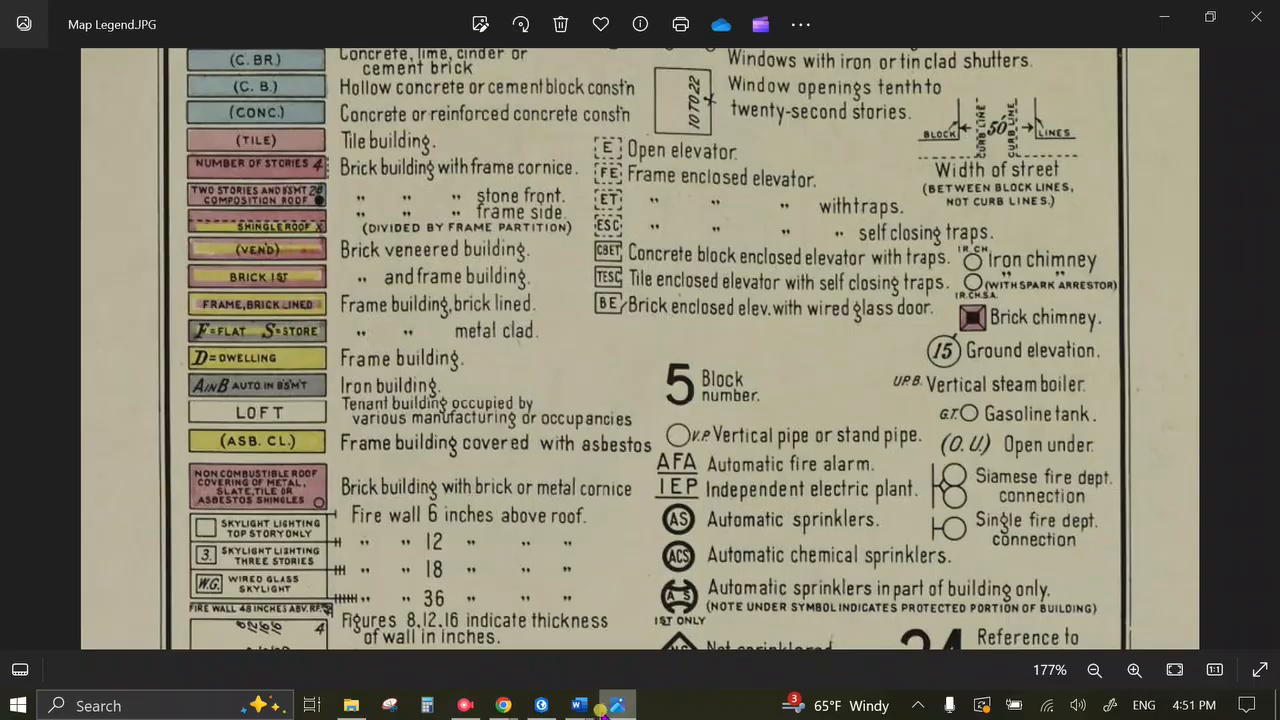
pyautogui.click(541, 705)
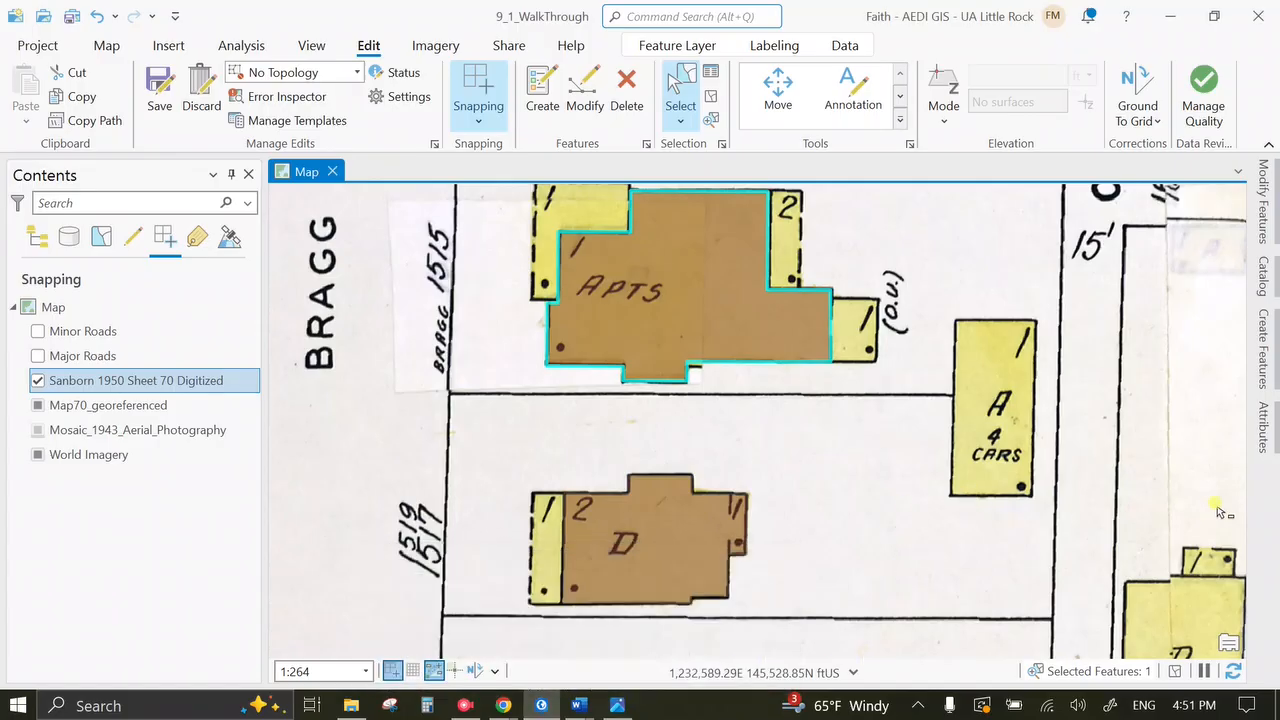
# Change the APTS building's Material to 'Frame Building - Apartments' and save the edits.
pyautogui.click(1265, 428)
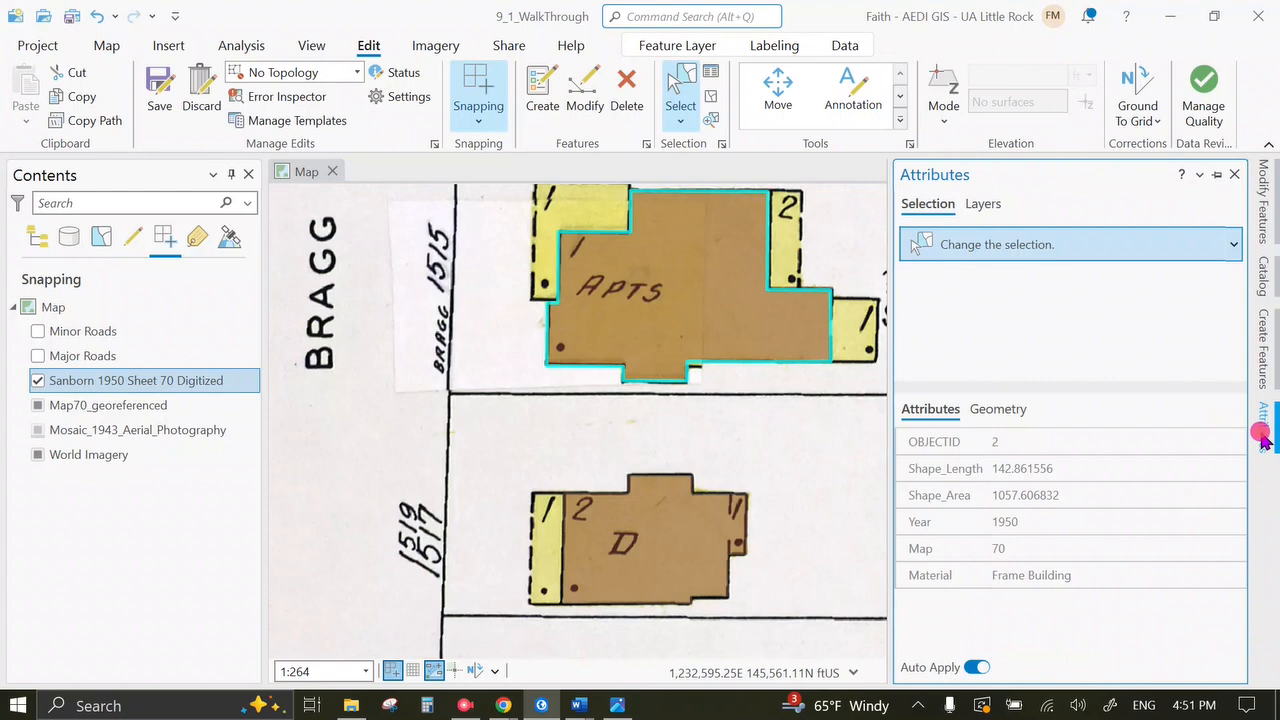
pyautogui.click(1089, 580)
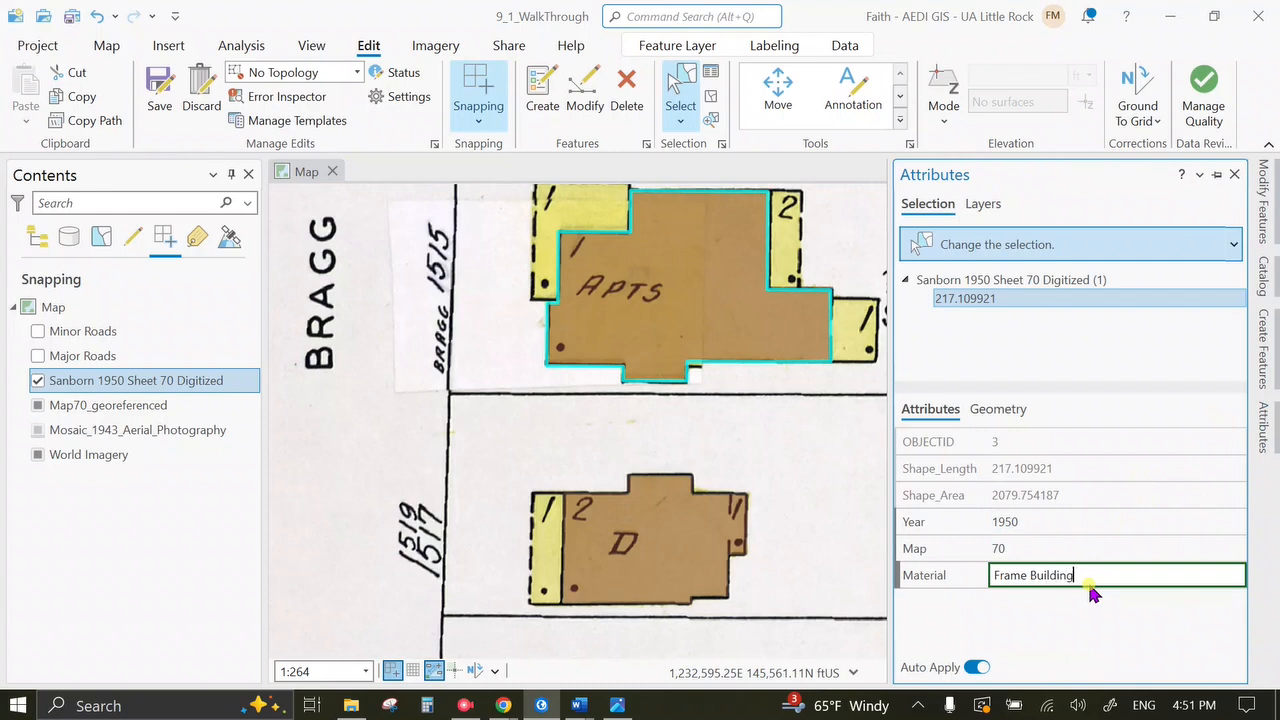
pyautogui.write('partments')
pyautogui.press('Tab')
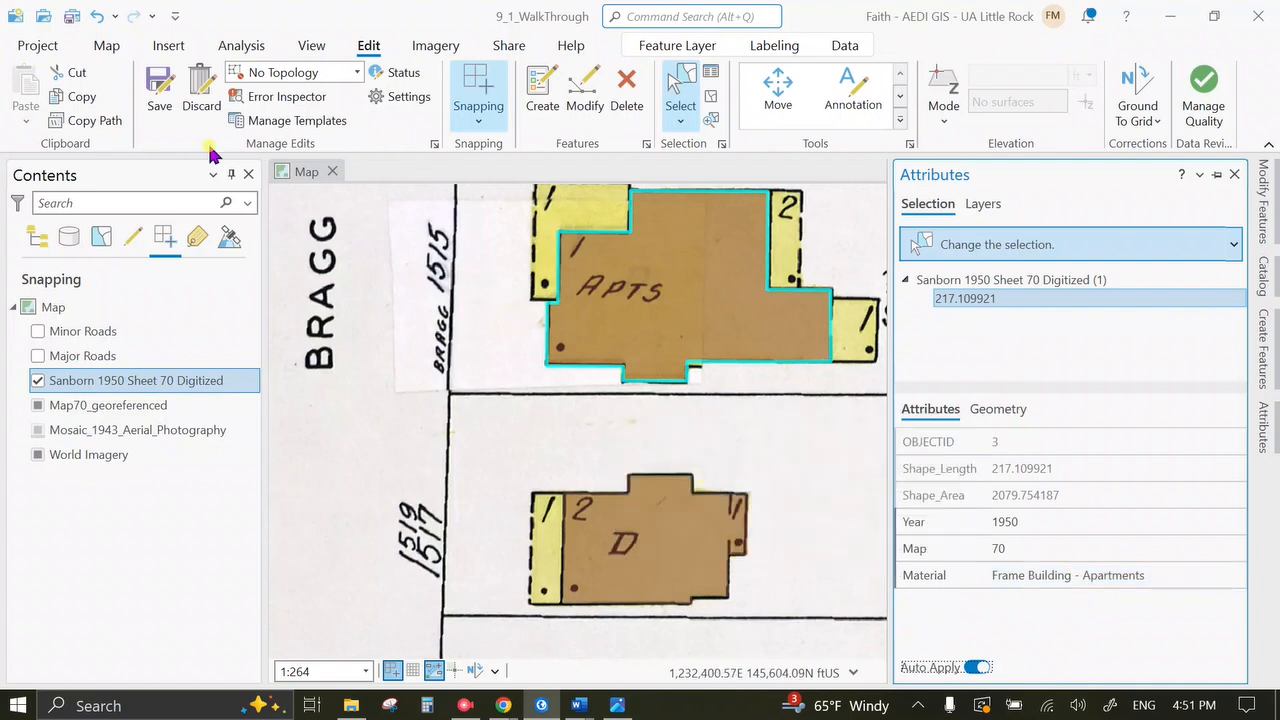
pyautogui.click(160, 90)
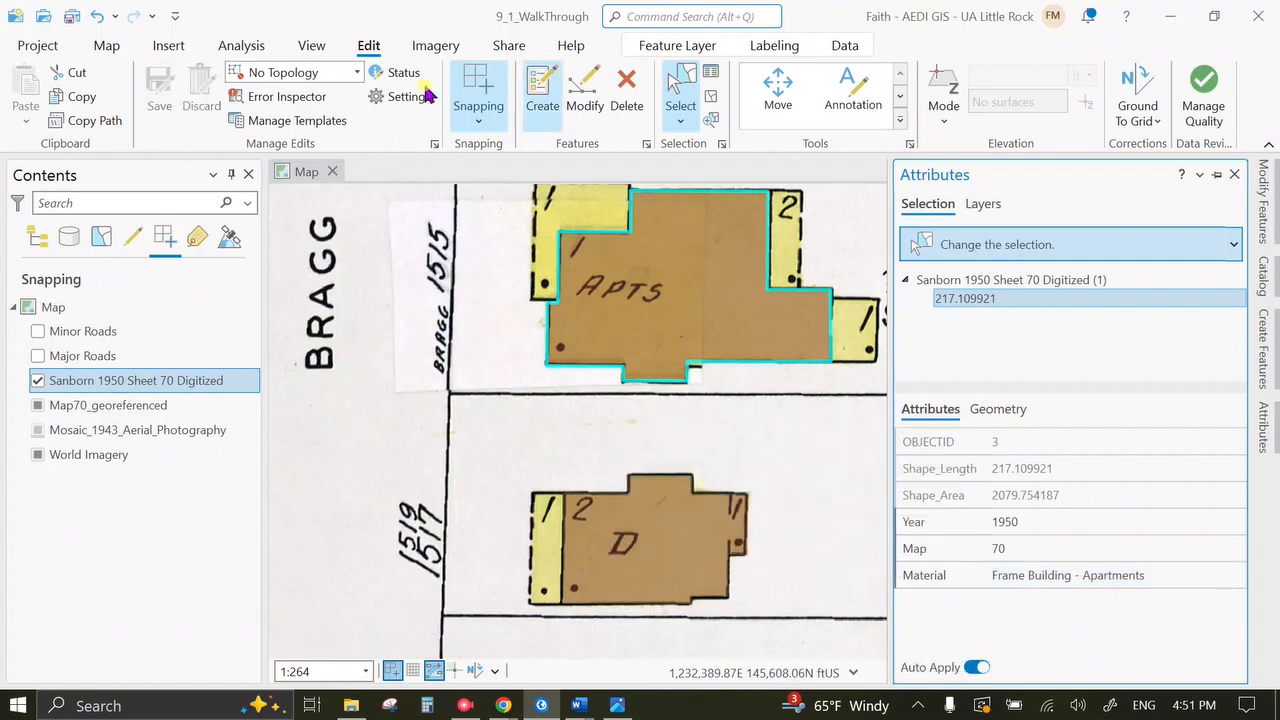
pyautogui.click(113, 54)
pyautogui.click(159, 86)
# Pan past the E. 15th St. buildings and zoom to the pink R.H. Parham Public School.
pyautogui.moveTo(471, 395); pyautogui.dragTo(394, 594)
pyautogui.moveTo(577, 318); pyautogui.dragTo(641, 496)
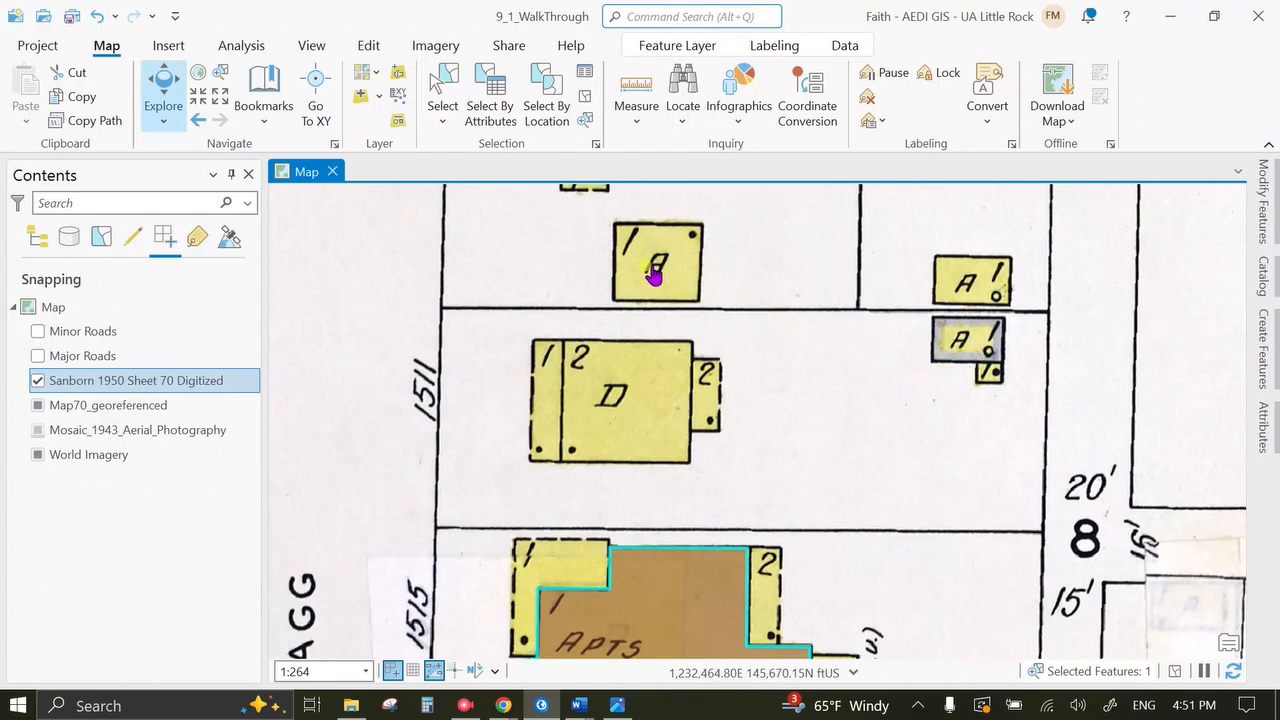
pyautogui.moveTo(663, 270); pyautogui.dragTo(655, 513)
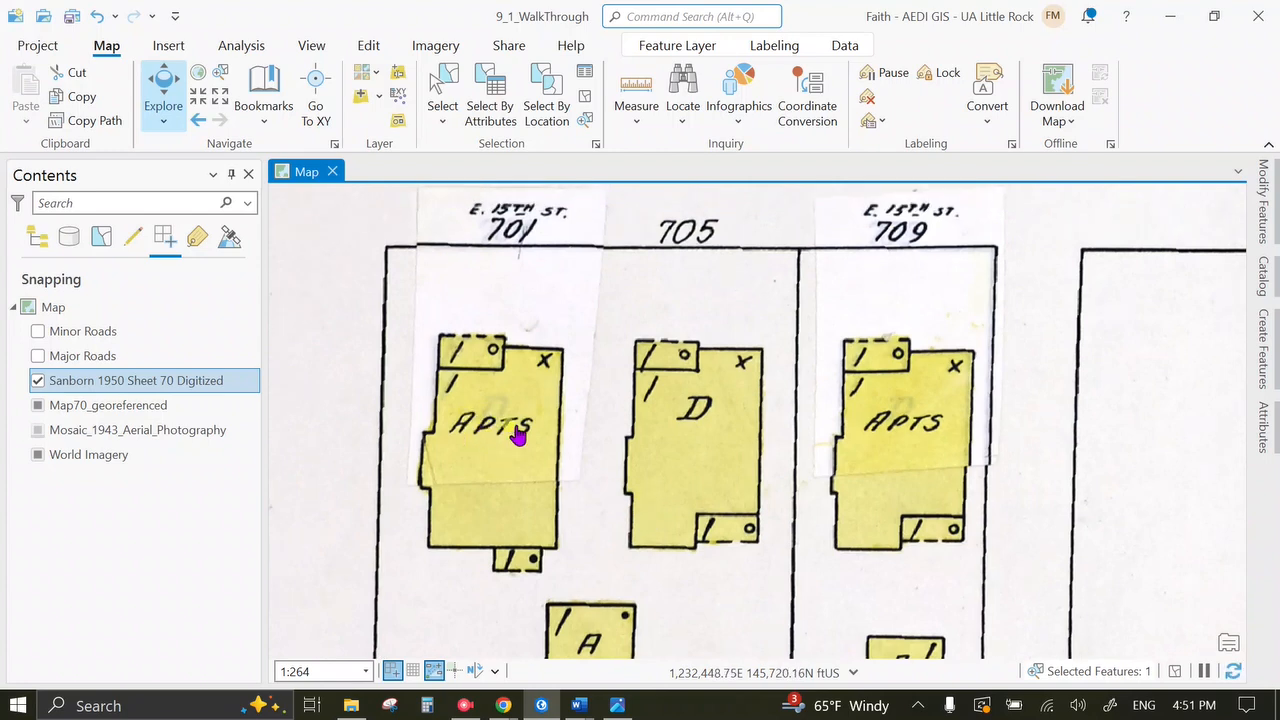
pyautogui.moveTo(867, 475); pyautogui.dragTo(488, 593)
pyautogui.moveTo(815, 474); pyautogui.dragTo(620, 321)
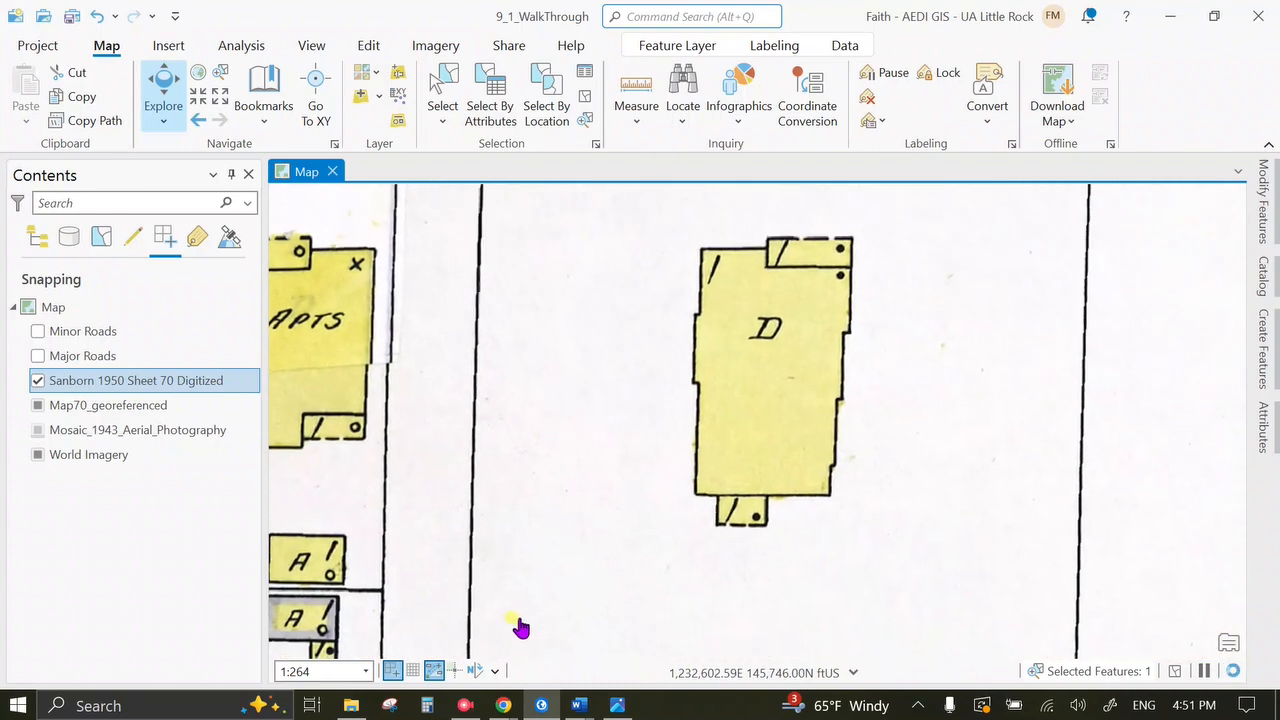
pyautogui.scroll(-5, 835, 552)
pyautogui.moveTo(889, 593); pyautogui.dragTo(491, 300)
pyautogui.moveTo(656, 480); pyautogui.dragTo(692, 485)
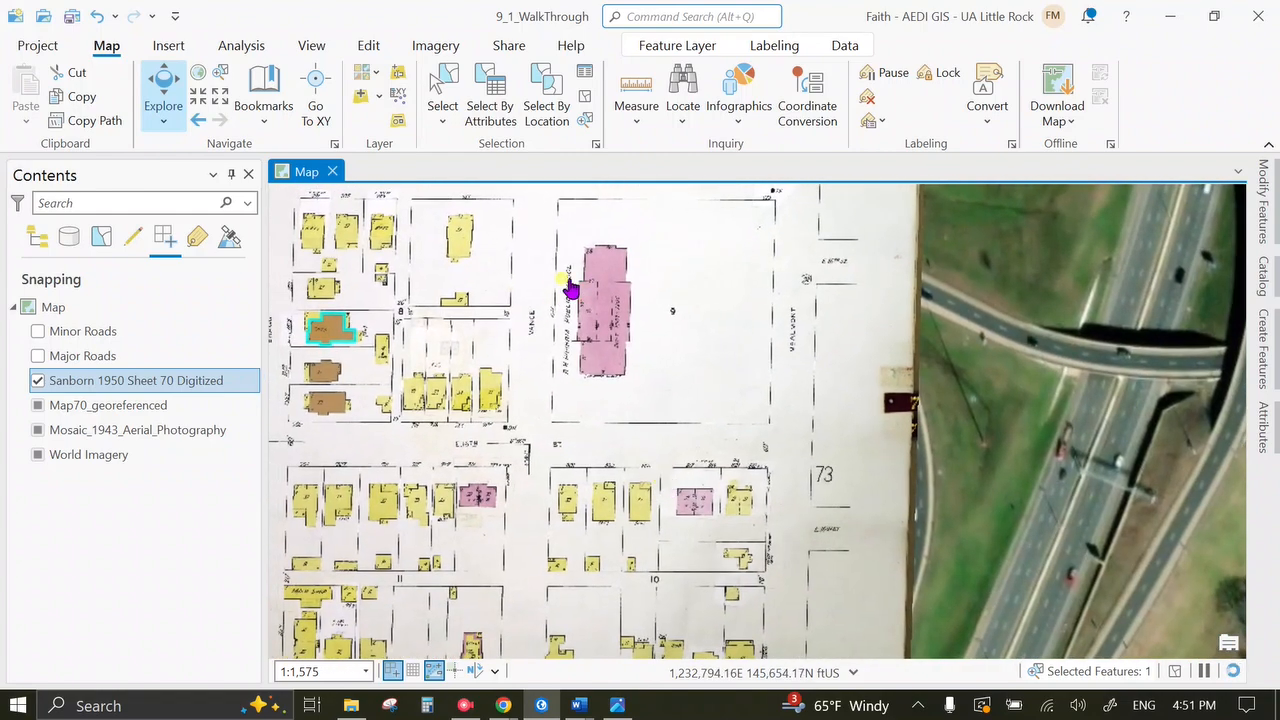
pyautogui.scroll(2, 607, 325)
pyautogui.scroll(3, 607, 325)
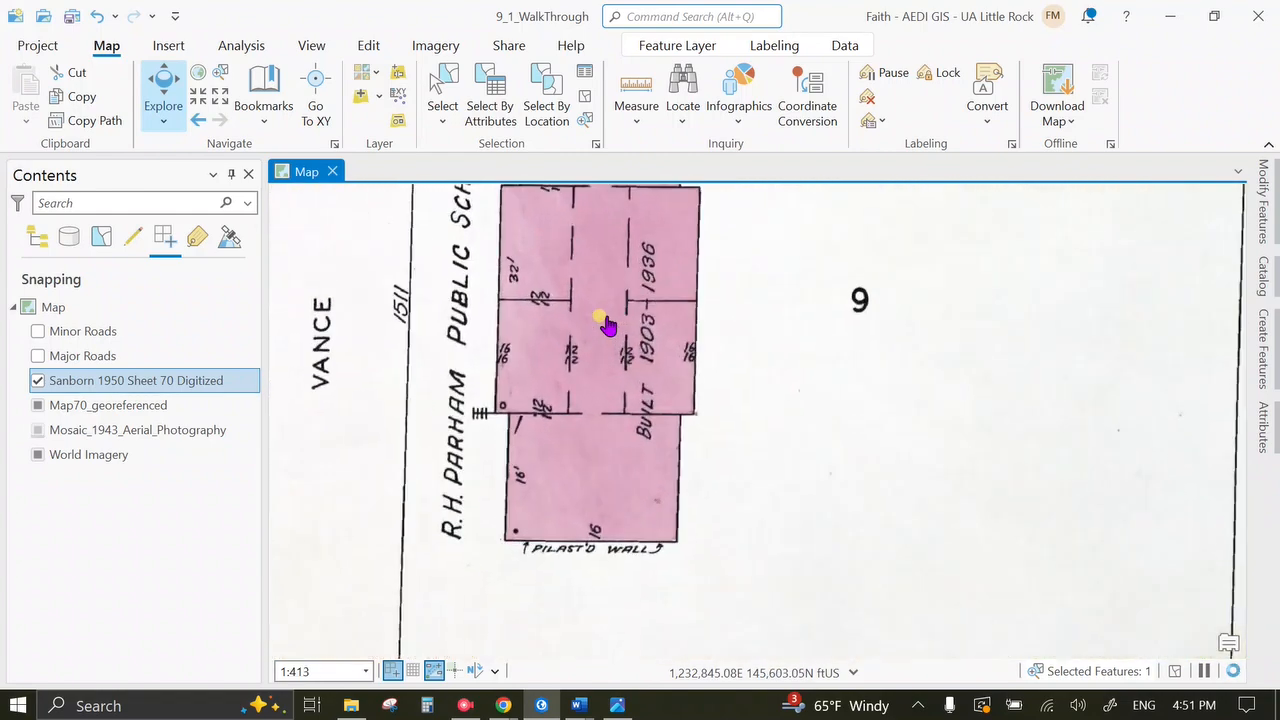
pyautogui.moveTo(607, 325); pyautogui.dragTo(620, 404)
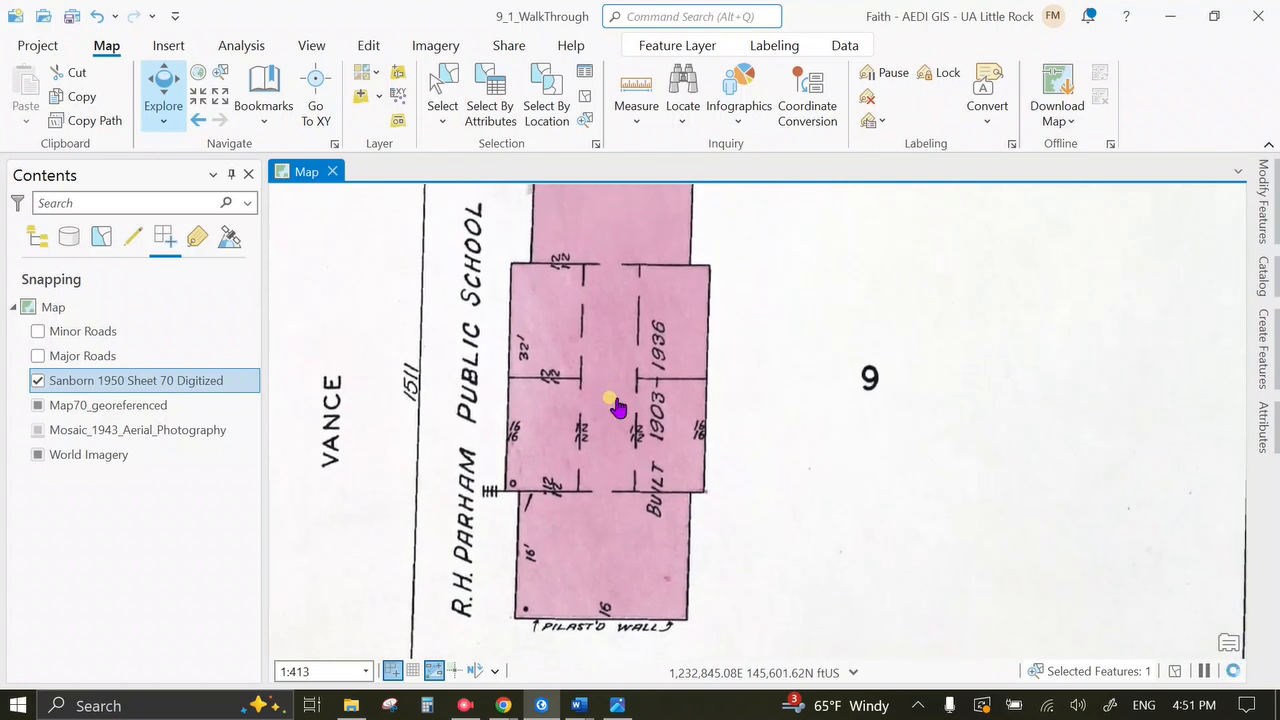
pyautogui.click(612, 705)
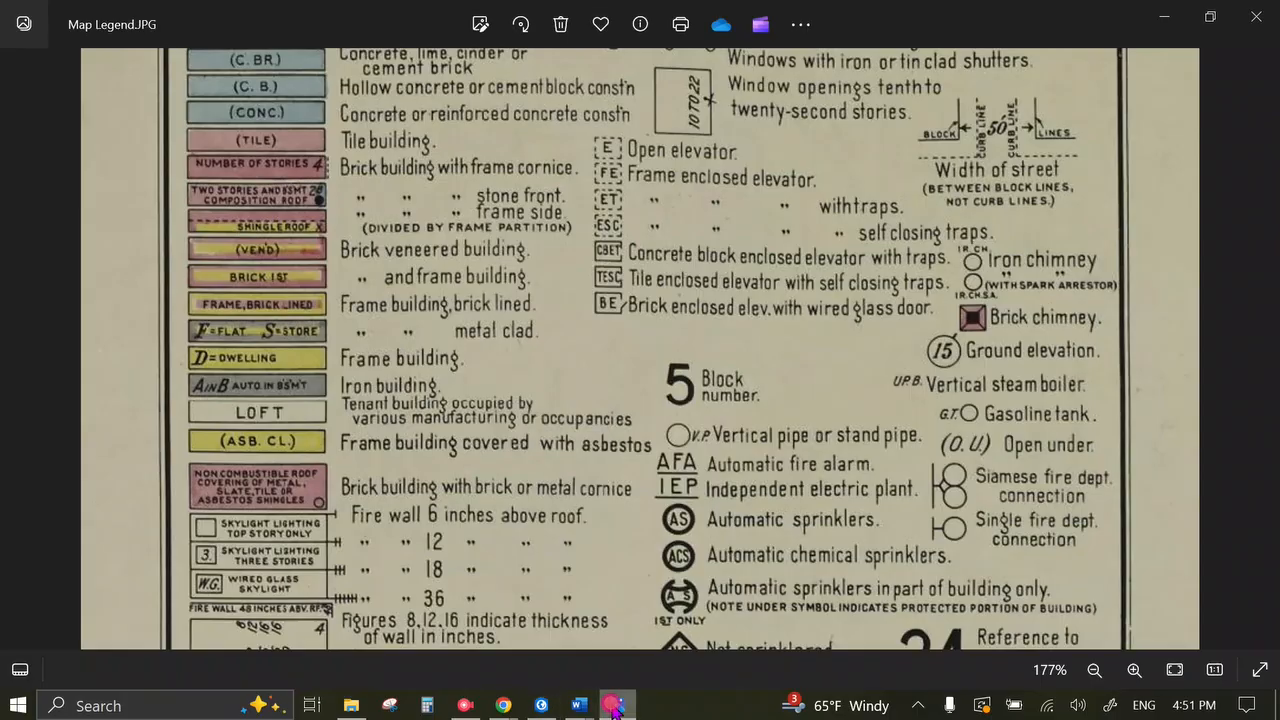
# Zoom the legend to 214% and pan through its colour key rows, then go back to ArcGIS Pro.
pyautogui.scroll(1, 402, 200)
pyautogui.moveTo(398, 190); pyautogui.dragTo(408, 257)
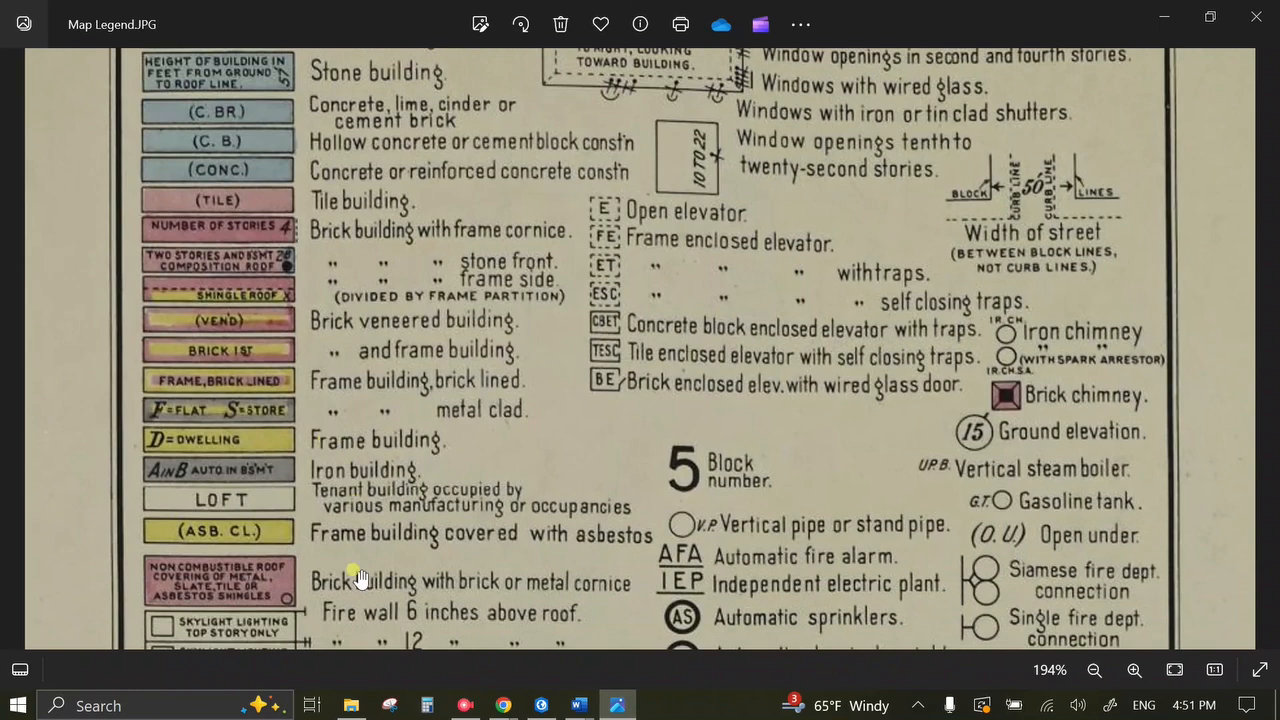
pyautogui.moveTo(322, 570); pyautogui.dragTo(224, 424)
pyautogui.scroll(1, 224, 448)
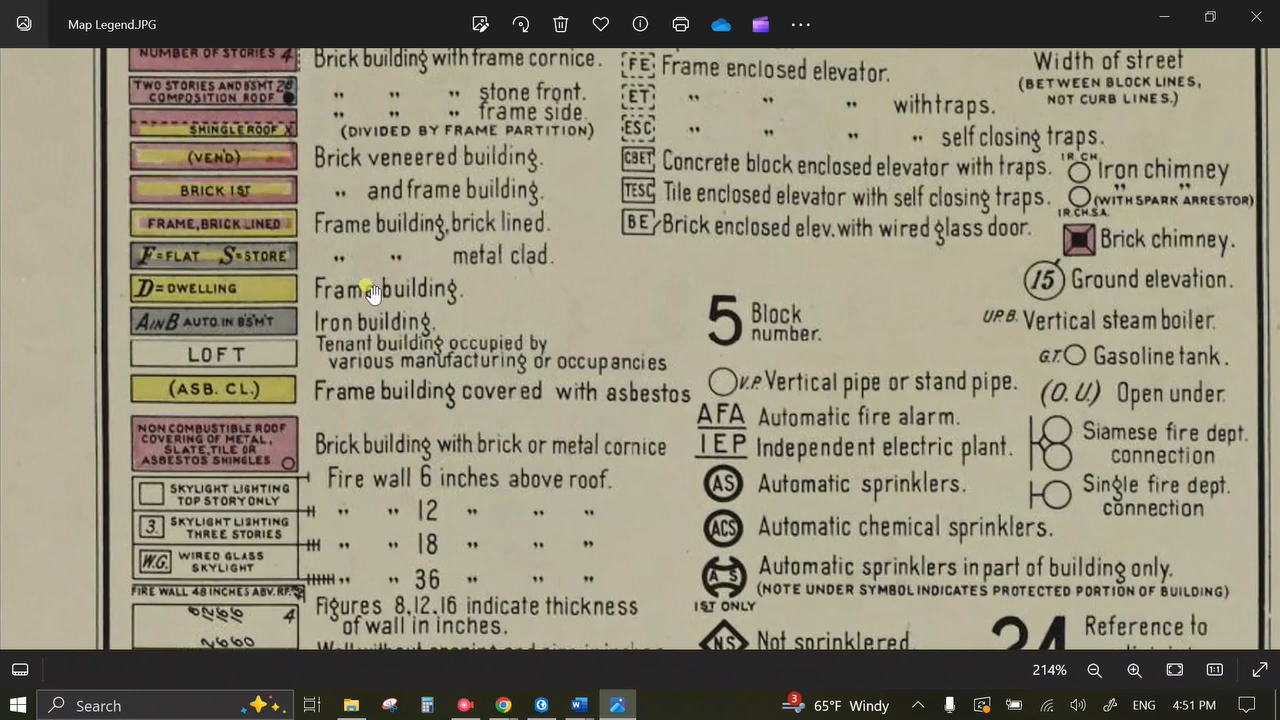
pyautogui.moveTo(370, 292); pyautogui.dragTo(405, 525)
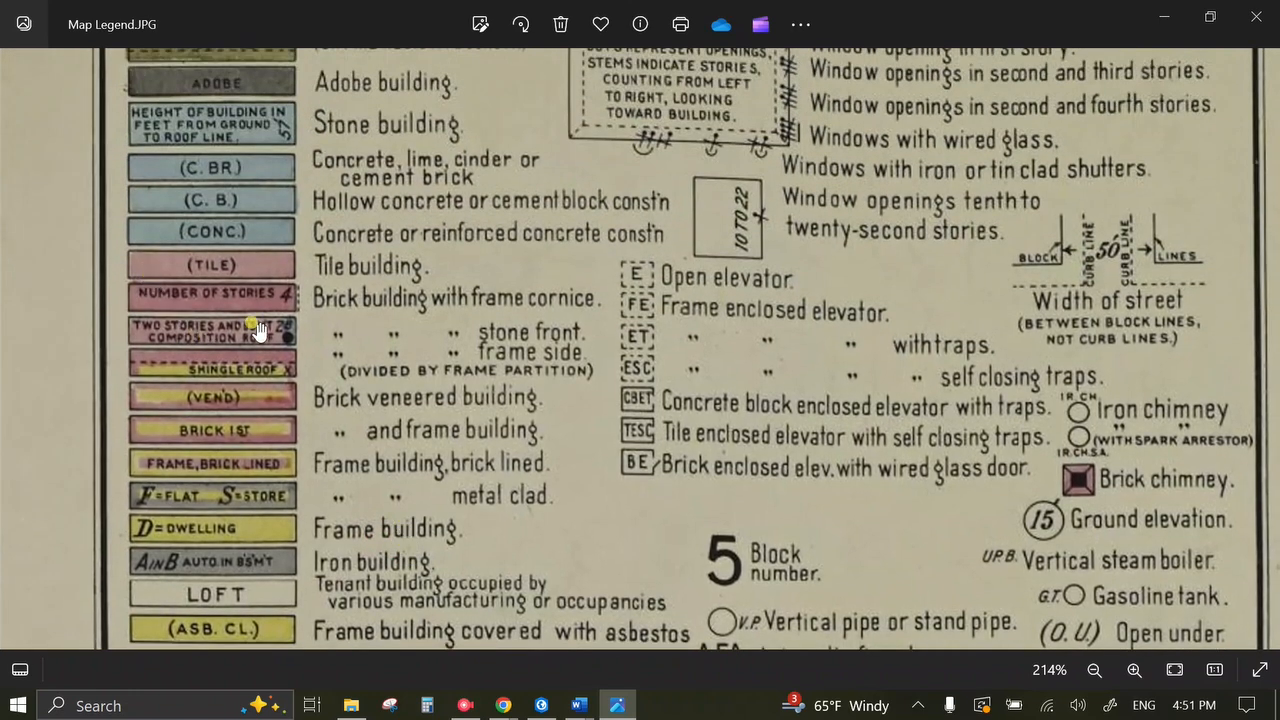
pyautogui.click(620, 706)
pyautogui.scroll(2, 766, 527)
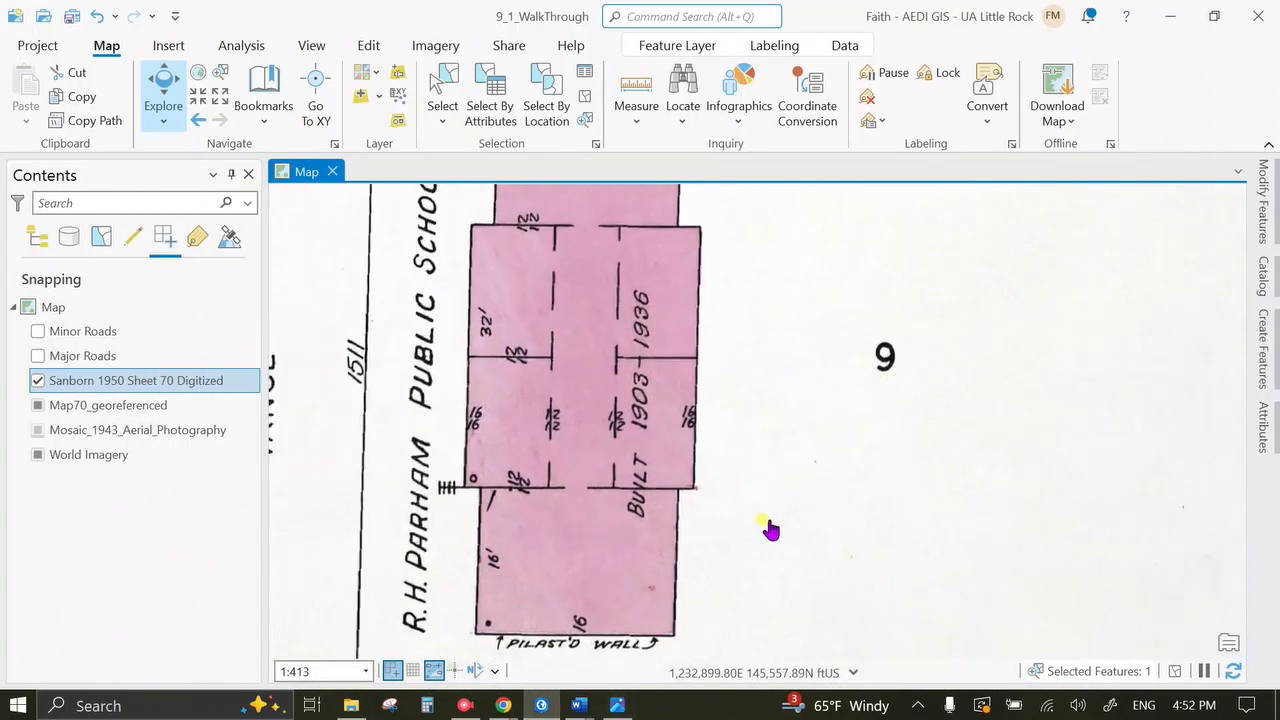
# Pan around the R.H. Parham Public School's walls and upper wing, zoom out, and bring the legend back.
pyautogui.moveTo(751, 502); pyautogui.dragTo(735, 418)
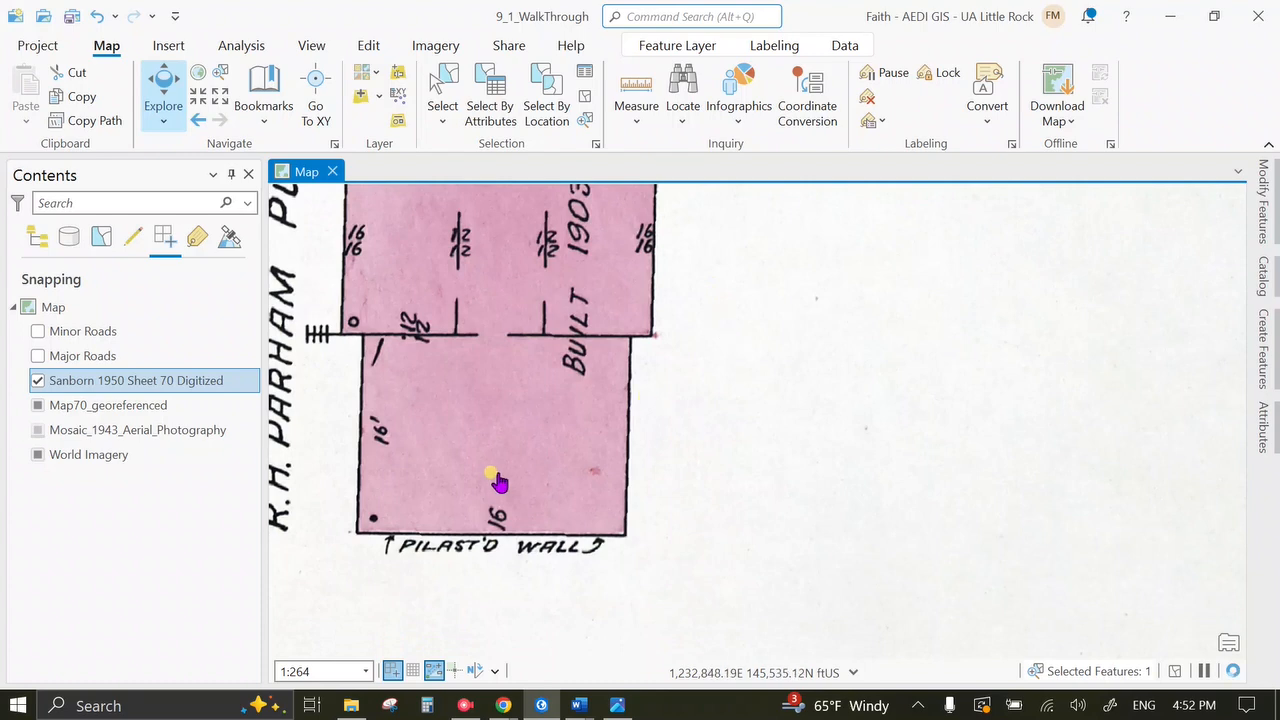
pyautogui.moveTo(649, 548); pyautogui.dragTo(658, 606)
pyautogui.moveTo(571, 378); pyautogui.dragTo(616, 542)
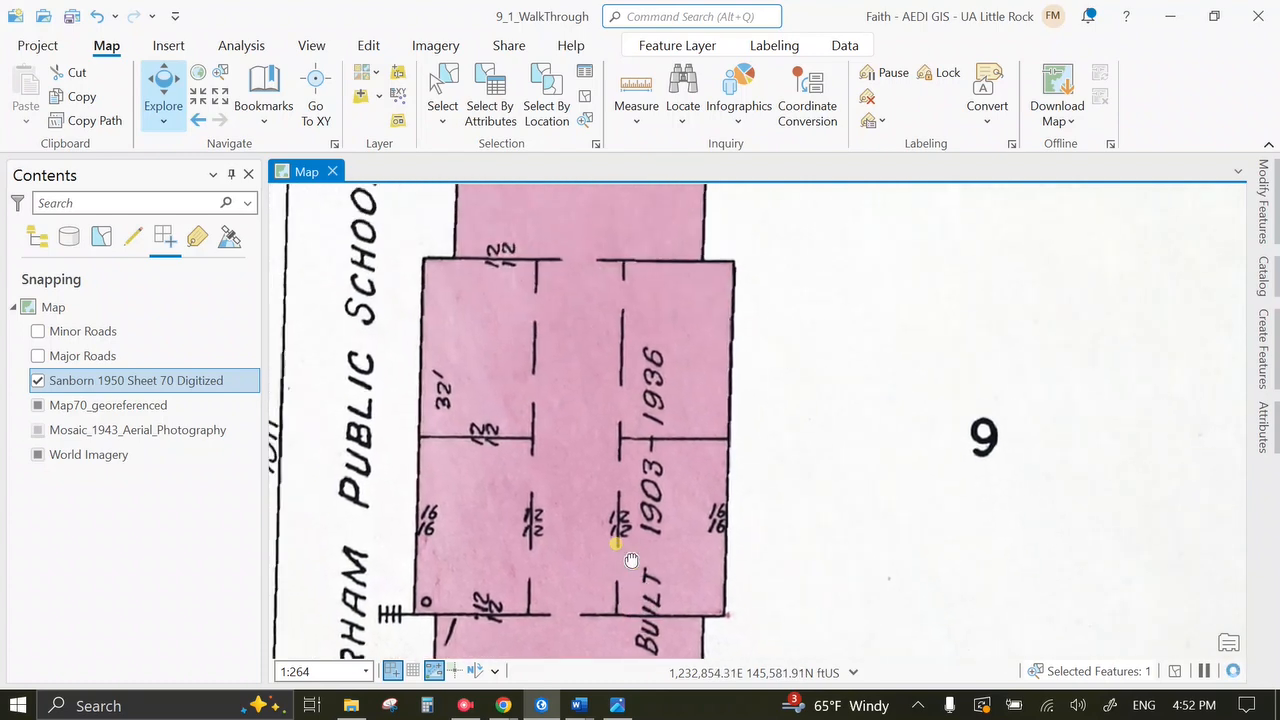
pyautogui.moveTo(610, 452); pyautogui.dragTo(594, 421)
pyautogui.scroll(-2, 572, 518)
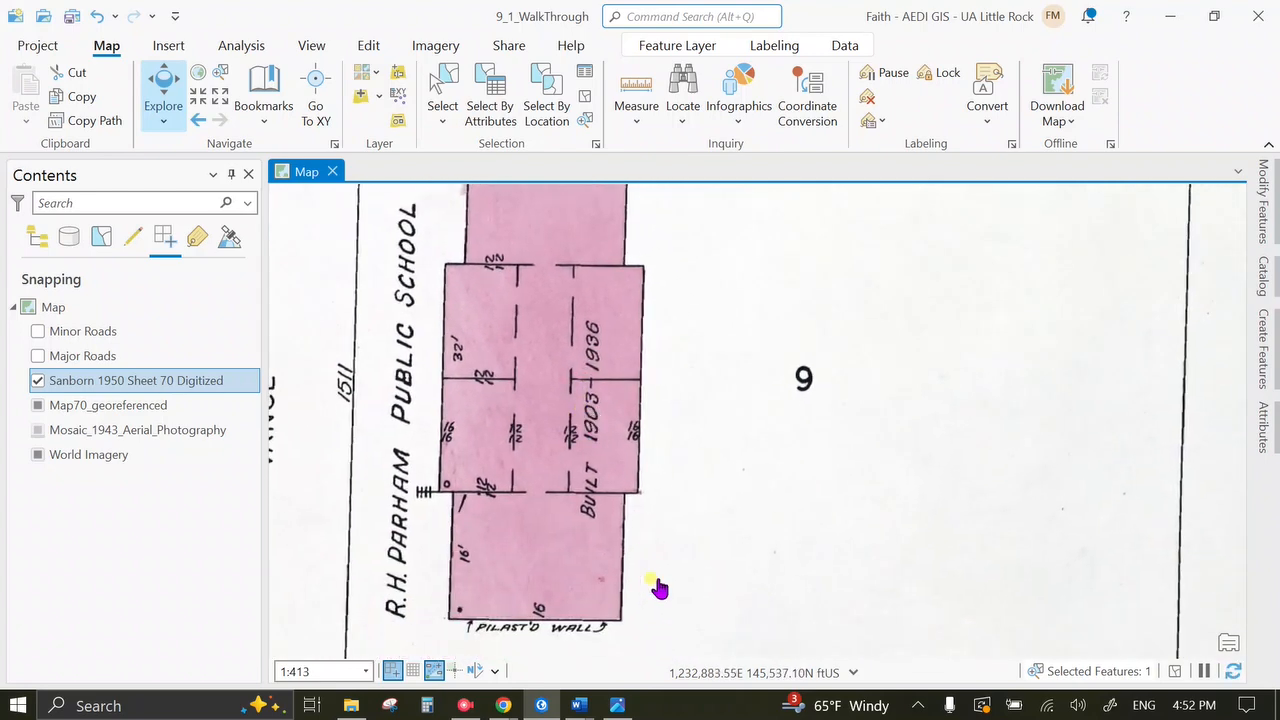
pyautogui.click(625, 706)
# Scroll through the legend image to check the brick building entries.
pyautogui.scroll(-1, 325, 335)
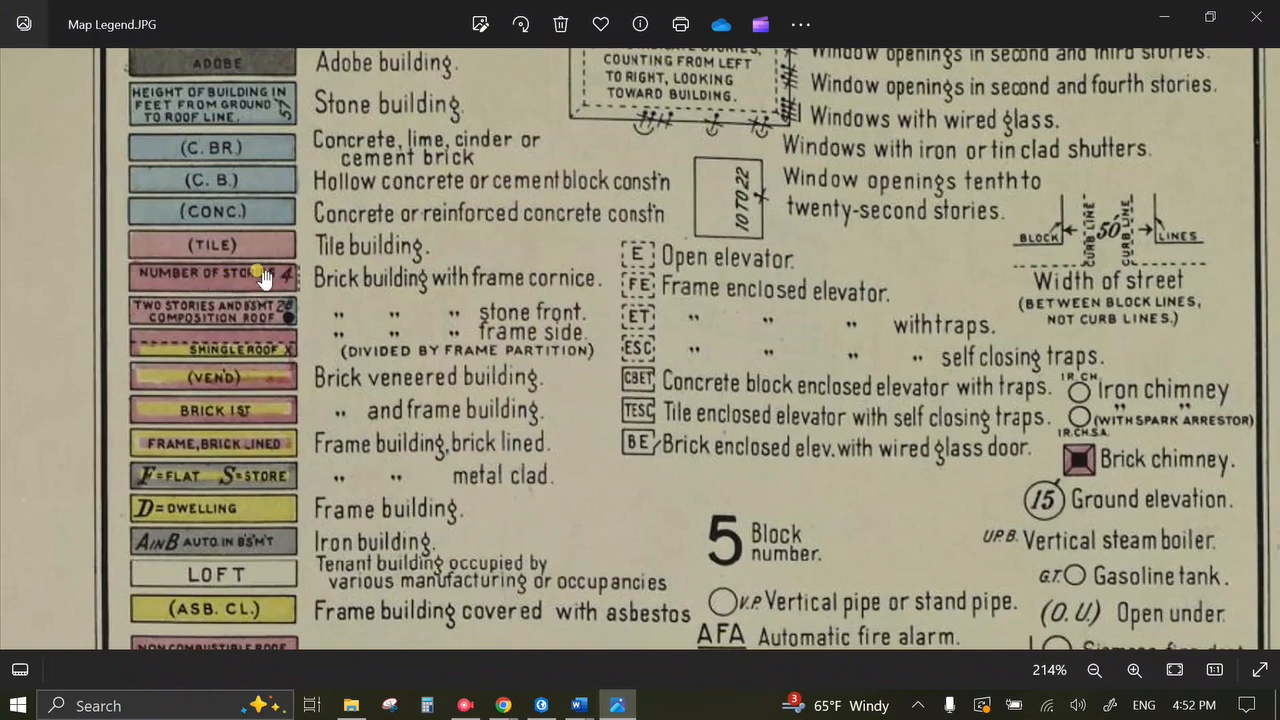
pyautogui.scroll(3, 262, 277)
pyautogui.scroll(-1, 310, 270)
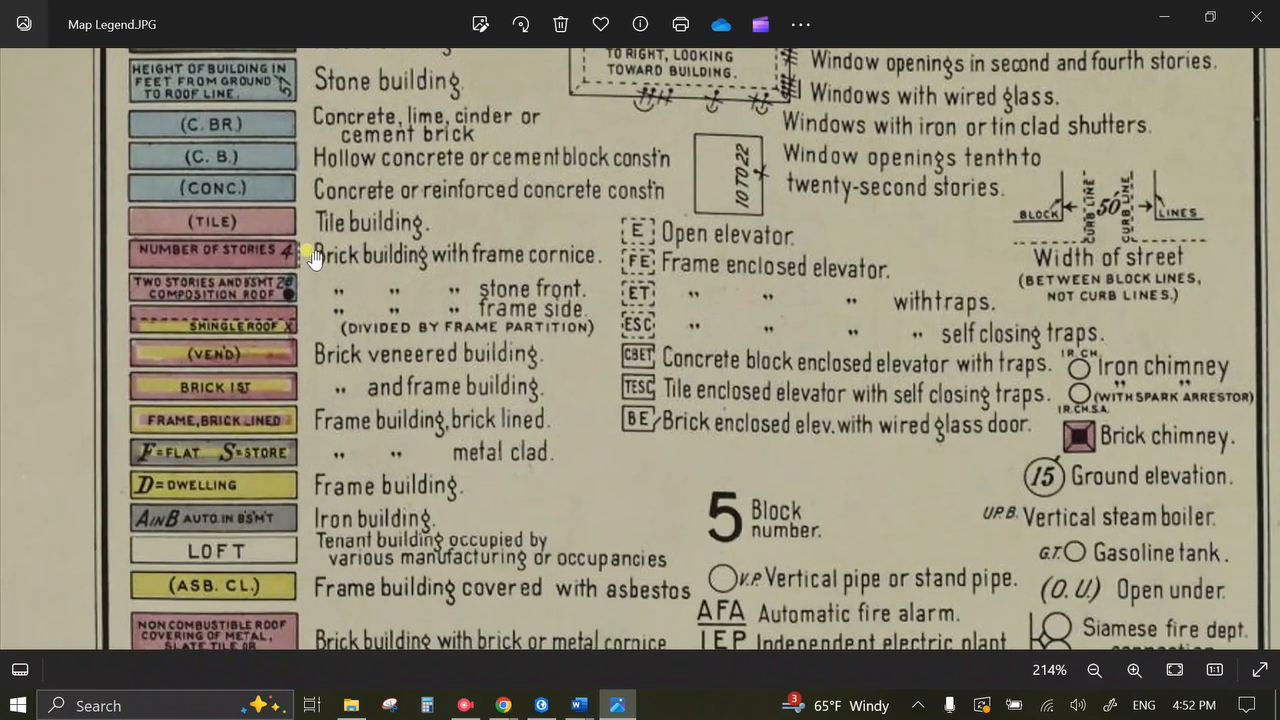
pyautogui.scroll(-2, 300, 410)
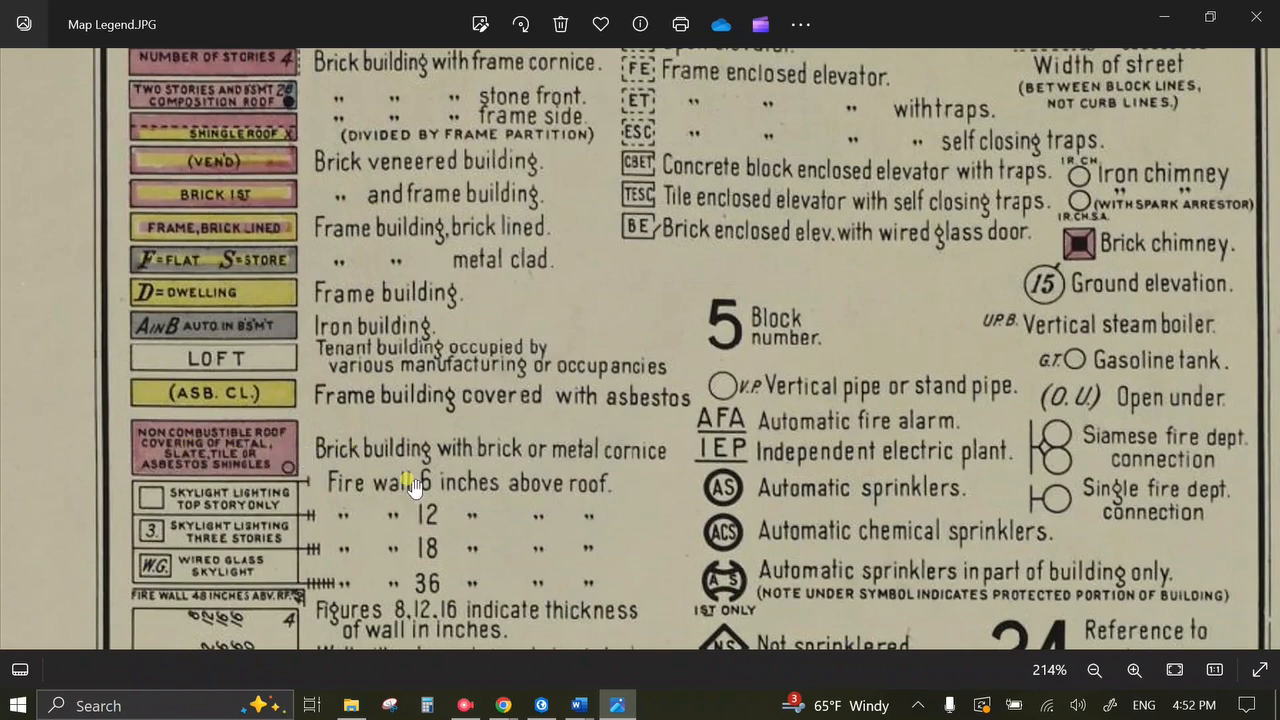
pyautogui.scroll(-1, 410, 480)
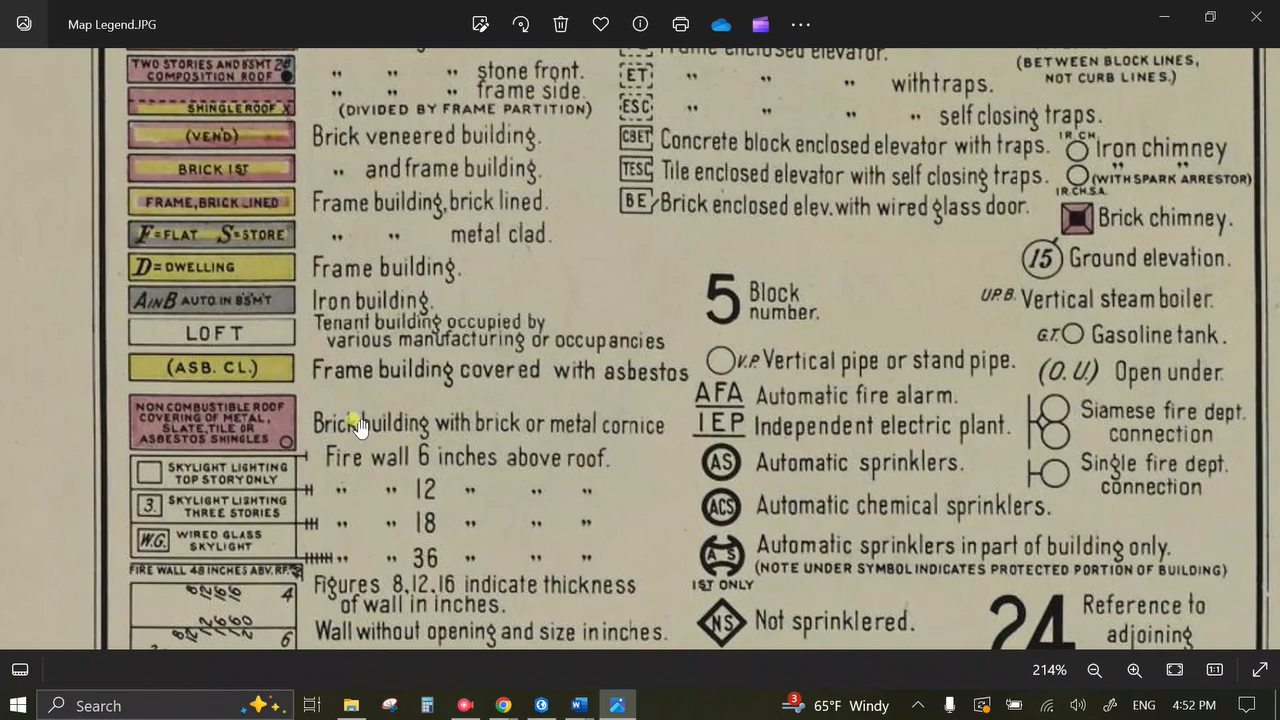
# Return to the ArcGIS Pro map and stop the screen recording.
pyautogui.click(541, 705)
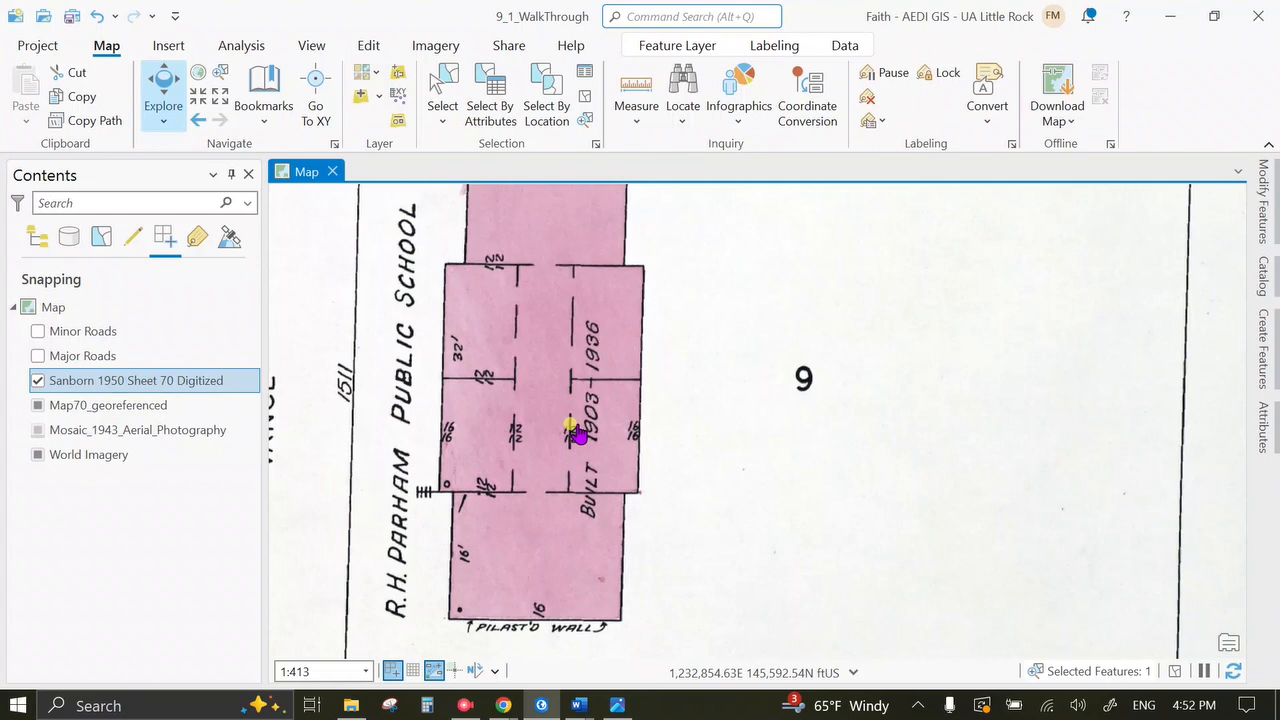
pyautogui.click(466, 706)
pyautogui.click(690, 322)
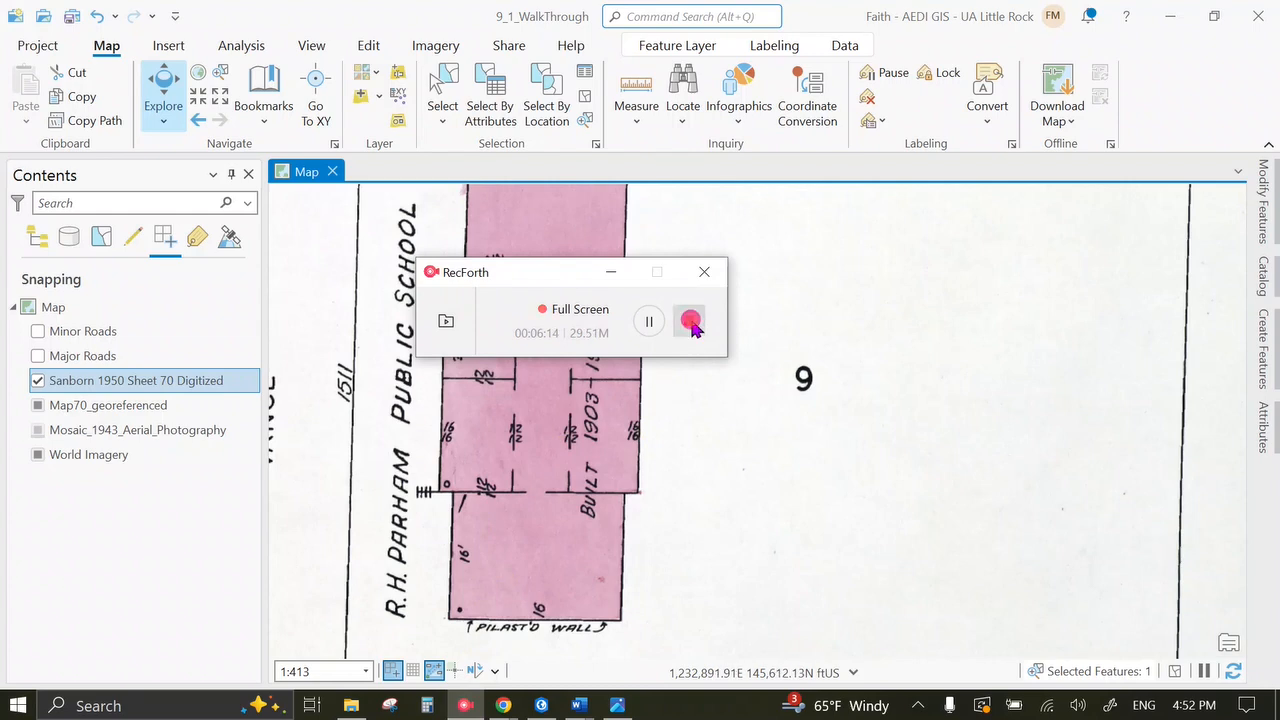